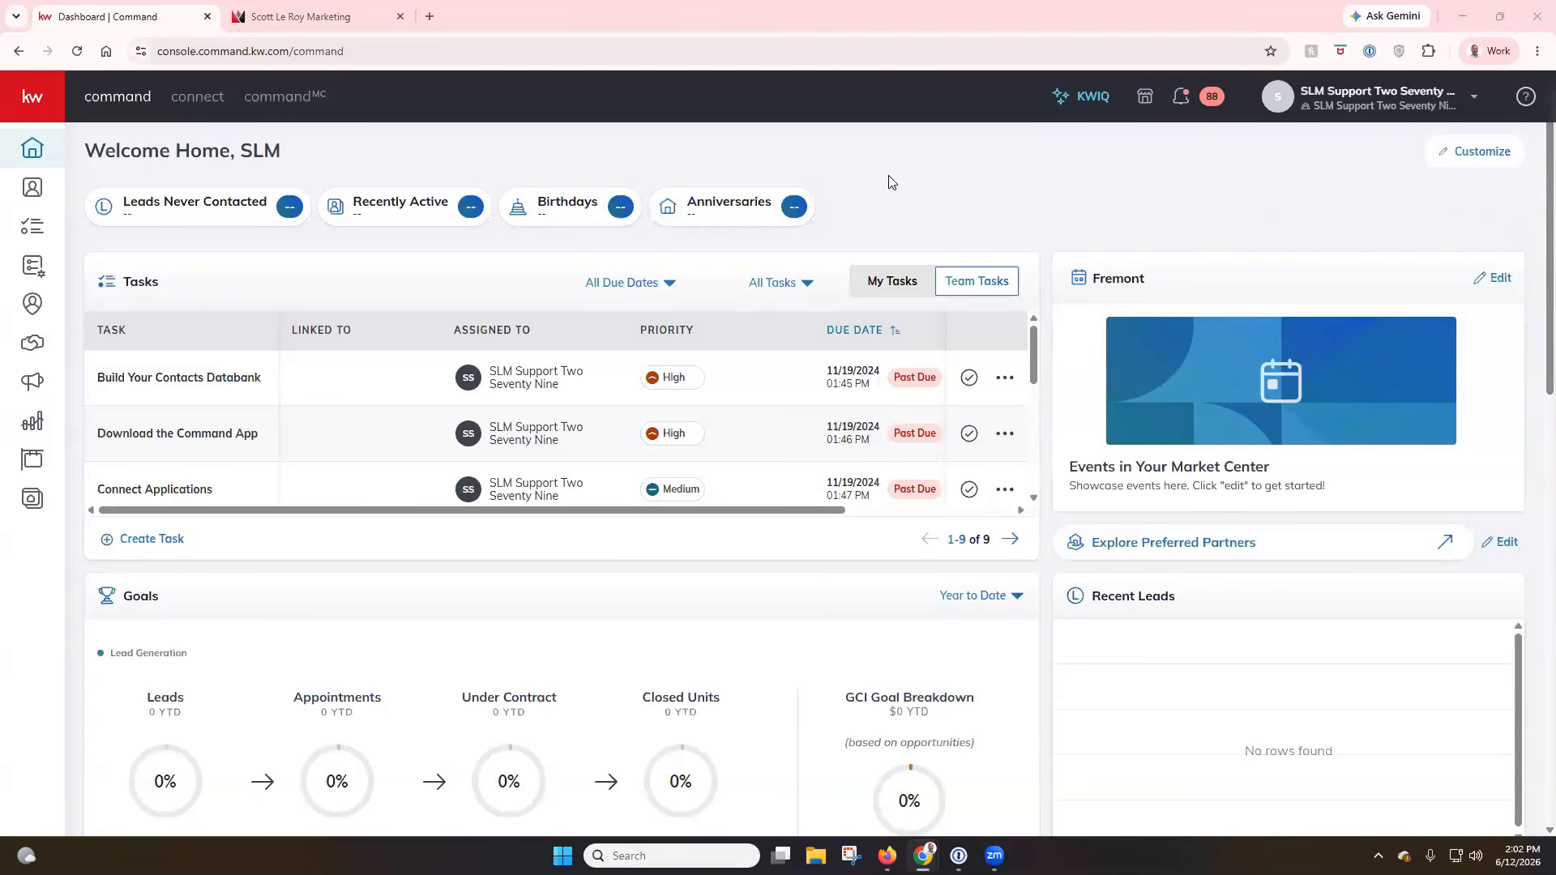
View the recorded Lone Wolf Transact training classes from the agent resources on the Scott Le Roy Marketing site, and close that page.
left_click(330, 18)
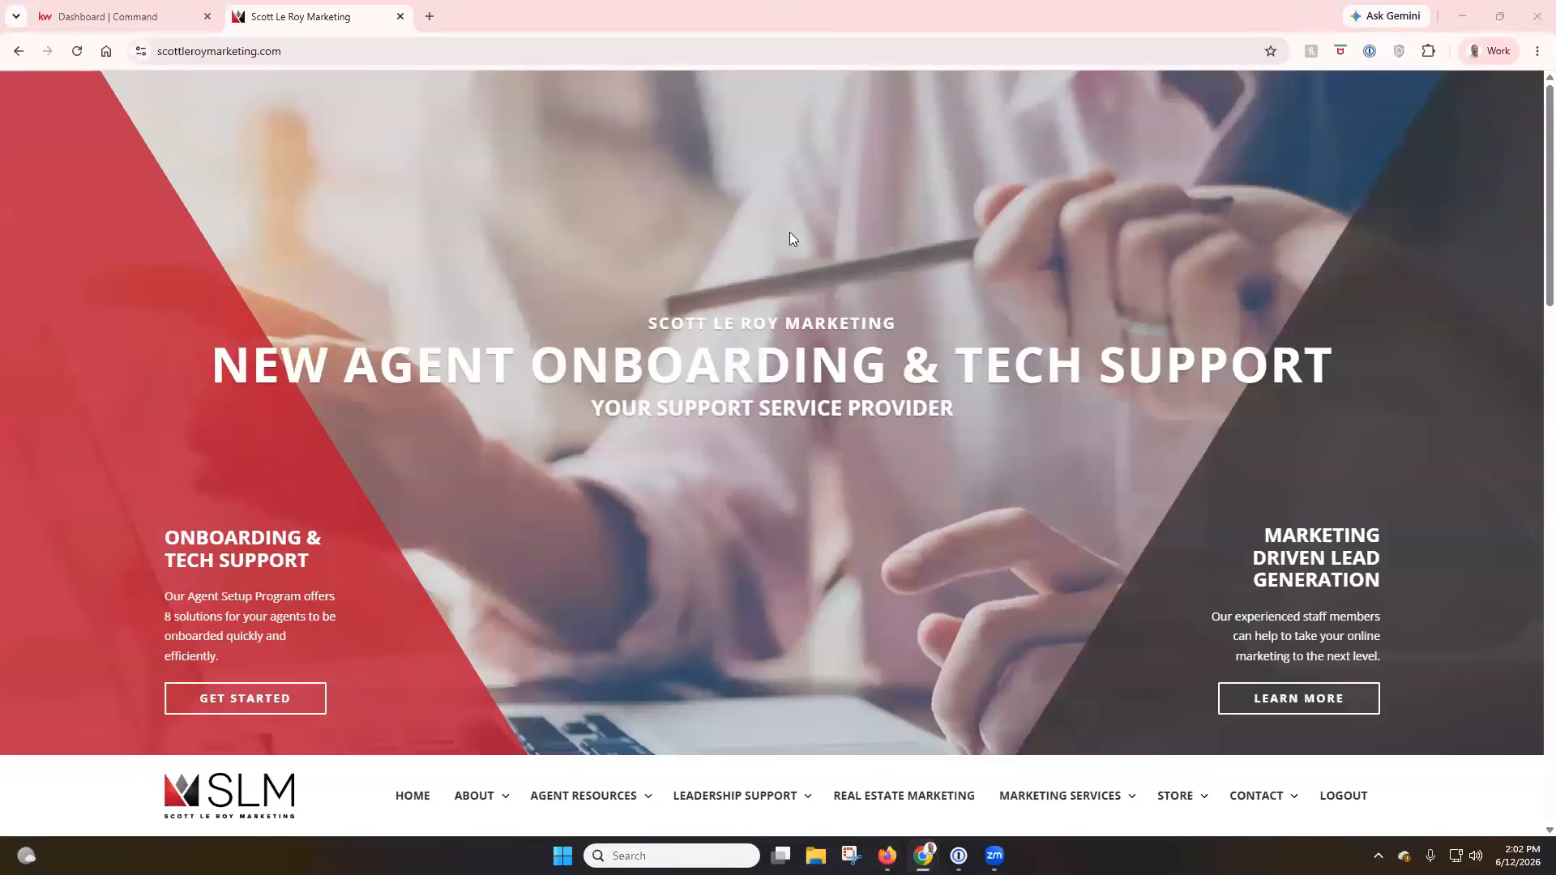
scroll(791, 237, "down", 3)
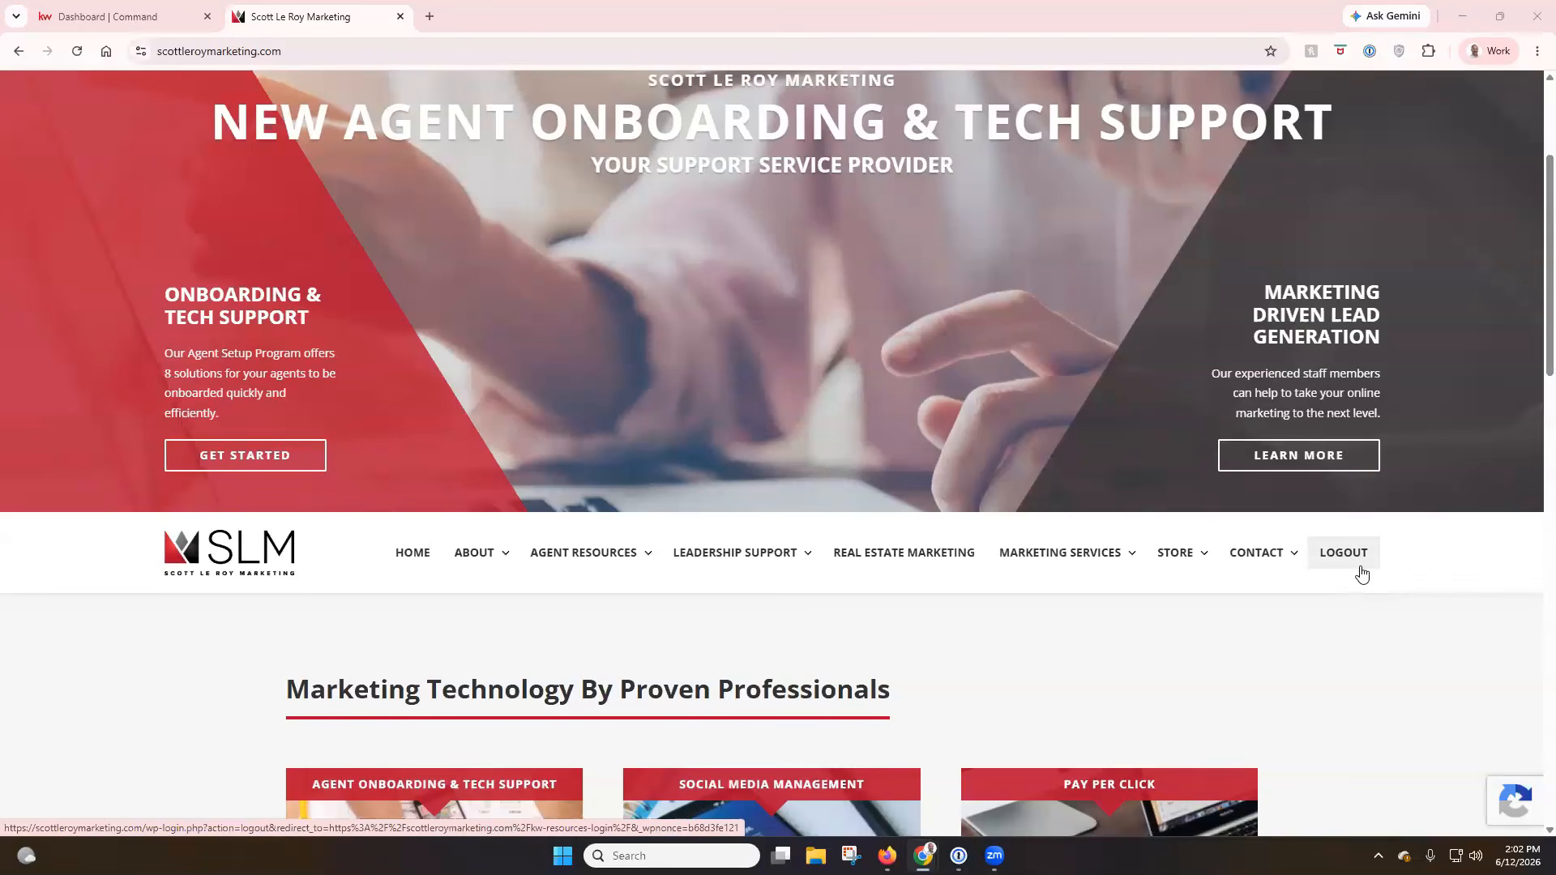
scroll(653, 307, "down", 2)
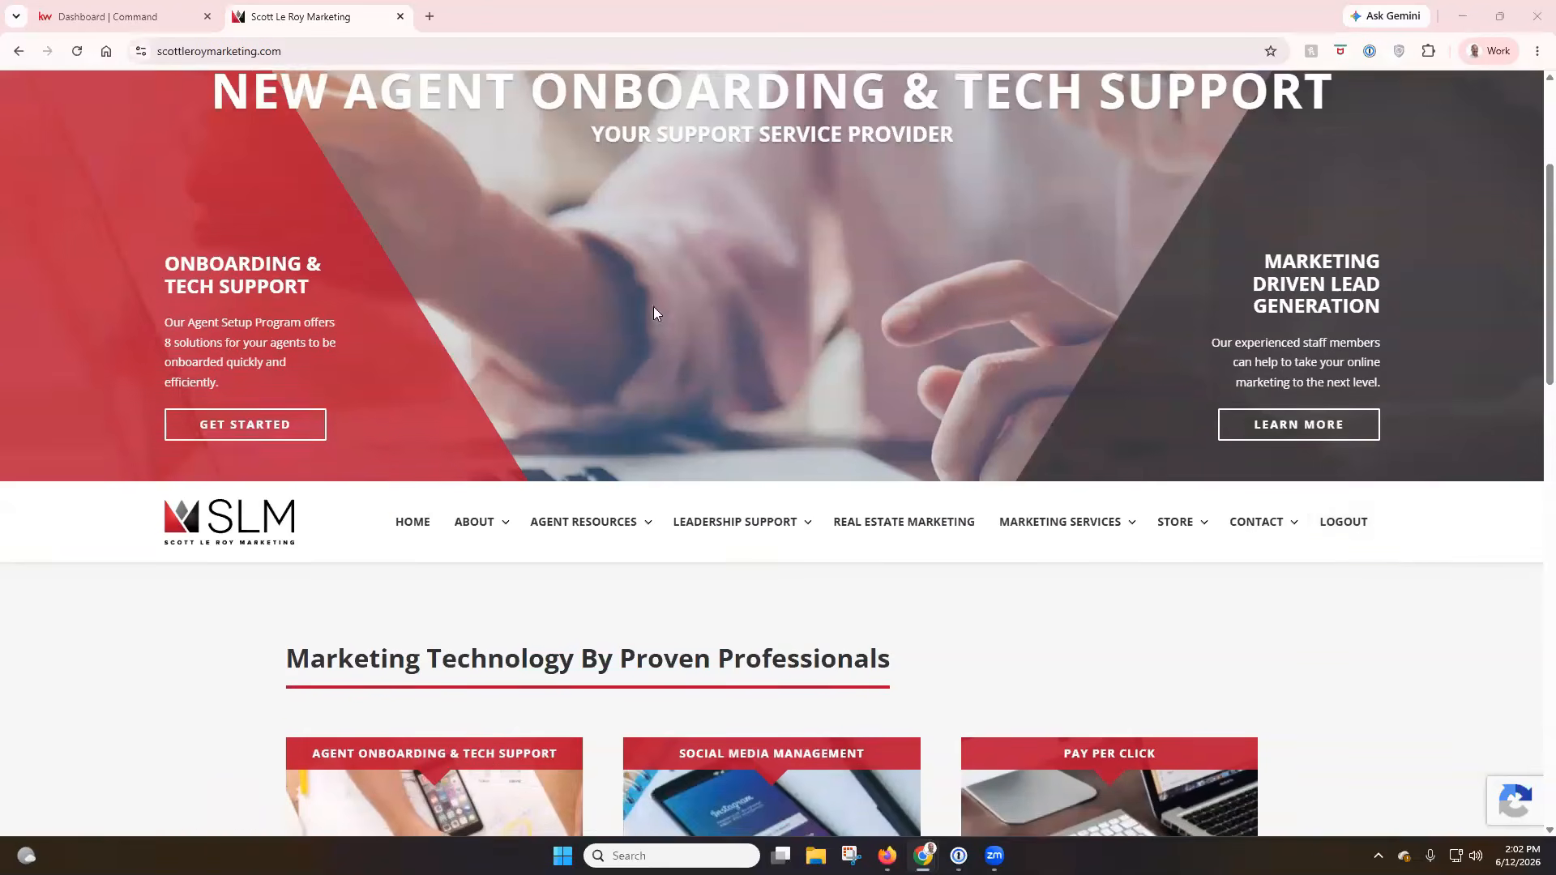
mouse_move(622, 400)
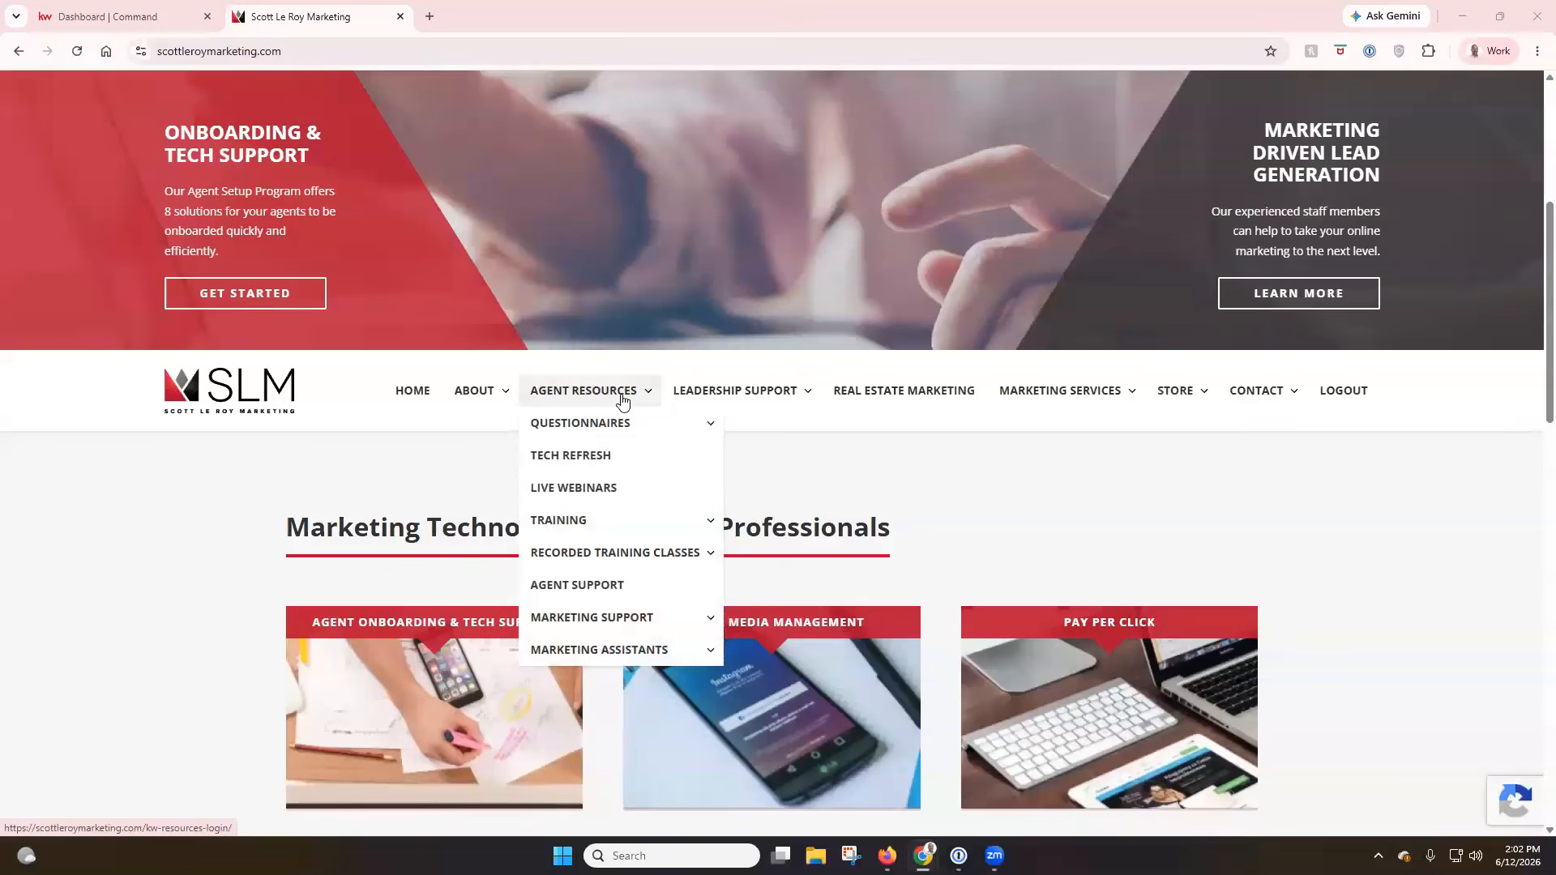
mouse_move(631, 560)
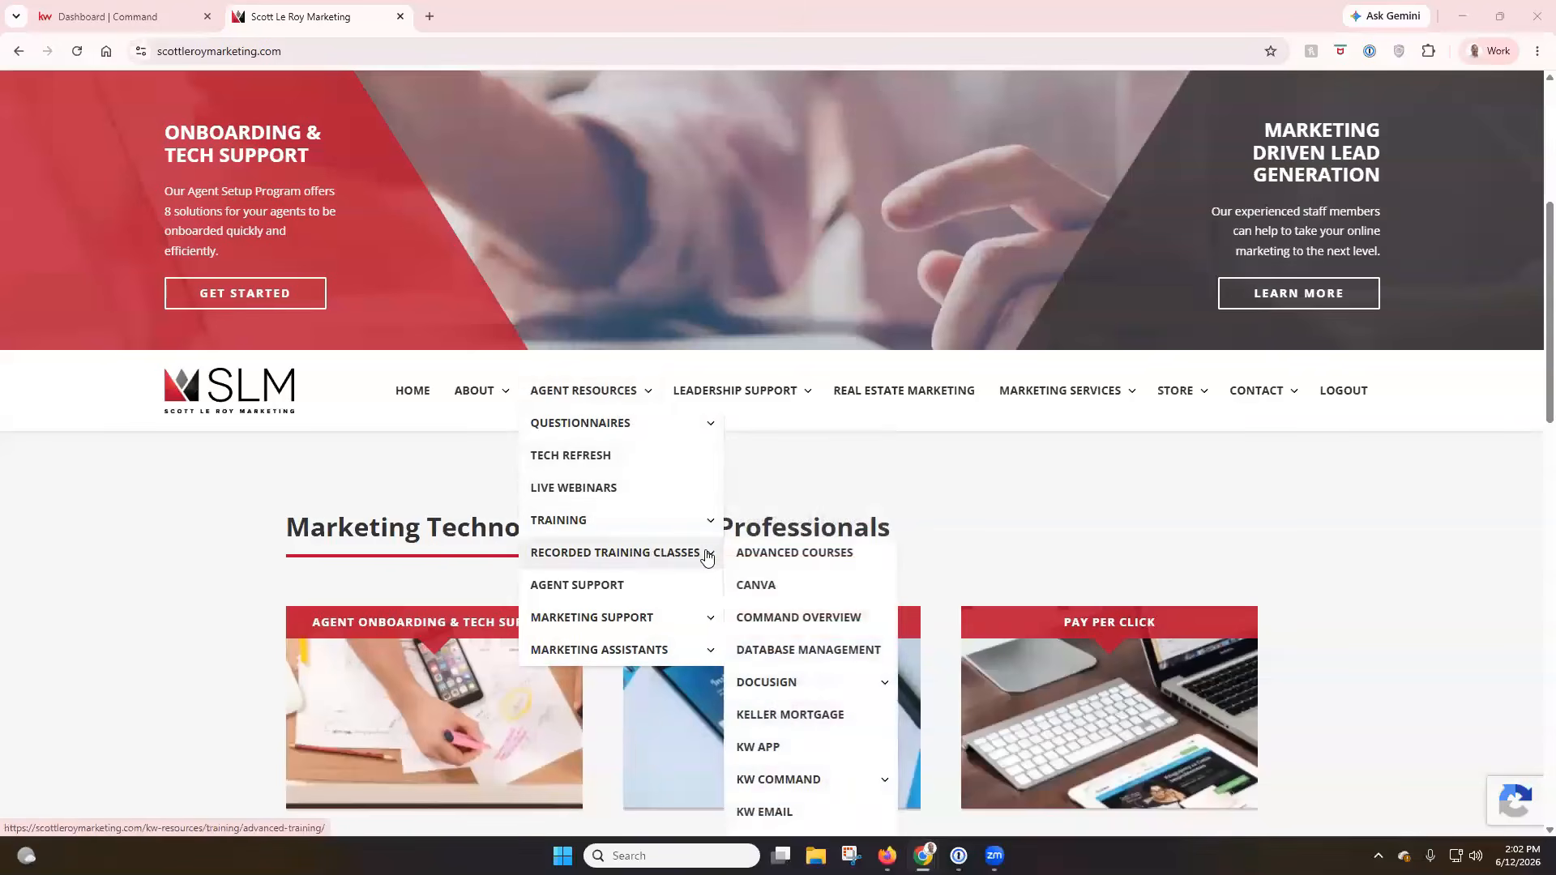
scroll(770, 559, "down", 3)
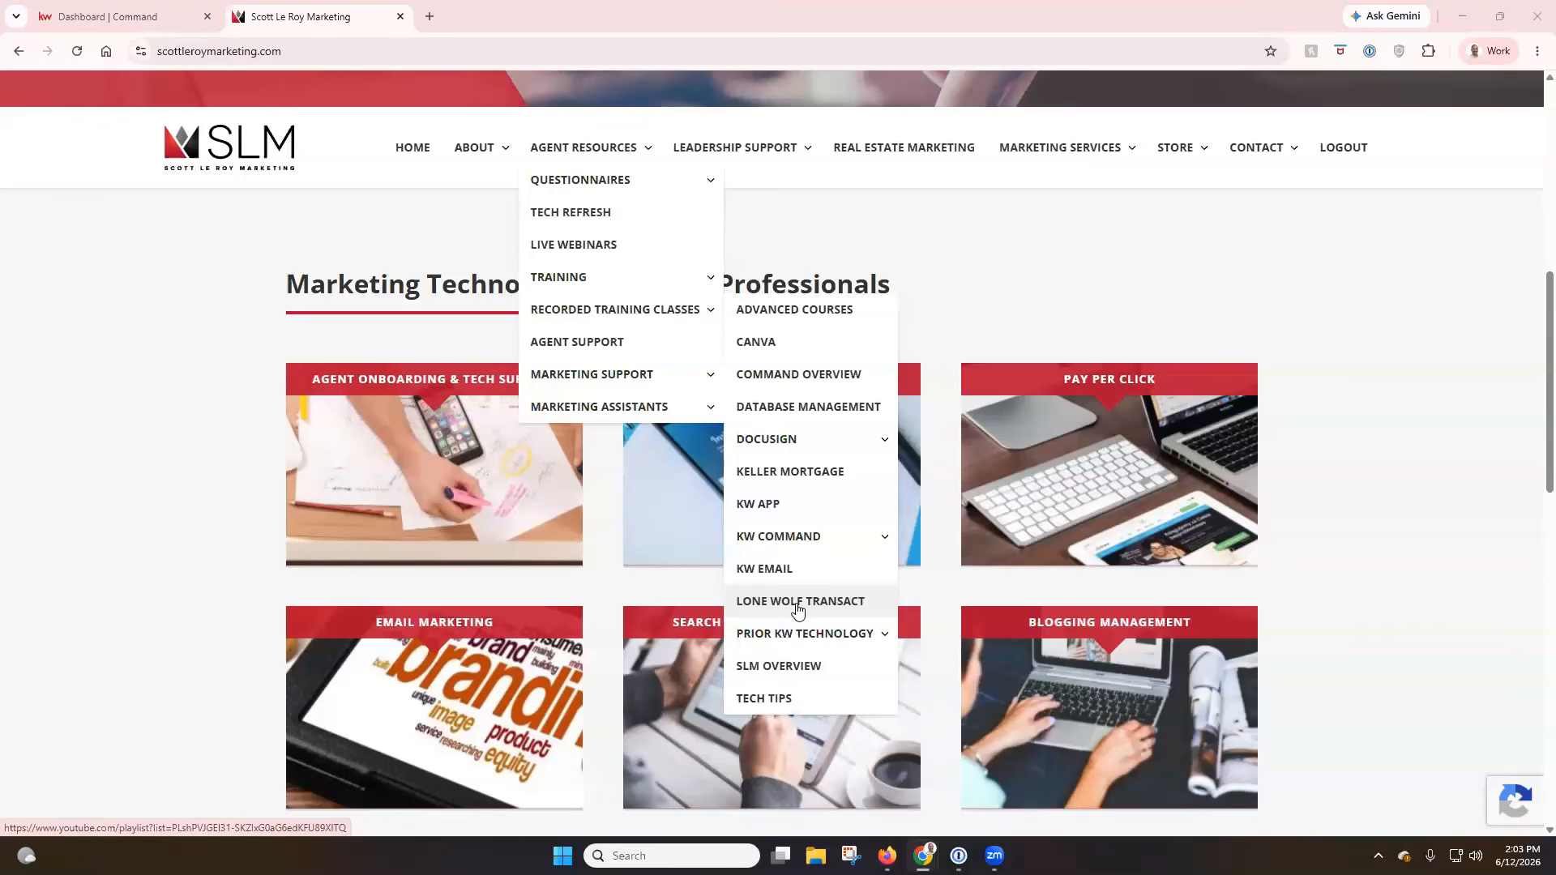
left_click(798, 609)
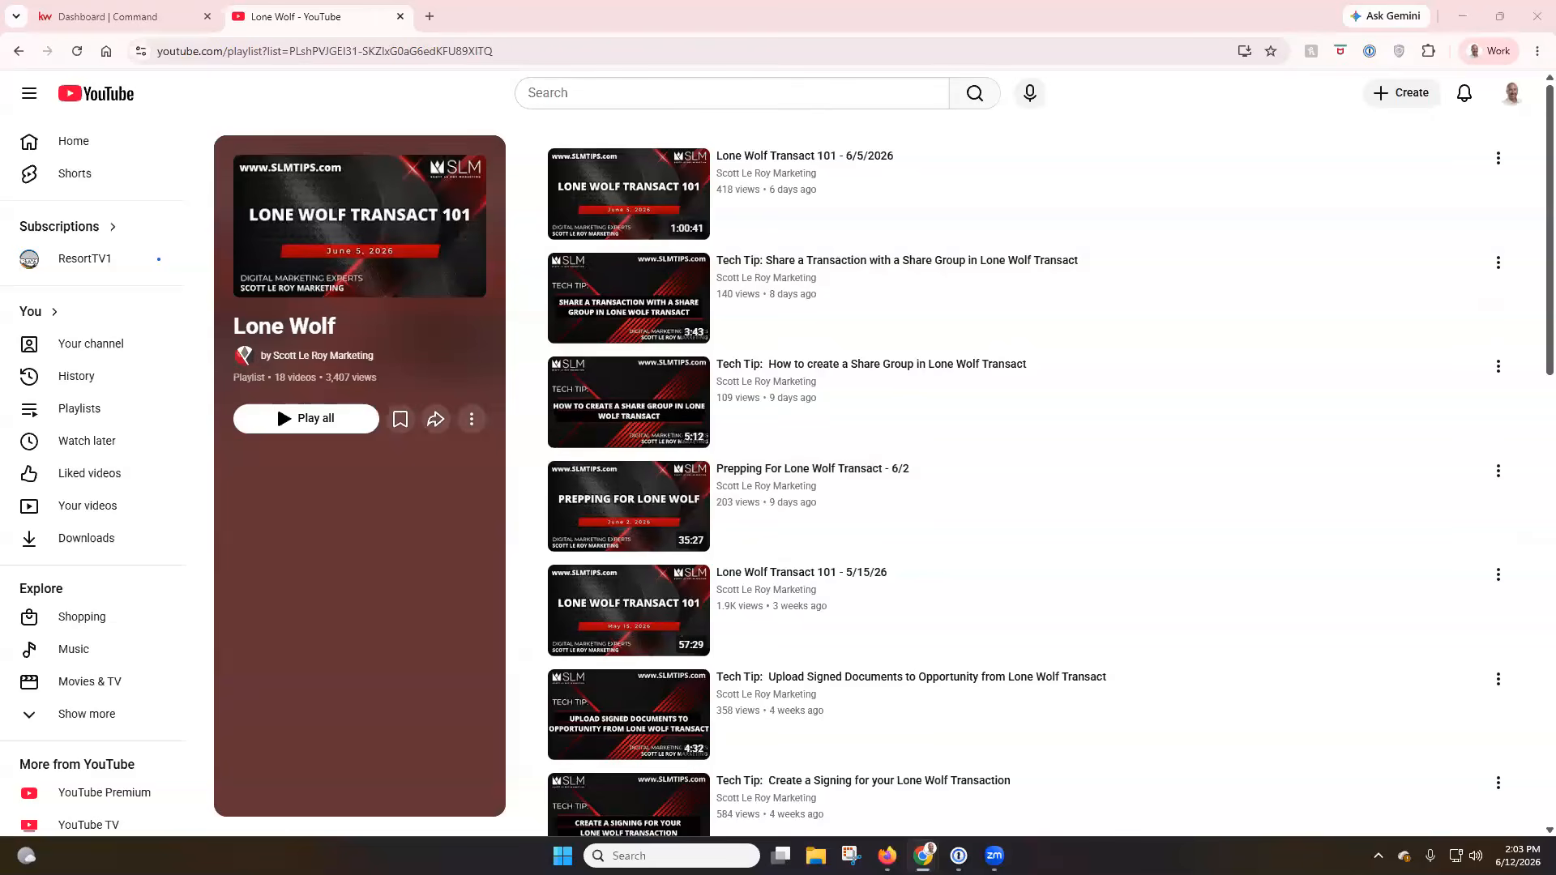
left_click(399, 17)
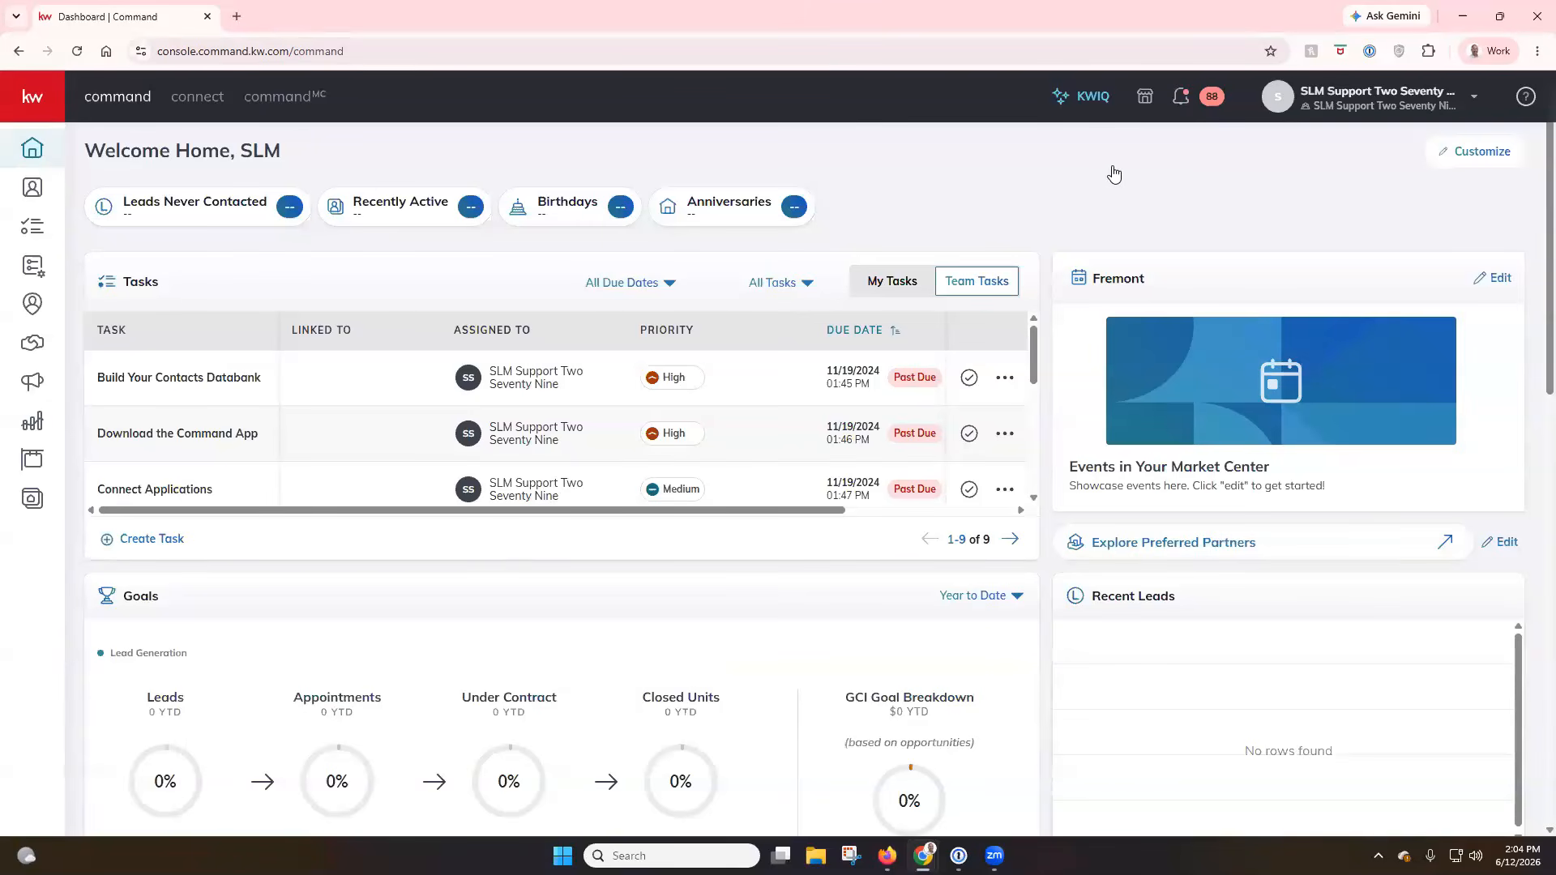
Go to the Command account settings and start connecting the Lone Wolf account, reopening the sign-in window once.
left_click(1391, 111)
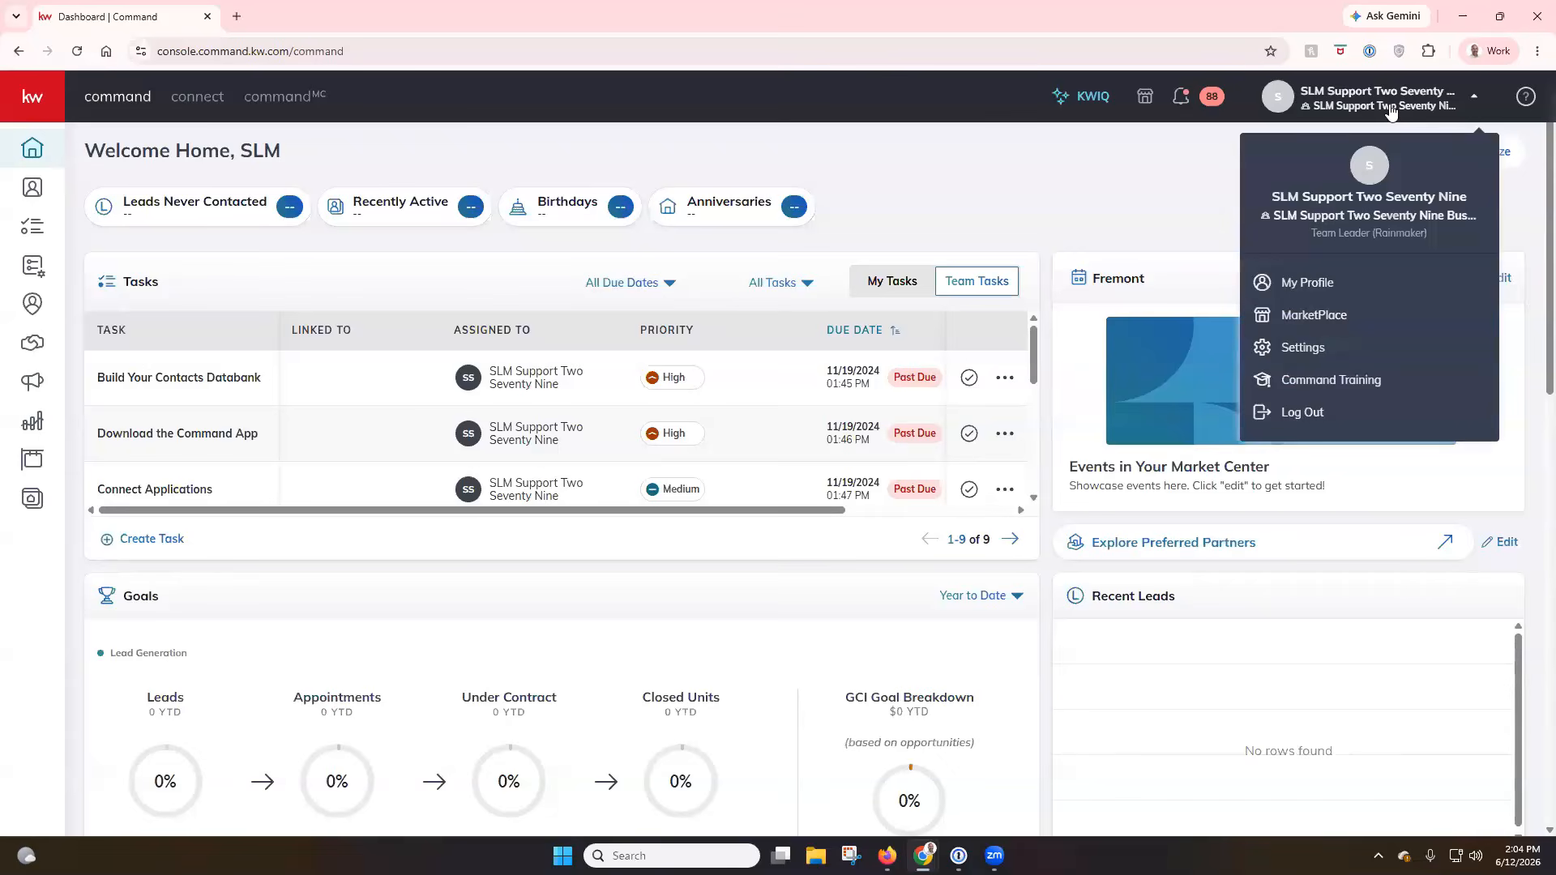
left_click(1351, 358)
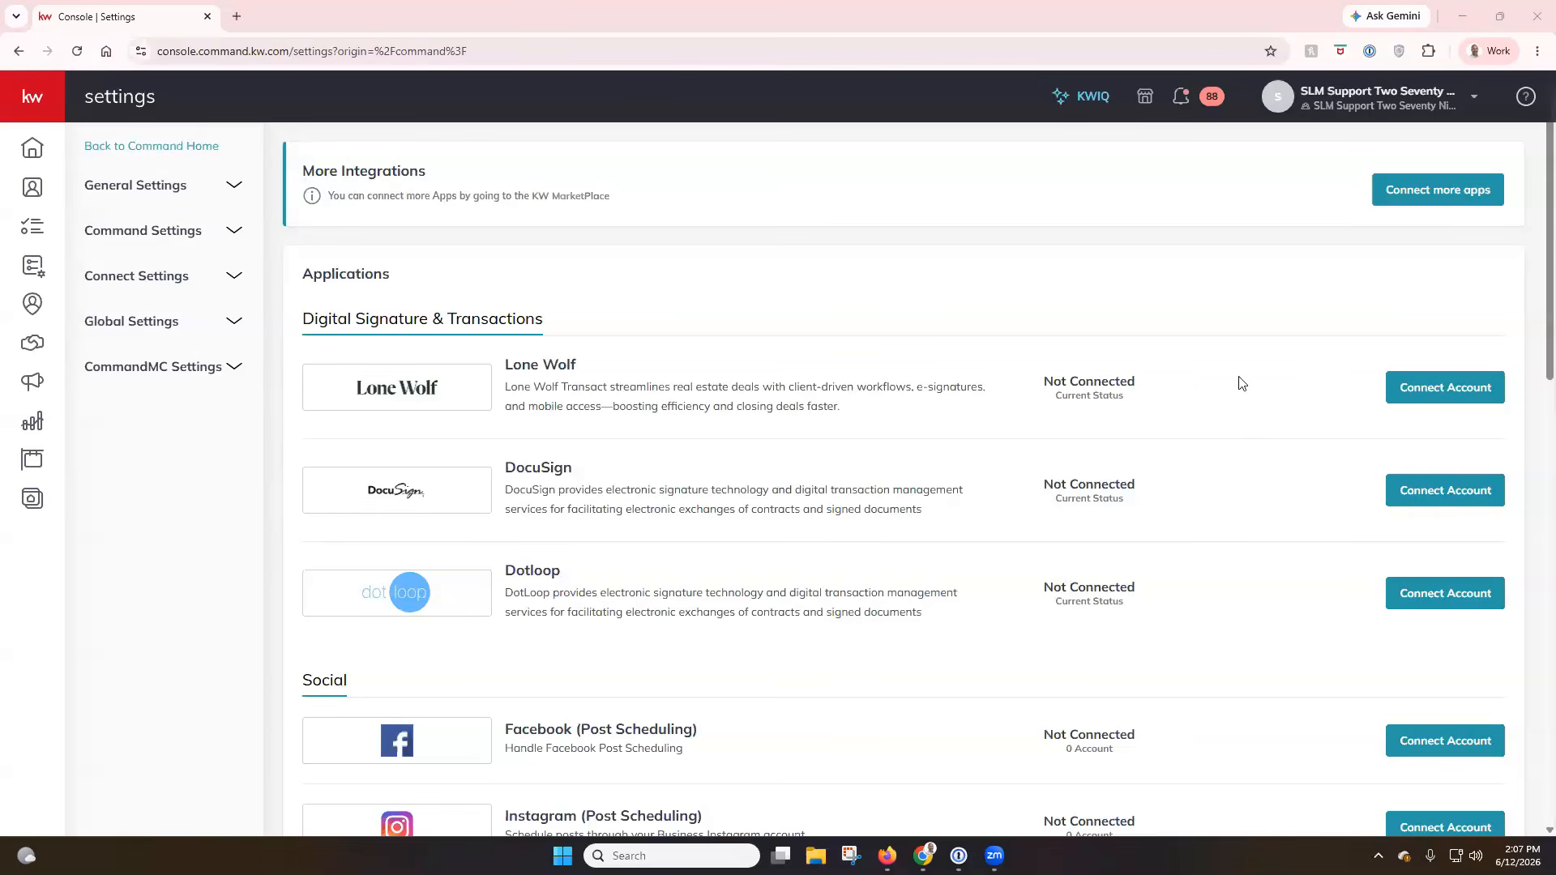
left_click(1438, 402)
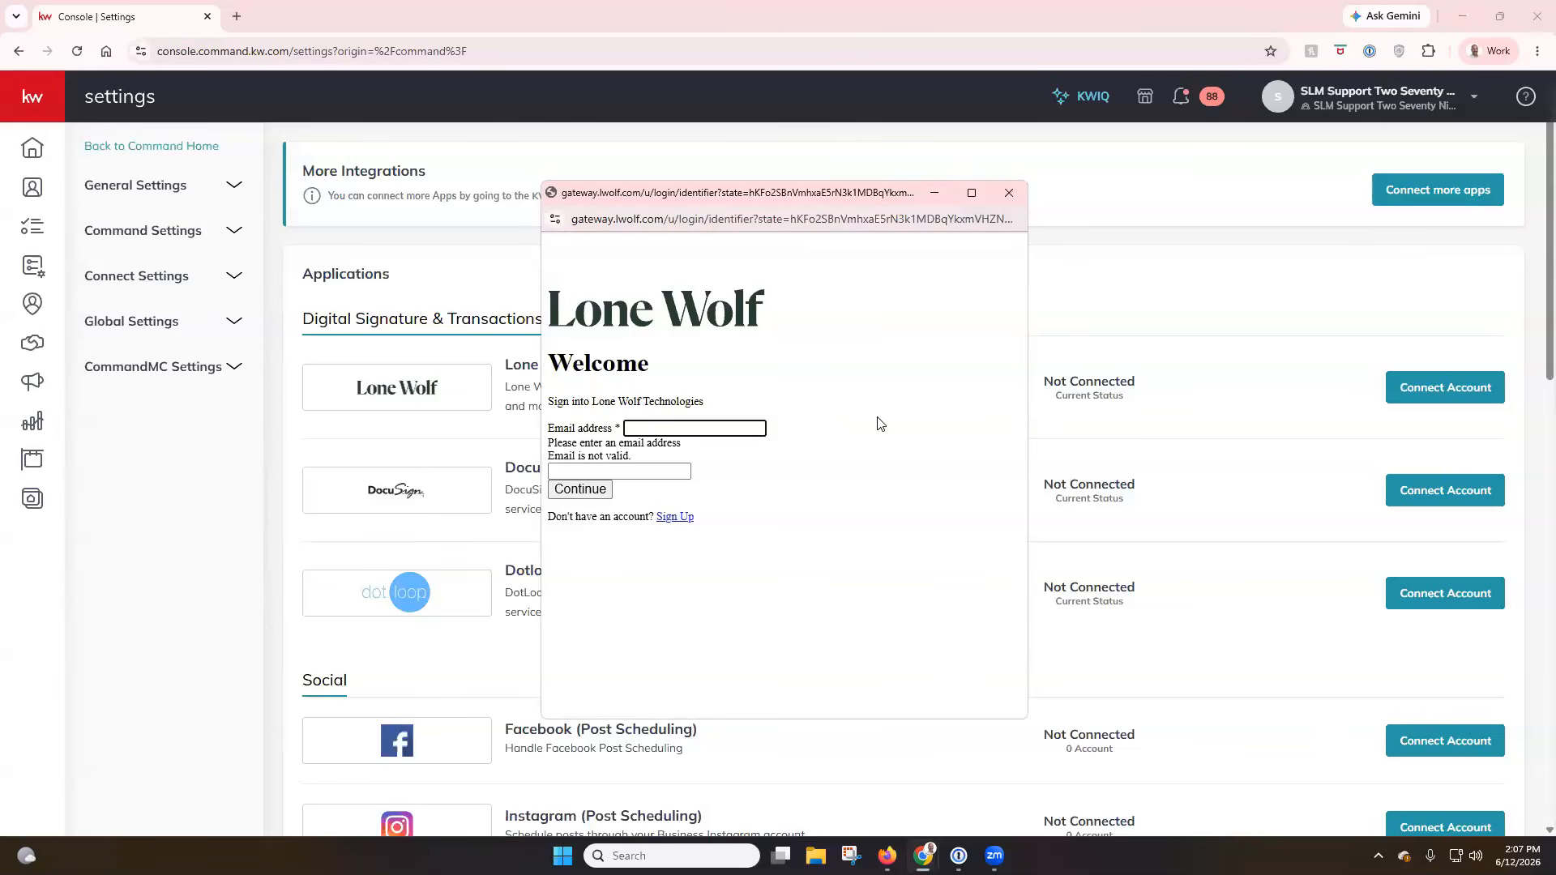
left_click(1009, 193)
left_click(1440, 387)
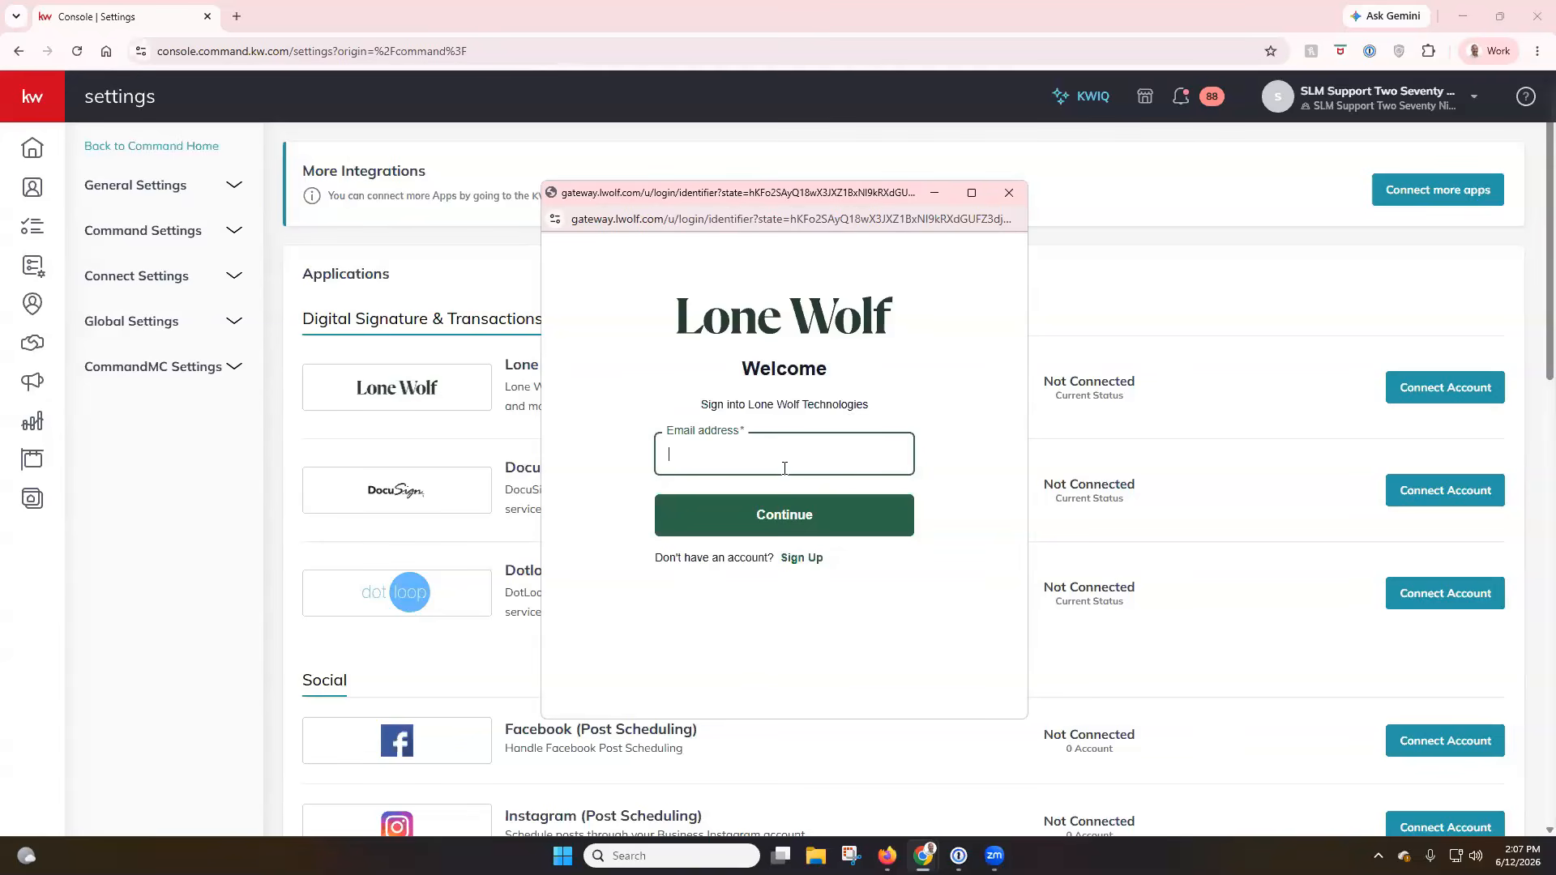
Try to sign up for a new Lone Wolf account with the account e-mail address.
left_click(803, 558)
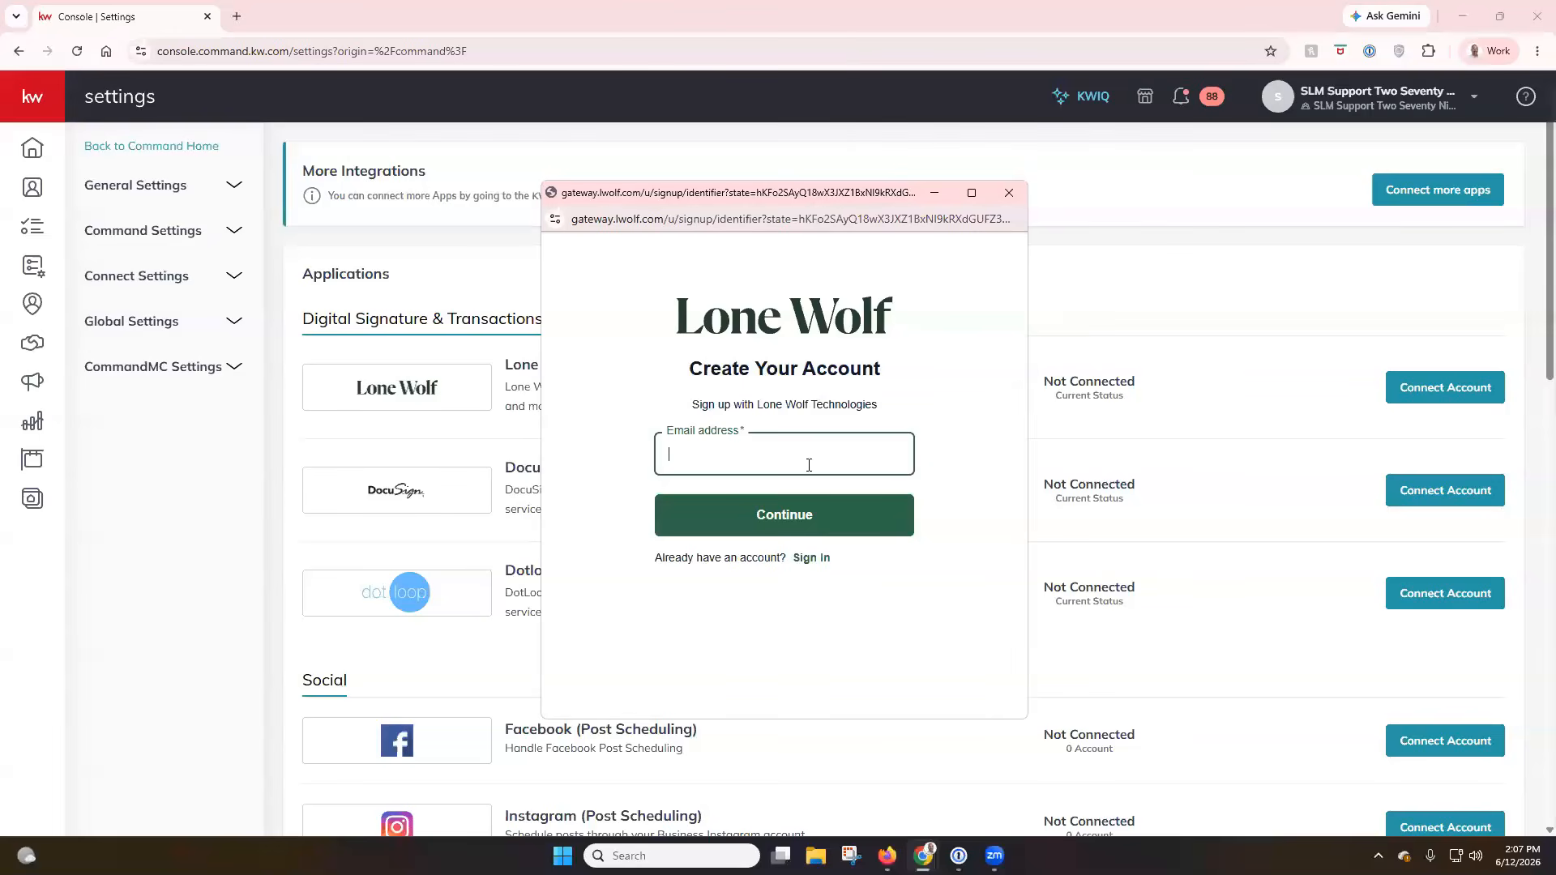
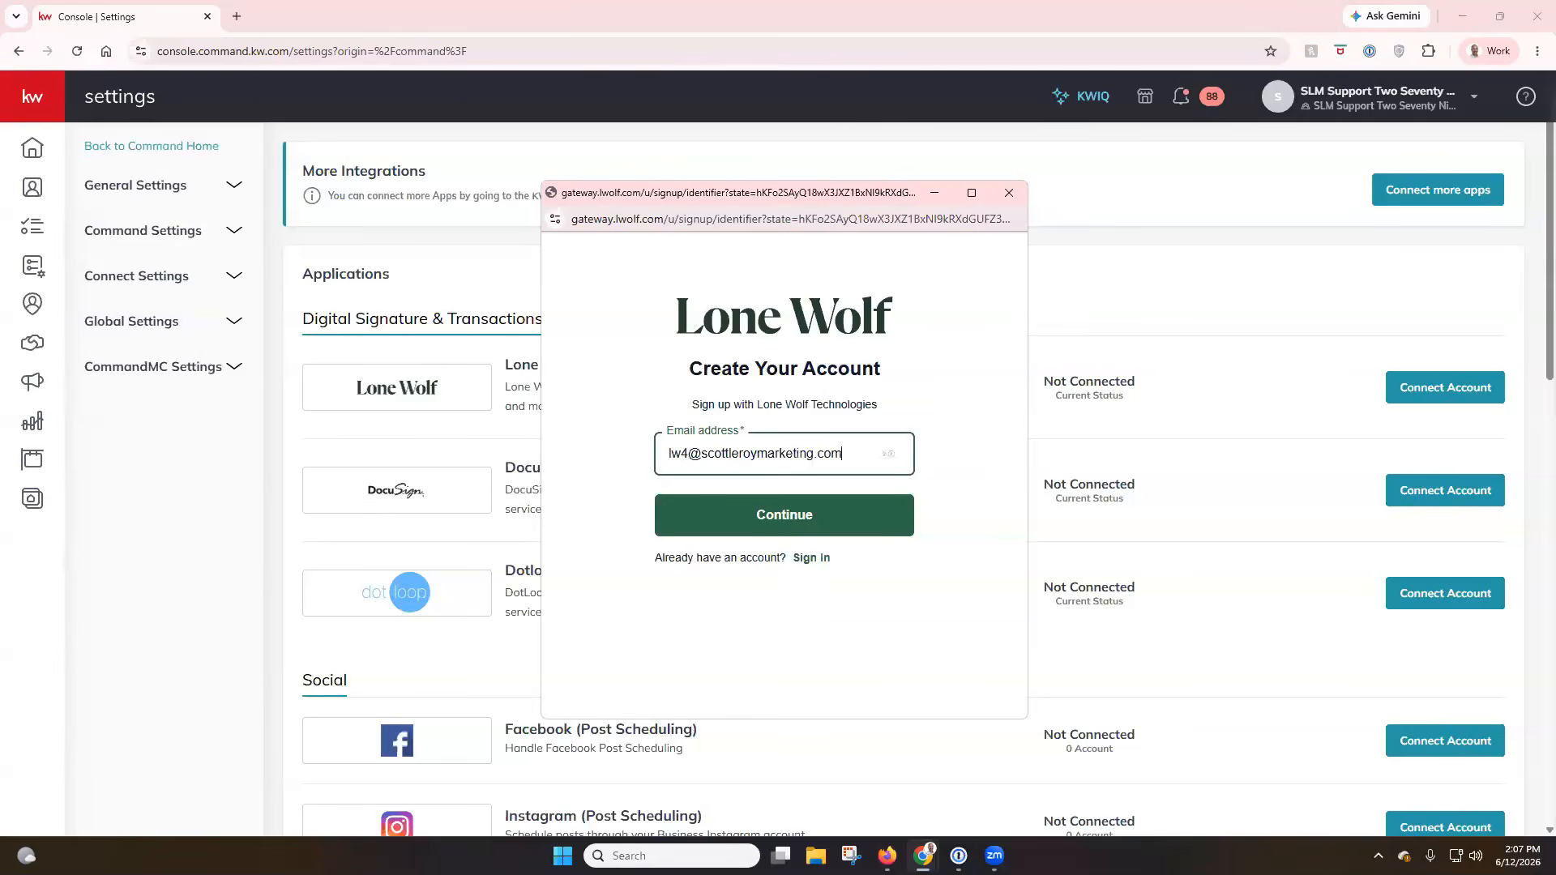
left_click(765, 523)
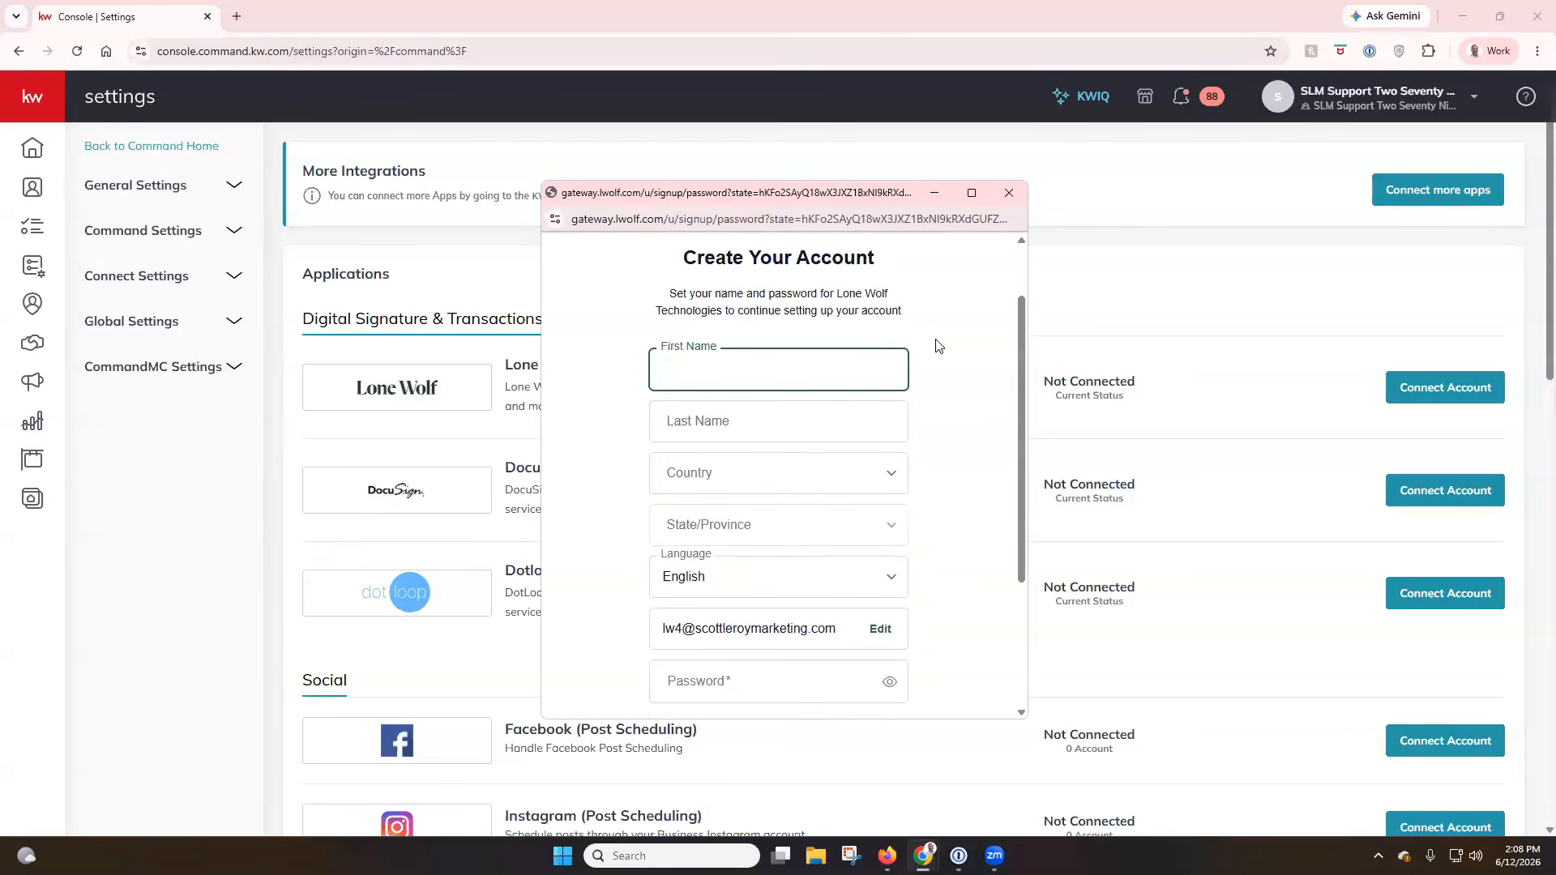
Enter the account holder's first and last name and try to choose a country in the sign-up form.
type("Scott")
key("Tab")
type("Le Roy")
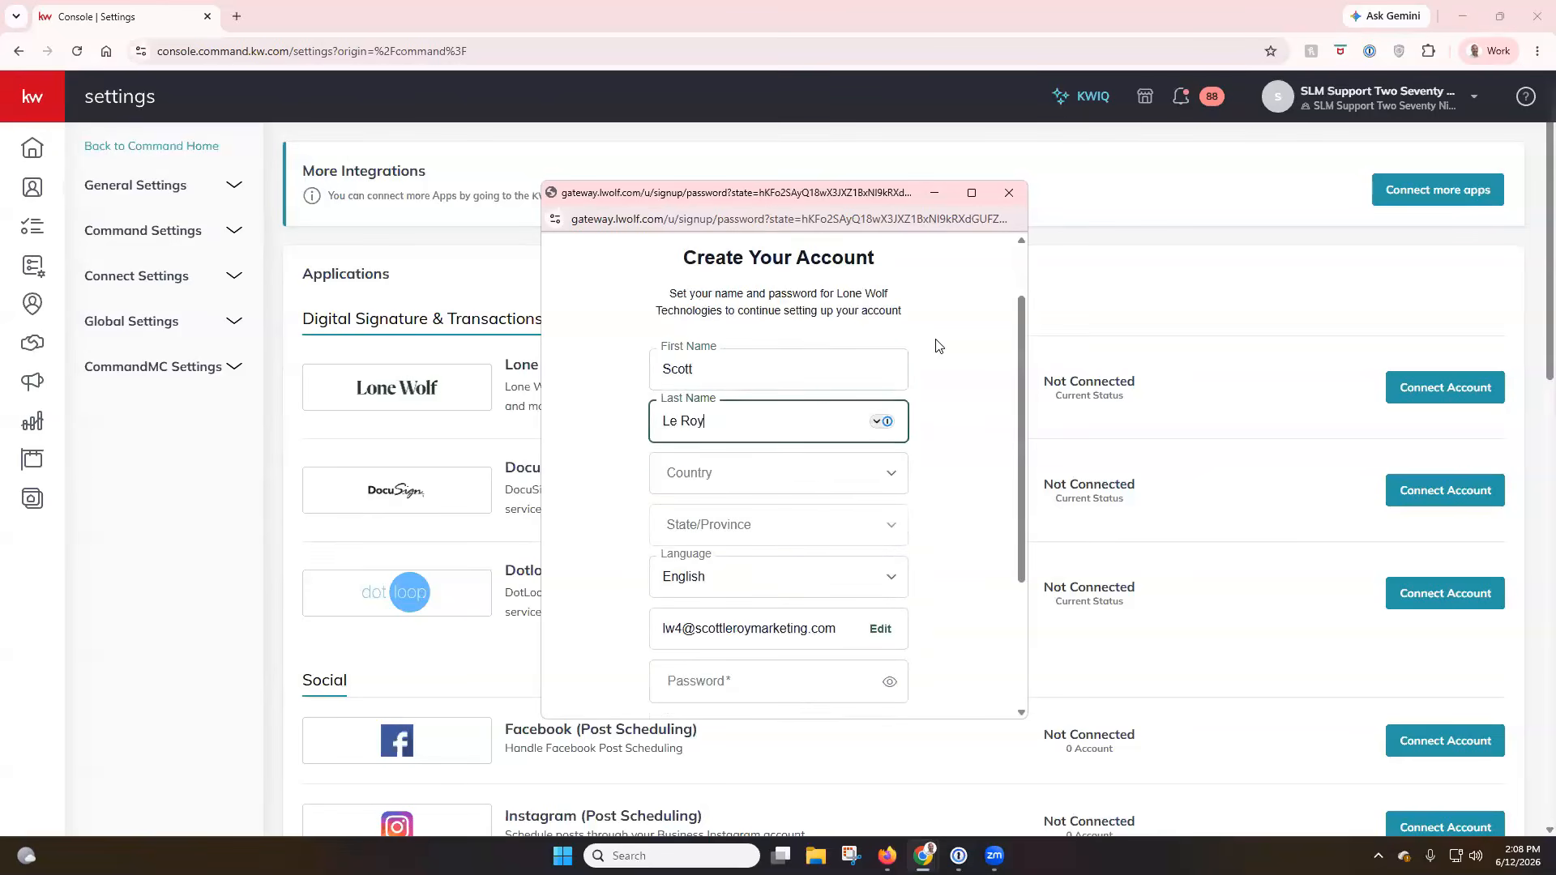
left_click(963, 394)
left_click(886, 472)
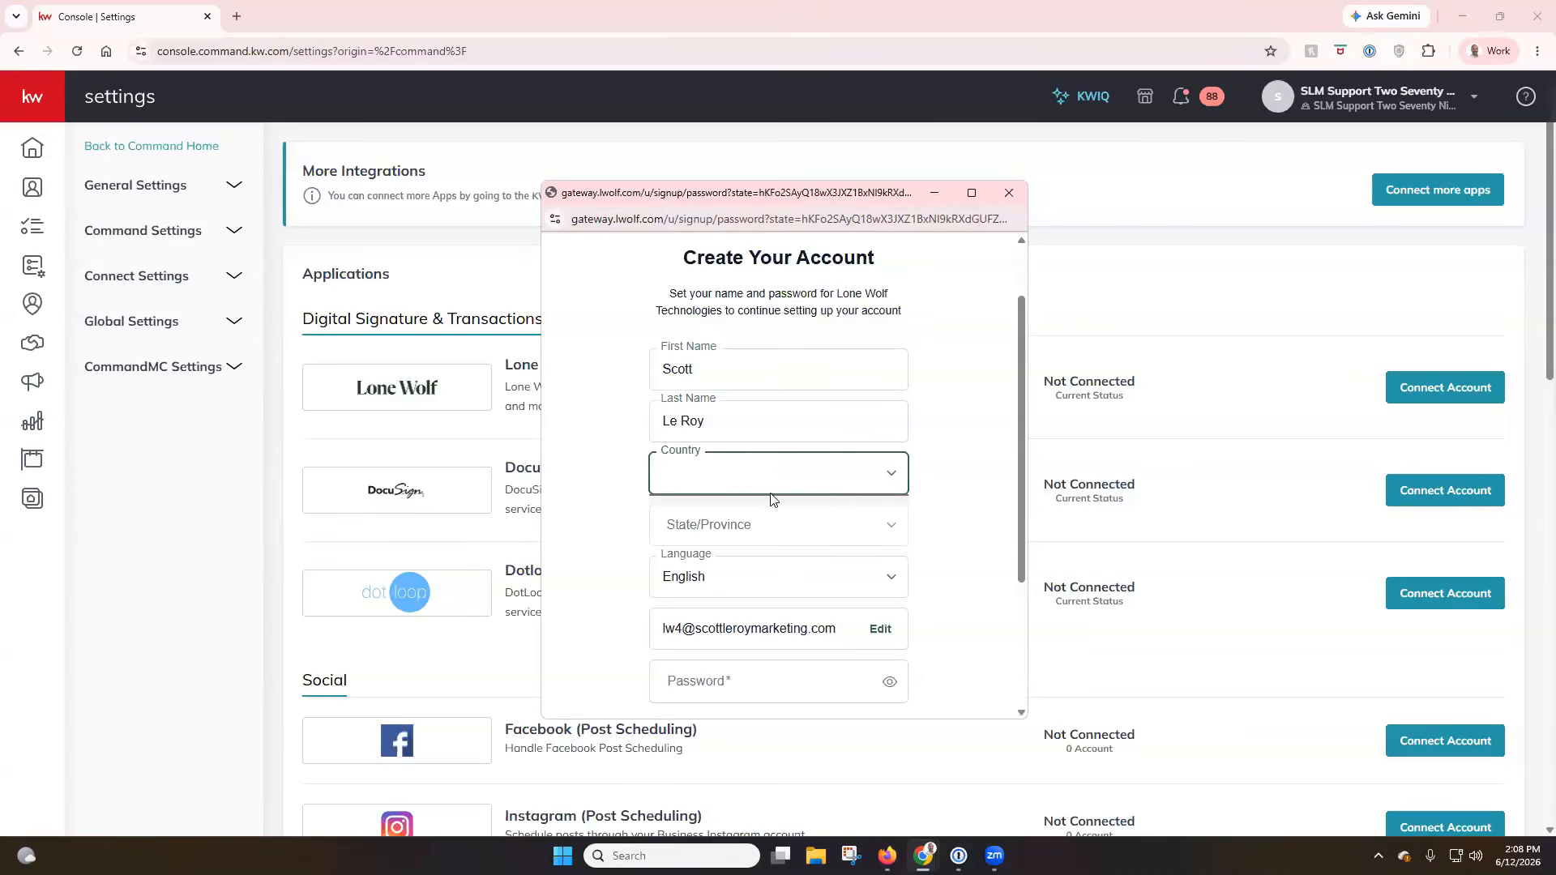
scroll(971, 390, "down", 1)
scroll(973, 393, "down", 1)
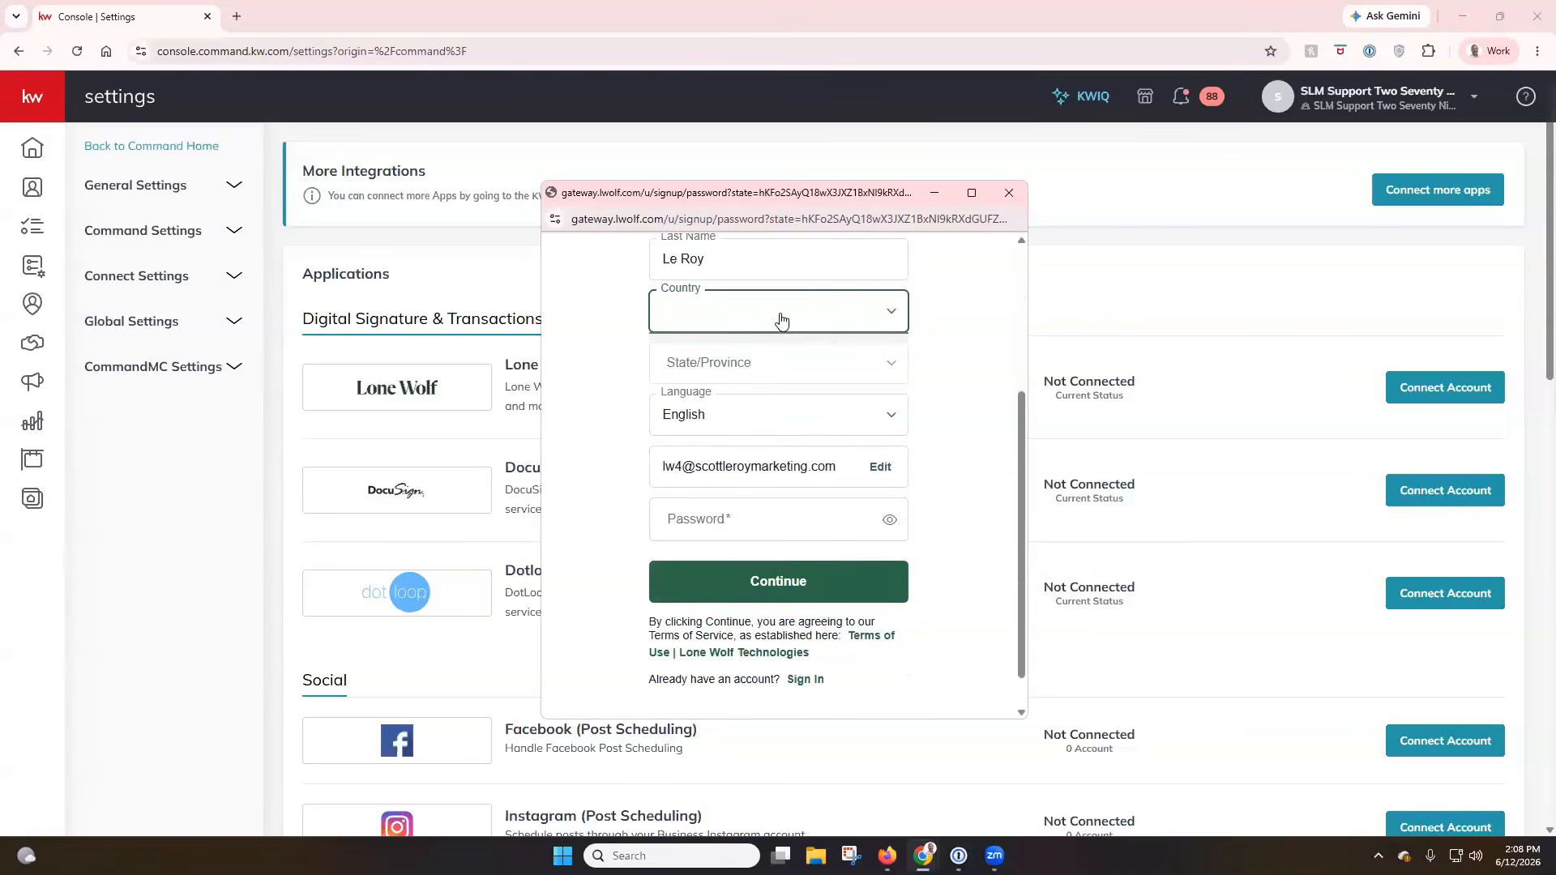
left_click(782, 323)
left_click(783, 373)
left_click(795, 323)
Enter the account password, try to submit the form without a country or state, and close the sign-up window.
left_click(757, 517)
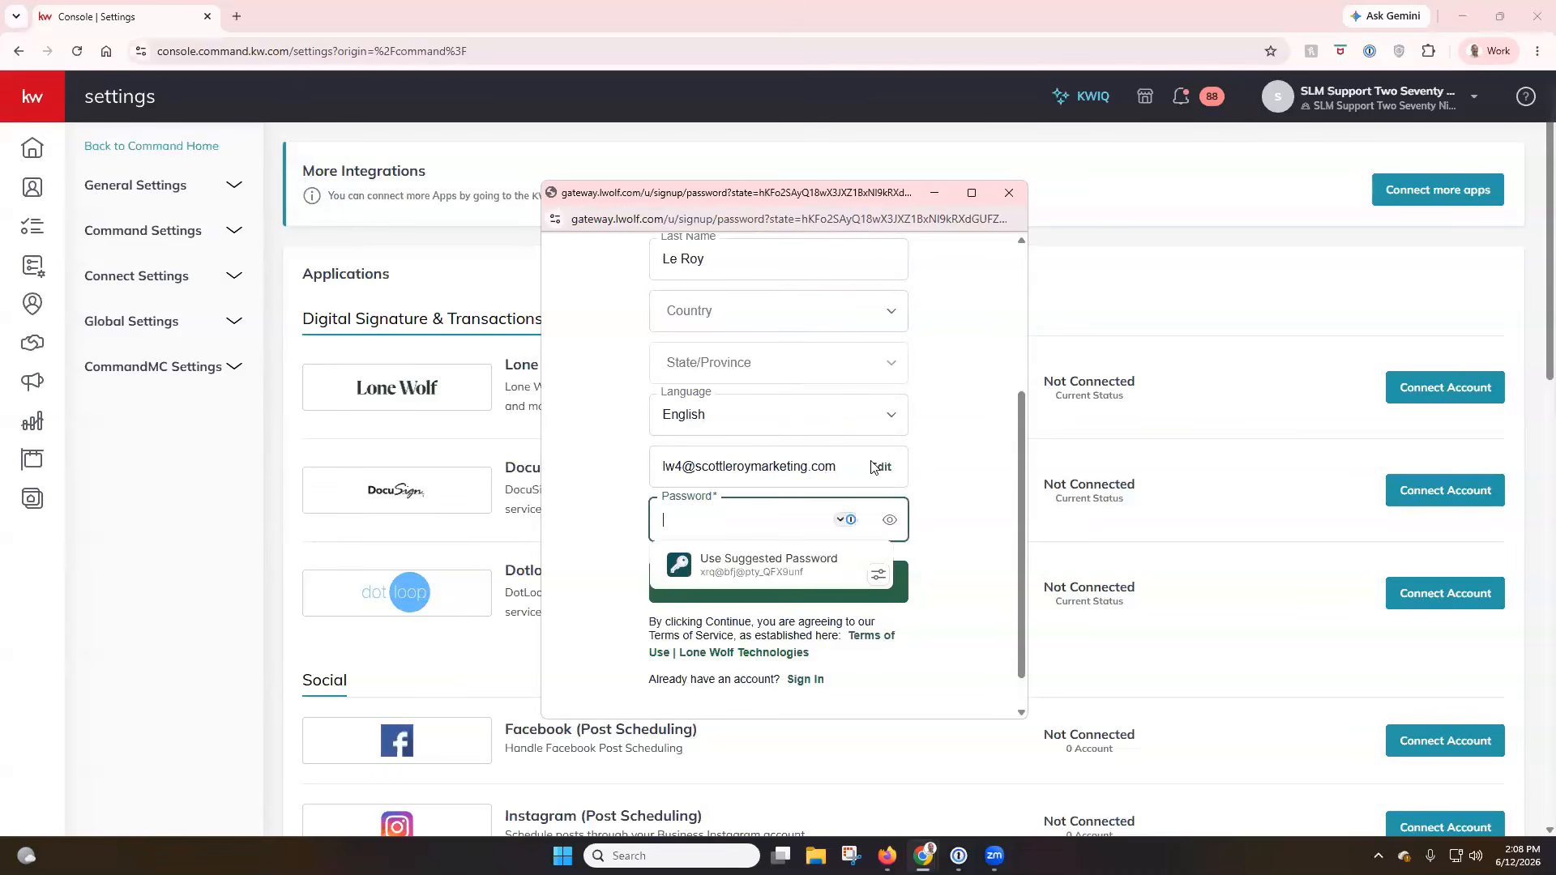
left_click(948, 463)
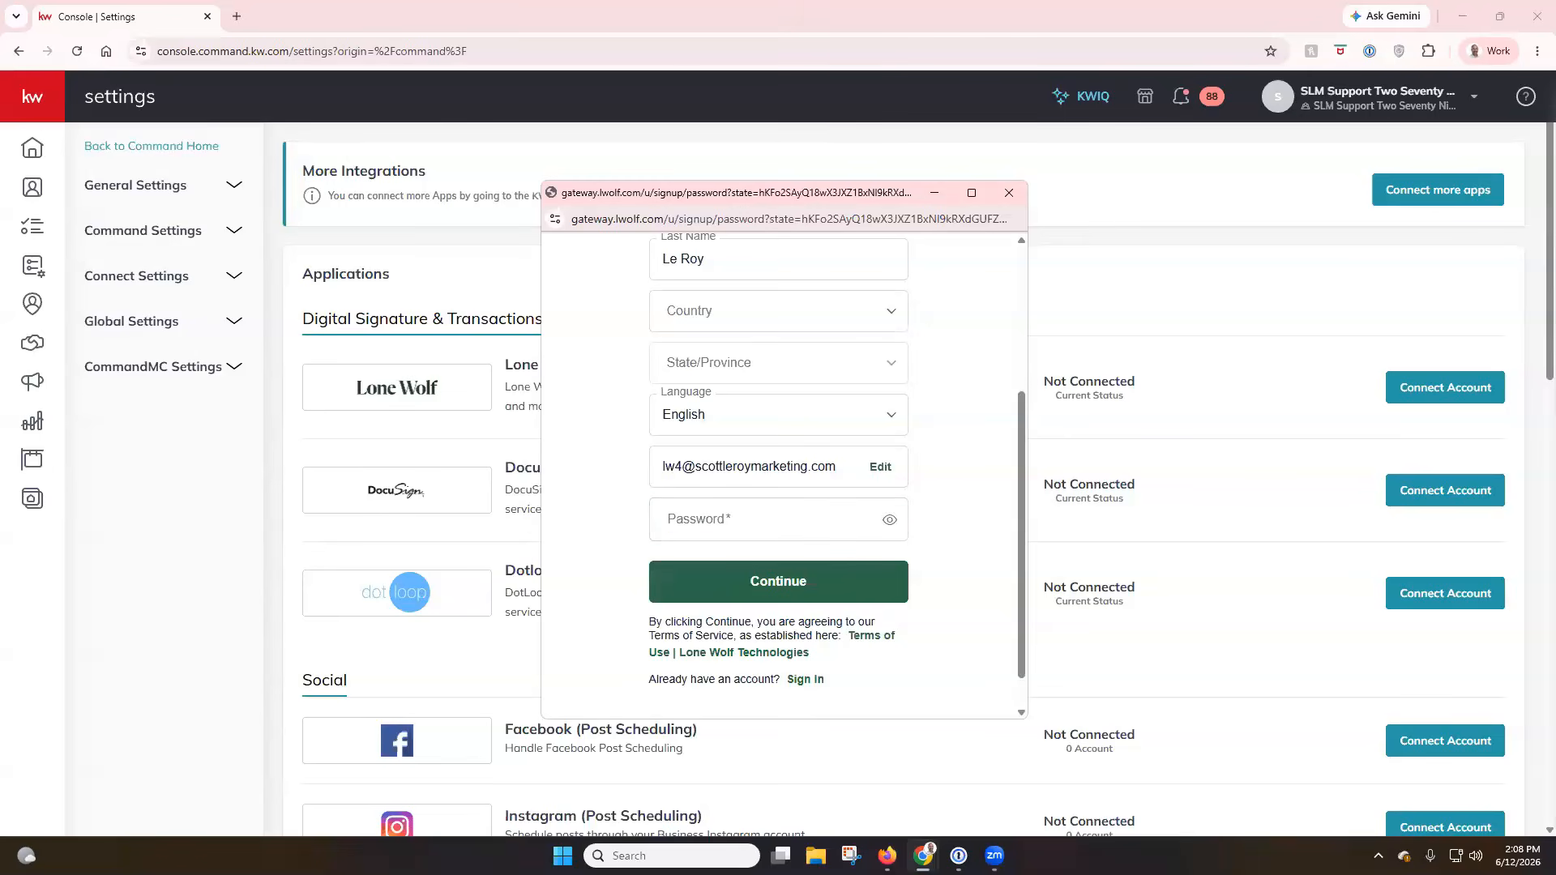
left_click(765, 512)
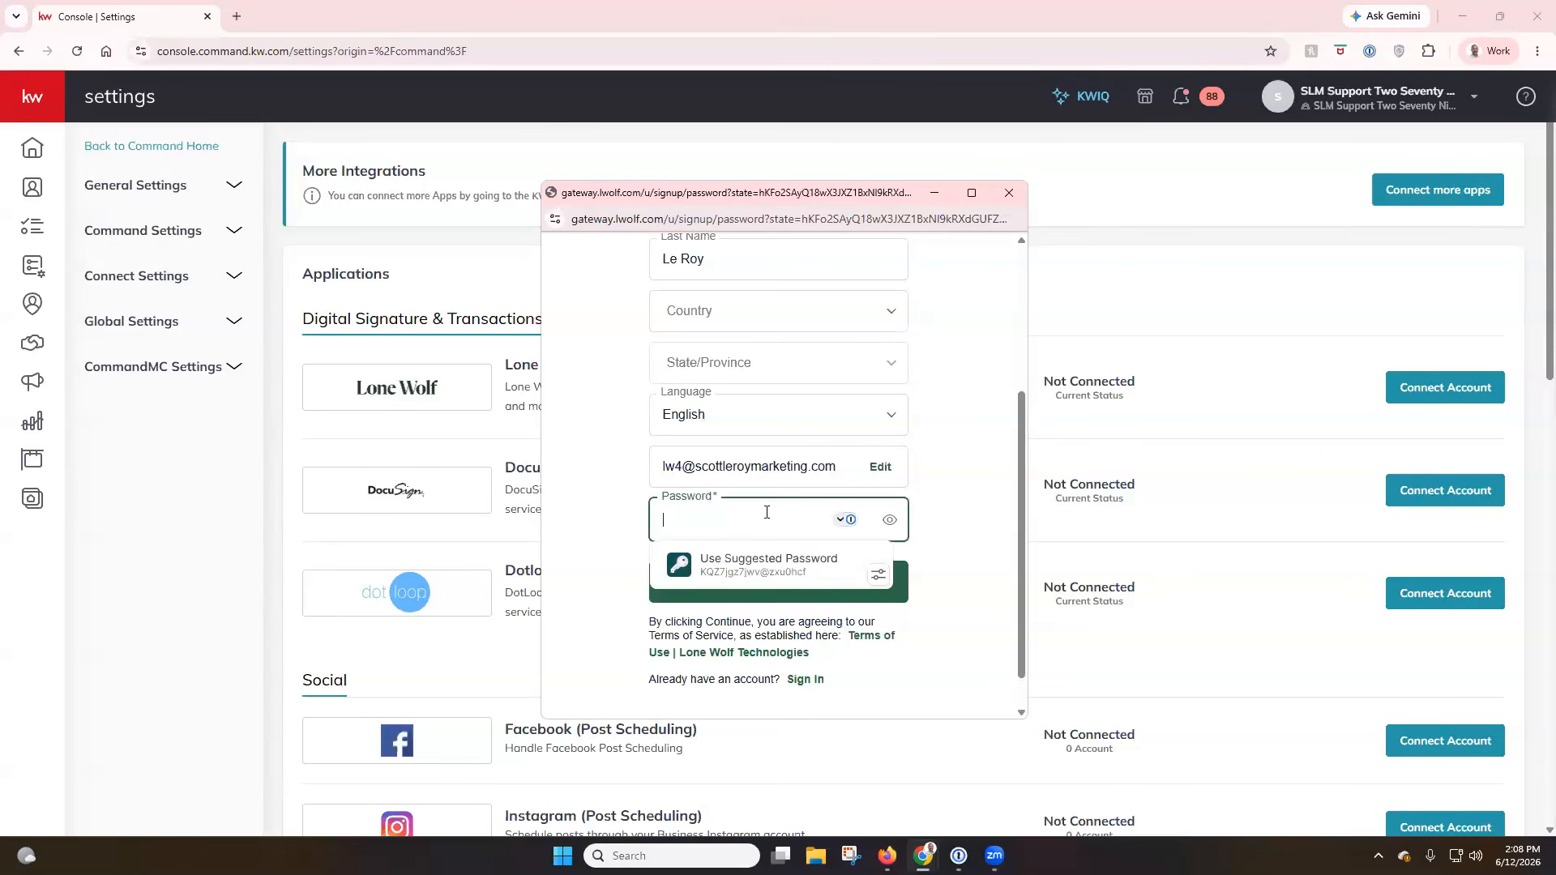
type("•••••")
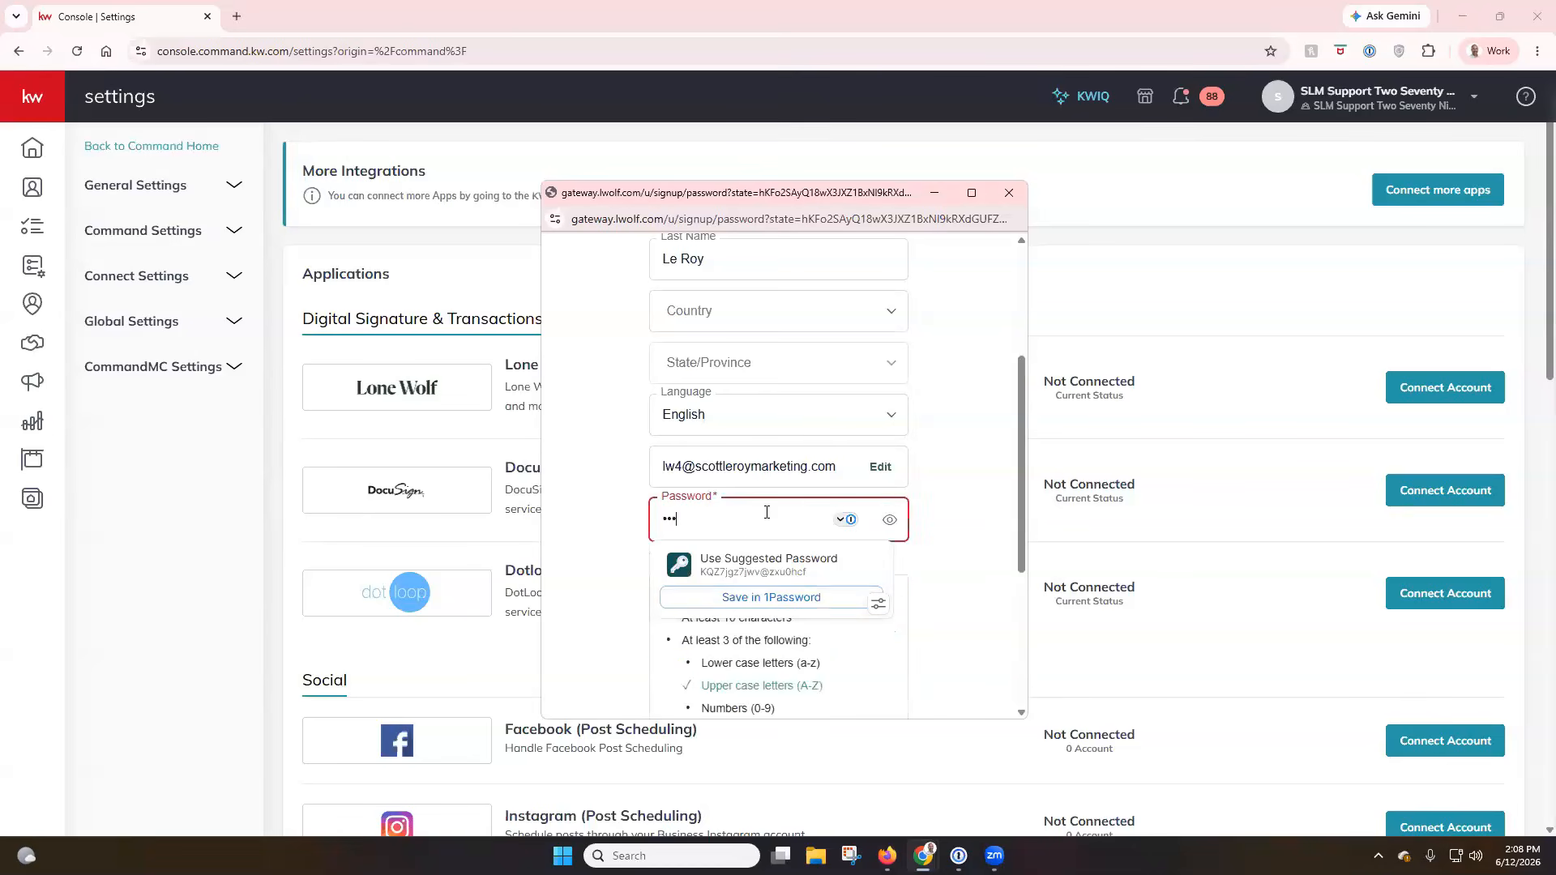
type("••••")
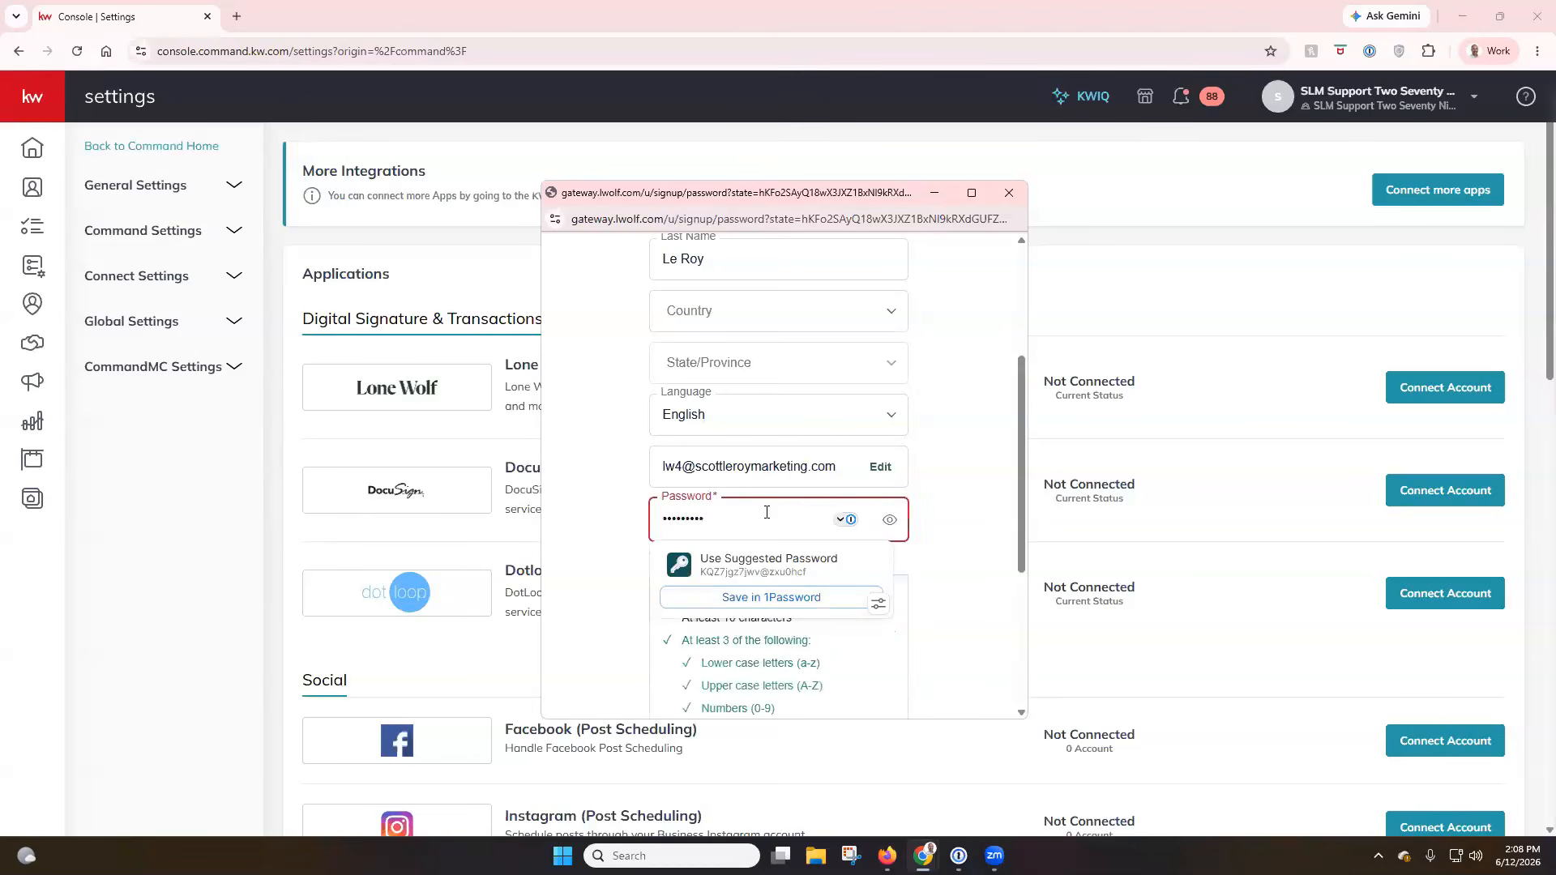
type("••")
left_click(981, 504)
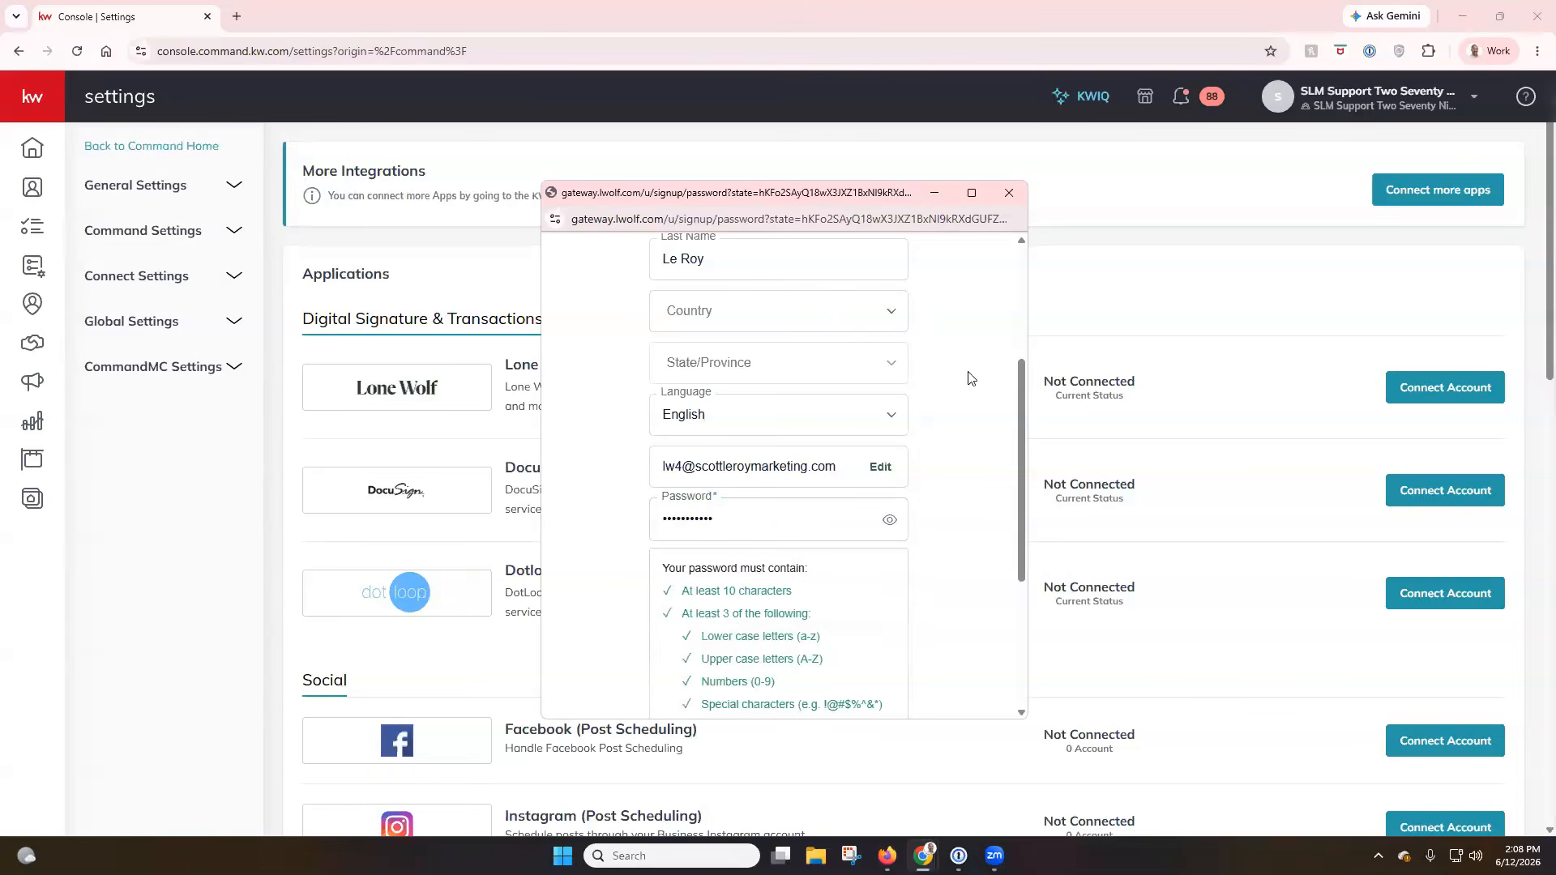
scroll(943, 497, "down", 3)
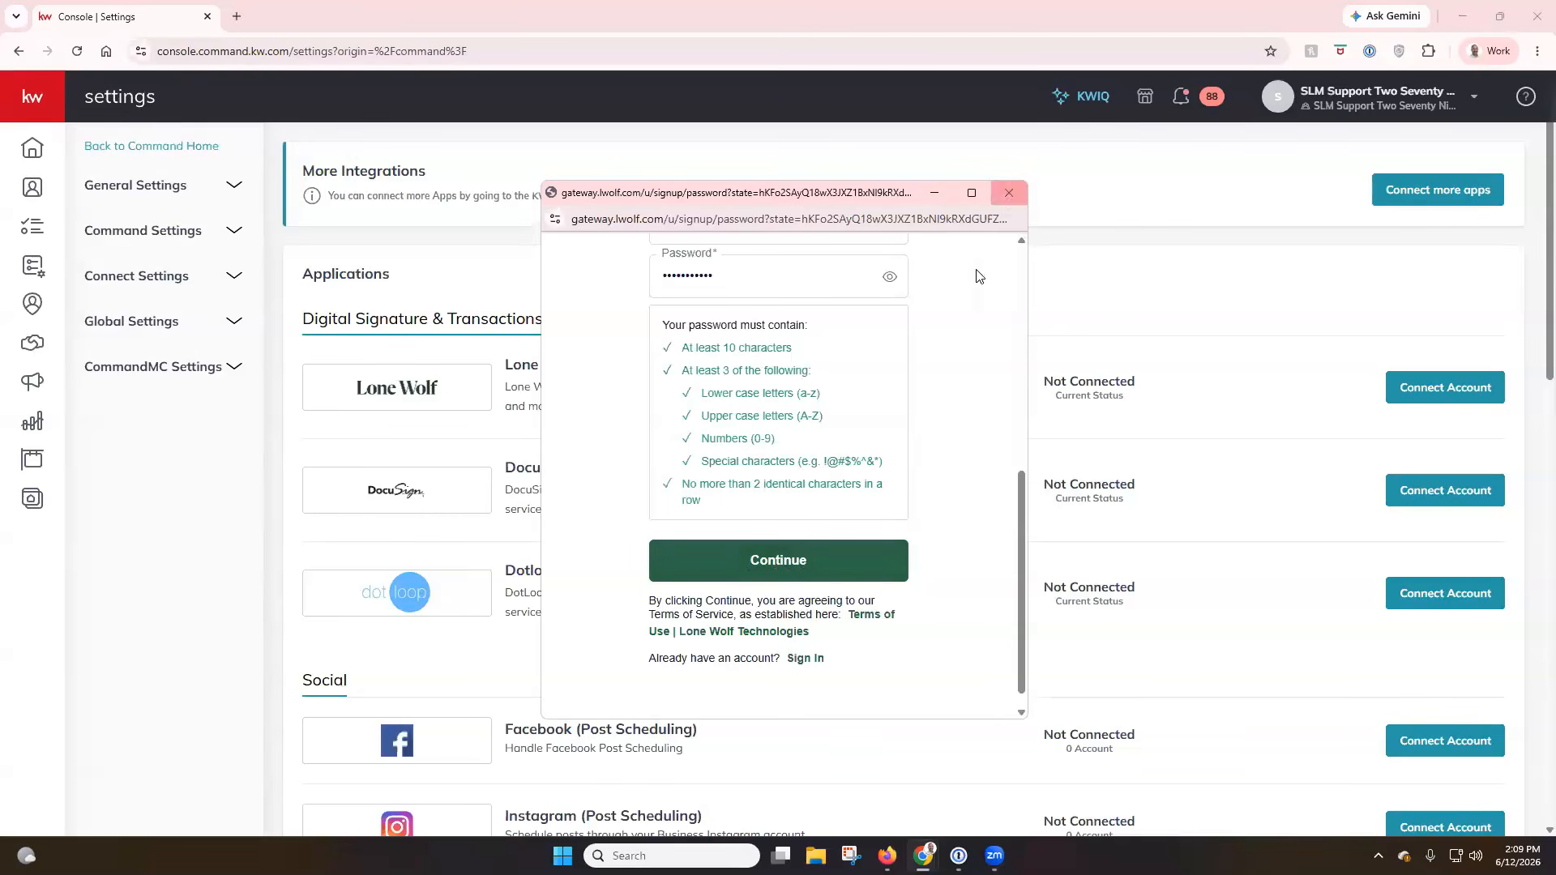
scroll(862, 619, "up", 1)
left_click(847, 640)
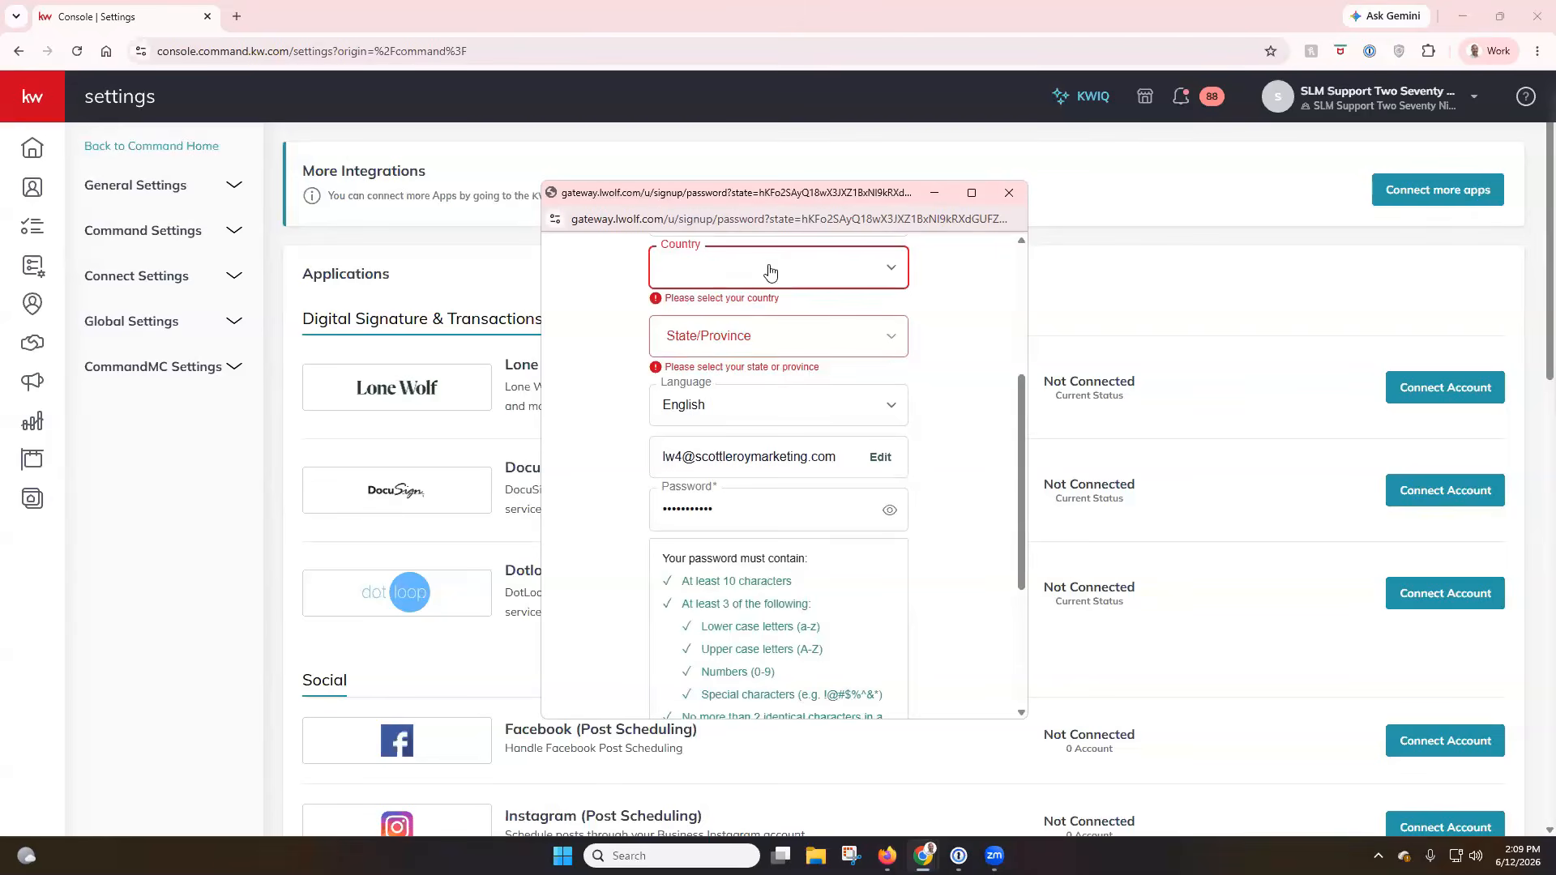
left_click(1008, 193)
Restart the Lone Wolf connection and sign up for a new account with the account e-mail address.
left_click(1471, 388)
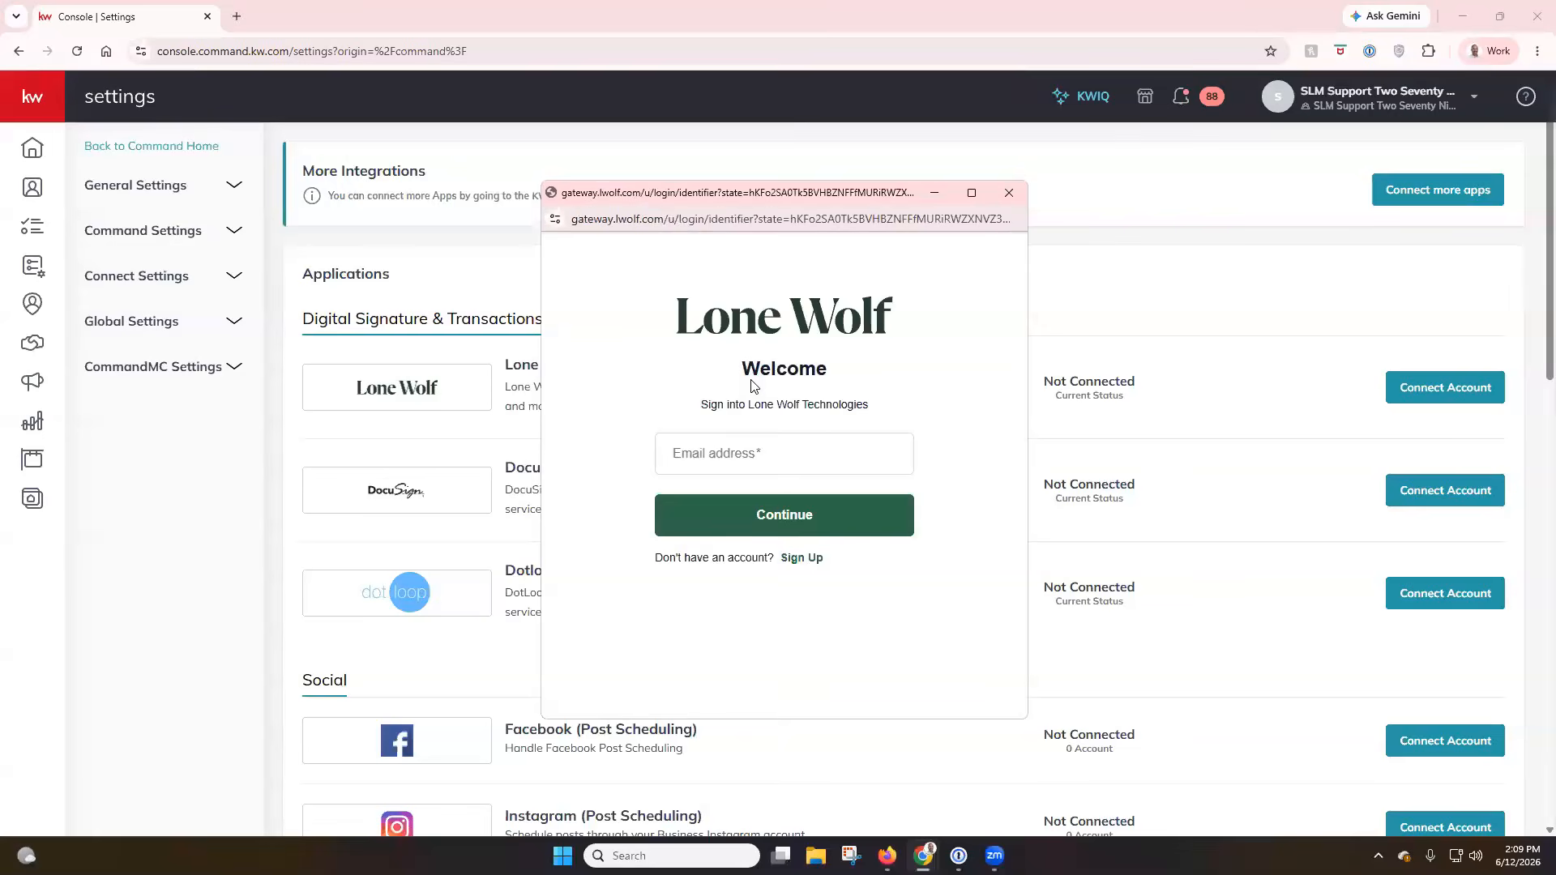
left_click(802, 559)
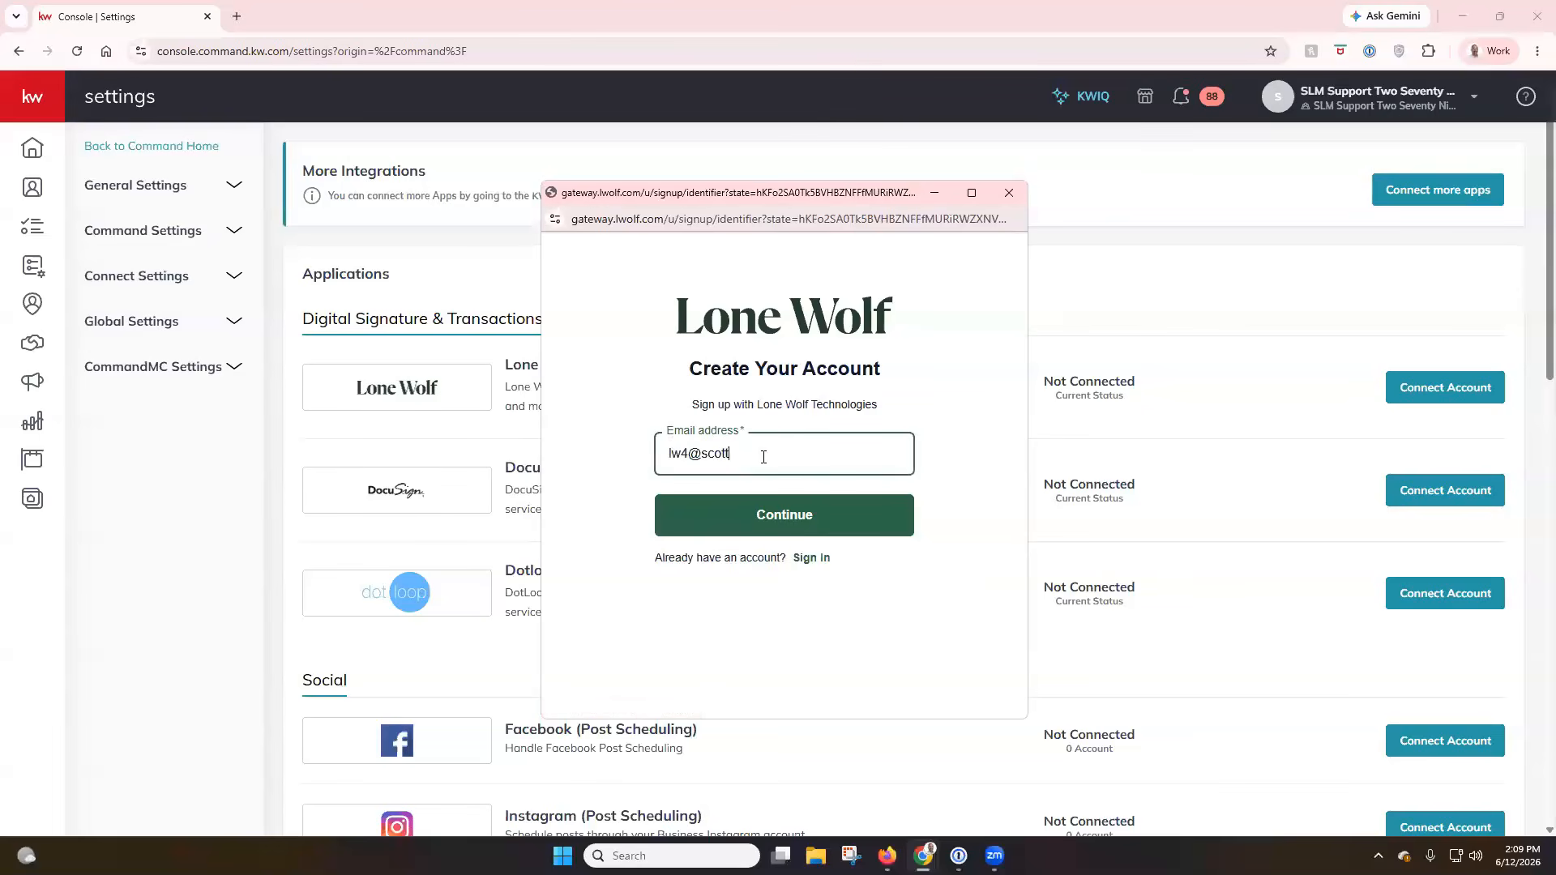
key("Return")
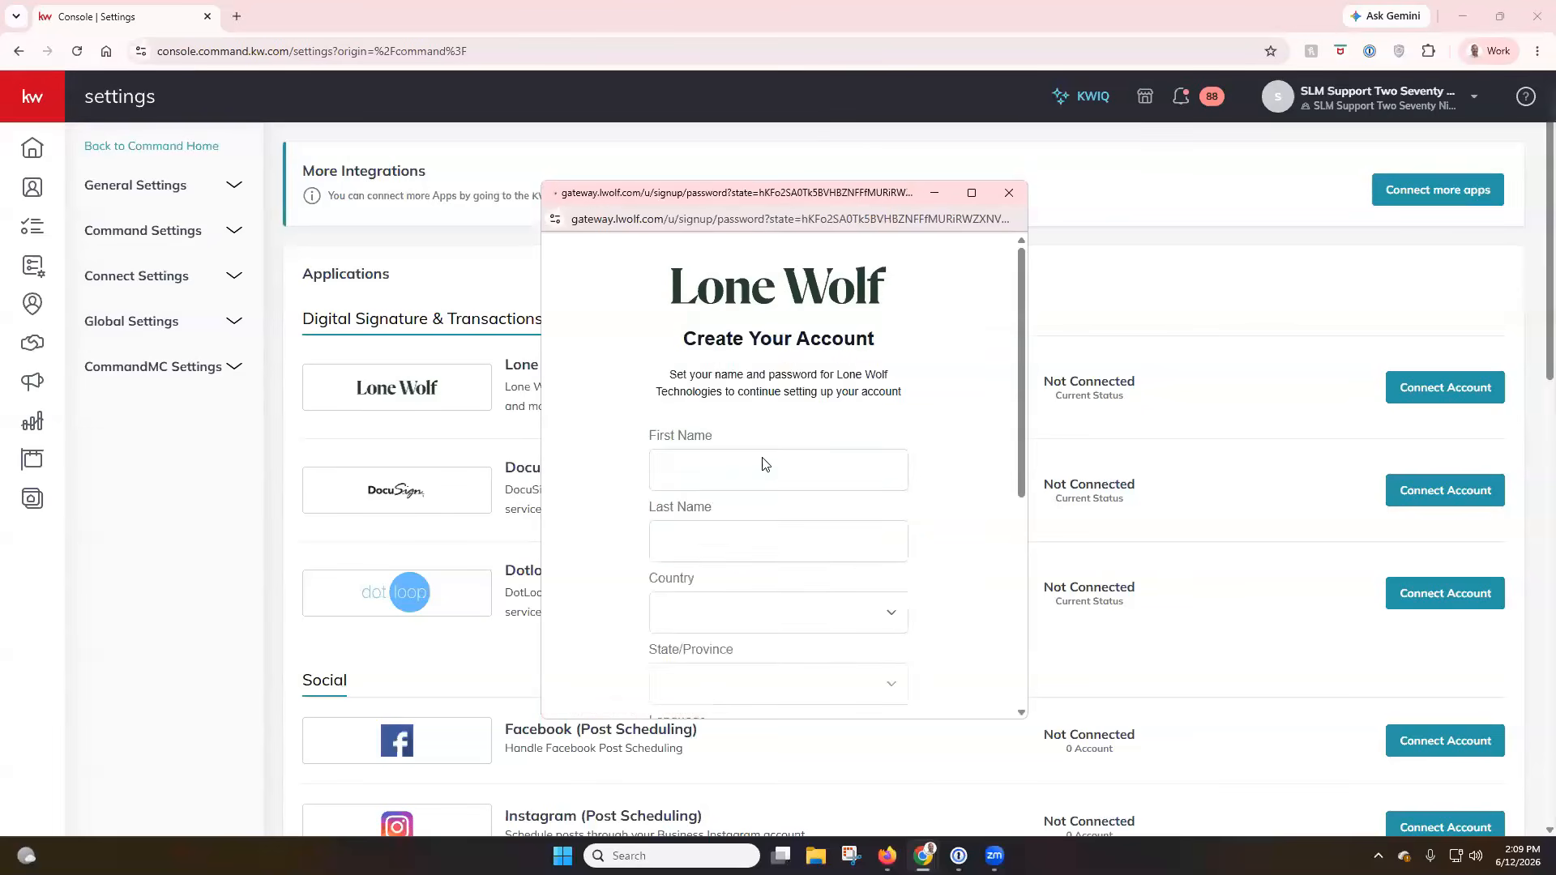
Set the country to United States of America and the state to Florida, and fill in the first and last name.
left_click(784, 553)
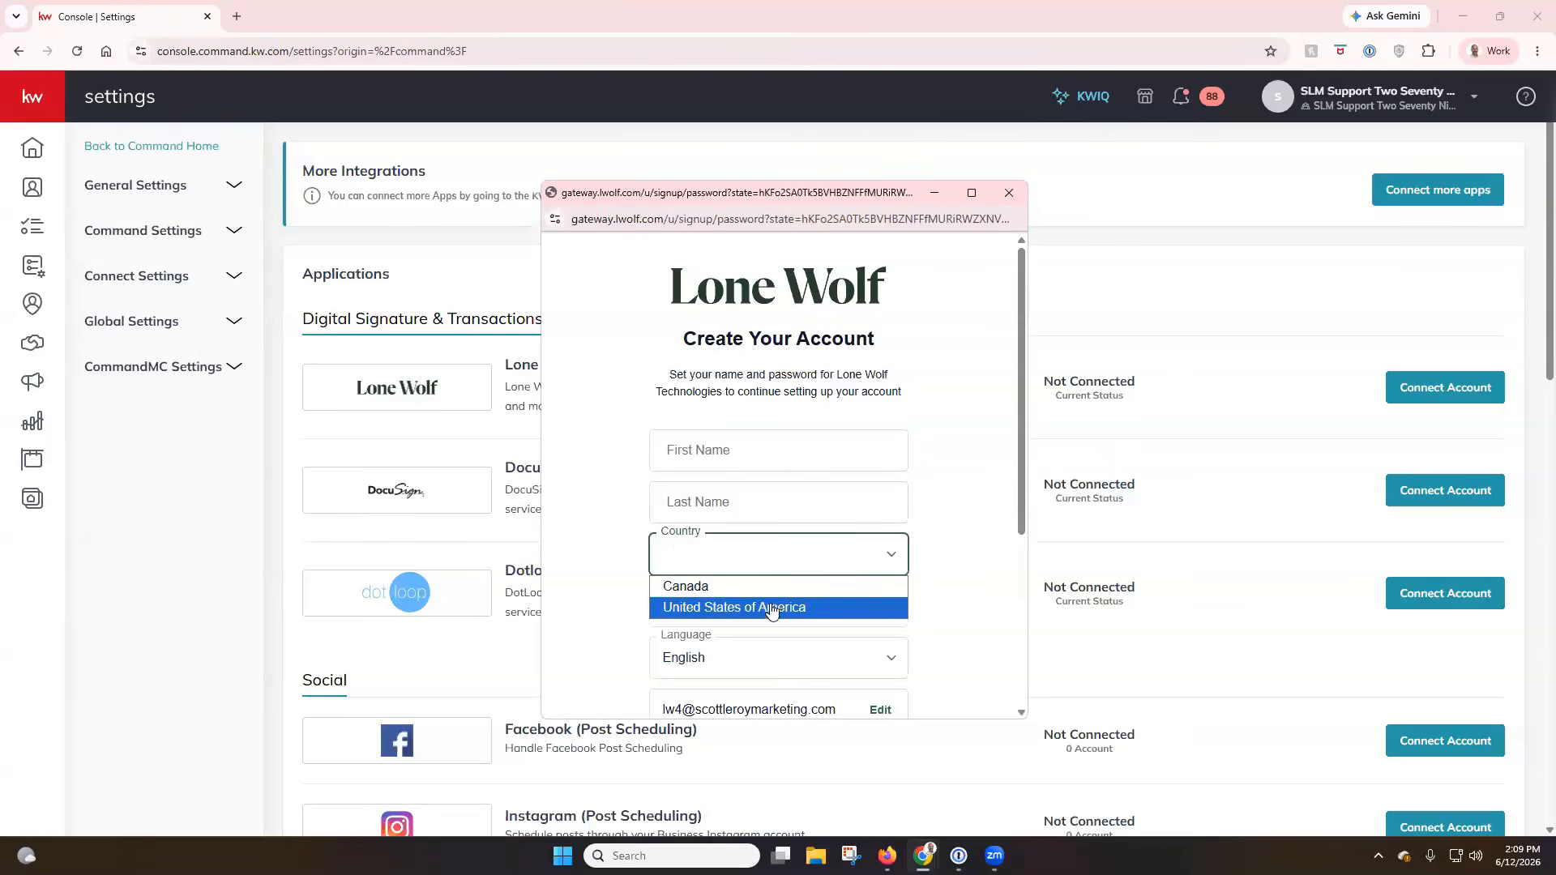
left_click(772, 602)
left_click(759, 607)
left_click(697, 362)
left_click(707, 462)
type("Scott")
key("Tab")
type("Le Roy")
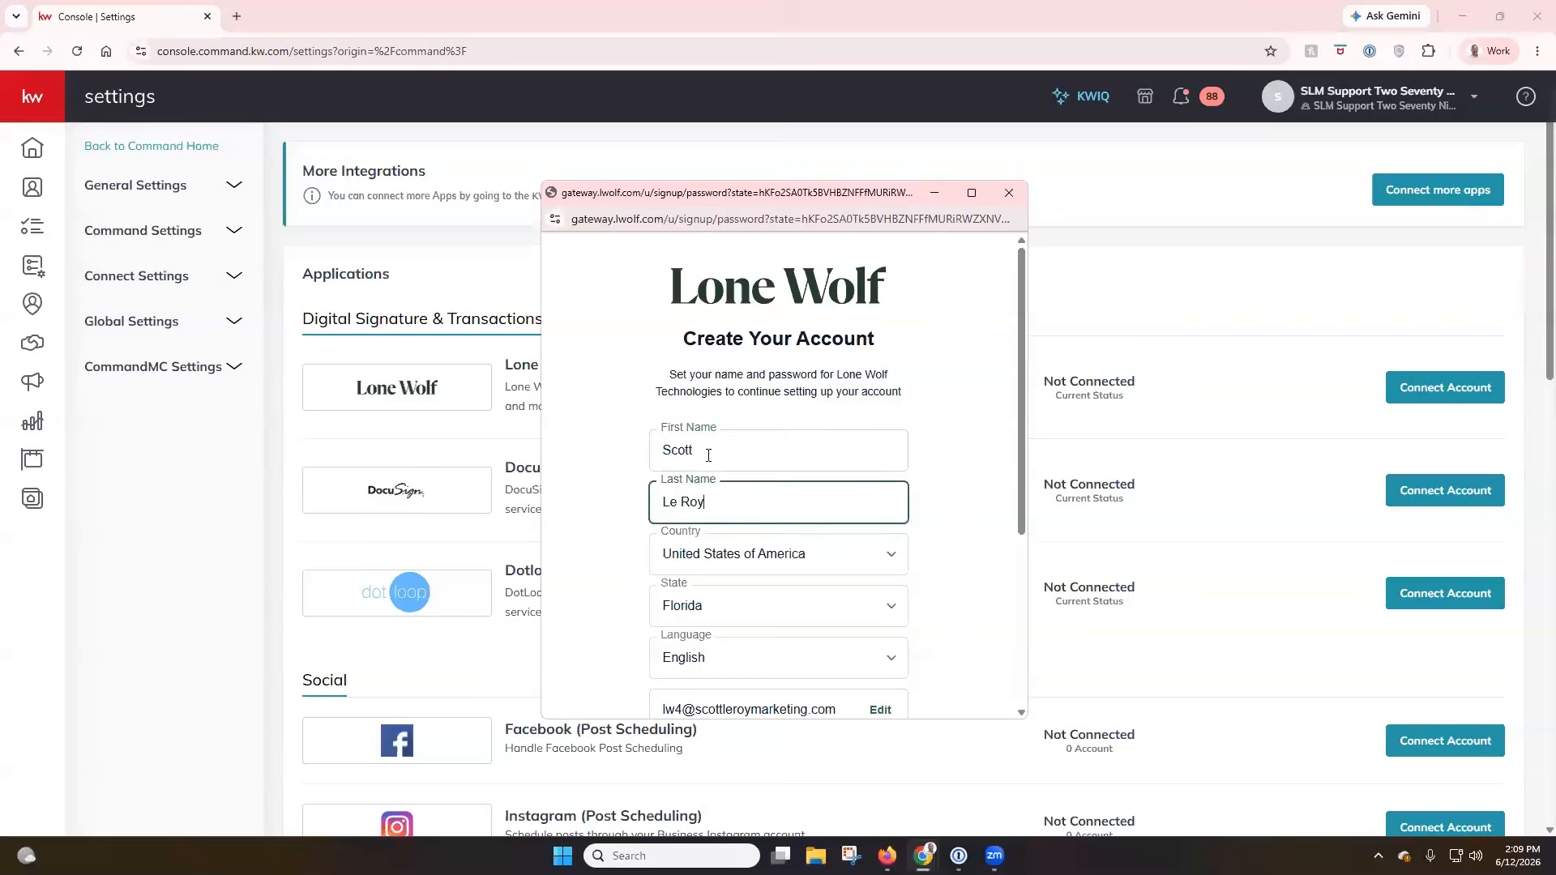
Enter the account password and submit the Lone Wolf sign-up form.
scroll(708, 456, "down", 2)
left_click(708, 604)
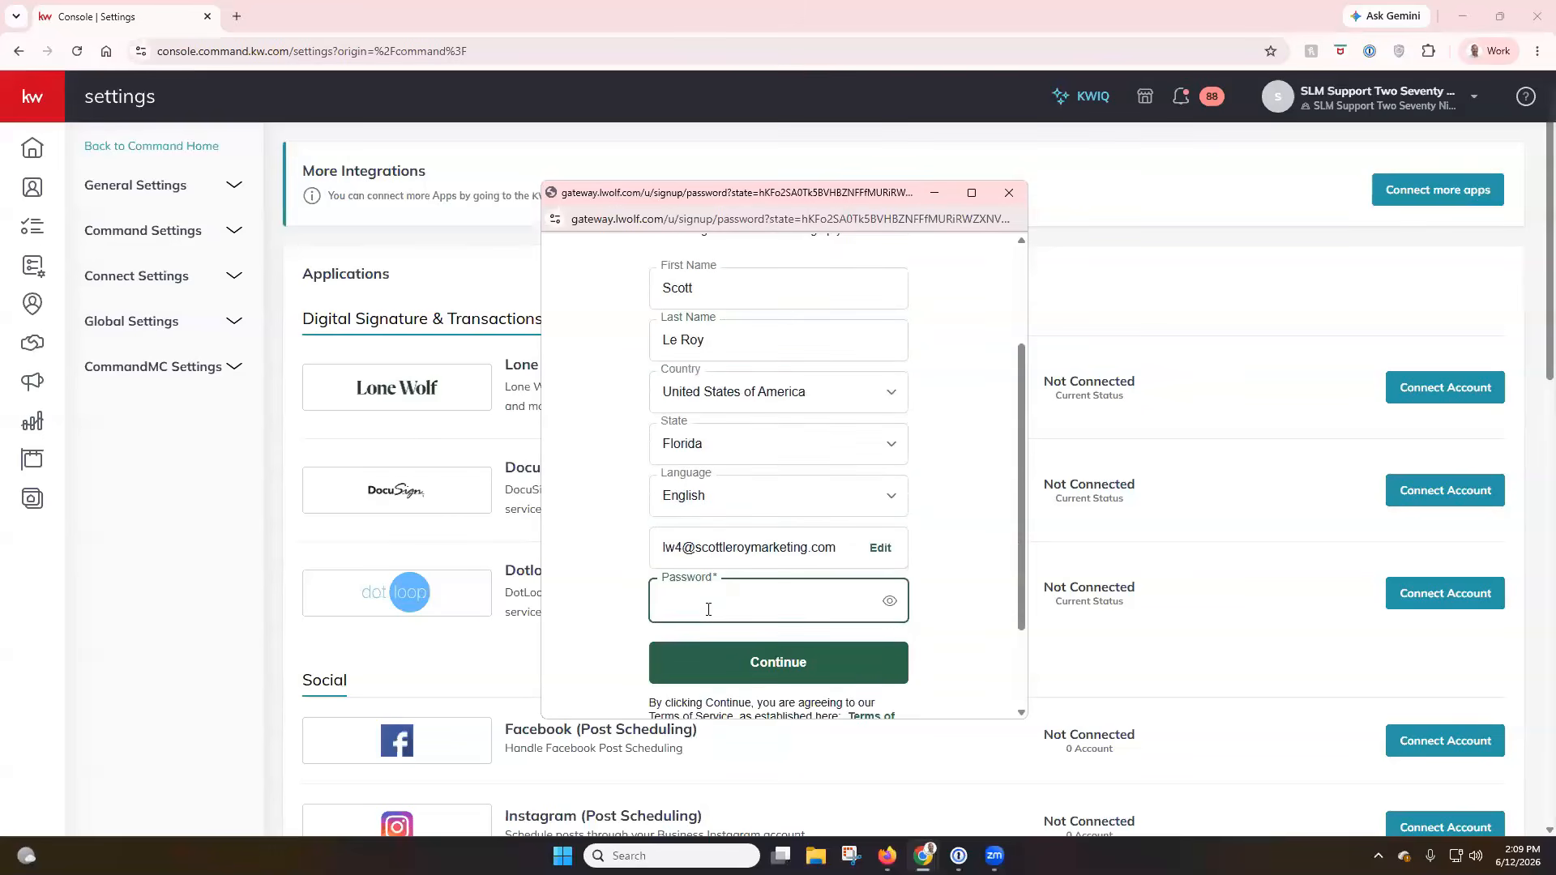
type("•••••••••••")
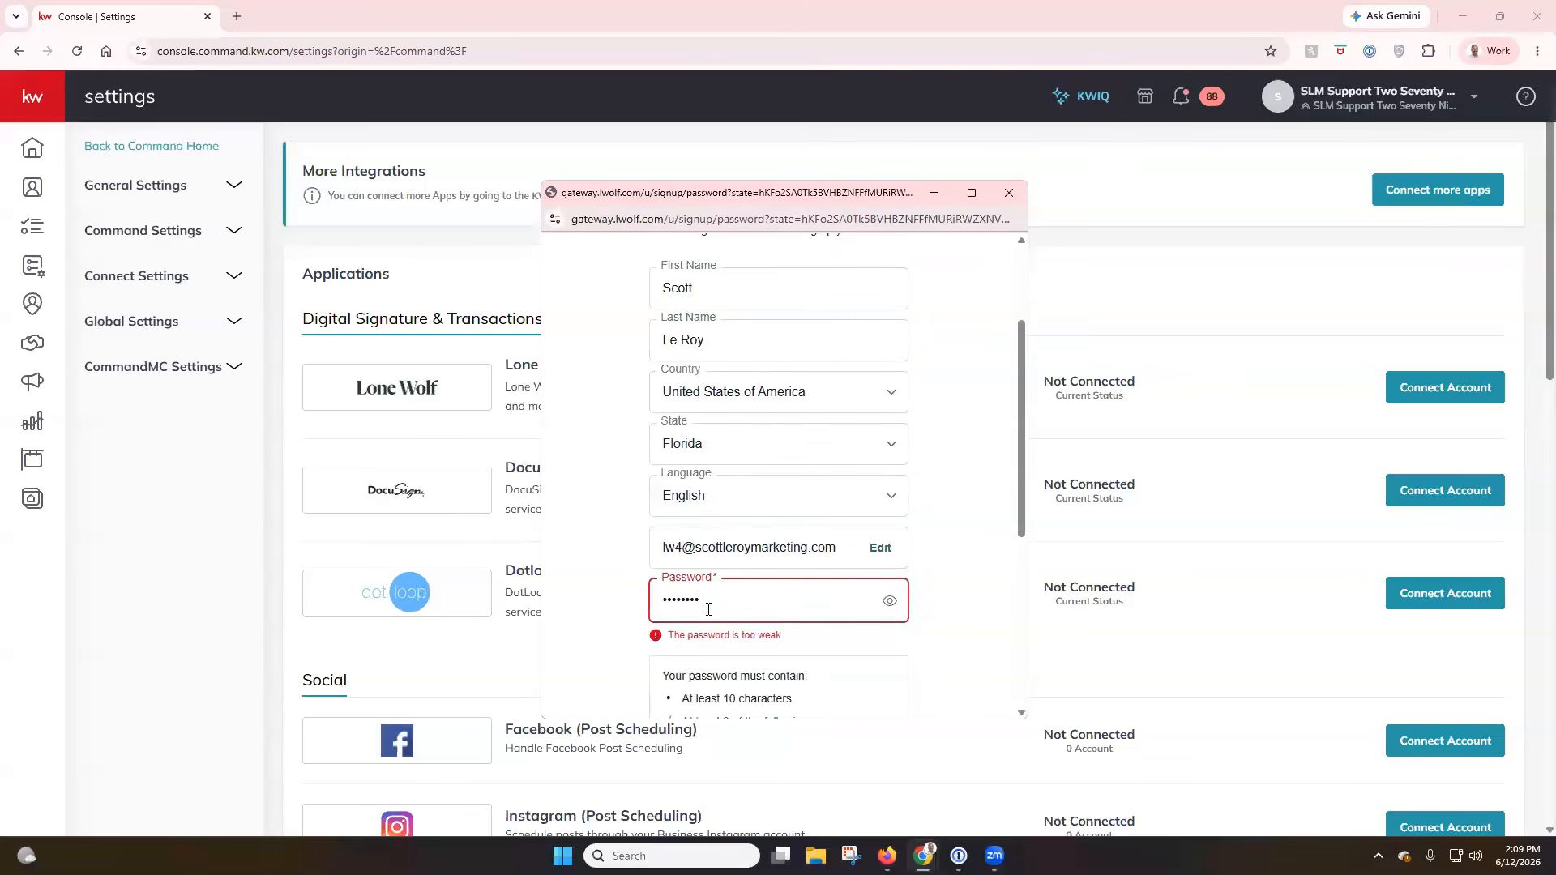
scroll(708, 608, "down", 3)
left_click(851, 646)
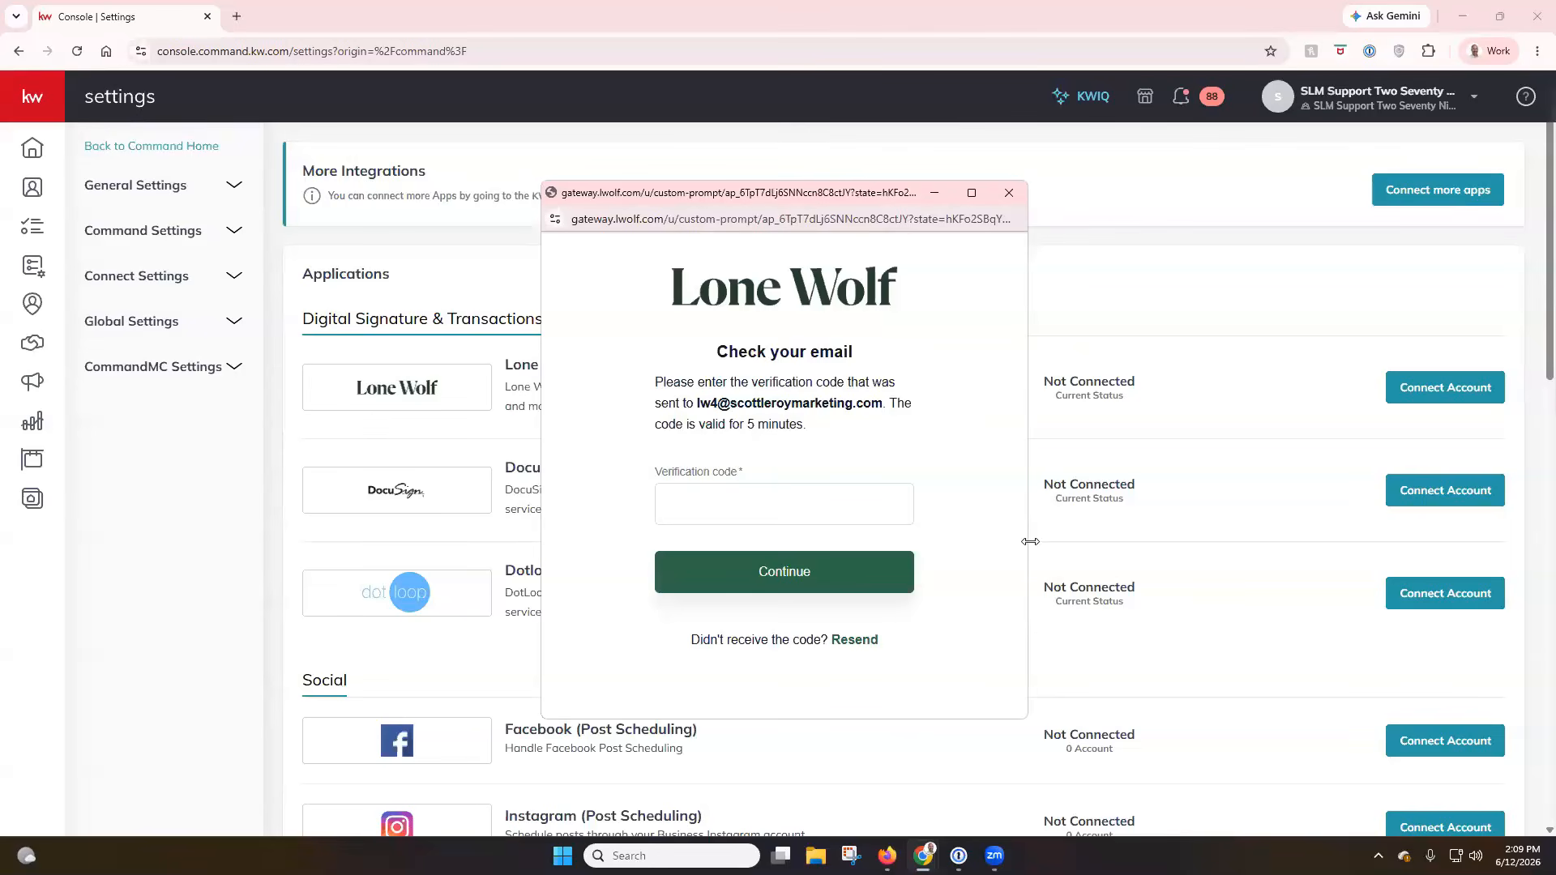
Copy the verification code from the Lone Wolf e-mail in Firefox and submit it in the Lone Wolf sign-up window.
left_click(705, 495)
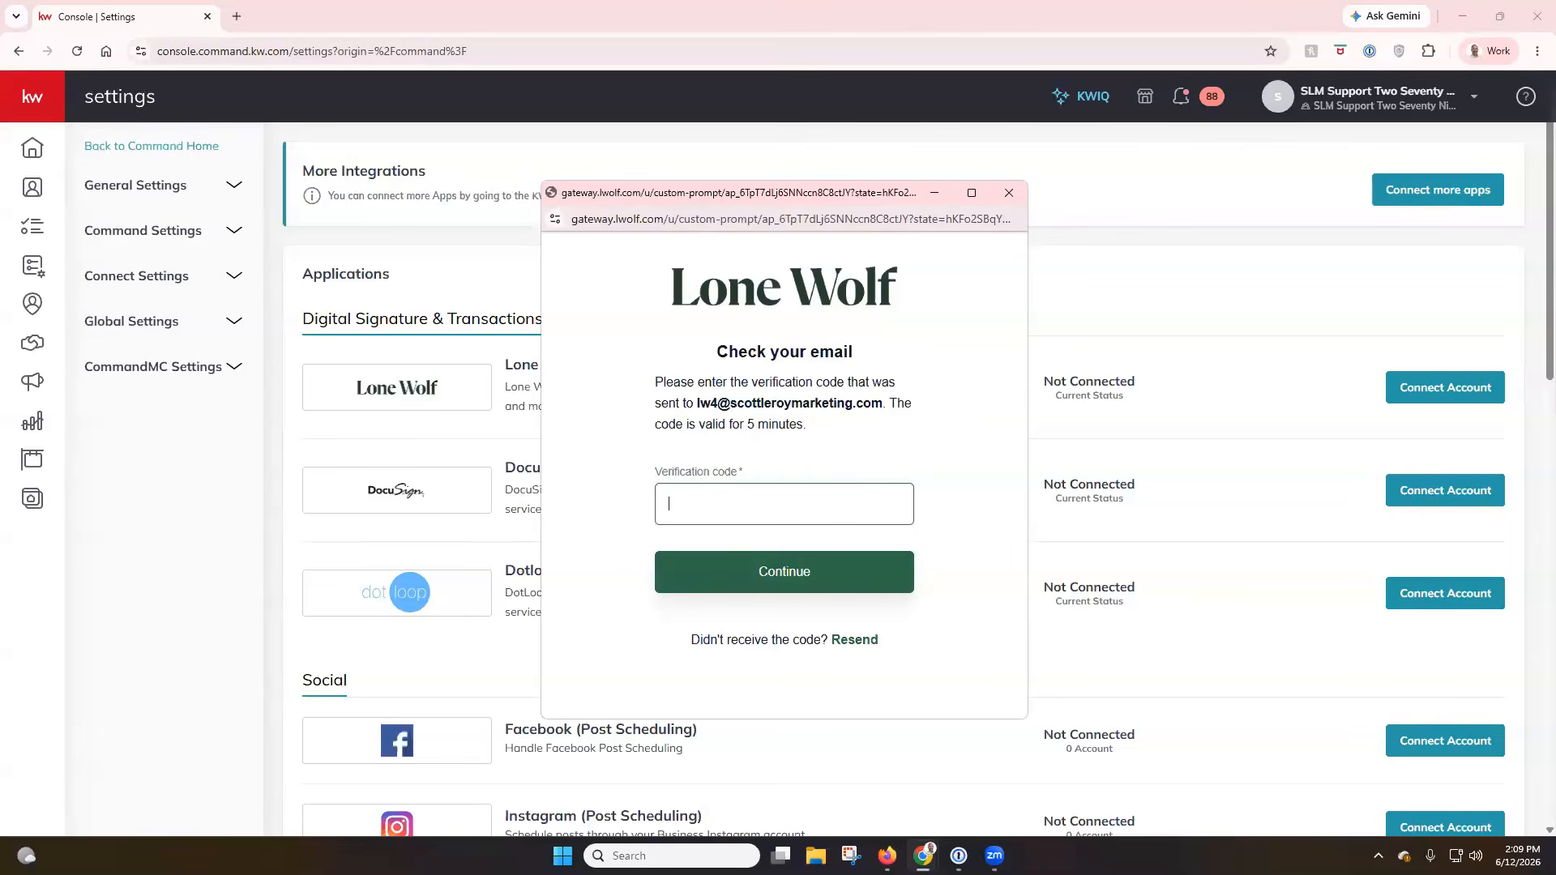
key("alt+Tab")
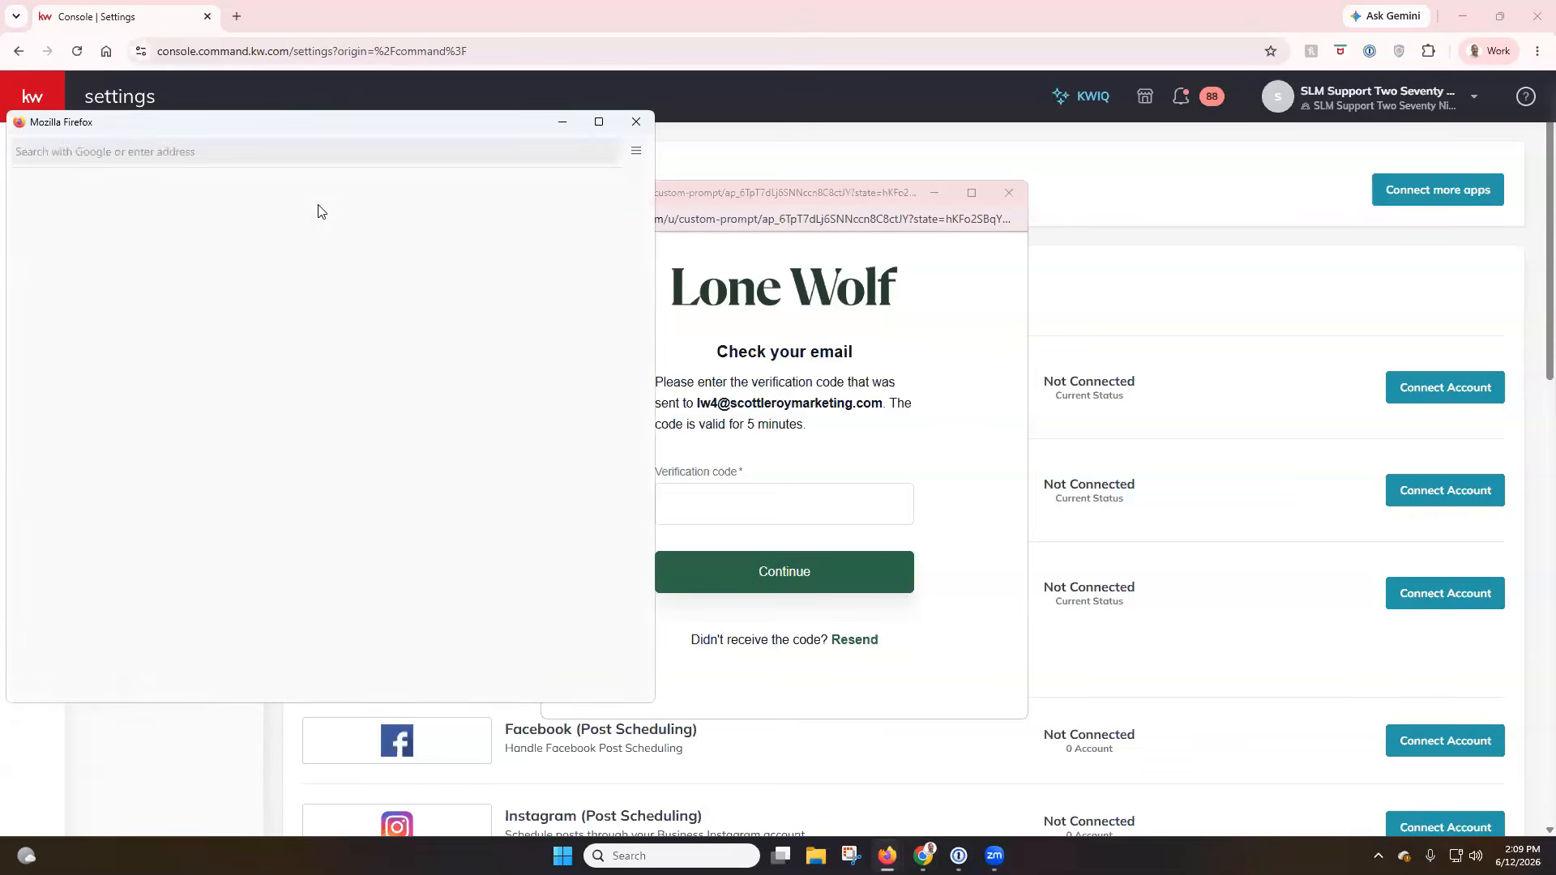
left_click(598, 124)
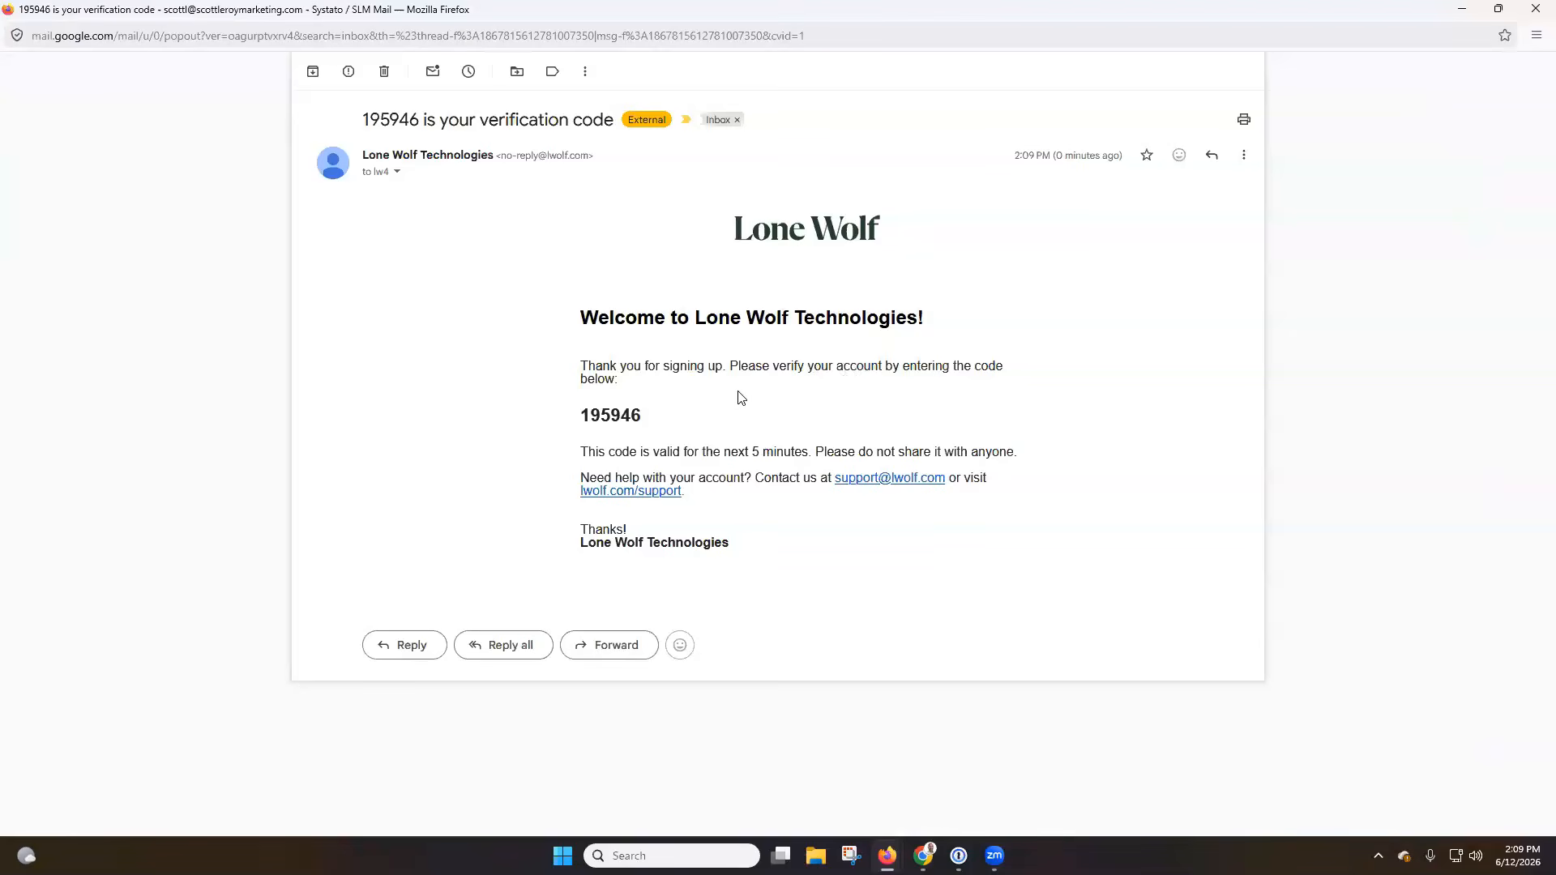
double_click(622, 420)
key("ctrl+c")
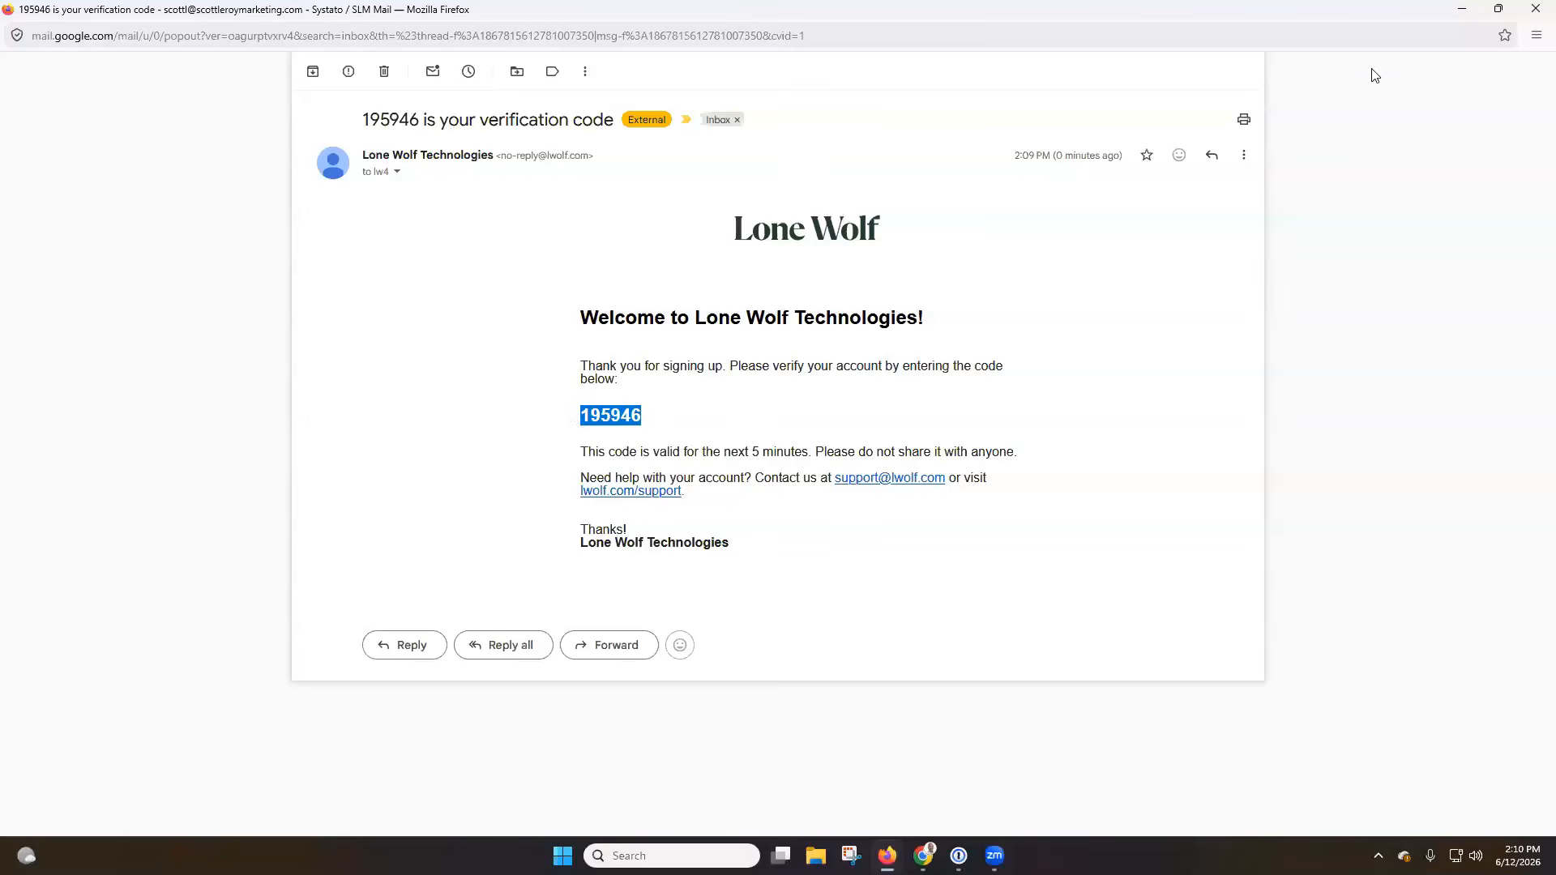
left_click(1534, 12)
left_click(800, 507)
key("ctrl+v")
left_click(794, 561)
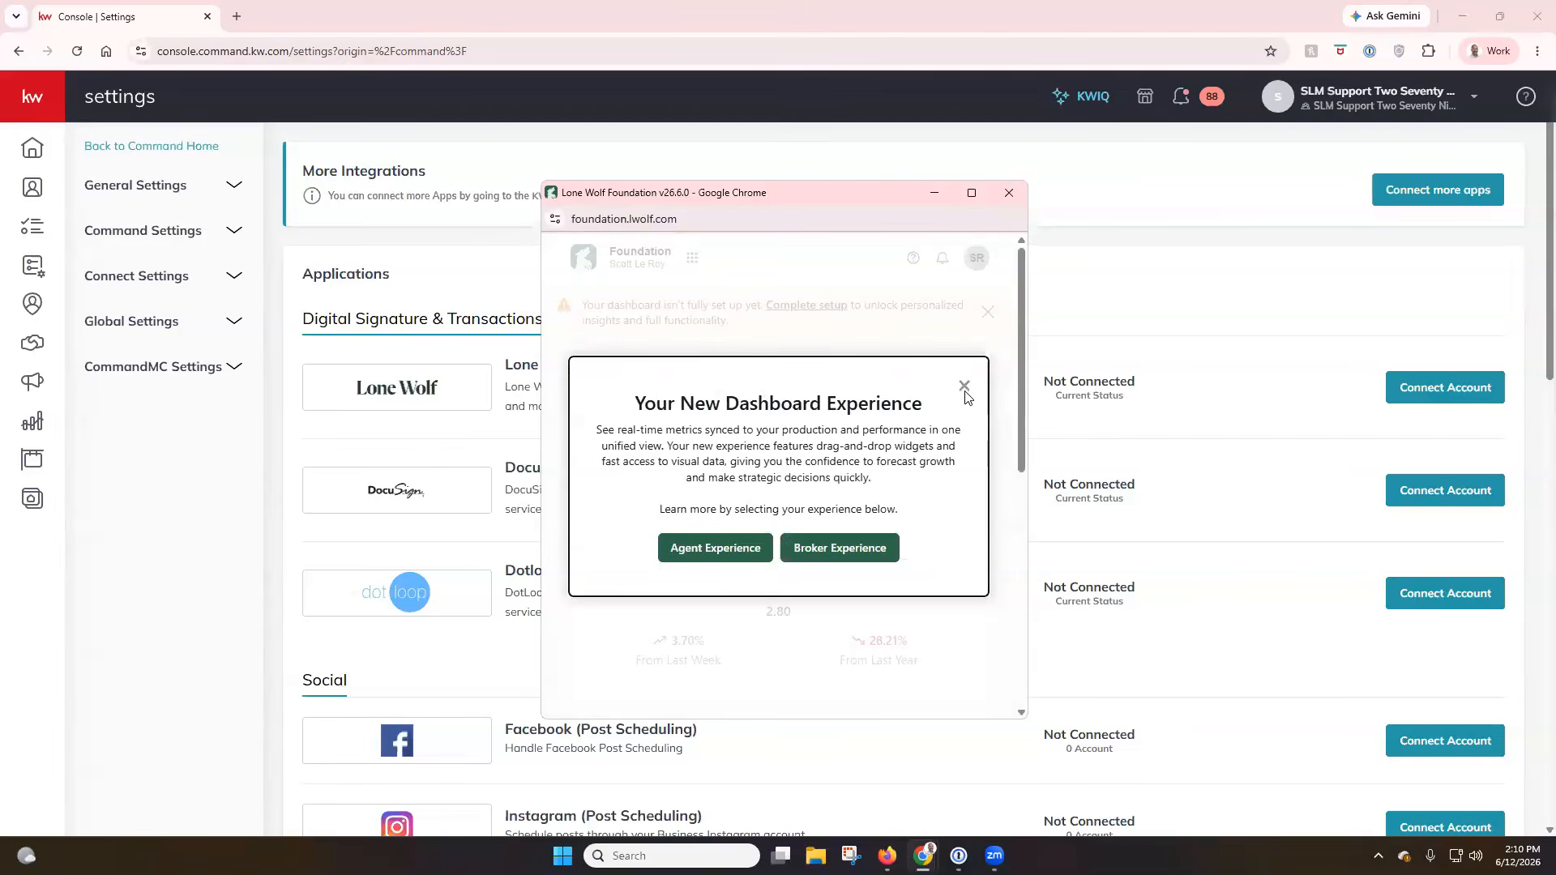
Dismiss the new dashboard introduction and close the Lone Wolf Foundation window.
left_click(964, 390)
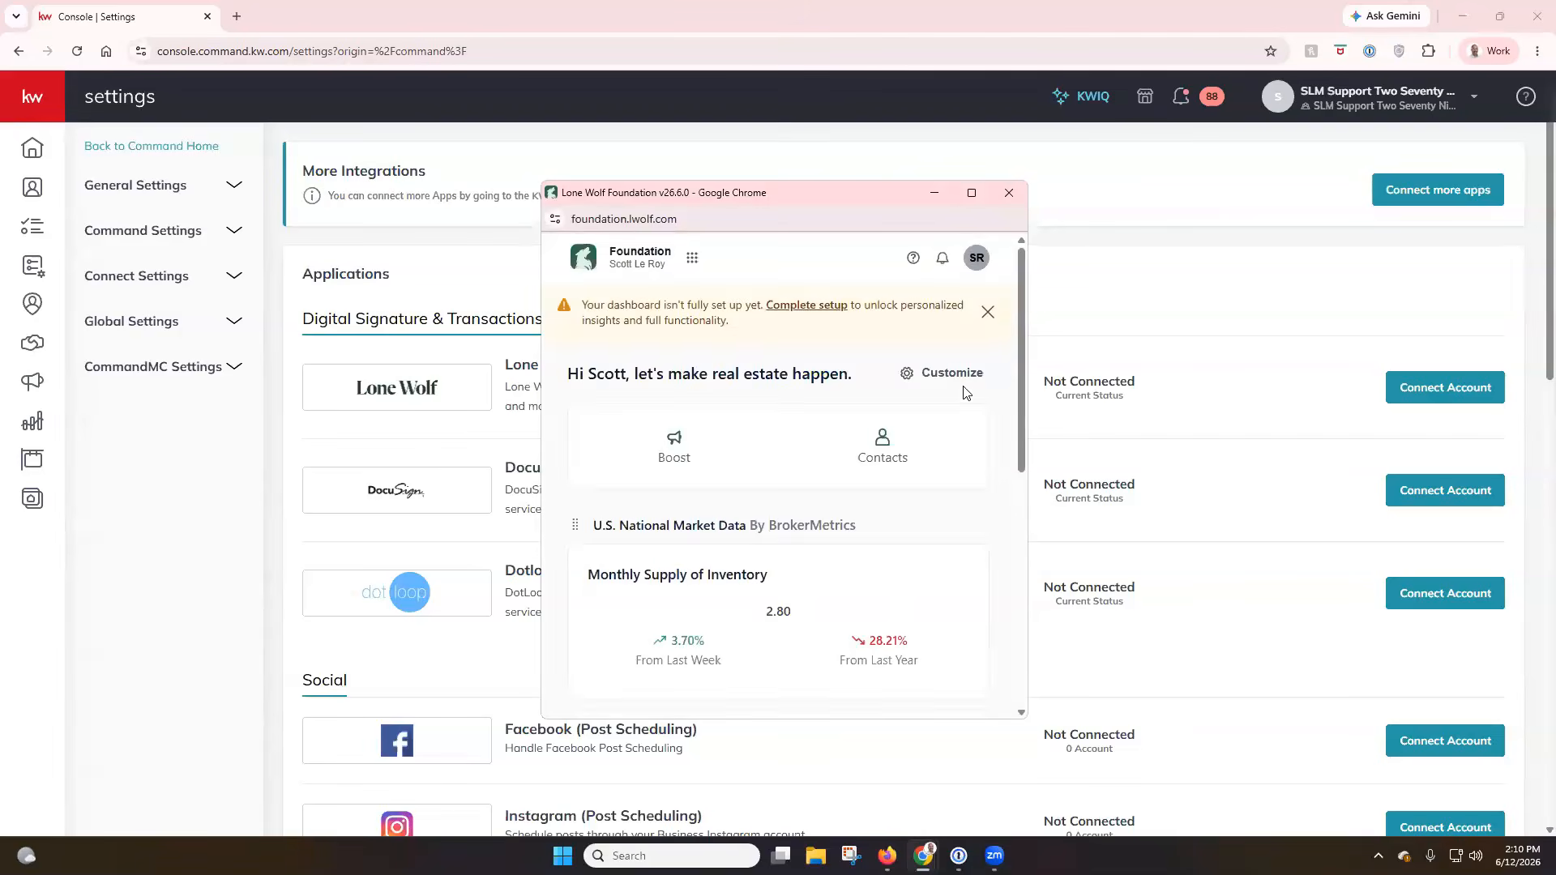
left_click(1008, 194)
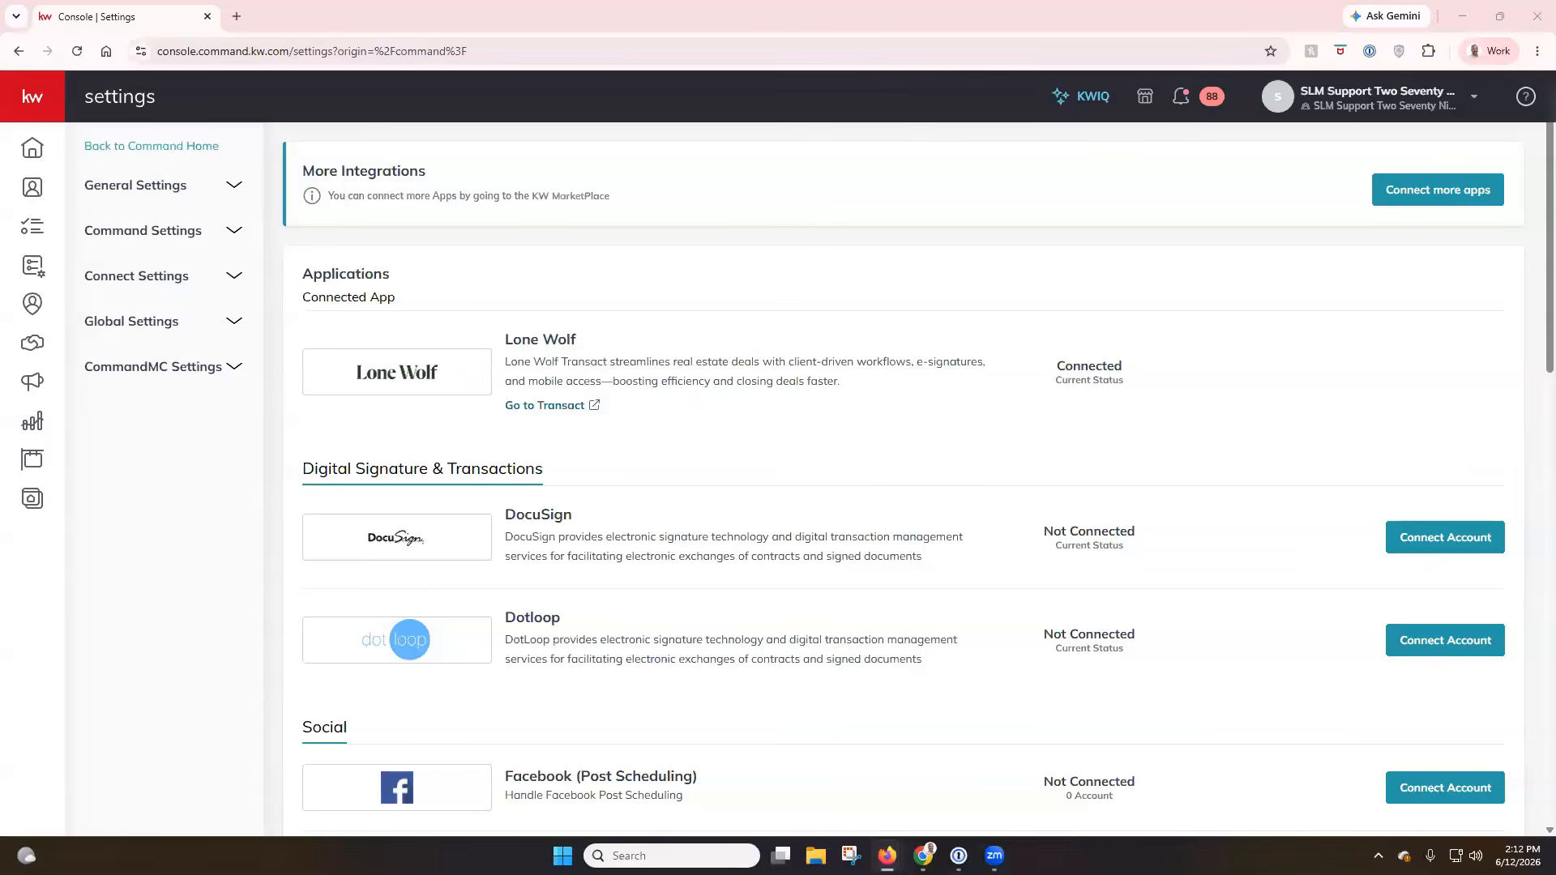
Switch to the Command dashboard in Firefox and open the Opportunities page.
left_click_drag(1, 105, 729, 106)
left_click(1084, 110)
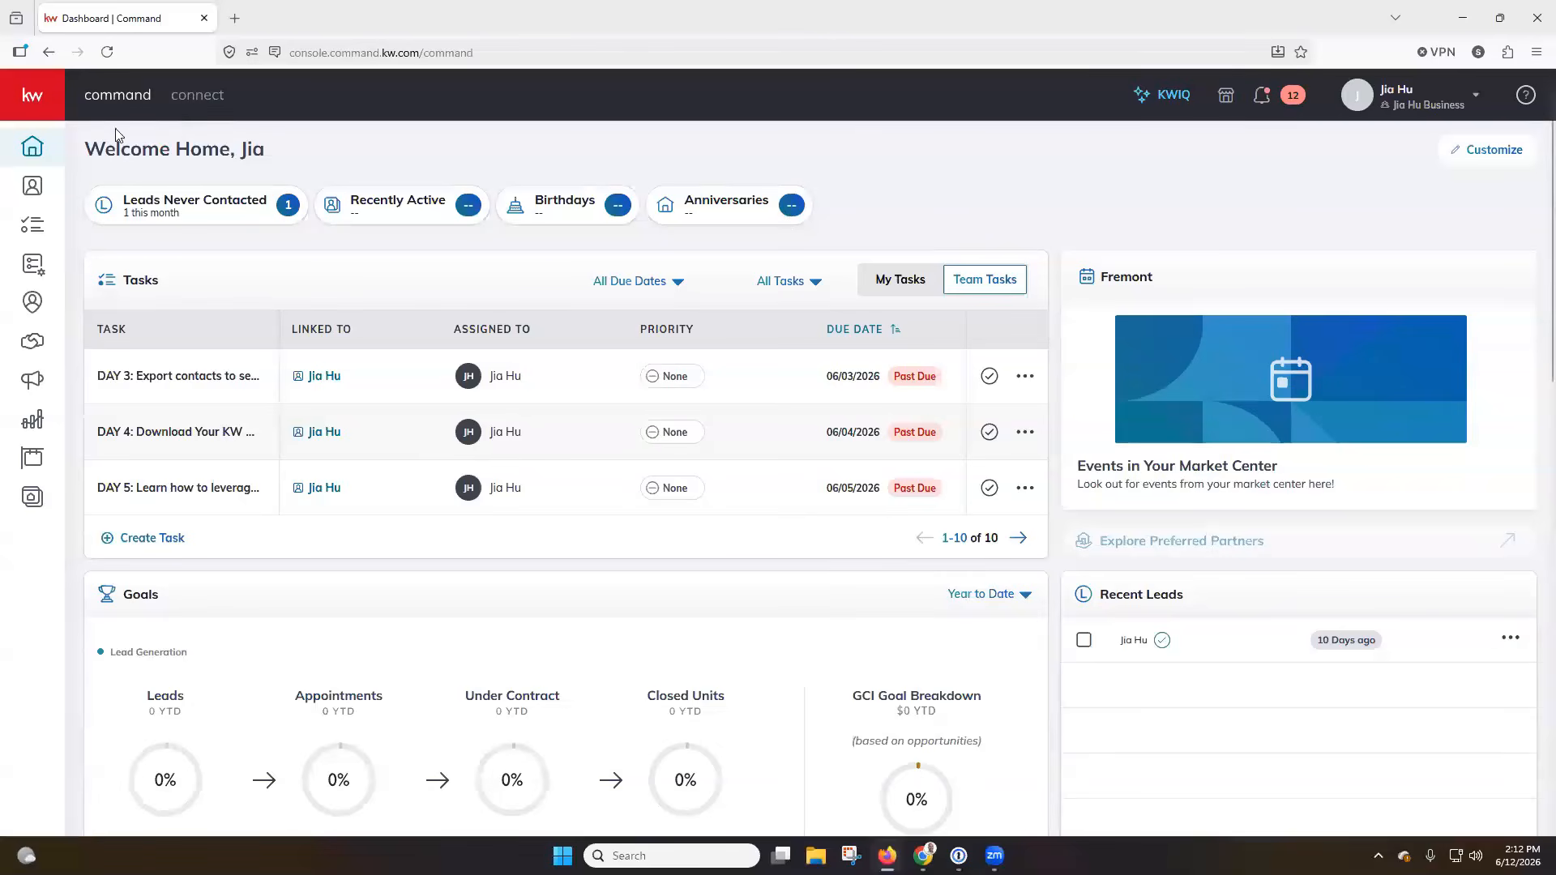
left_click(42, 113)
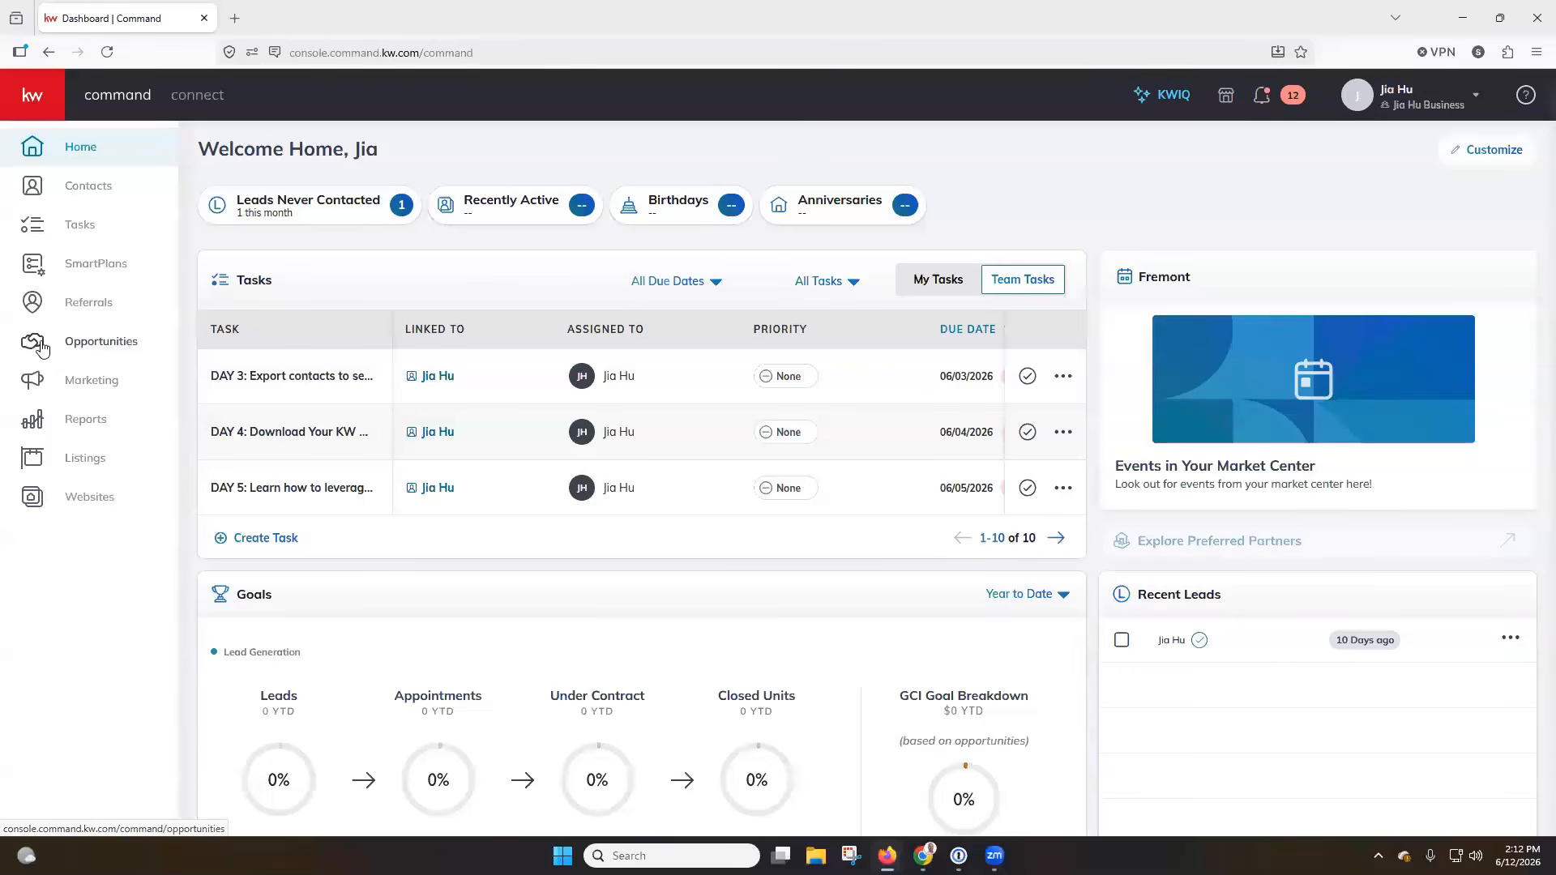
left_click(77, 350)
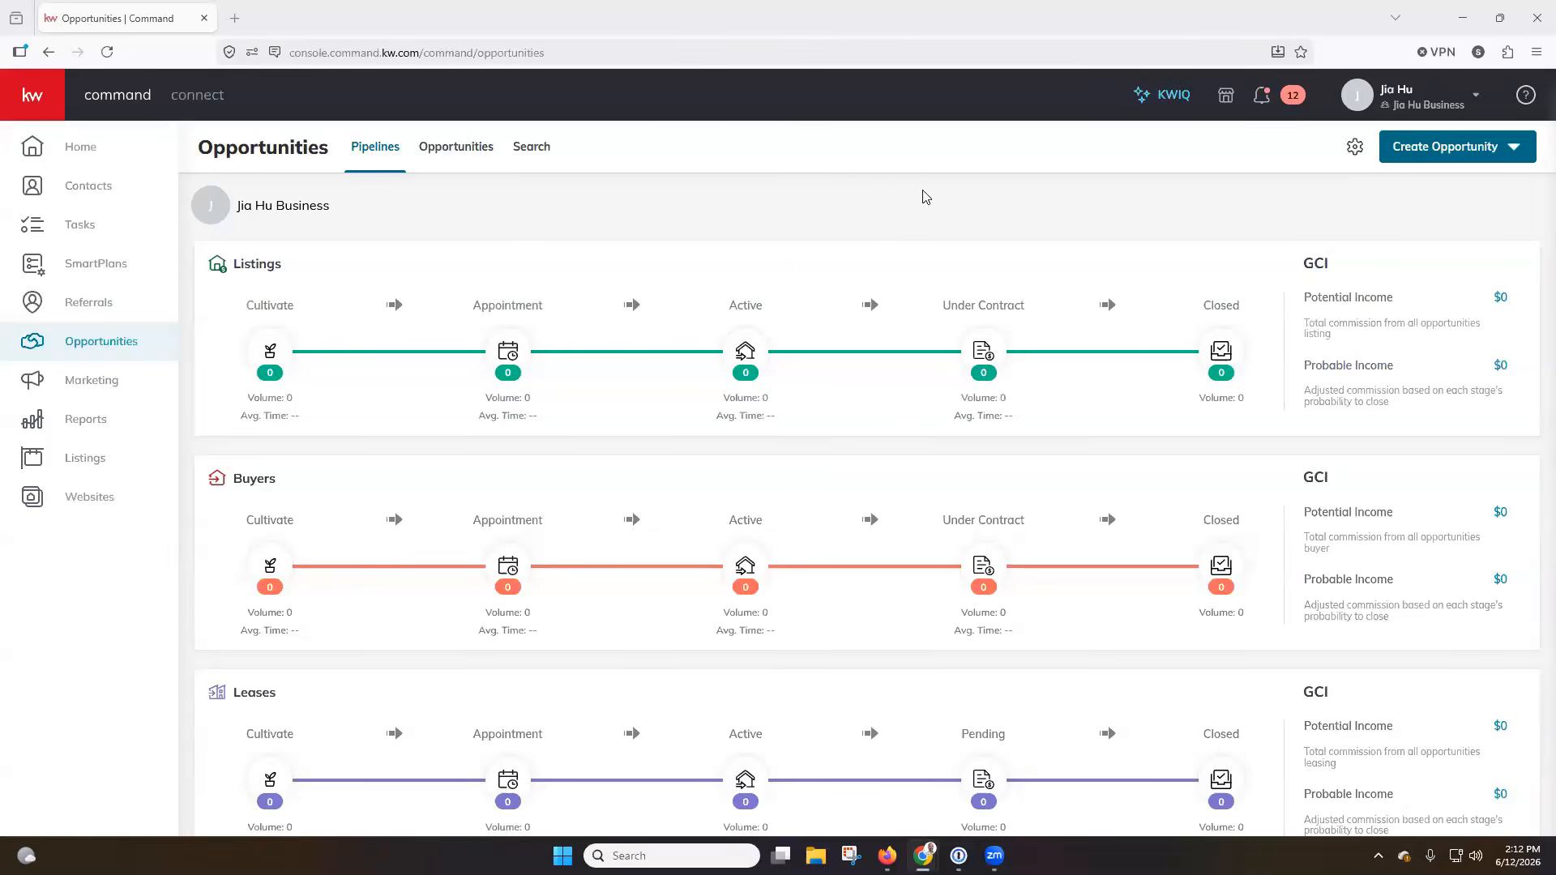
Start a new listing opportunity and create a new seller contact, entering the contact's full name.
left_click(1461, 154)
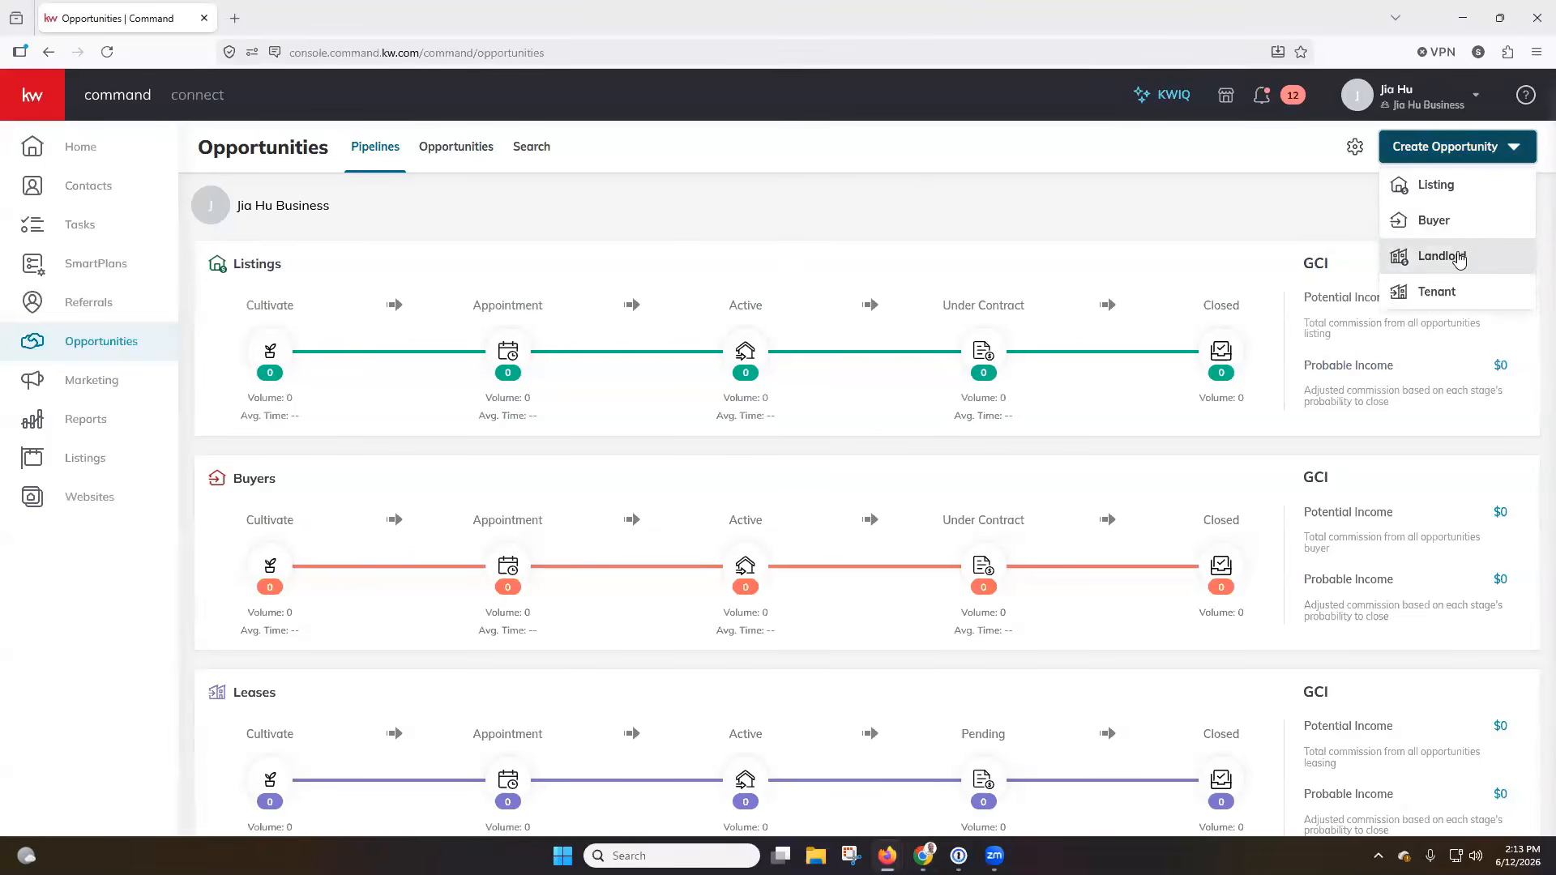
left_click(1474, 195)
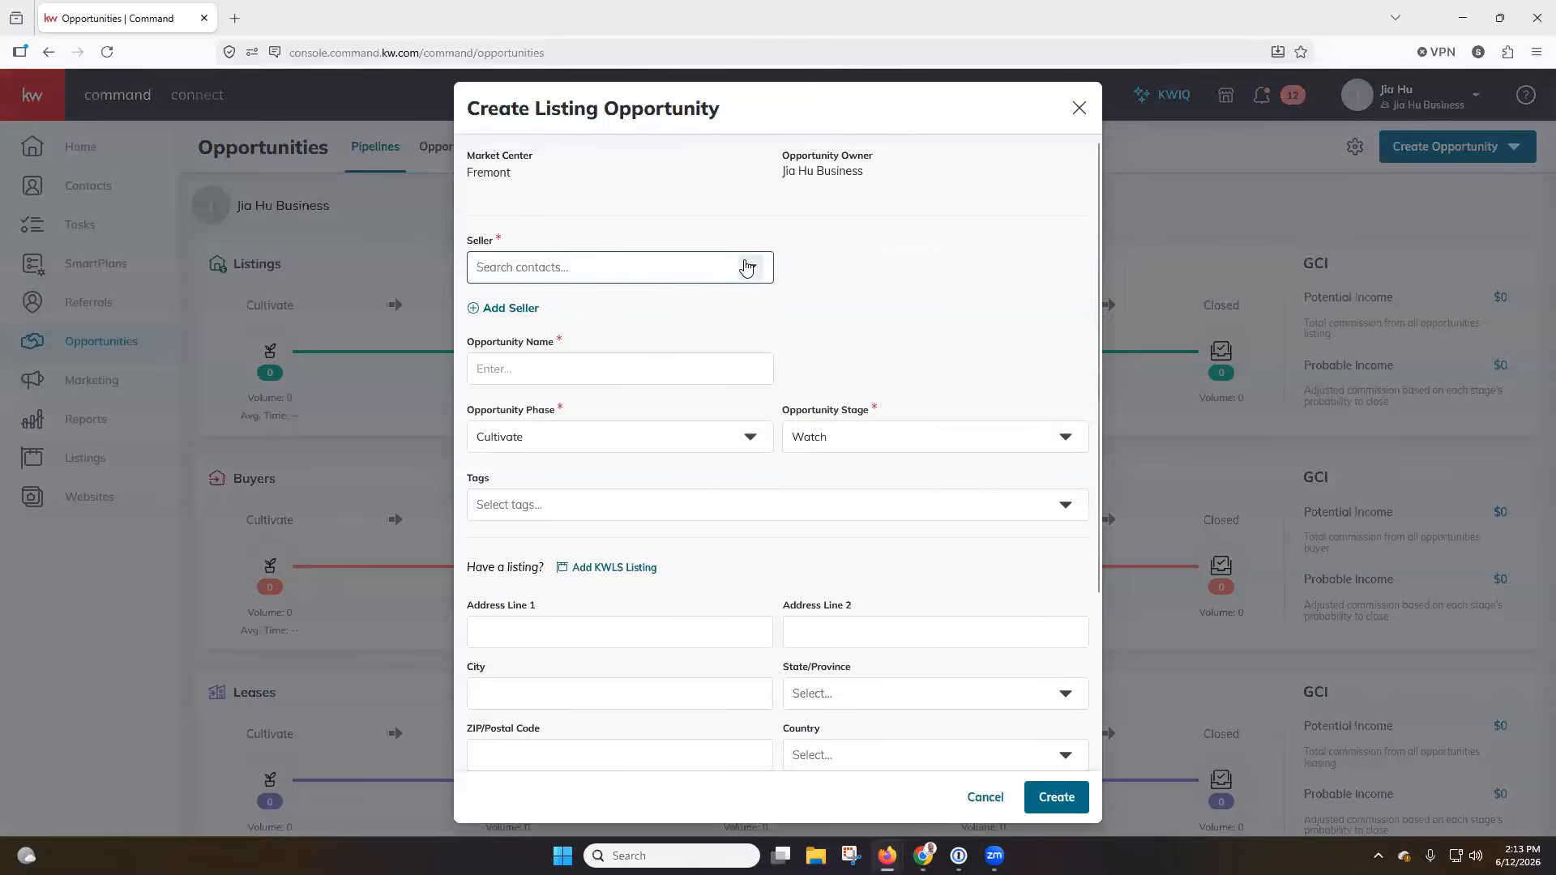
left_click(702, 264)
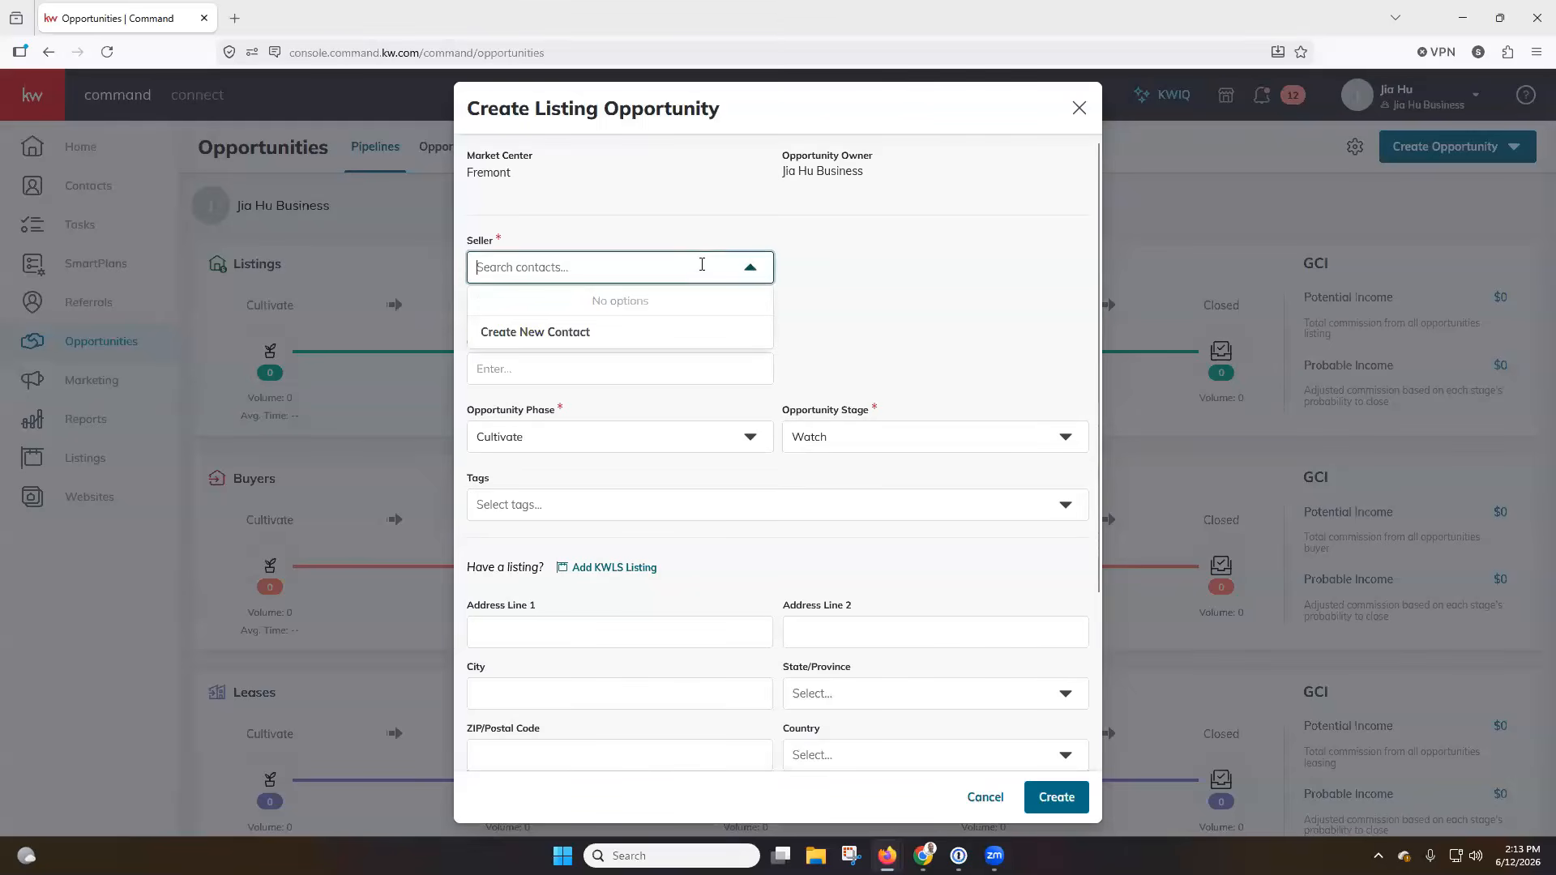
left_click(655, 335)
type("Scott Le Roy")
key("BackSpace")
key("BackSpace")
key("BackSpace")
key("BackSpace")
type("Roy")
key("Tab")
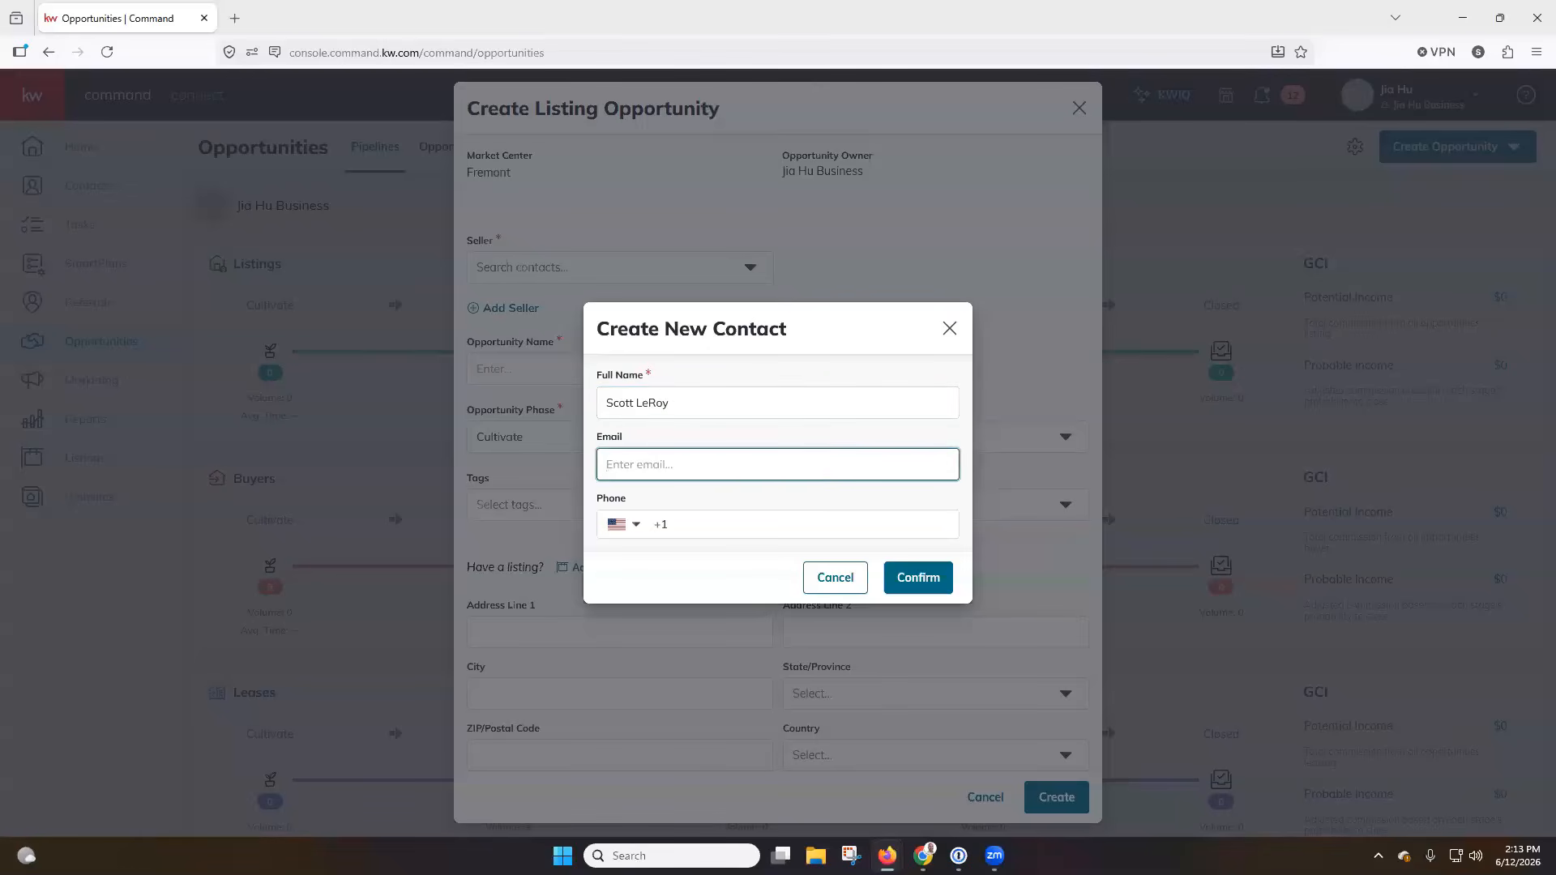
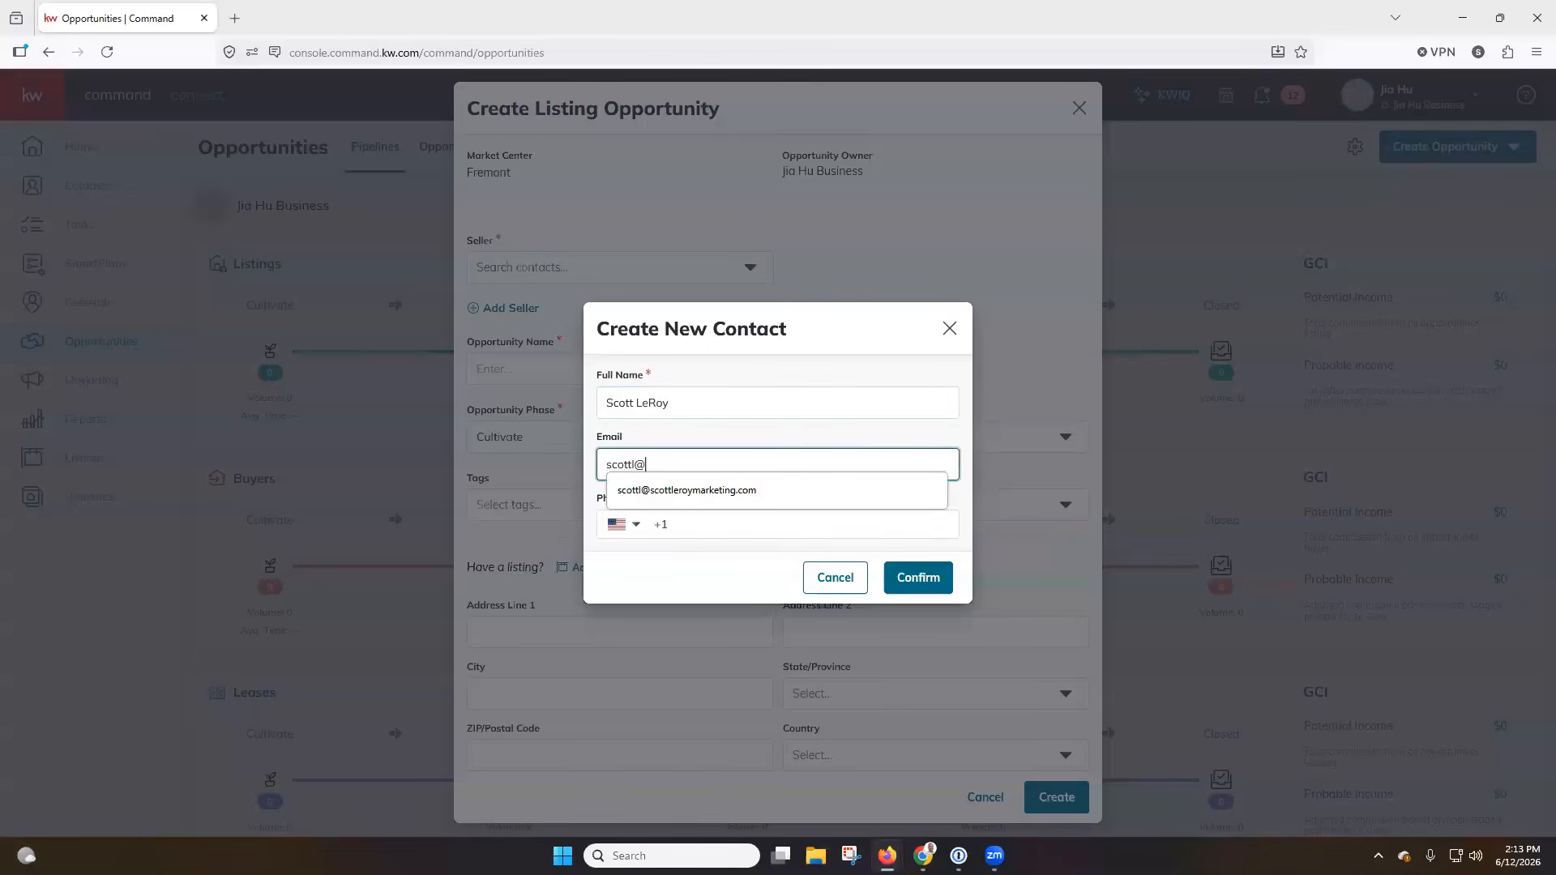
Fill in the new contact's e-mail and phone number and confirm the contact as the seller.
left_click(739, 519)
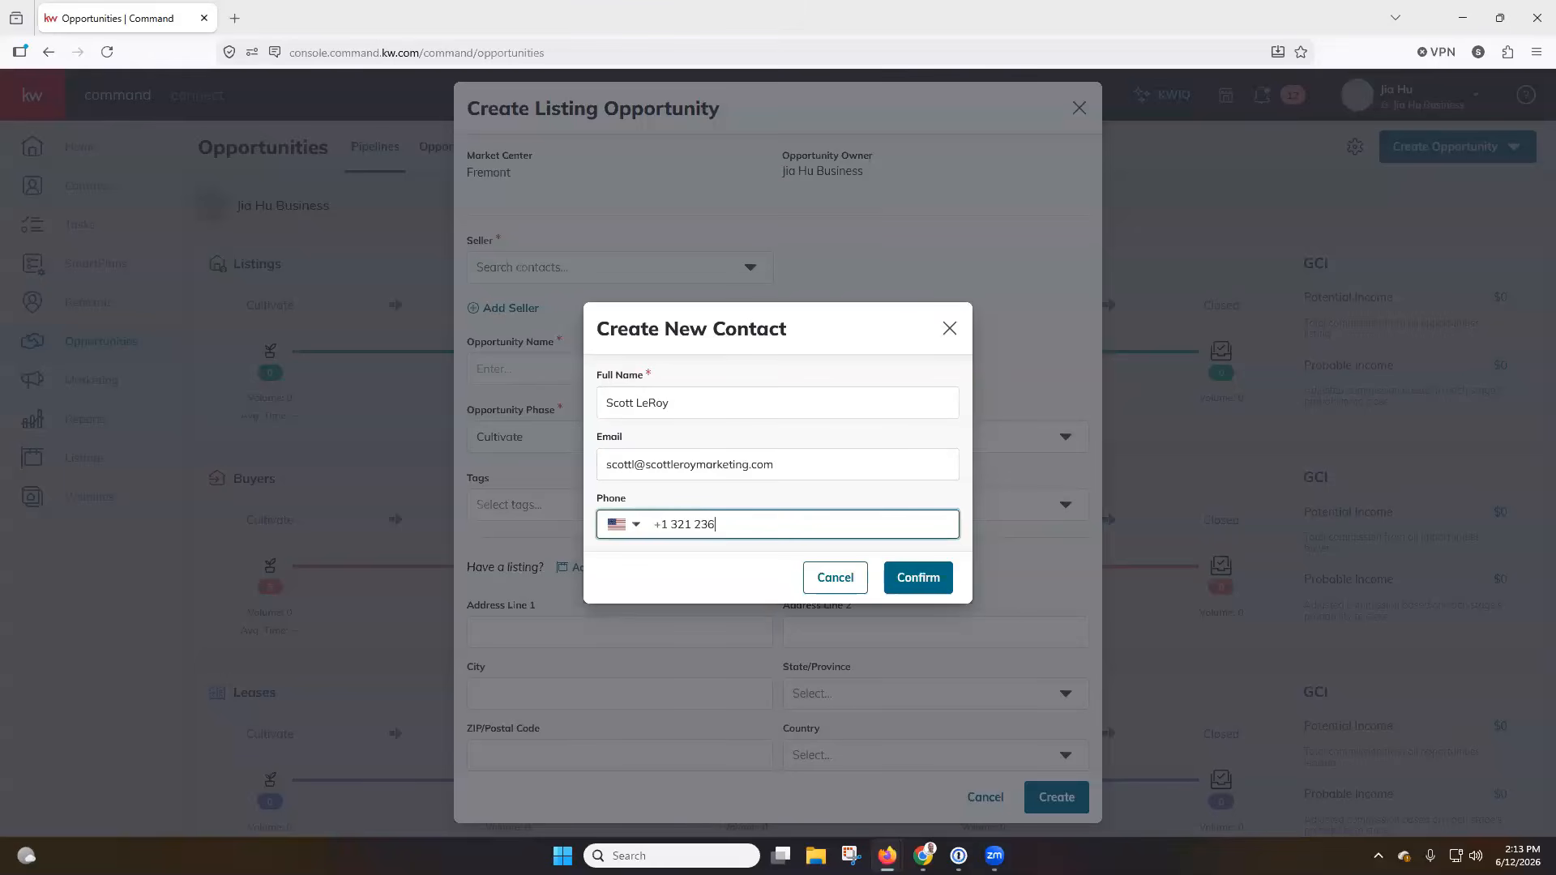
left_click(898, 580)
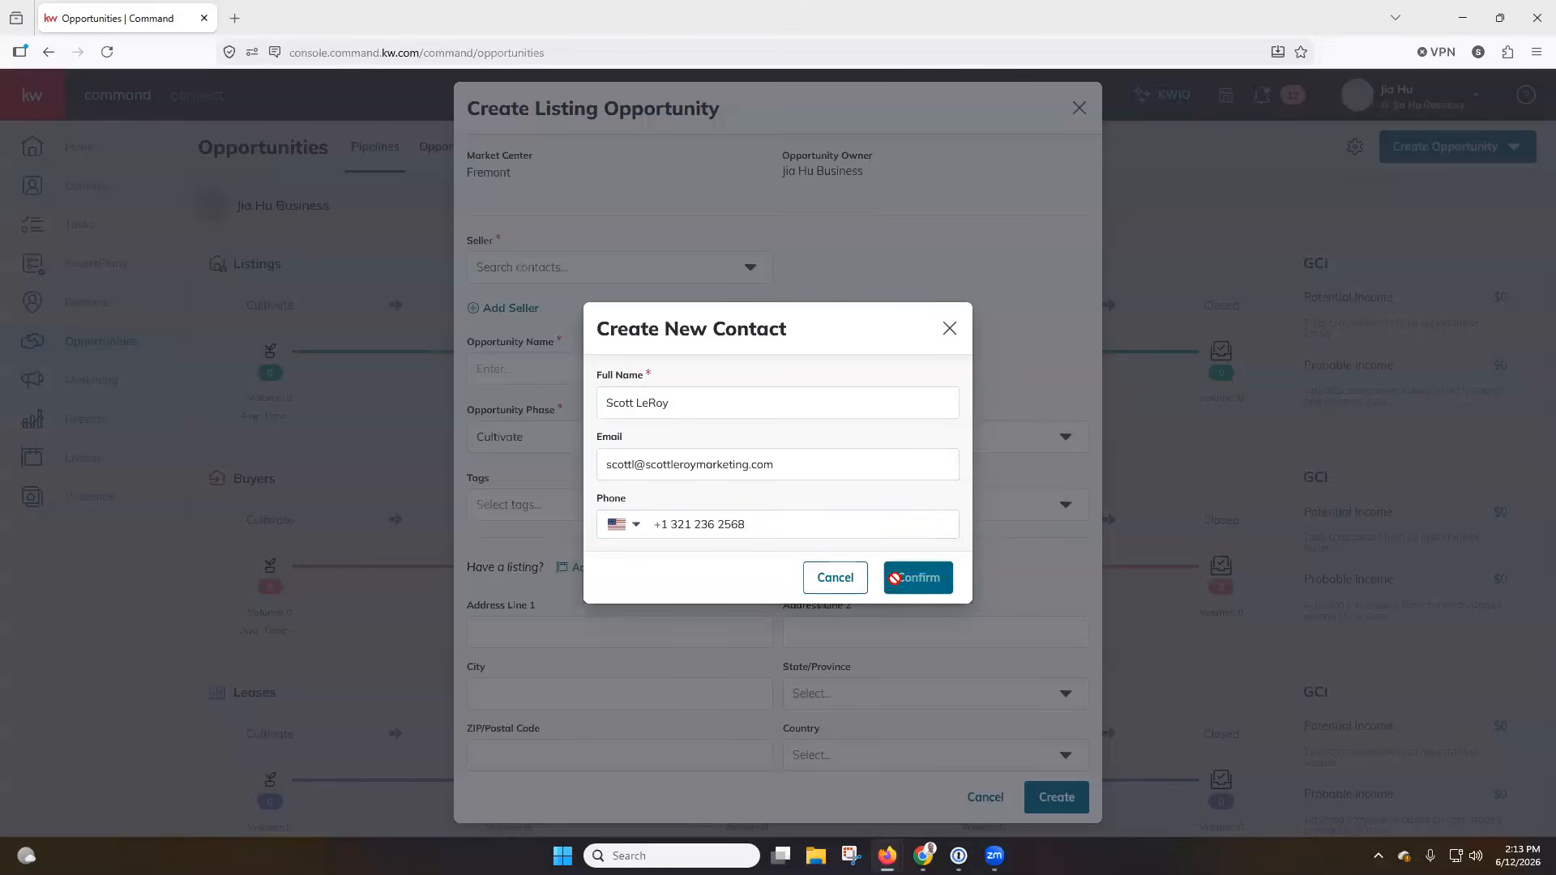
left_click(541, 388)
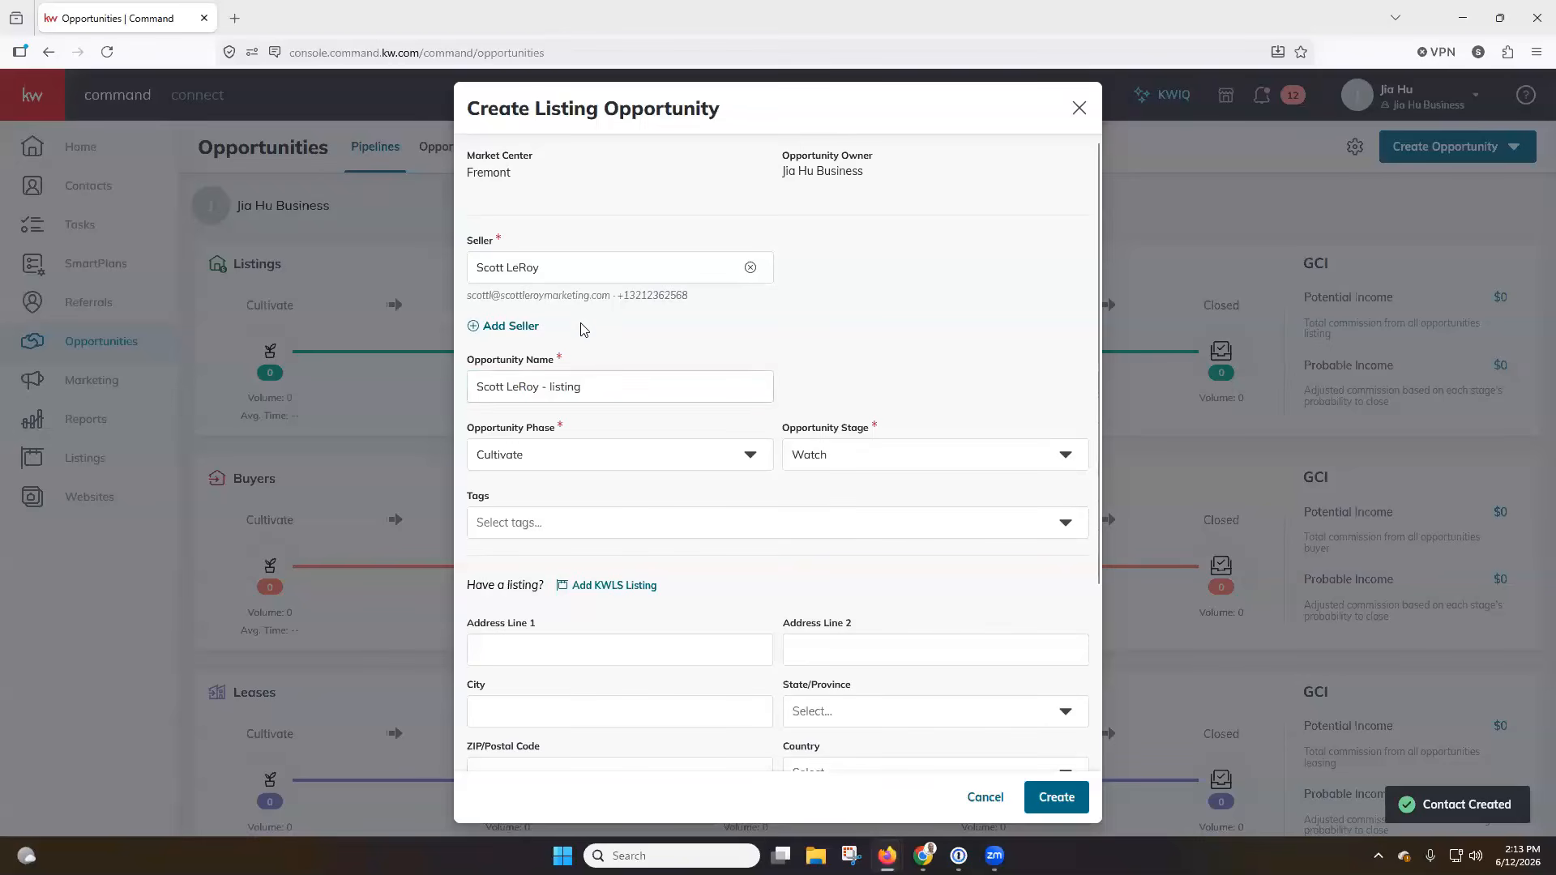
Enter the property's street address and choose the suggested match in Windermere, Florida.
scroll(649, 324, "down", 4)
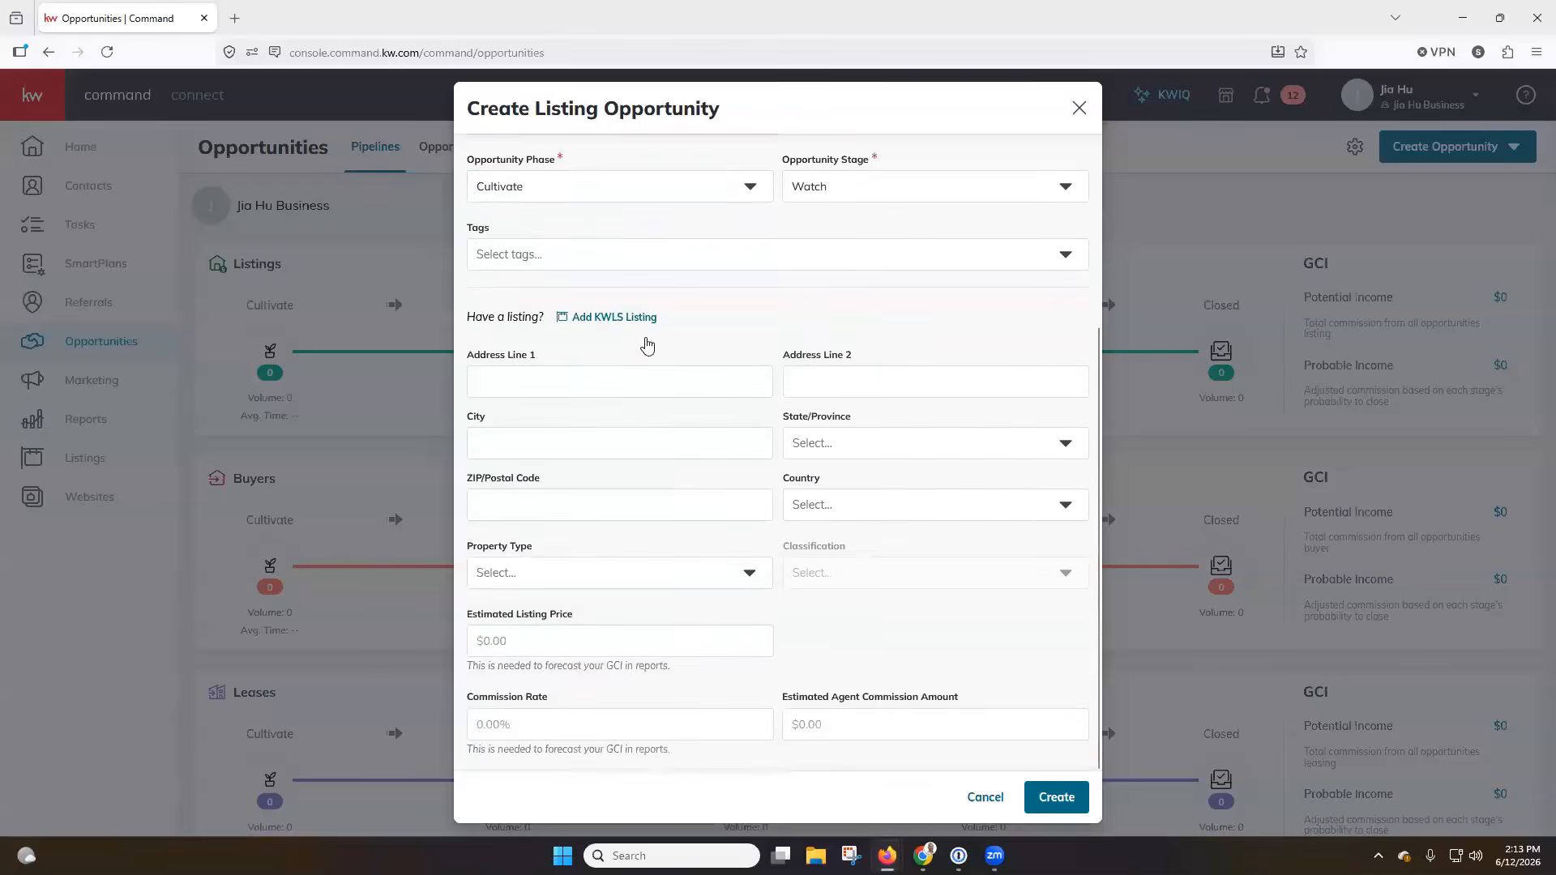
left_click(640, 309)
type("123")
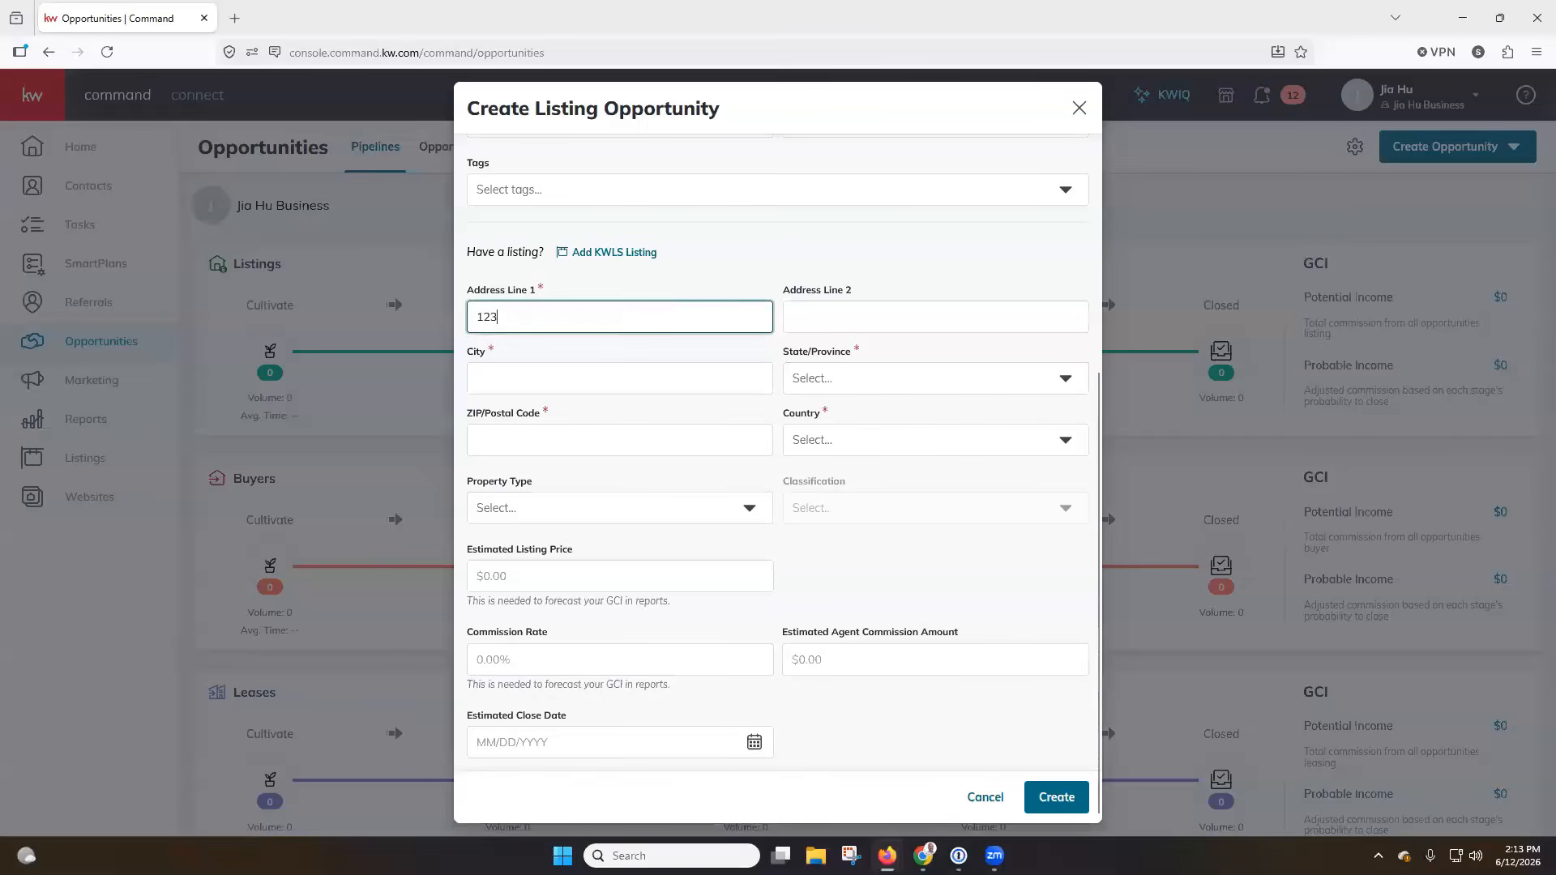
type(" Main Street")
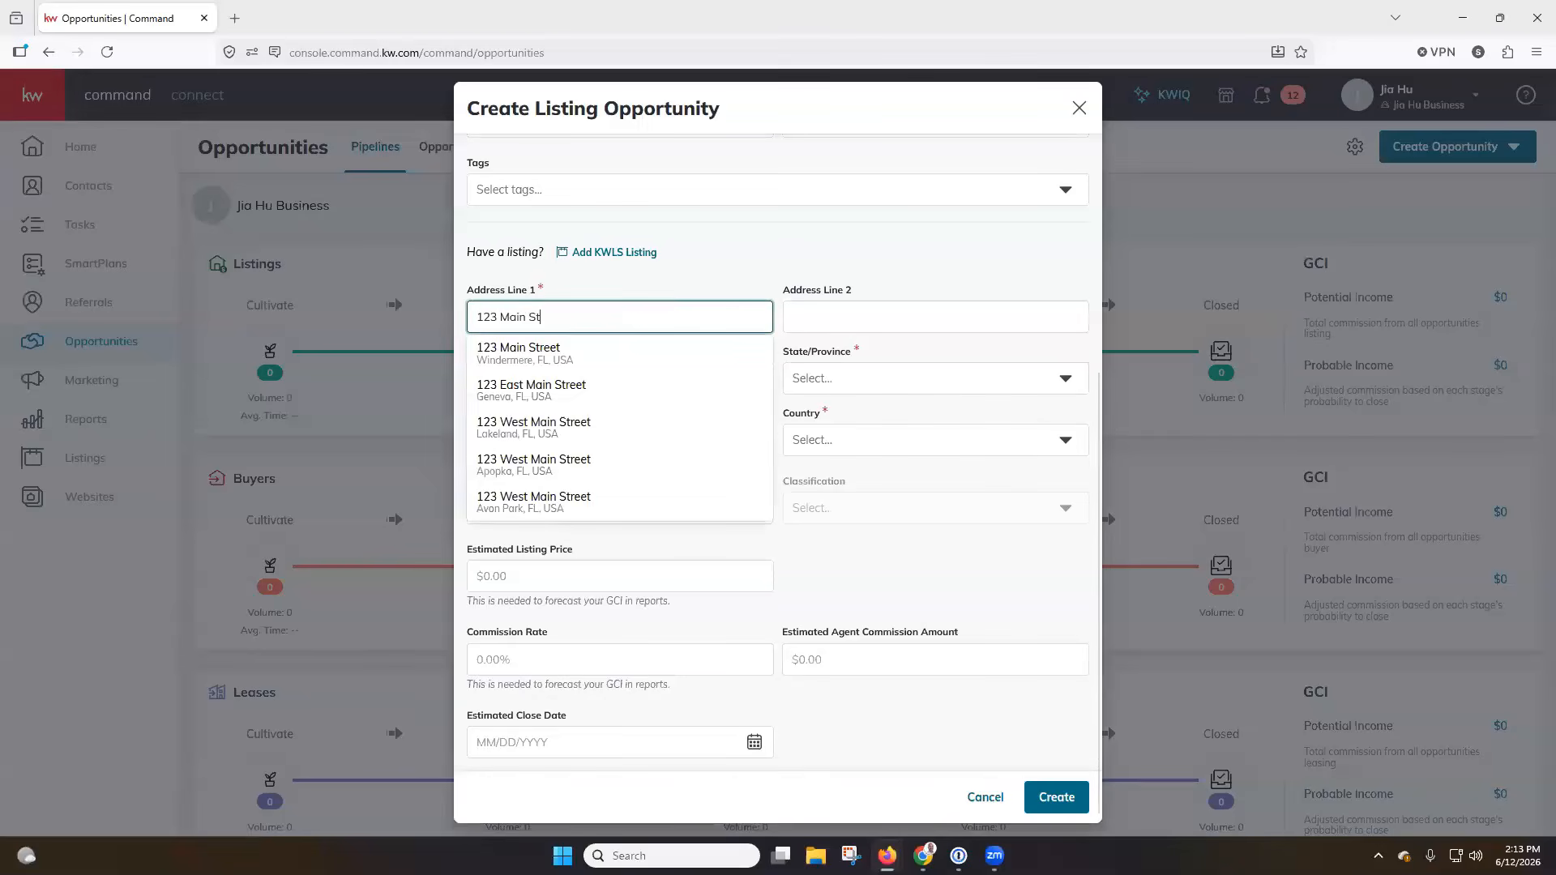
left_click(614, 352)
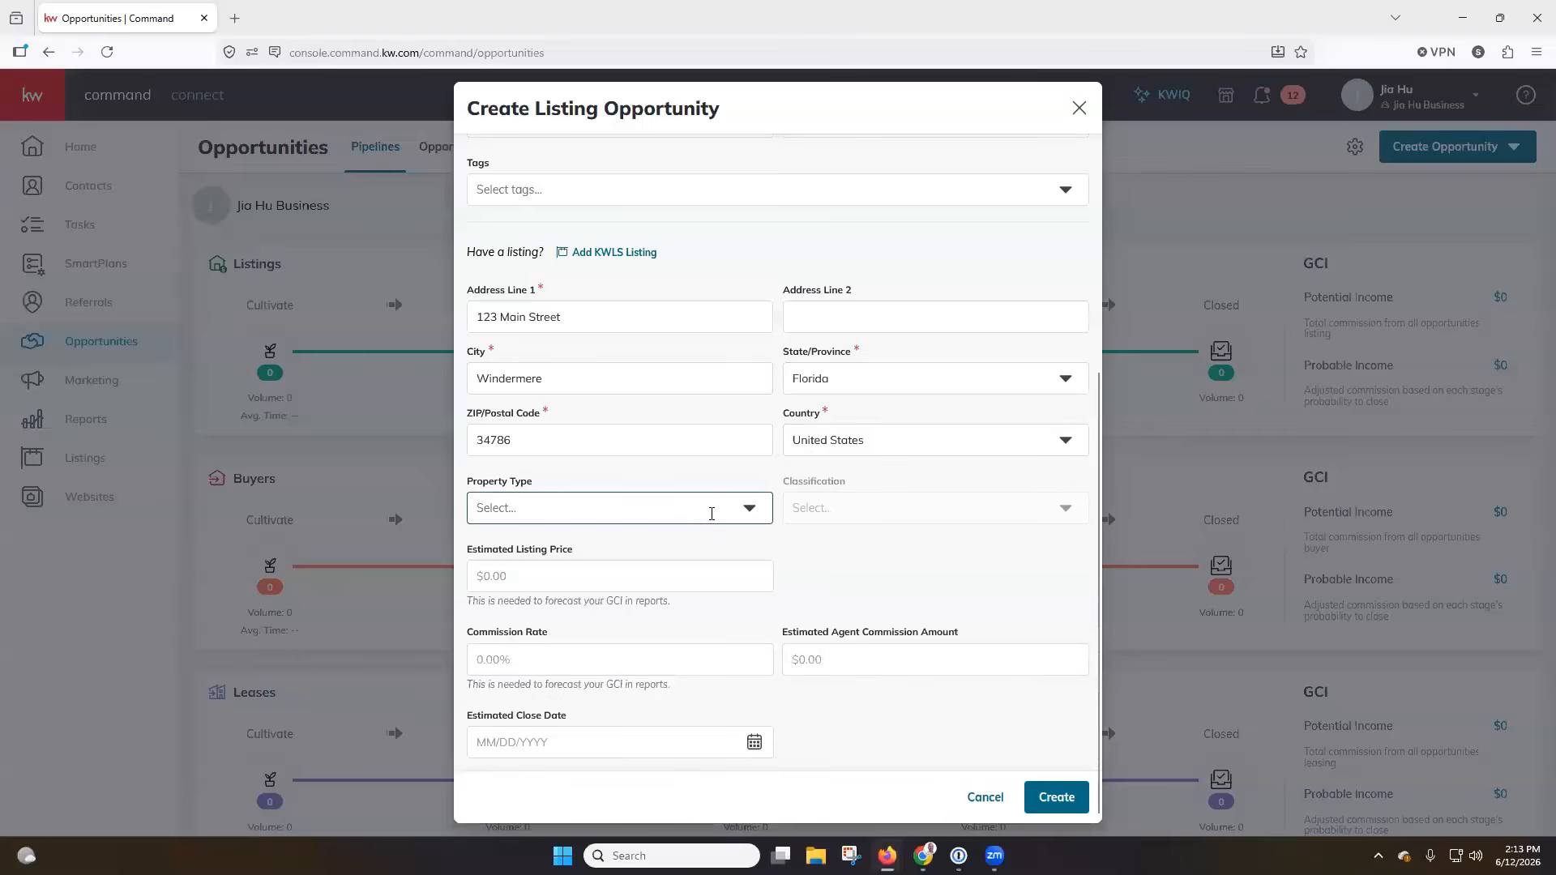
Set the estimated listing price to $500,000 and the commission rate to 3%.
left_click(580, 577)
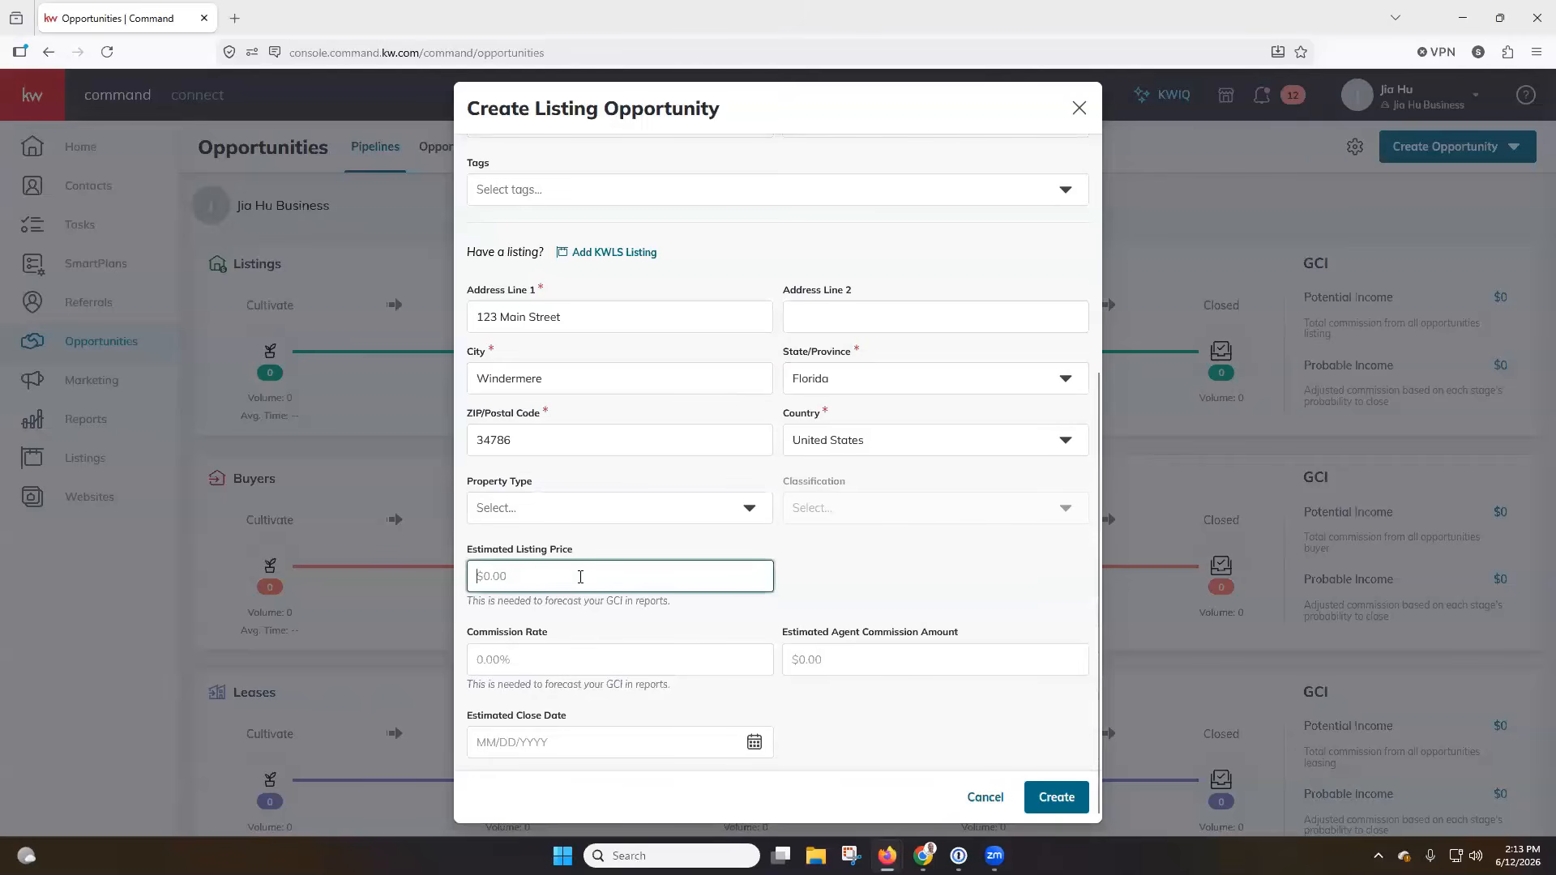
type("5000000")
left_click(546, 659)
type("3")
left_click(930, 731)
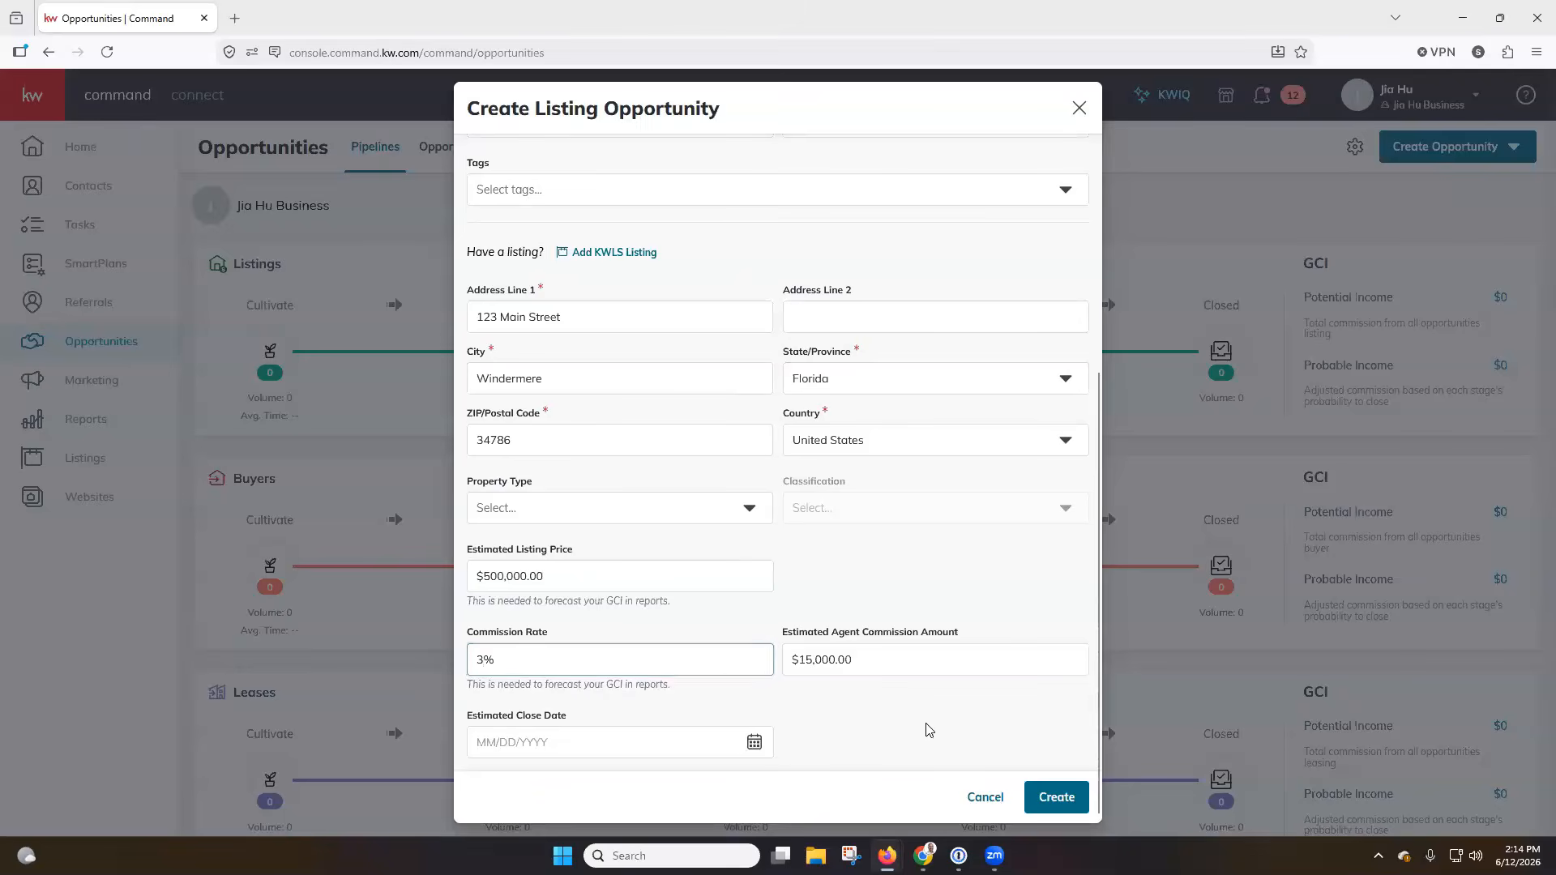
Set the estimated close date to 08/31/2026 and create the listing opportunity.
left_click(754, 741)
left_click(851, 490)
left_click(851, 490)
left_click(690, 702)
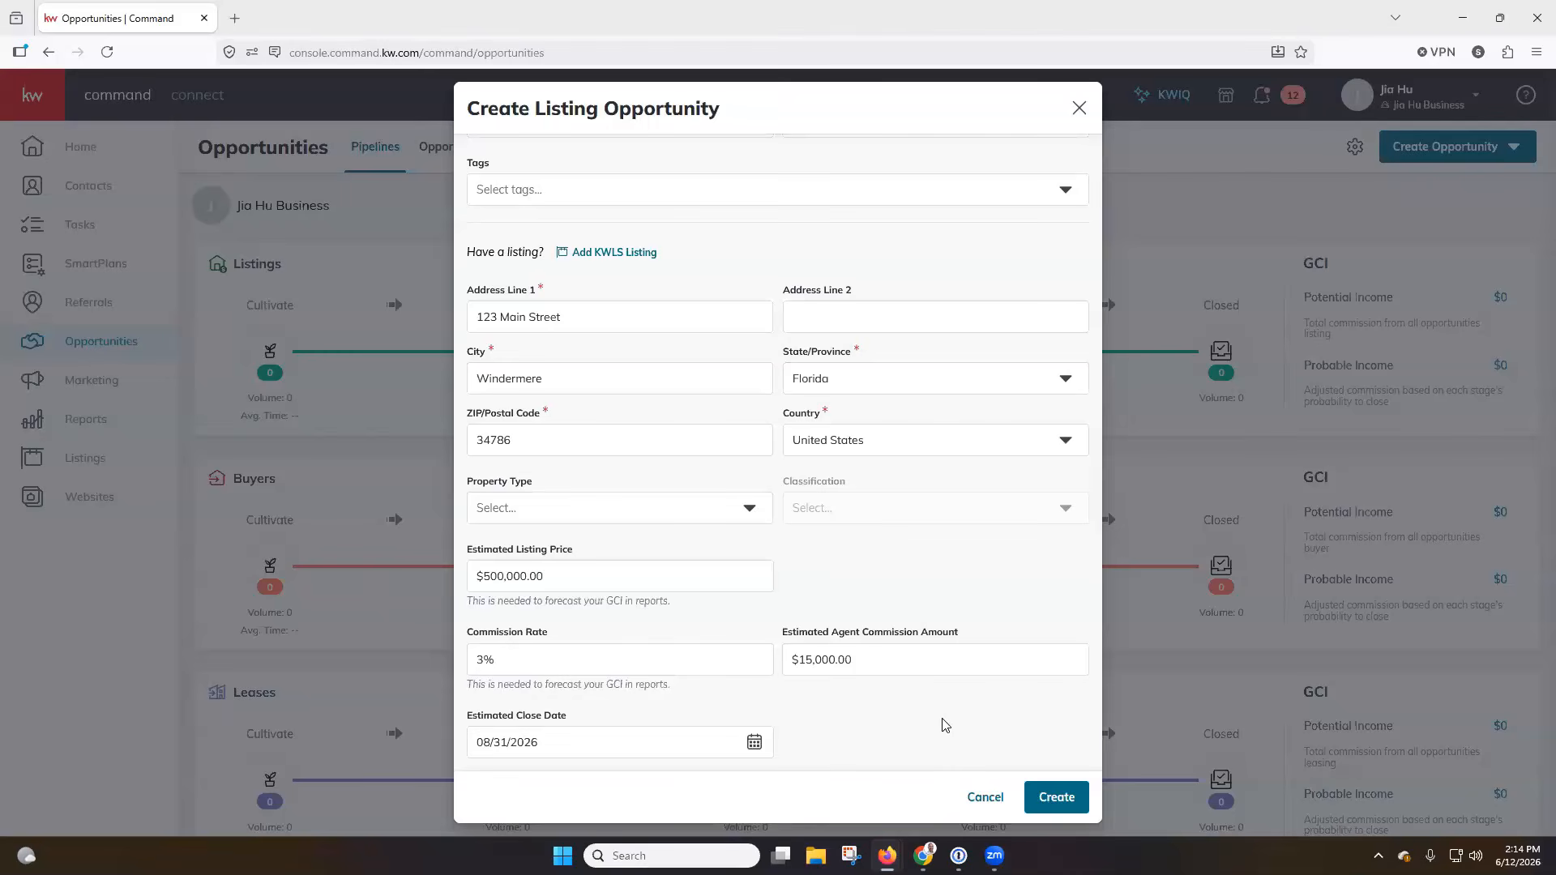
left_click(1063, 792)
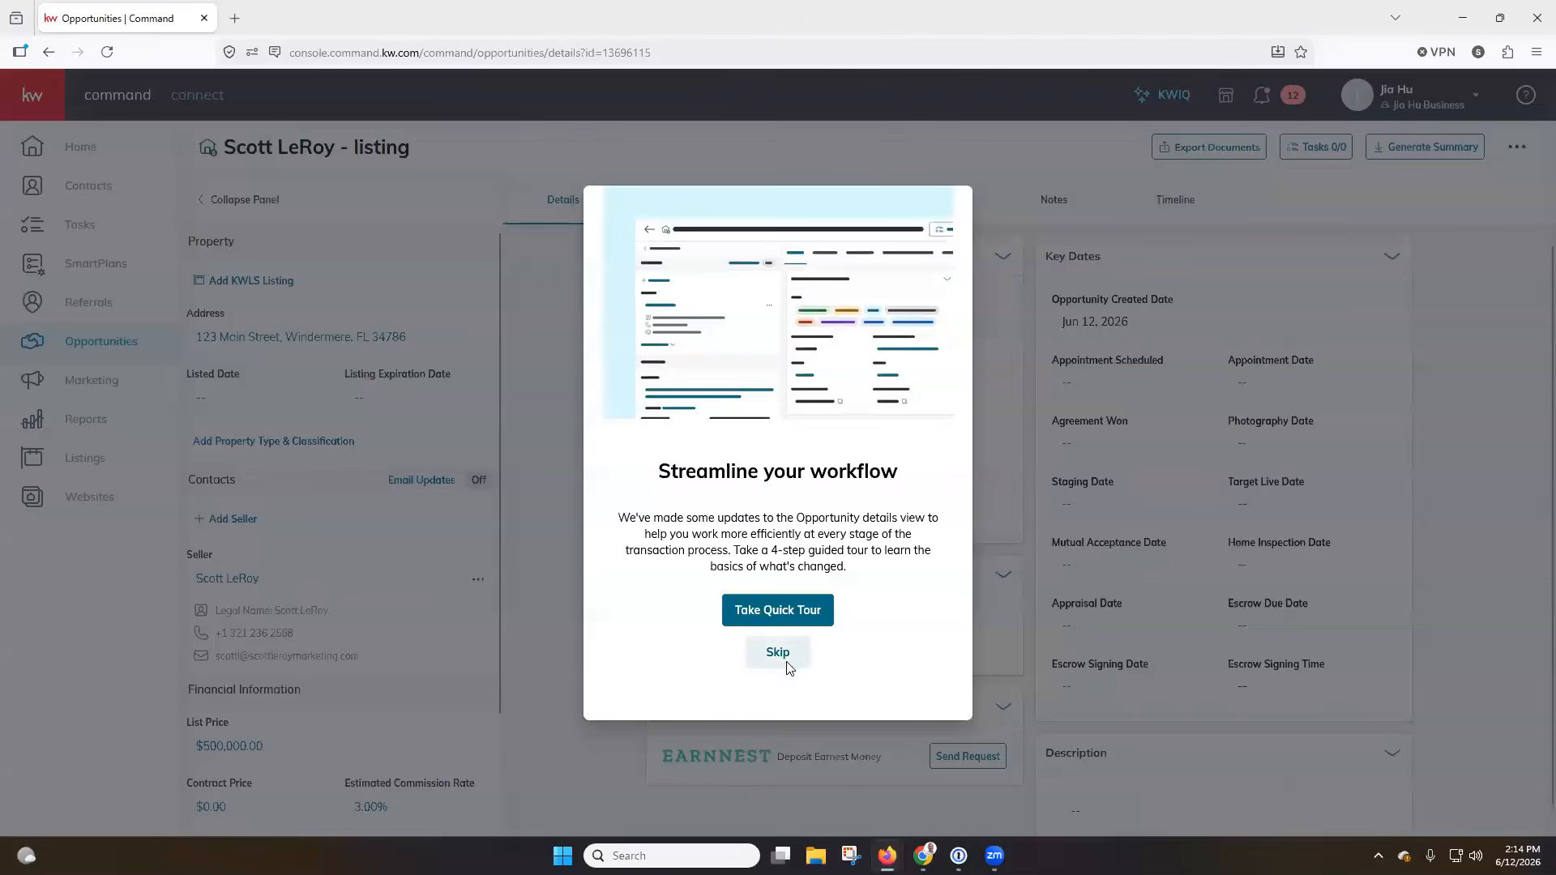
Skip the guided tour and set the checklist type of the listing's documents to Residential 1-4.
left_click(778, 652)
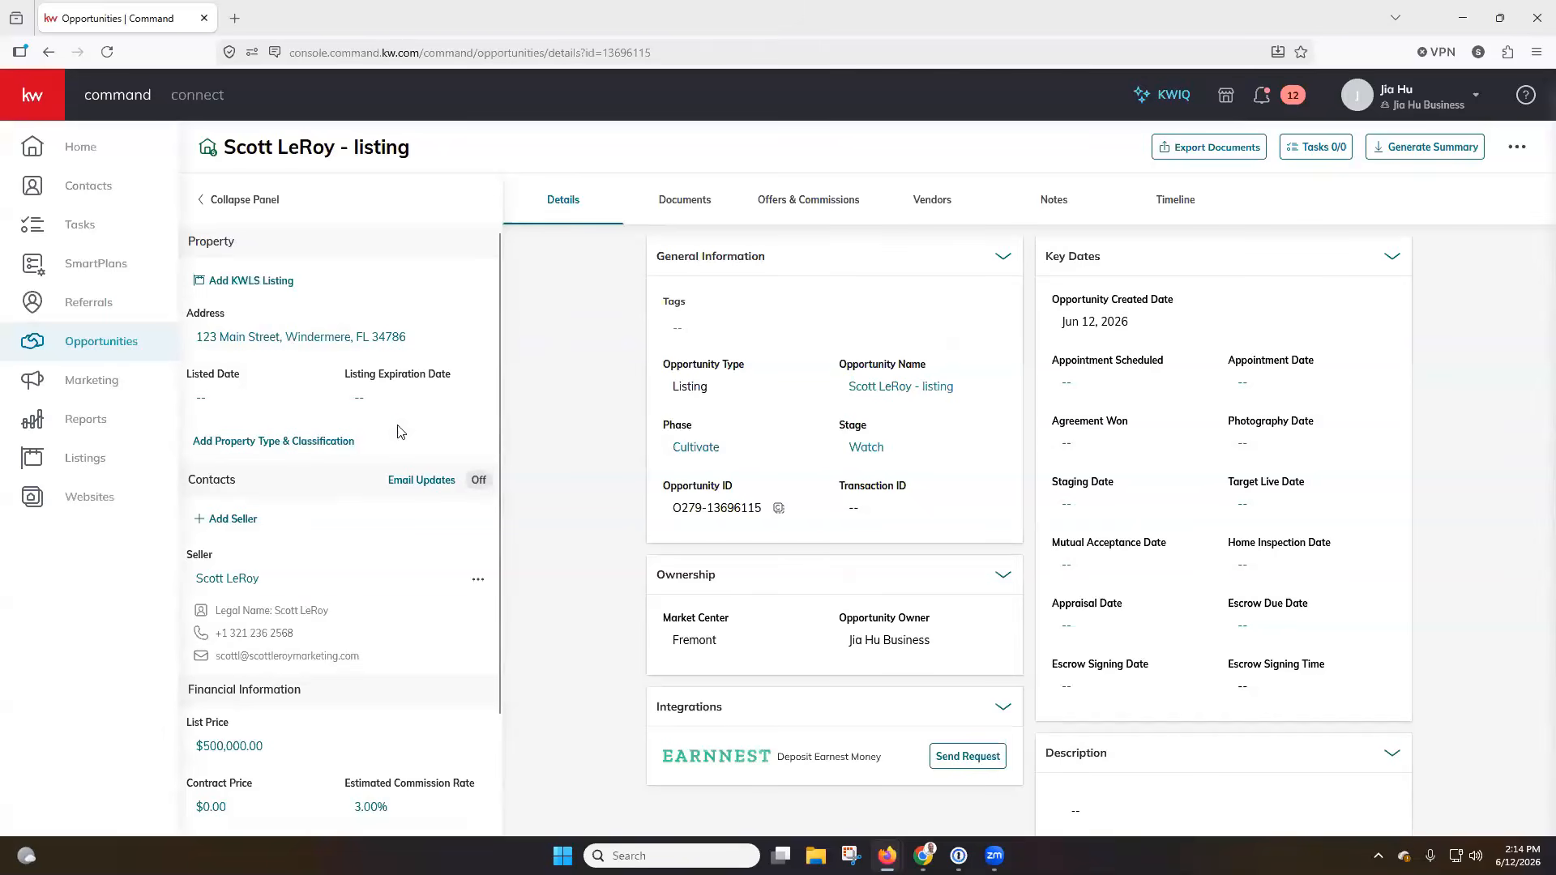
left_click(676, 212)
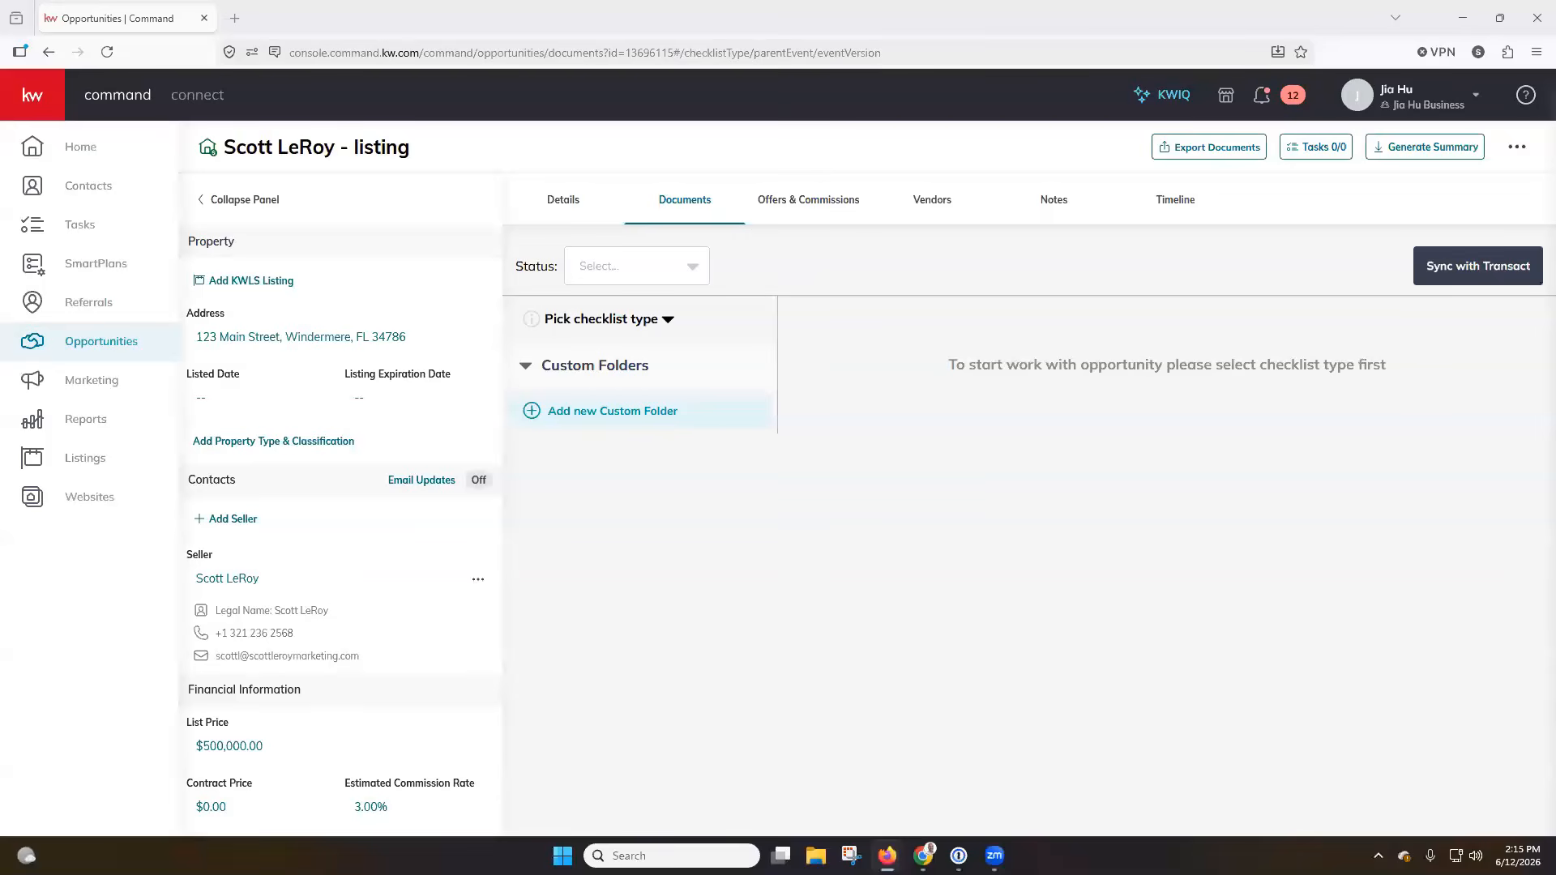
left_click(677, 266)
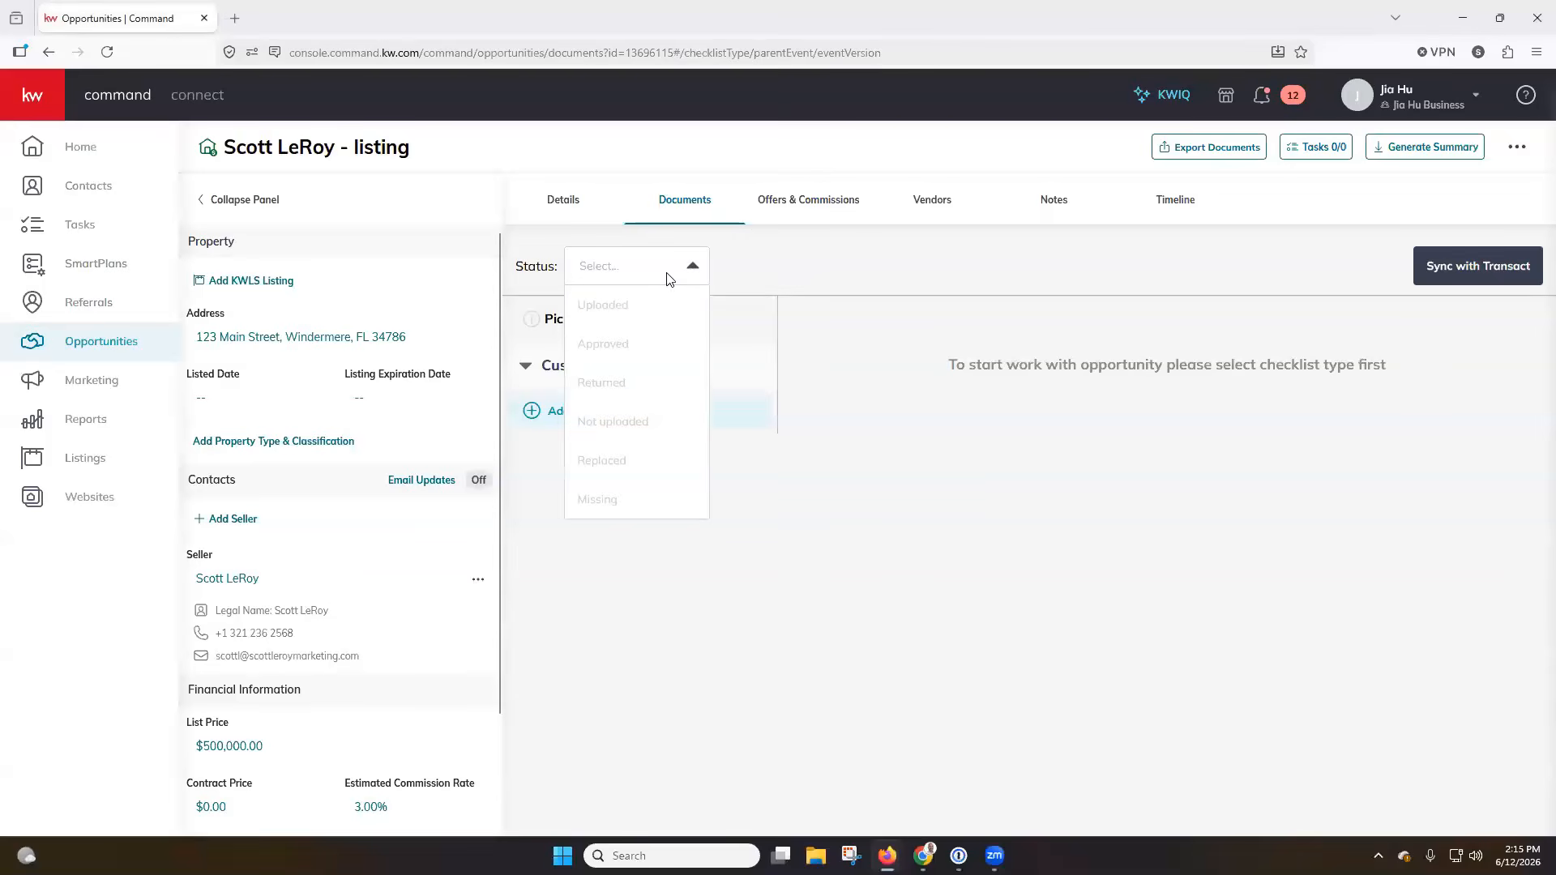
left_click(718, 283)
left_click(646, 324)
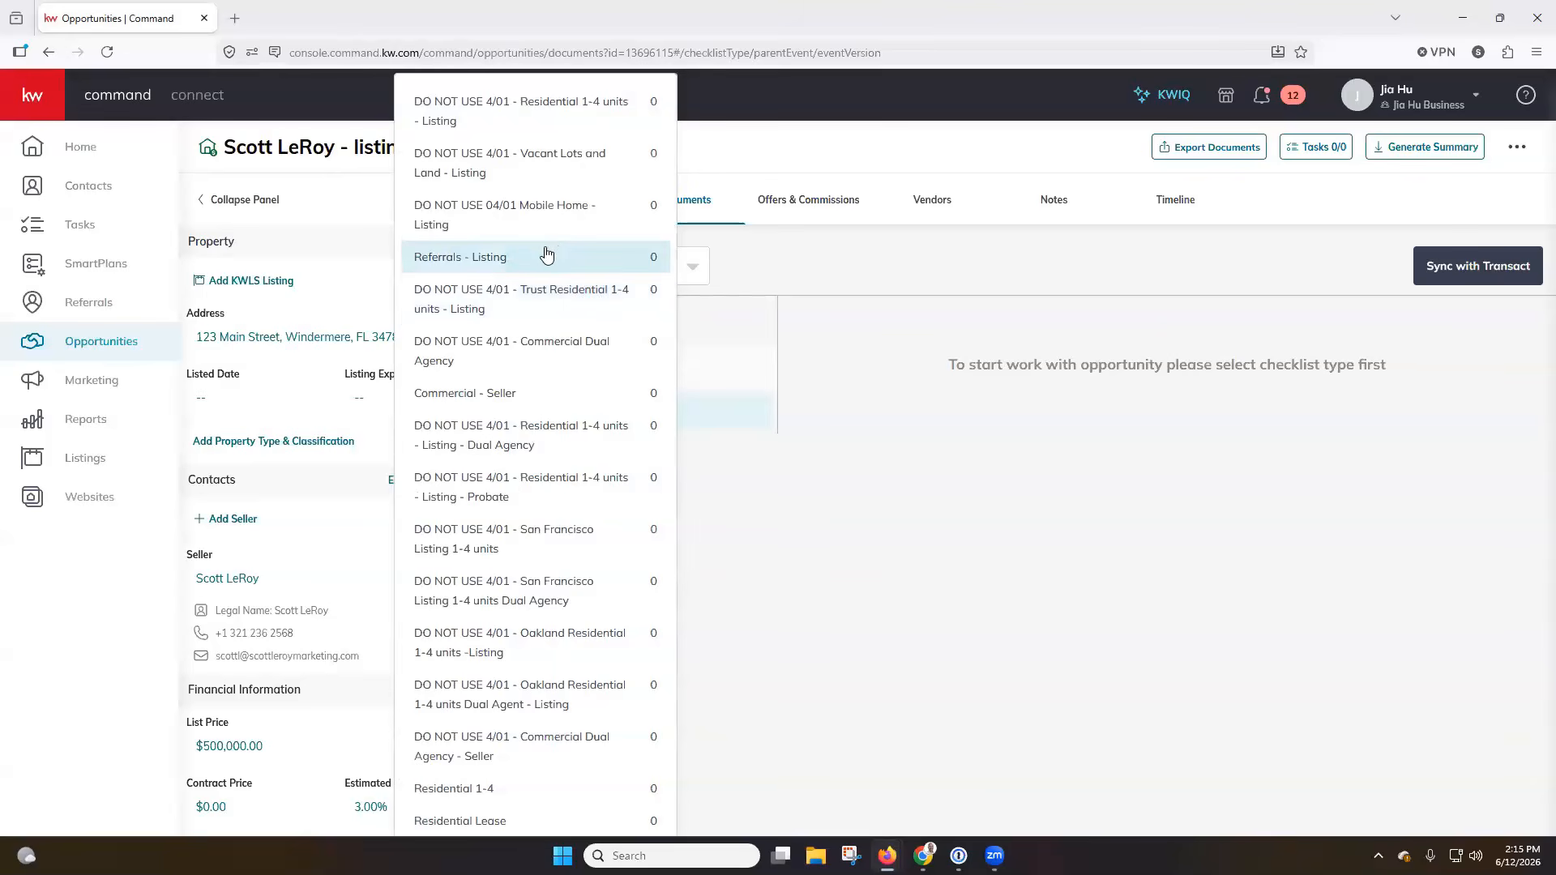
left_click(531, 790)
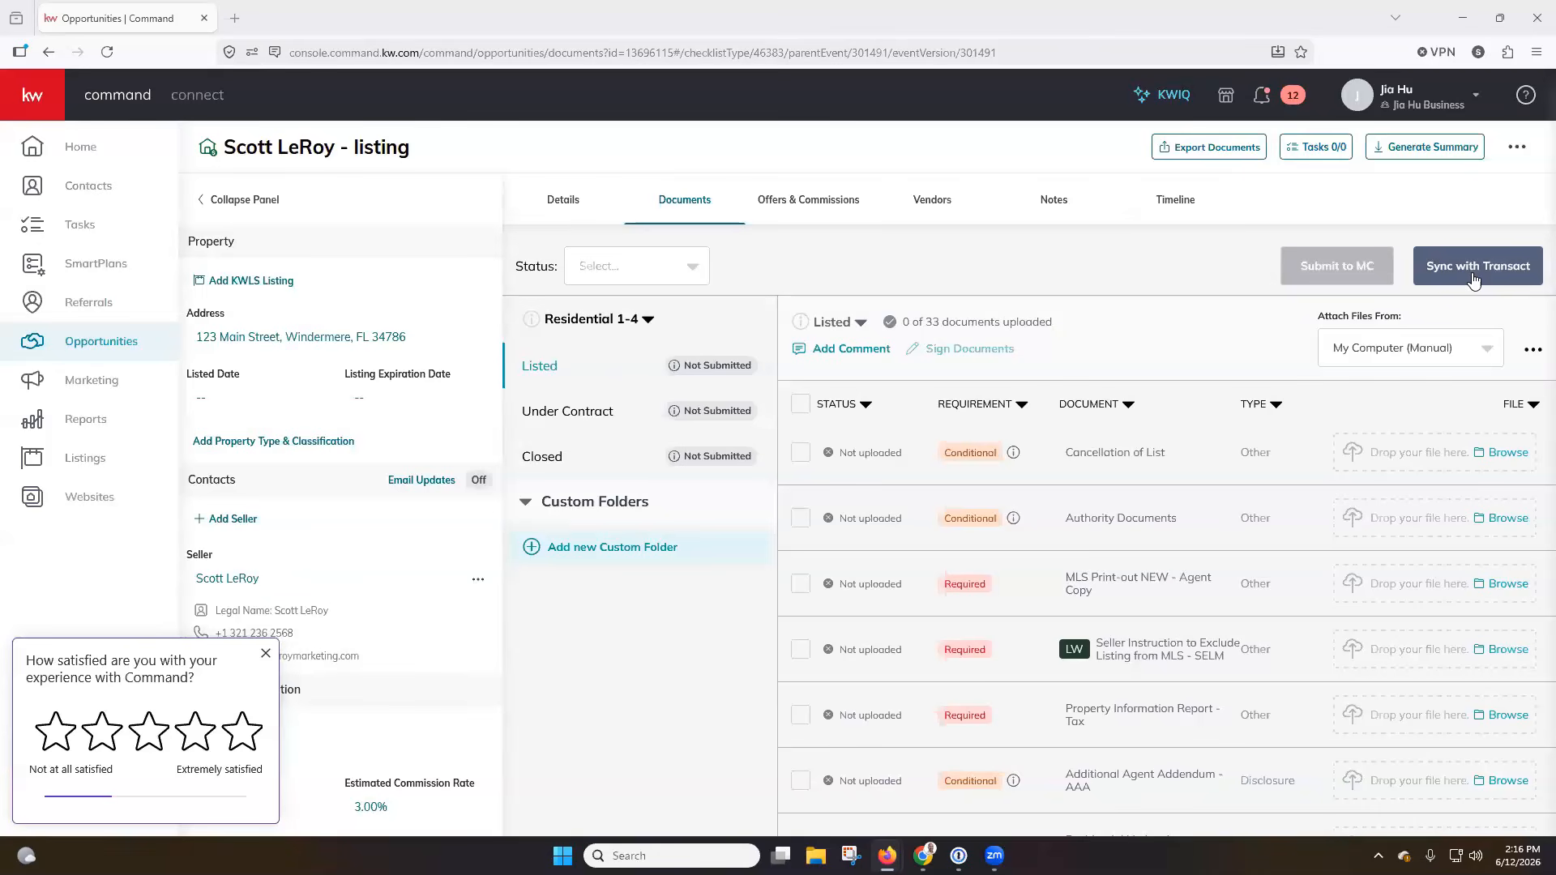
Sync the listing opportunity with Transact and dismiss the satisfaction survey.
left_click(1469, 99)
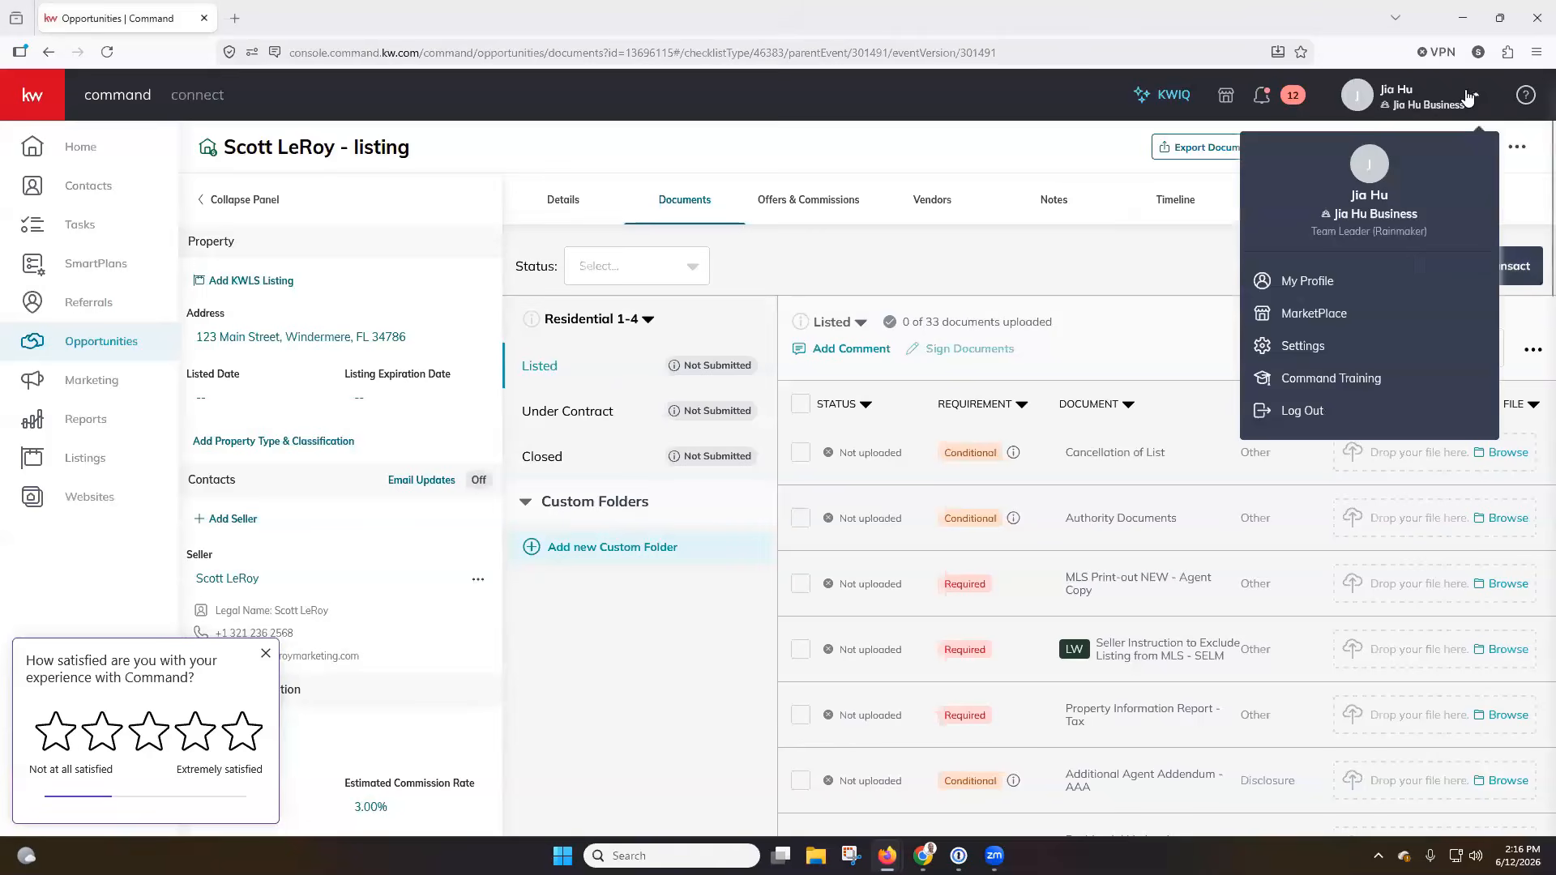
left_click(1179, 269)
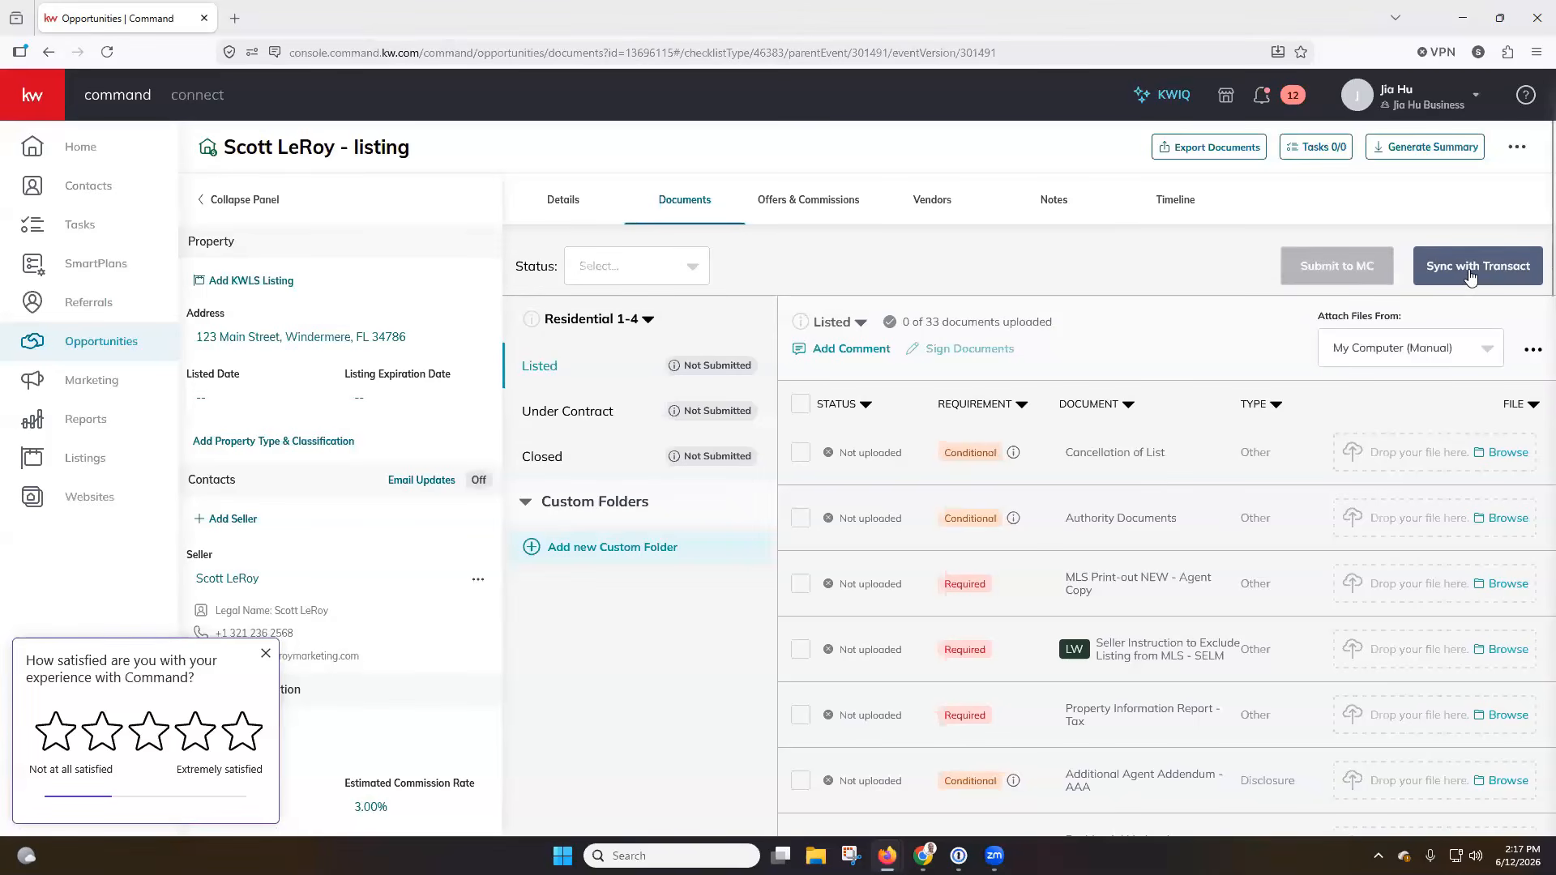
left_click(1471, 275)
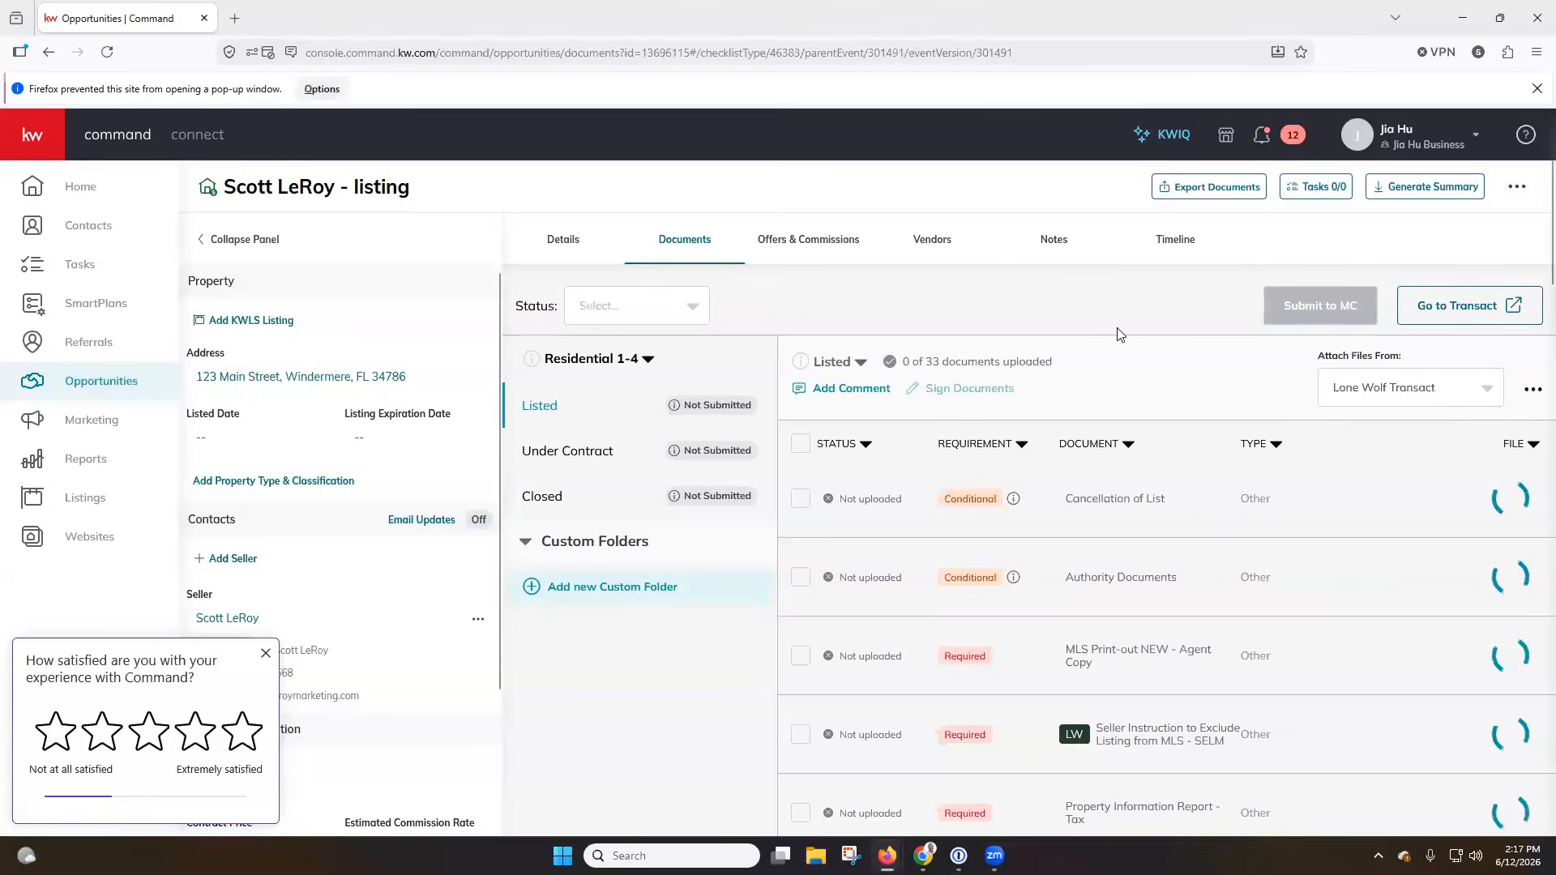
left_click(265, 654)
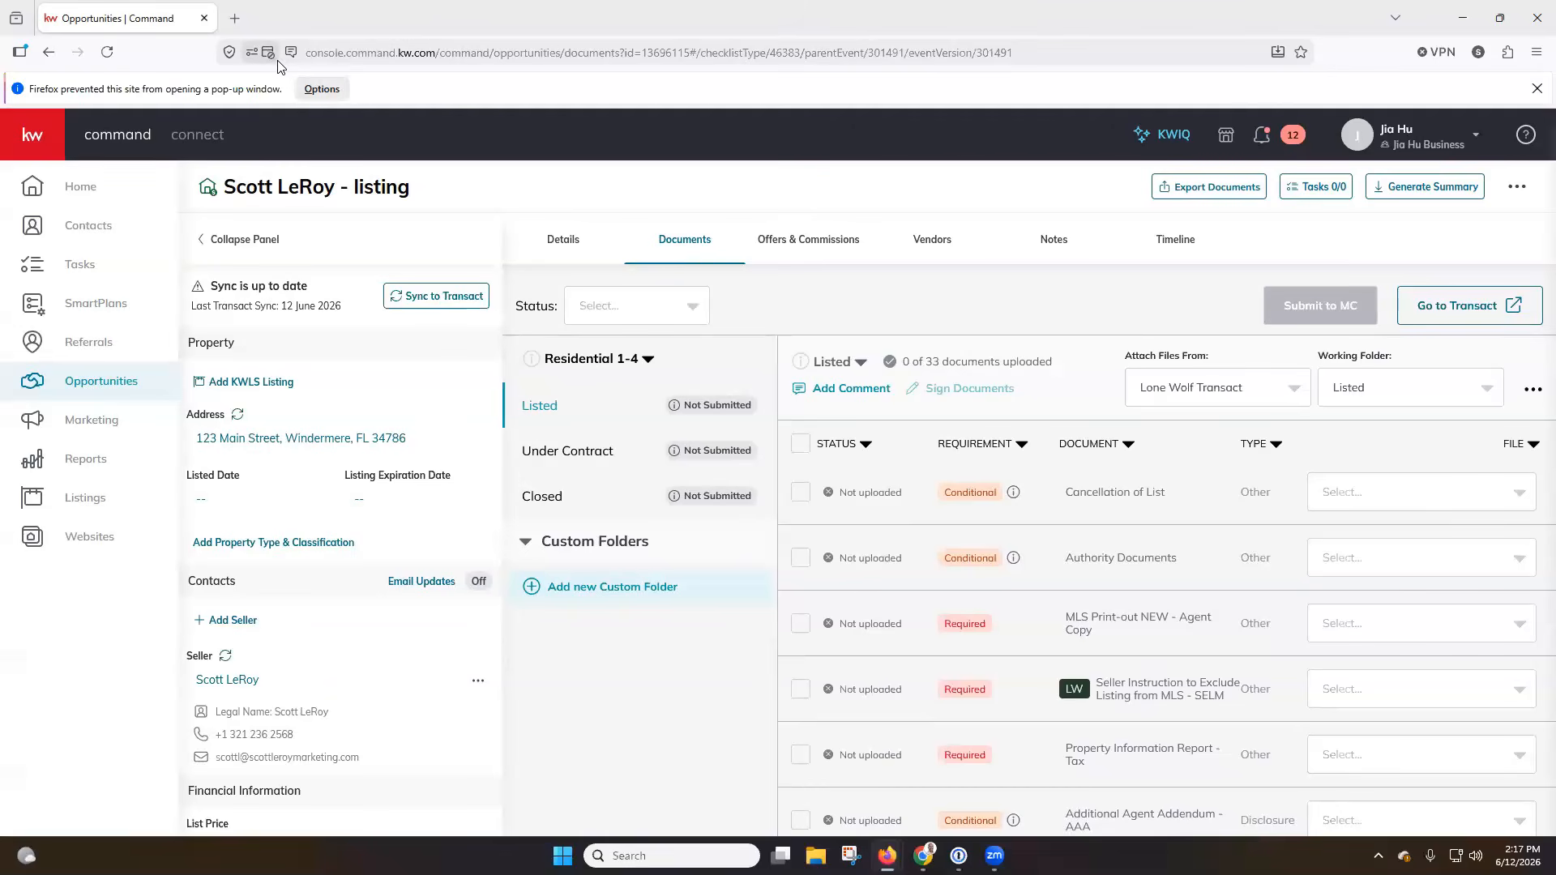
Allow pop-ups and third-party redirects for console.command.kw.com, then return to the listing opportunity in Command and dismiss the blocked pop-up notice.
left_click(318, 91)
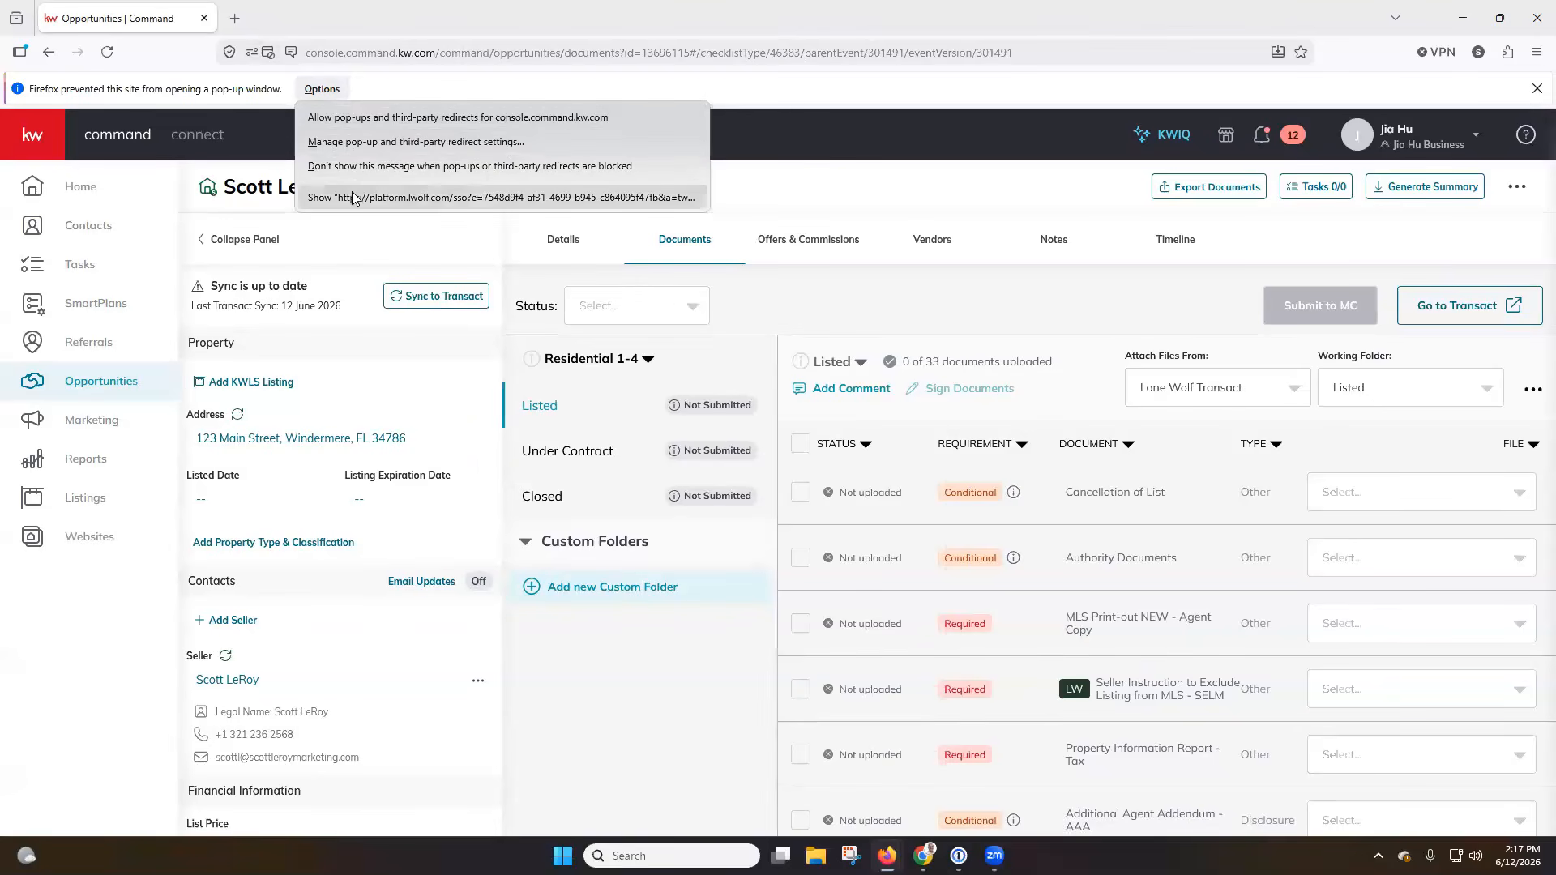
left_click(393, 120)
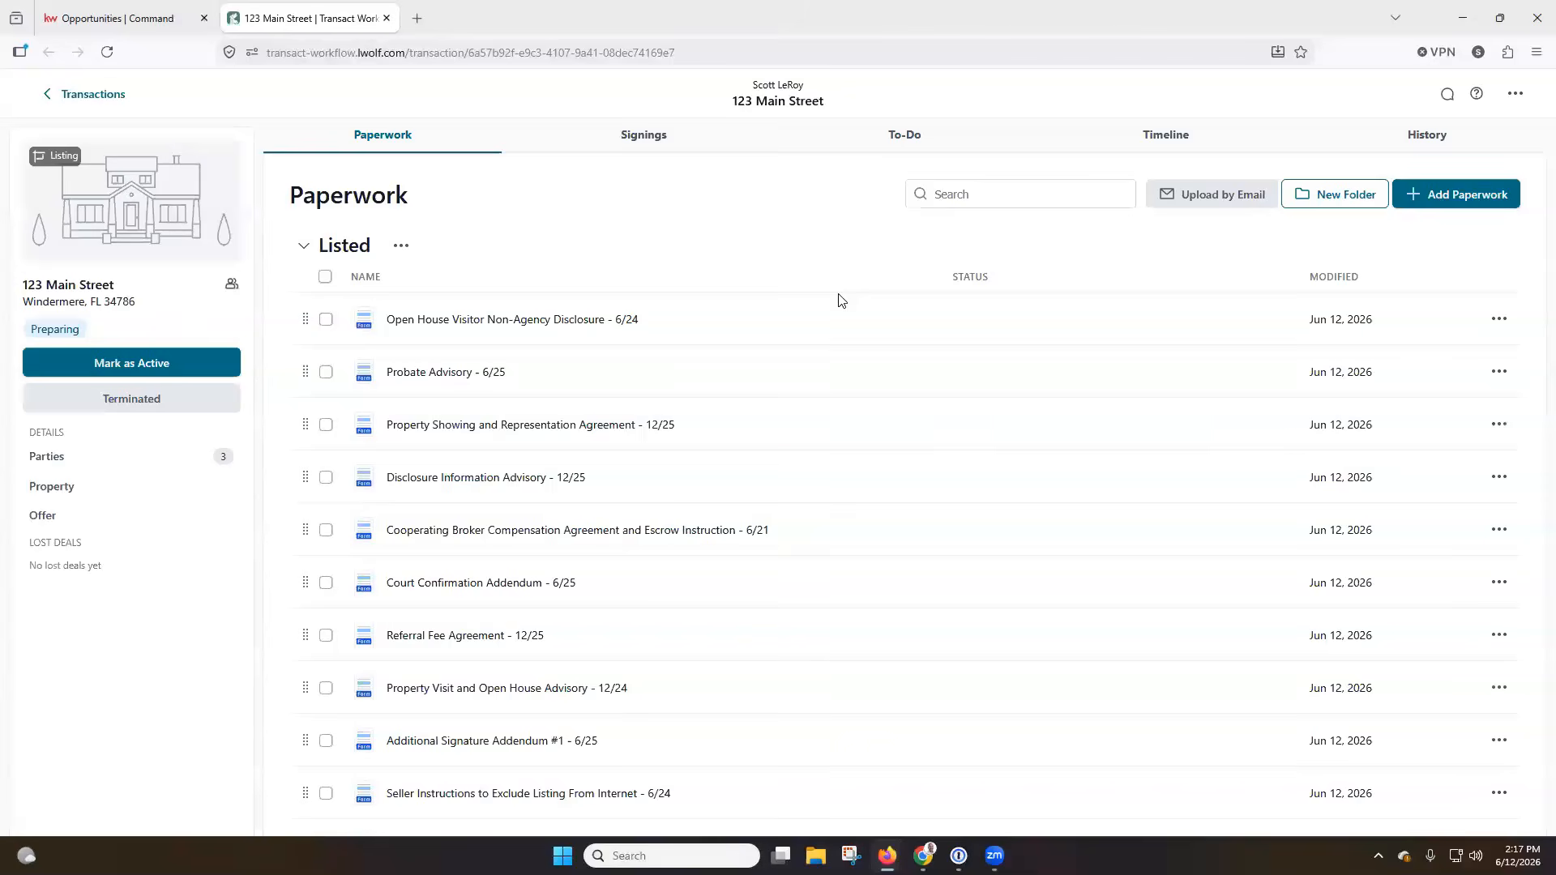
key("ctrl+shift+Tab")
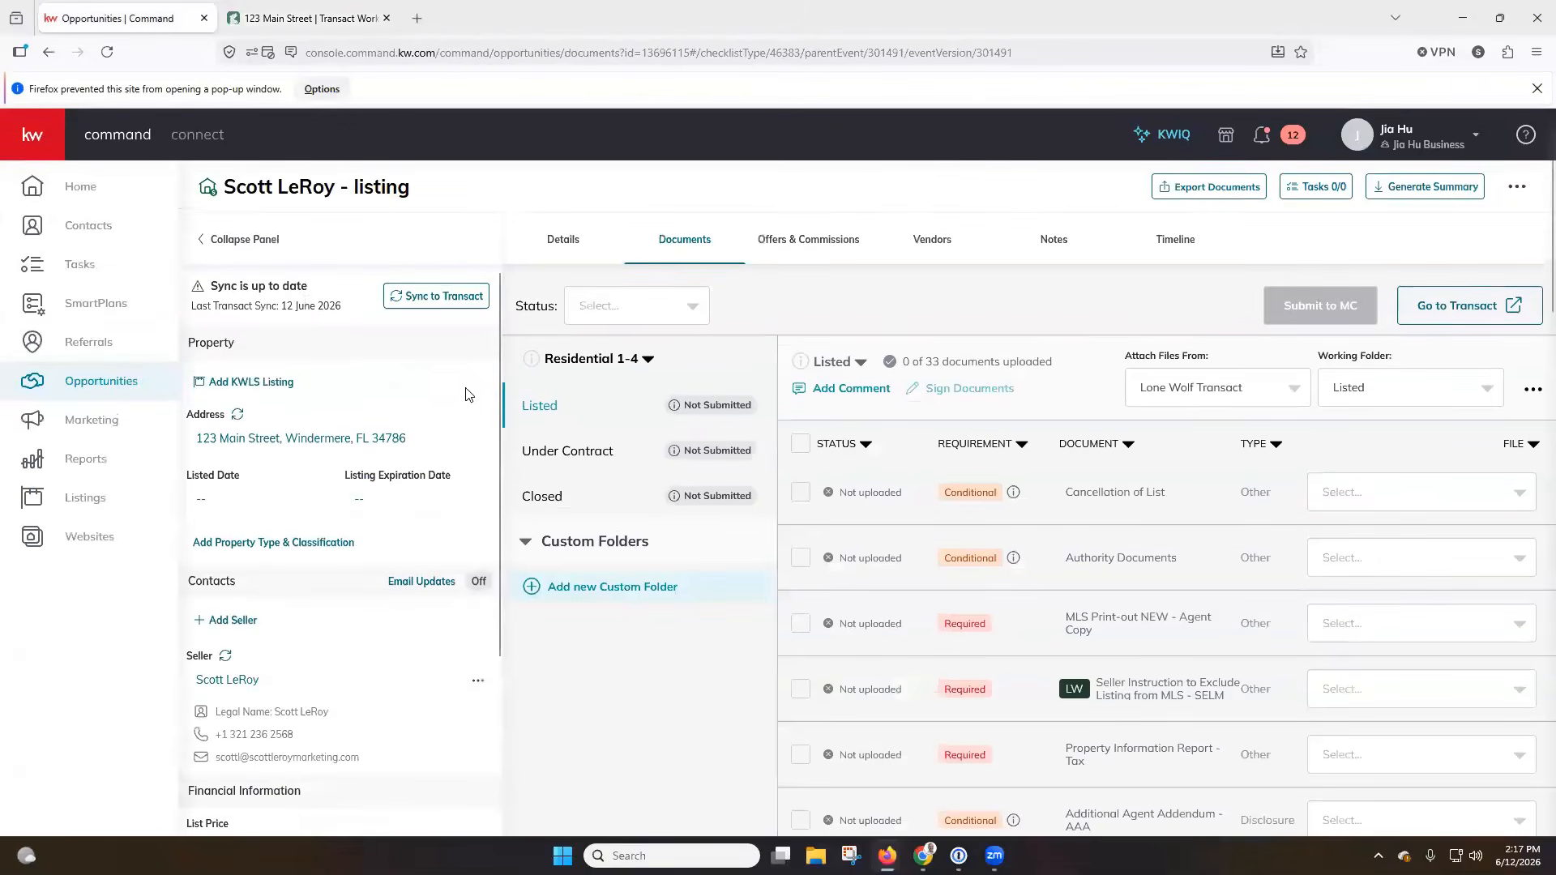
left_click(1537, 89)
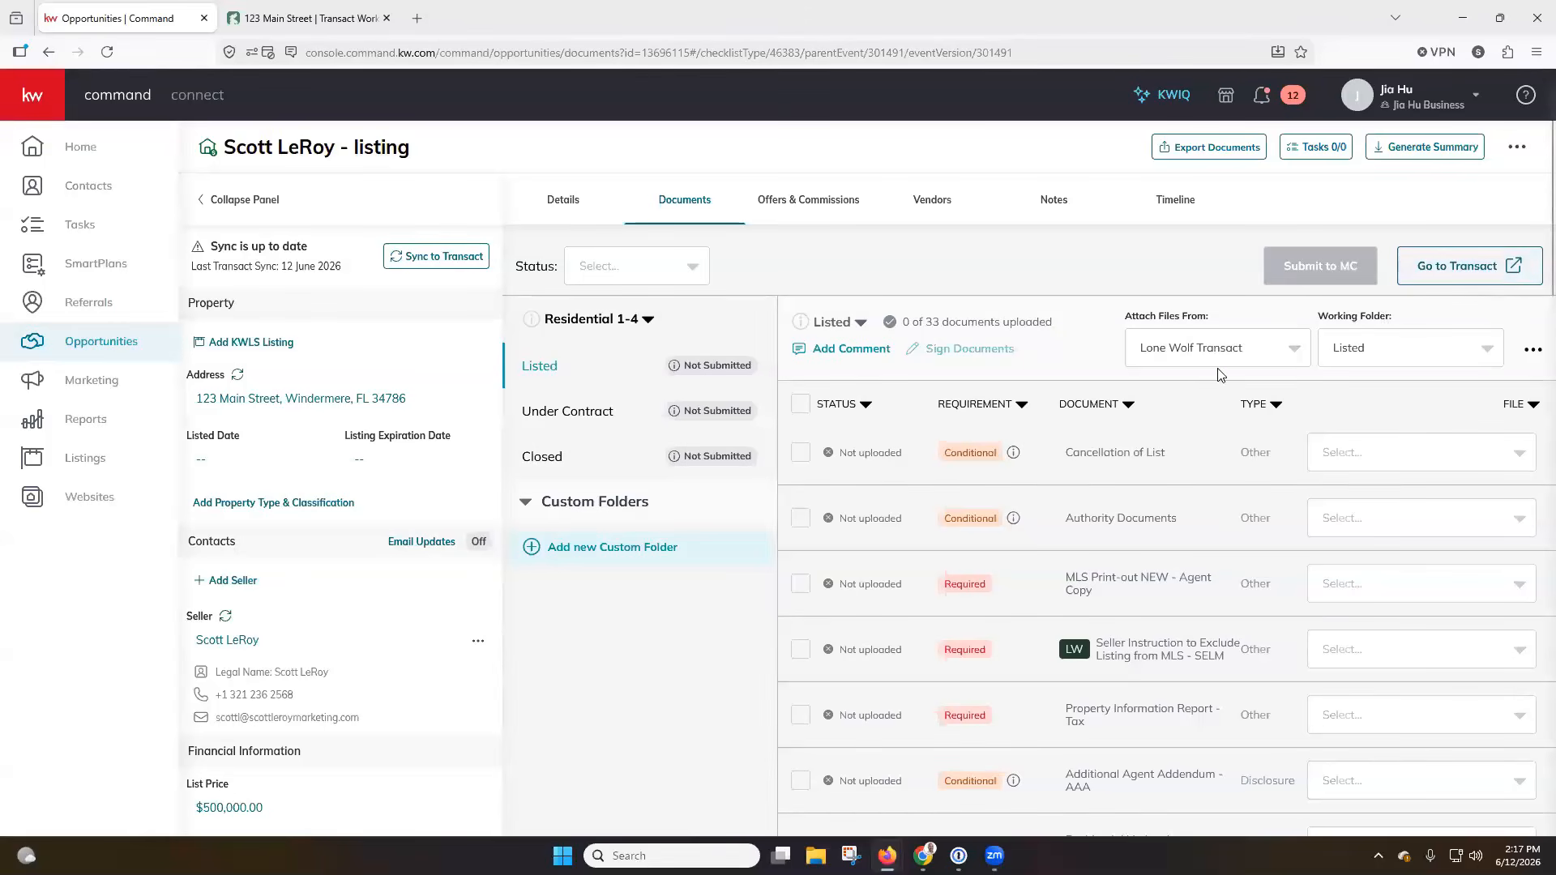
Examine the available sources for attaching files and the working folder choices for the listing's documents.
left_click(1295, 352)
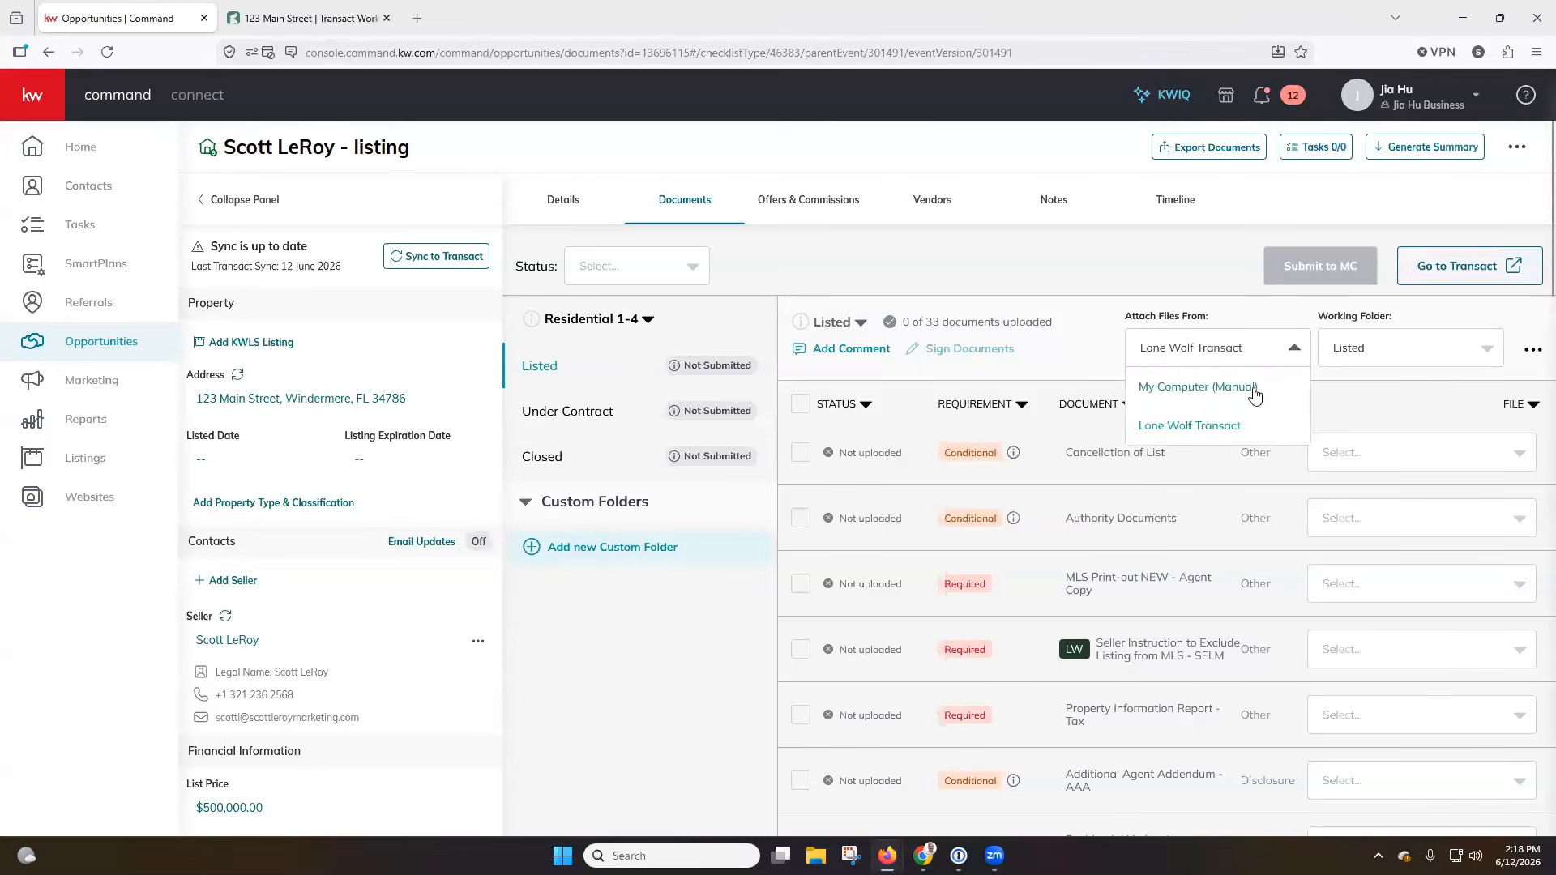
left_click(1447, 350)
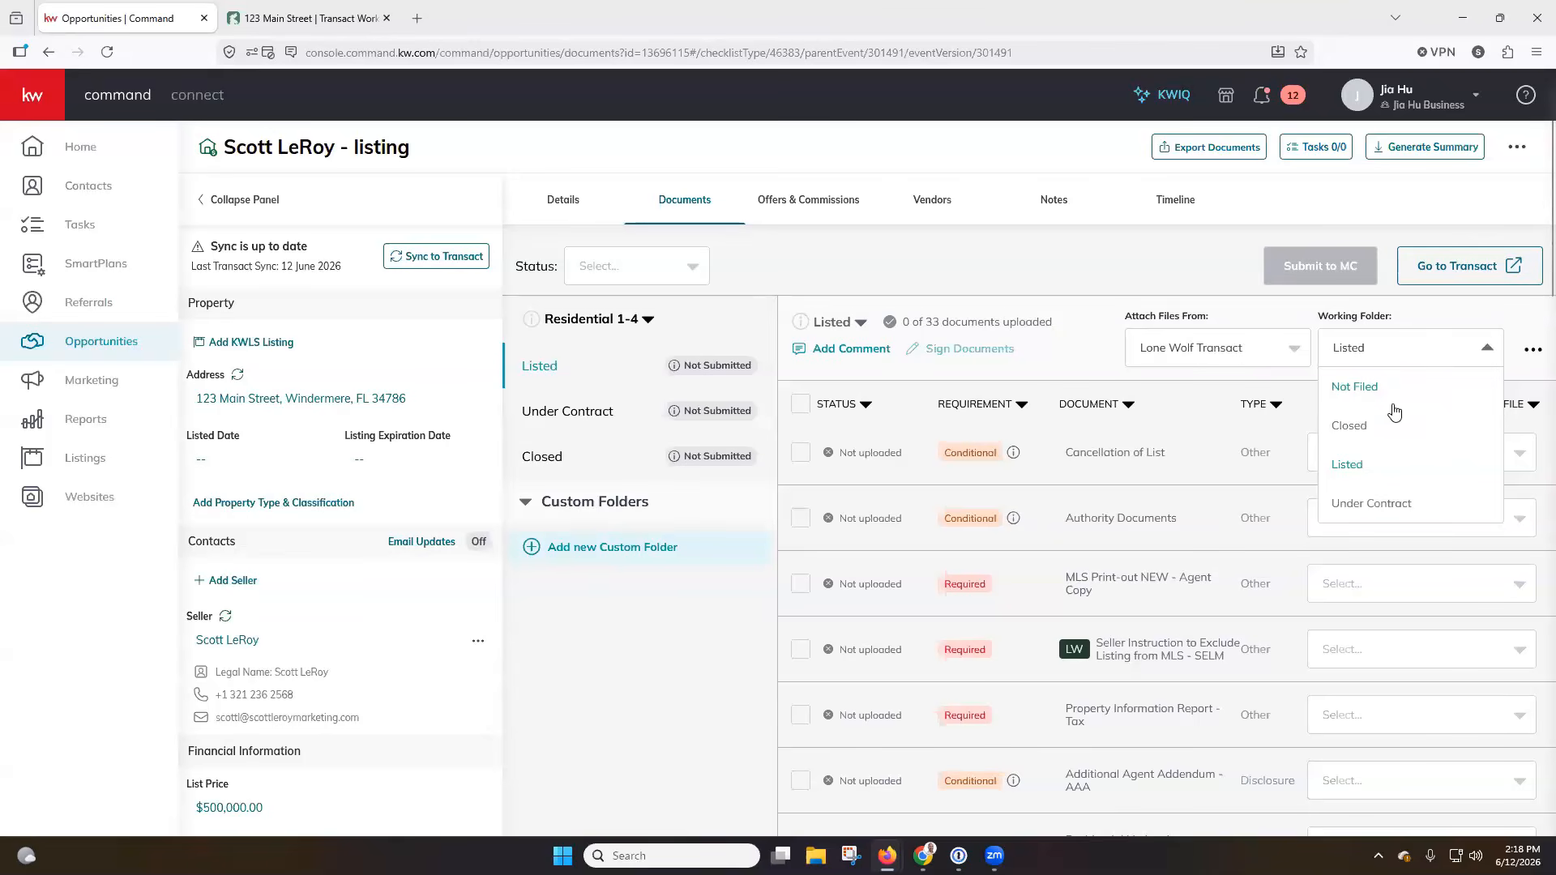
left_click(1184, 282)
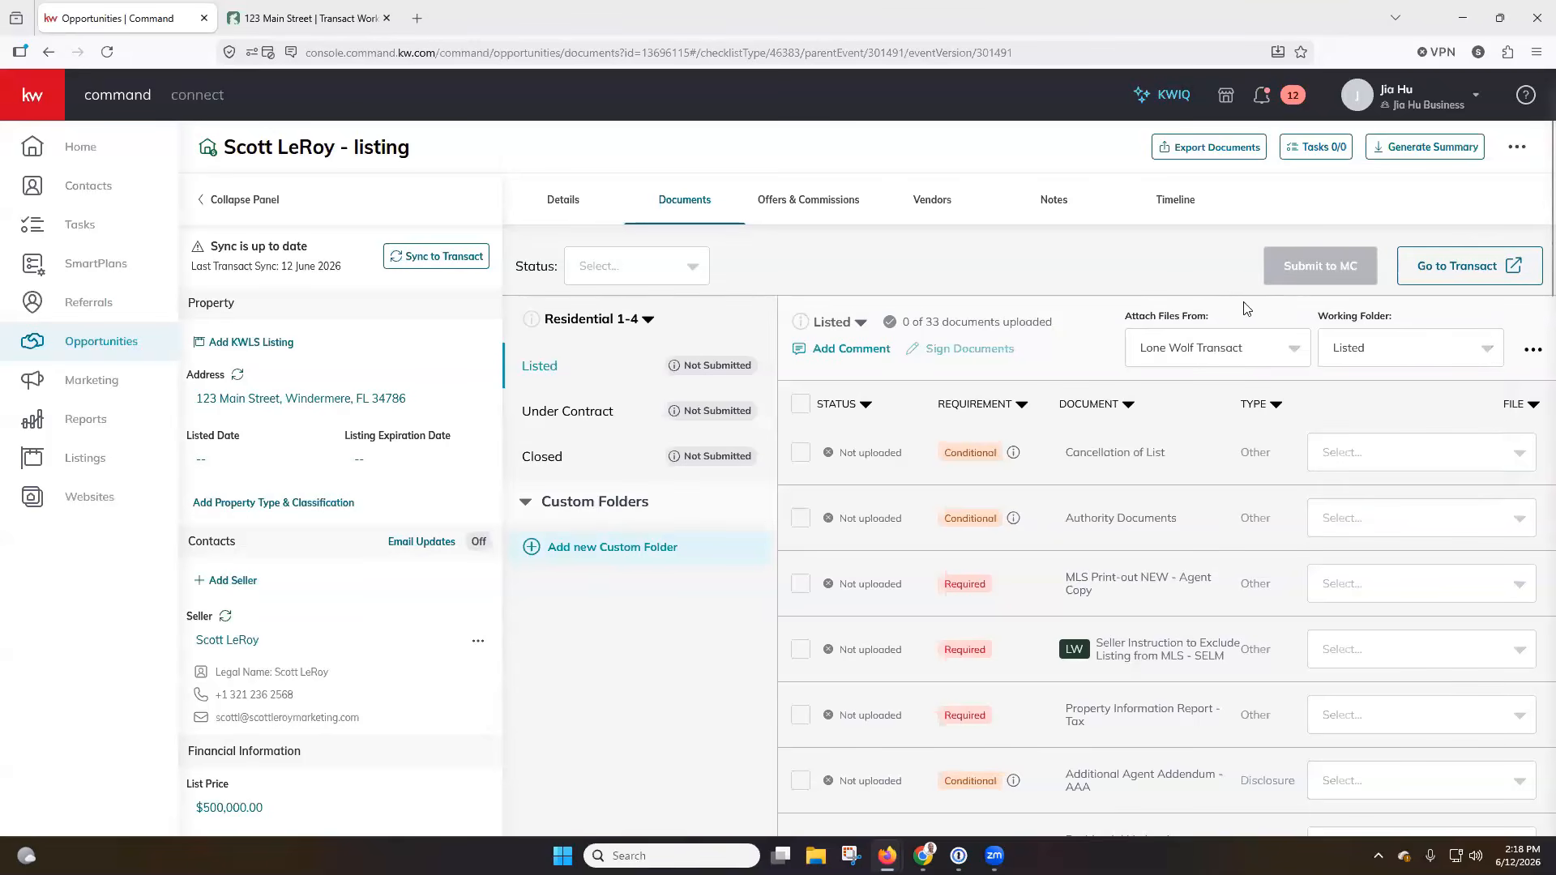
Switch to the listing's transaction in Transact, mark it as active and dismiss the notification.
left_click(328, 21)
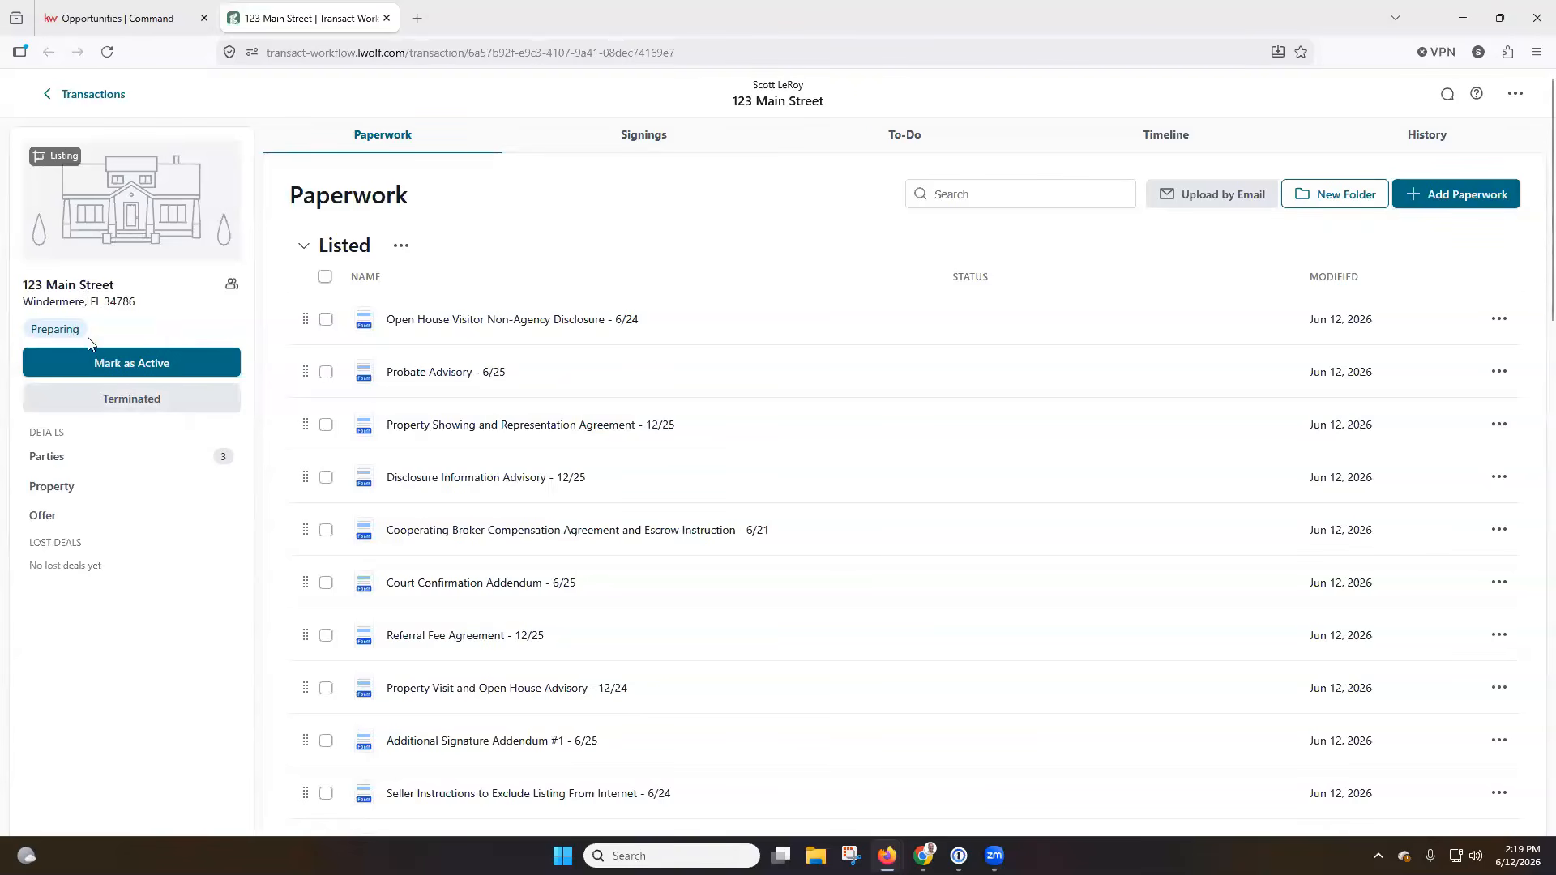
left_click(119, 365)
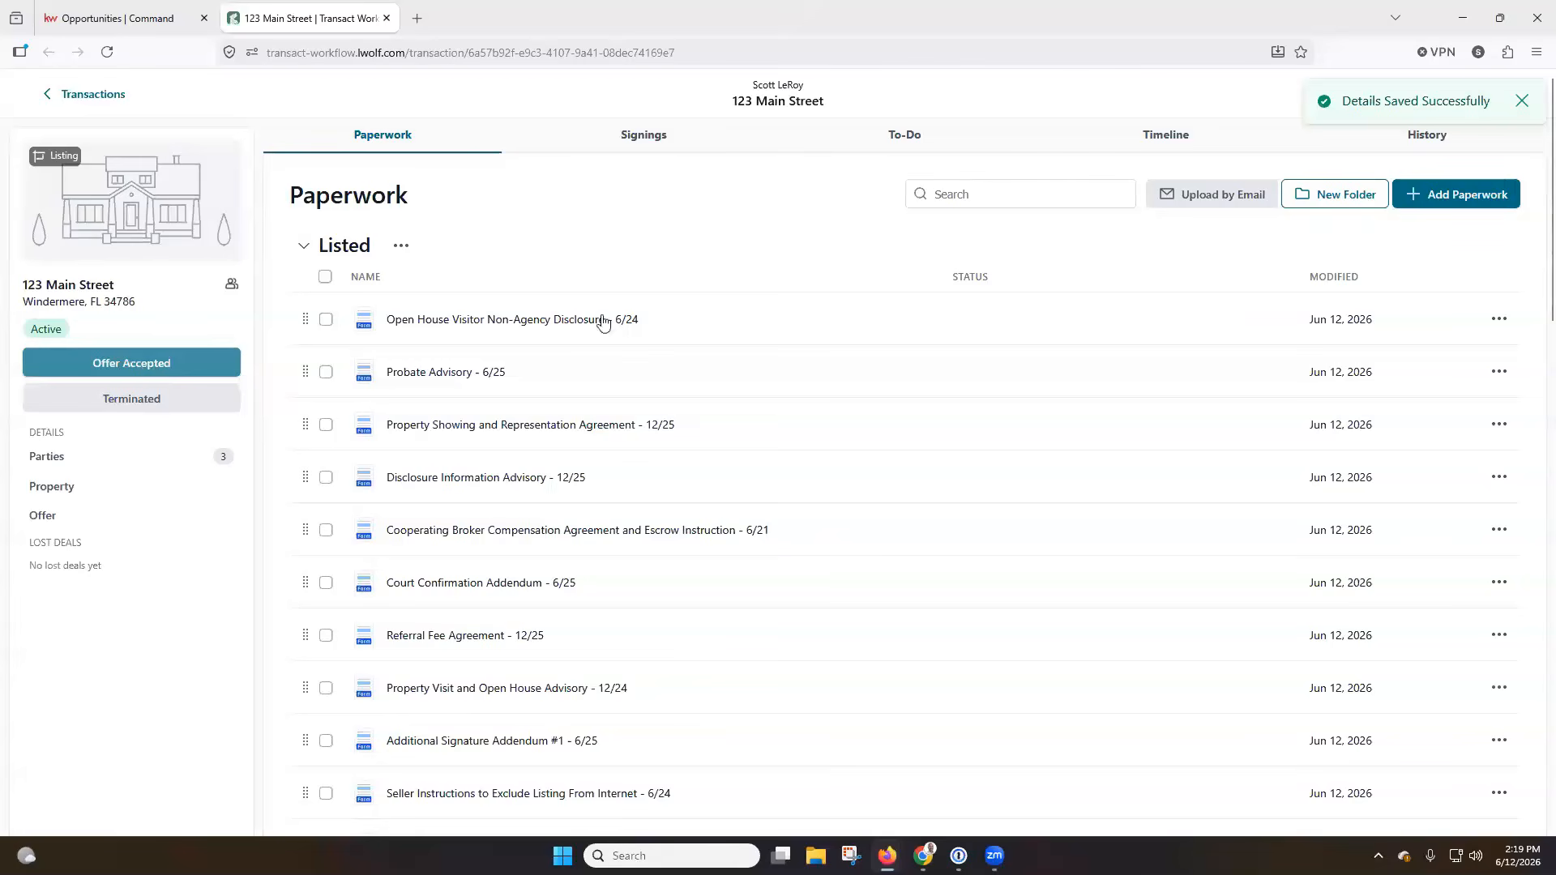
left_click(1519, 104)
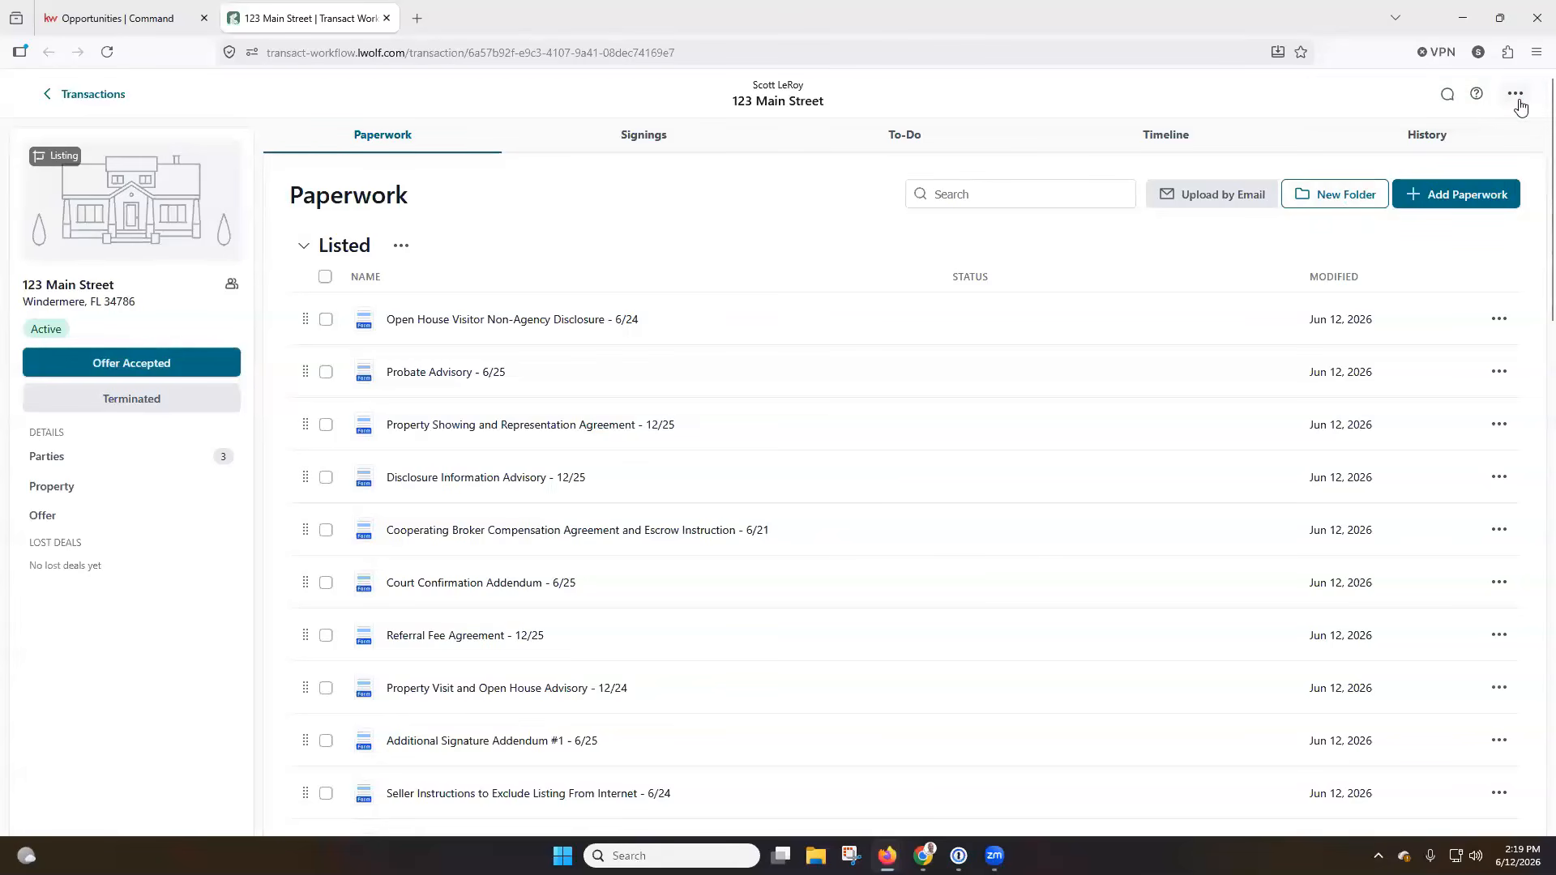
Undo the transaction's last status update, moving it back to Preparing.
left_click(1516, 95)
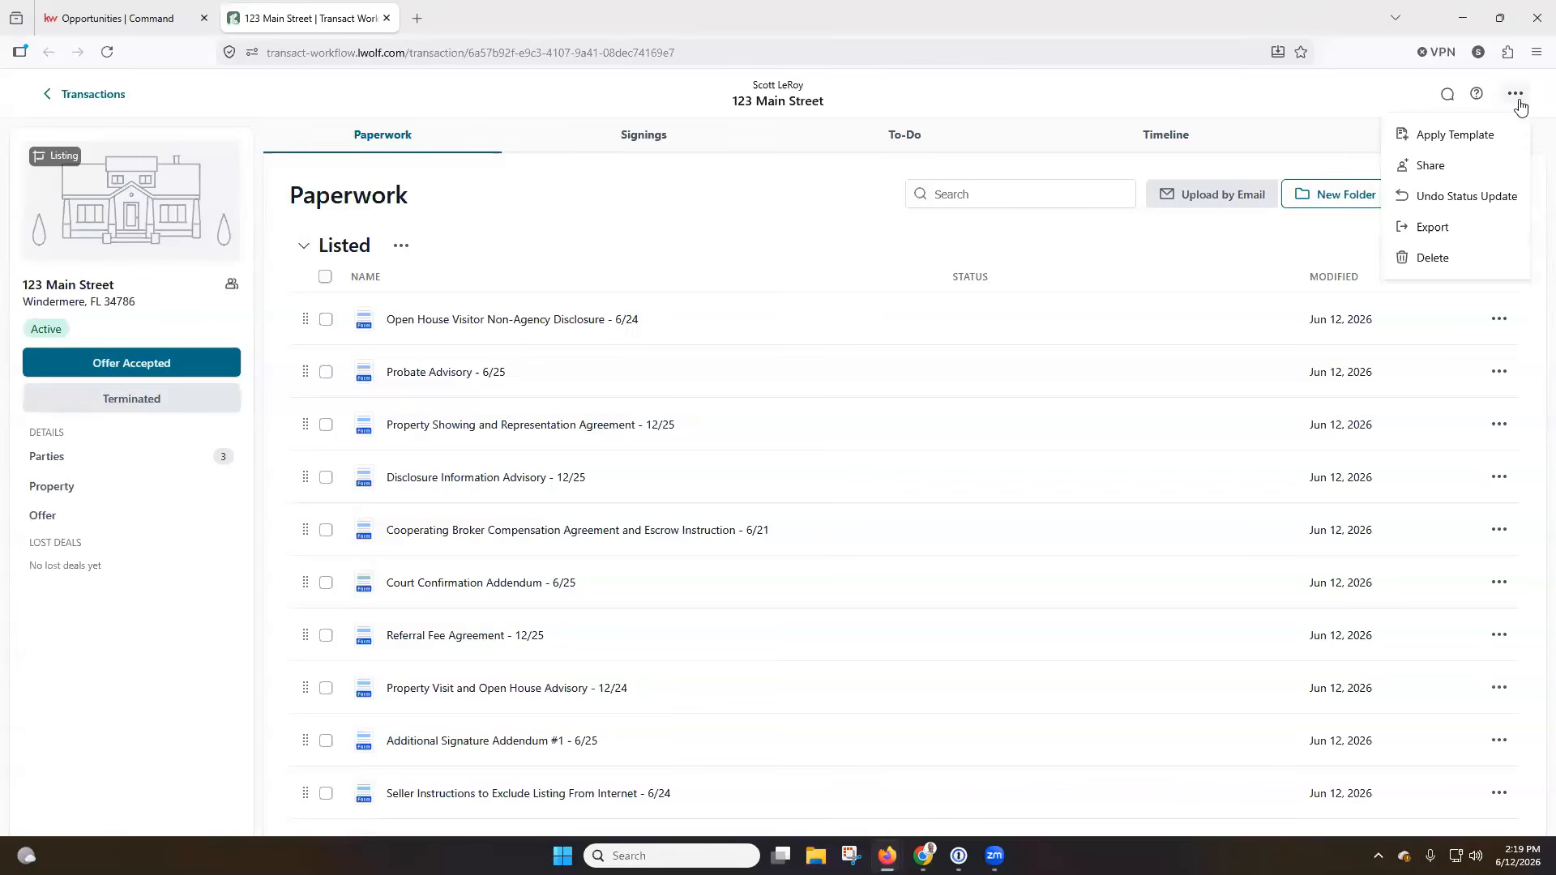
left_click(1466, 196)
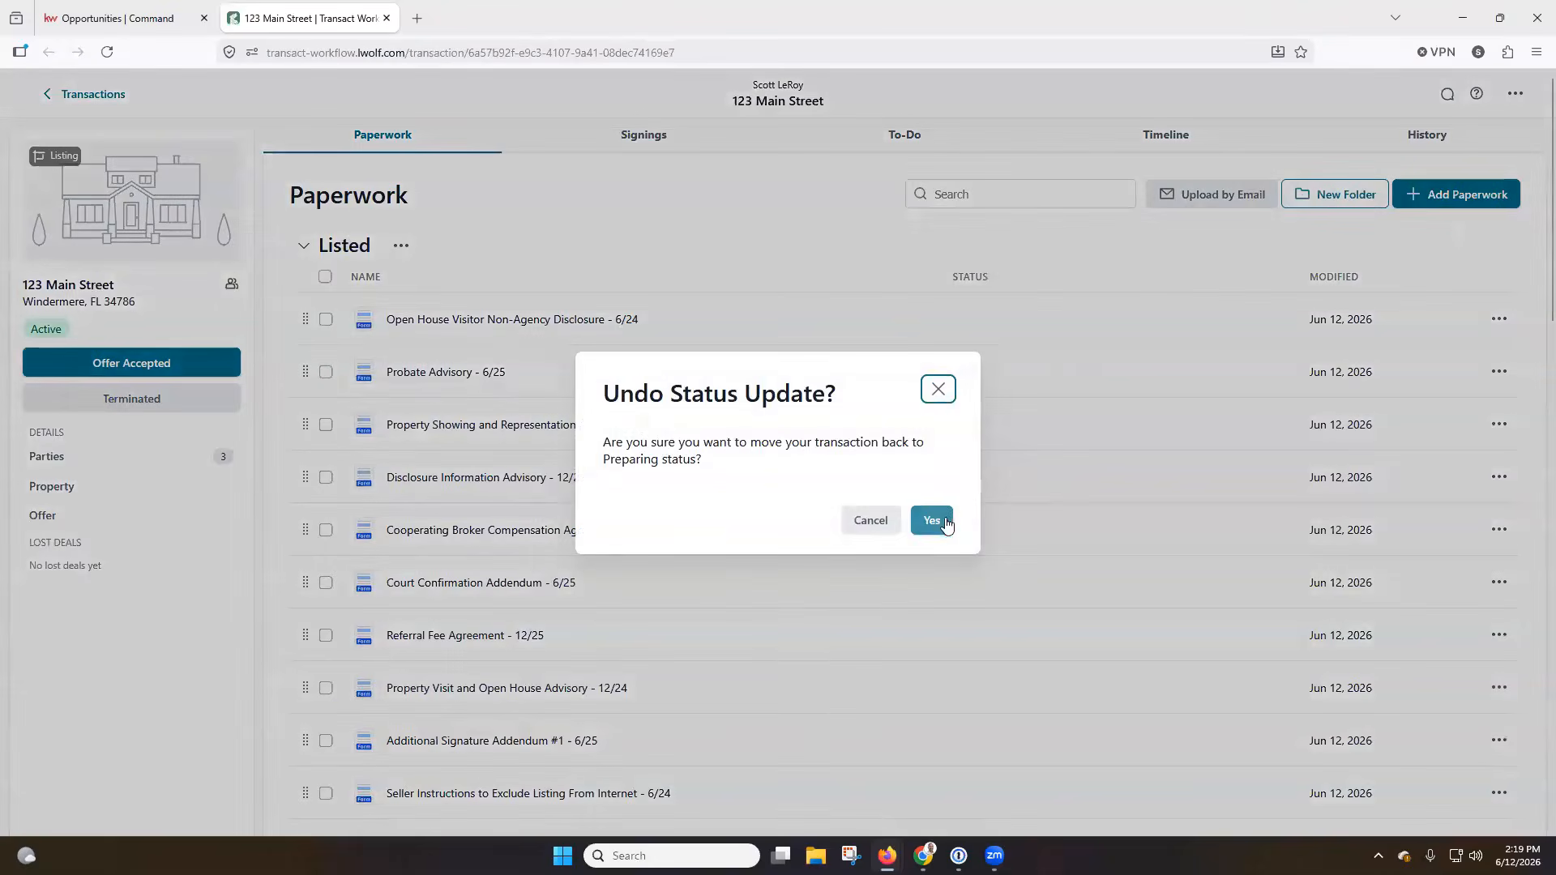
left_click(932, 517)
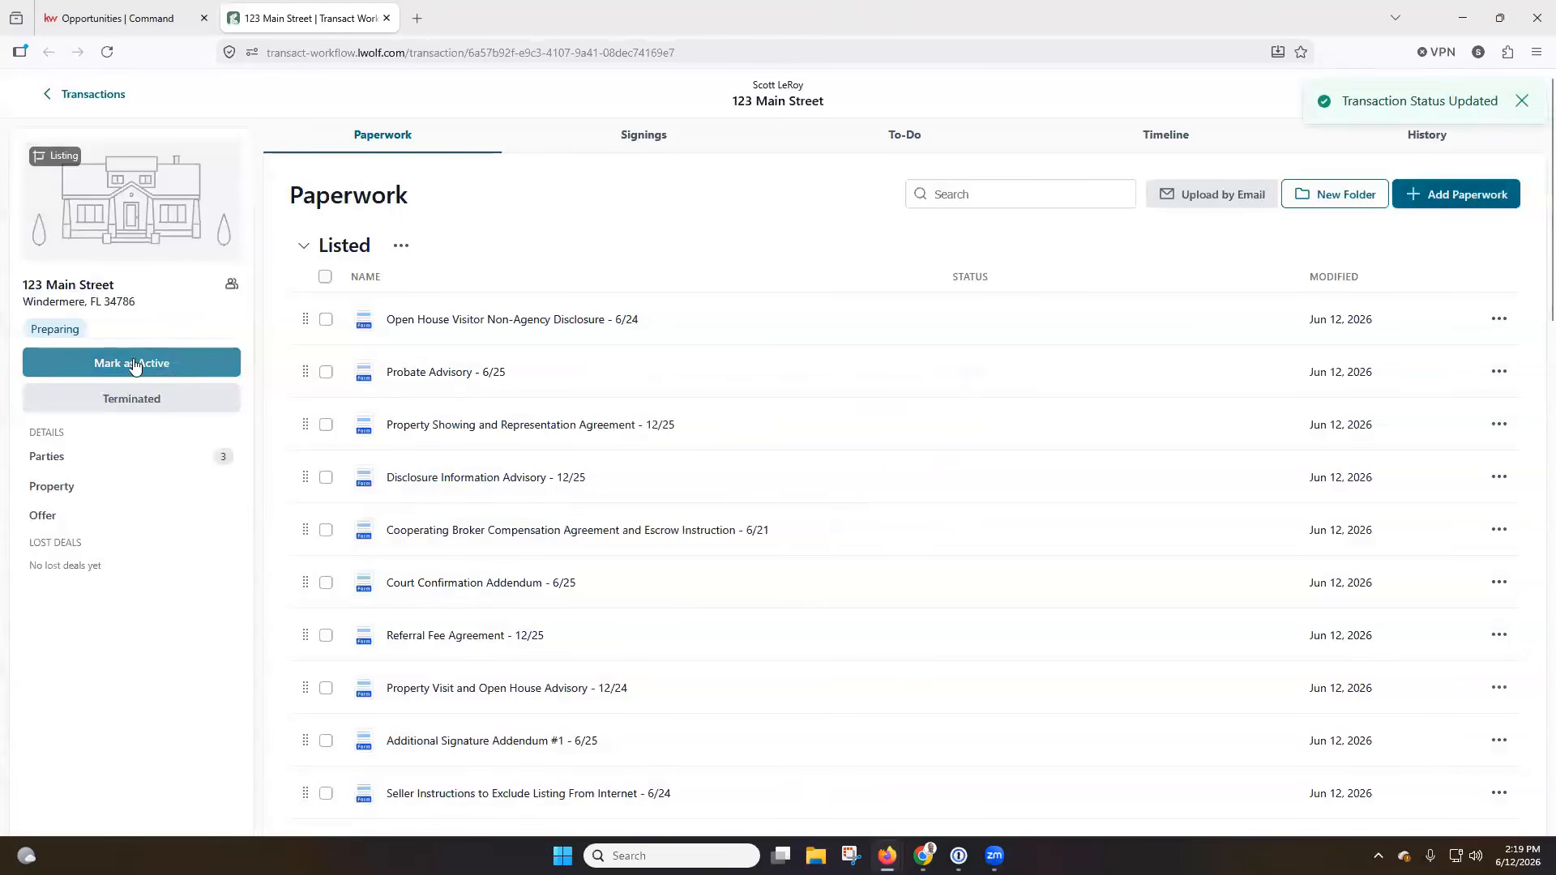
Open the list of transaction parties and check the options available for the seller.
left_click(151, 406)
left_click(118, 459)
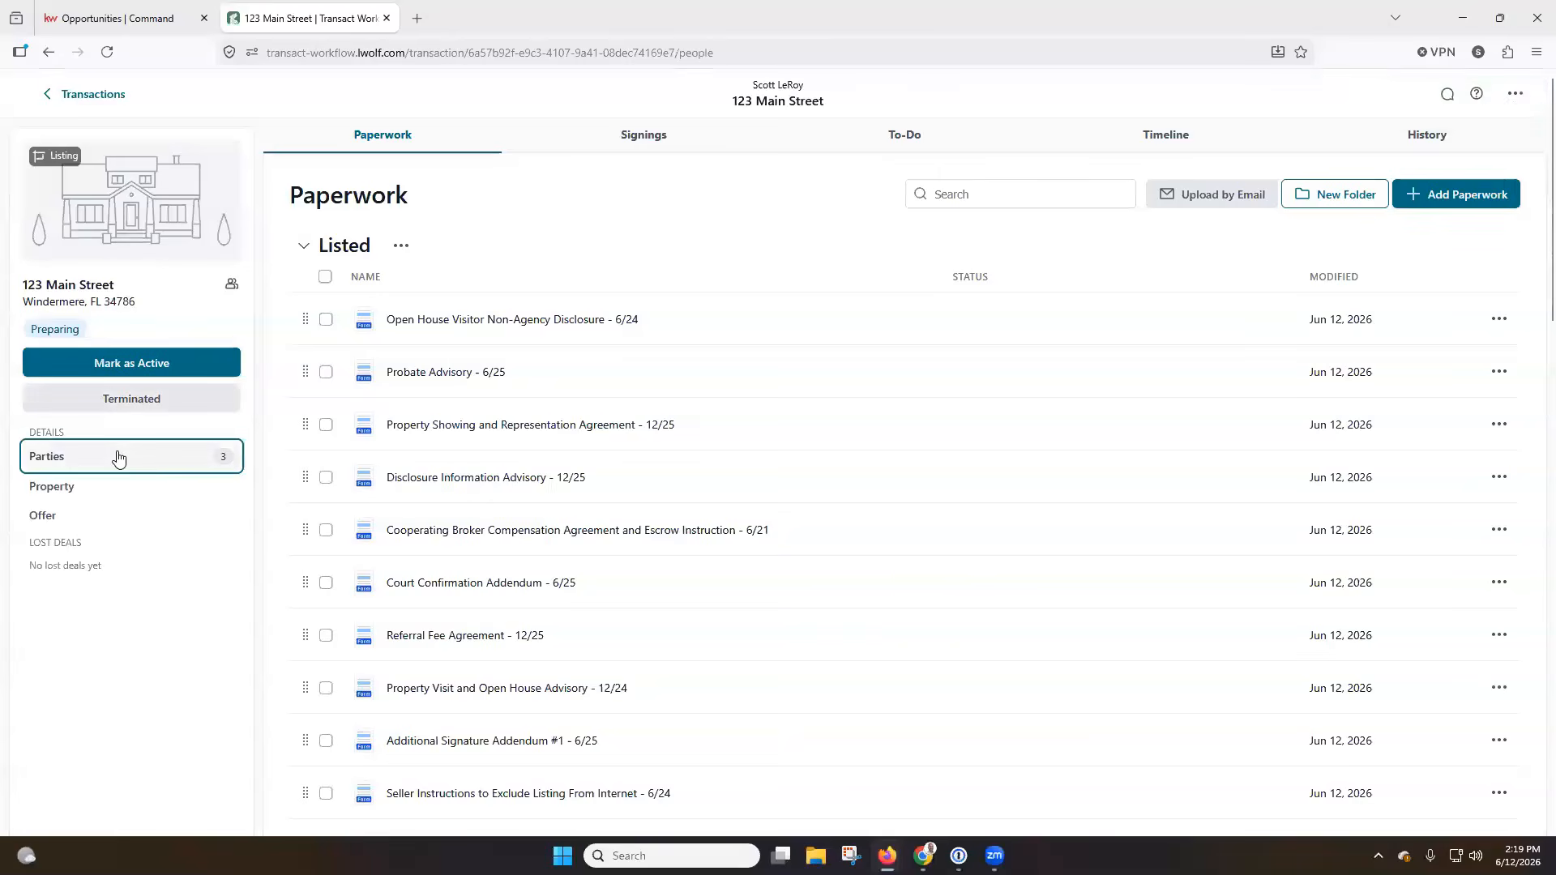
left_click(53, 94)
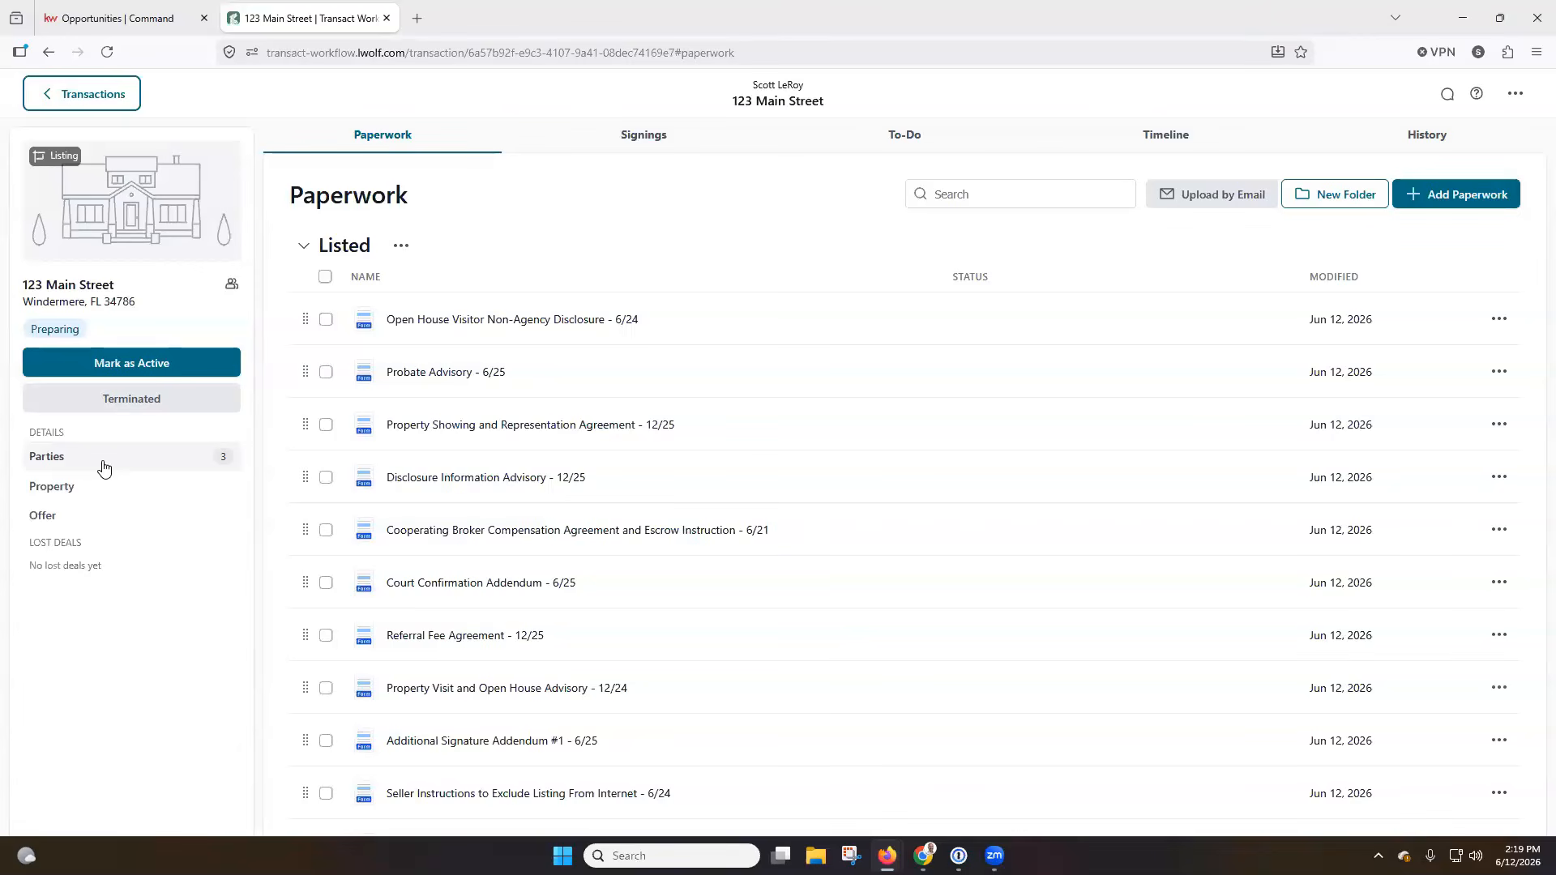
left_click(103, 465)
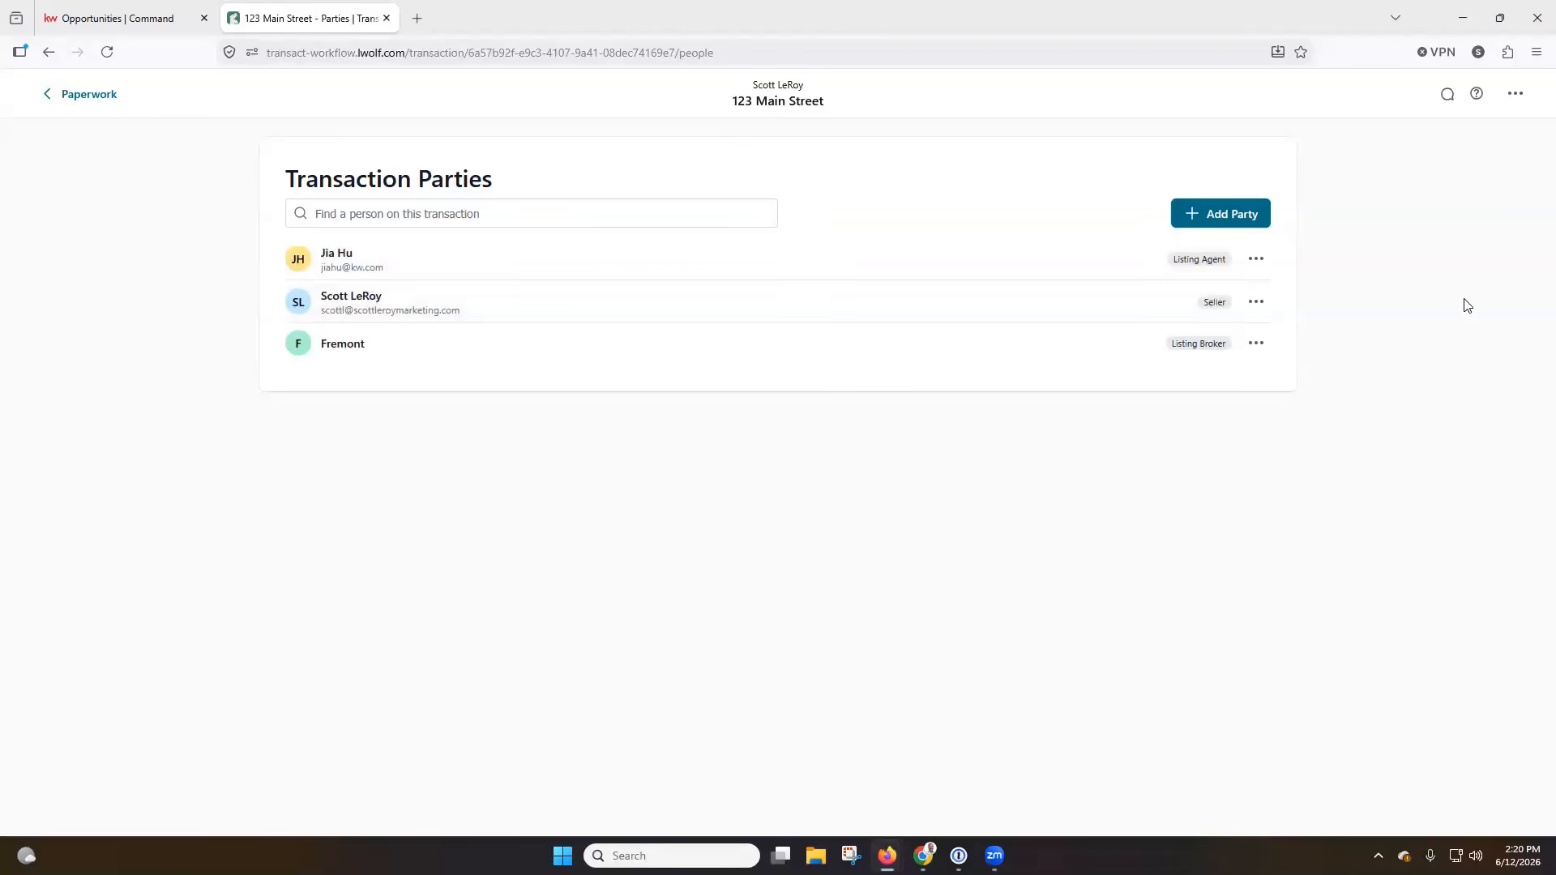
left_click(1257, 305)
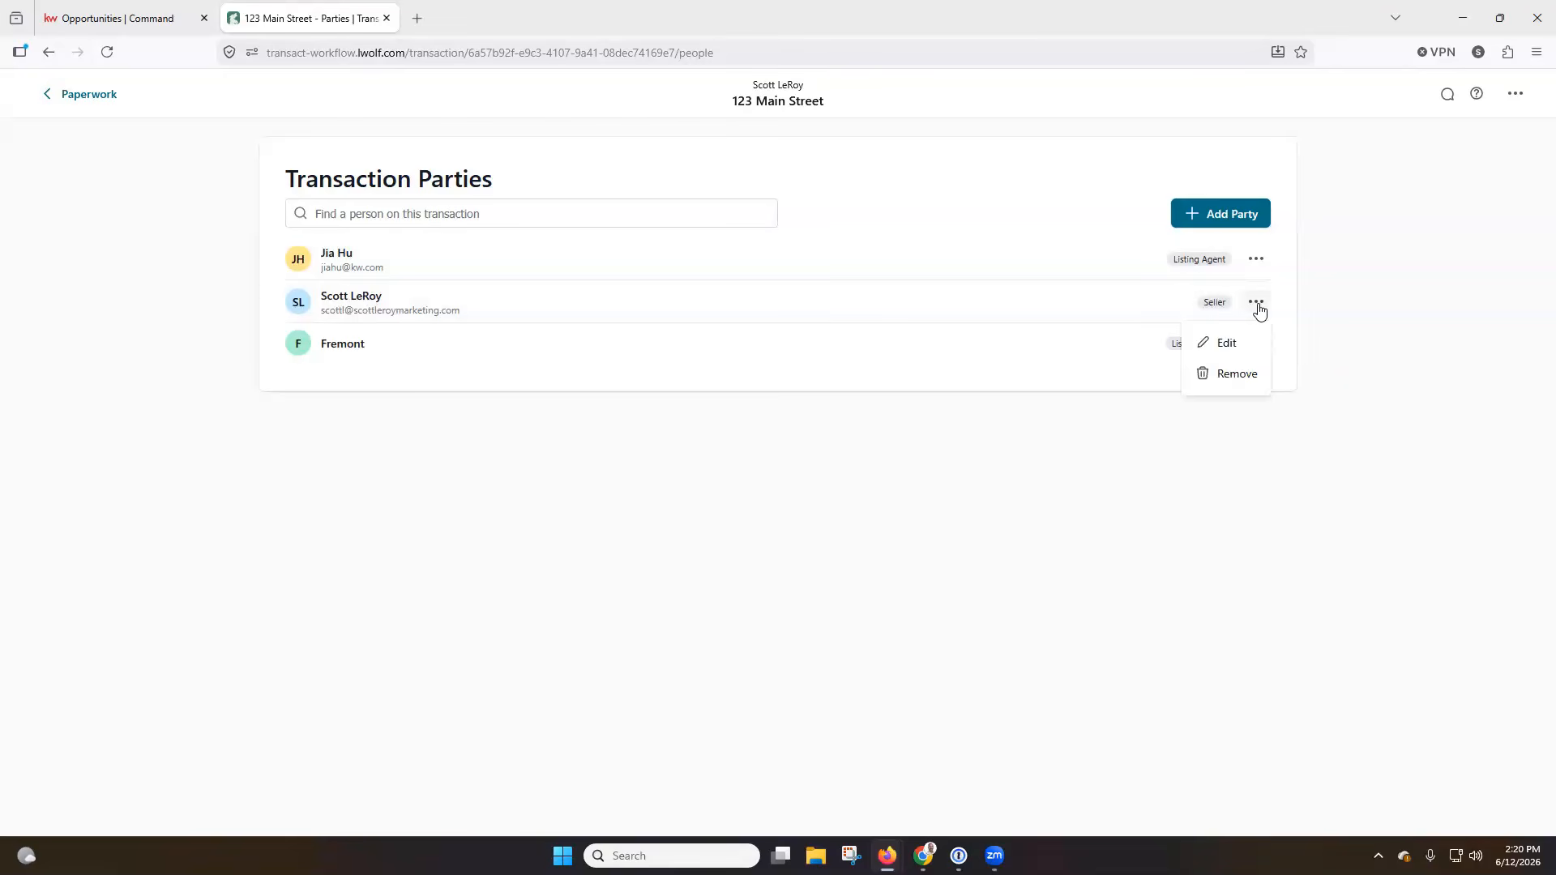
left_click(1369, 259)
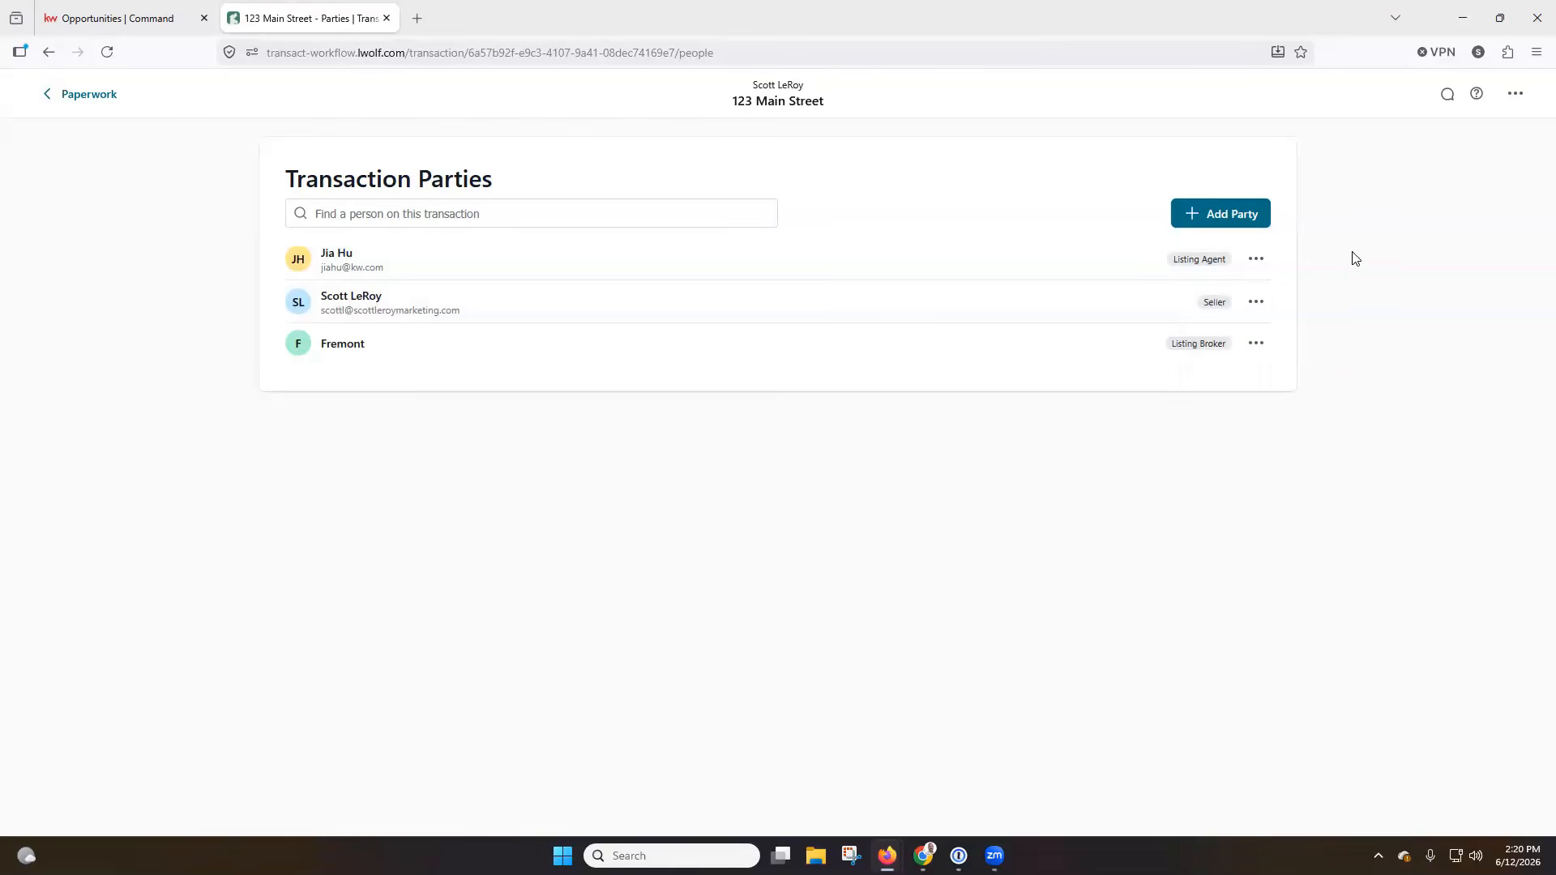
Search for a contact by name to add as a party, view the blank new party form, and return to the paperwork.
left_click(1242, 223)
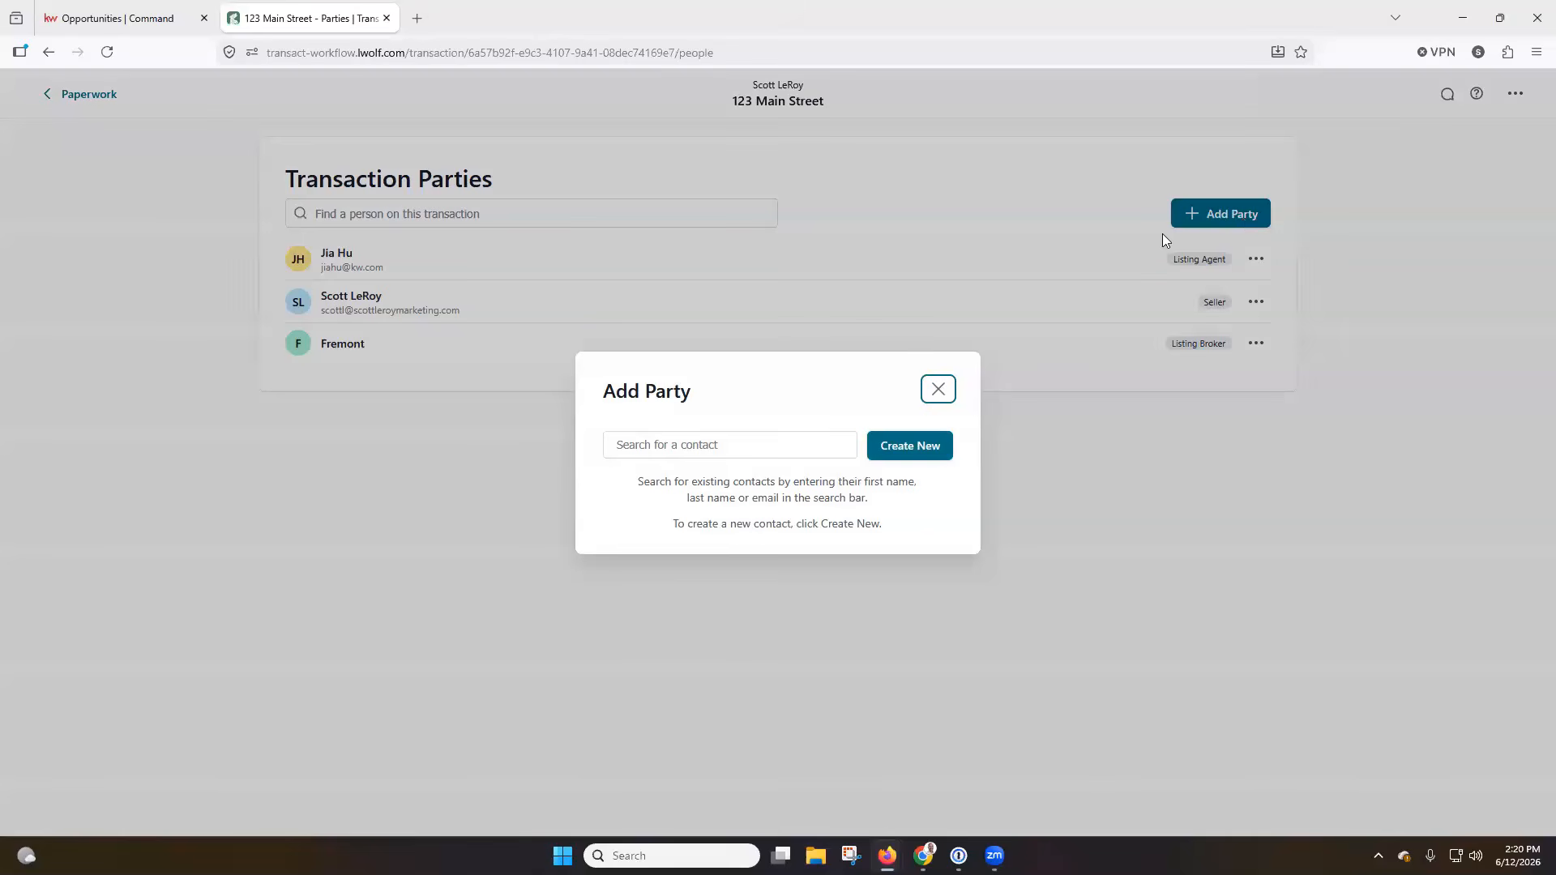
left_click(761, 441)
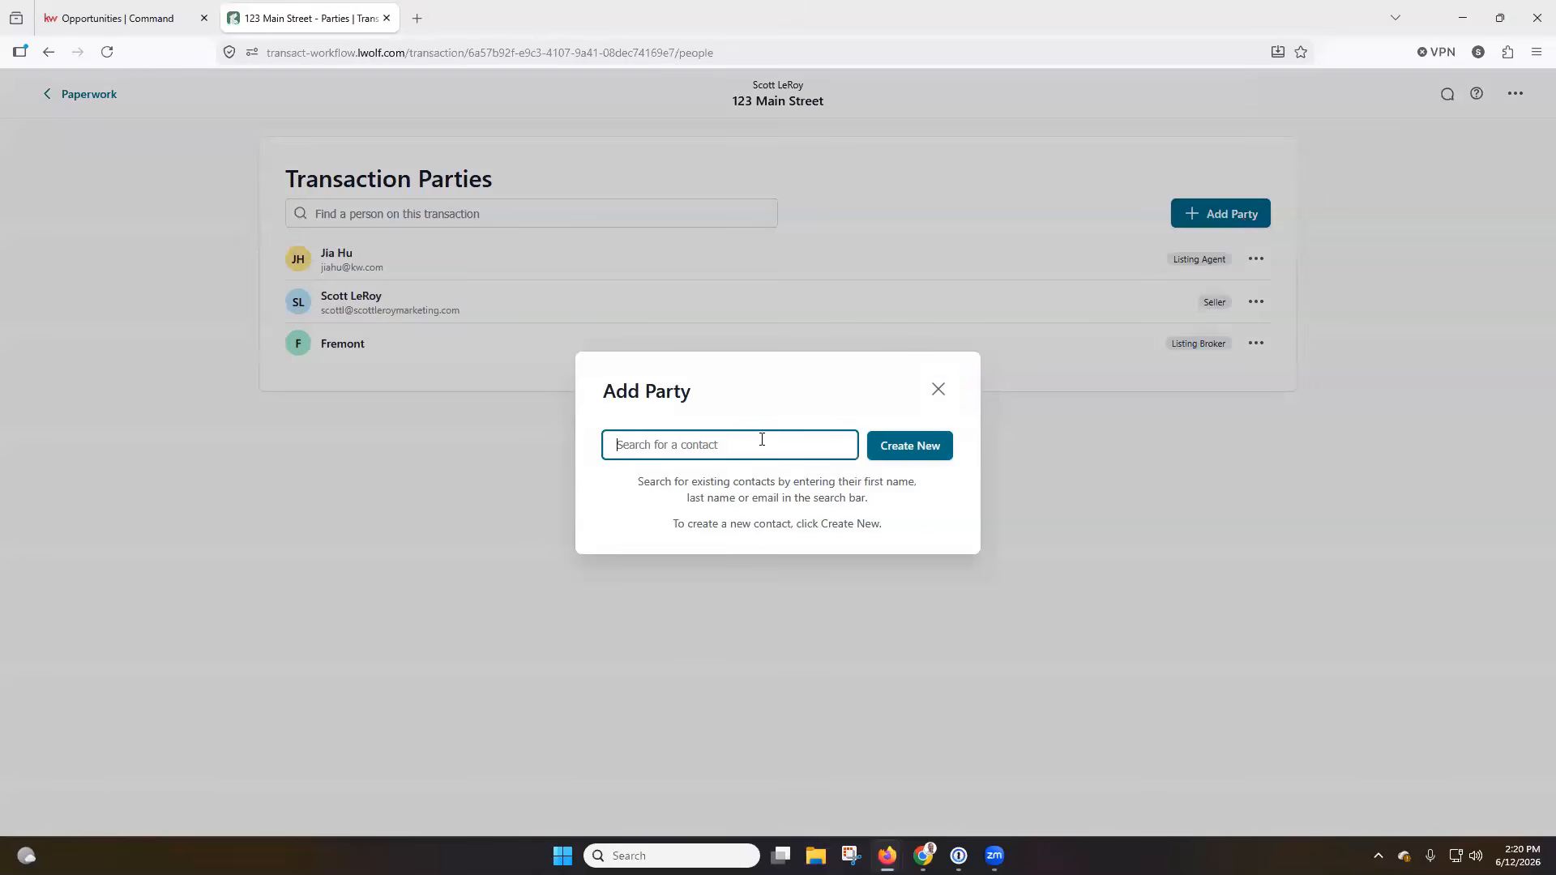
type("John Smith")
left_click(908, 462)
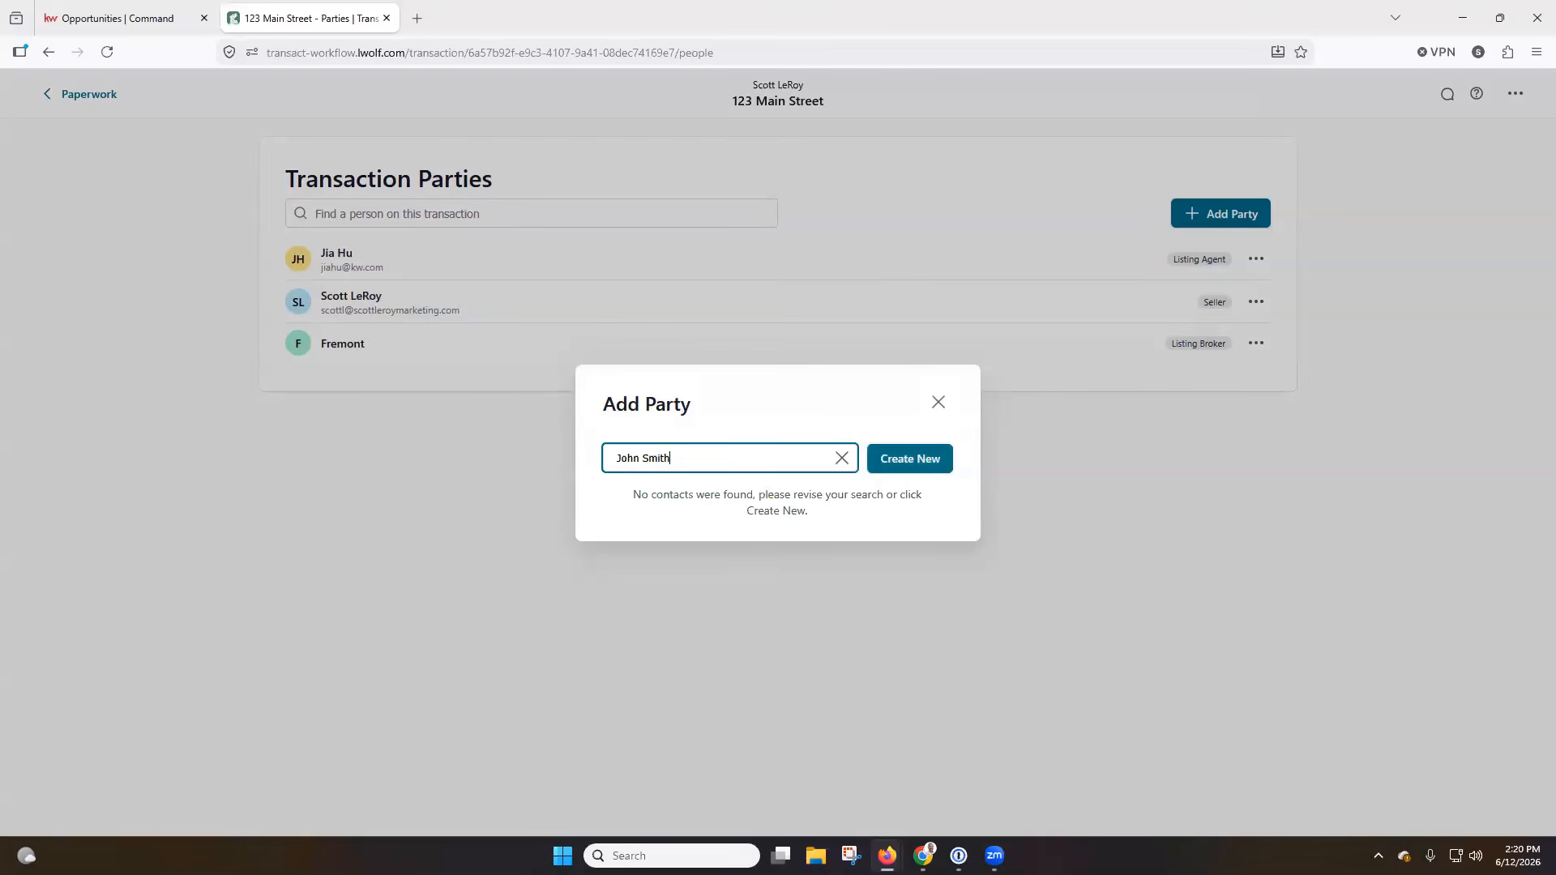
left_click(909, 460)
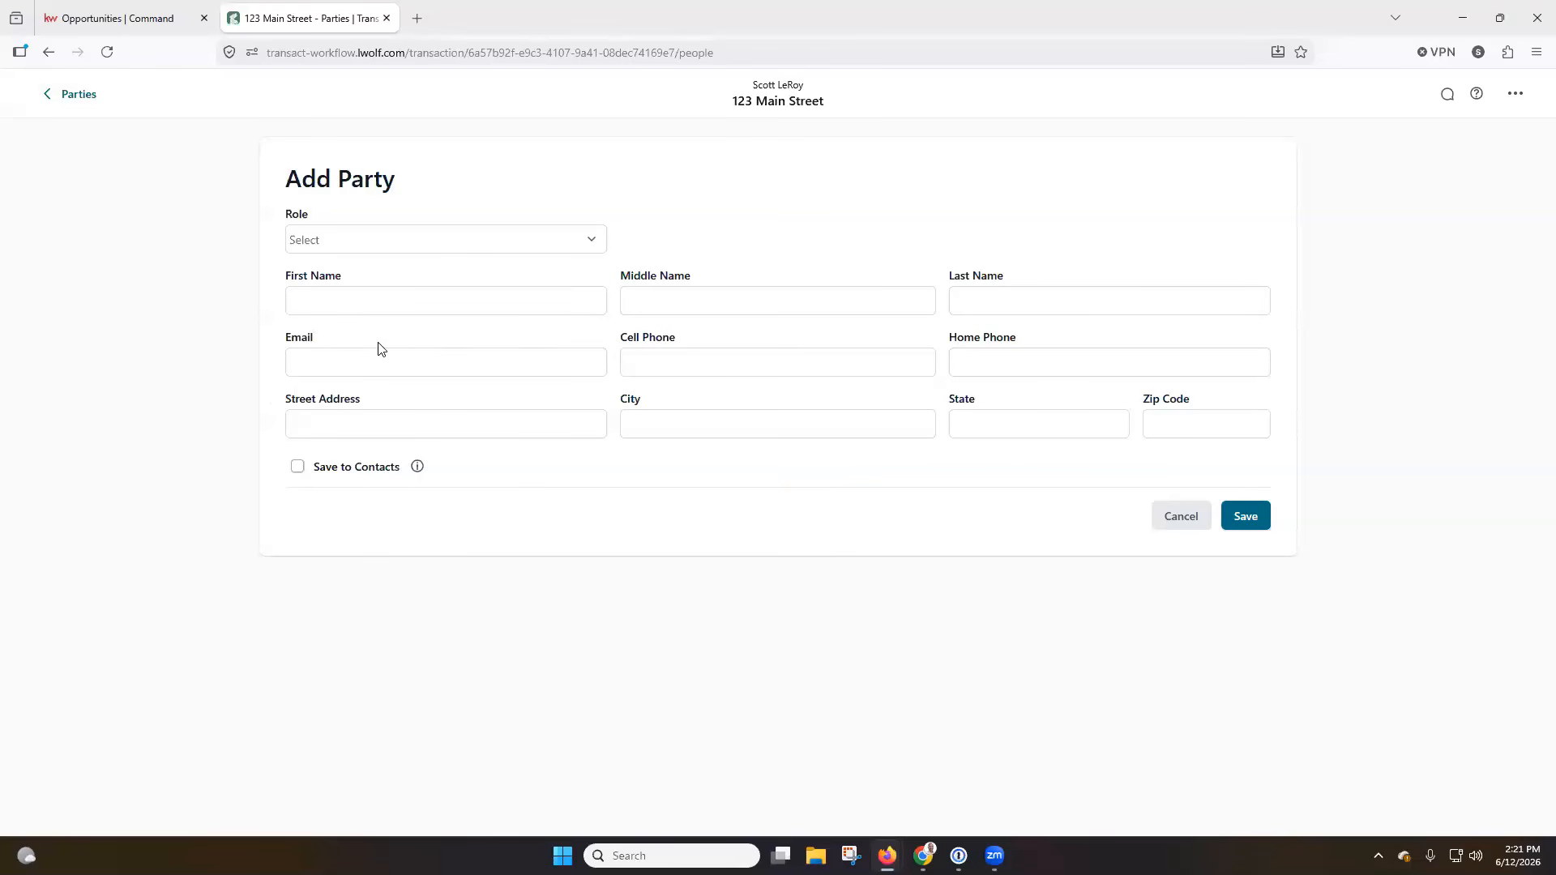
left_click(89, 97)
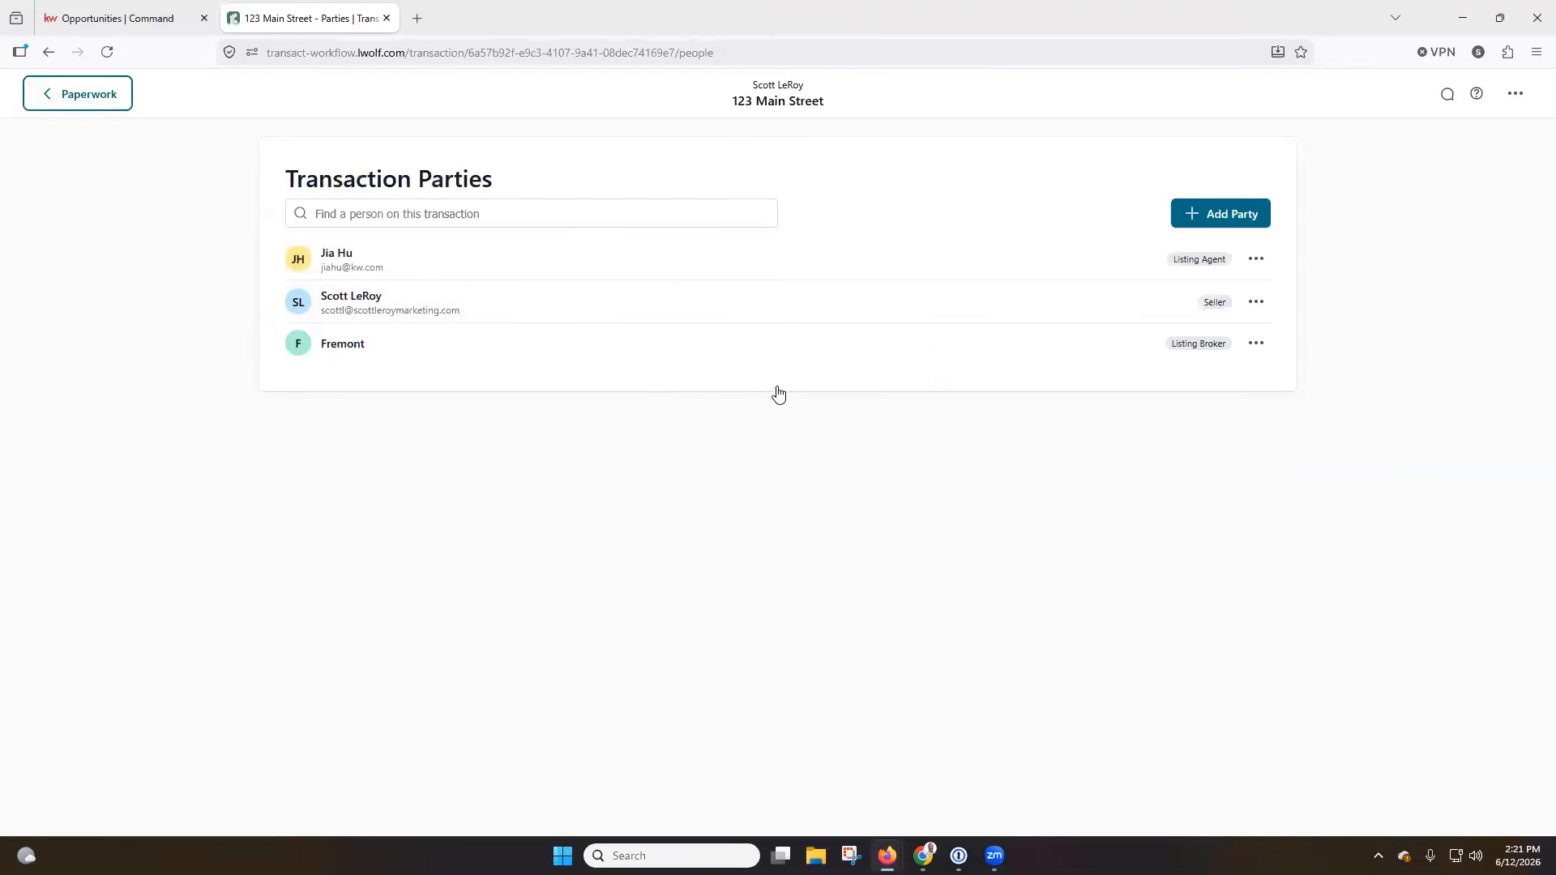
left_click(81, 104)
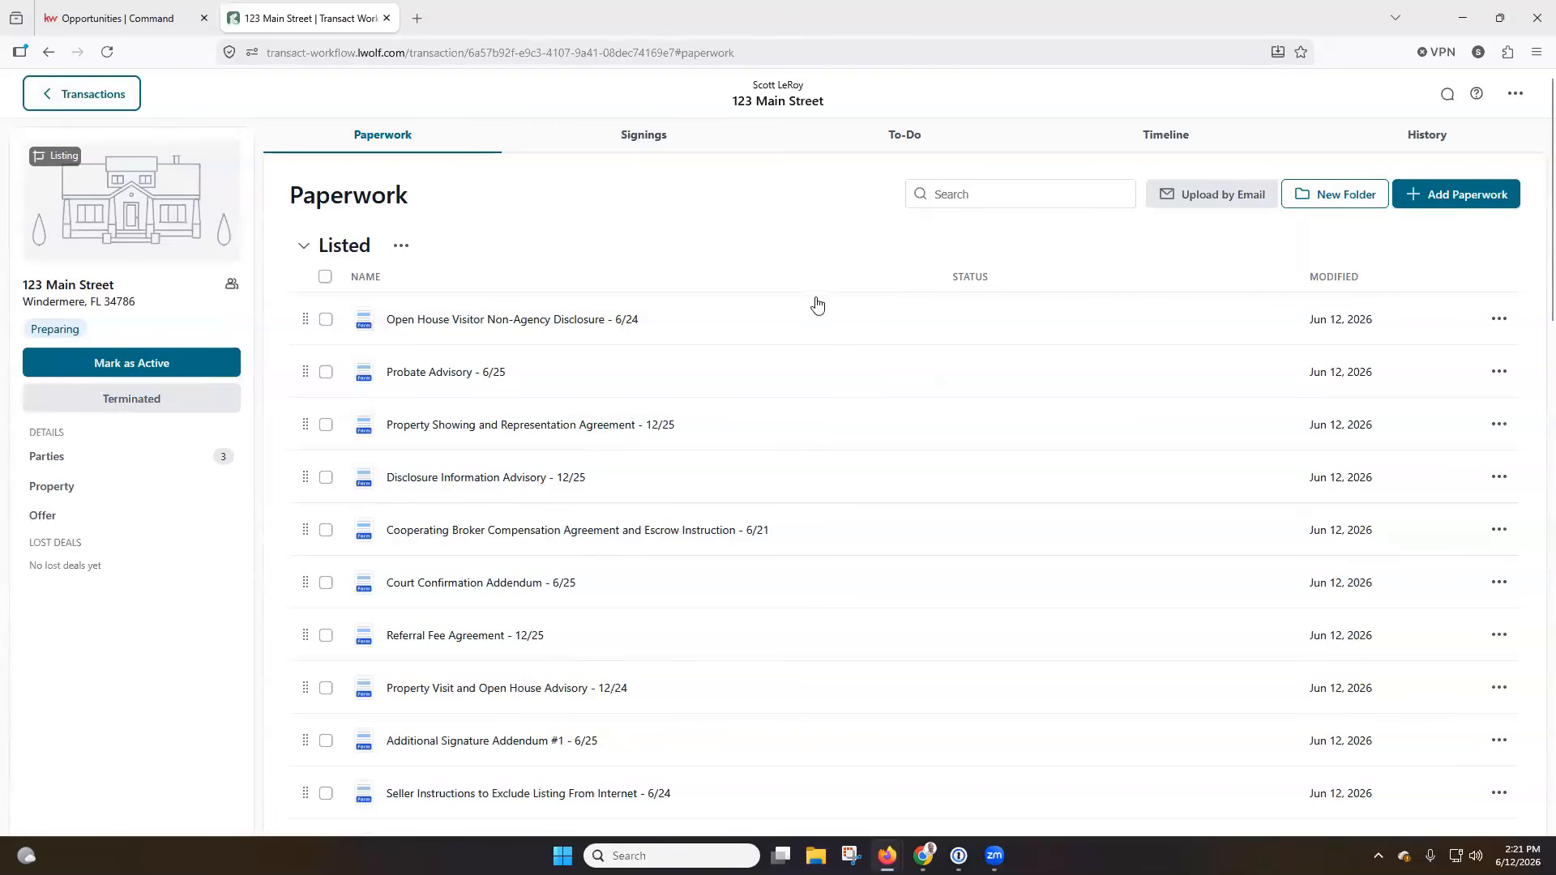
left_click(826, 248)
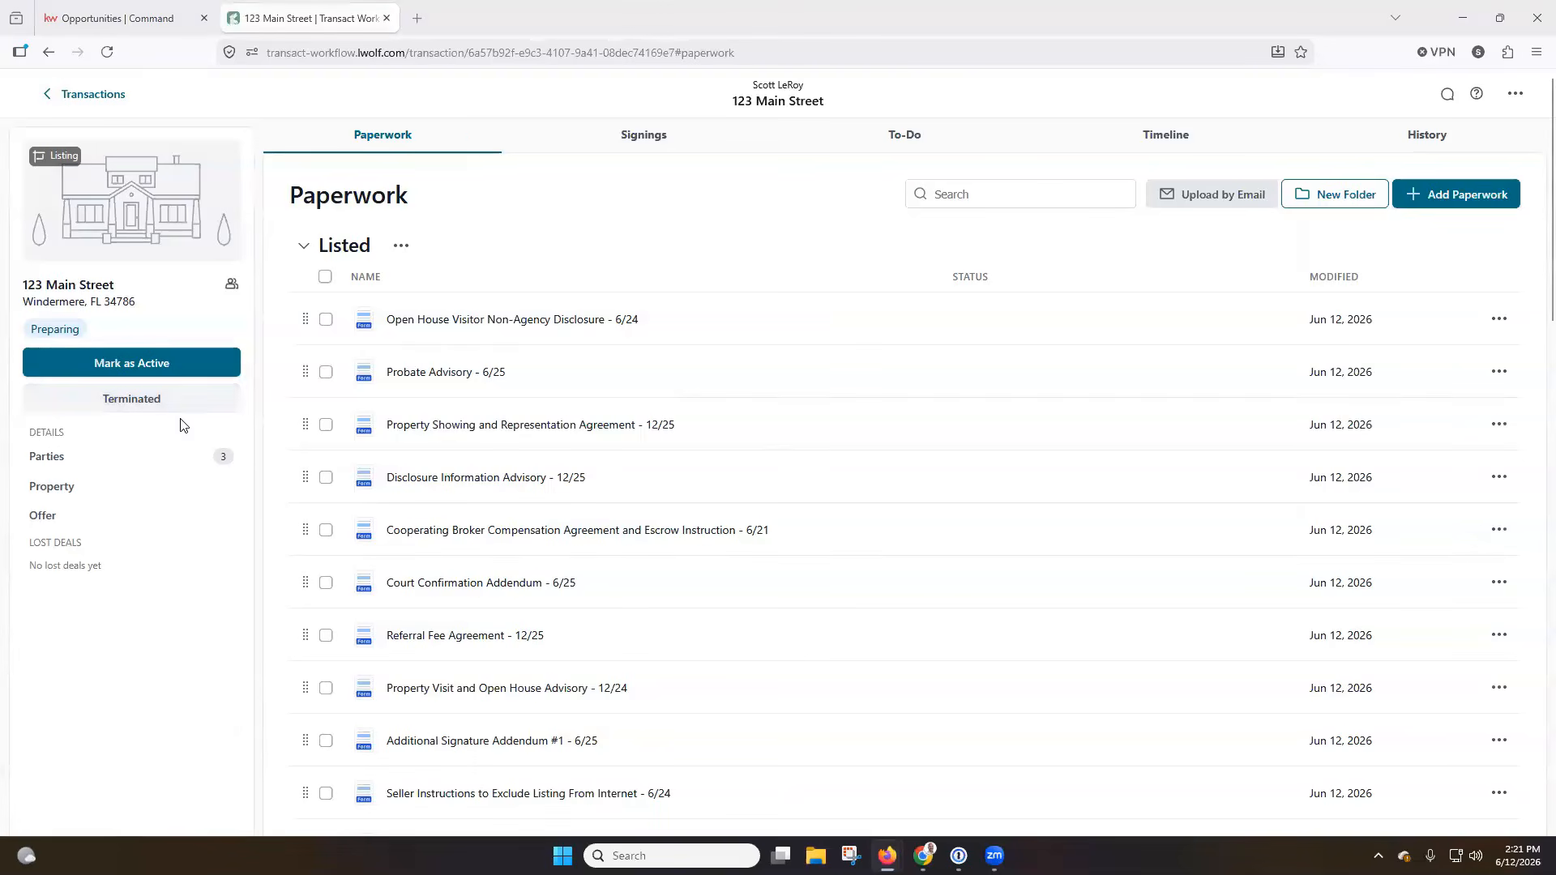
Examine the transaction's property details, including the property data import option, and its offer details.
left_click(90, 492)
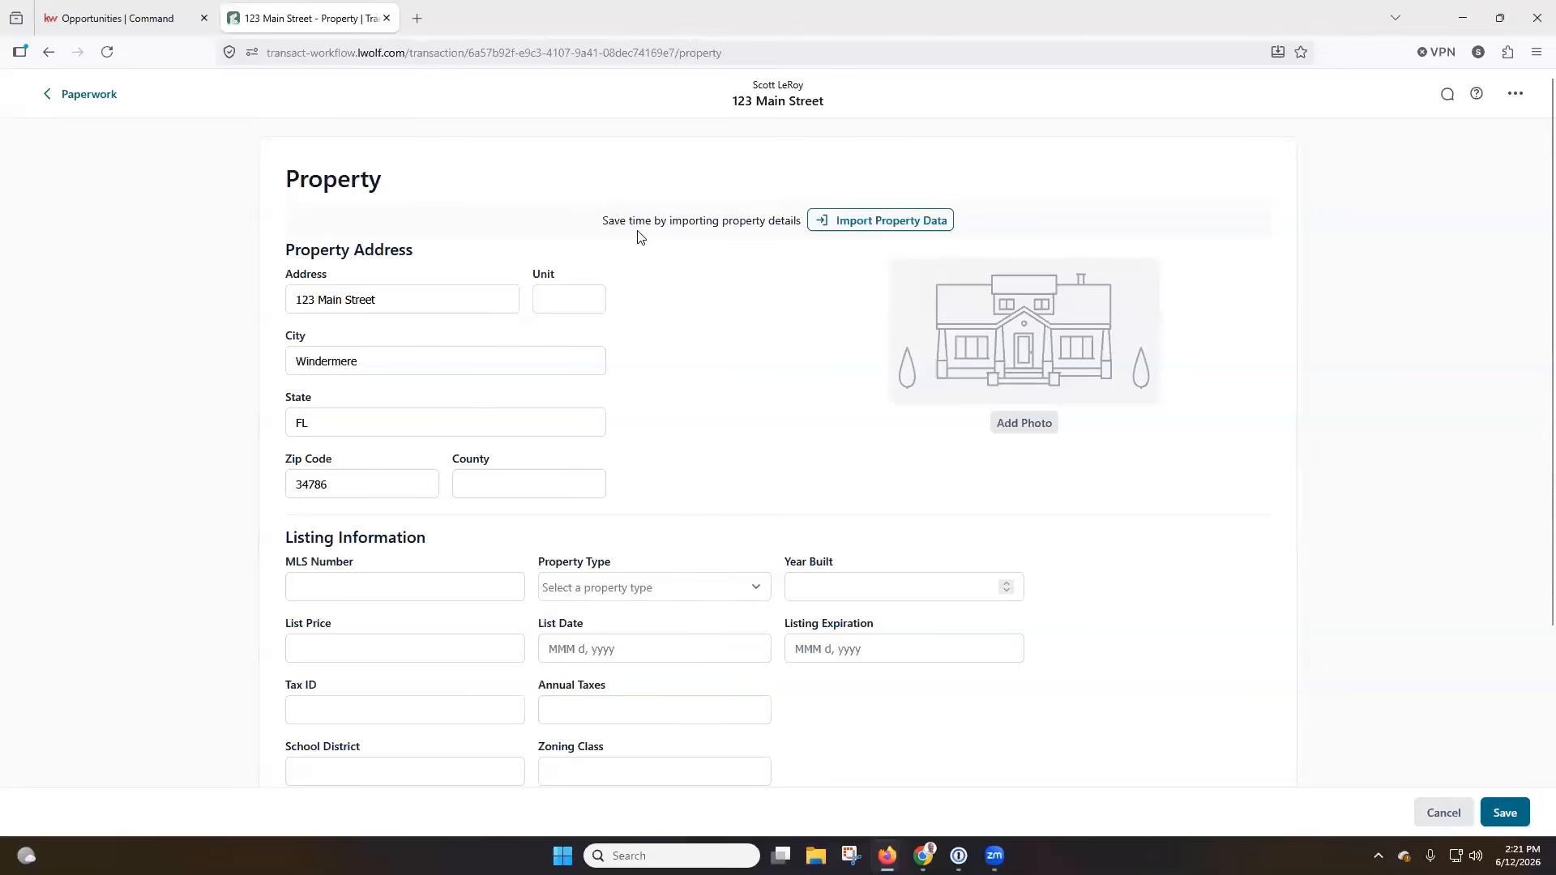
left_click(859, 227)
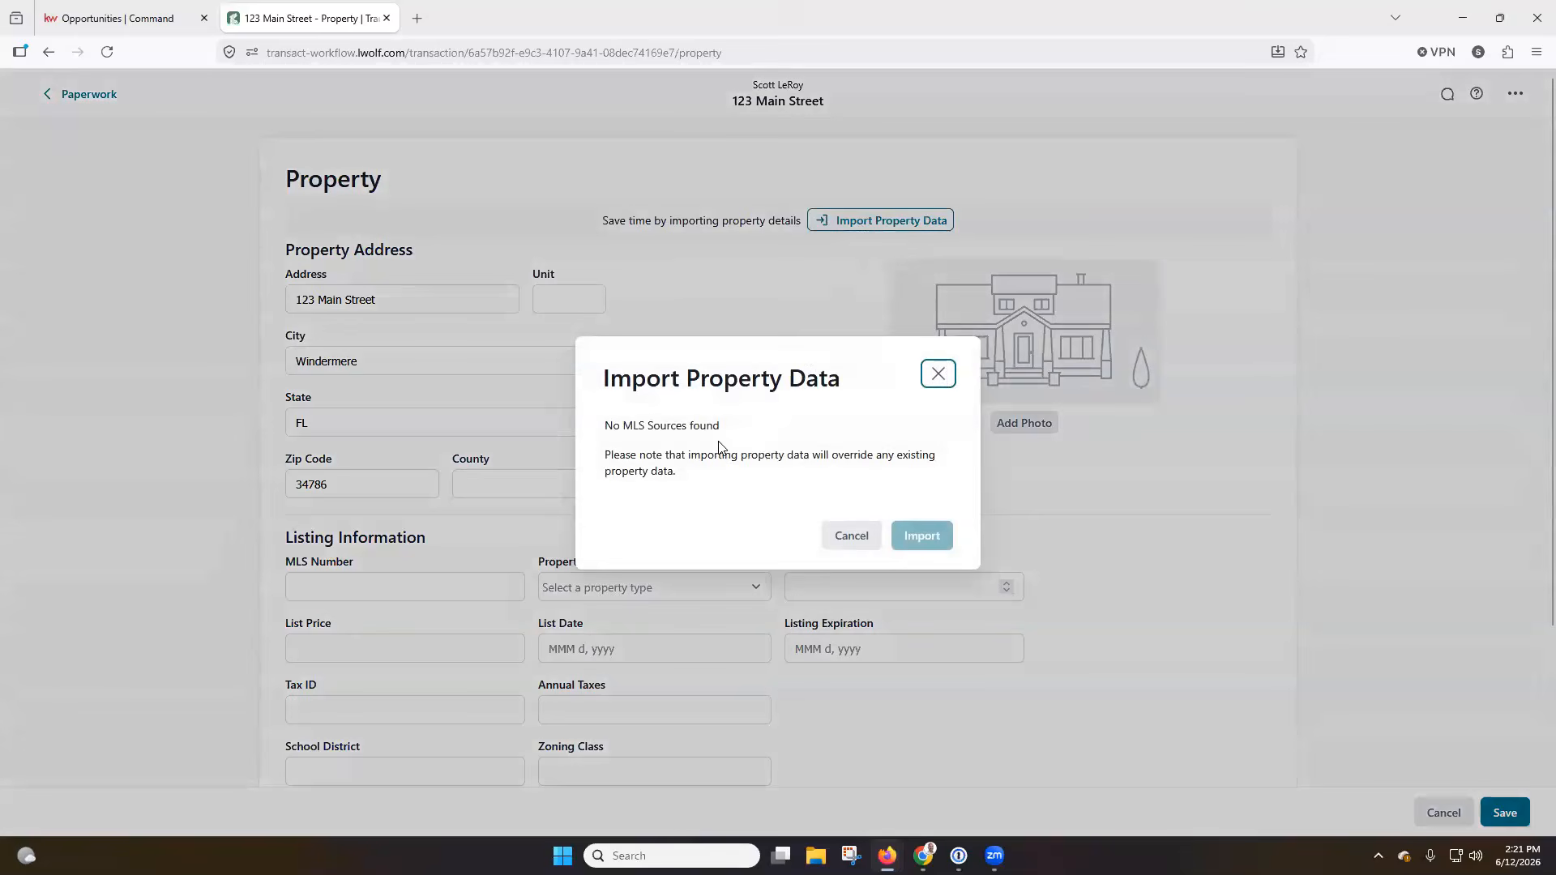
left_click(938, 374)
scroll(669, 441, "down", 2)
scroll(663, 413, "down", 2)
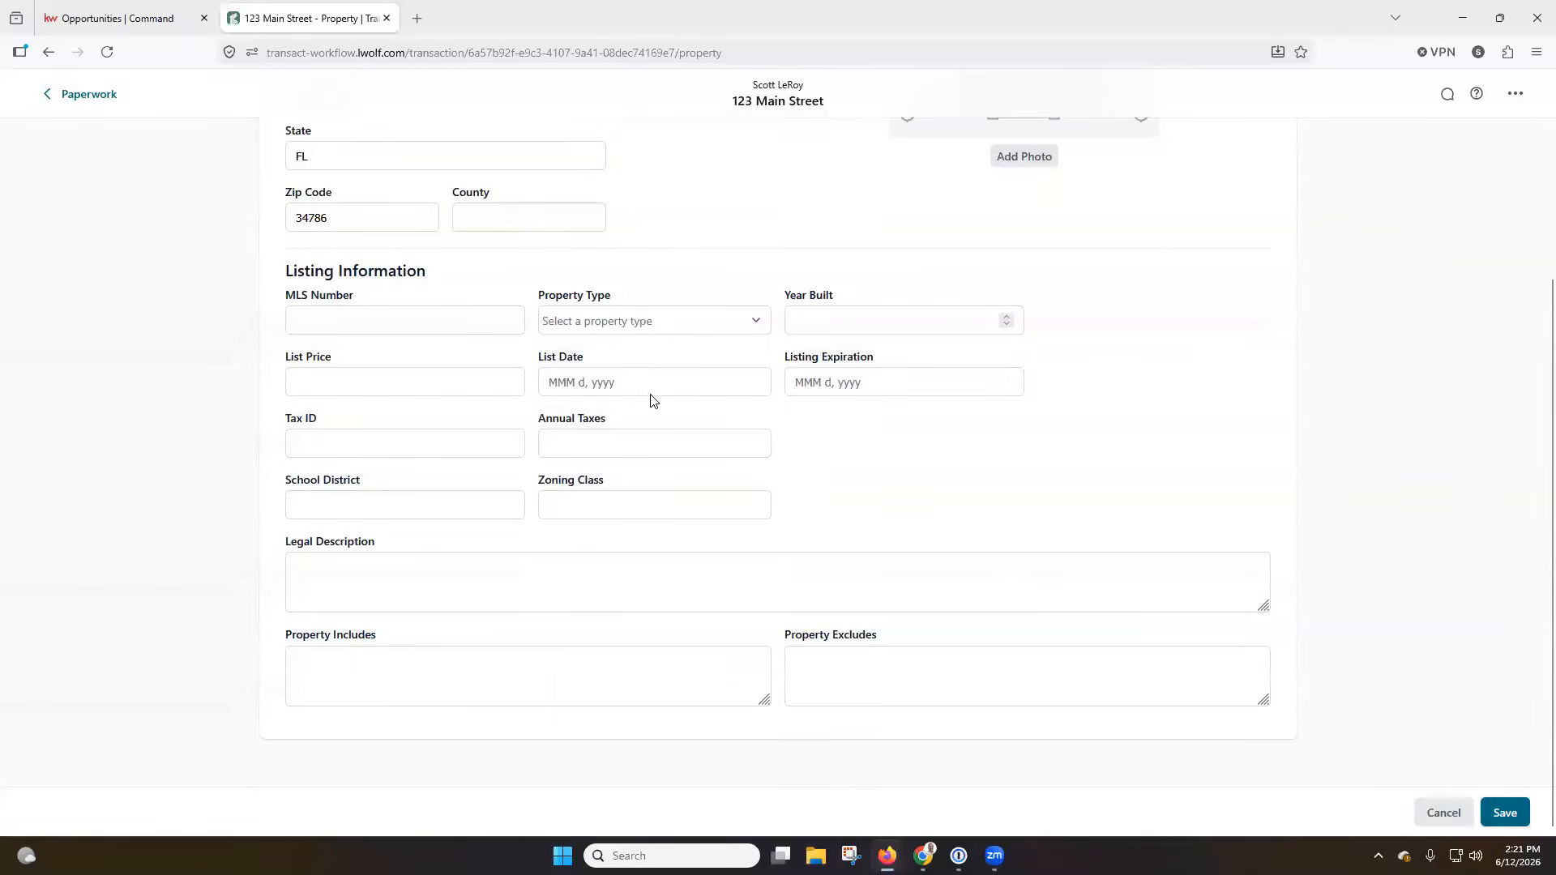
scroll(654, 392, "up", 4)
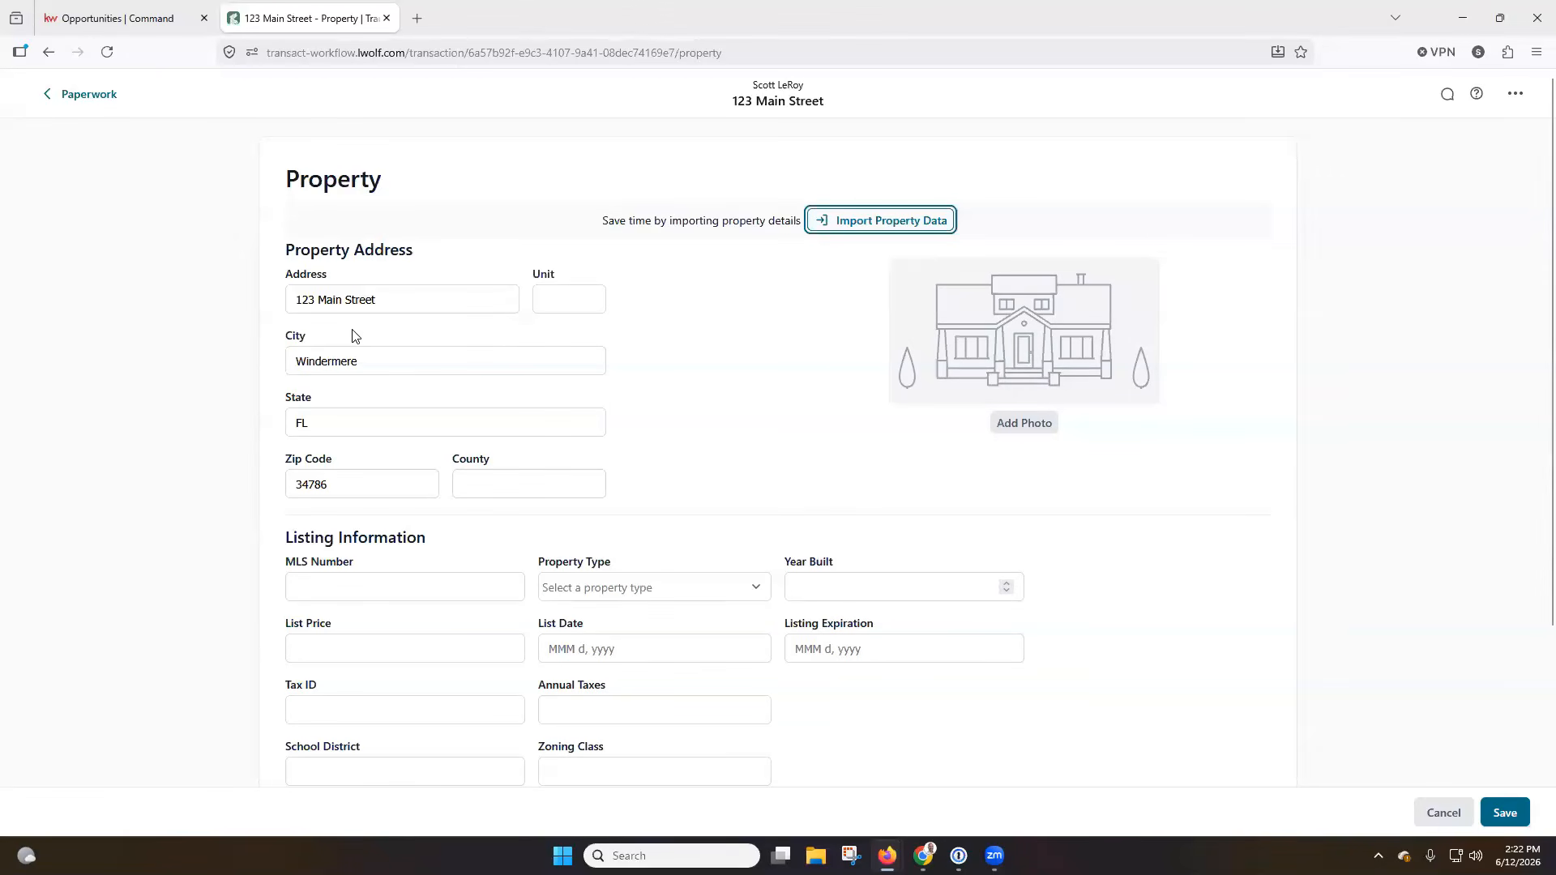
left_click(110, 103)
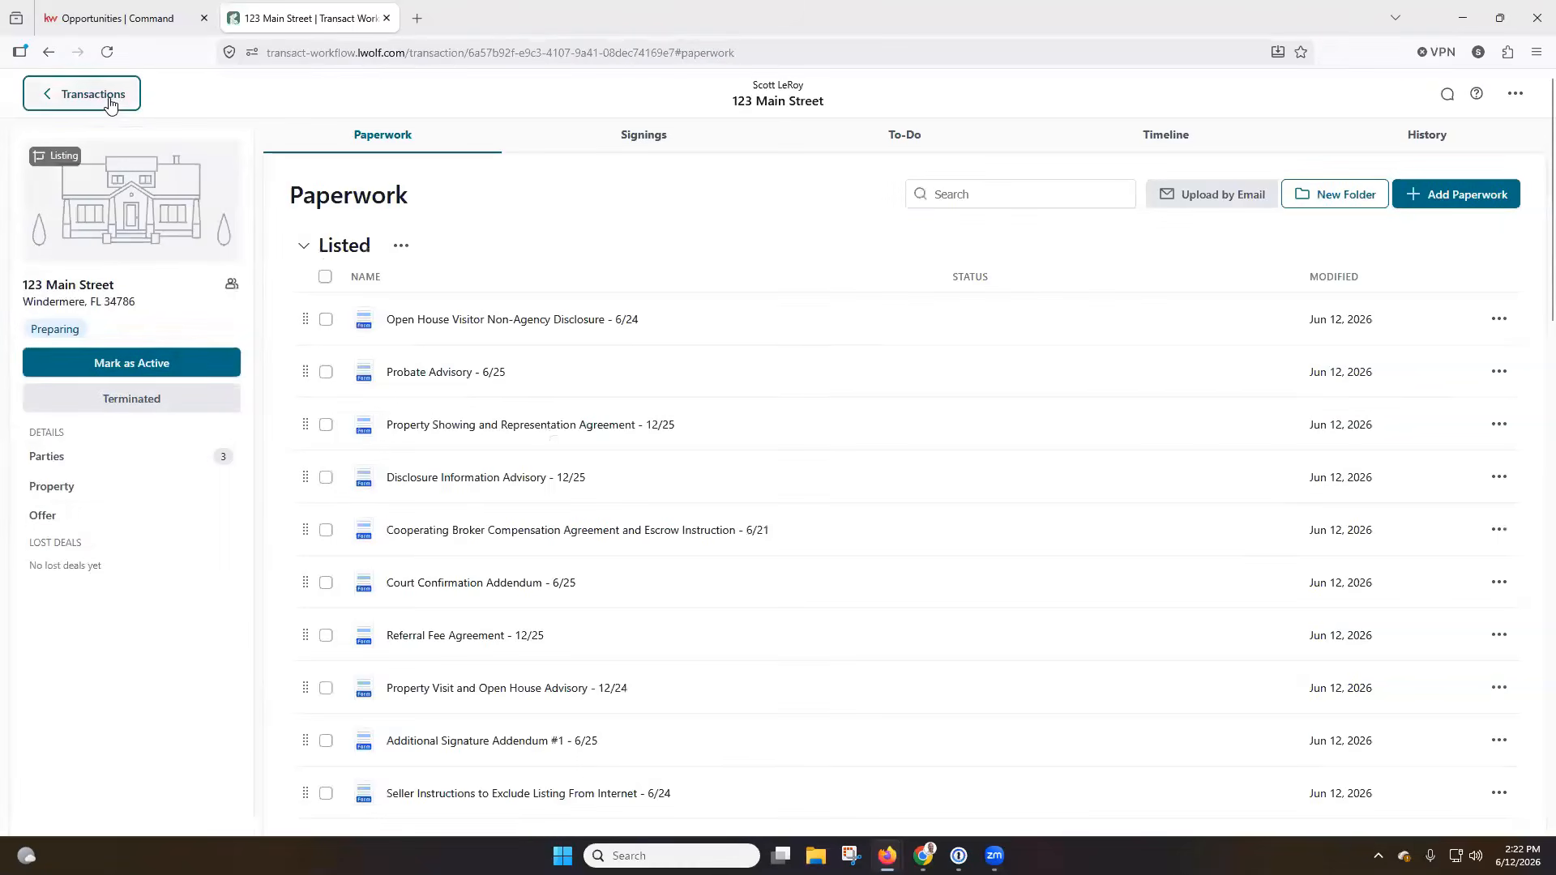
left_click(107, 519)
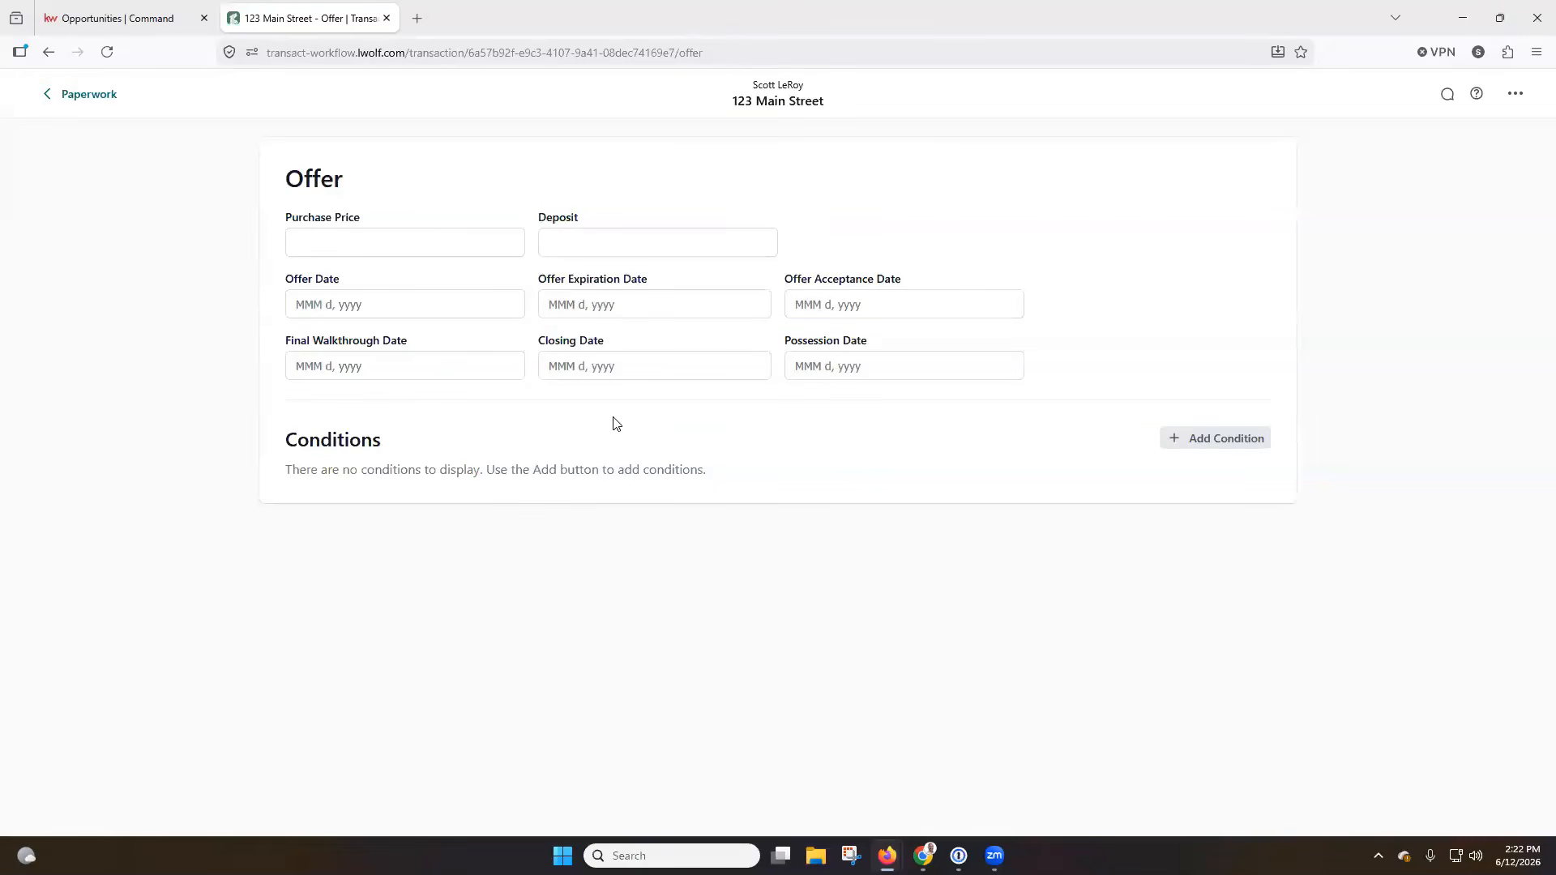
left_click(49, 95)
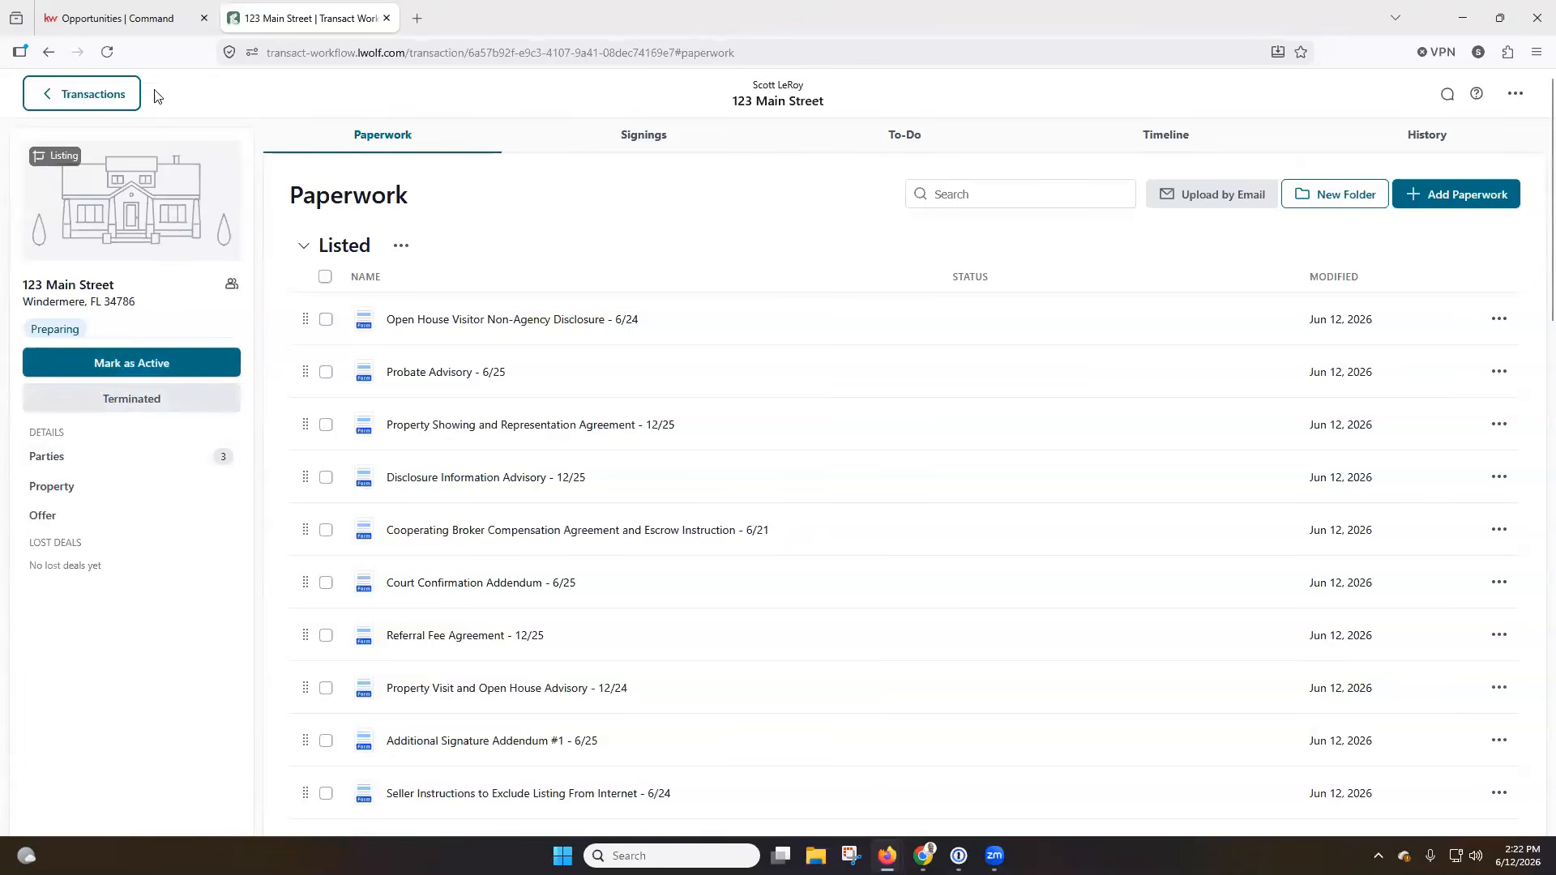
Look at the listing's documents in Command, then return to Transact and show the transaction's email address for document uploads.
left_click(150, 20)
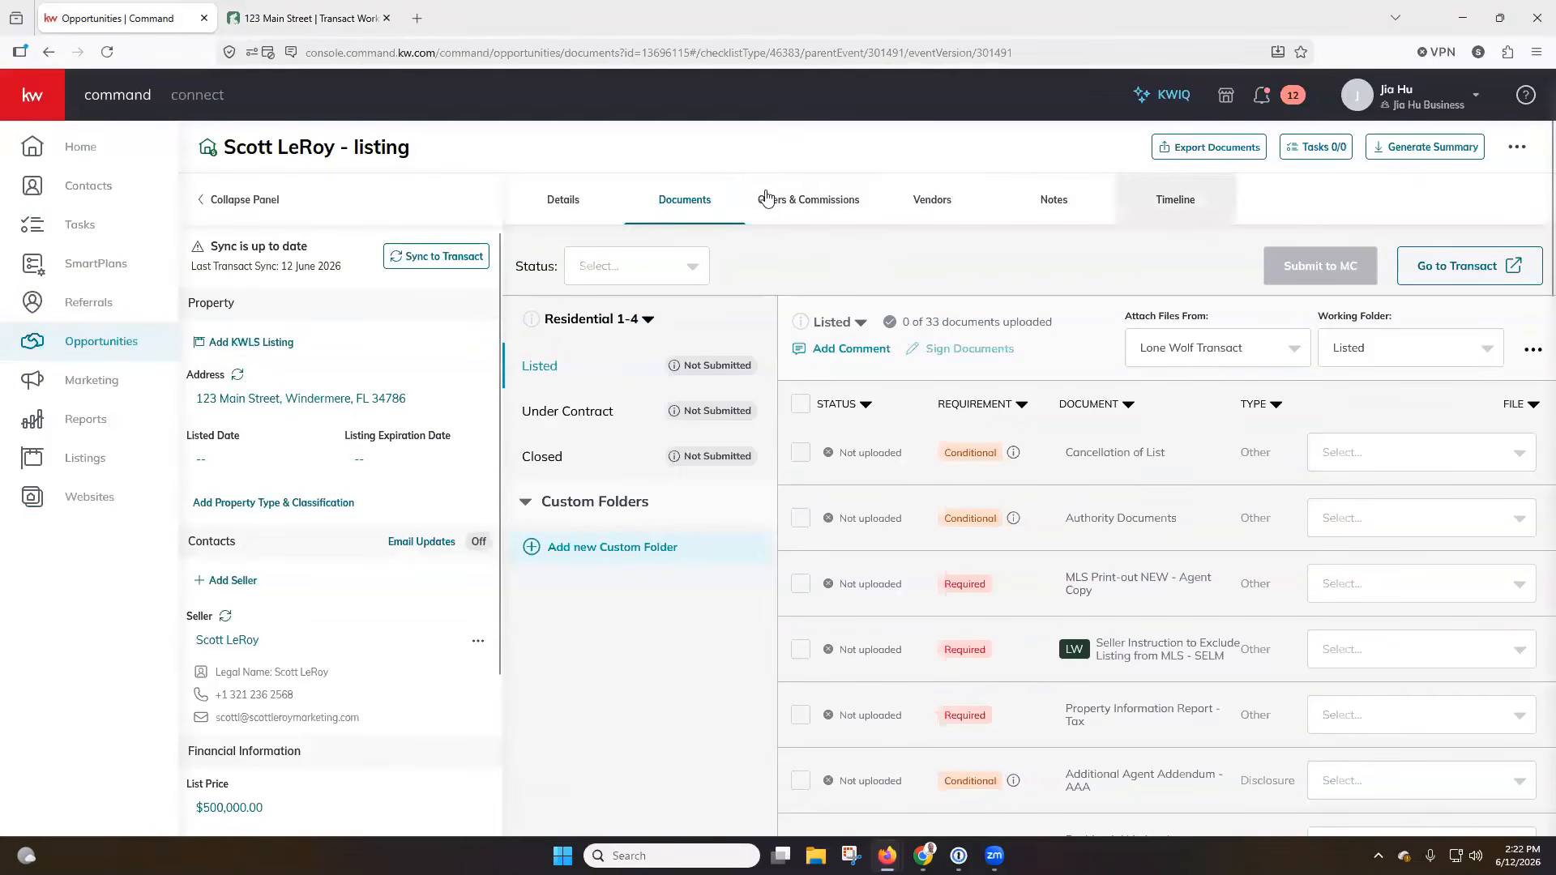
left_click(356, 18)
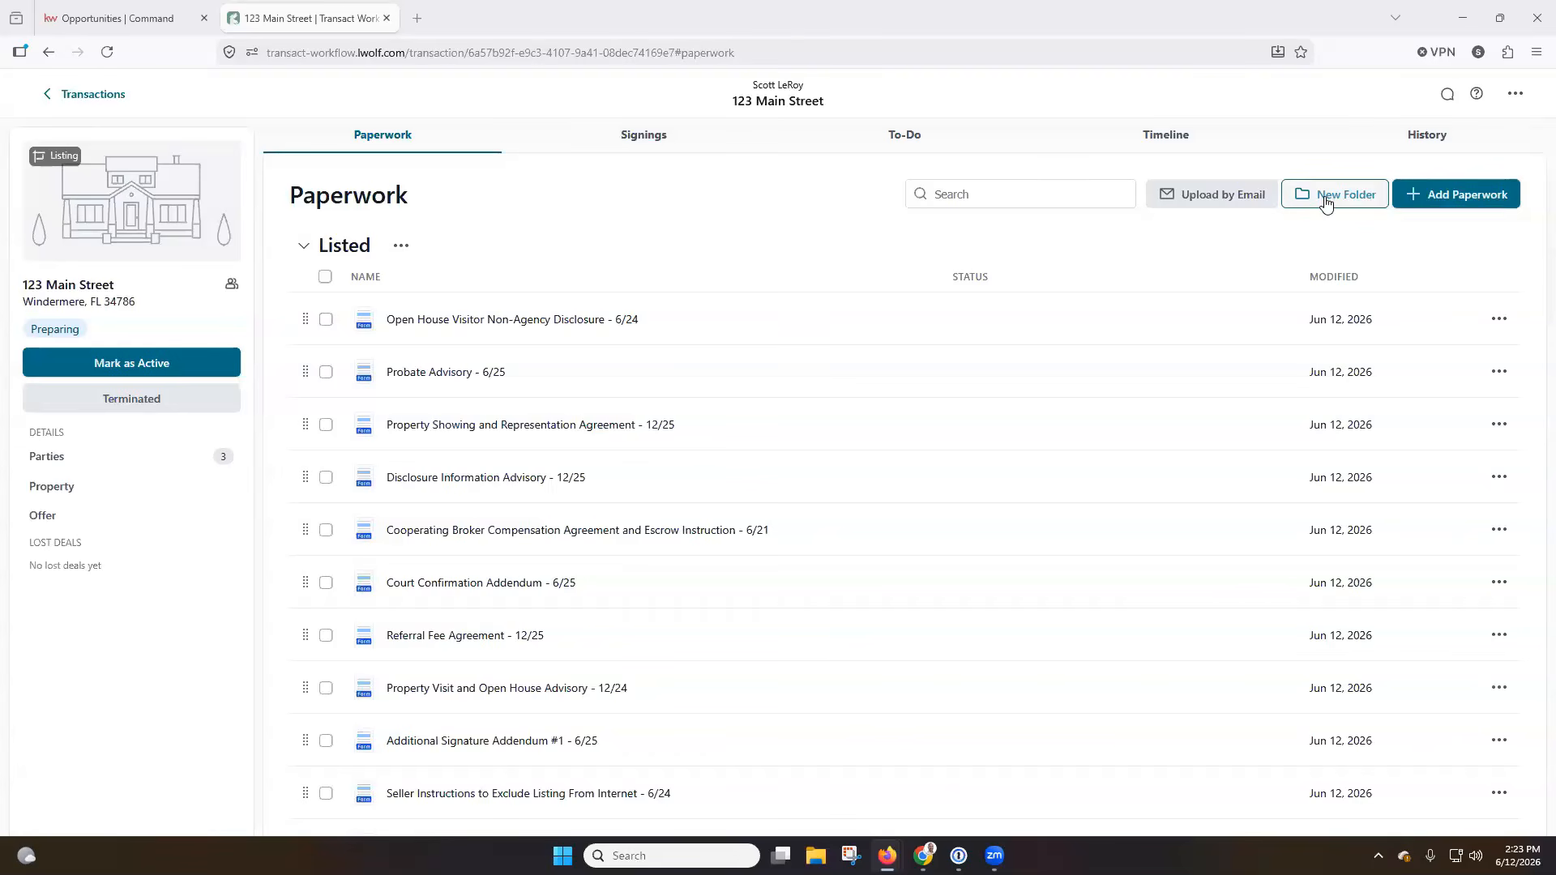
left_click(1229, 201)
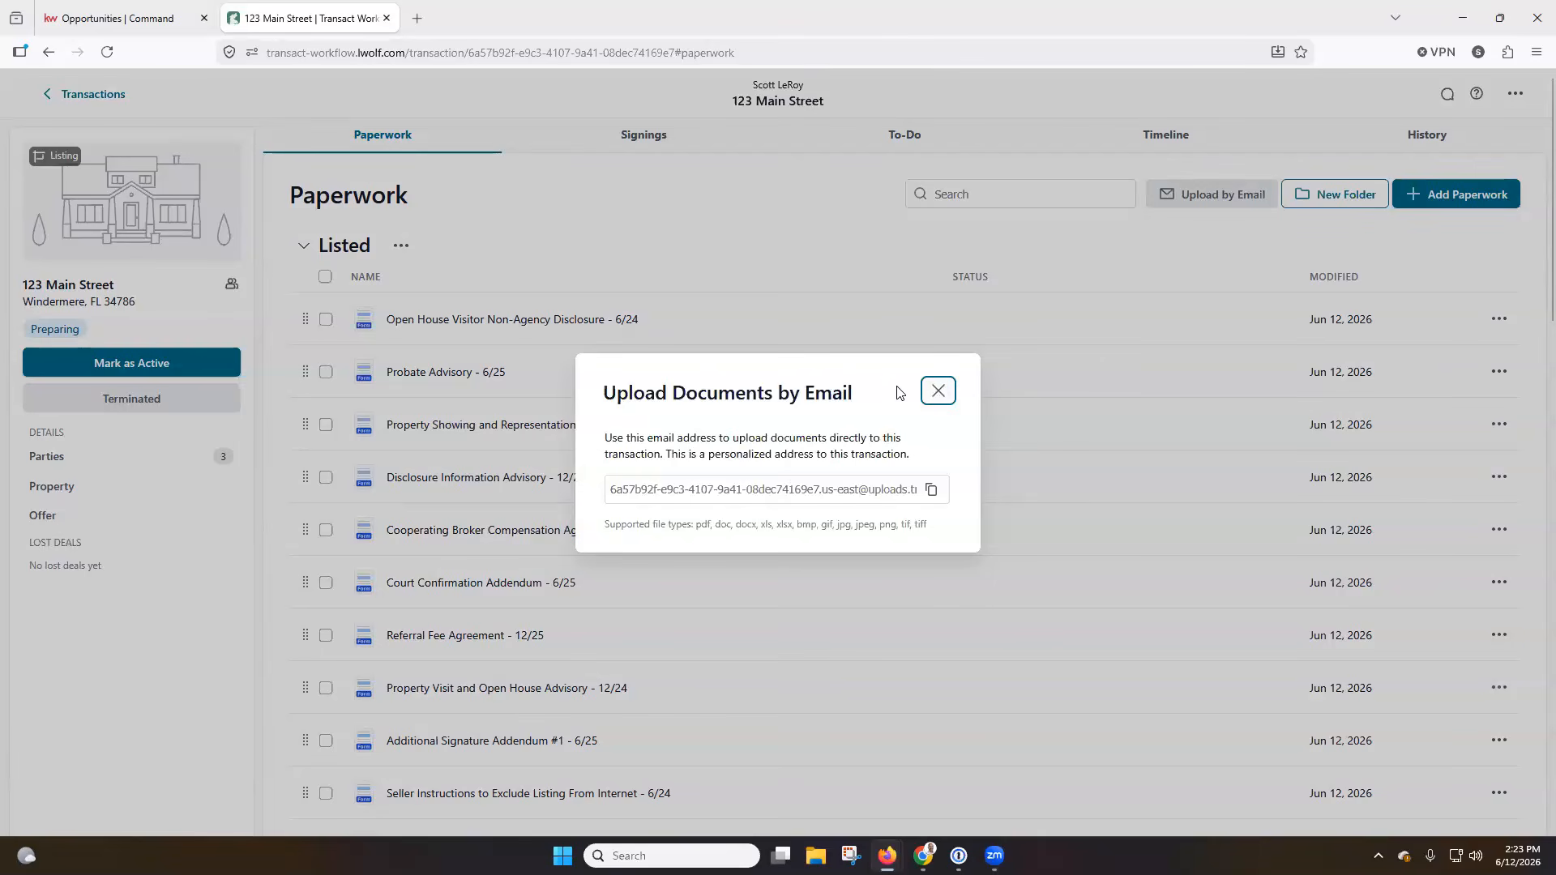
Close the upload email details, start adding paperwork, and choose the California Association of REALTORS form library.
left_click(938, 393)
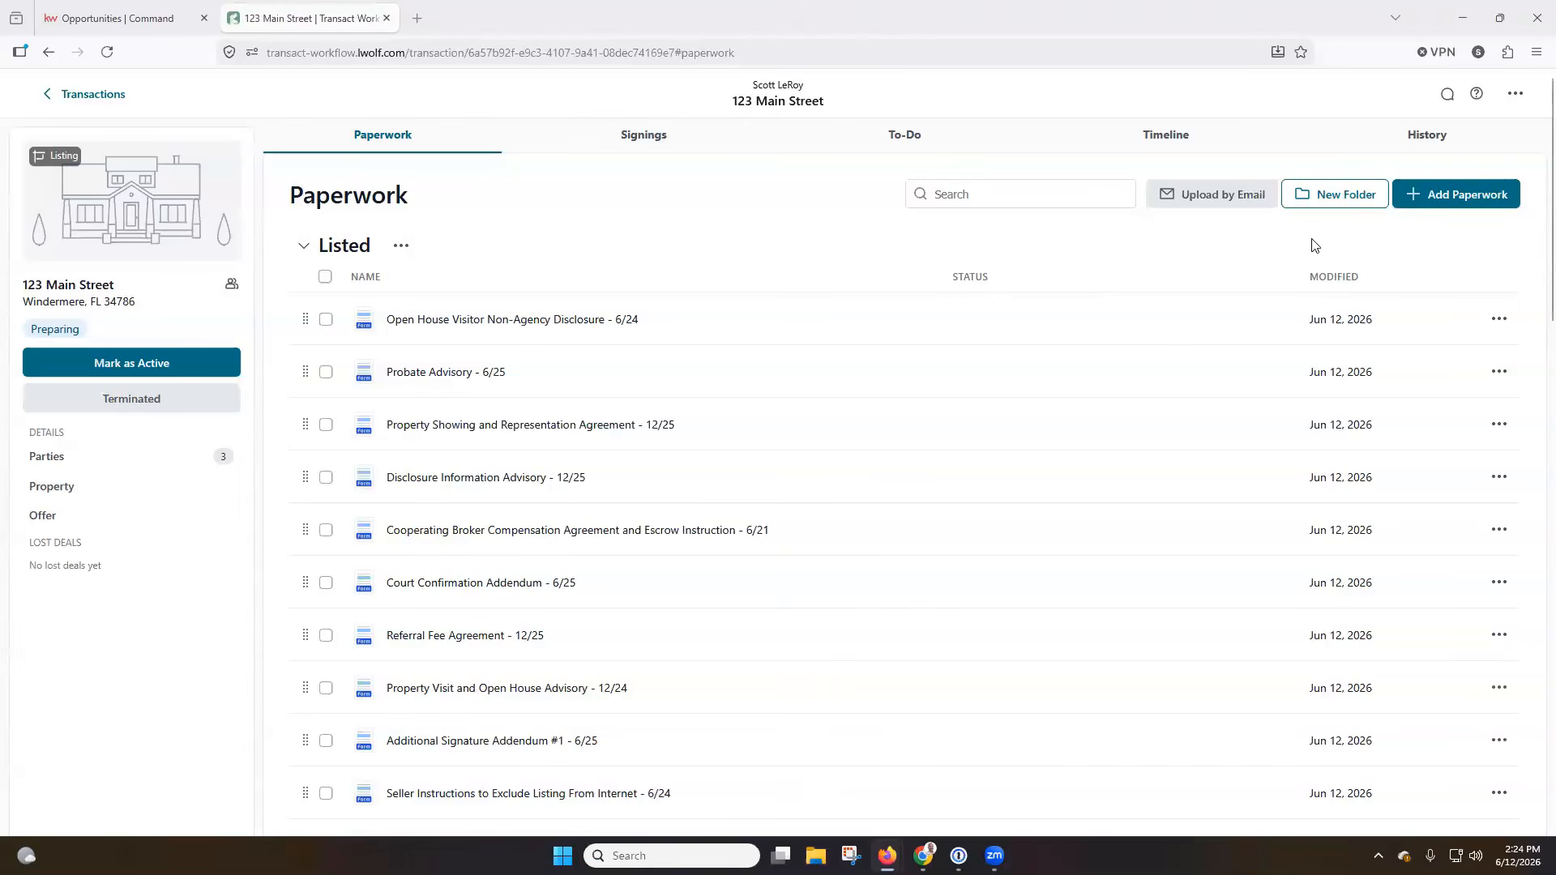
left_click(1455, 206)
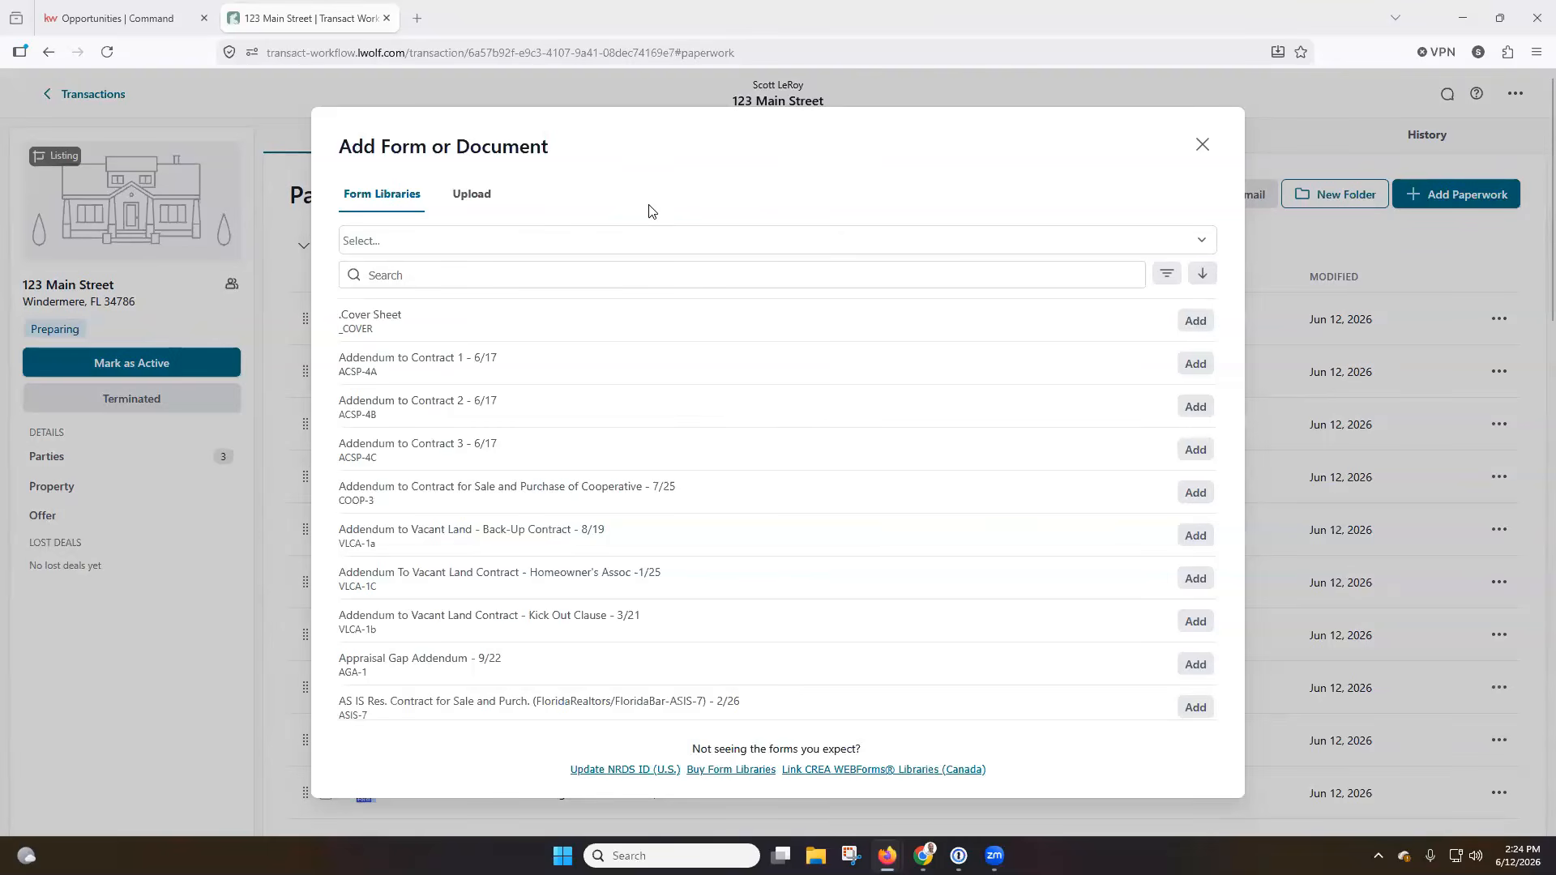
left_click(695, 246)
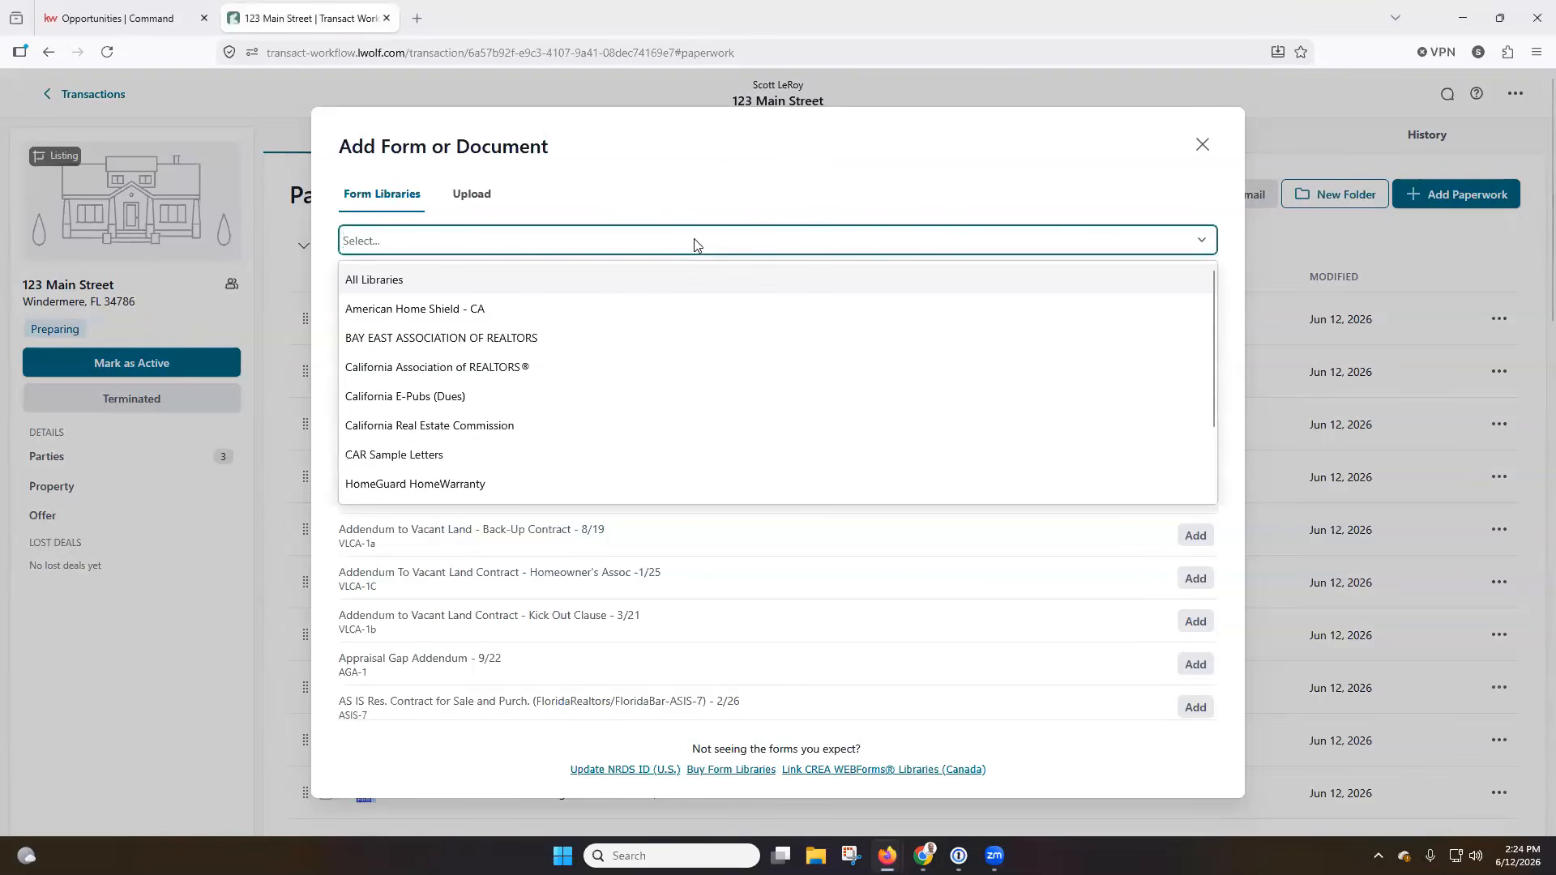
scroll(624, 303, "down", 2)
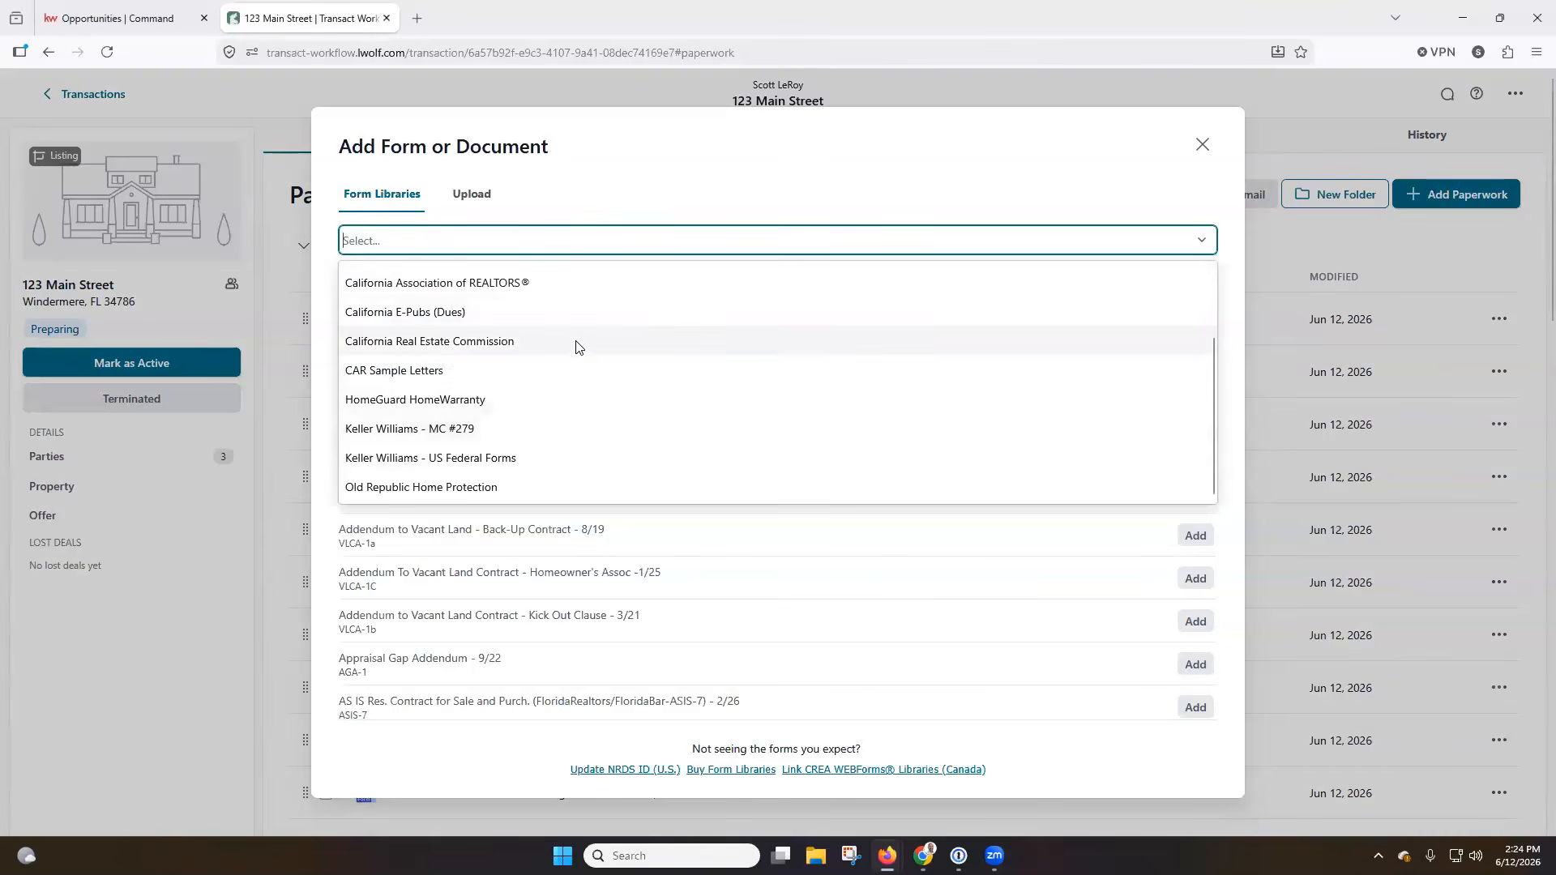
left_click(526, 293)
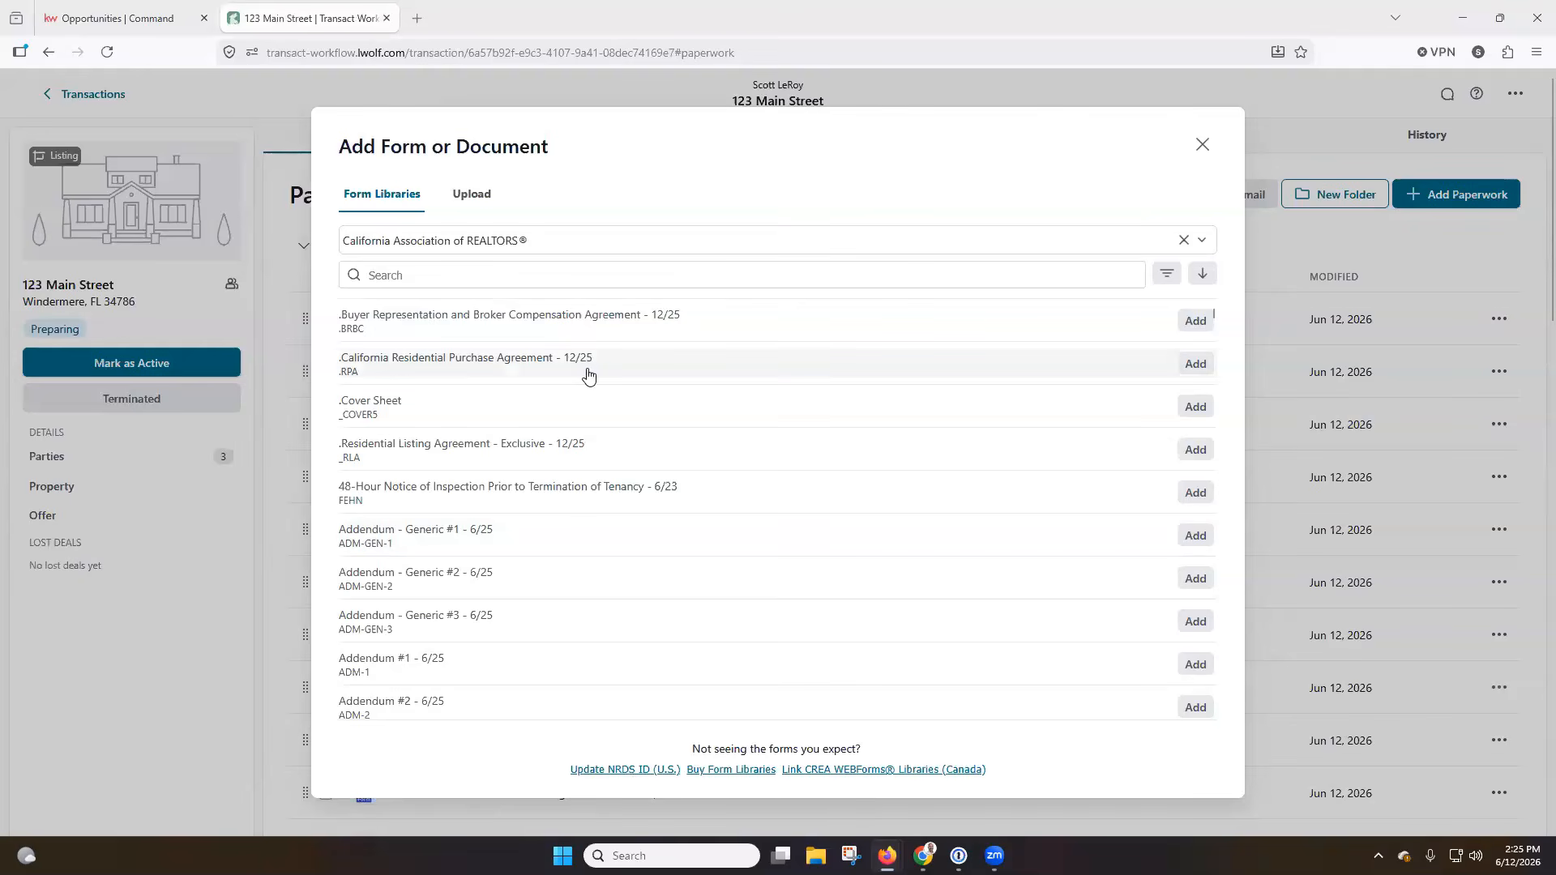
Search the form library for "seller" and add the Estimated Compensation Costs for Seller - 12/24 form to the transaction.
left_click(534, 274)
type("seller")
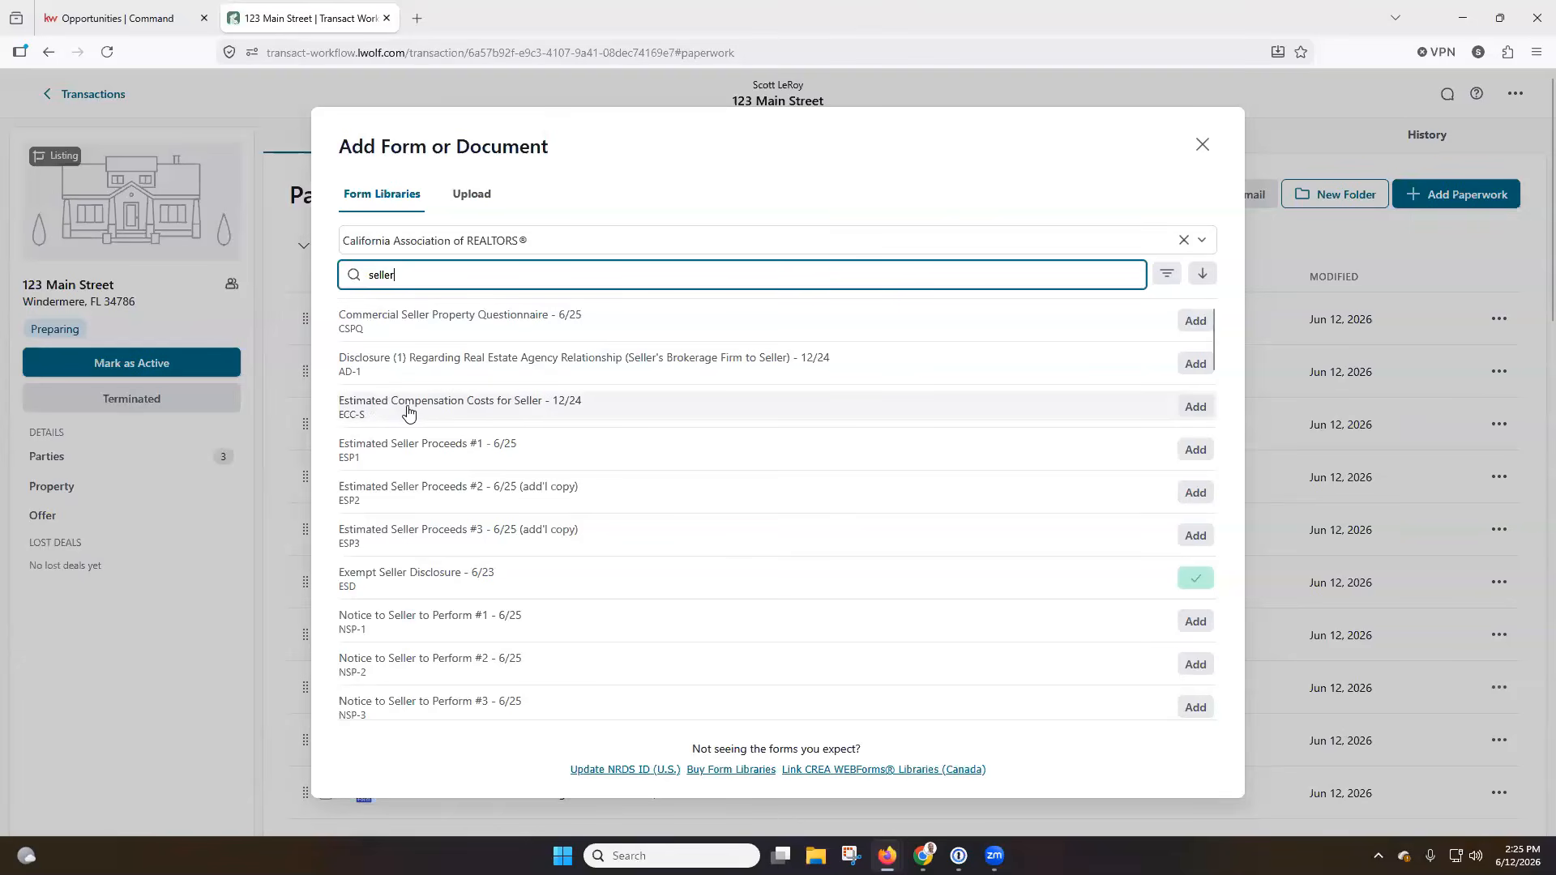
left_click(1189, 413)
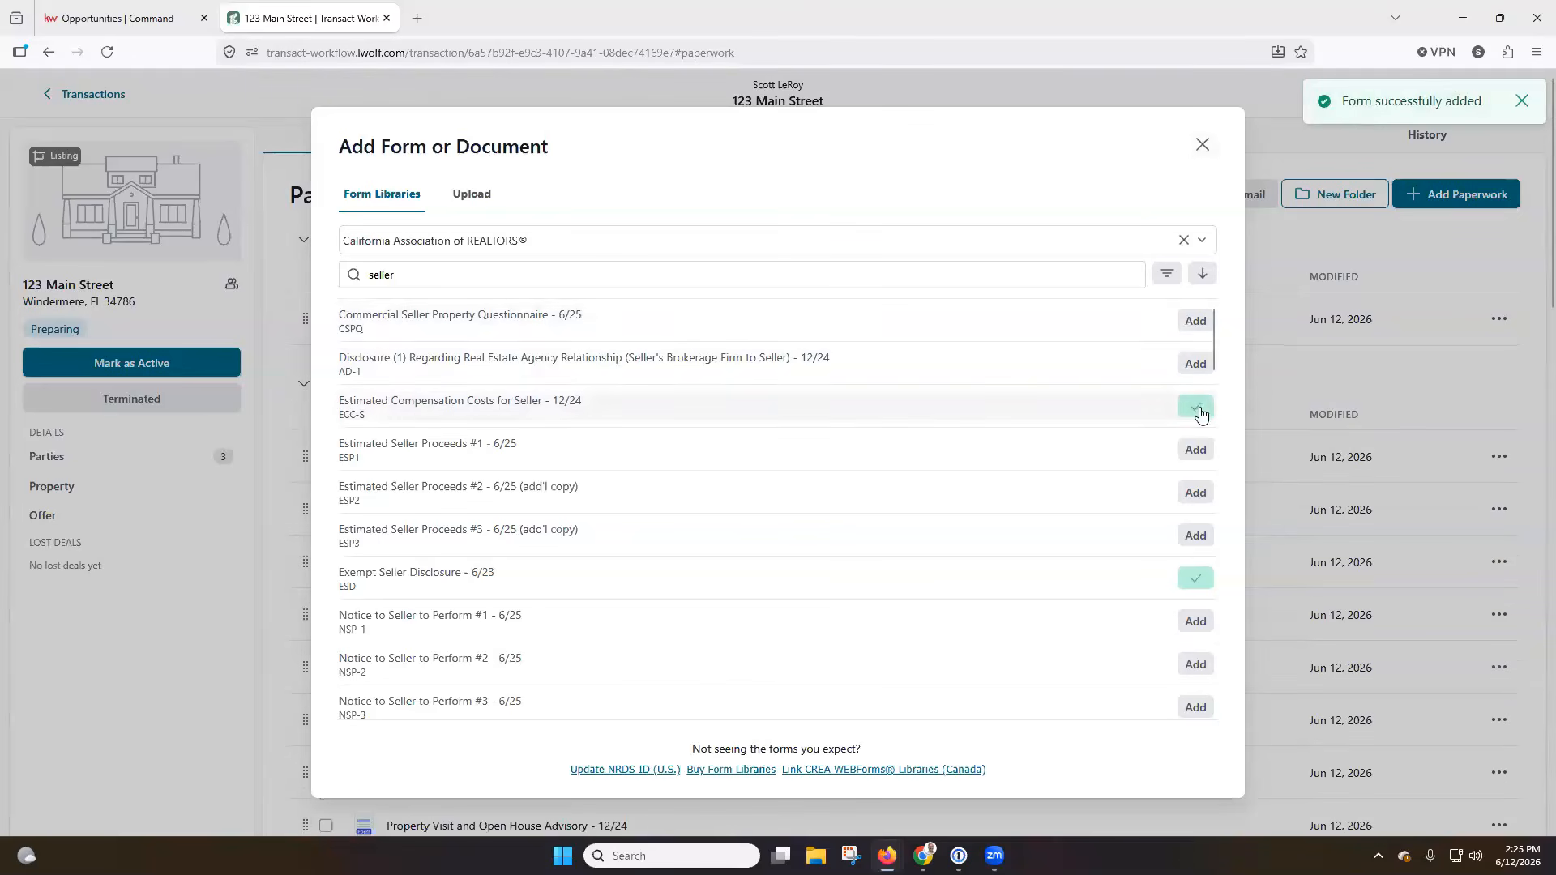
left_click(1202, 144)
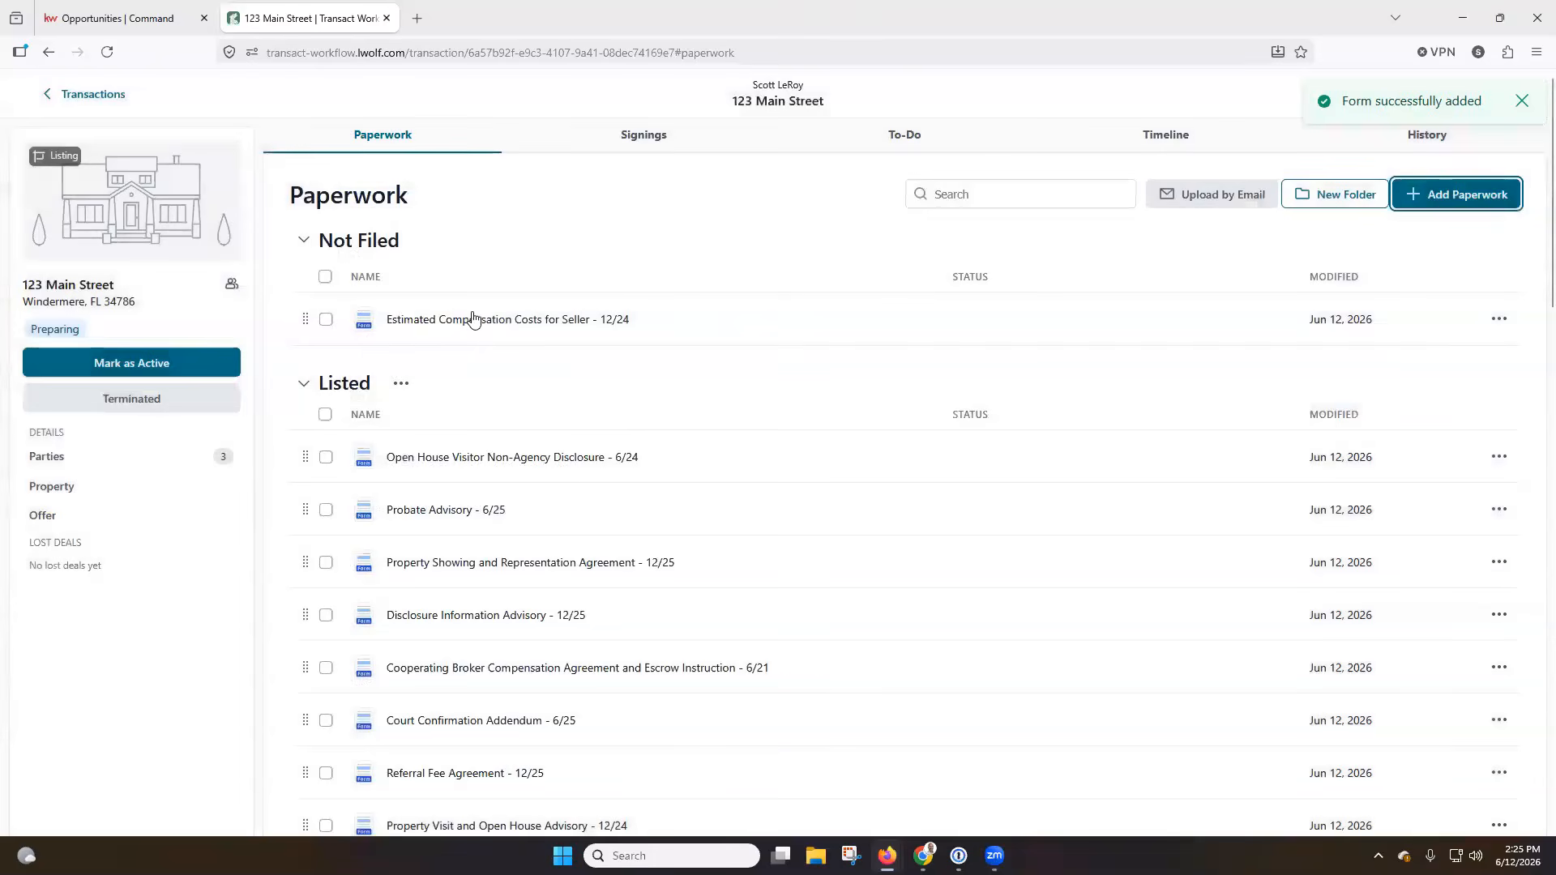
Move the Estimated Compensation Costs for Seller form from Not Filed to the beginning of the Listed folder.
left_click(361, 246)
left_click(366, 246)
left_click(385, 249)
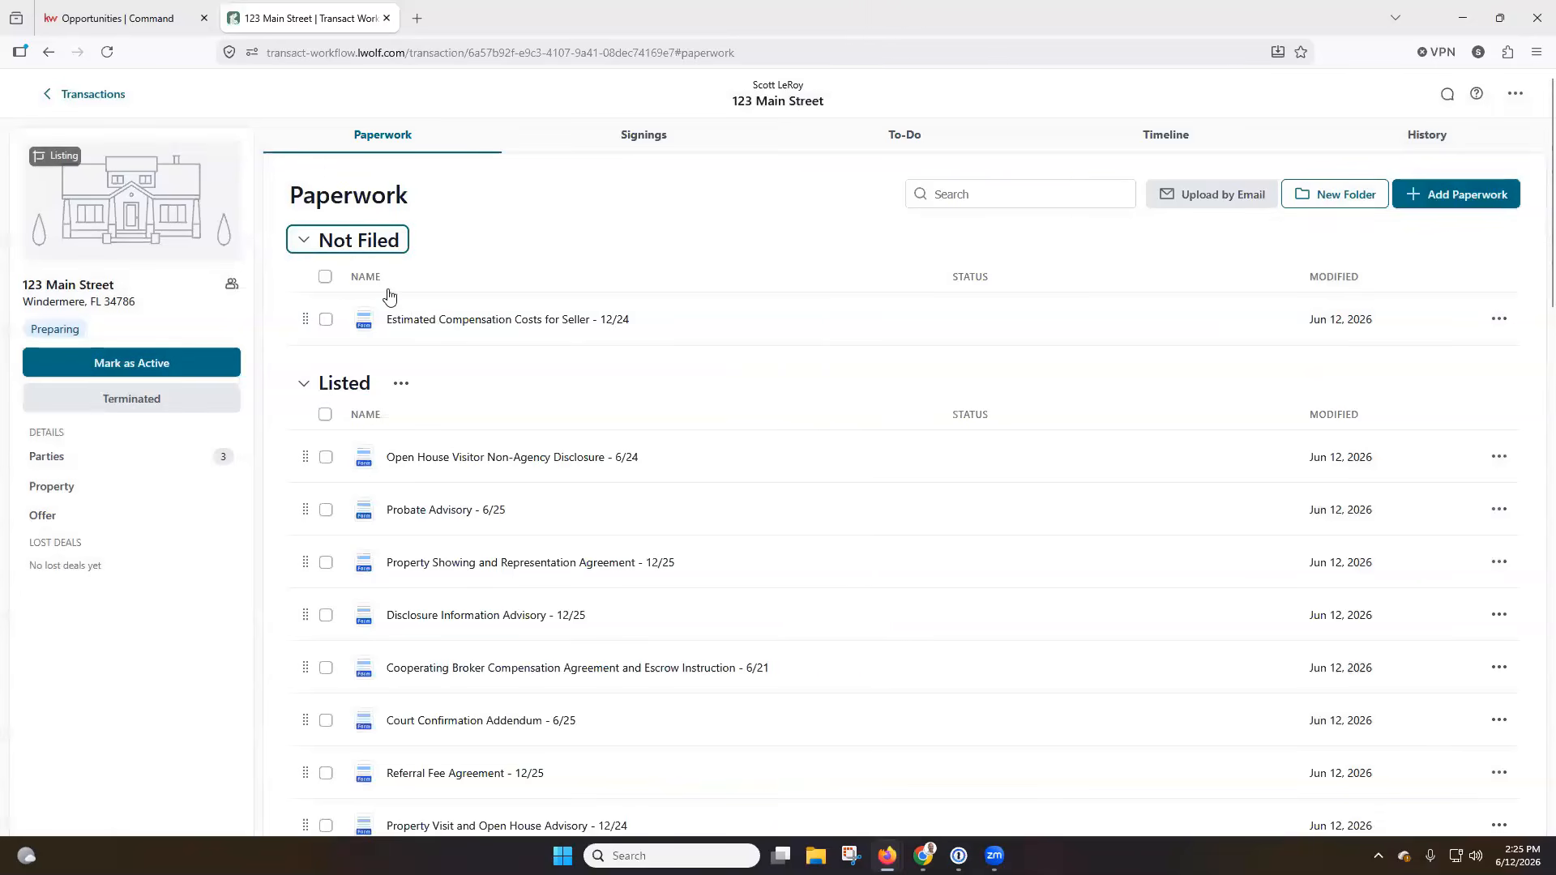
mouse_move(307, 318)
left_mouse_down()
mouse_move(299, 462)
mouse_move(300, 324)
left_mouse_up()
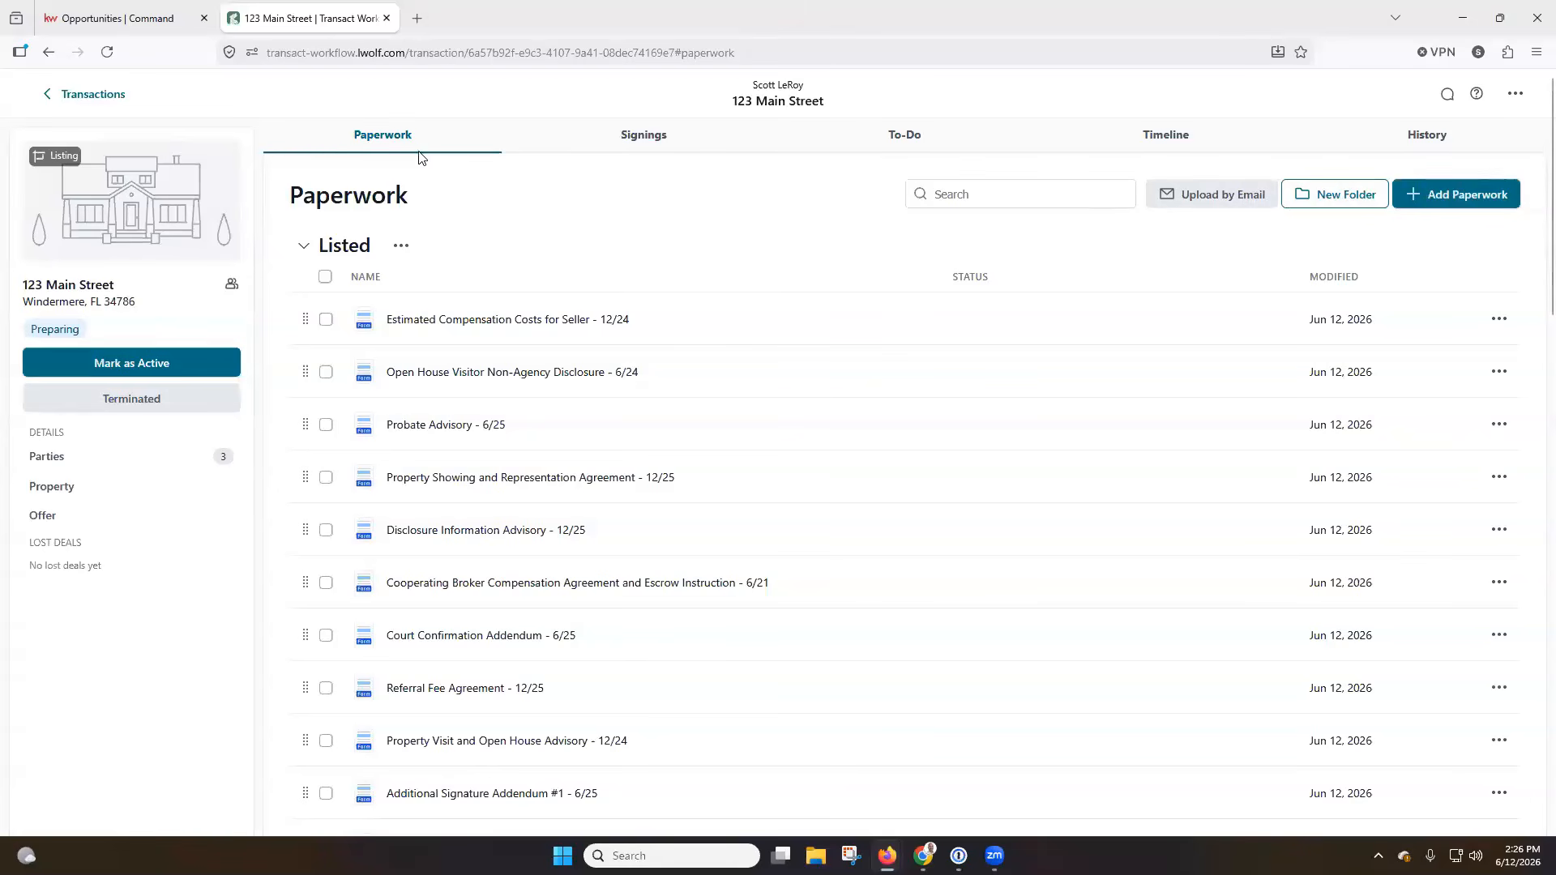
View the transaction's signings.
left_click(644, 145)
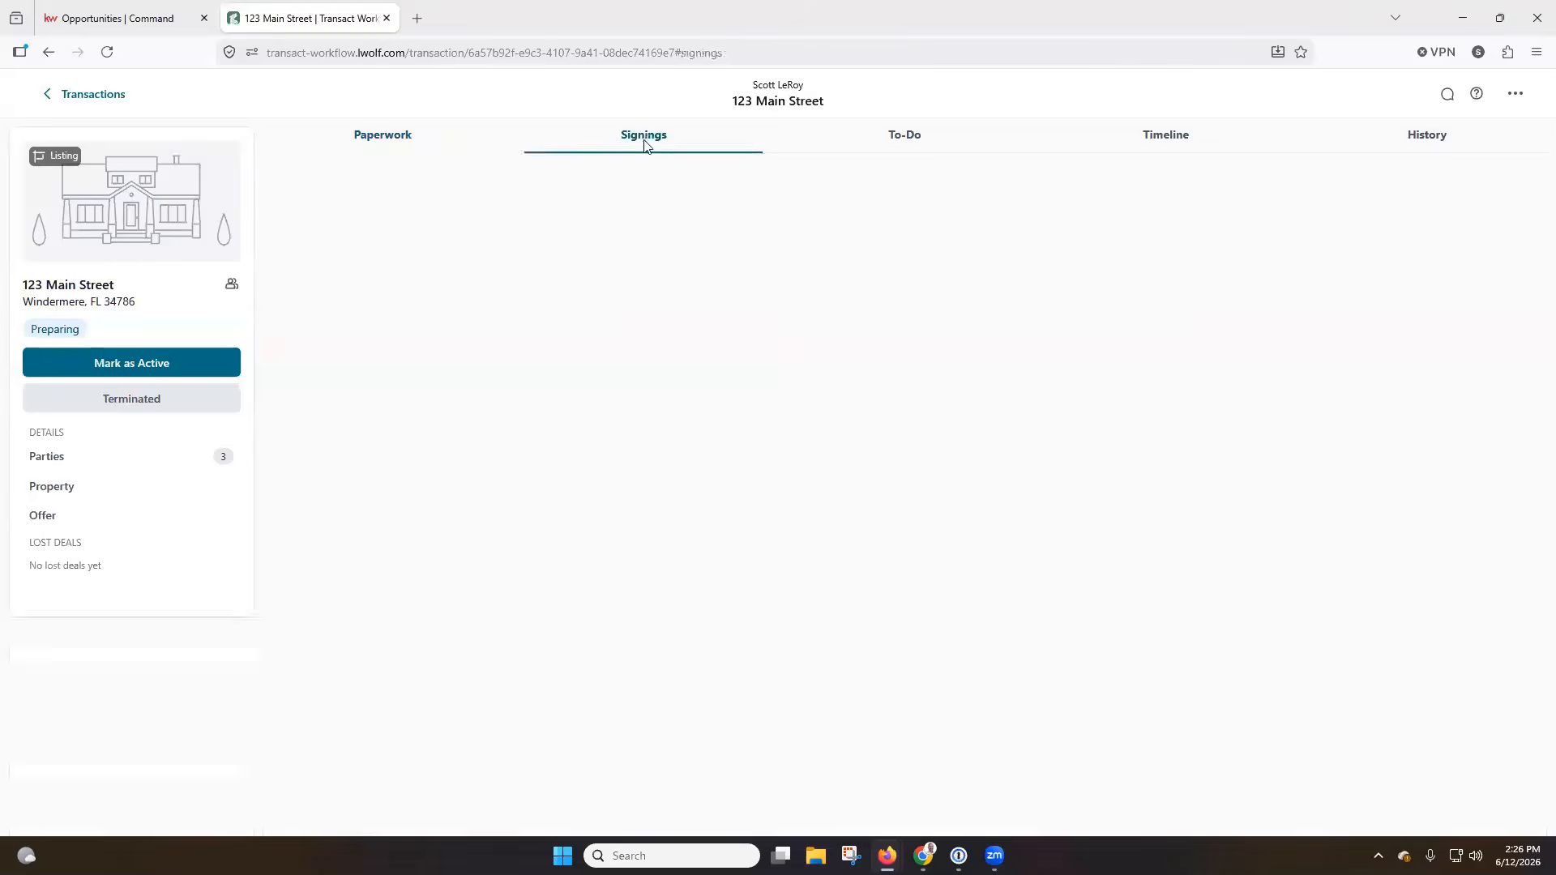
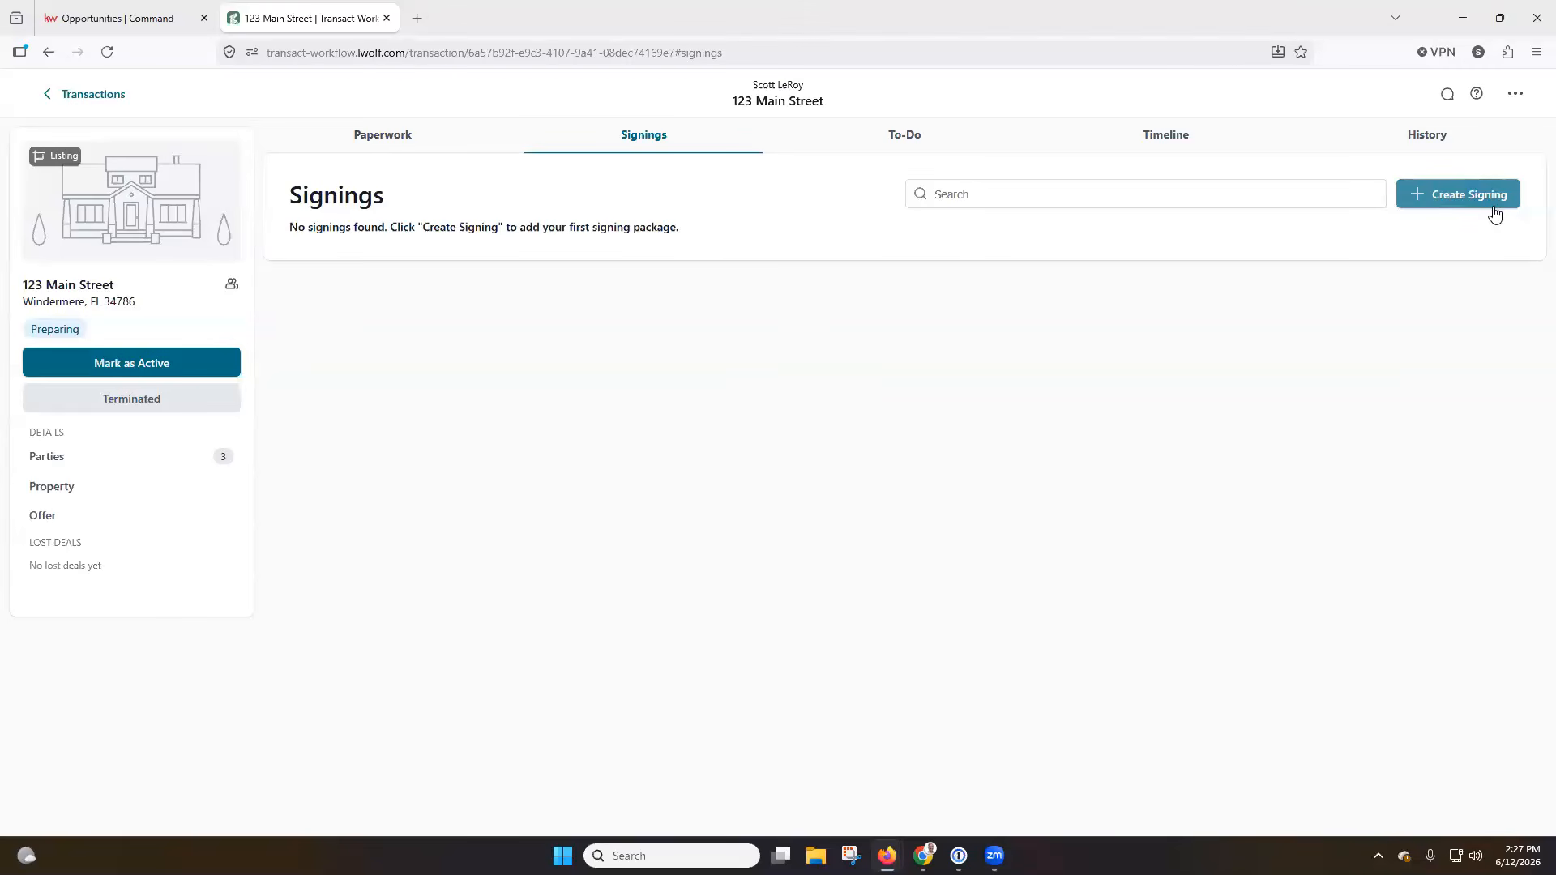
Create a to-do list for the transaction, named with the property's street address followed by "Seller Items To Complete".
left_click(901, 139)
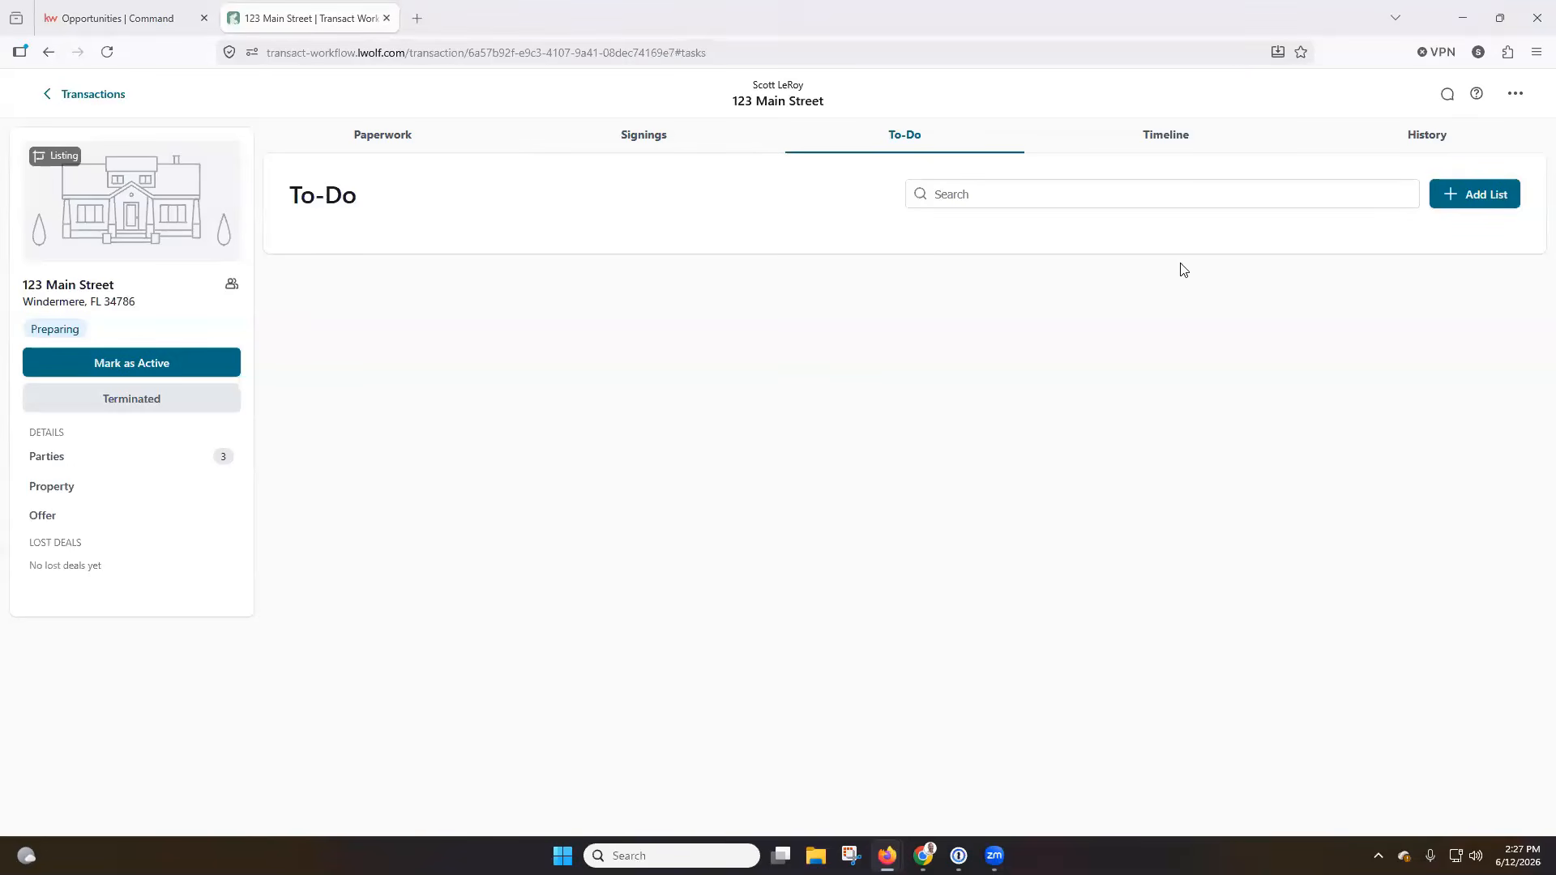
left_click(1467, 202)
left_click(767, 459)
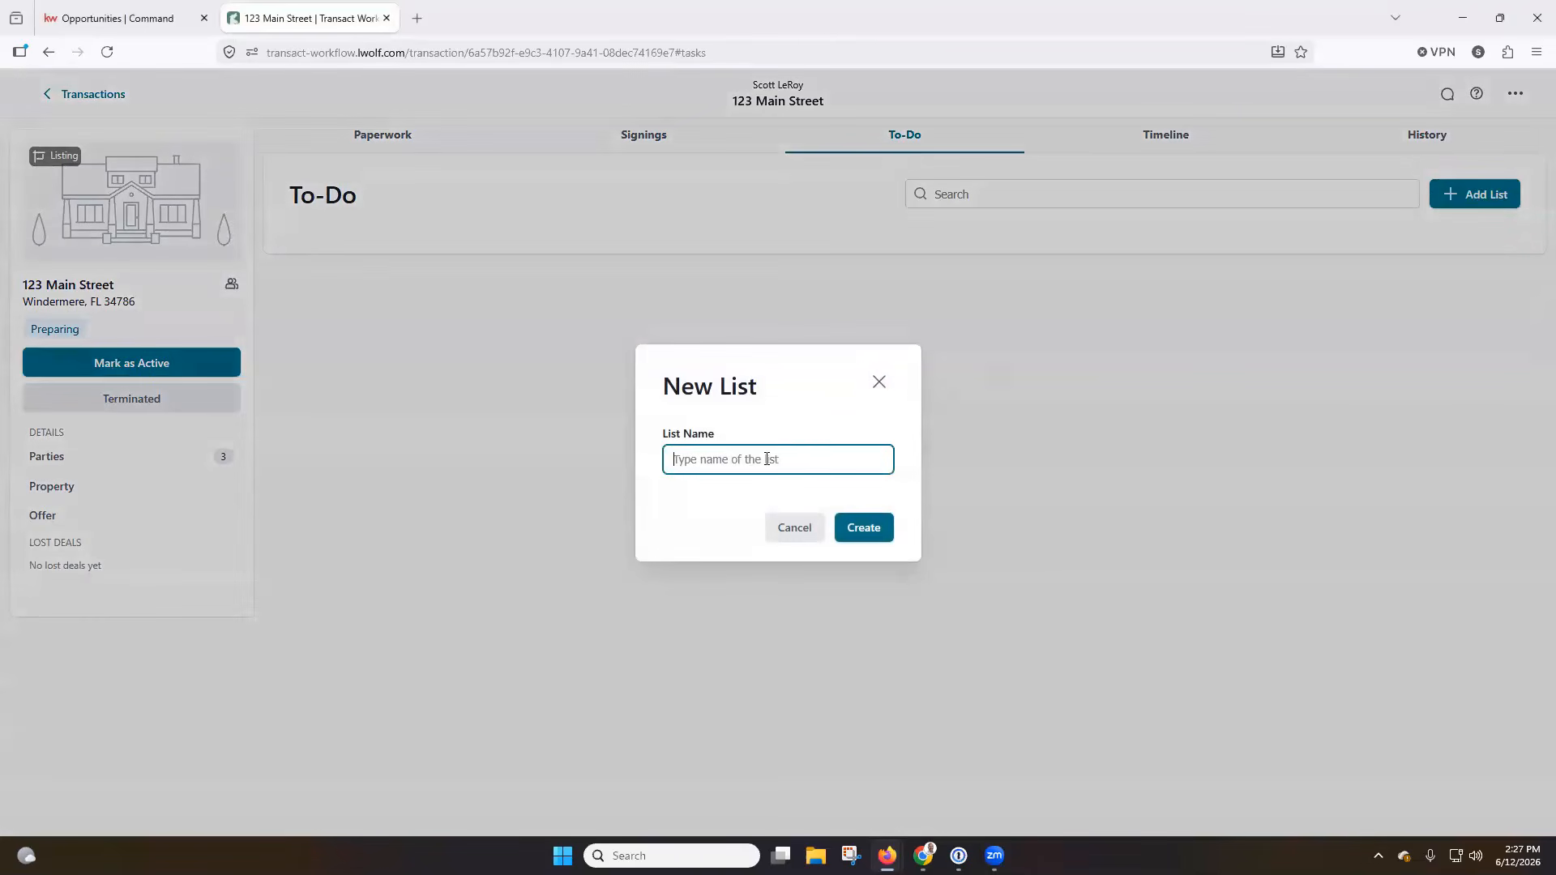
type("123 Main Ste")
type("ret Seller Items To Complete")
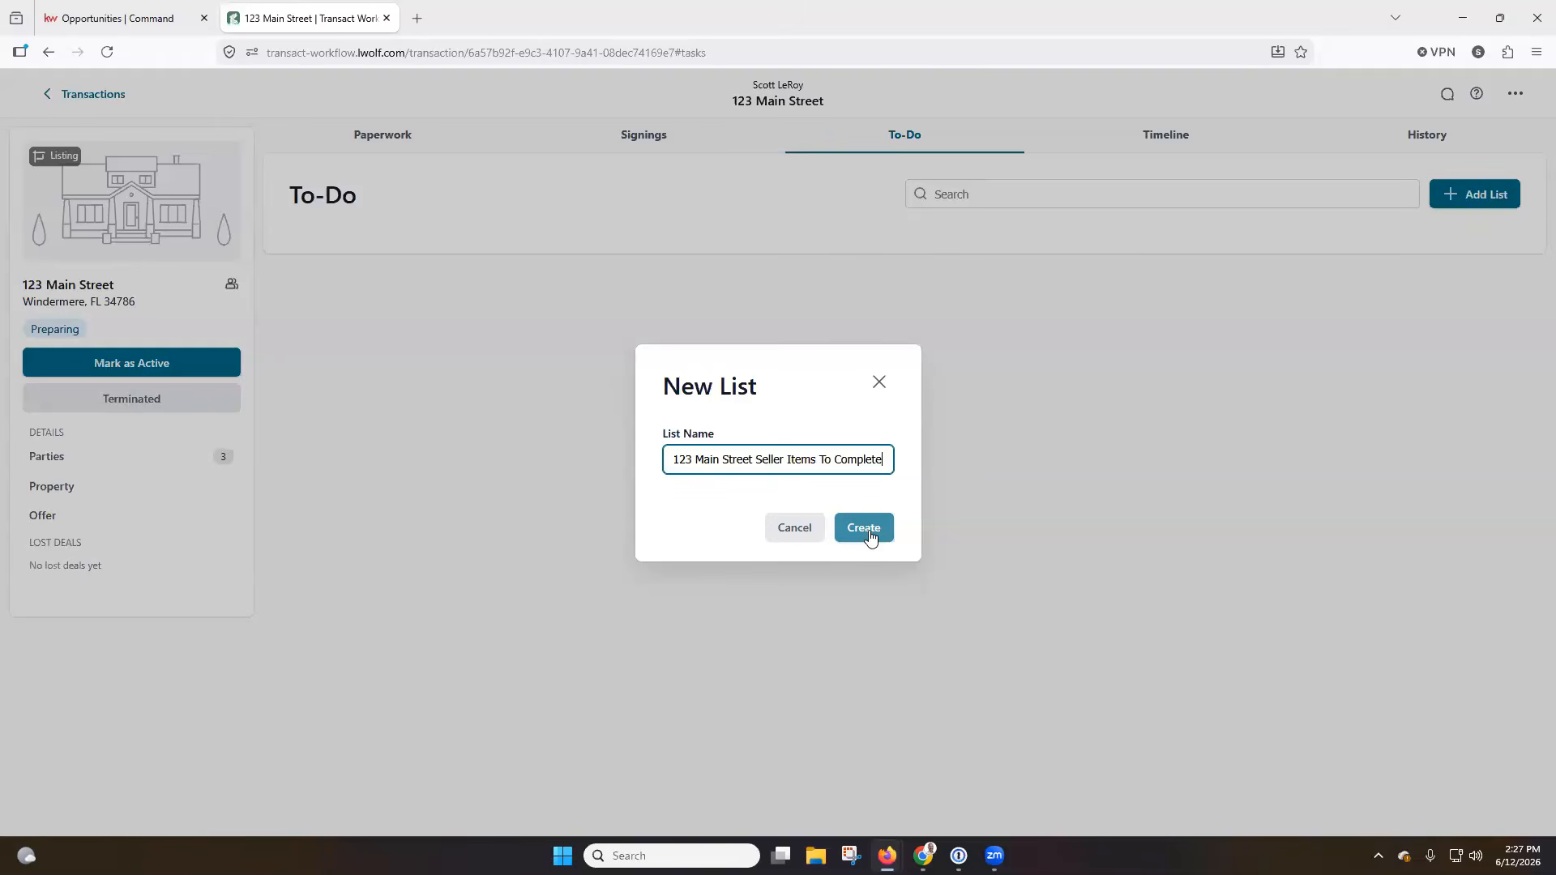
left_click(869, 533)
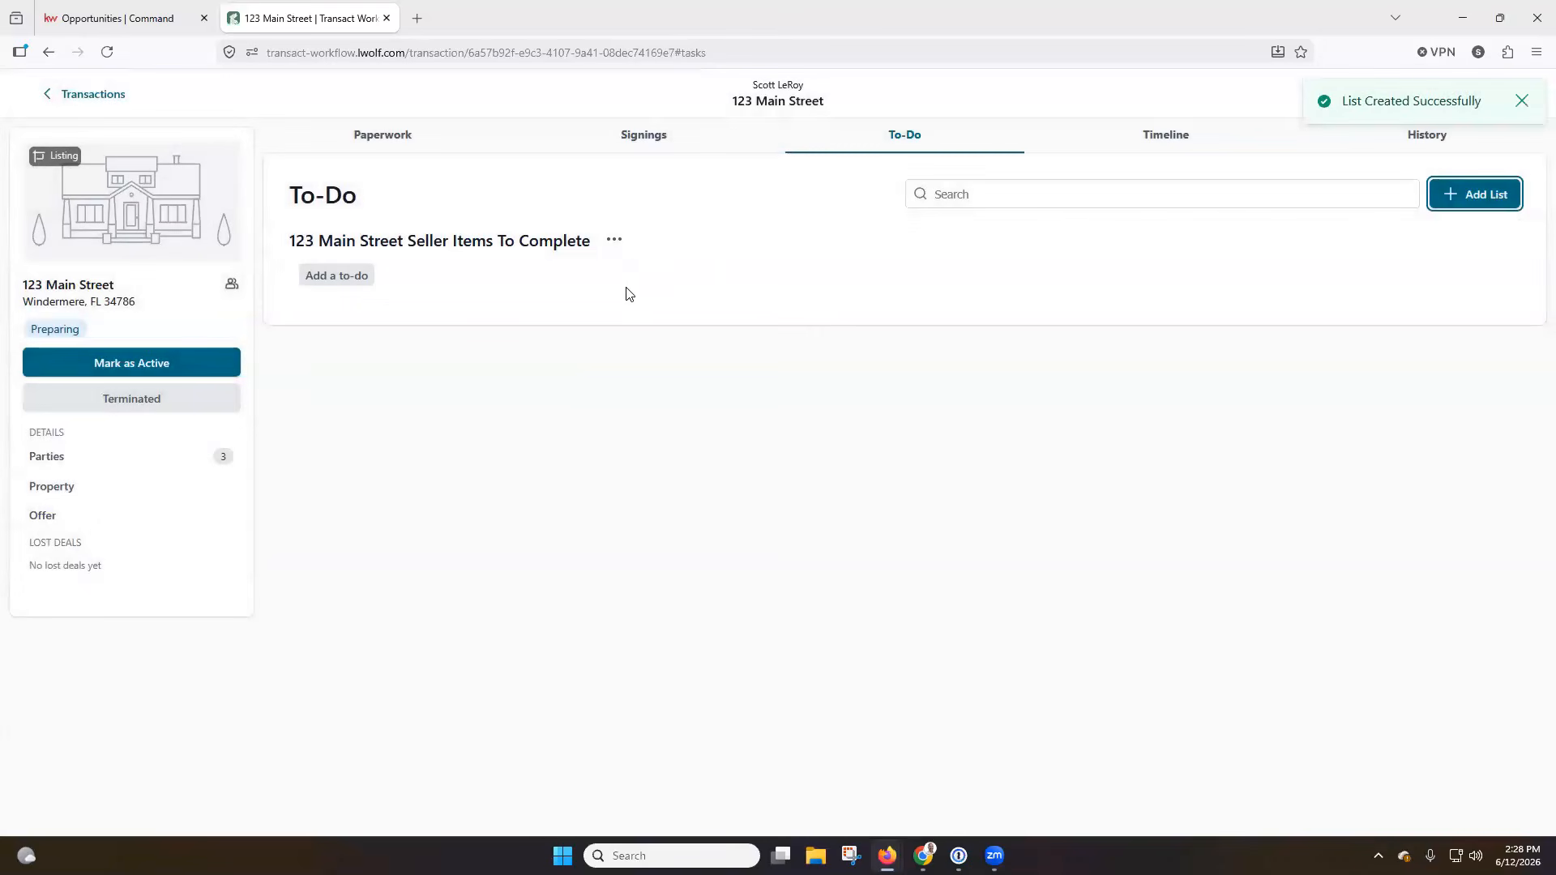
left_click(614, 241)
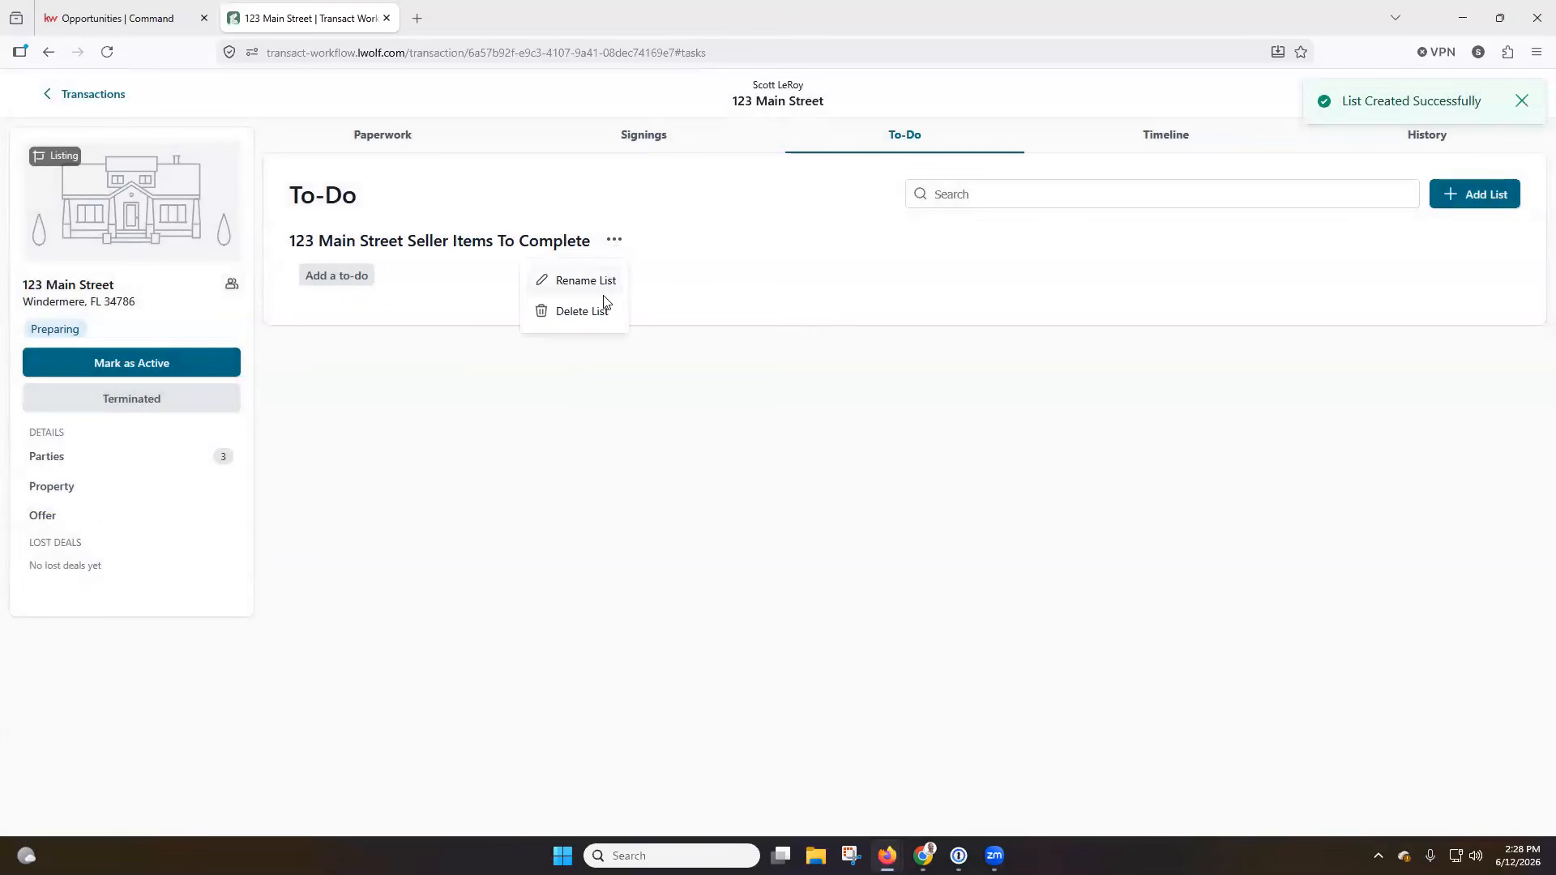
left_click(606, 257)
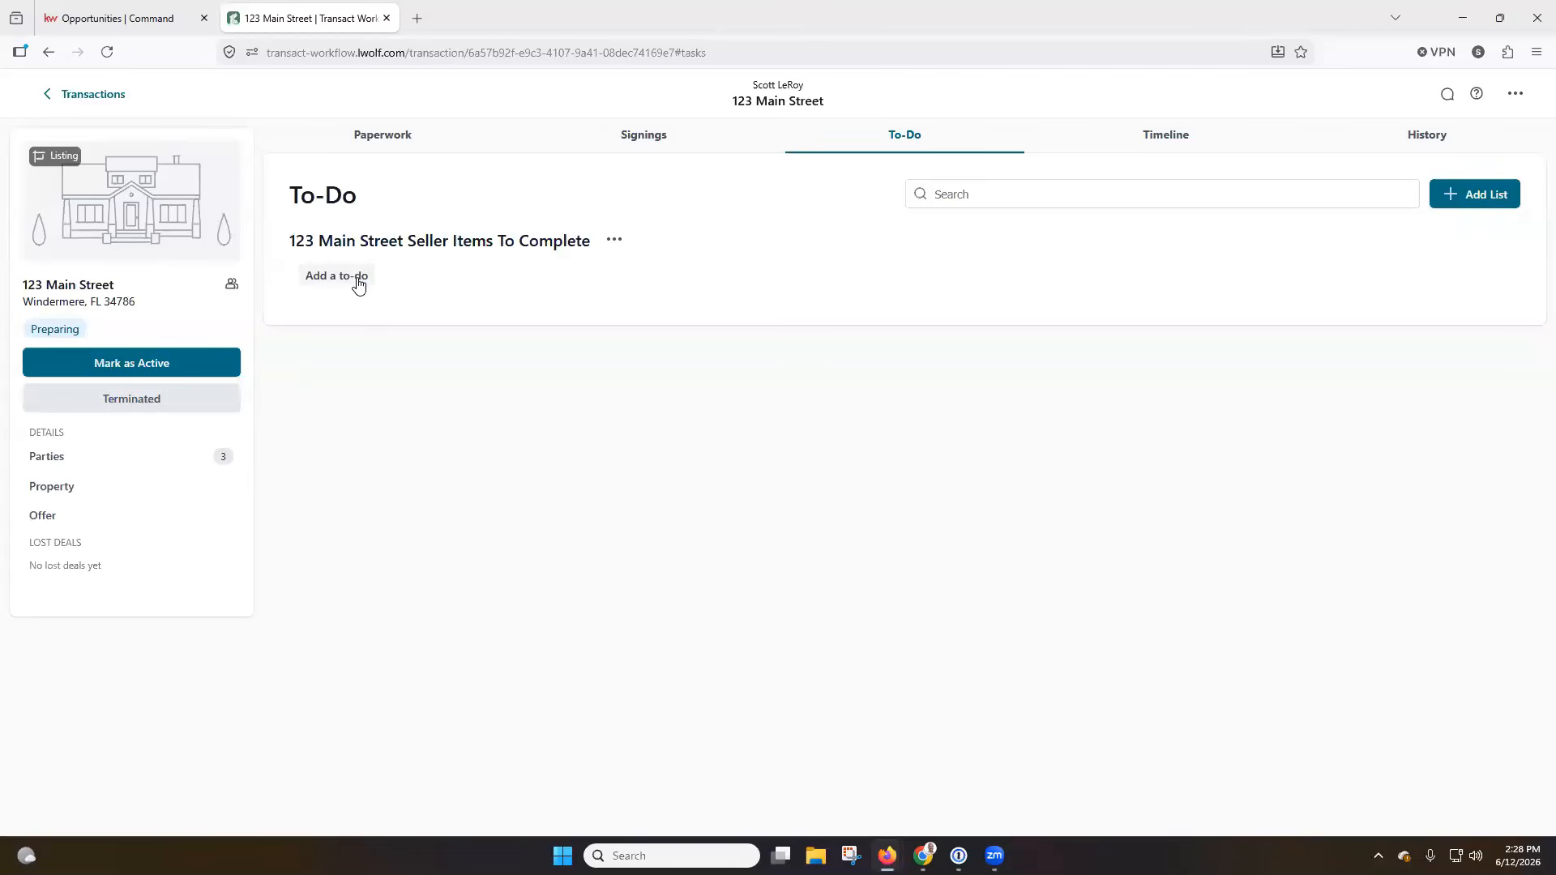
Start a new to-do in the seller items list and title it "Host Open House".
left_click(358, 283)
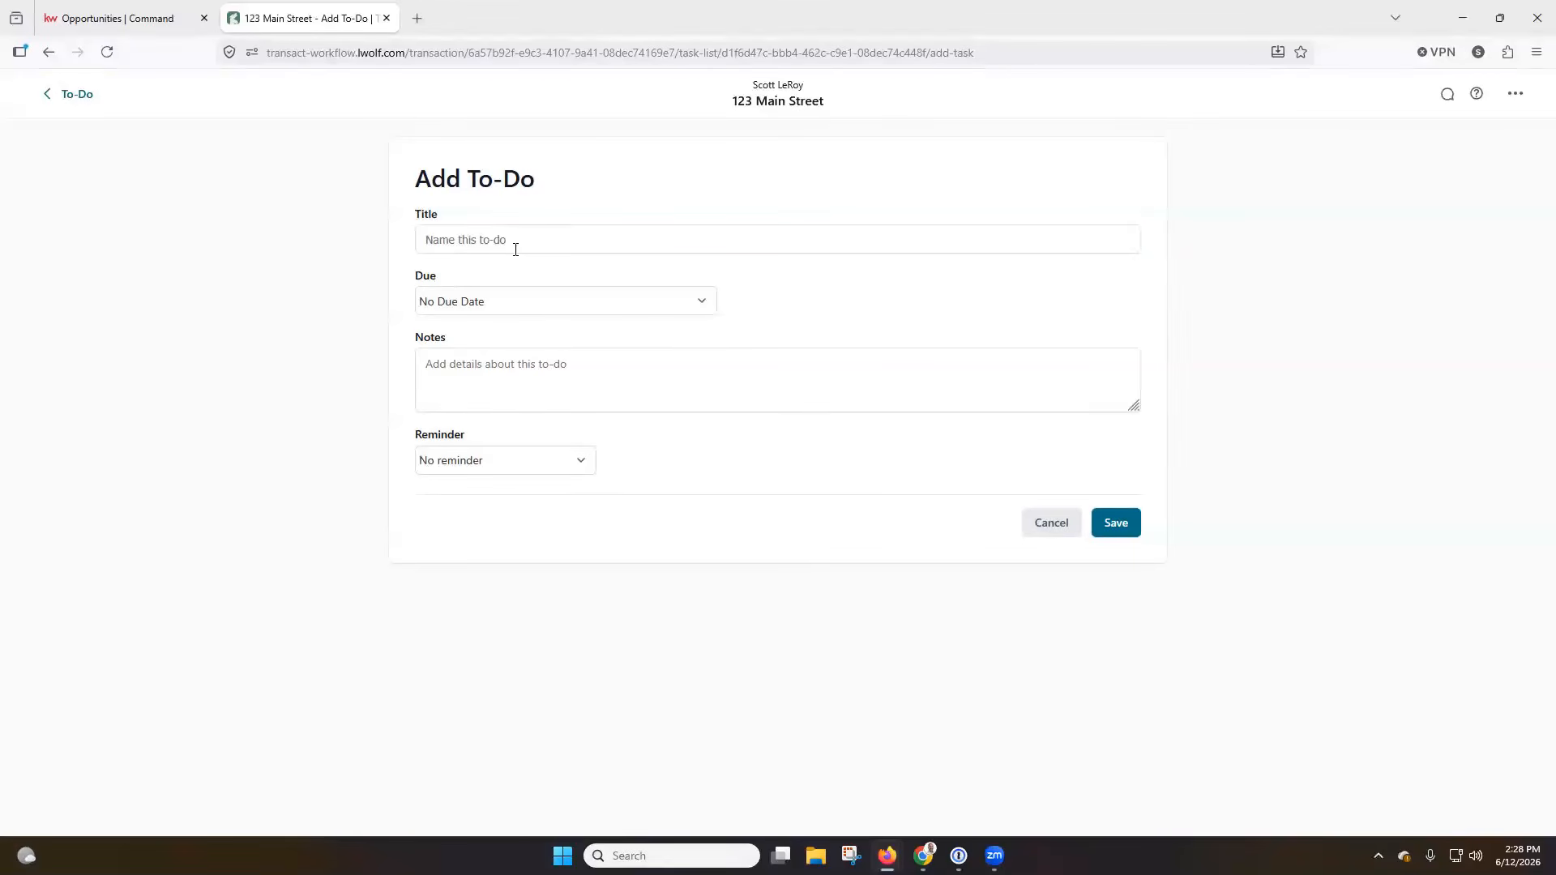
left_click(517, 247)
type("Host Open House")
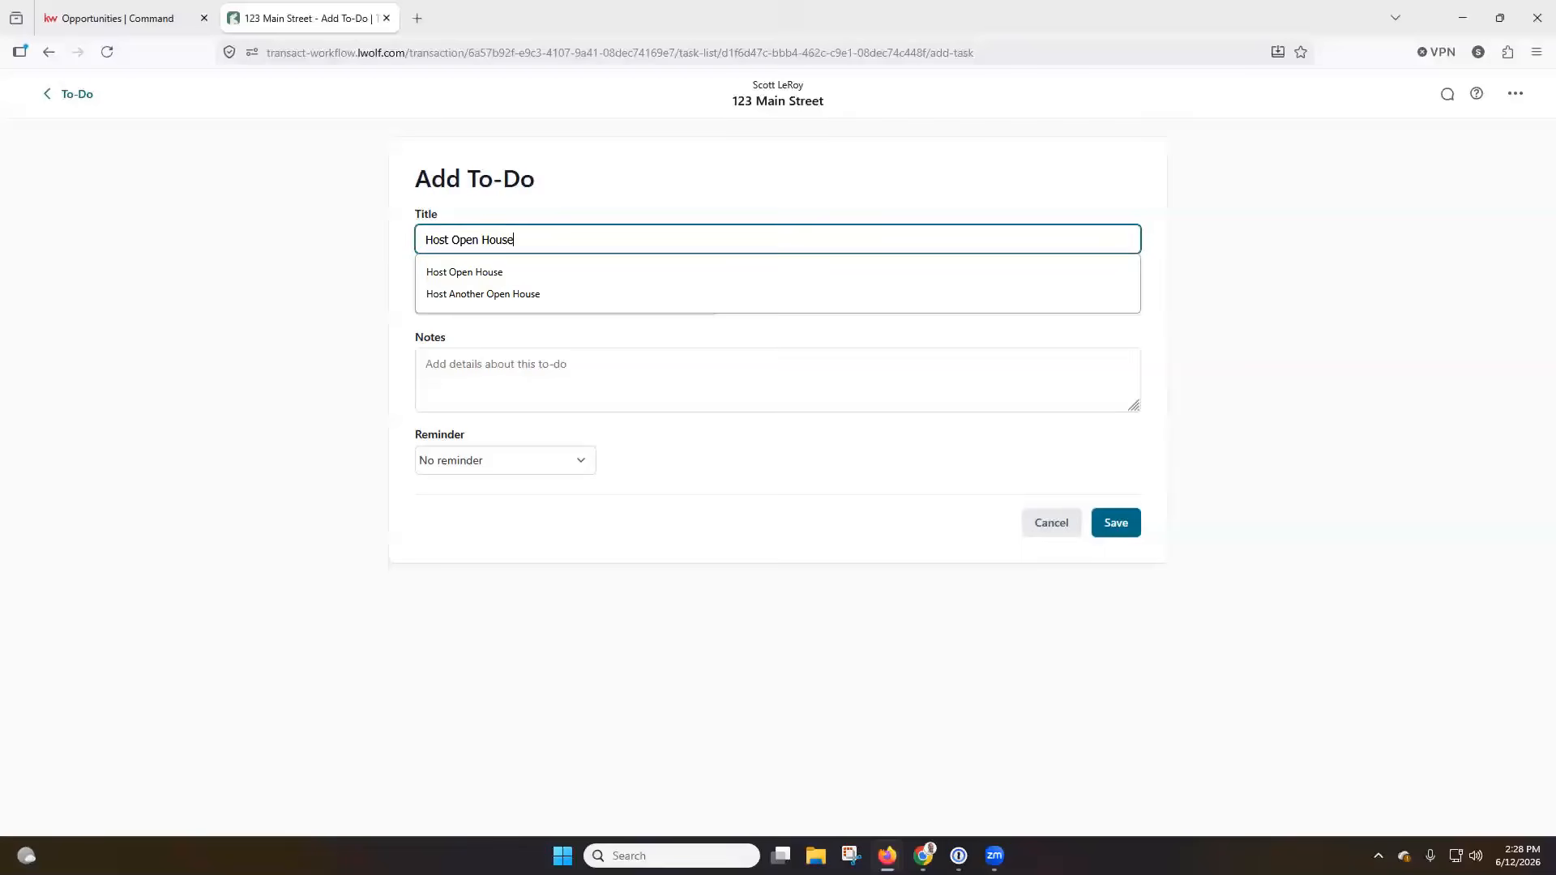
left_click(601, 201)
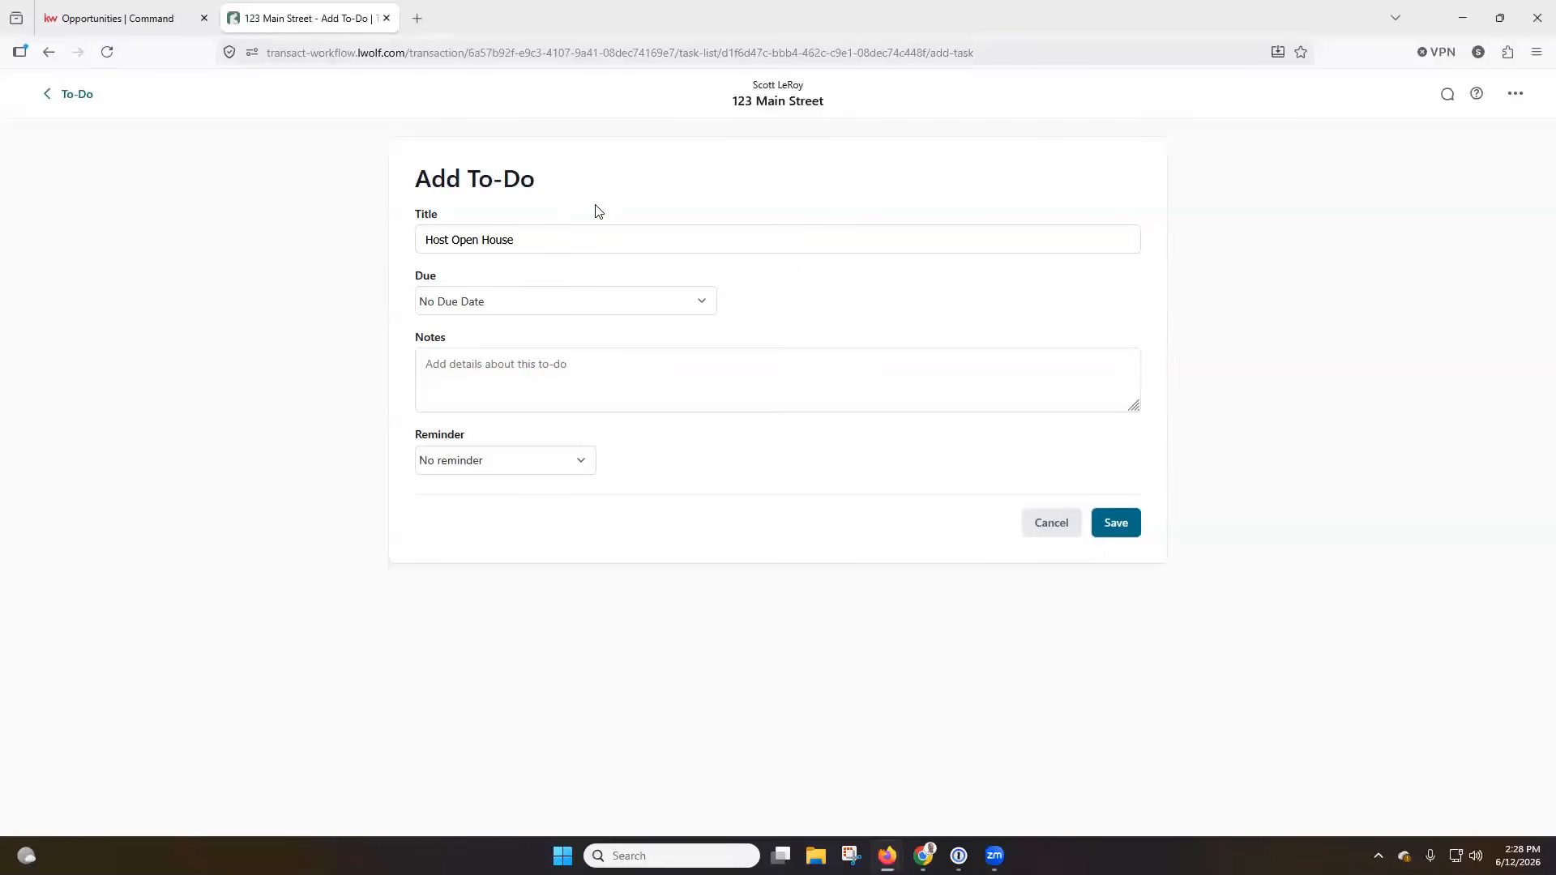
Make the to-do due relative to a transaction date, 7 days after the List Date.
left_click(562, 305)
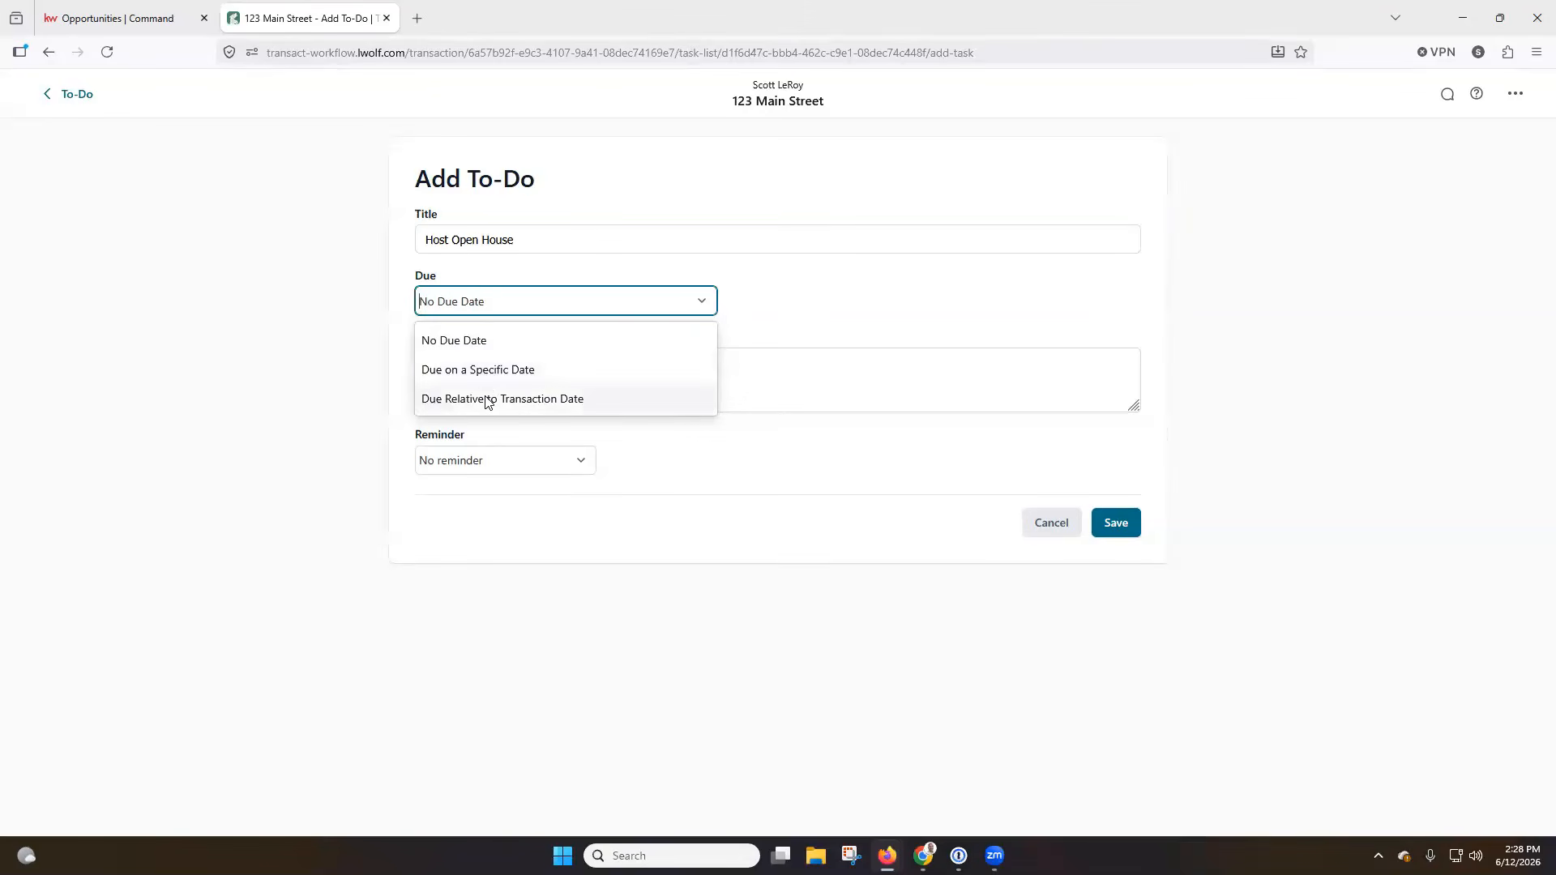
left_click(514, 402)
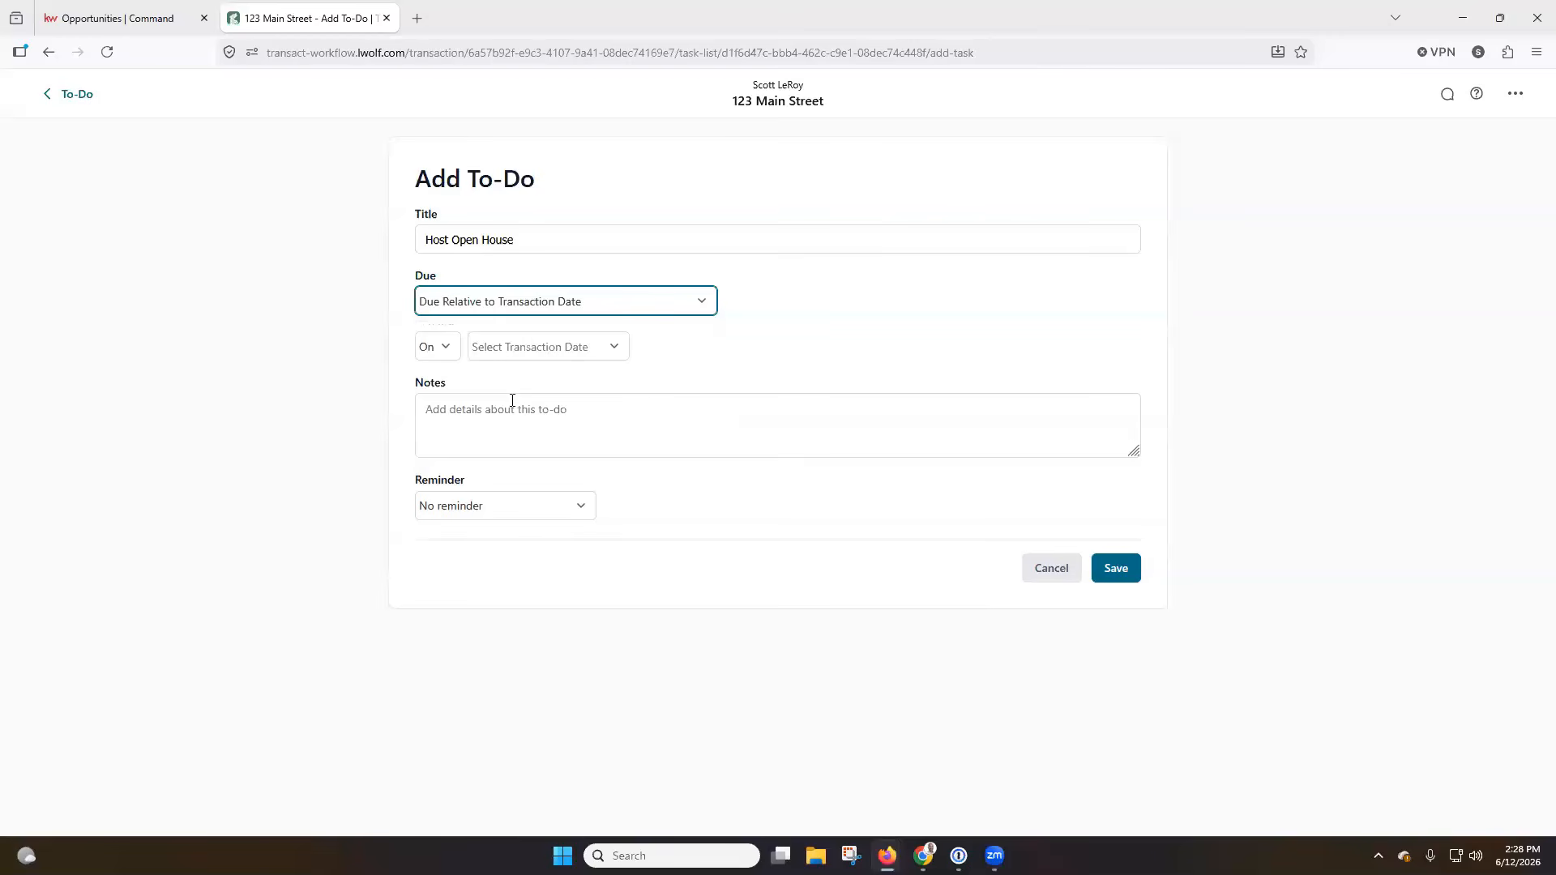
left_click(445, 347)
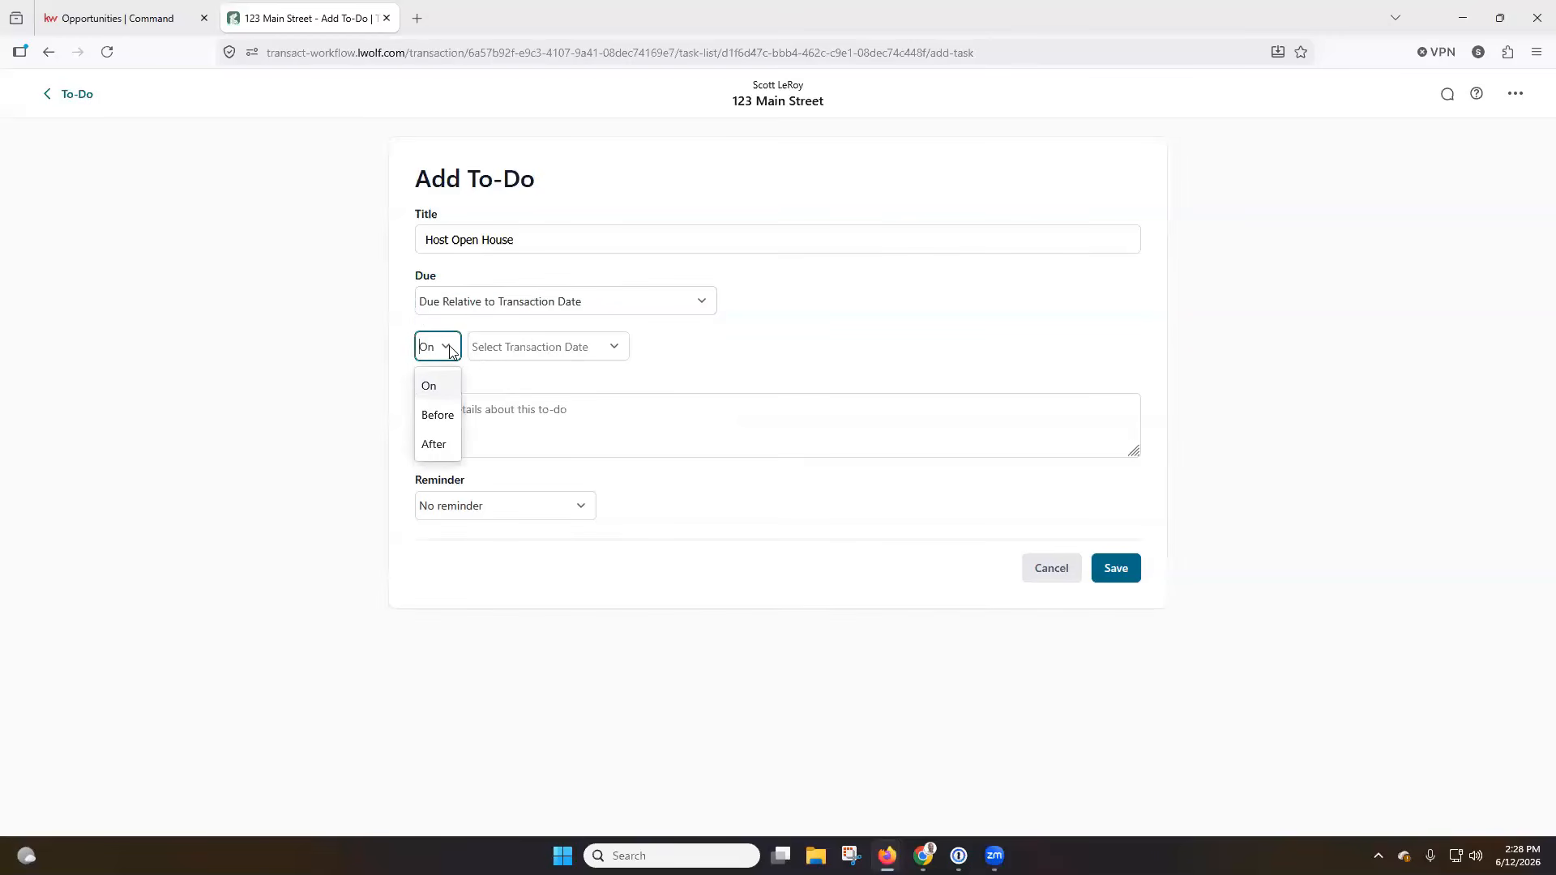
left_click(436, 447)
left_click(545, 354)
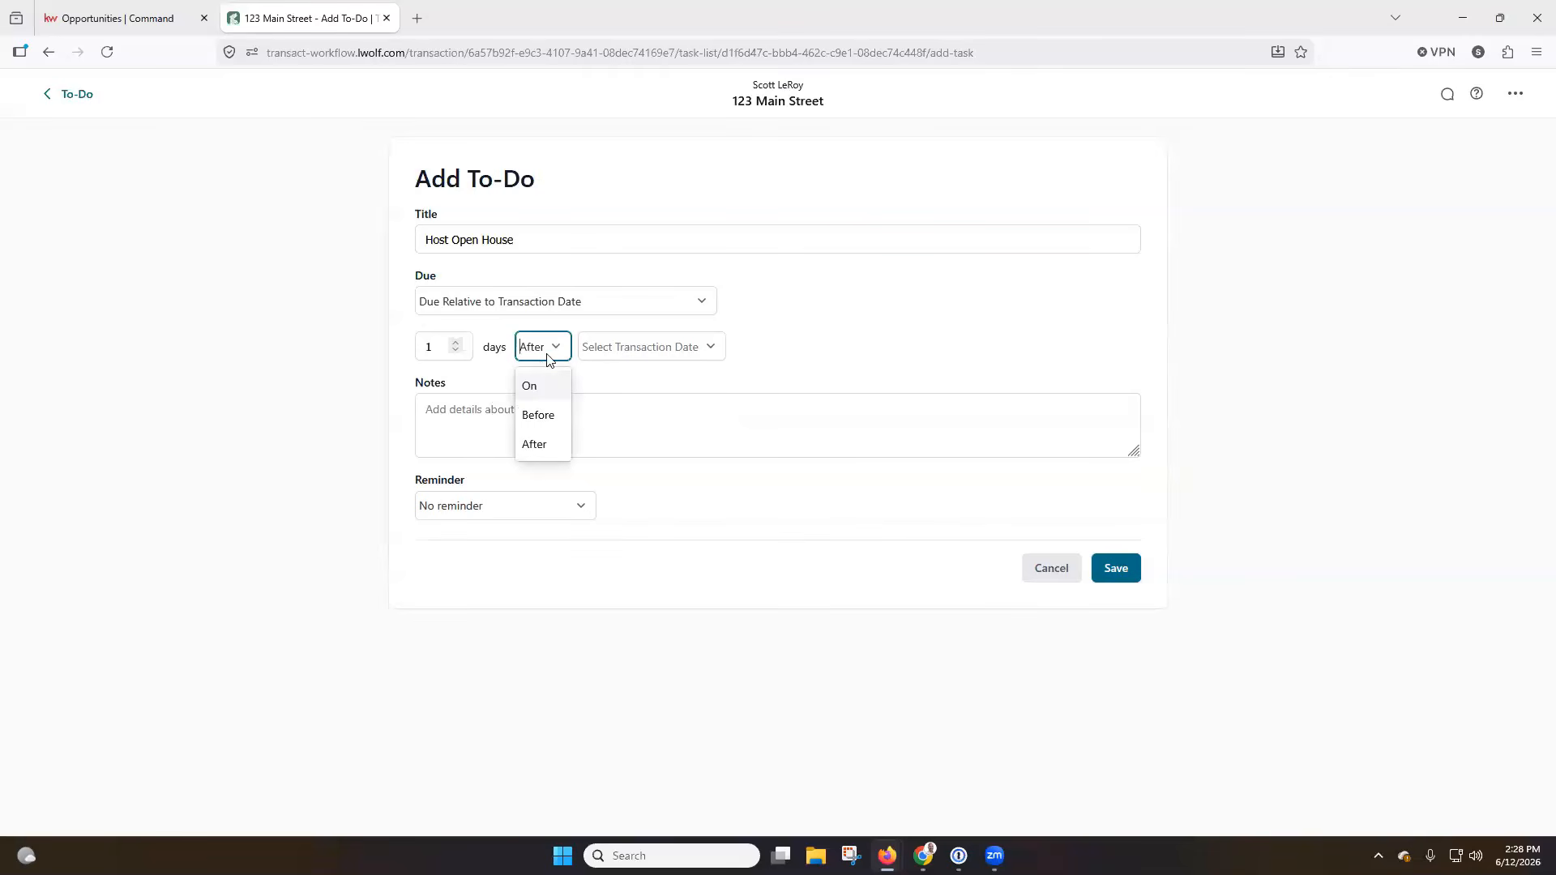
left_click(588, 379)
left_click(457, 344)
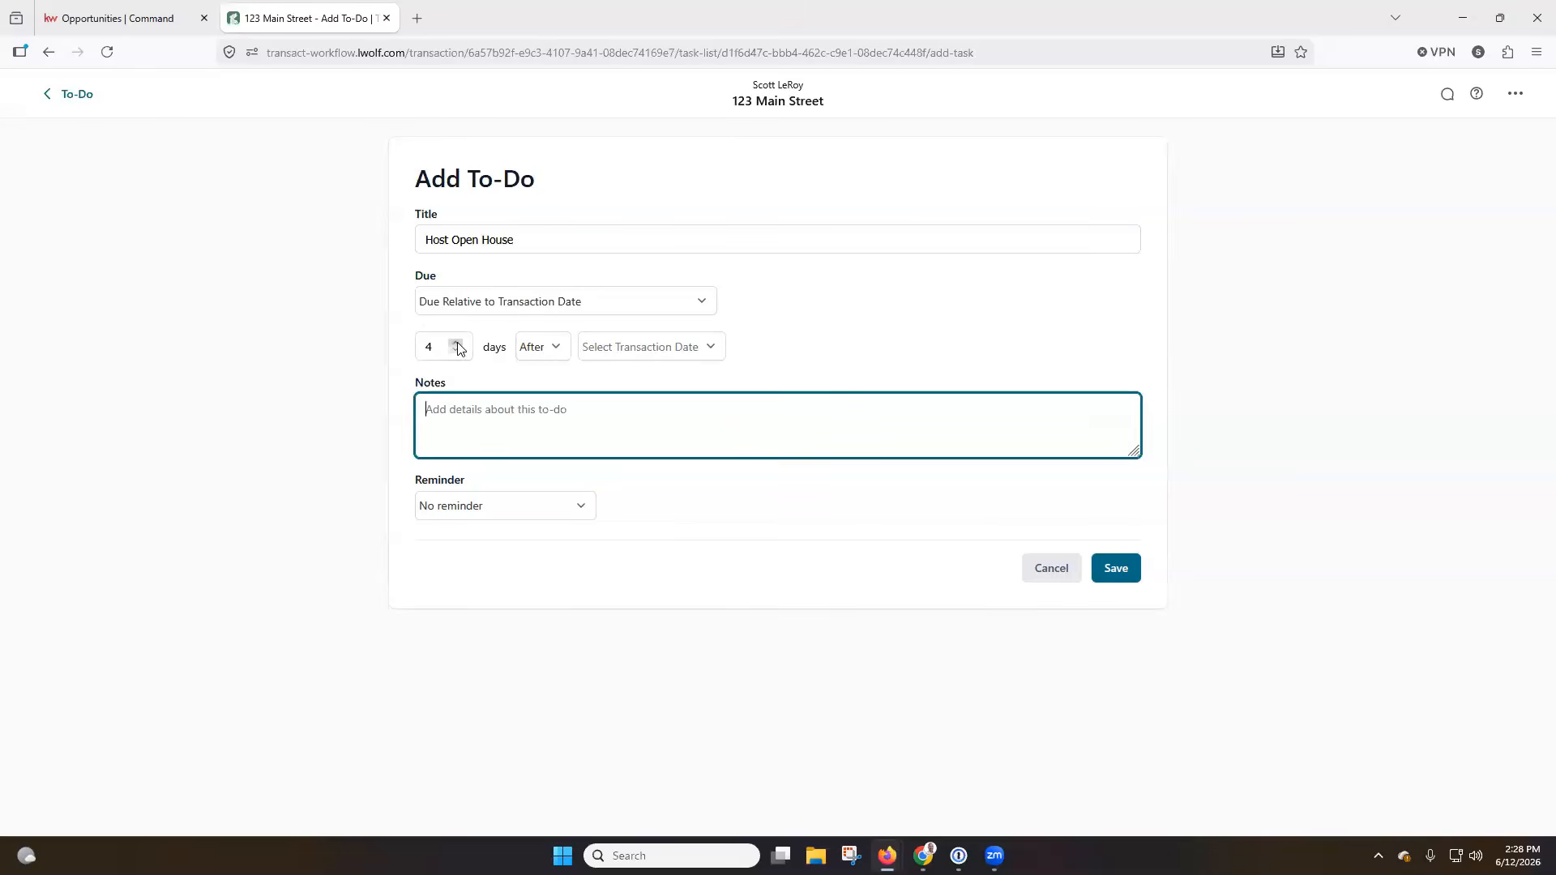
left_click(656, 350)
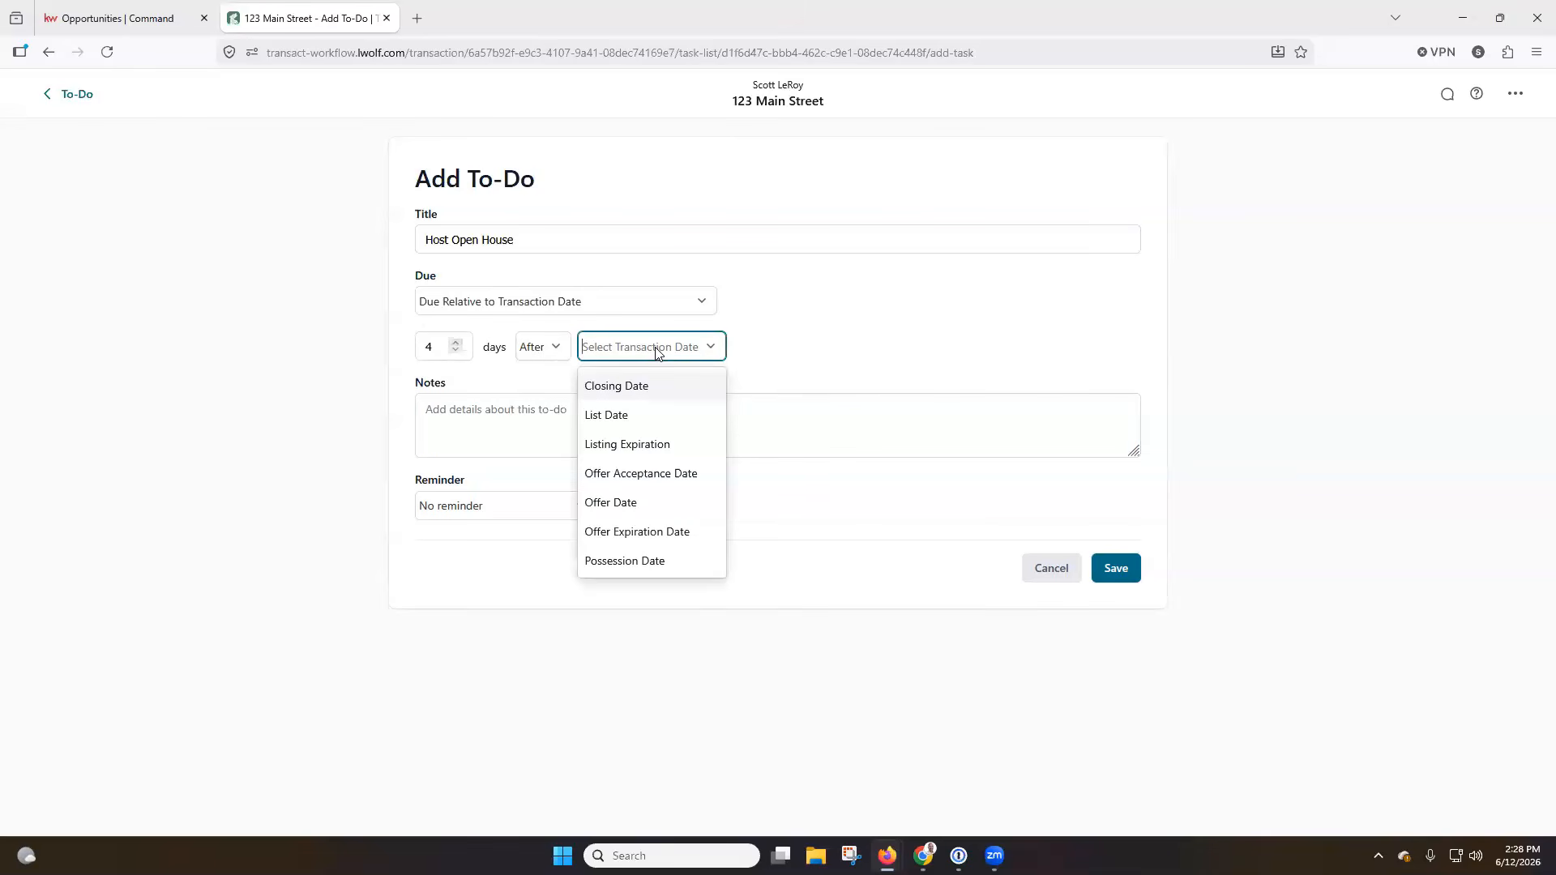
left_click(647, 422)
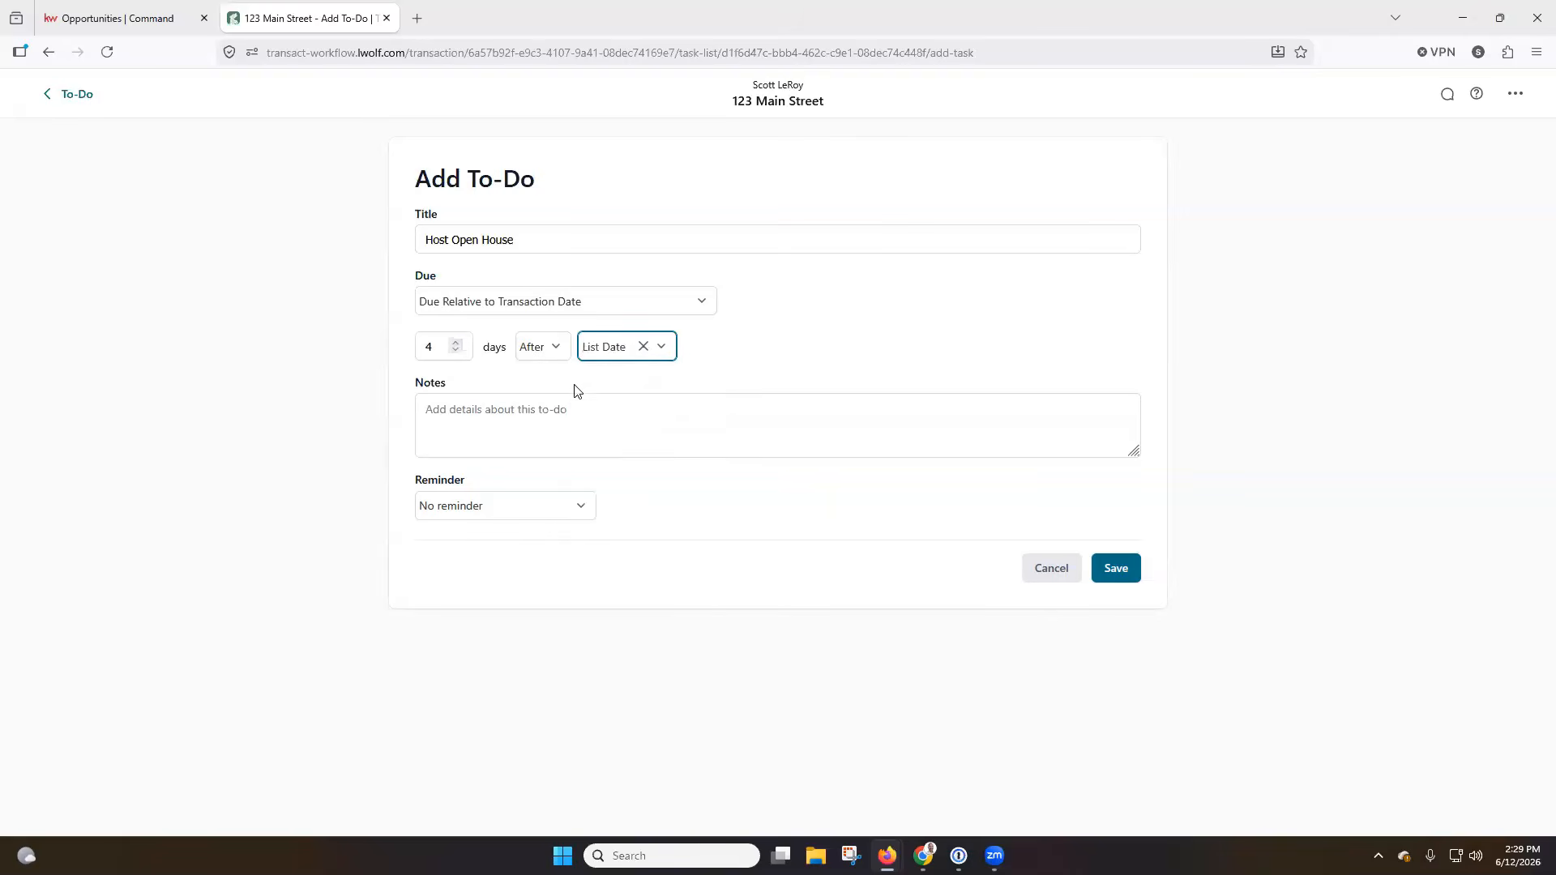
left_click(457, 346)
left_click(457, 345)
Enter the to-do note "Host first open house for" followed by the property's street address.
left_click(492, 378)
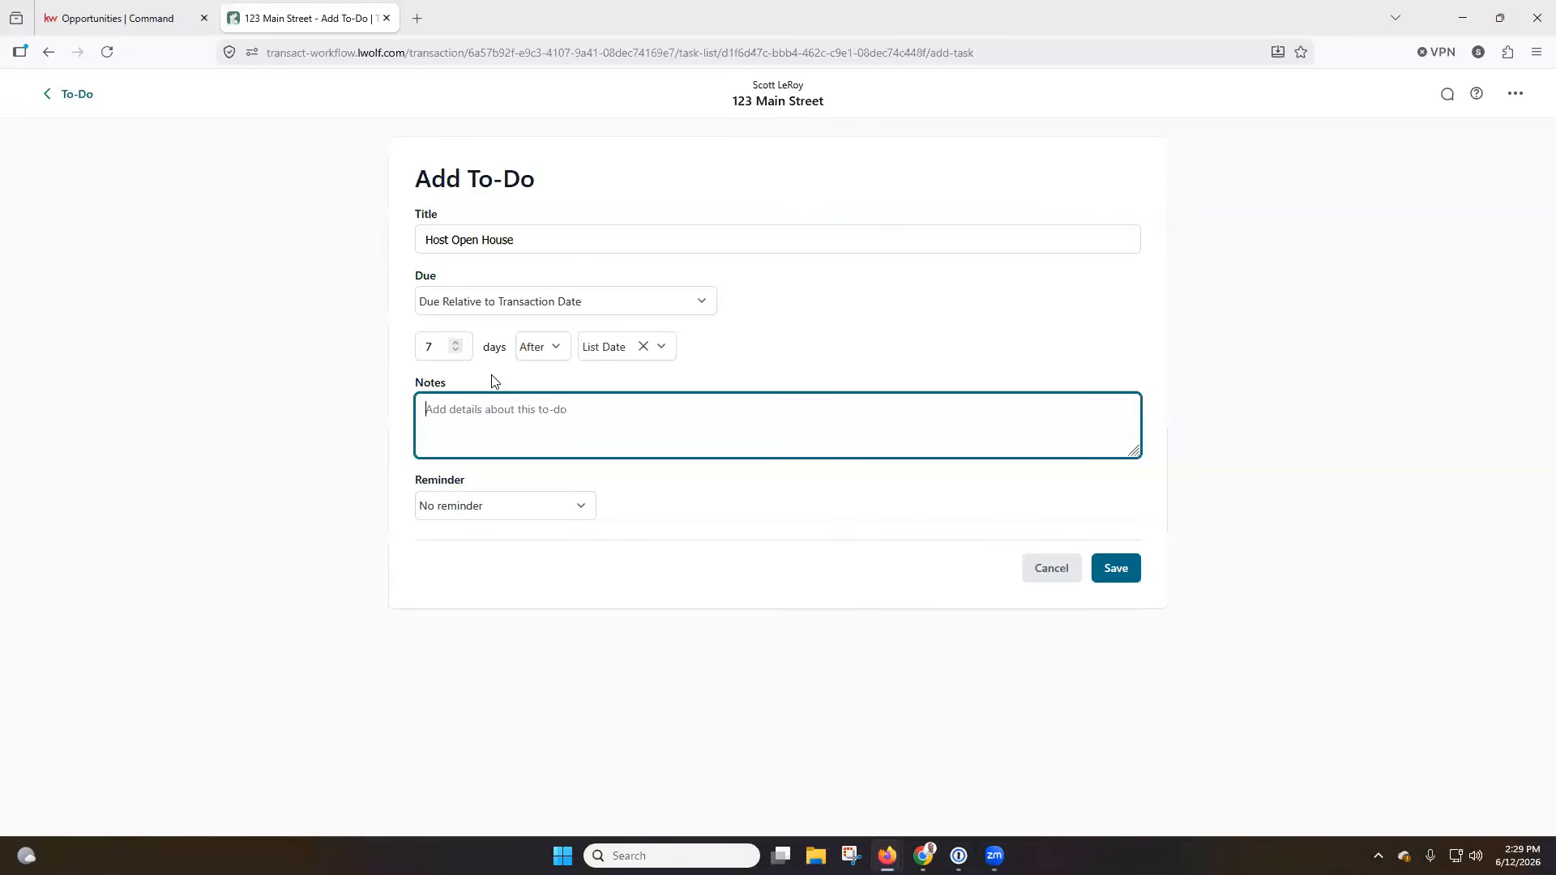
type("Host first open house for")
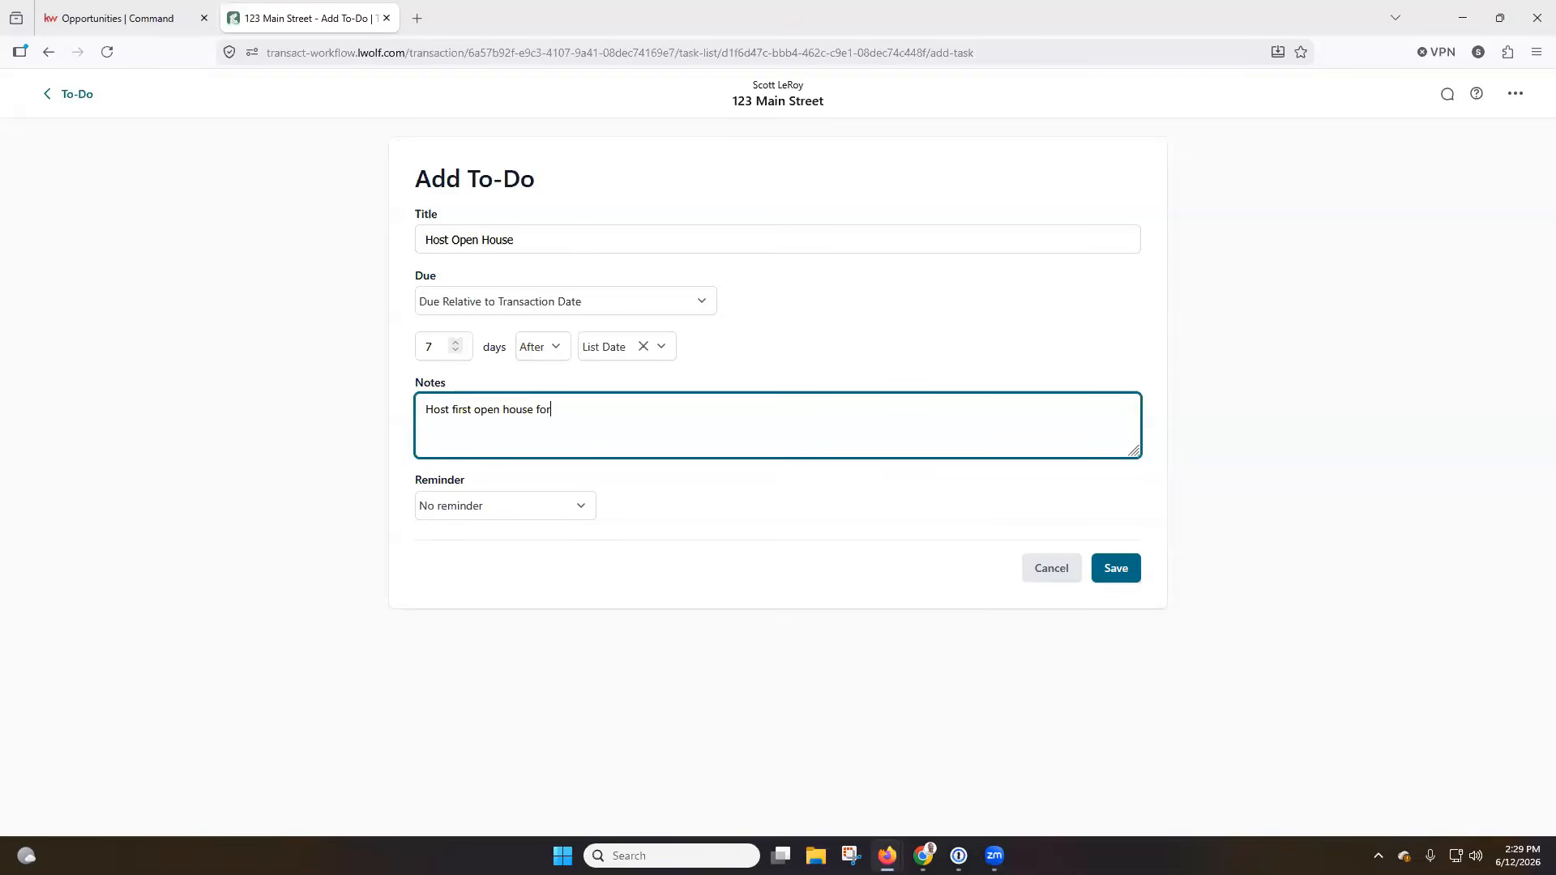
type(" 123 Main Street")
Check the available reminder and transaction date options without changing them, and save the to-do.
left_click(545, 505)
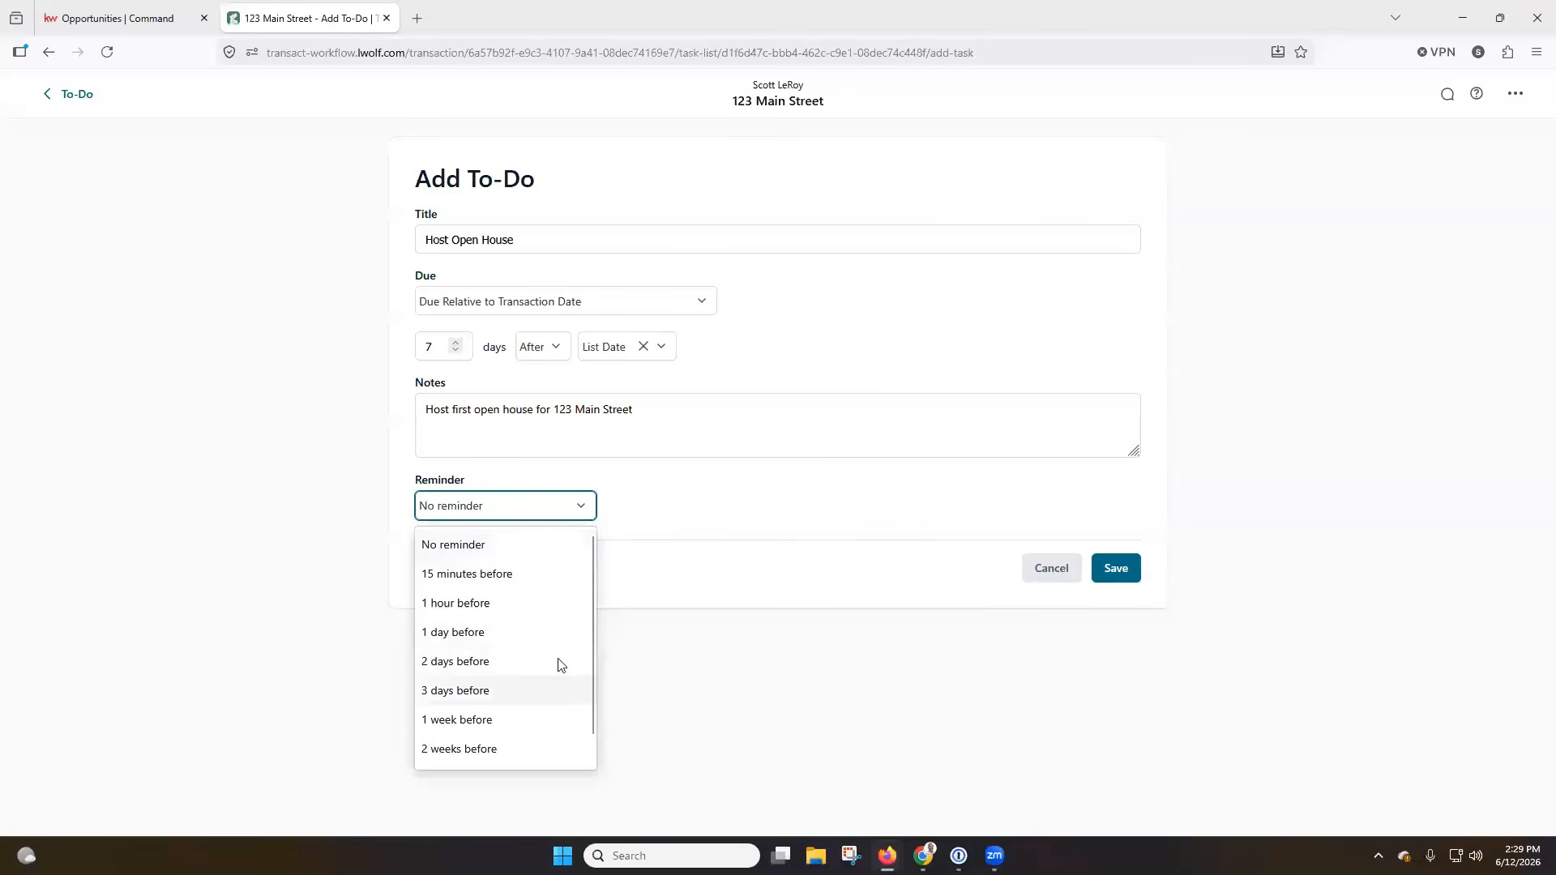
left_click(678, 514)
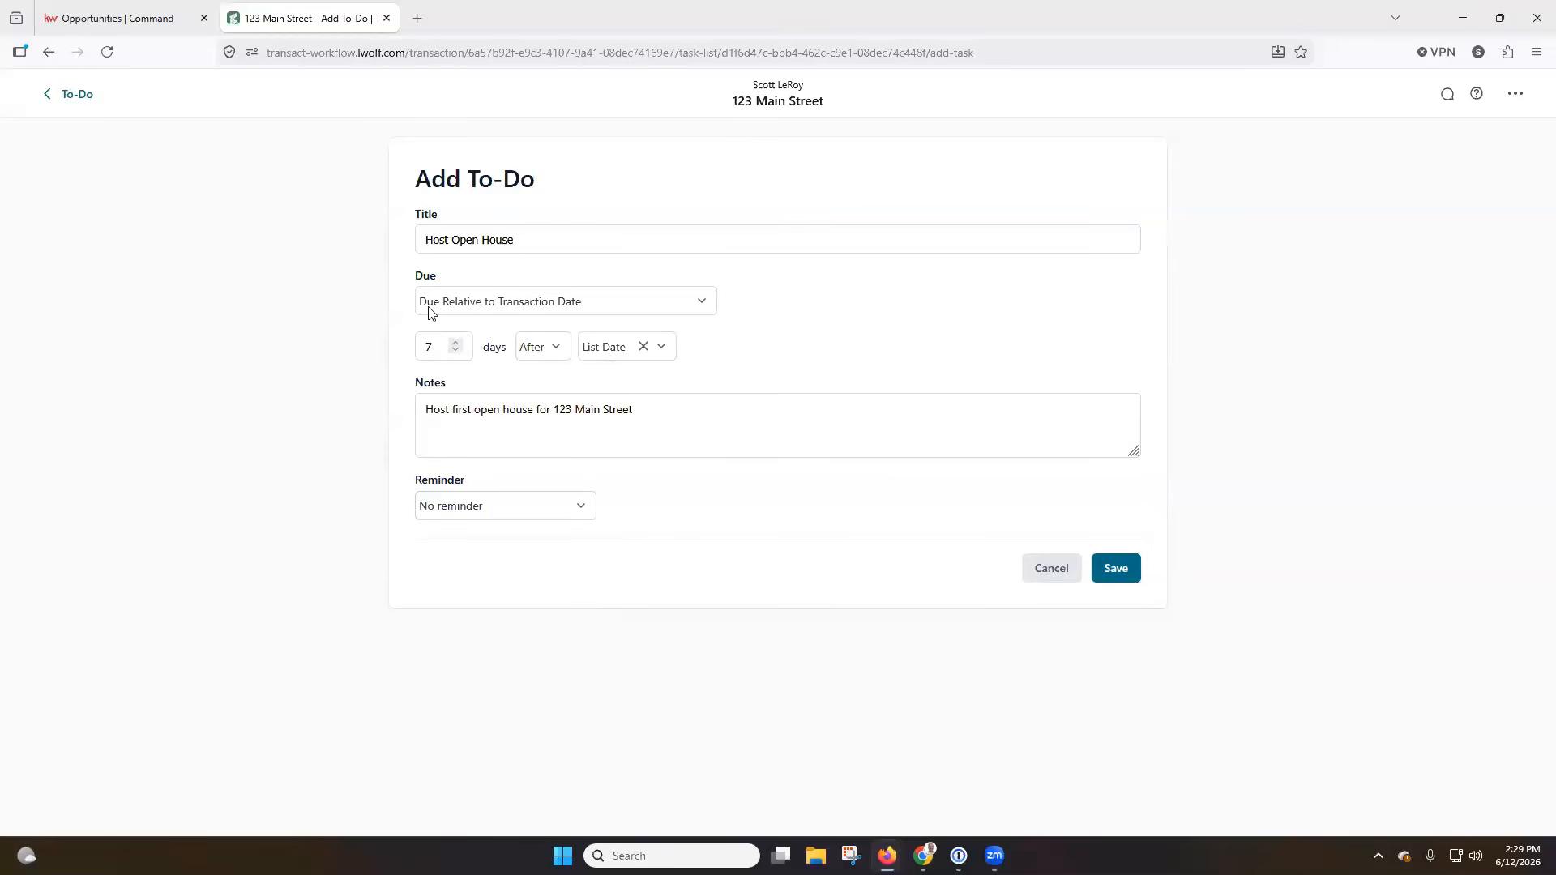
left_click(590, 347)
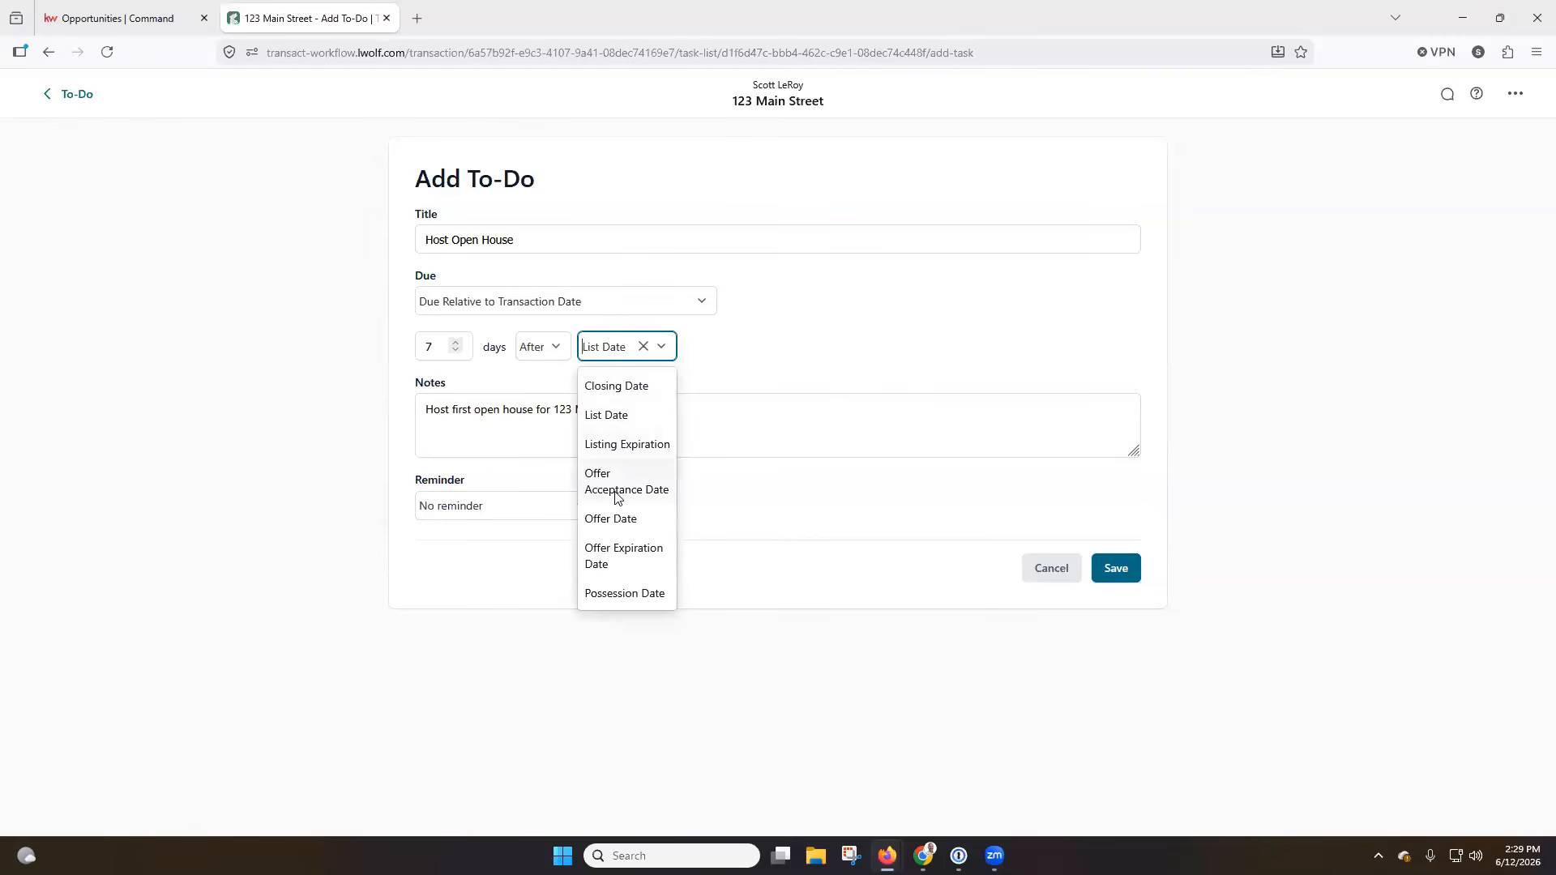
left_click(895, 346)
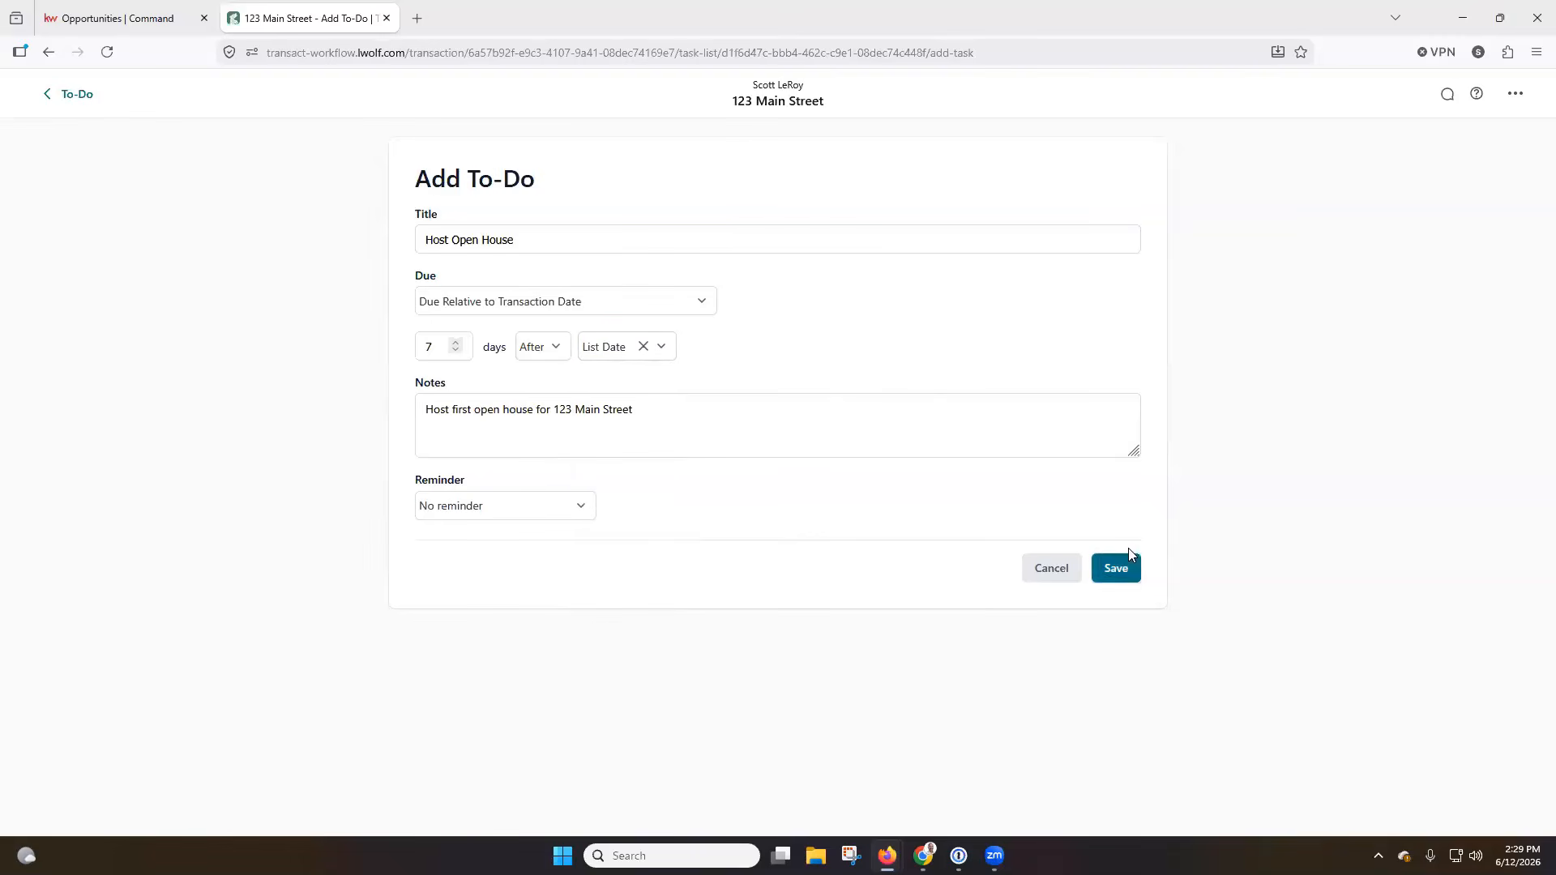
left_click(1119, 568)
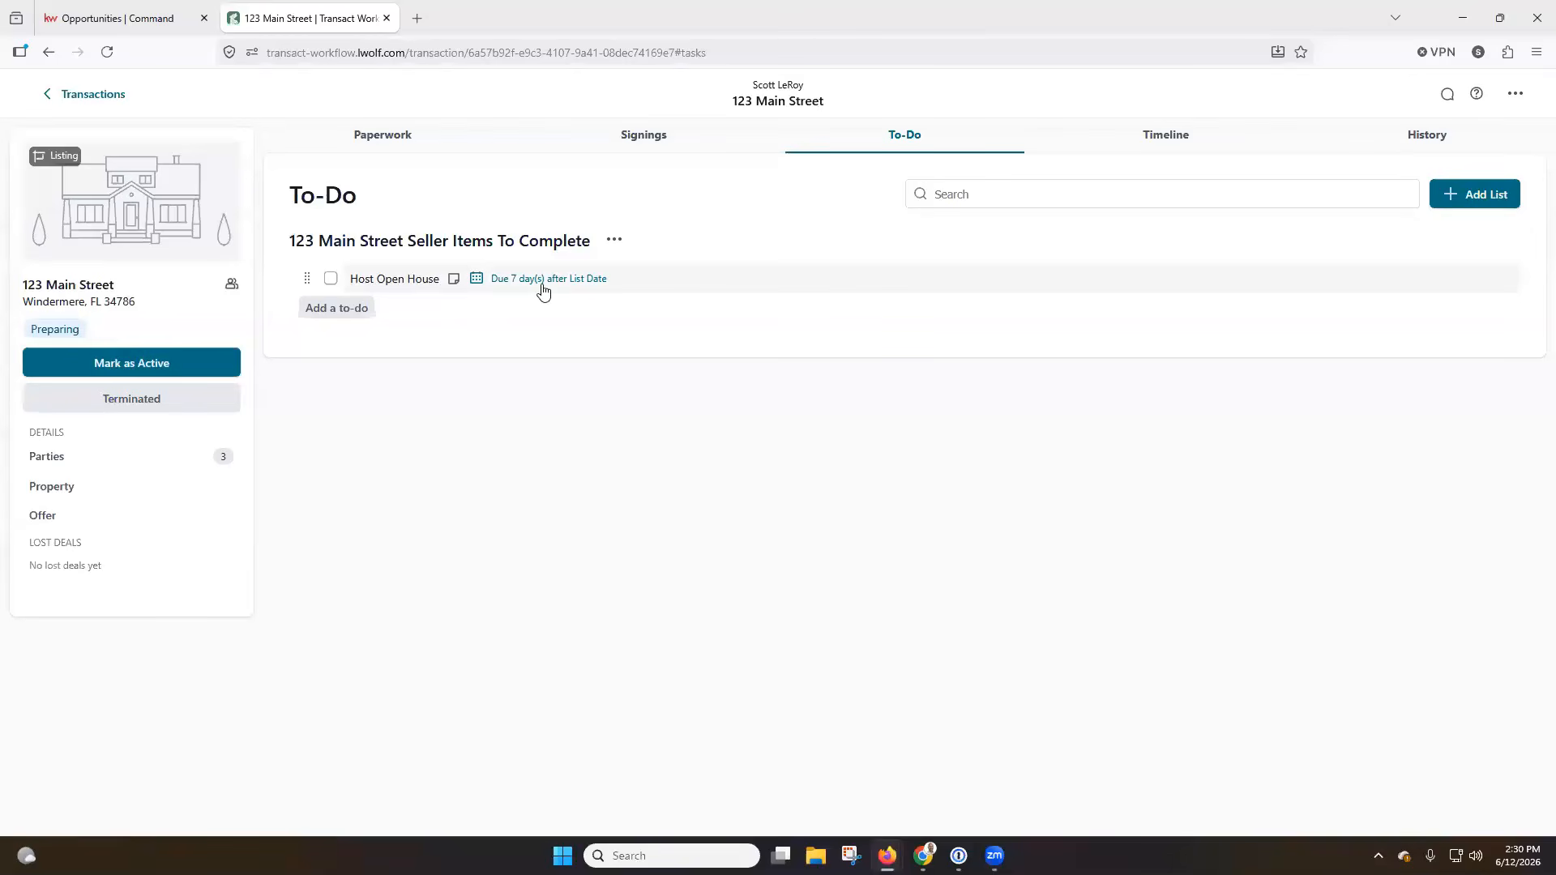
Mark the Host Open House to-do as complete and reopen it.
left_click(331, 280)
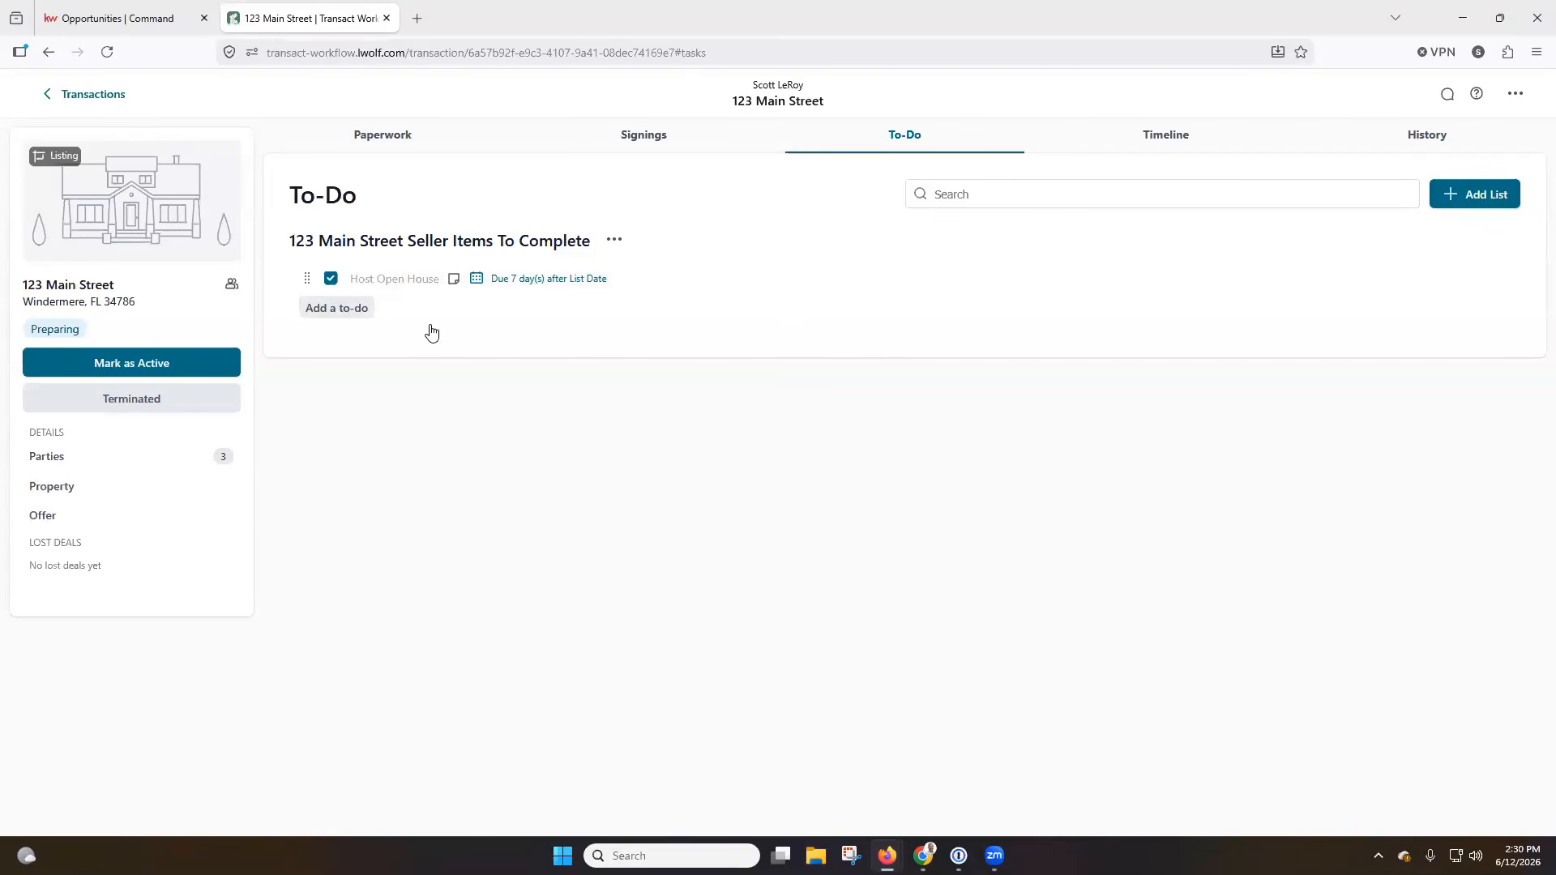
left_click(331, 279)
Add a timeline event titled "Loan Approval Deadline" dated Jun 30, 2026 and save it.
left_click(1168, 137)
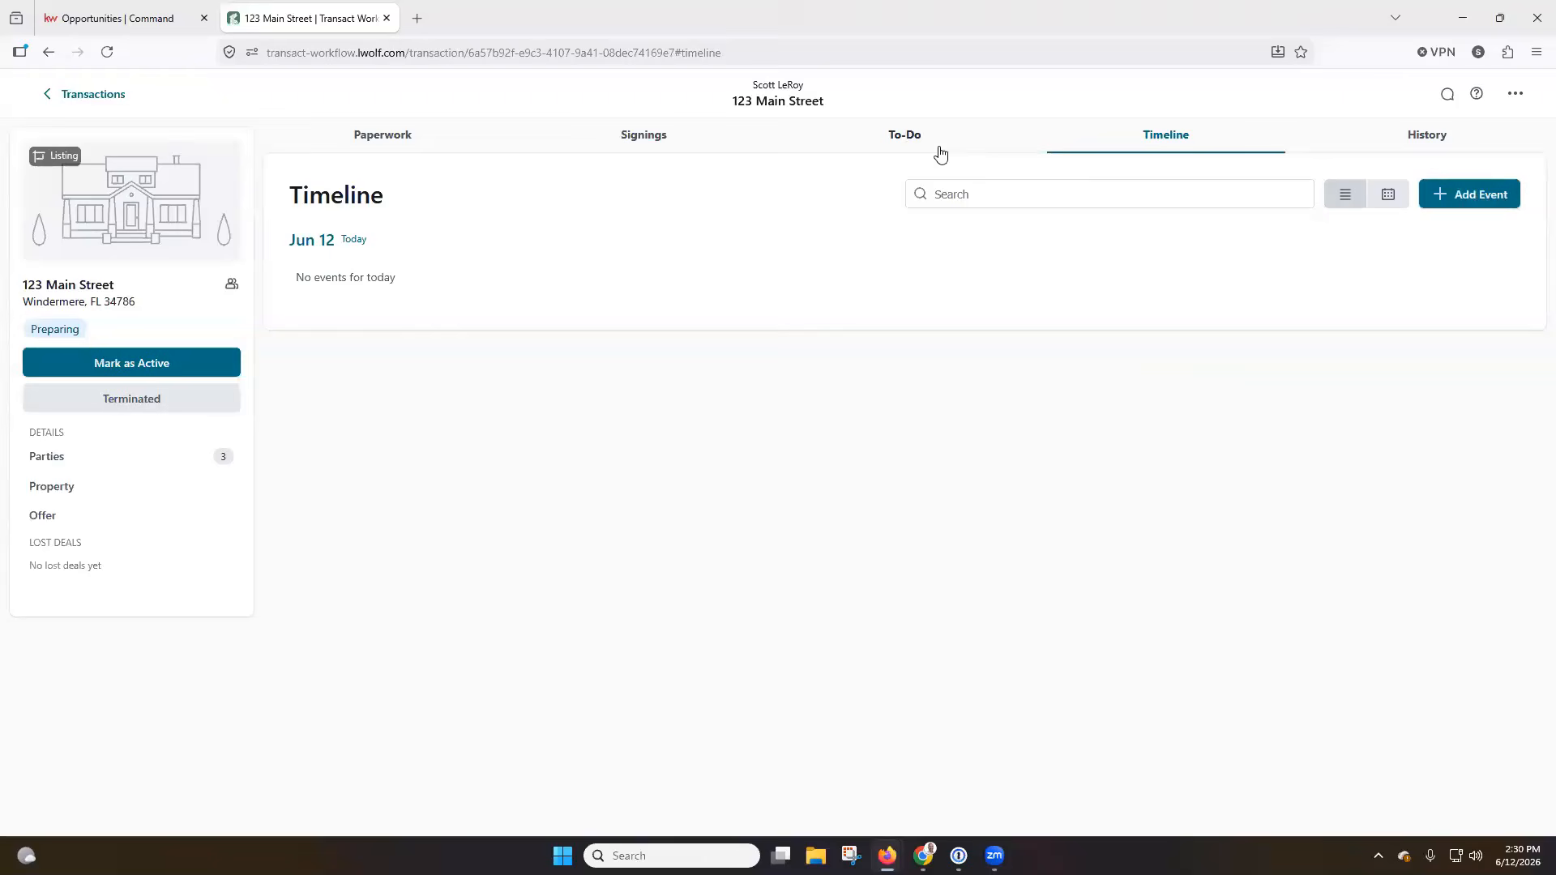
left_click(1481, 204)
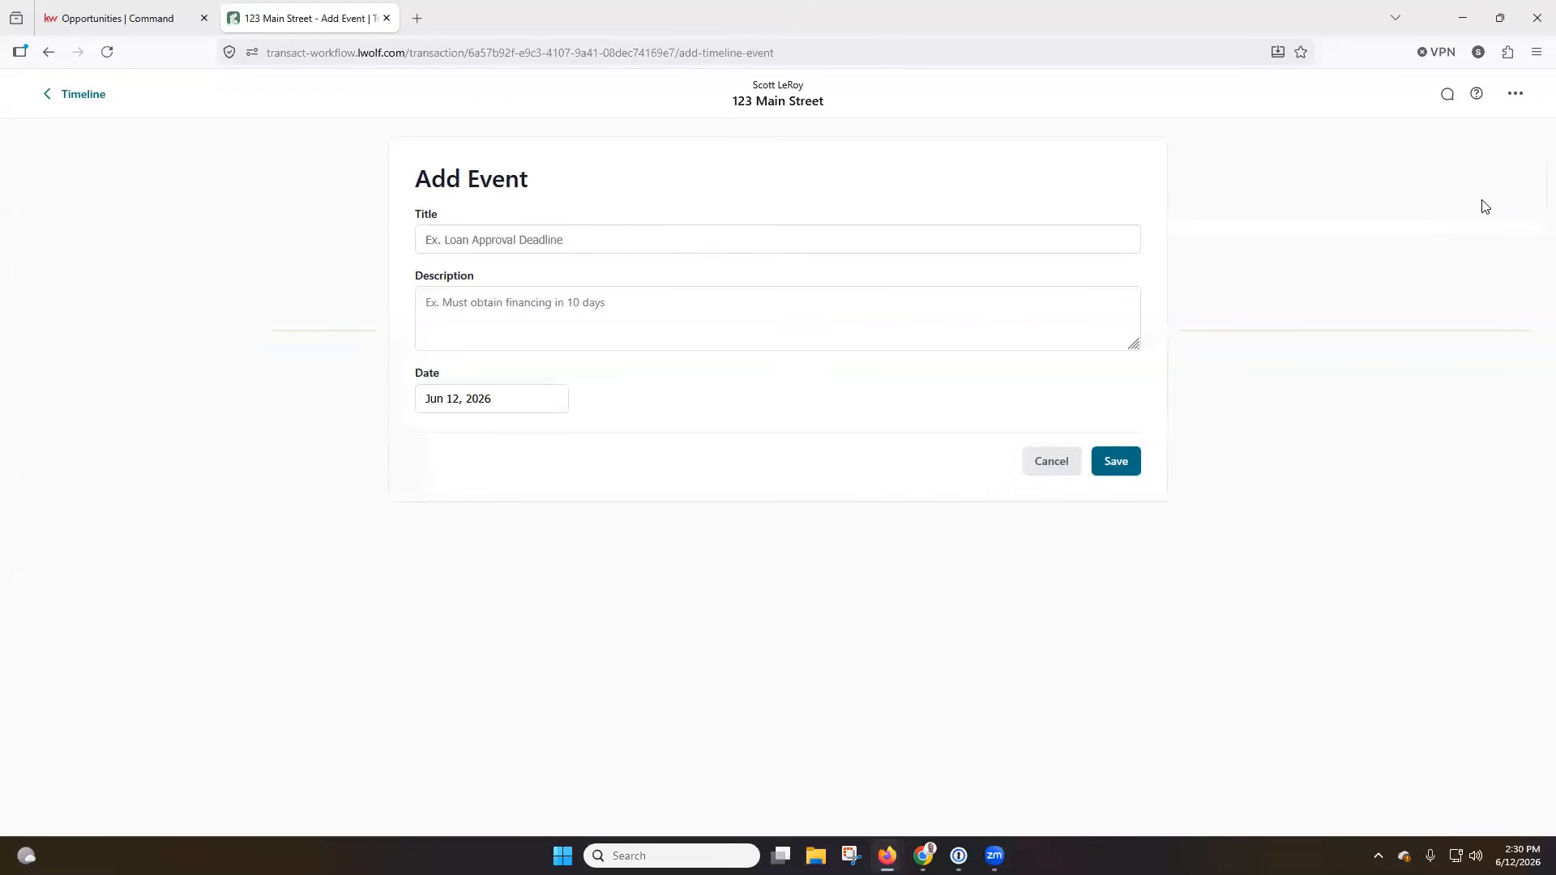
left_click(650, 241)
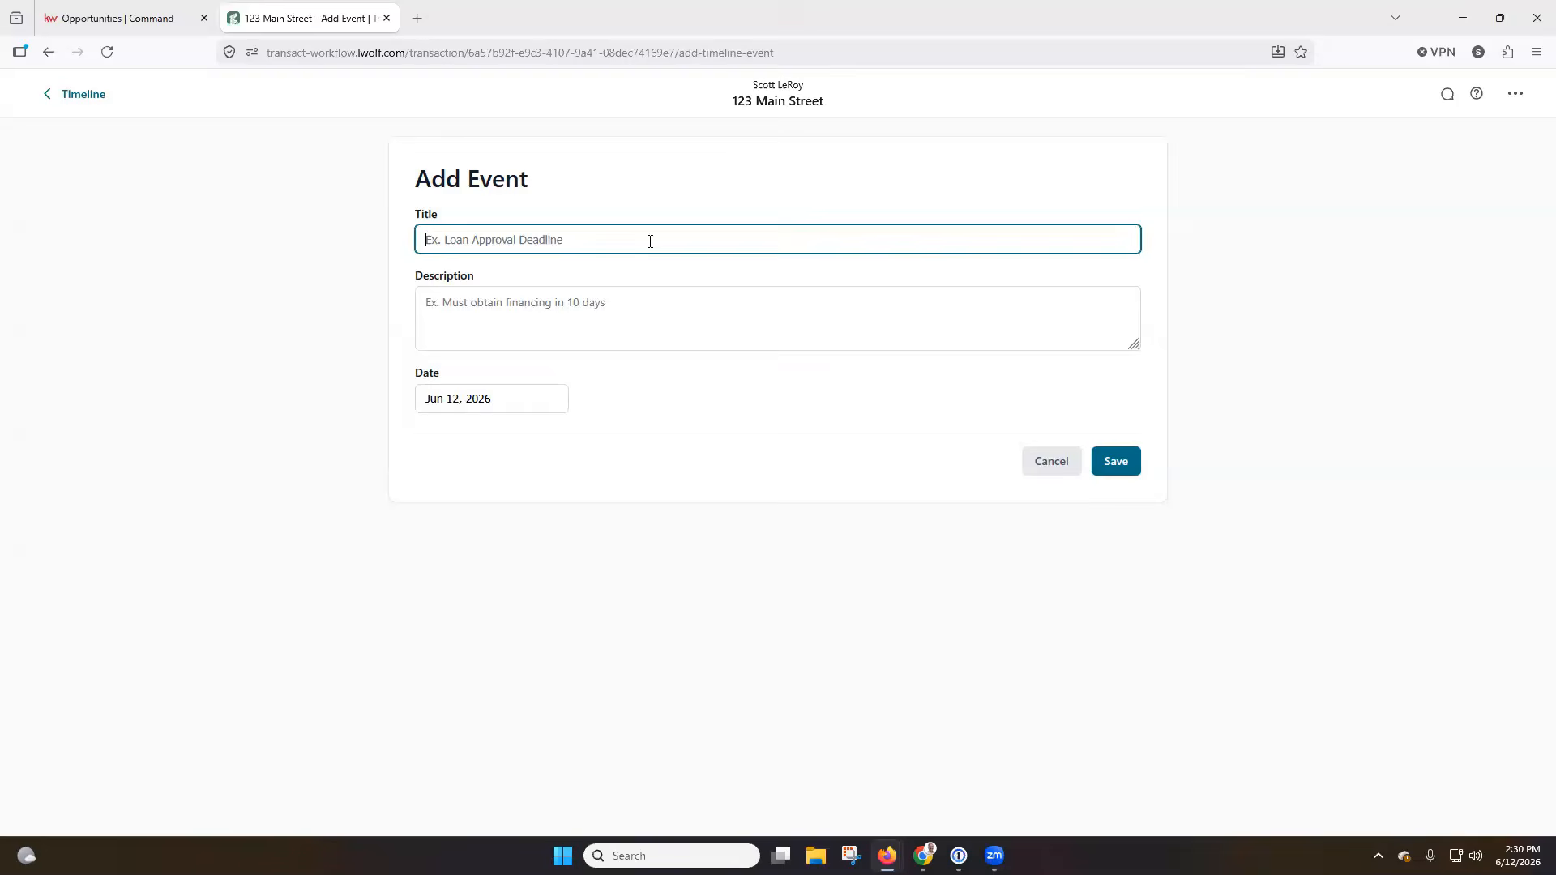
type("Loan Approval Deadline")
left_click(502, 405)
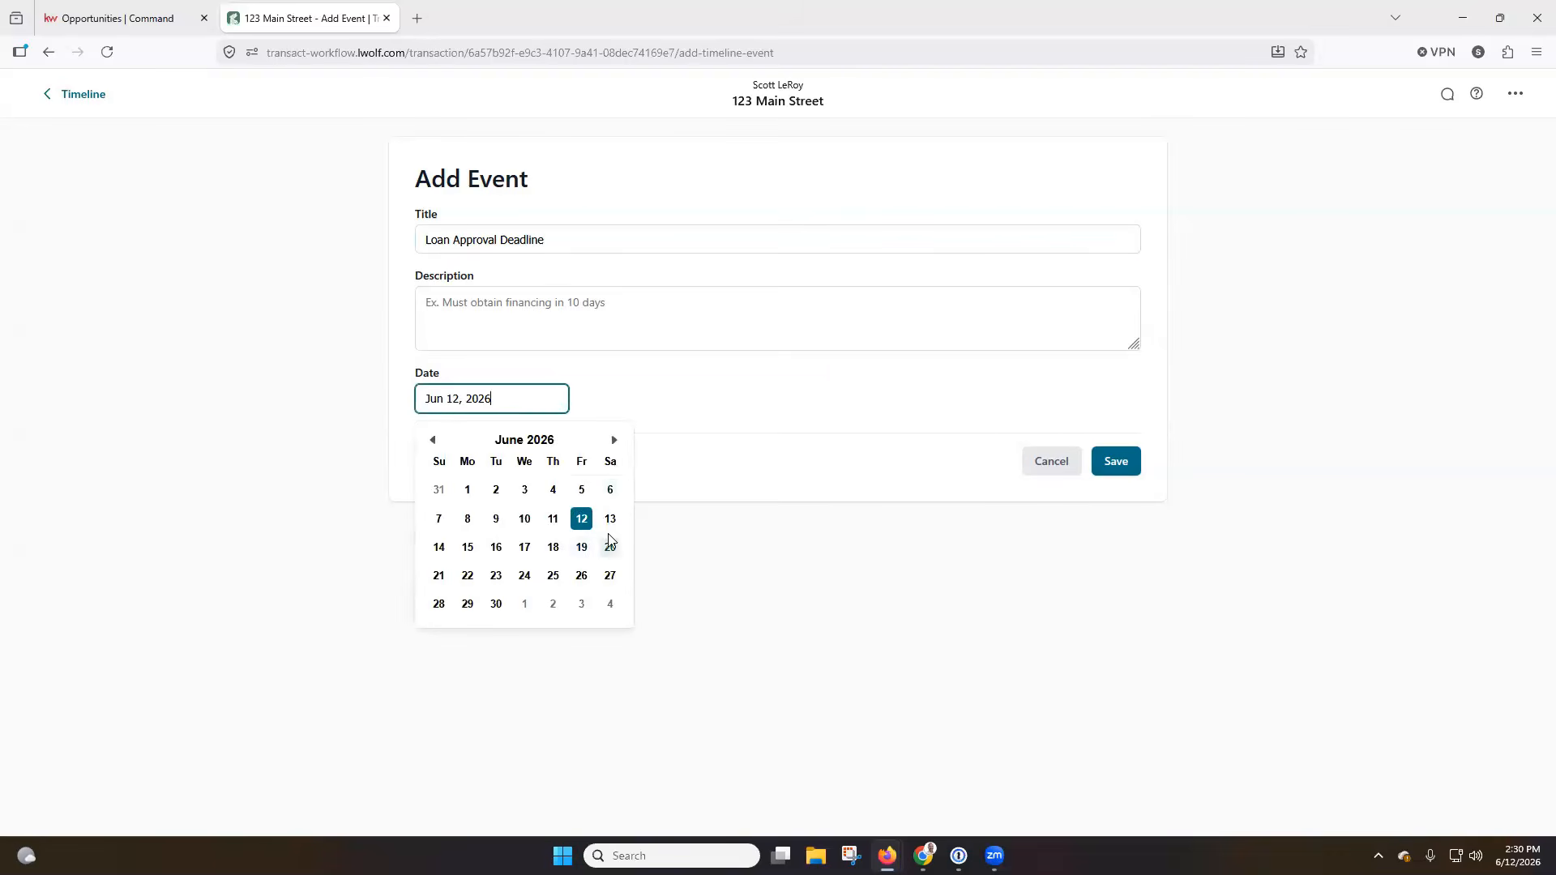
left_click(496, 604)
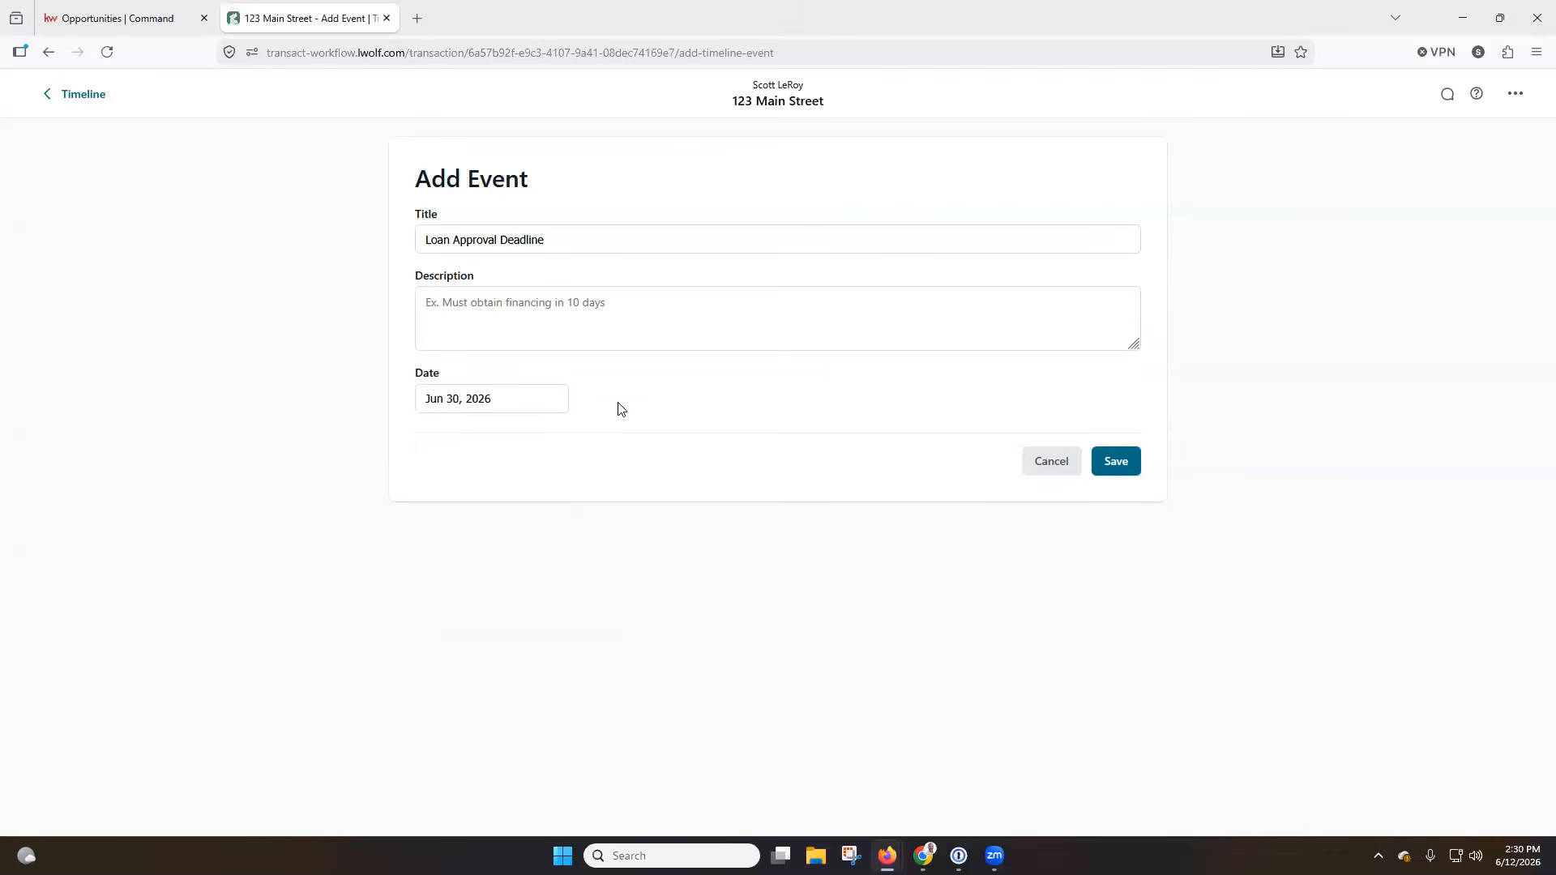
left_click(1115, 470)
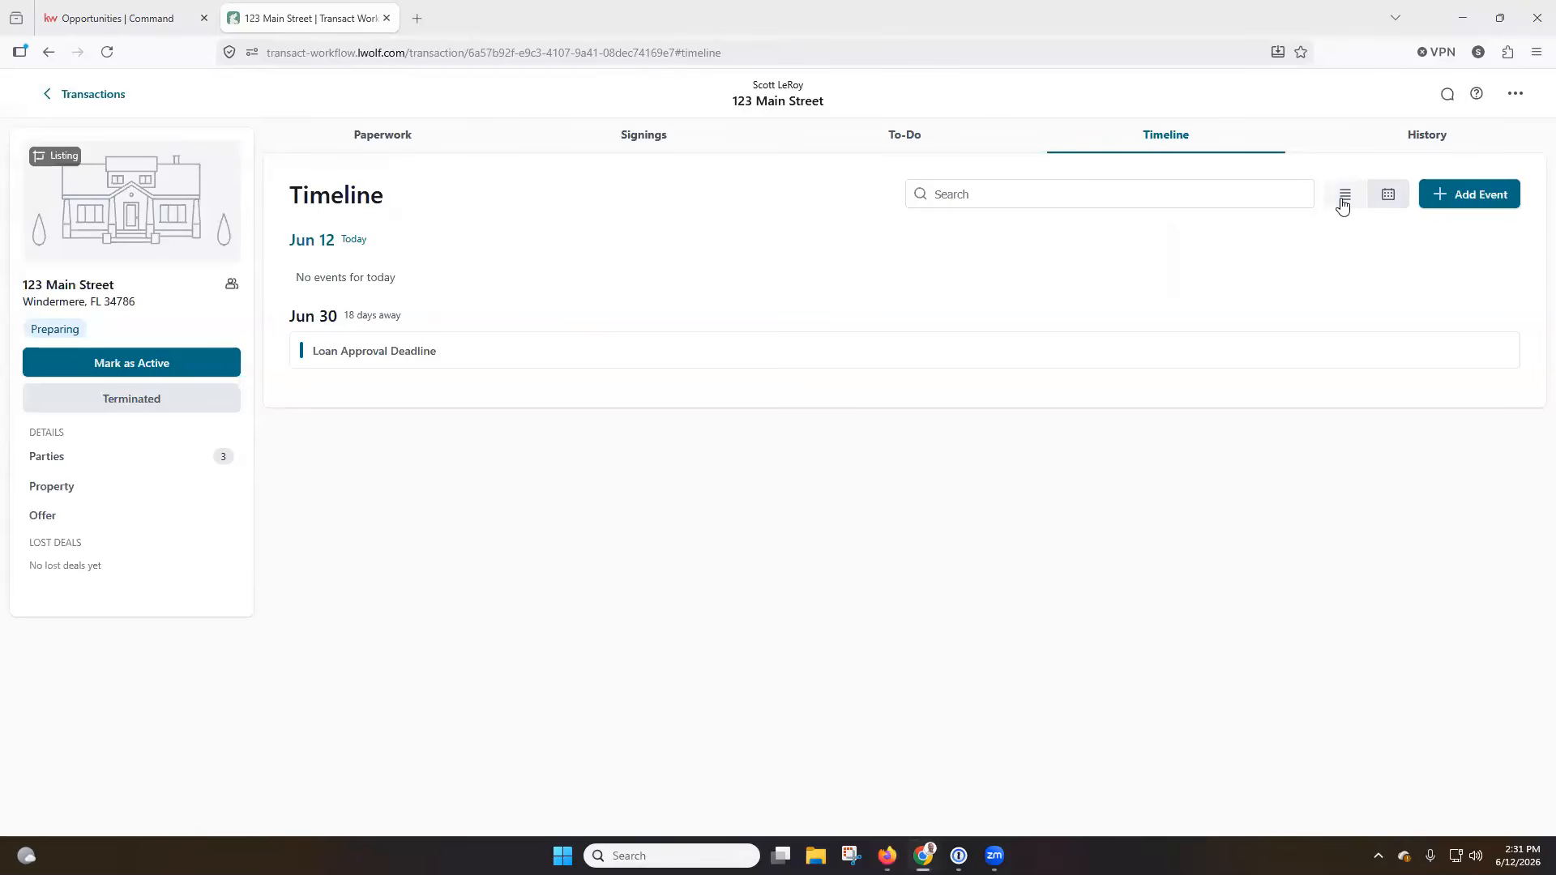
Show the transaction timeline as a calendar and look over the month of June 2026.
left_click(1387, 195)
scroll(1135, 397, "down", 1)
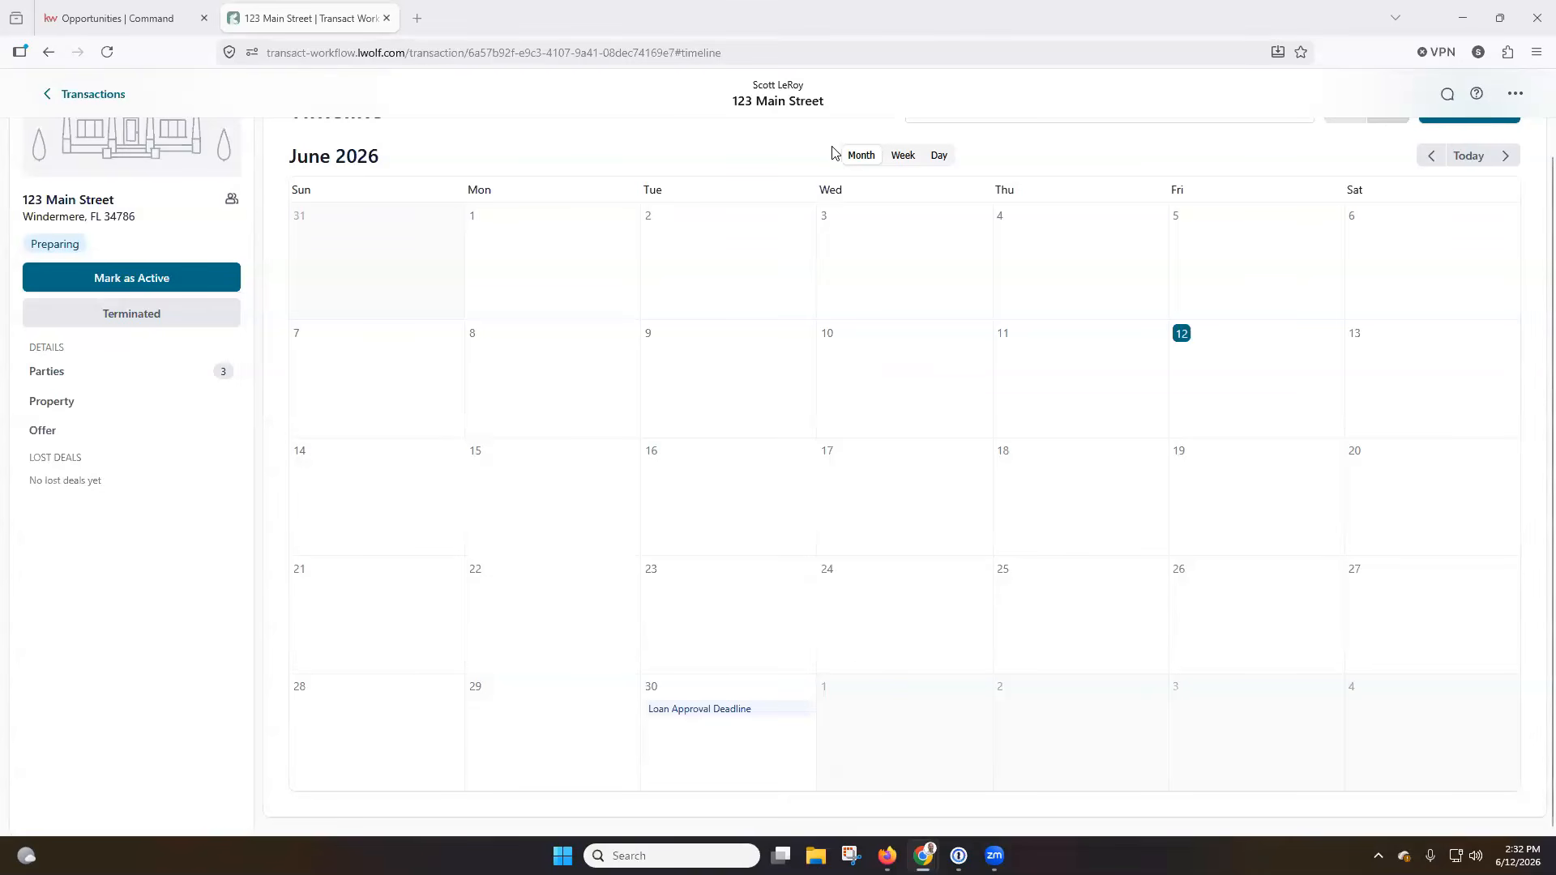
scroll(754, 146, "up", 2)
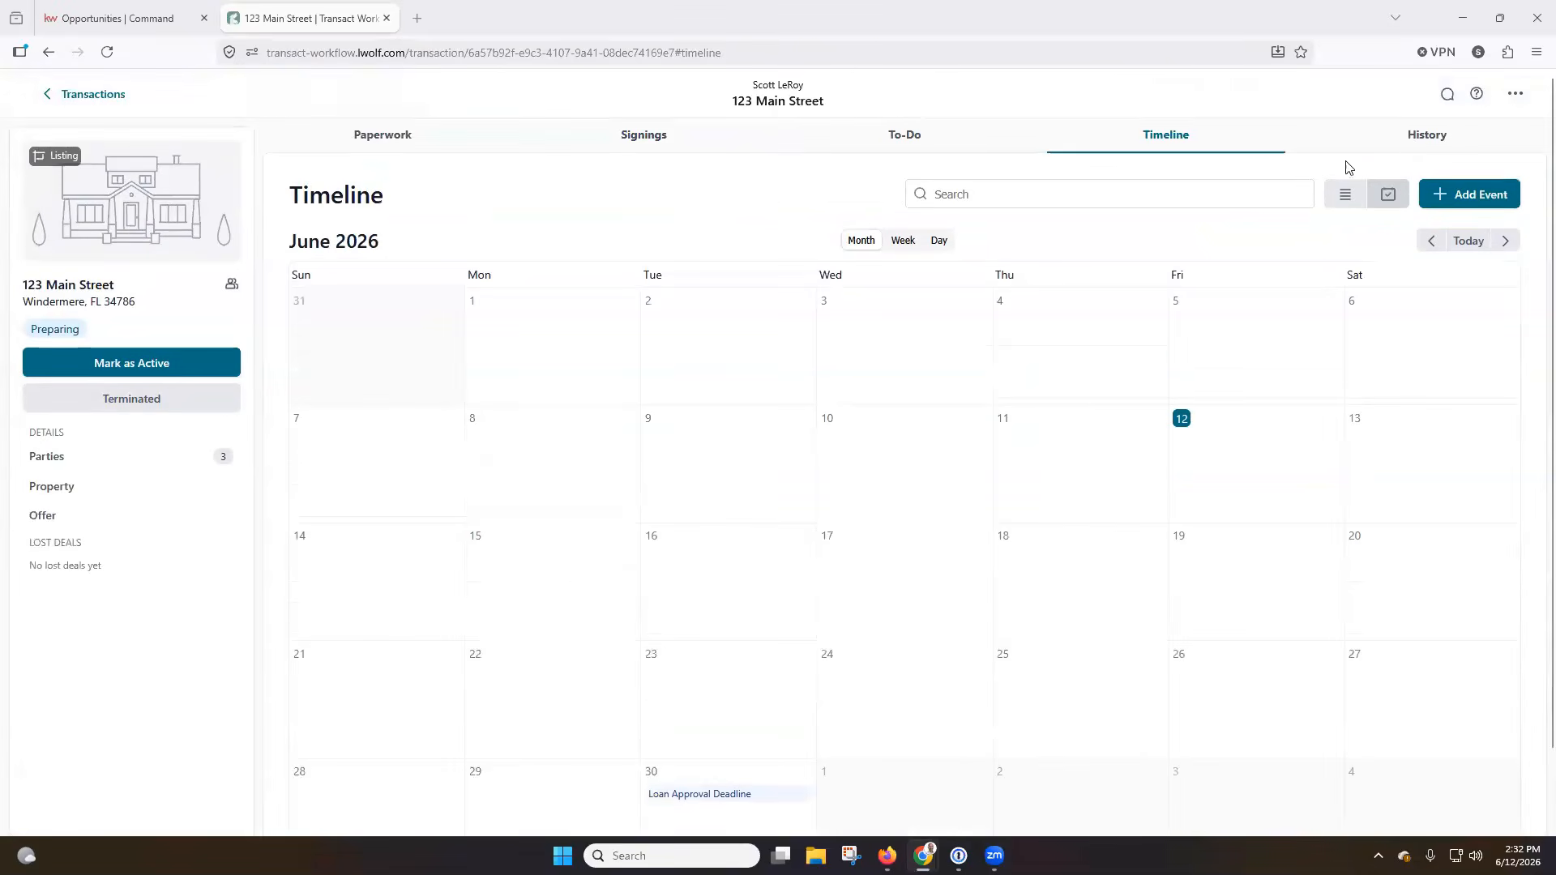
Review the transaction's history of logged actions, who made them, and their dates.
left_click(1417, 136)
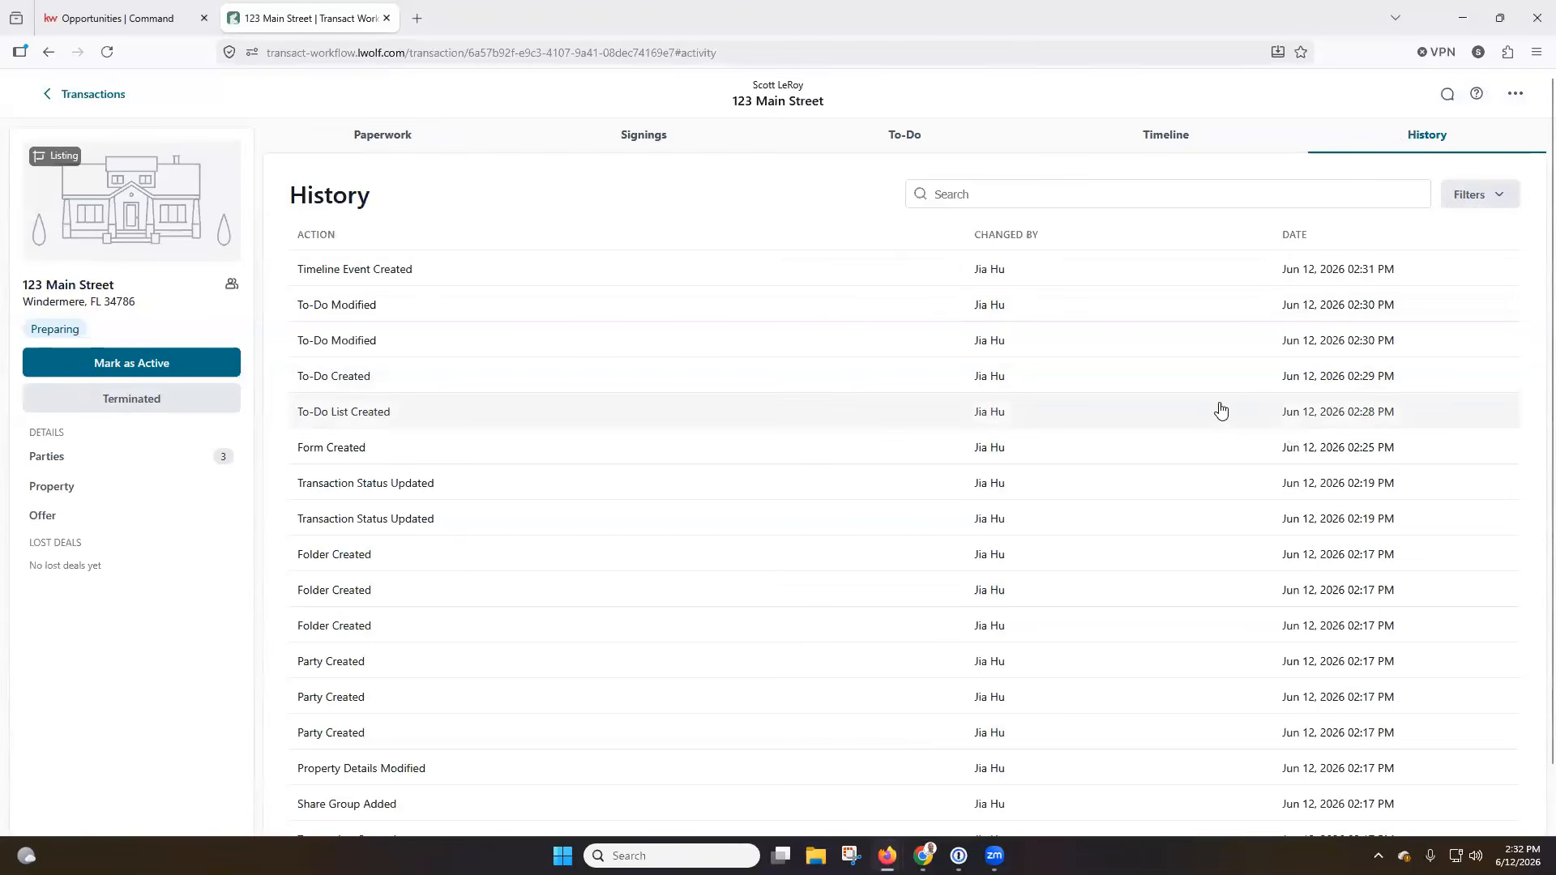
scroll(1172, 401, "down", 2)
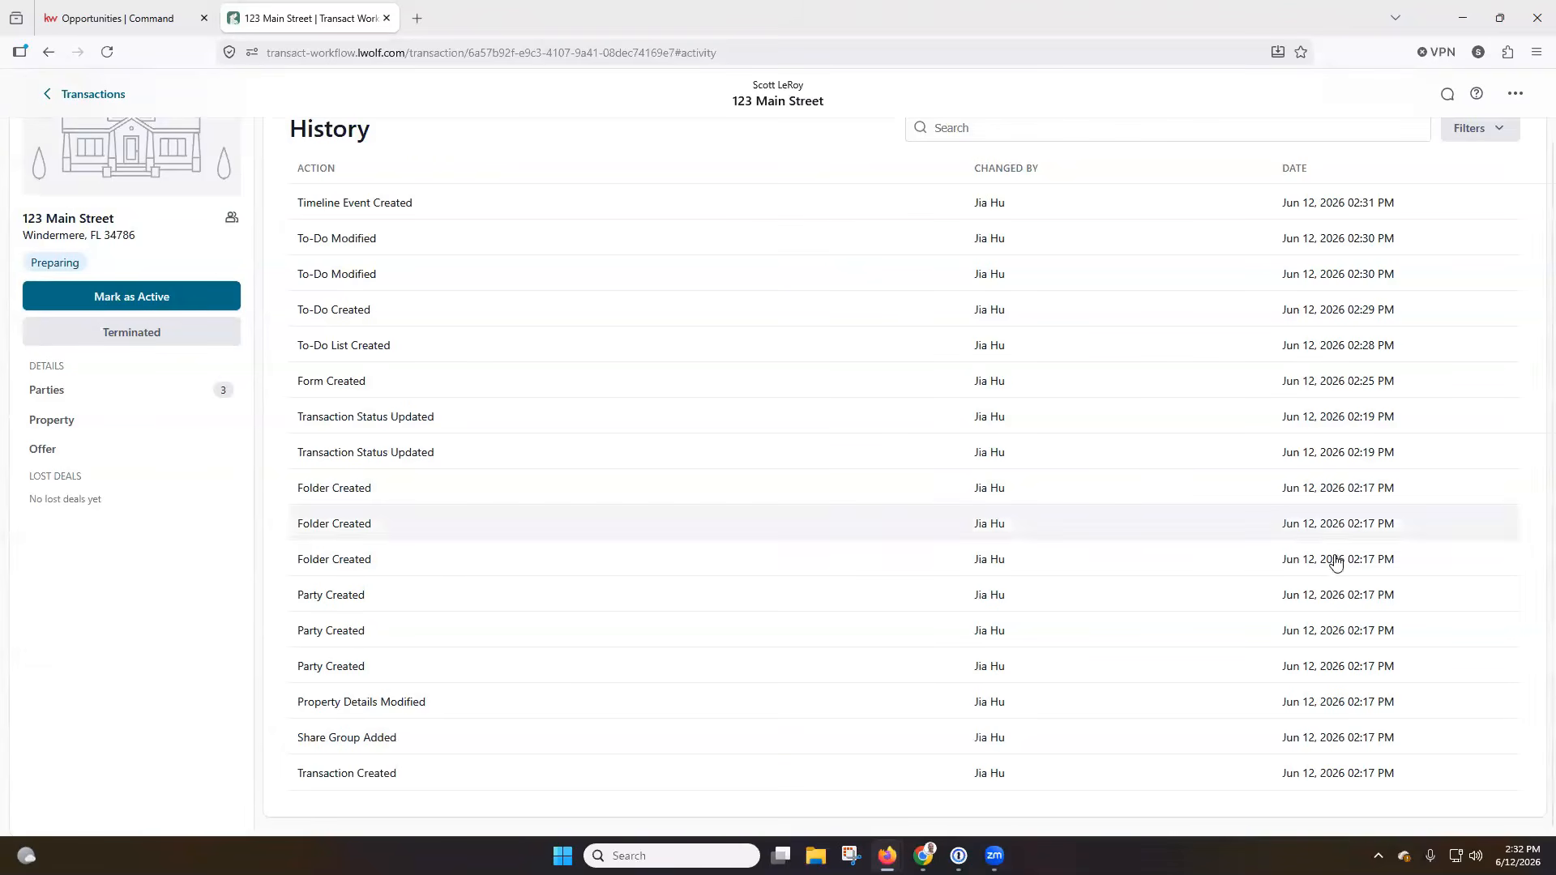
scroll(1127, 705, "up", 1)
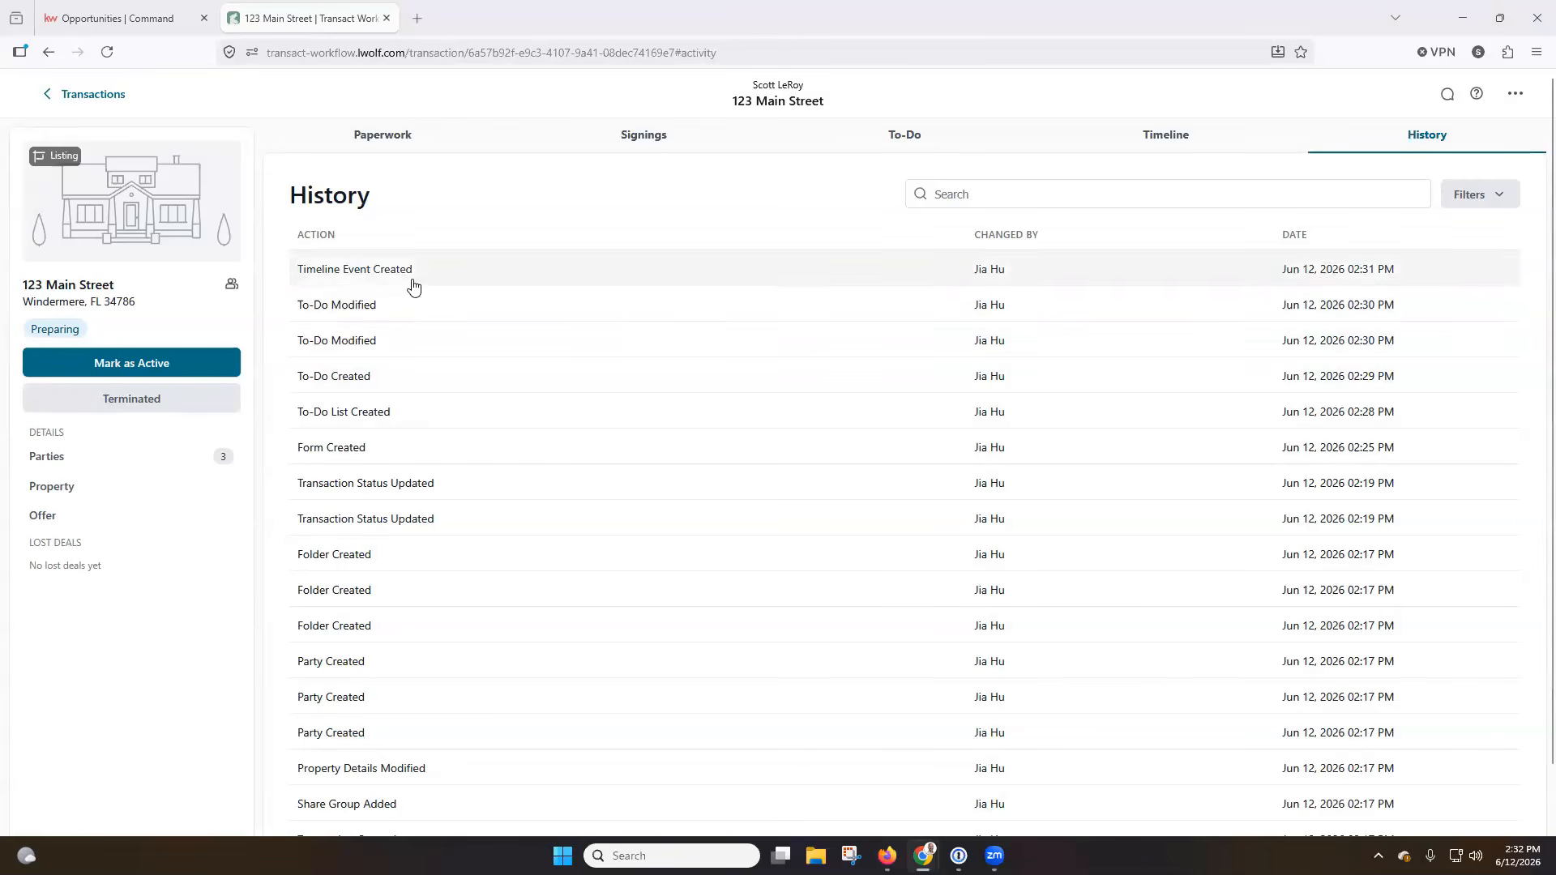
View the details of the latest To-Do Modified entry in the history and look over the remaining logged actions.
left_click(399, 314)
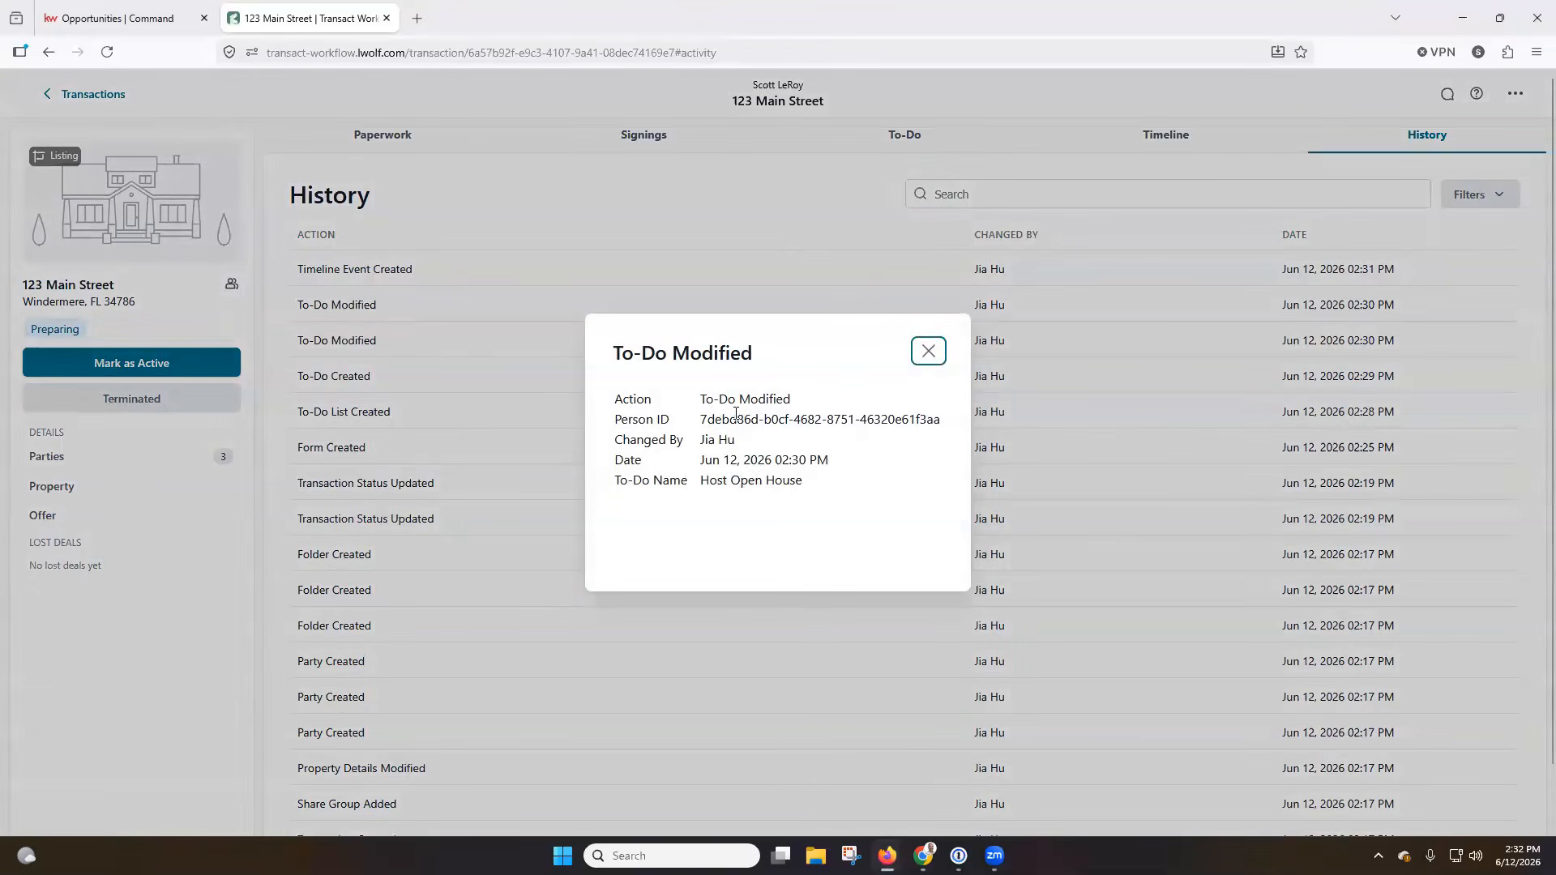
left_click(916, 362)
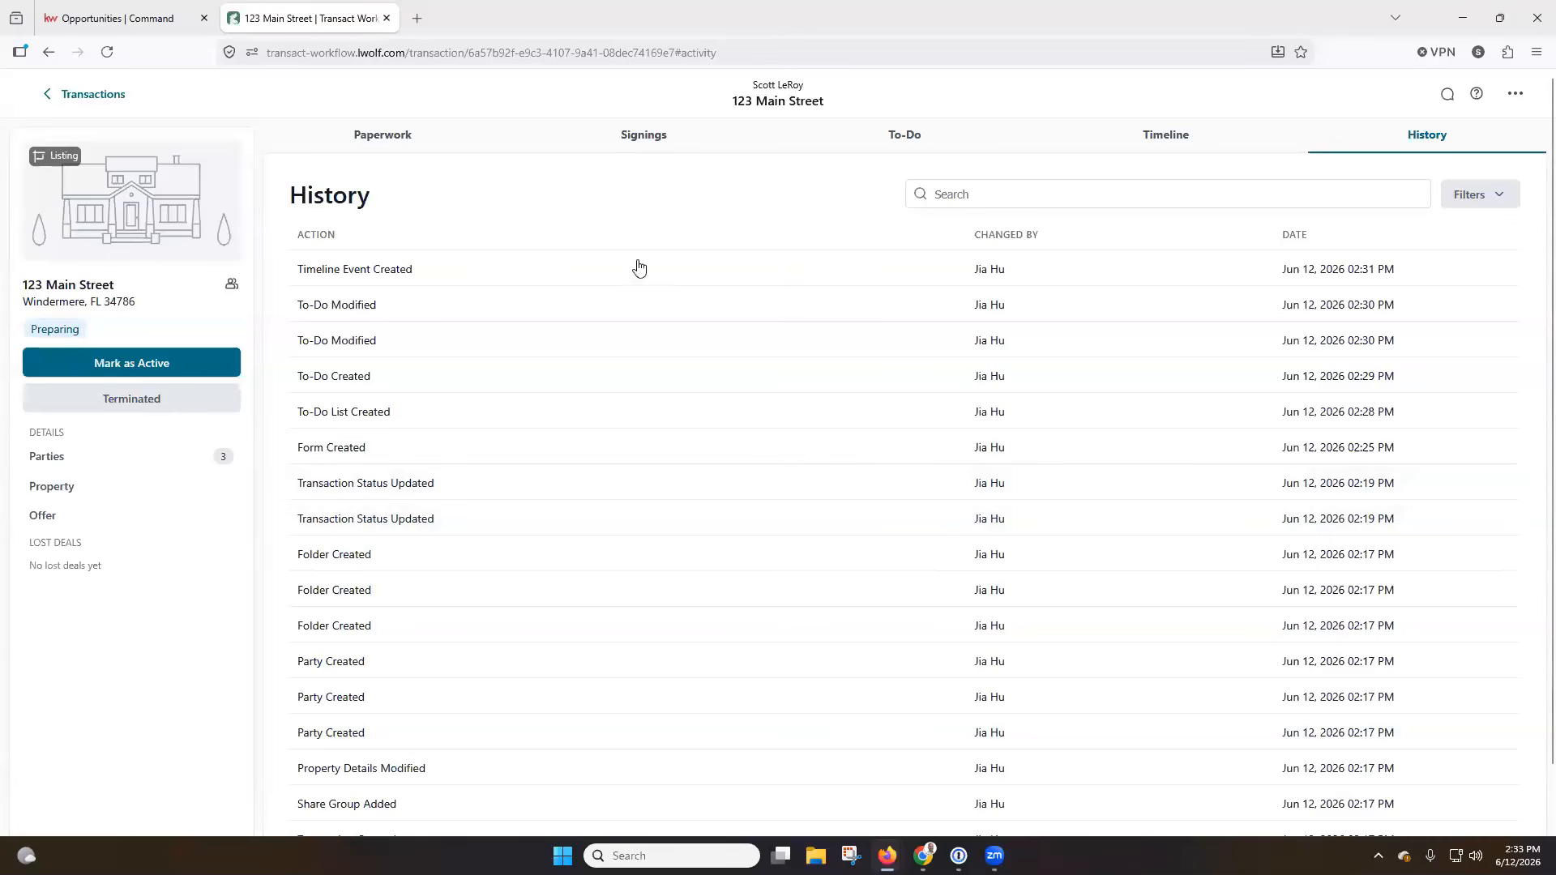
scroll(637, 268, "down", 1)
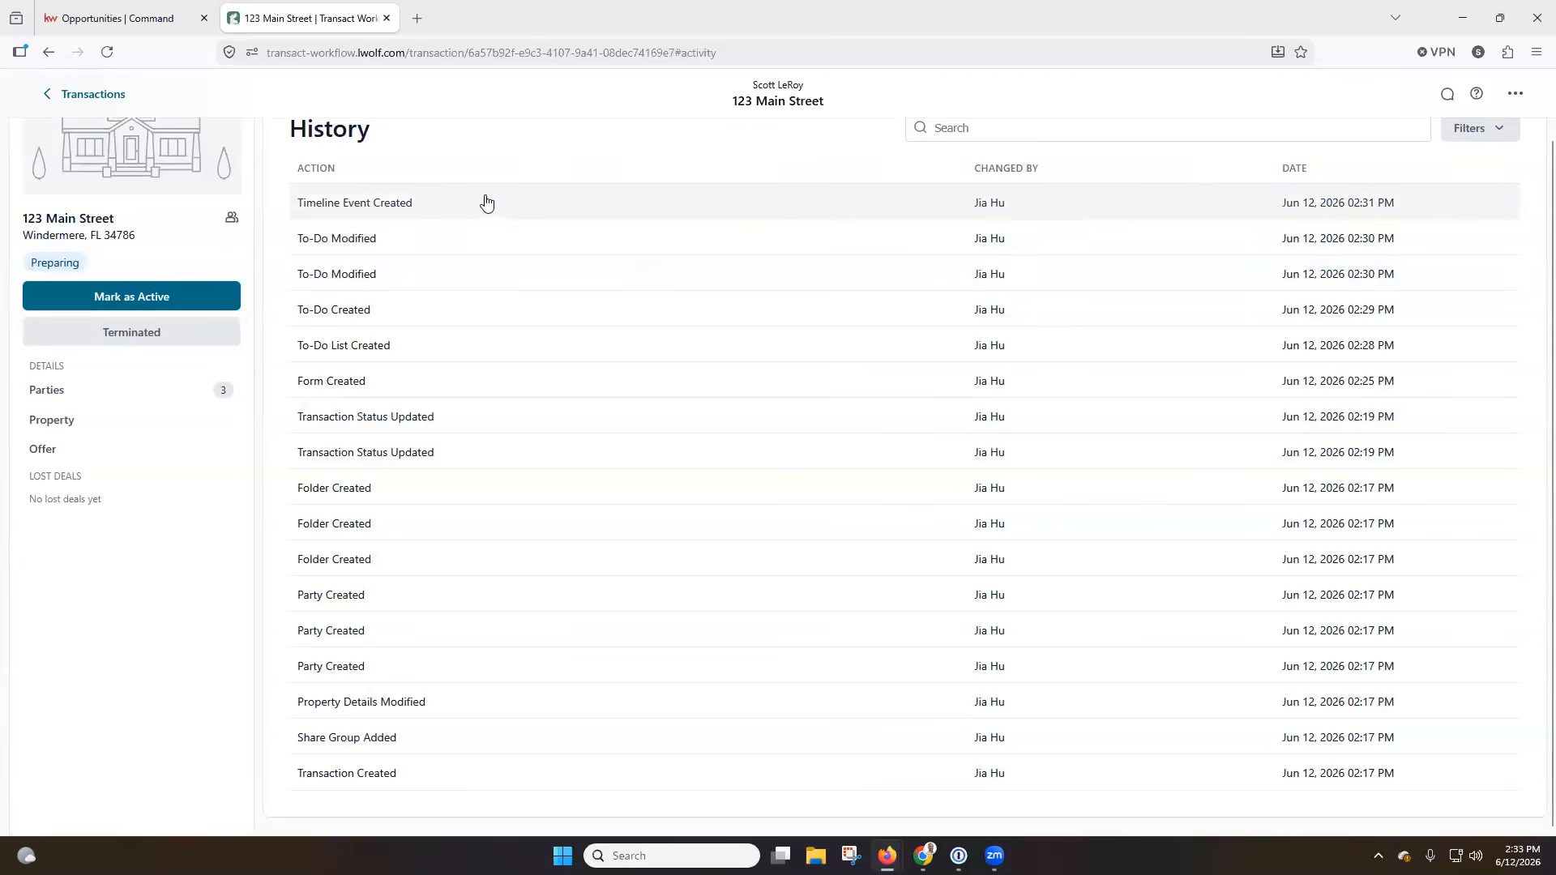
scroll(458, 162, "up", 1)
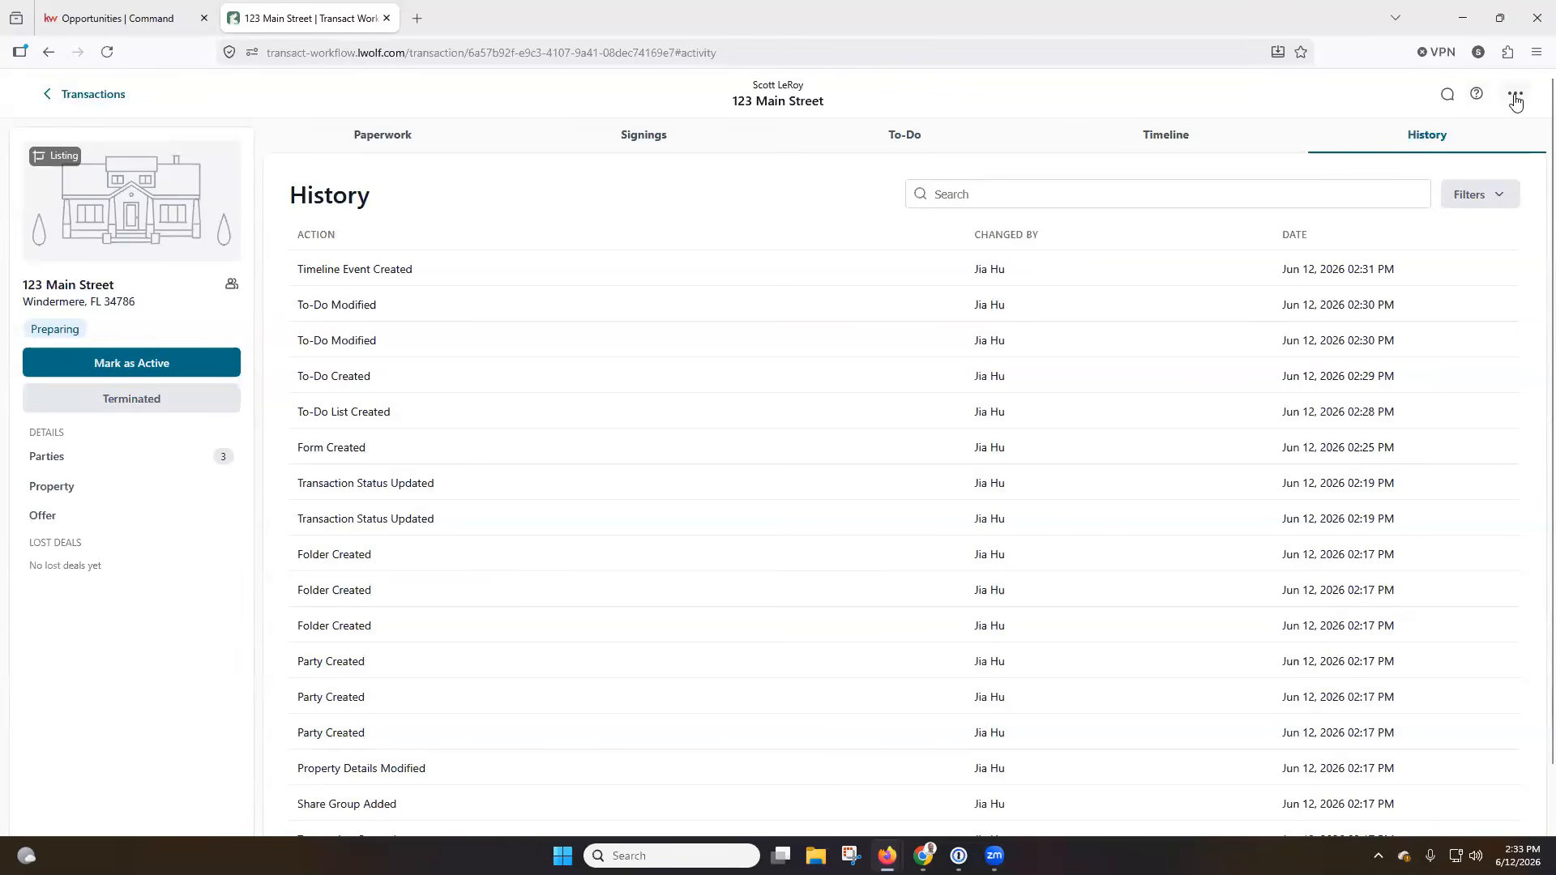
Look at the transaction's comments, the Resource Center, and the additional actions for applying a template, sharing, exporting, or deleting.
left_click(1450, 97)
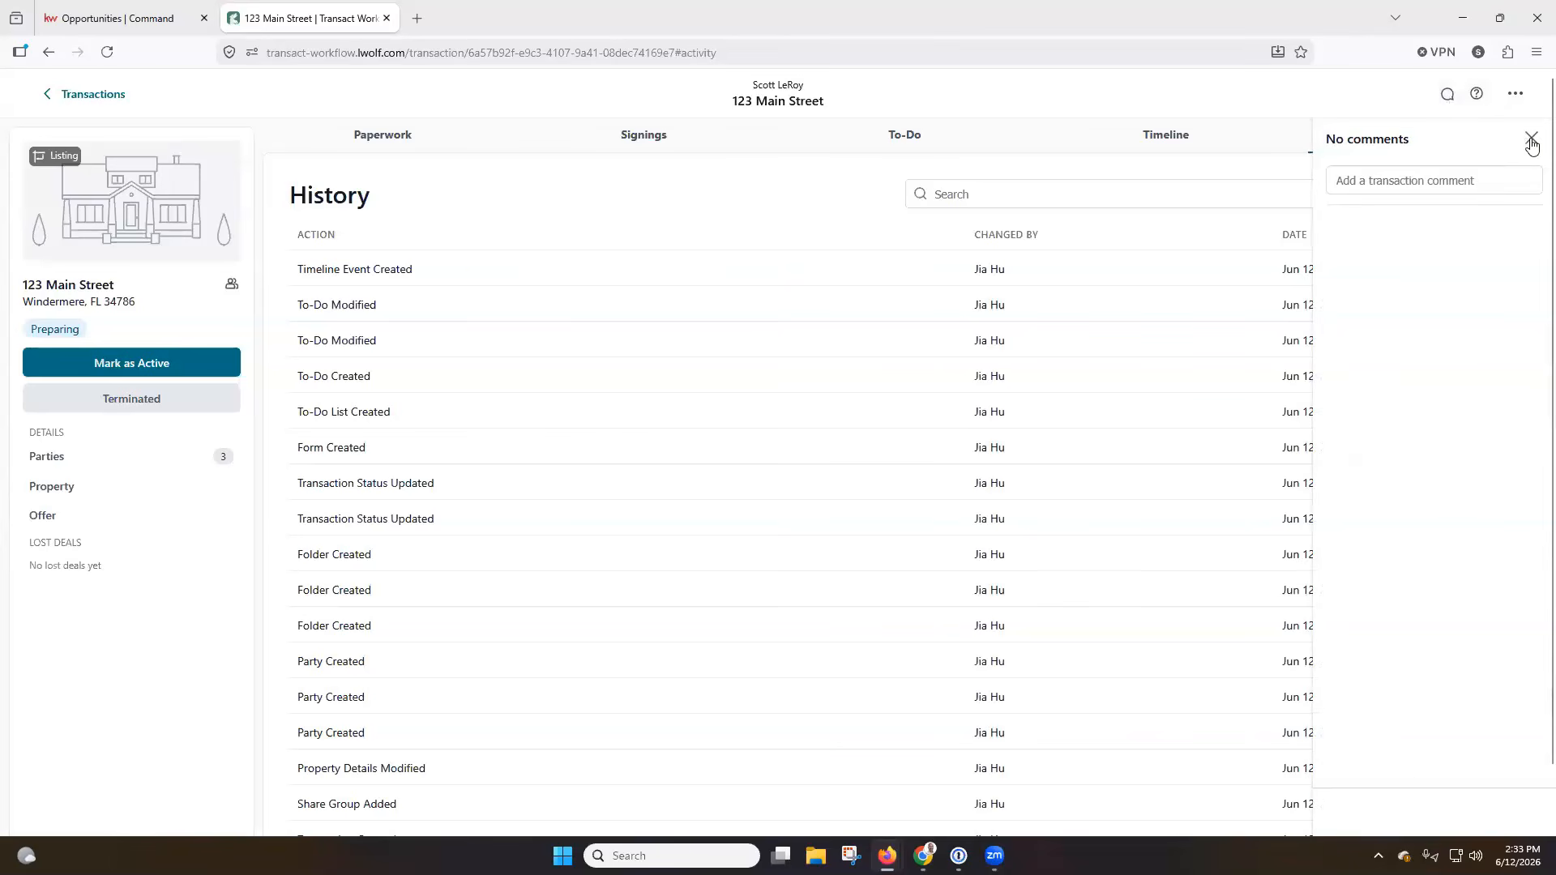
left_click(1530, 141)
left_click(1477, 98)
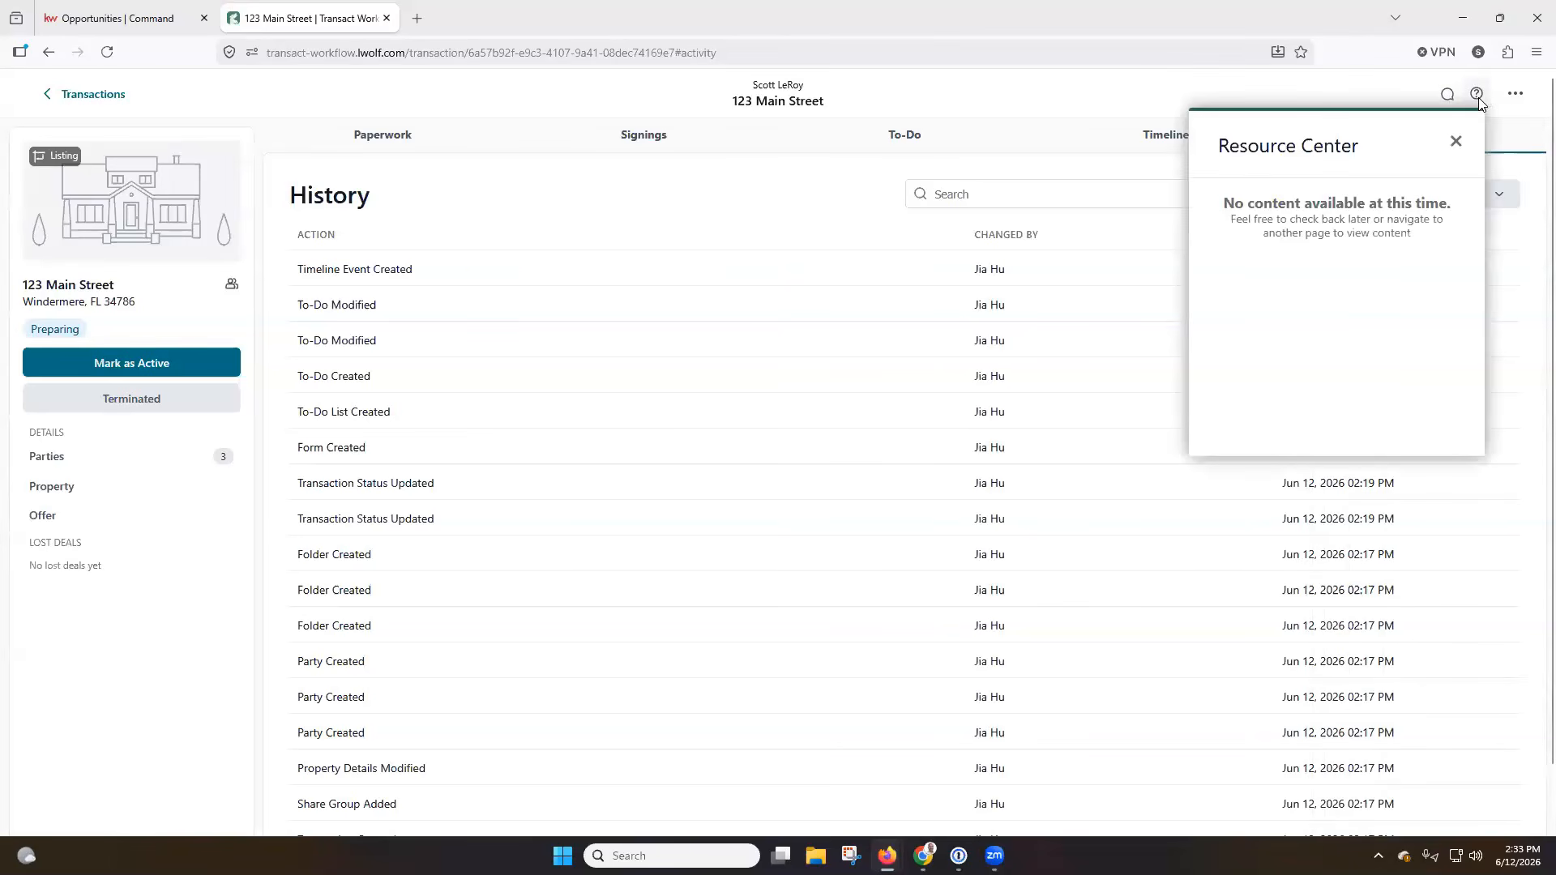
left_click(1457, 144)
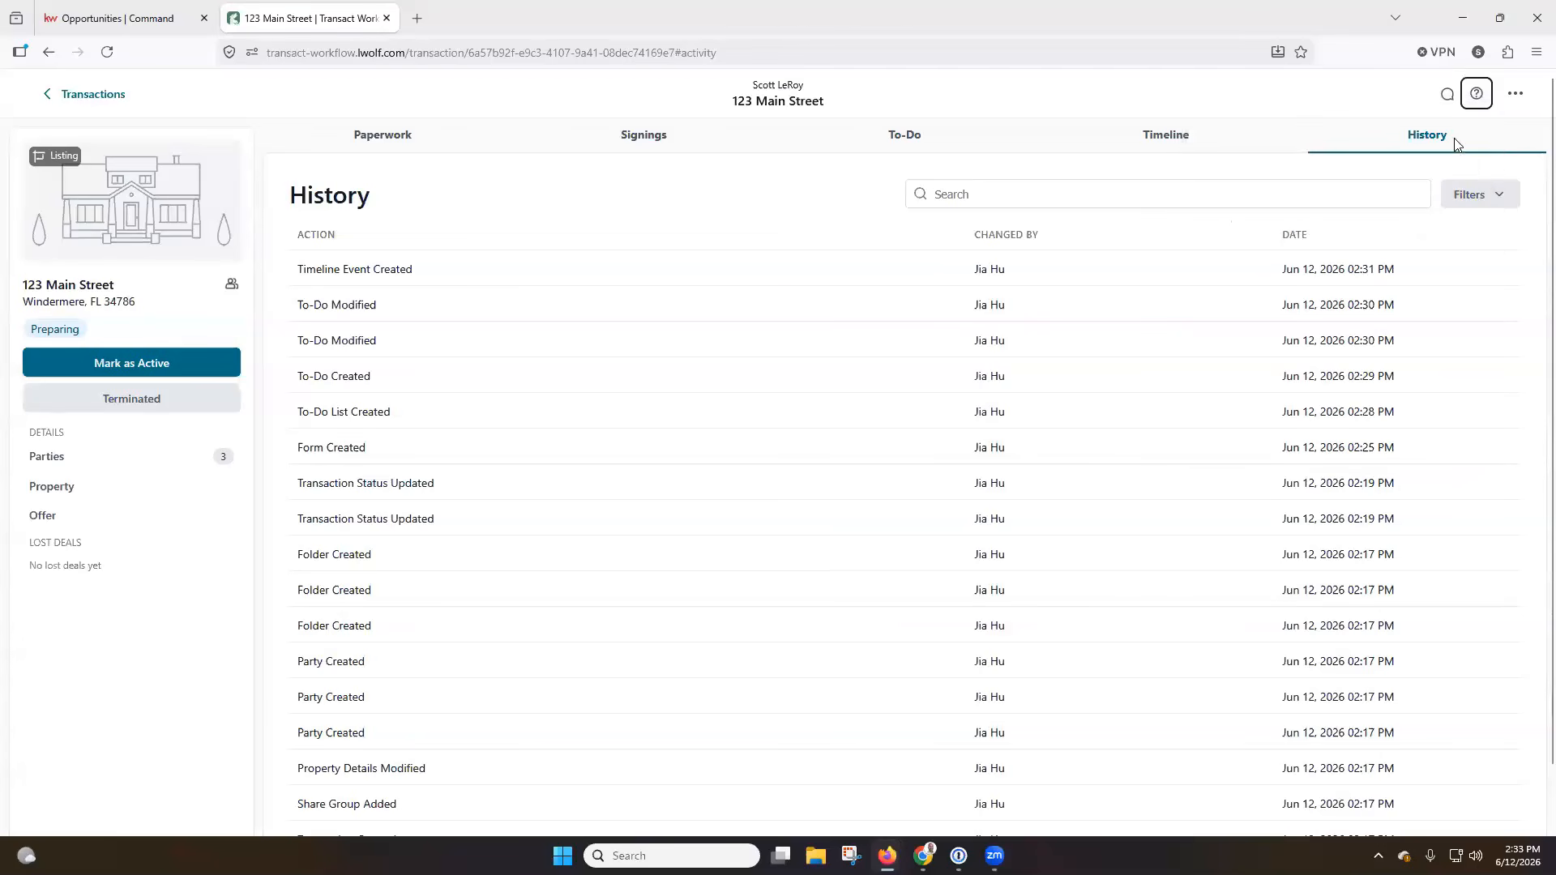
left_click(1515, 95)
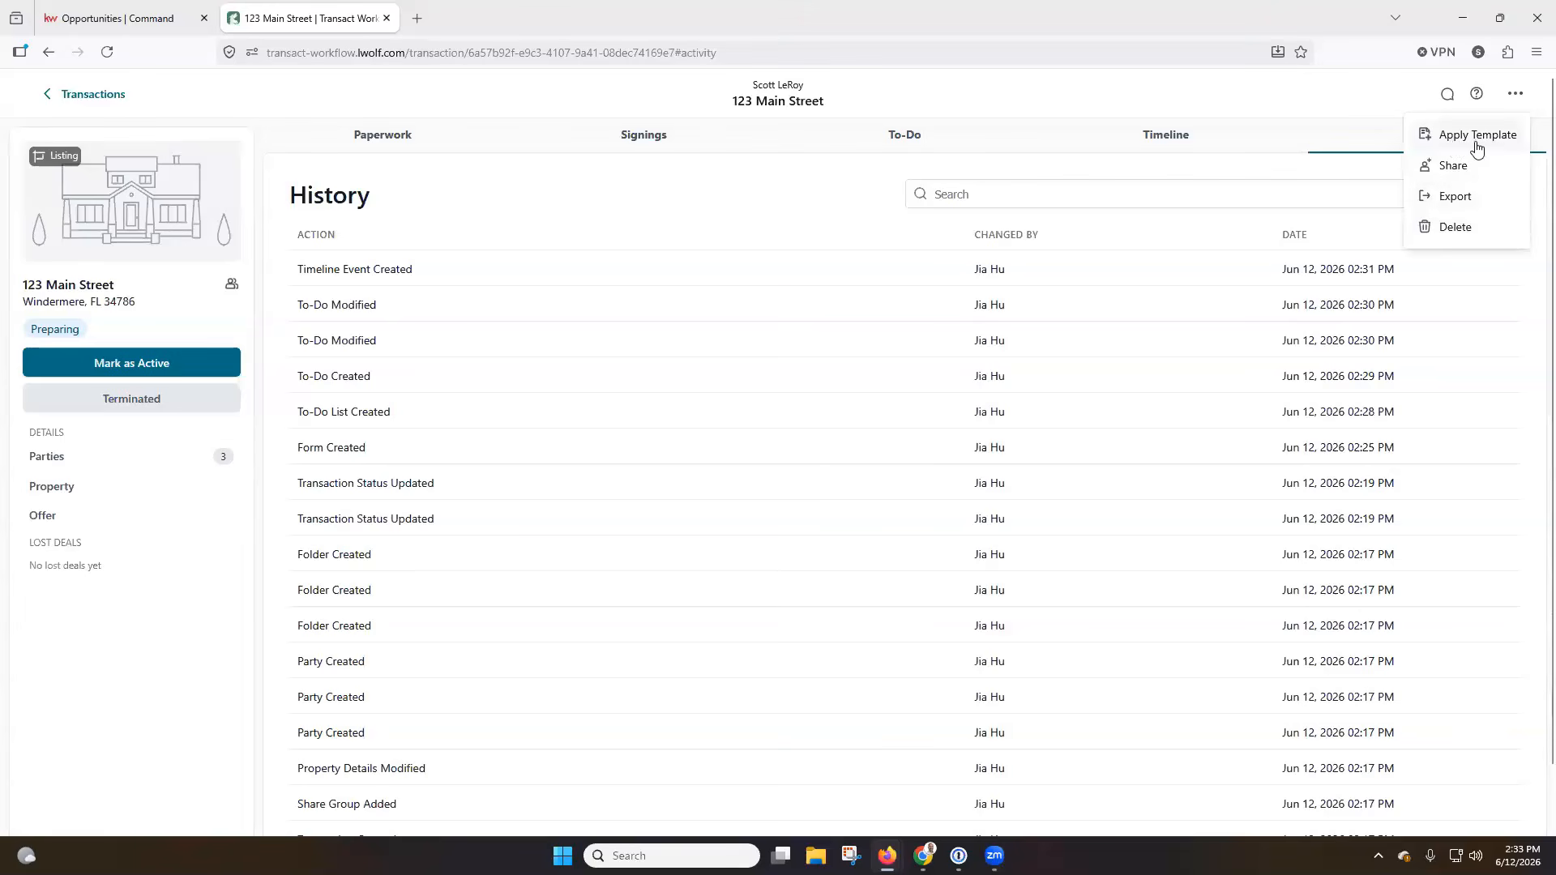
left_click(1045, 96)
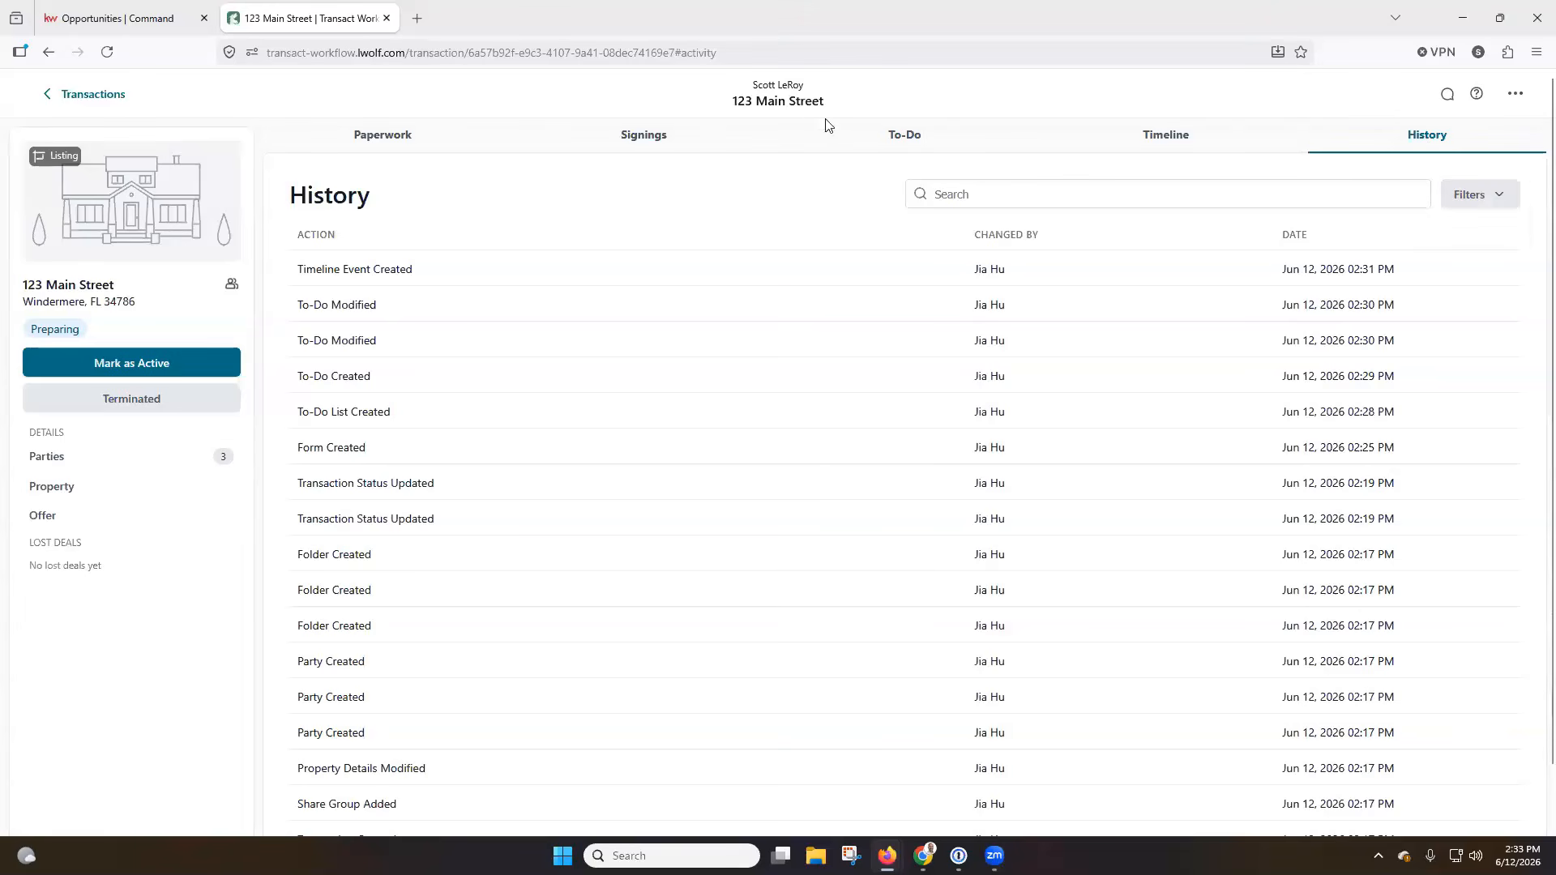
Return to the list of all transactions, compare its table and card views, and look at the overall Signings page.
left_click(105, 103)
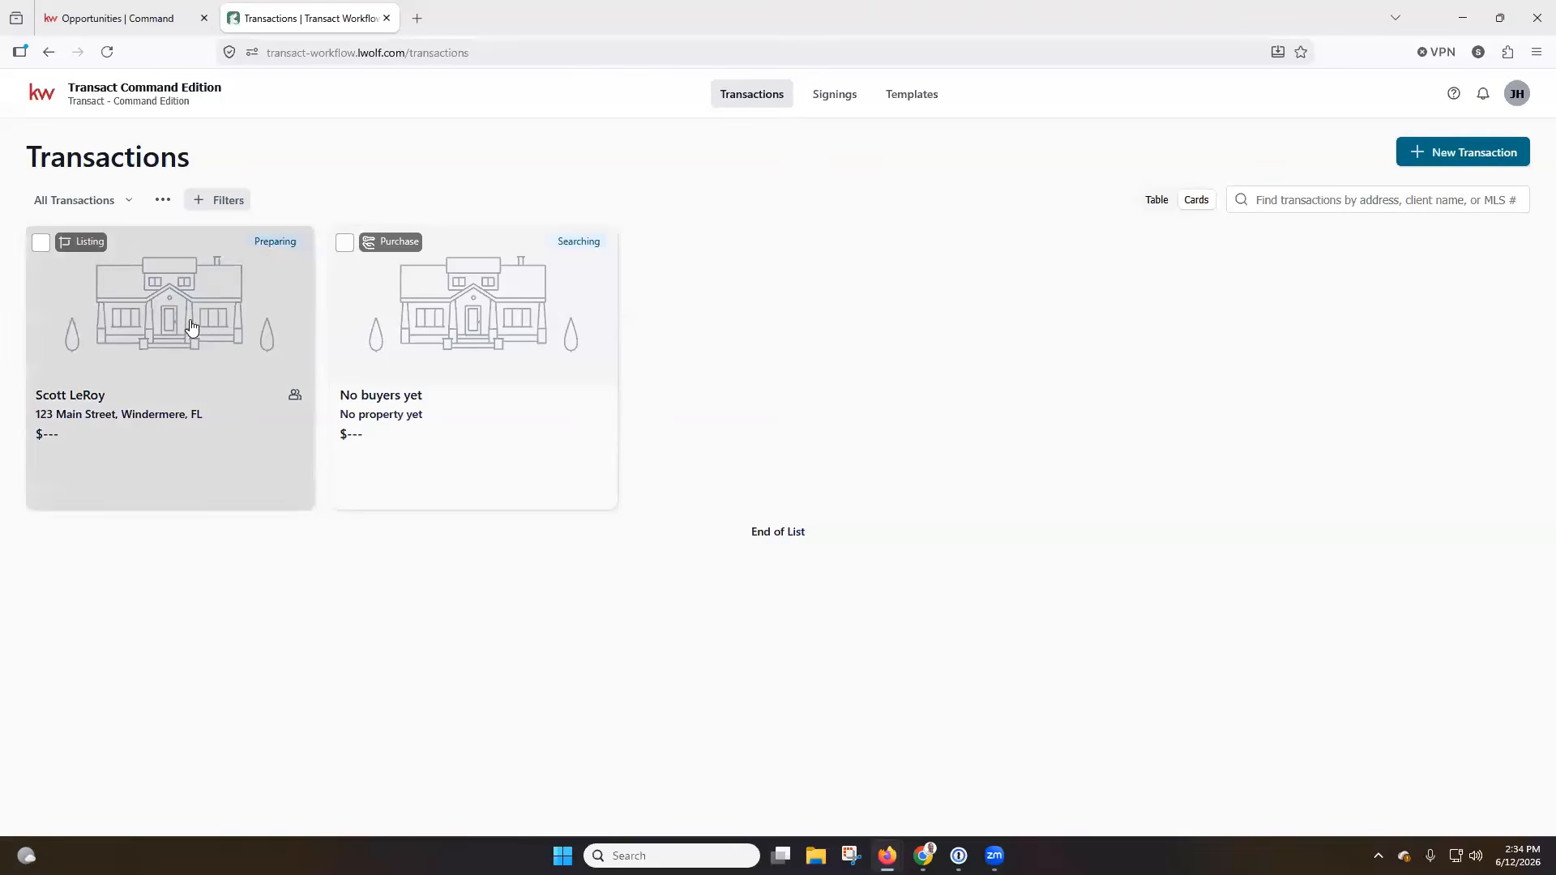
left_click(1159, 202)
left_click(1189, 204)
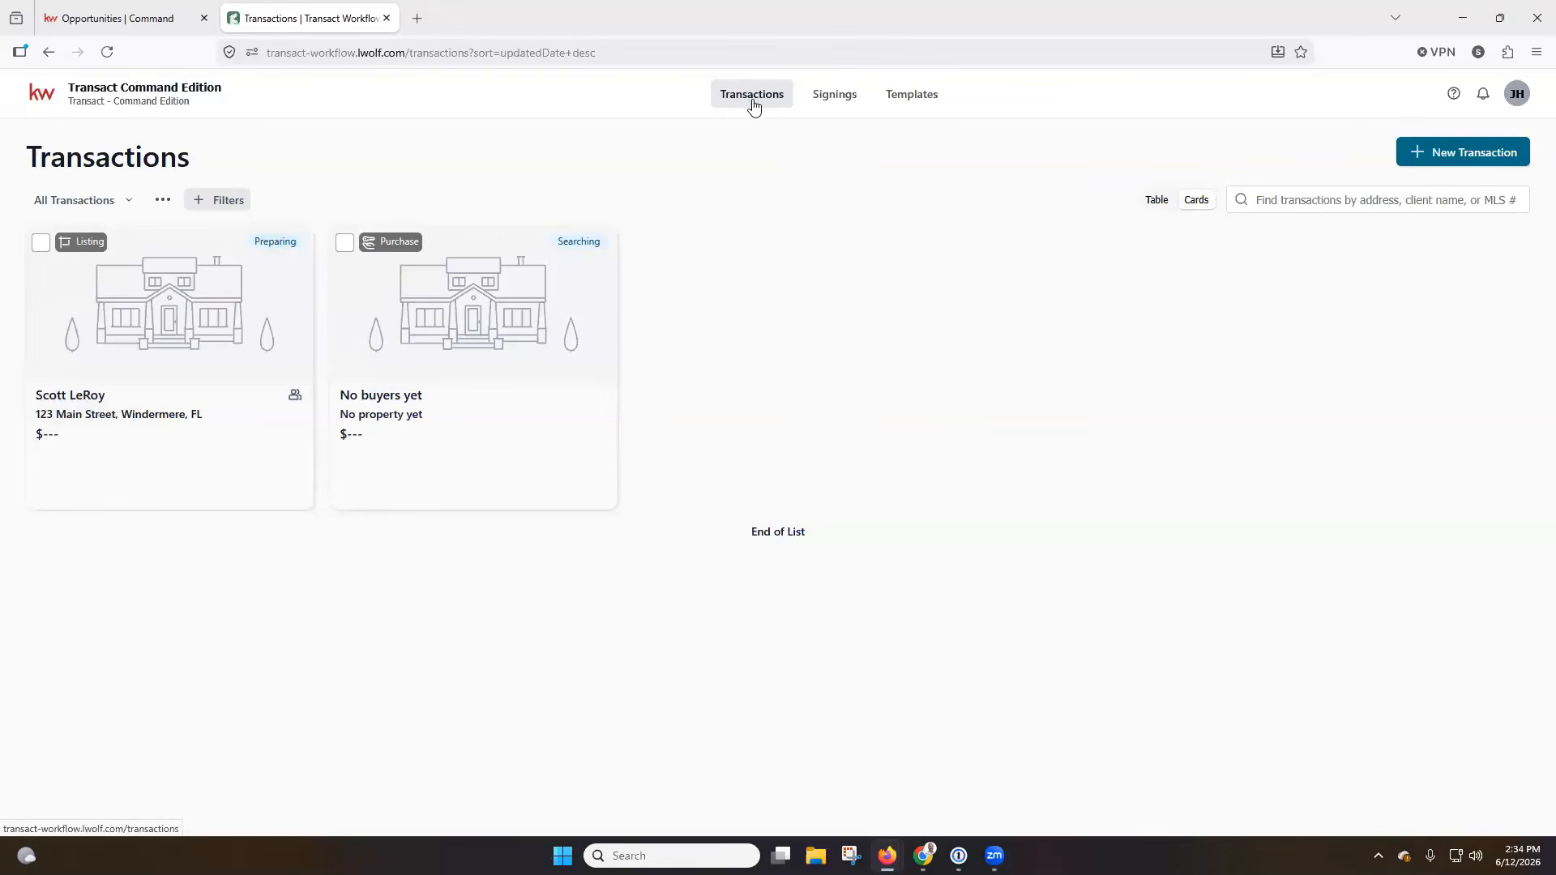
left_click(830, 95)
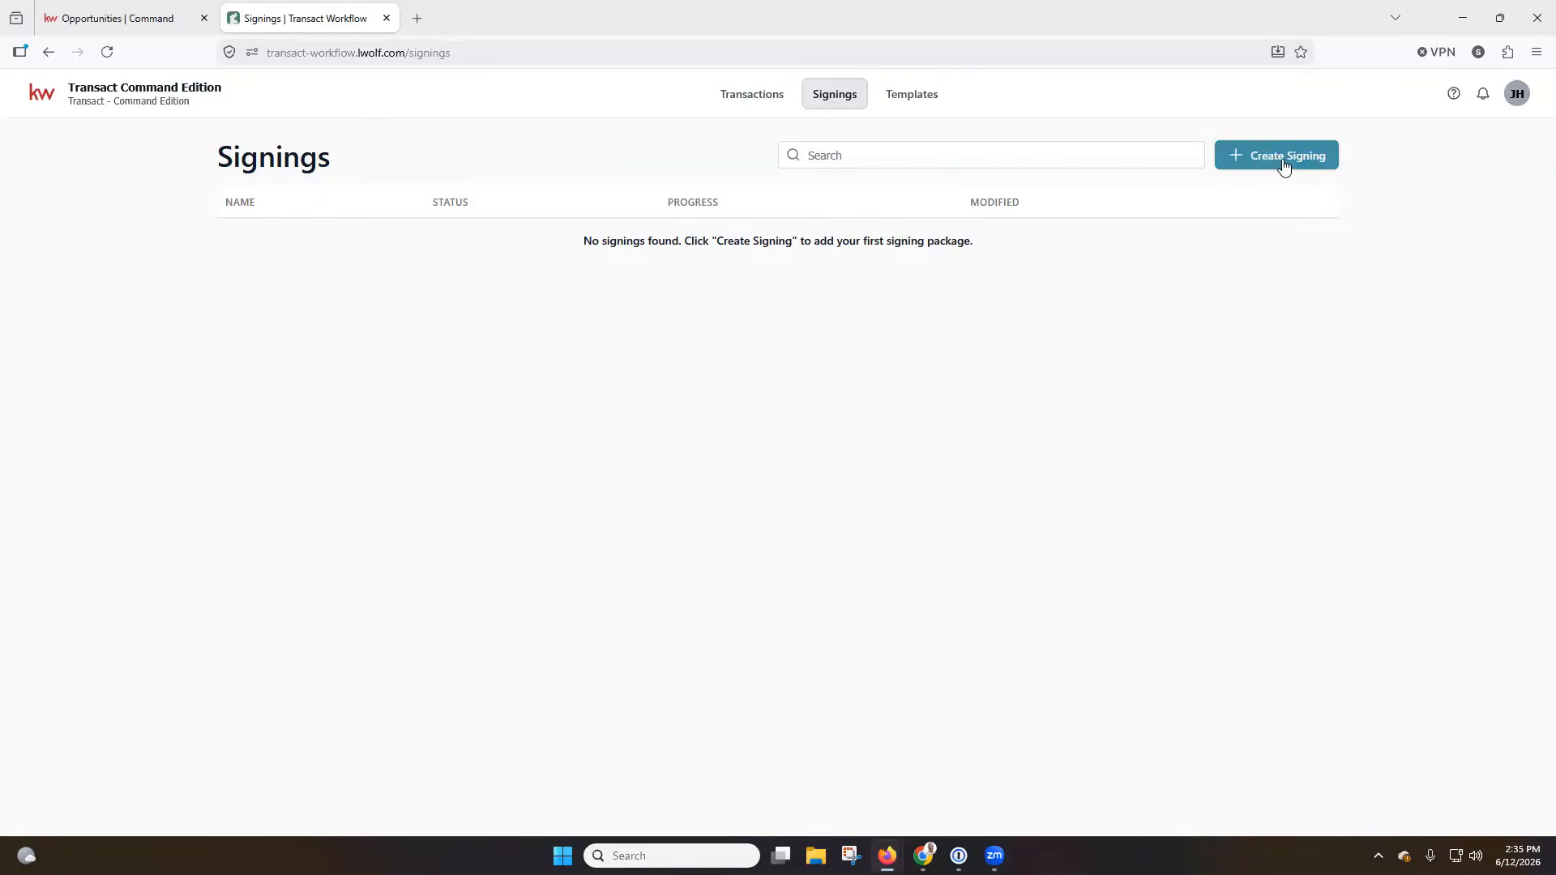
Start a new template named "Residential Listing" with Personal ownership.
left_click(911, 98)
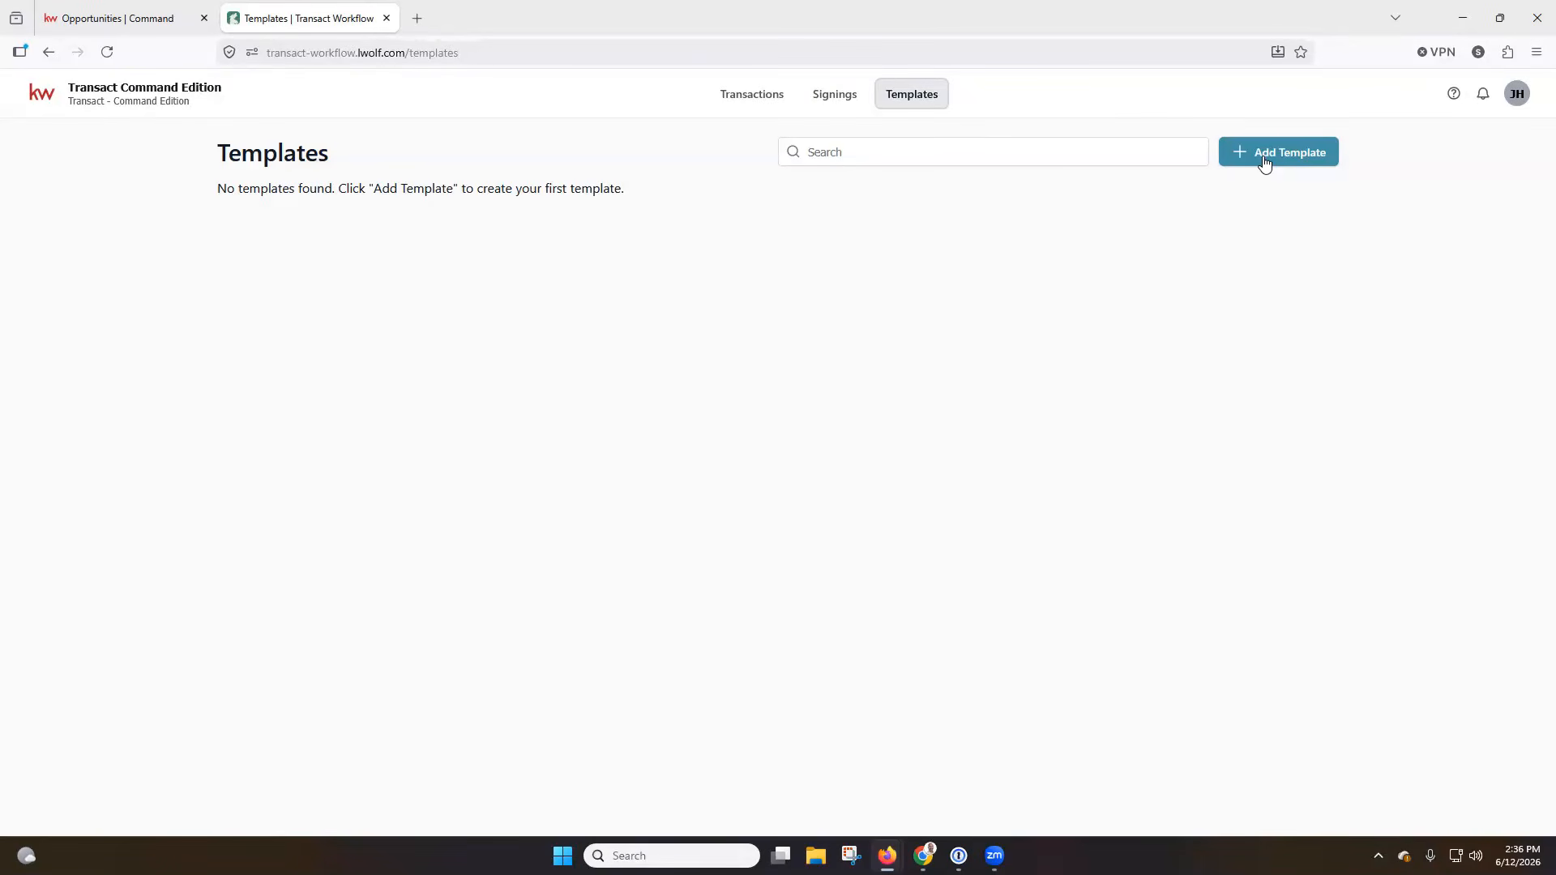
left_click(1264, 161)
left_click(776, 248)
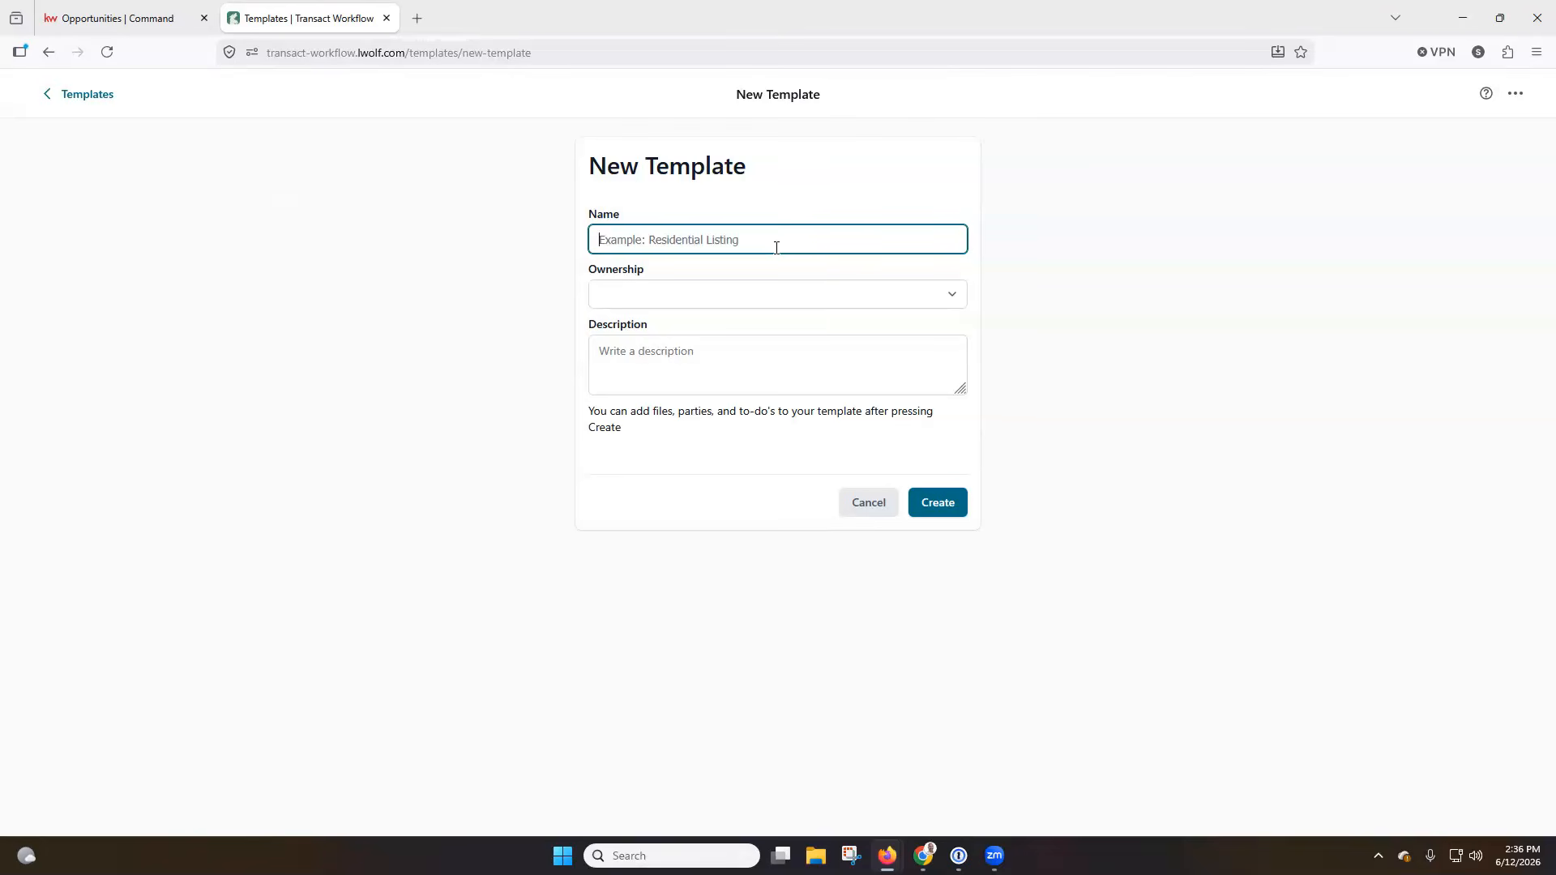
type("Residential Listing")
left_click(785, 185)
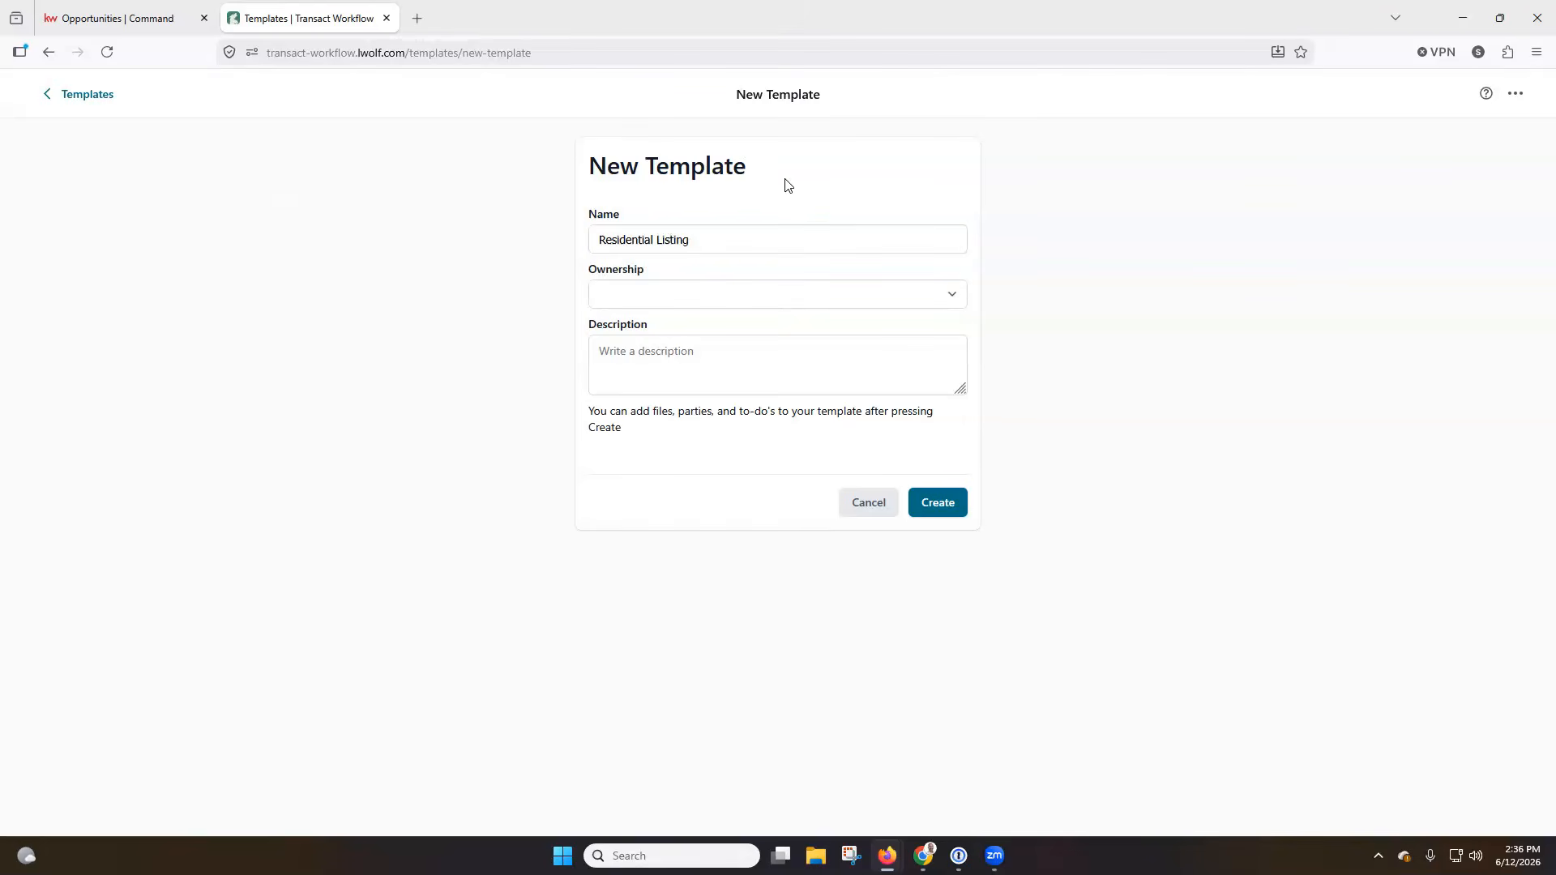
left_click(786, 300)
left_click(762, 331)
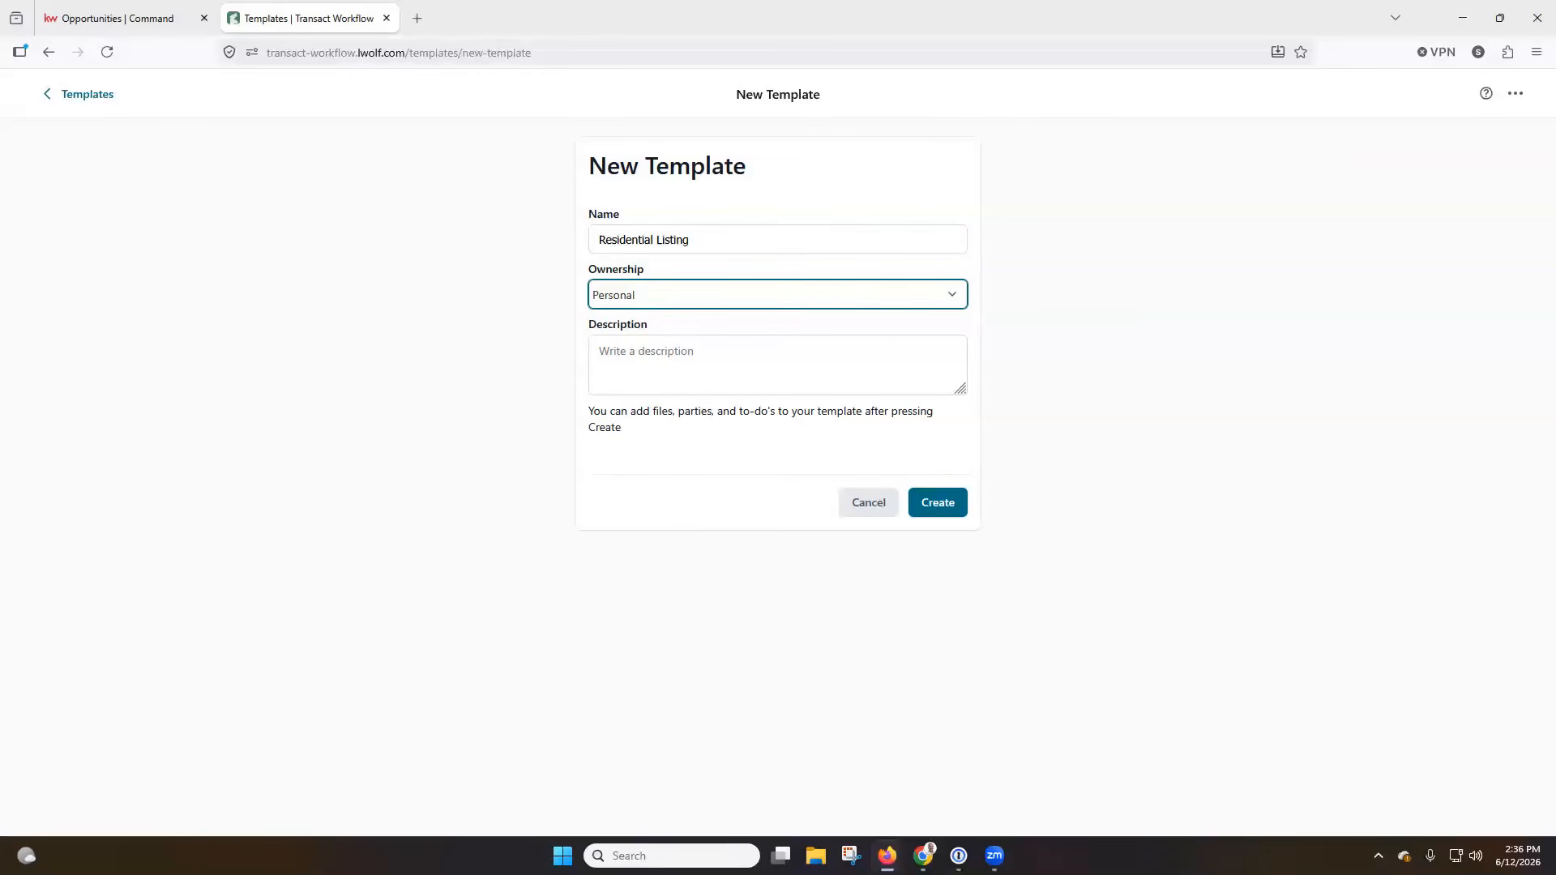
Describe the template as "Residential Tasks, Parties and Documents To Use" and create it.
left_click(759, 359)
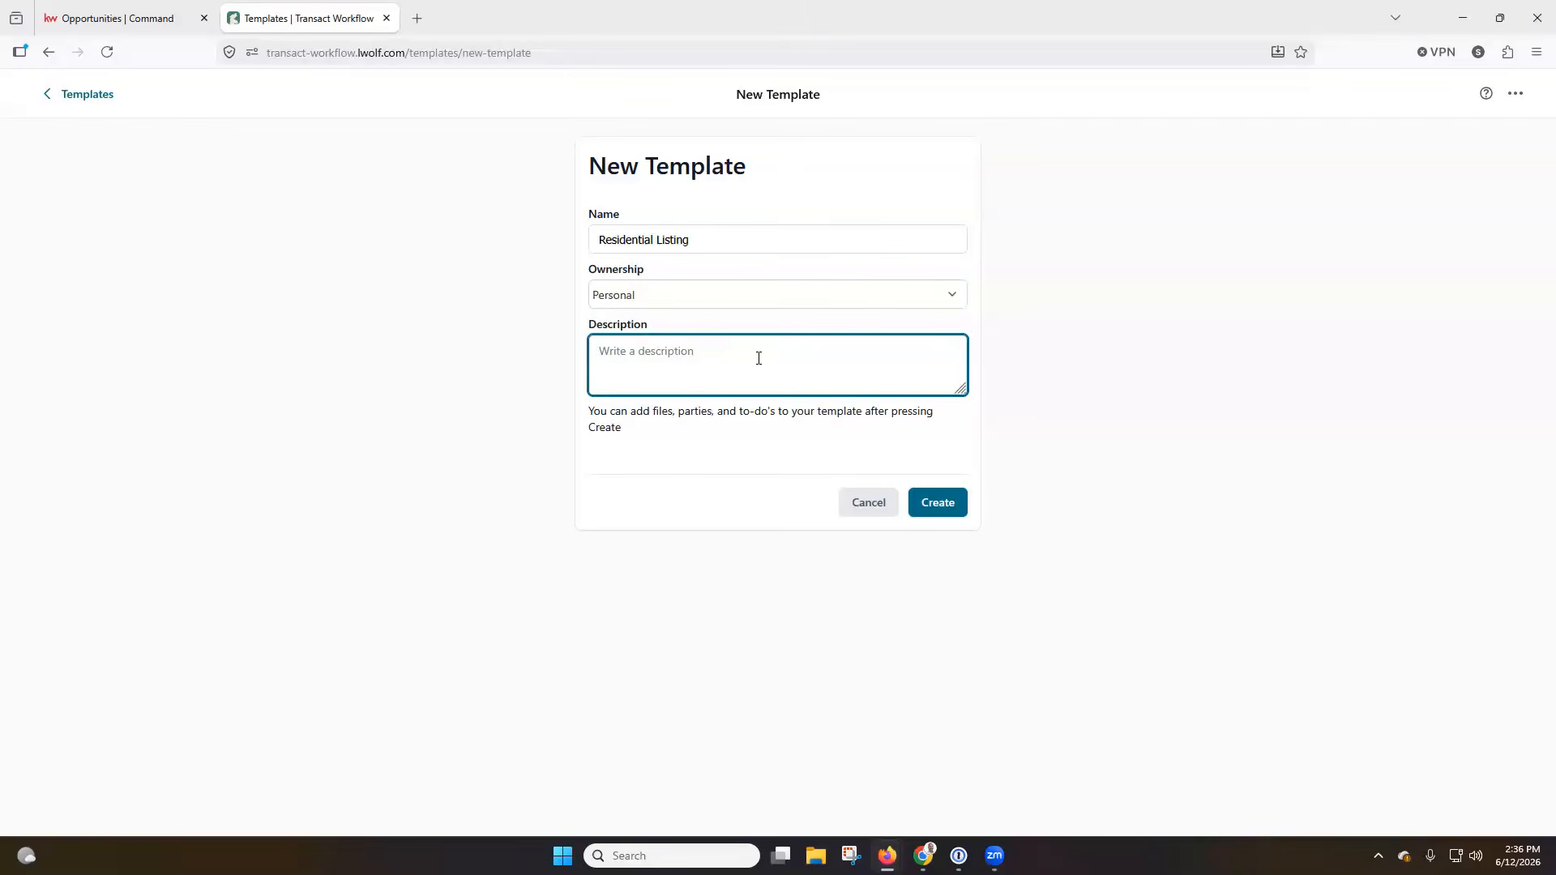
type("Residential Tasks, Parties and Documents To Use")
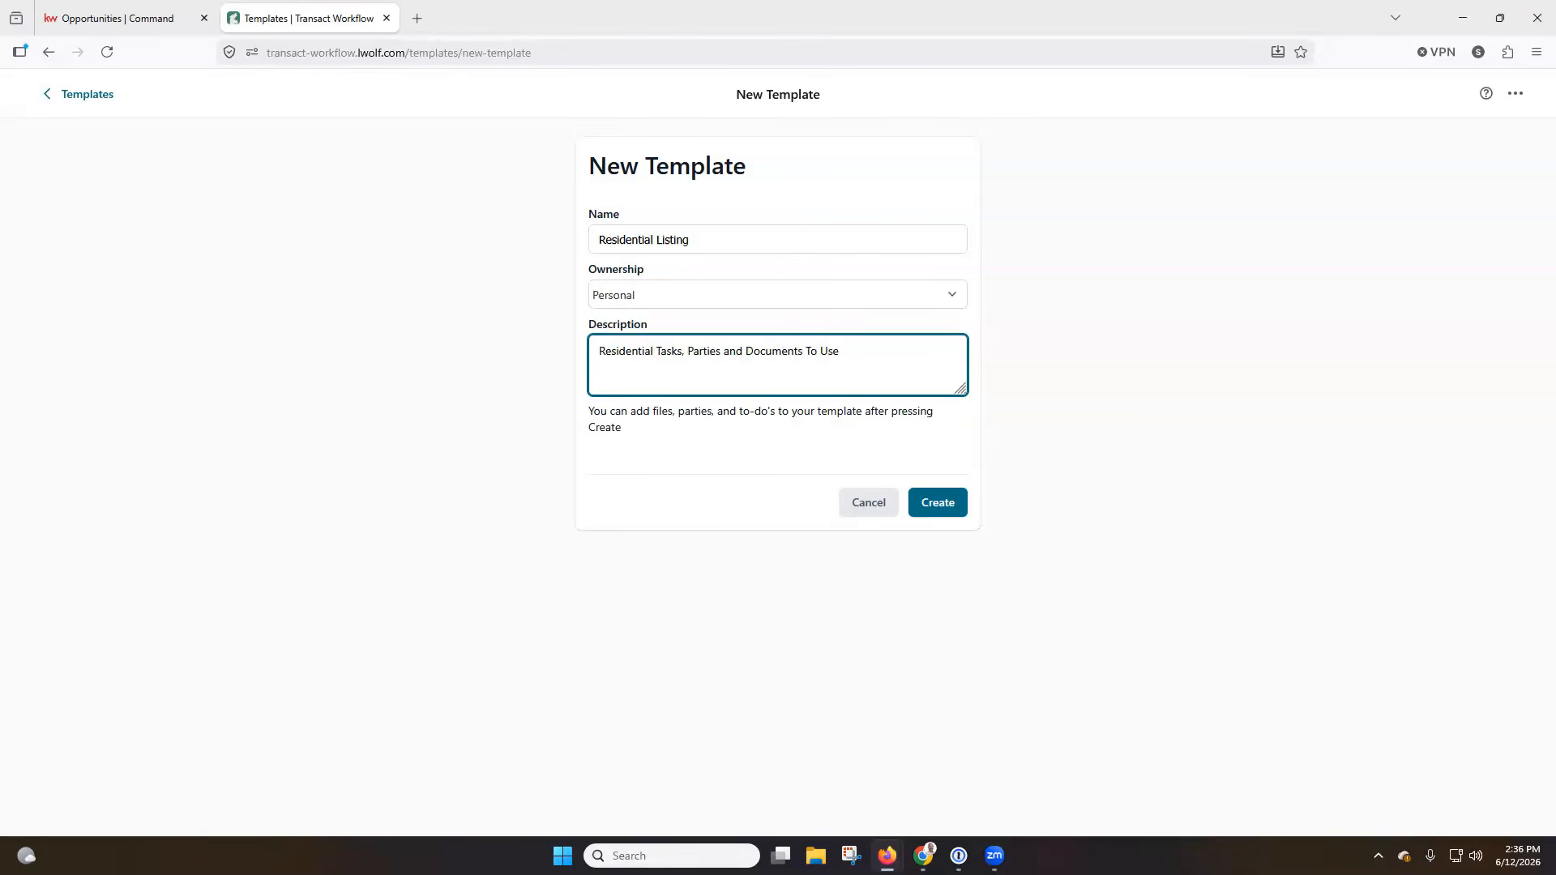
left_click(938, 506)
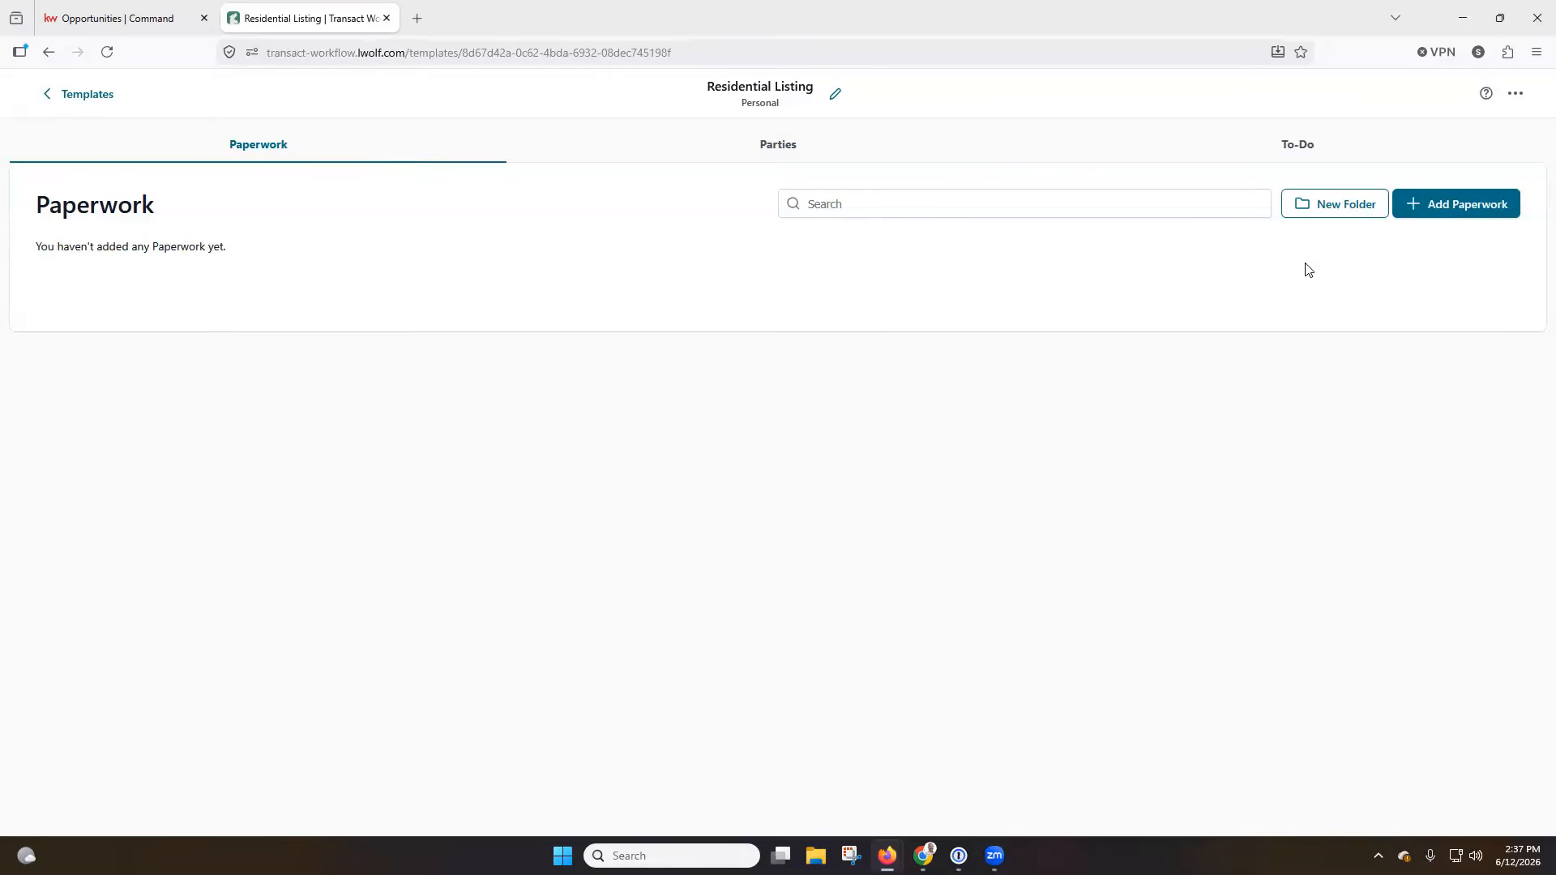
Add the first ten California Association of REALTORS forms, from the Buyer Representation Agreement through Addendum #2, to the template's paperwork.
left_click(1458, 217)
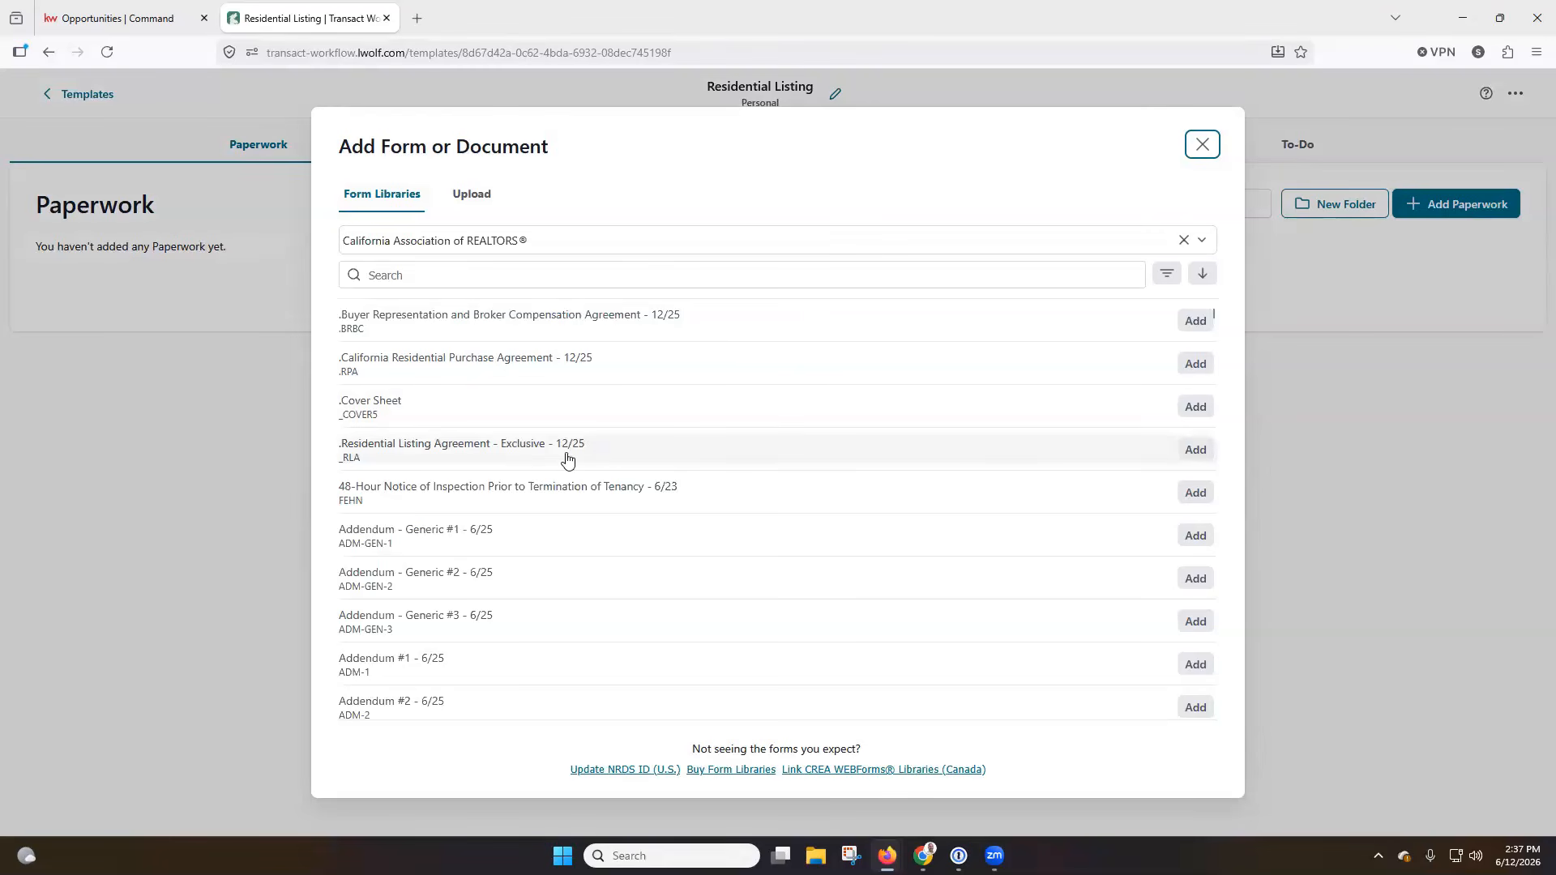
left_click(1195, 321)
left_click(1196, 363)
left_click(1195, 406)
left_click(1195, 449)
left_click(1196, 492)
left_click(1195, 535)
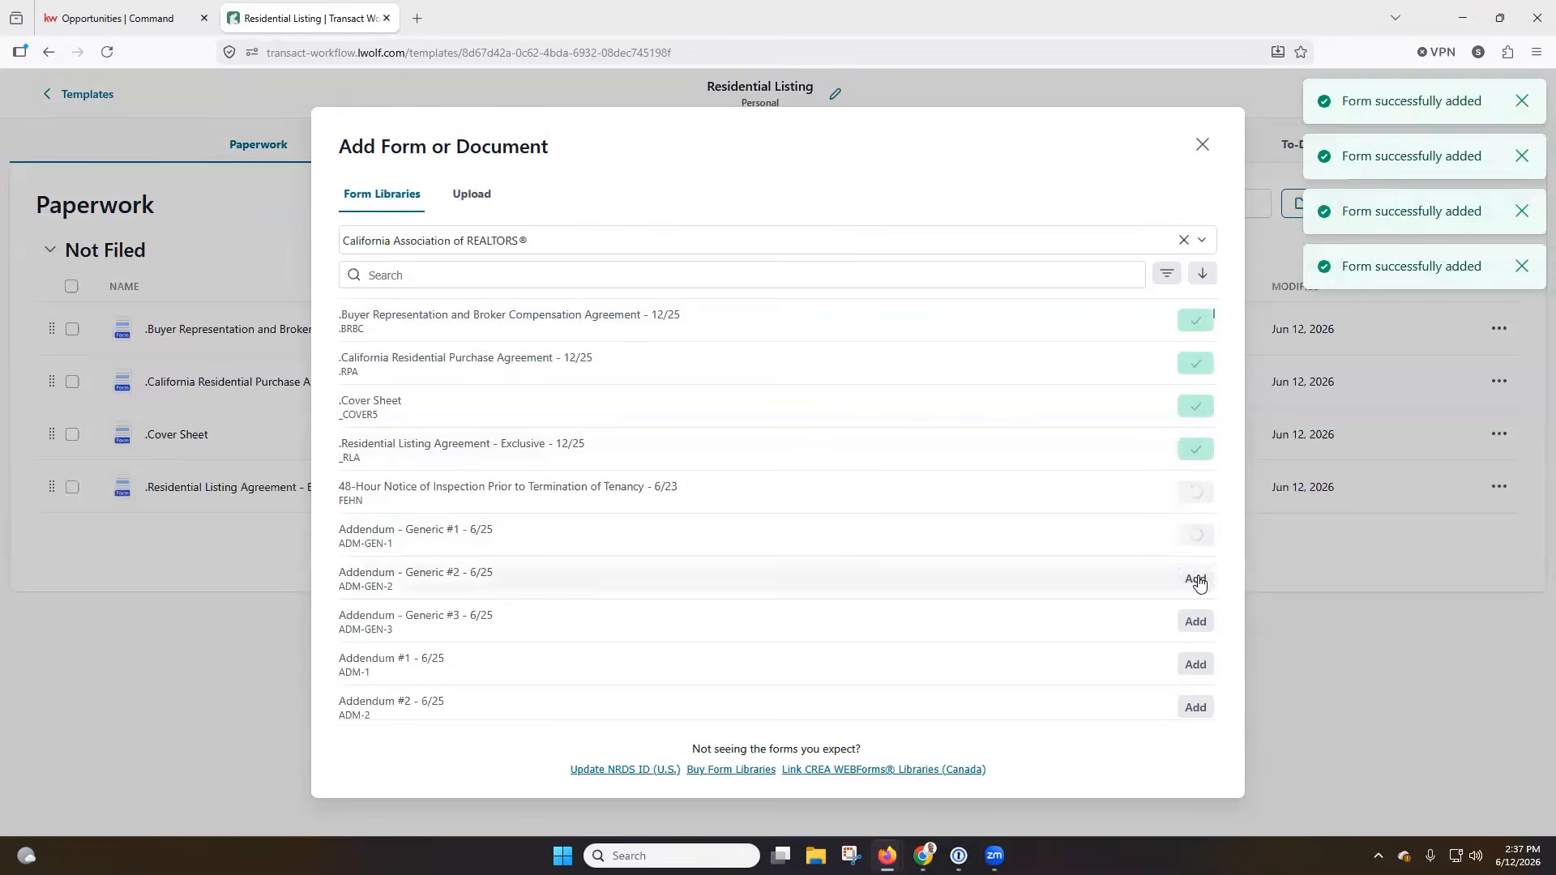
left_click(1197, 579)
left_click(1196, 621)
left_click(1190, 666)
left_click(1190, 706)
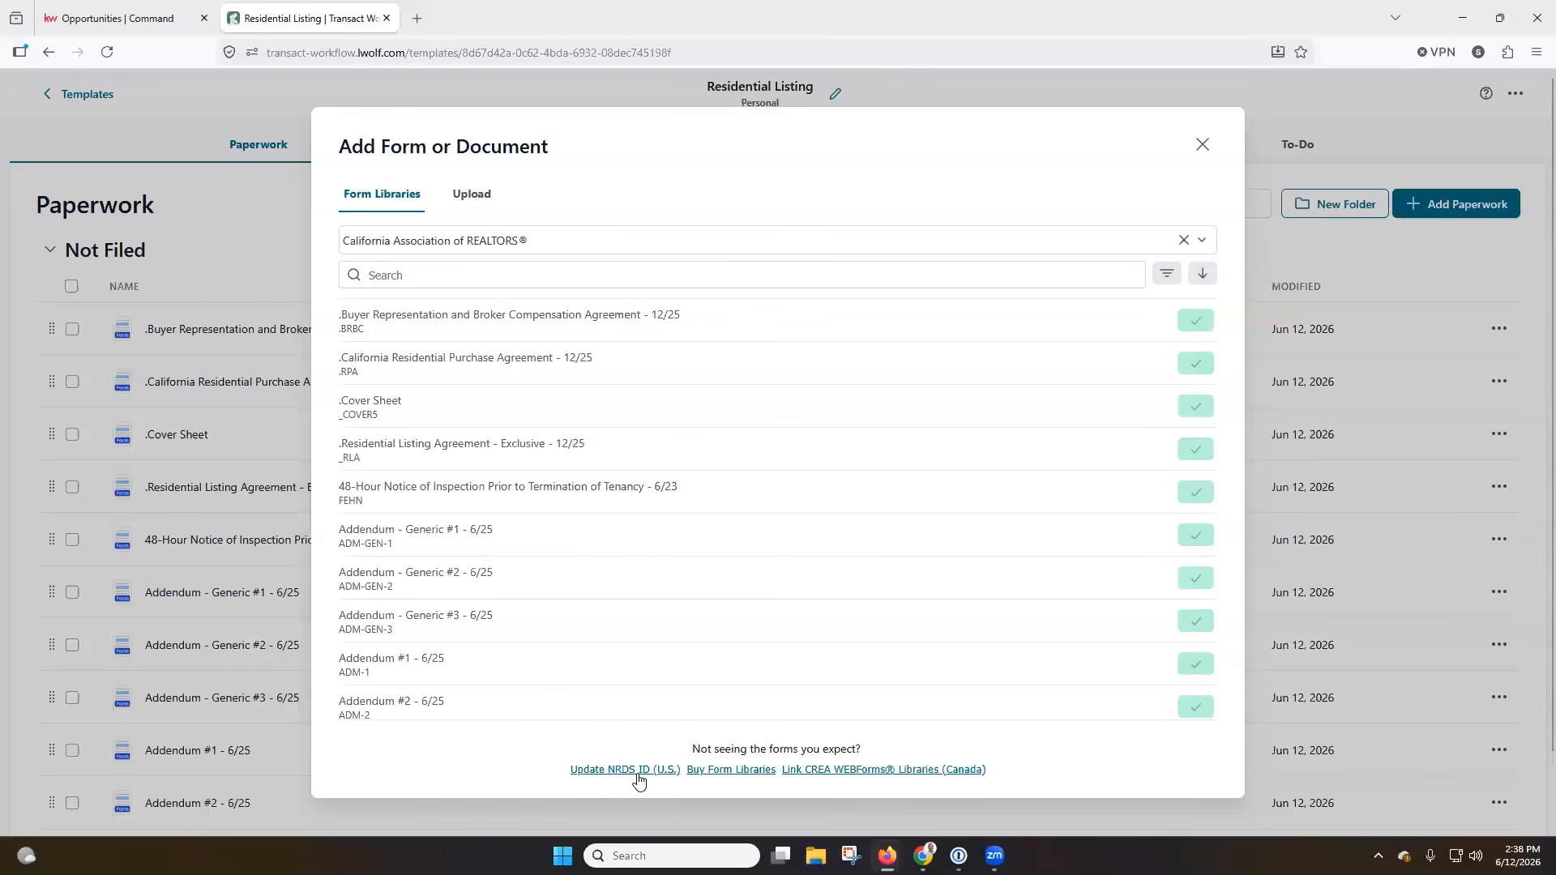
left_click(1205, 148)
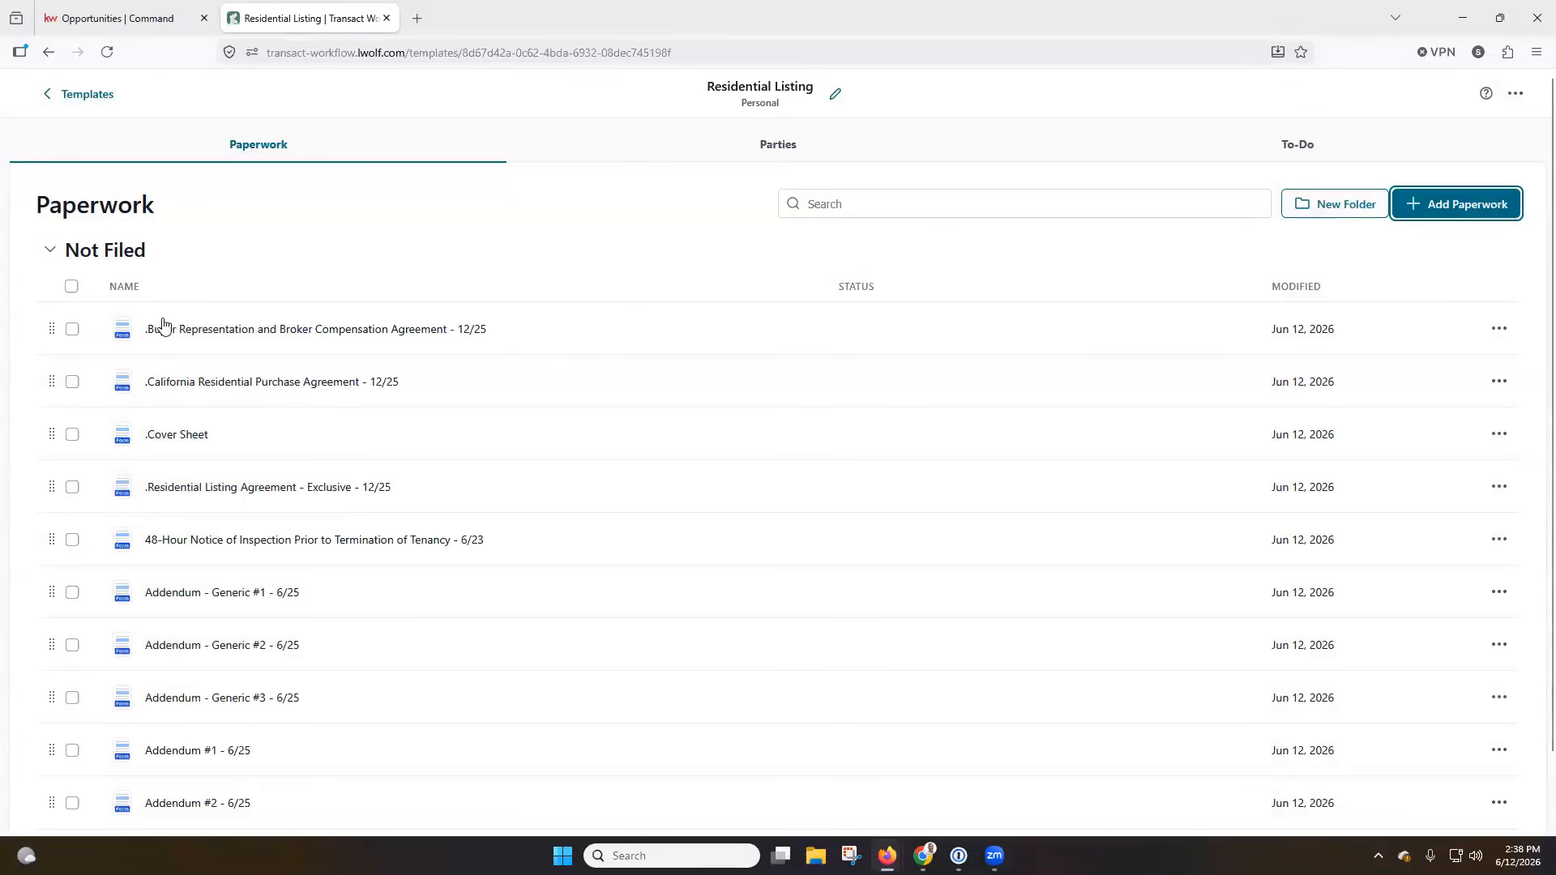
Create a paperwork folder named "SLM Documents For Listings" in the template.
left_click(1336, 212)
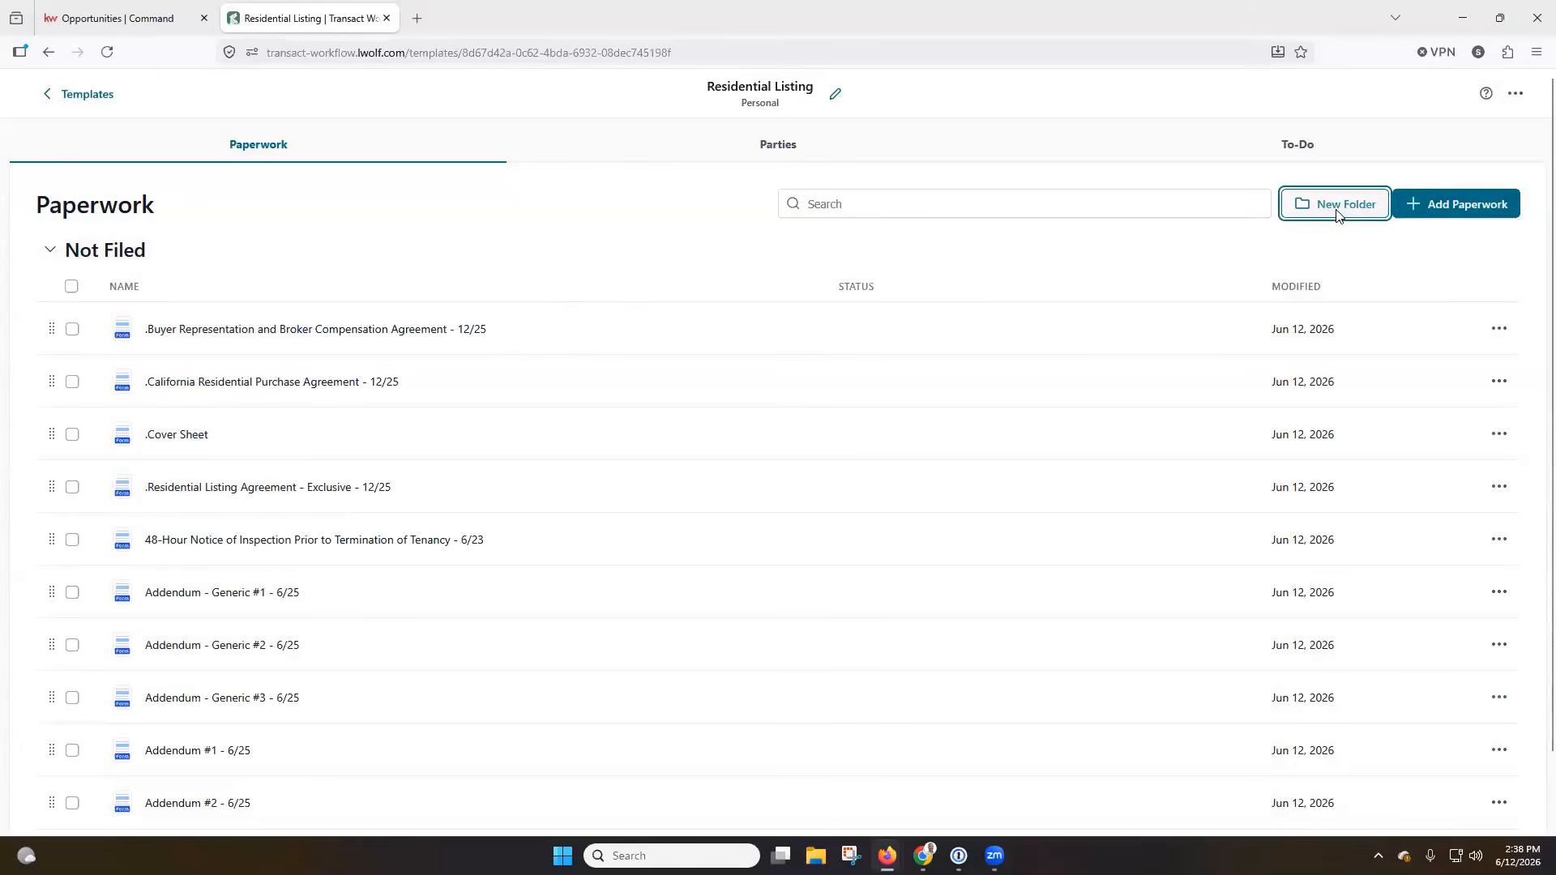
left_click(754, 463)
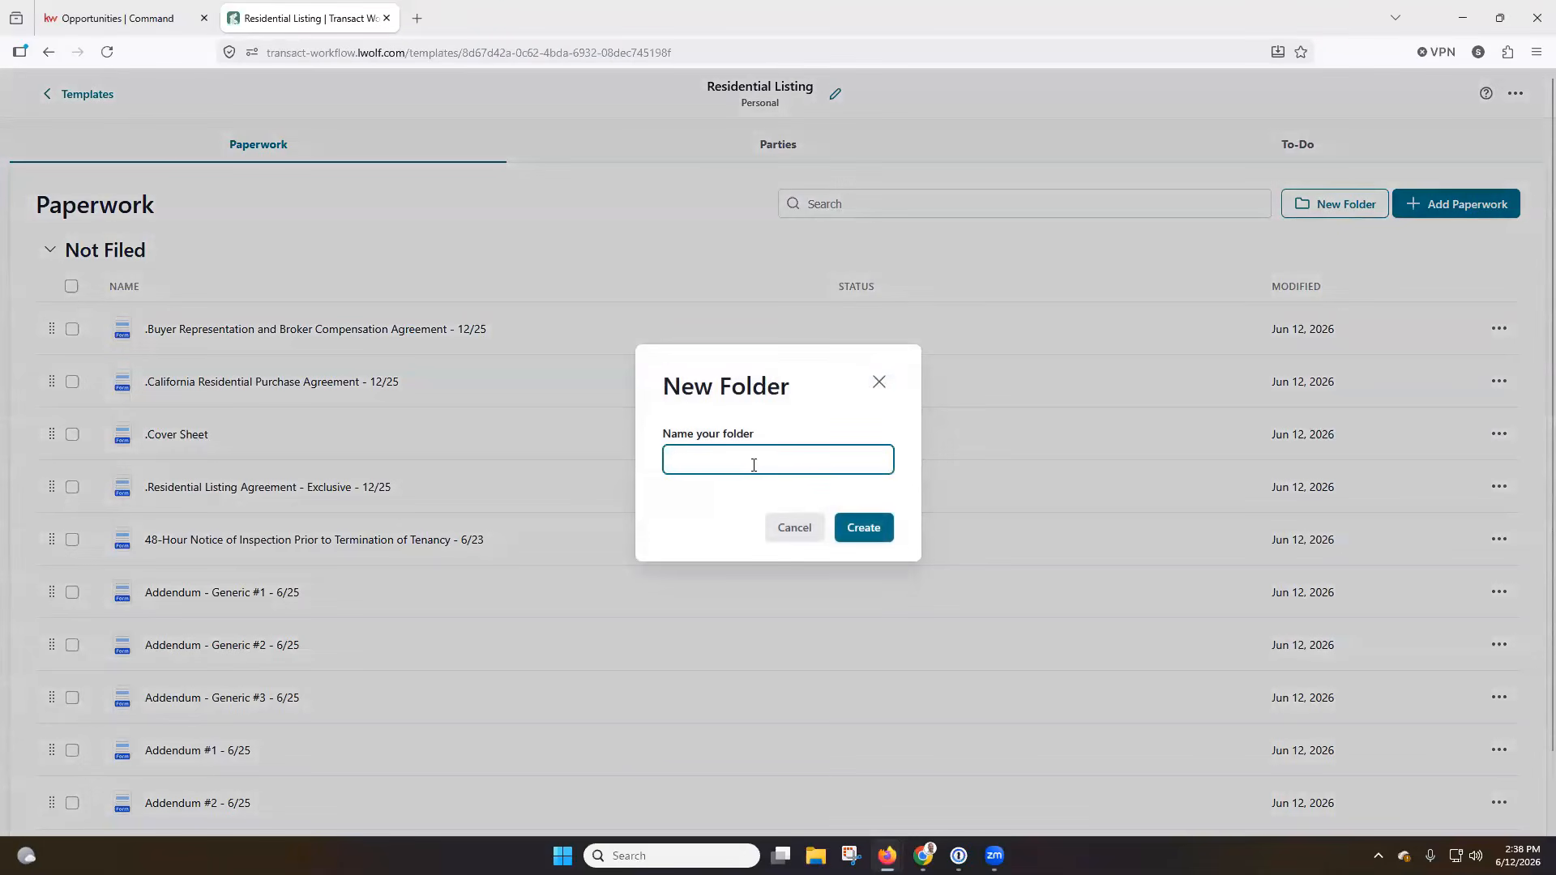
type("SL")
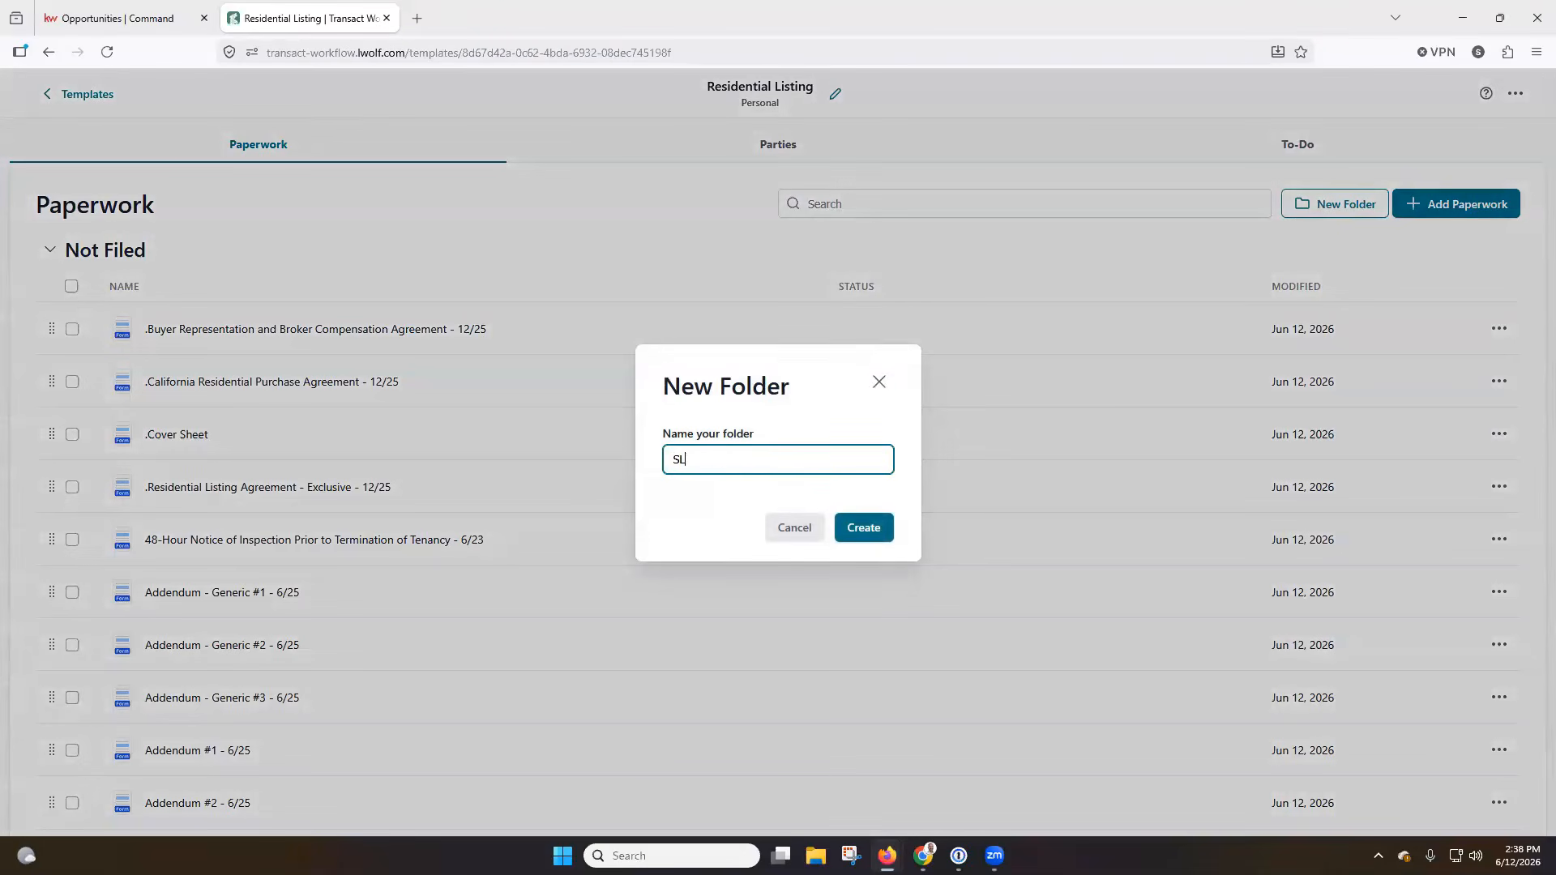
type("M Documents For Listings")
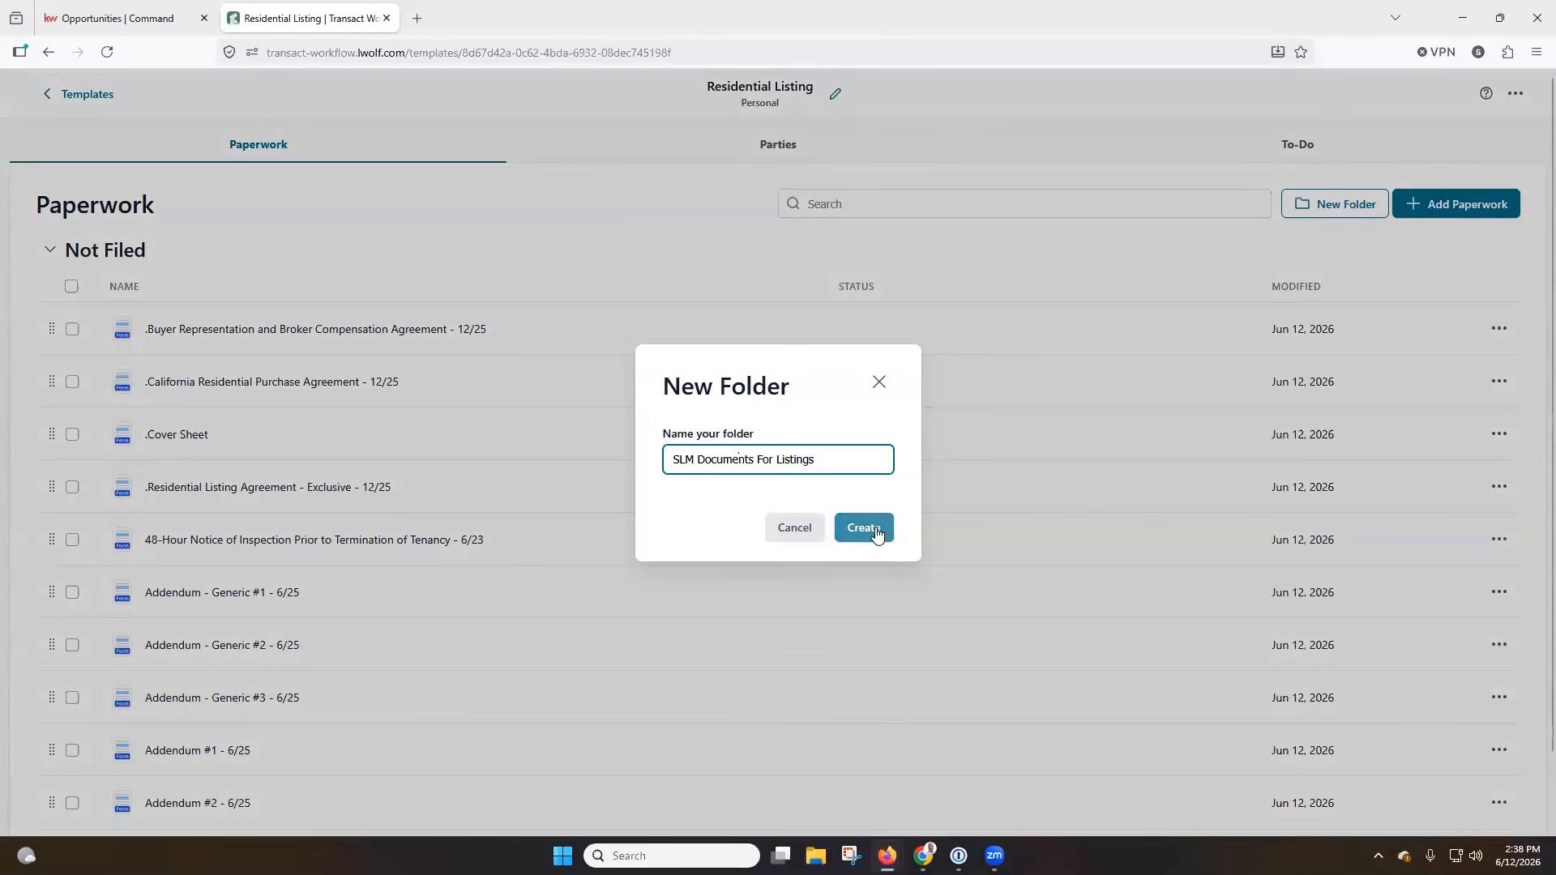
left_click(876, 533)
Move all ten unfiled forms into the "SLM Documents For Listings" folder.
scroll(303, 259, "down", 2)
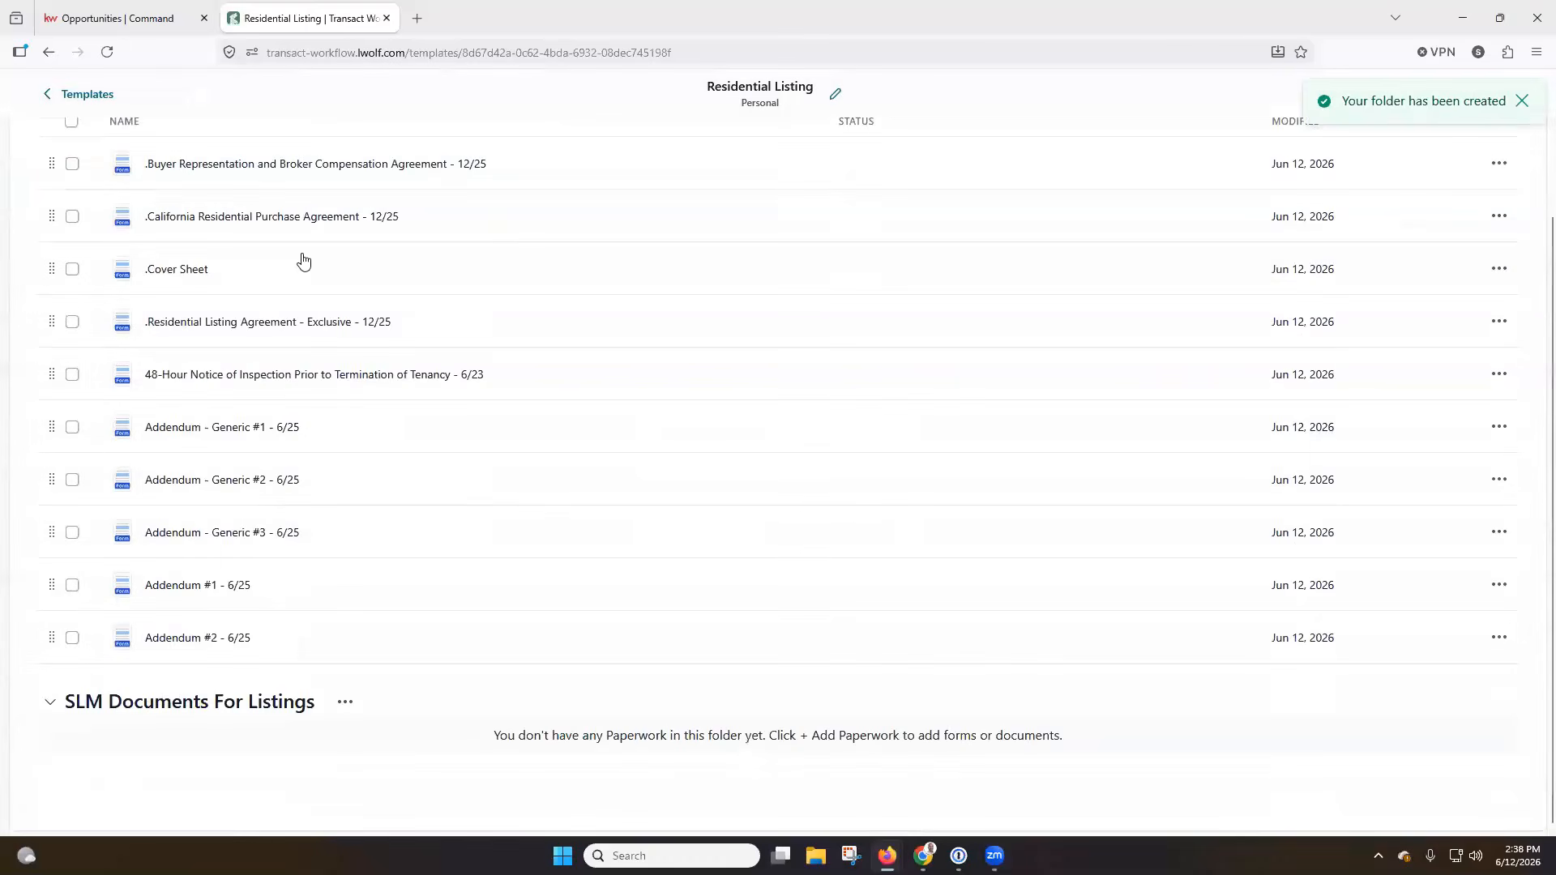
left_click_drag(51, 635, 53, 726)
left_click_drag(51, 582, 55, 702)
left_click_drag(52, 531, 50, 628)
left_click_drag(52, 485, 58, 551)
left_click_drag(51, 426, 47, 531)
left_click_drag(52, 373, 45, 456)
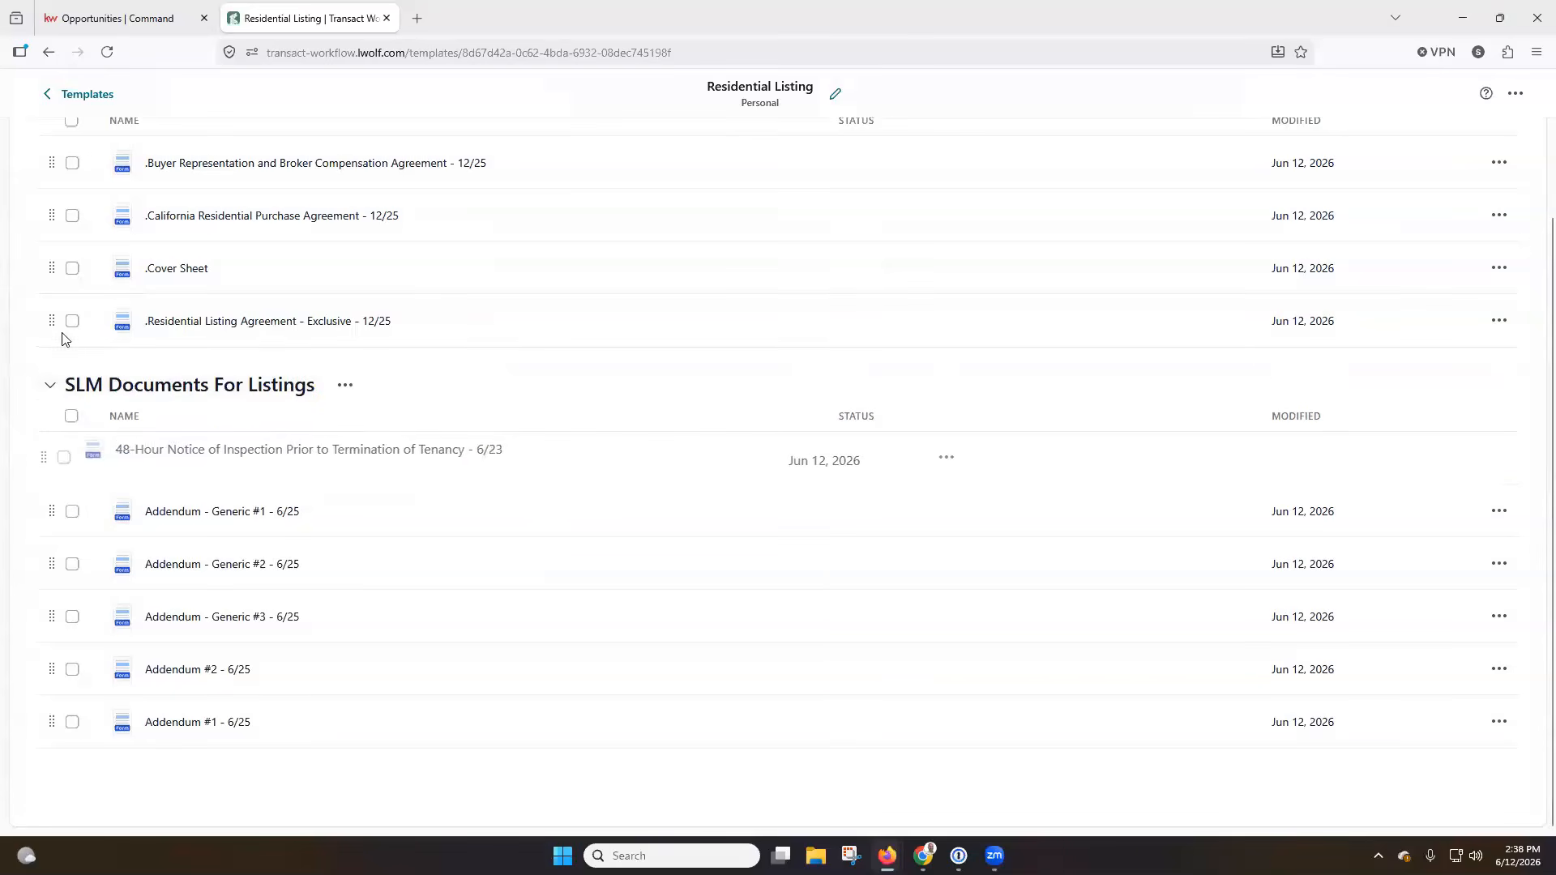
left_click_drag(52, 321, 49, 415)
left_click_drag(52, 269, 48, 401)
left_click_drag(52, 265, 49, 427)
left_click_drag(51, 215, 59, 231)
left_click_drag(52, 162, 78, 349)
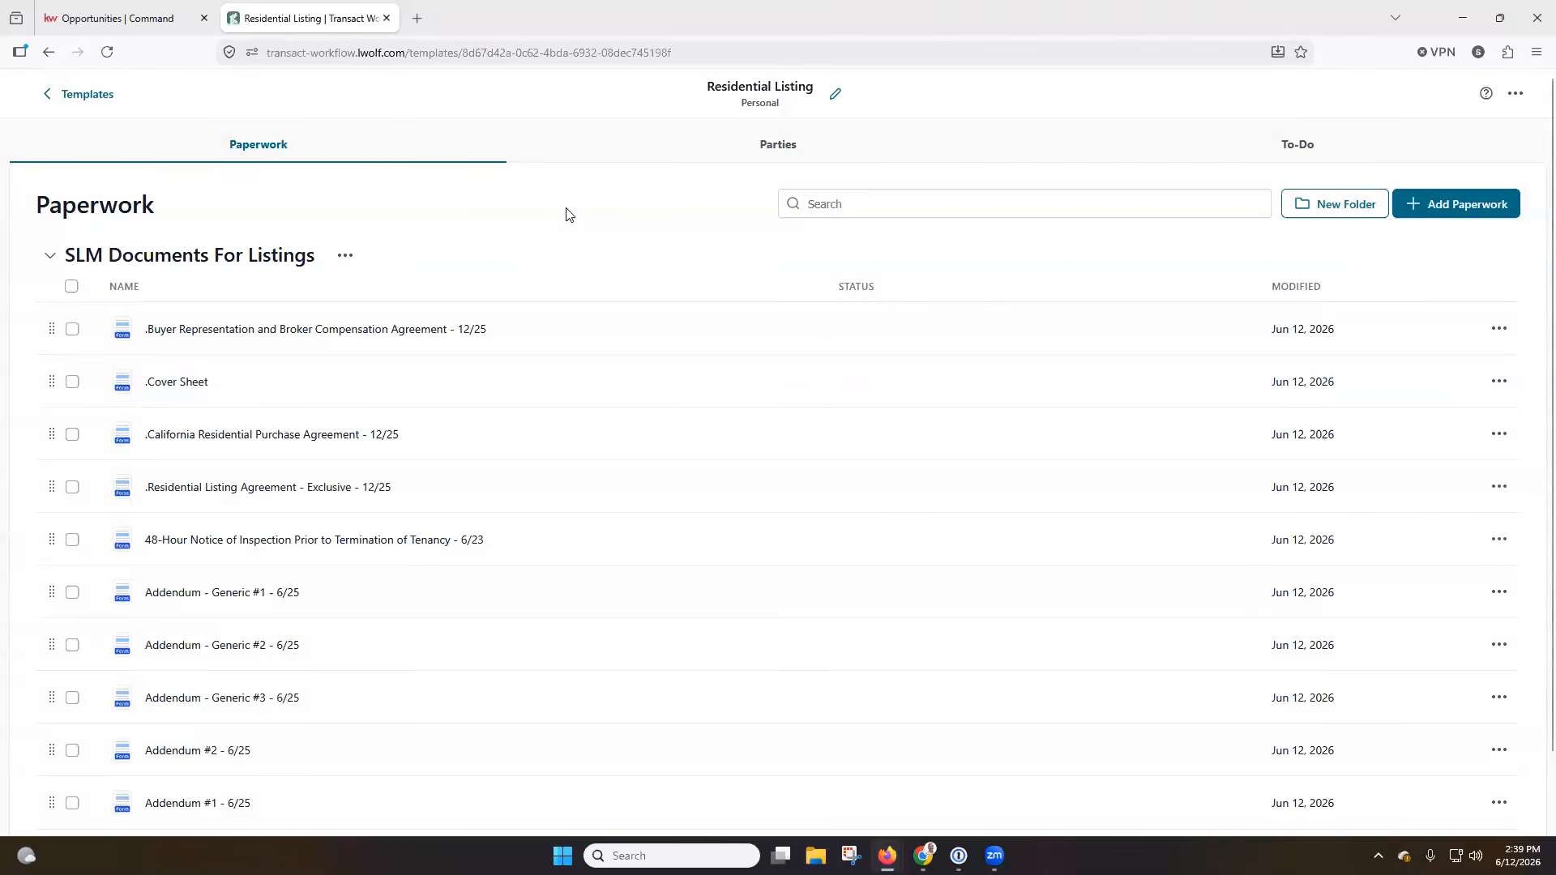
Start a new party from scratch for the template and assign it the Admin role.
left_click(774, 159)
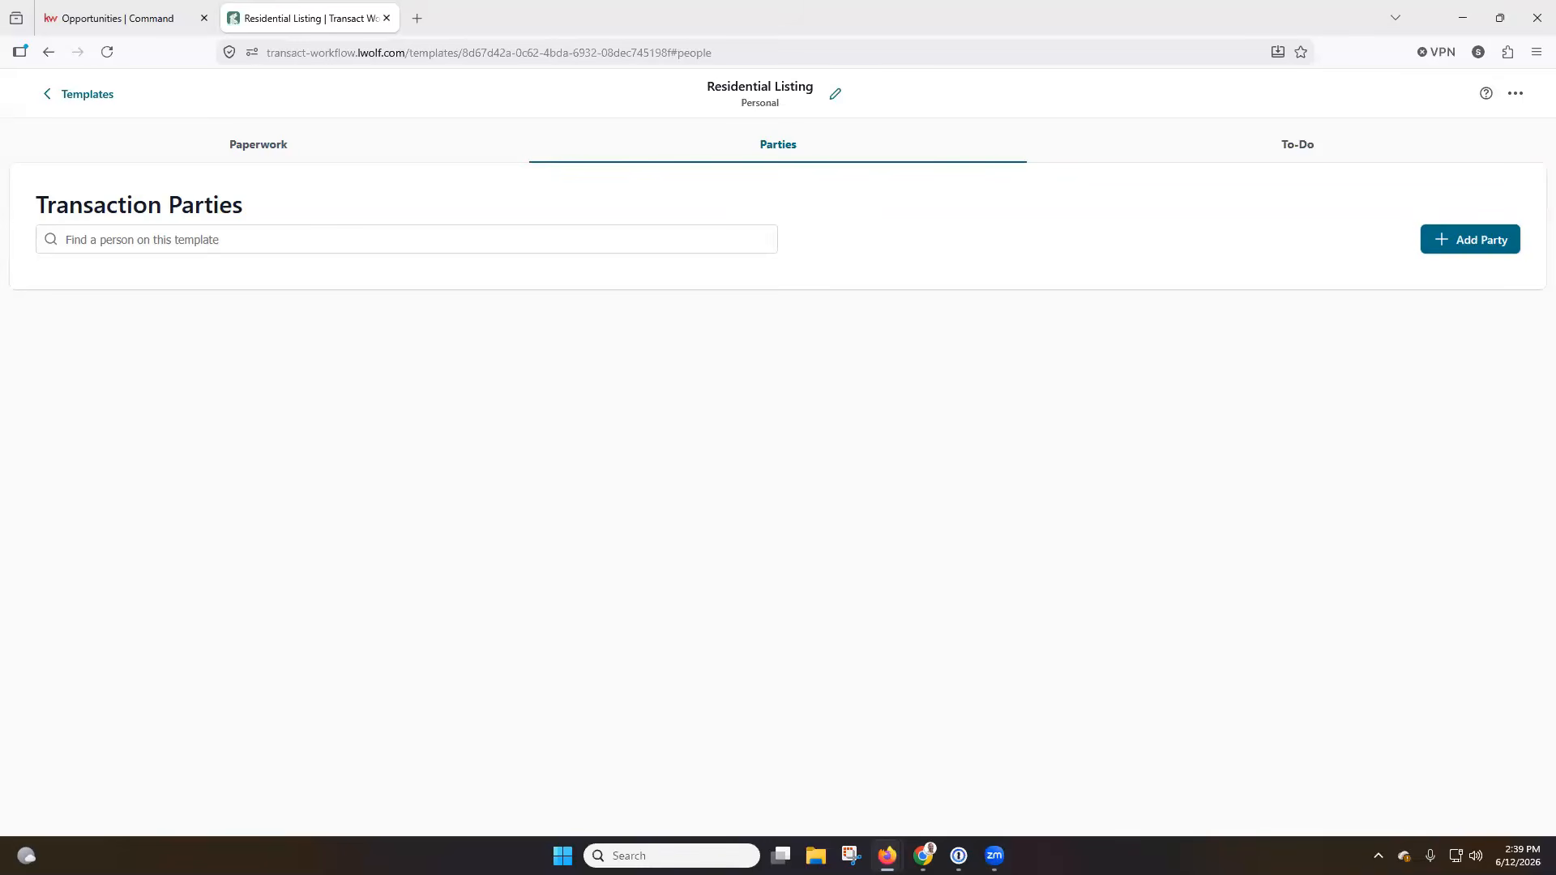
left_click(1465, 252)
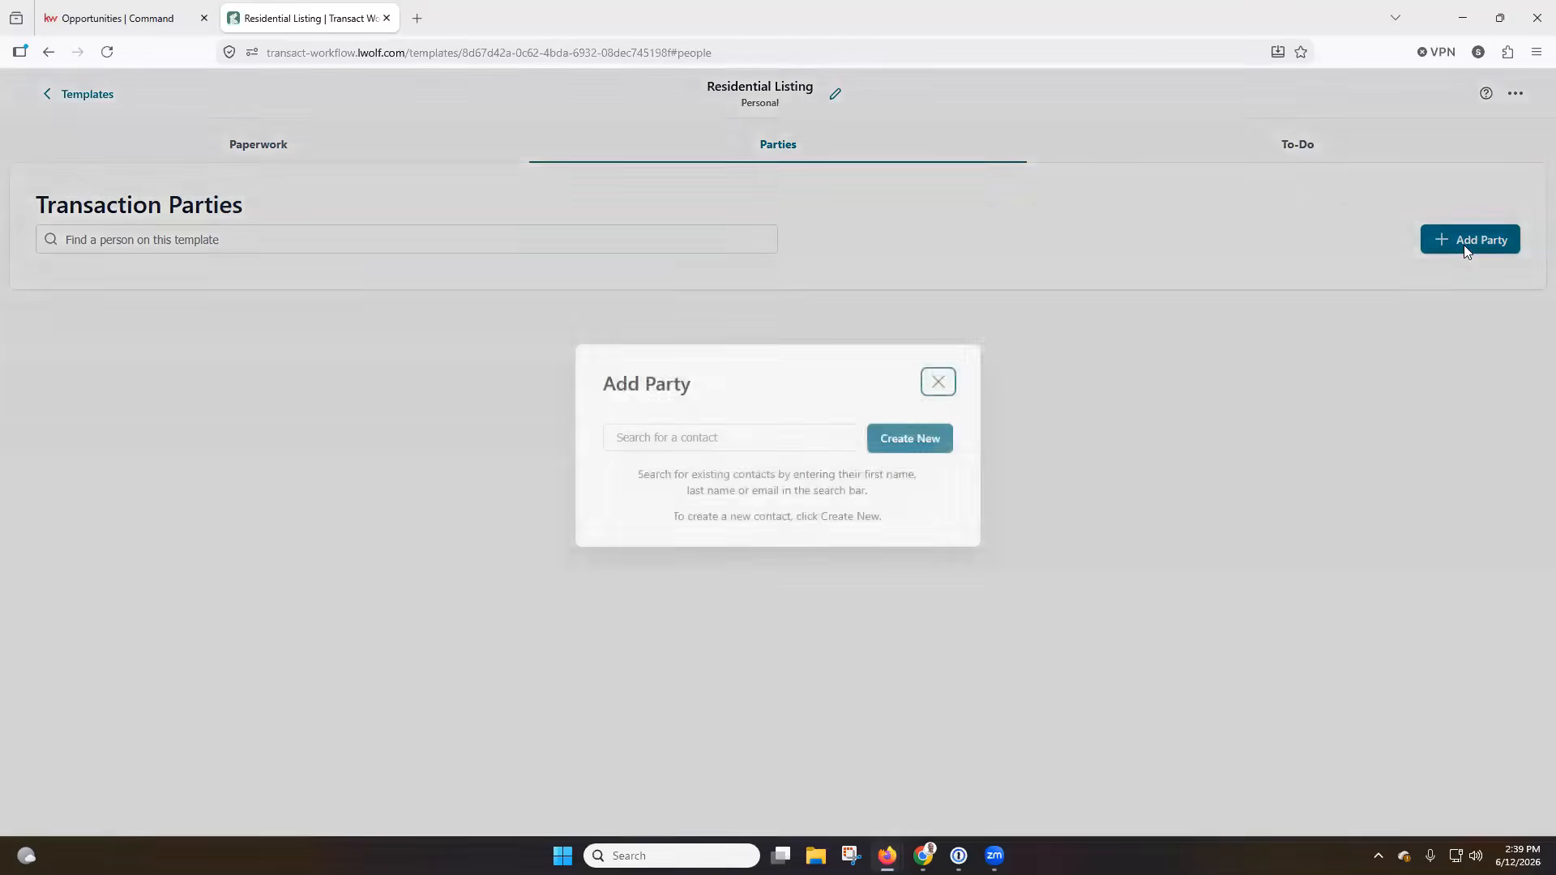
left_click(762, 446)
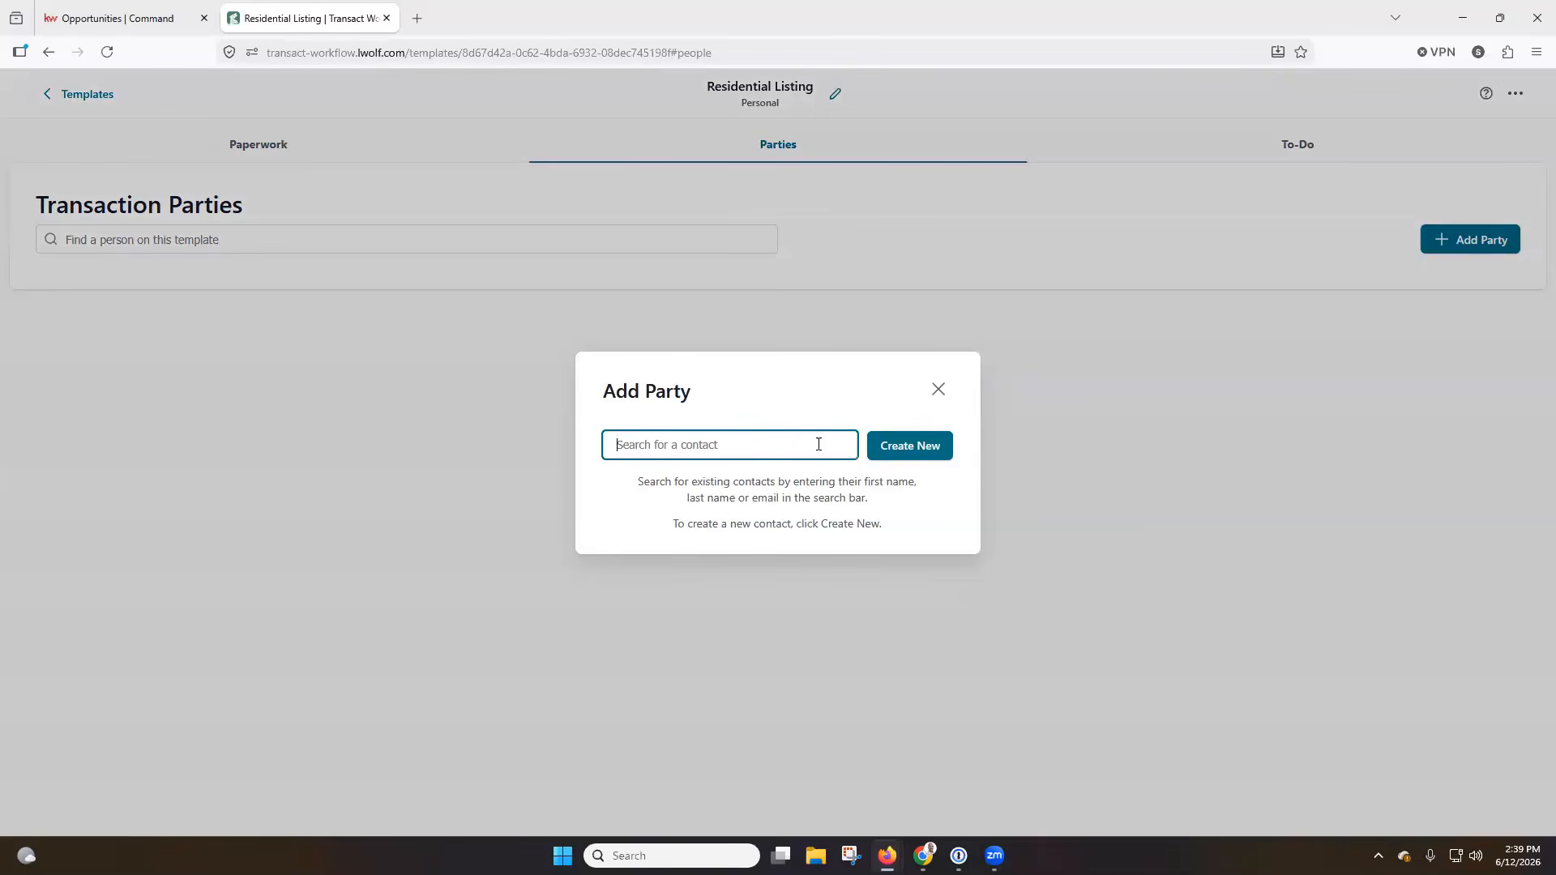
left_click(905, 458)
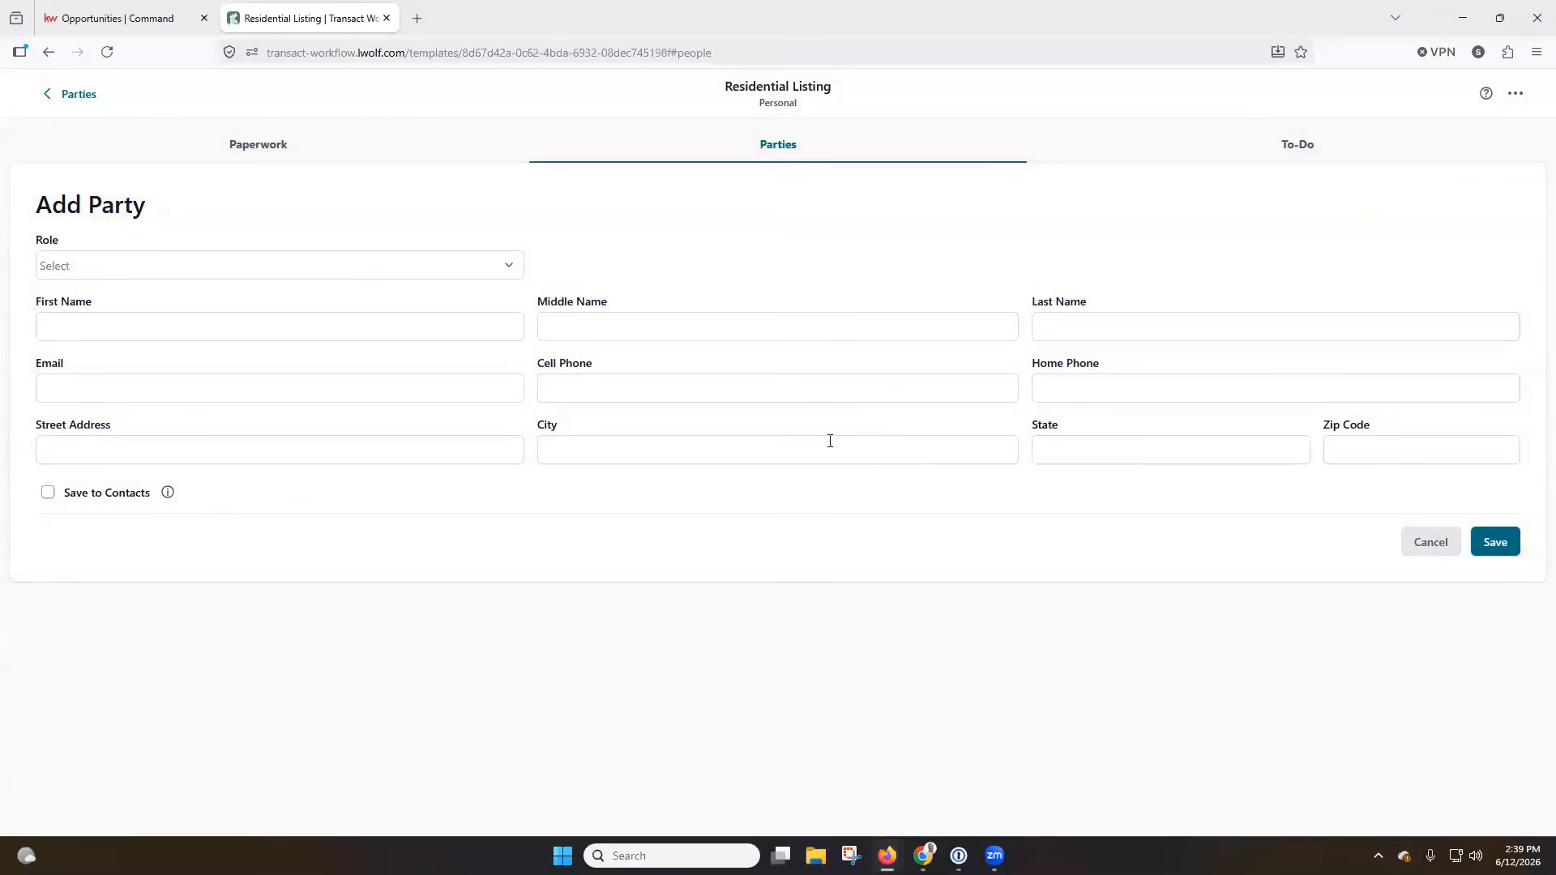
left_click(359, 267)
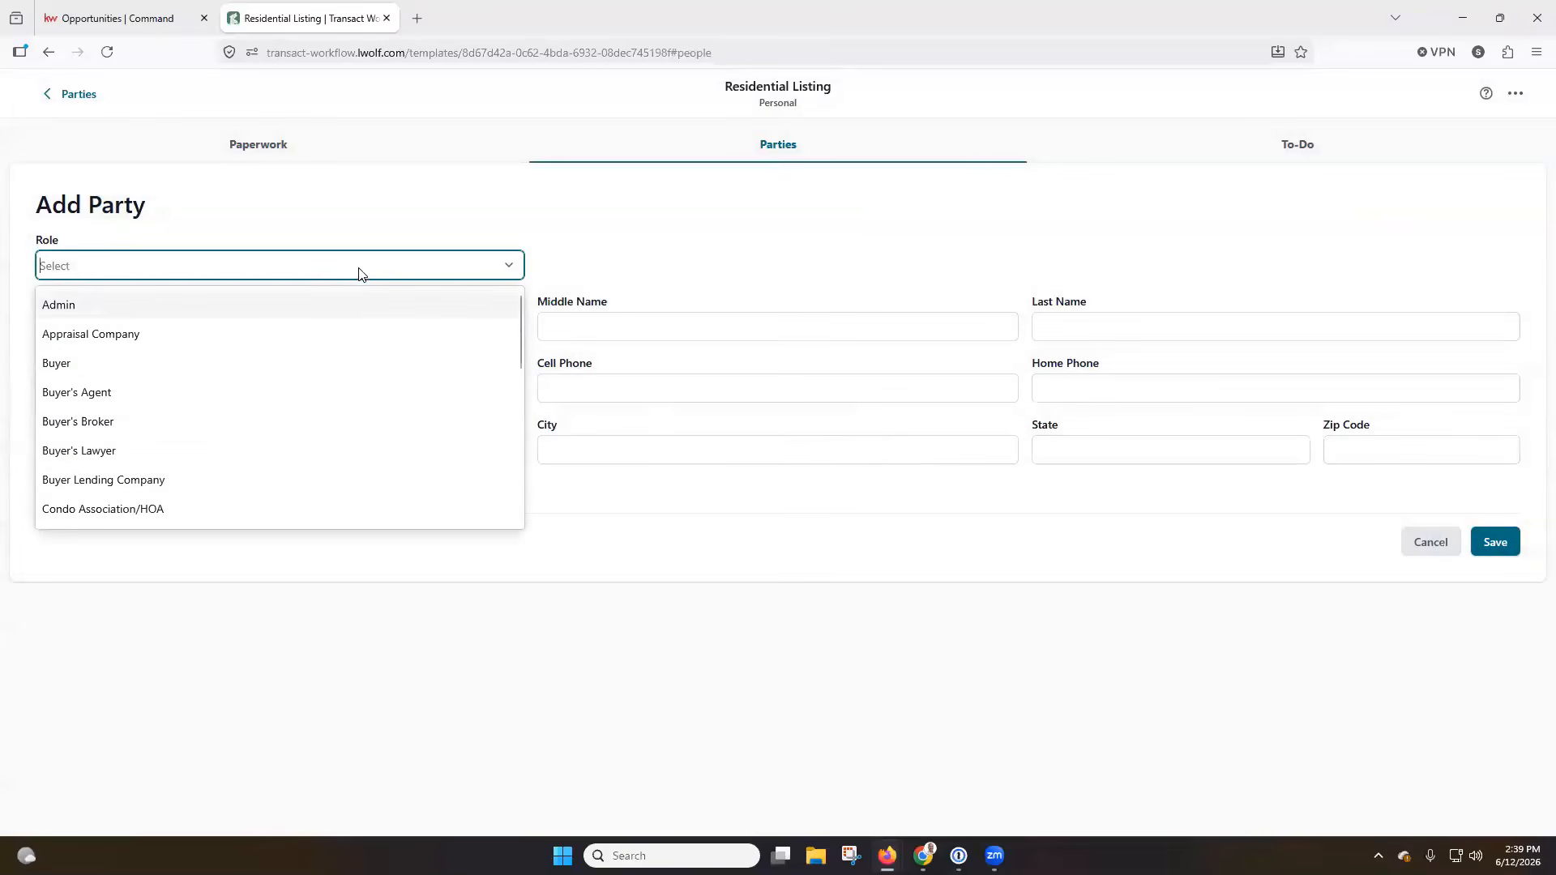
scroll(321, 350, "down", 3)
scroll(320, 352, "down", 2)
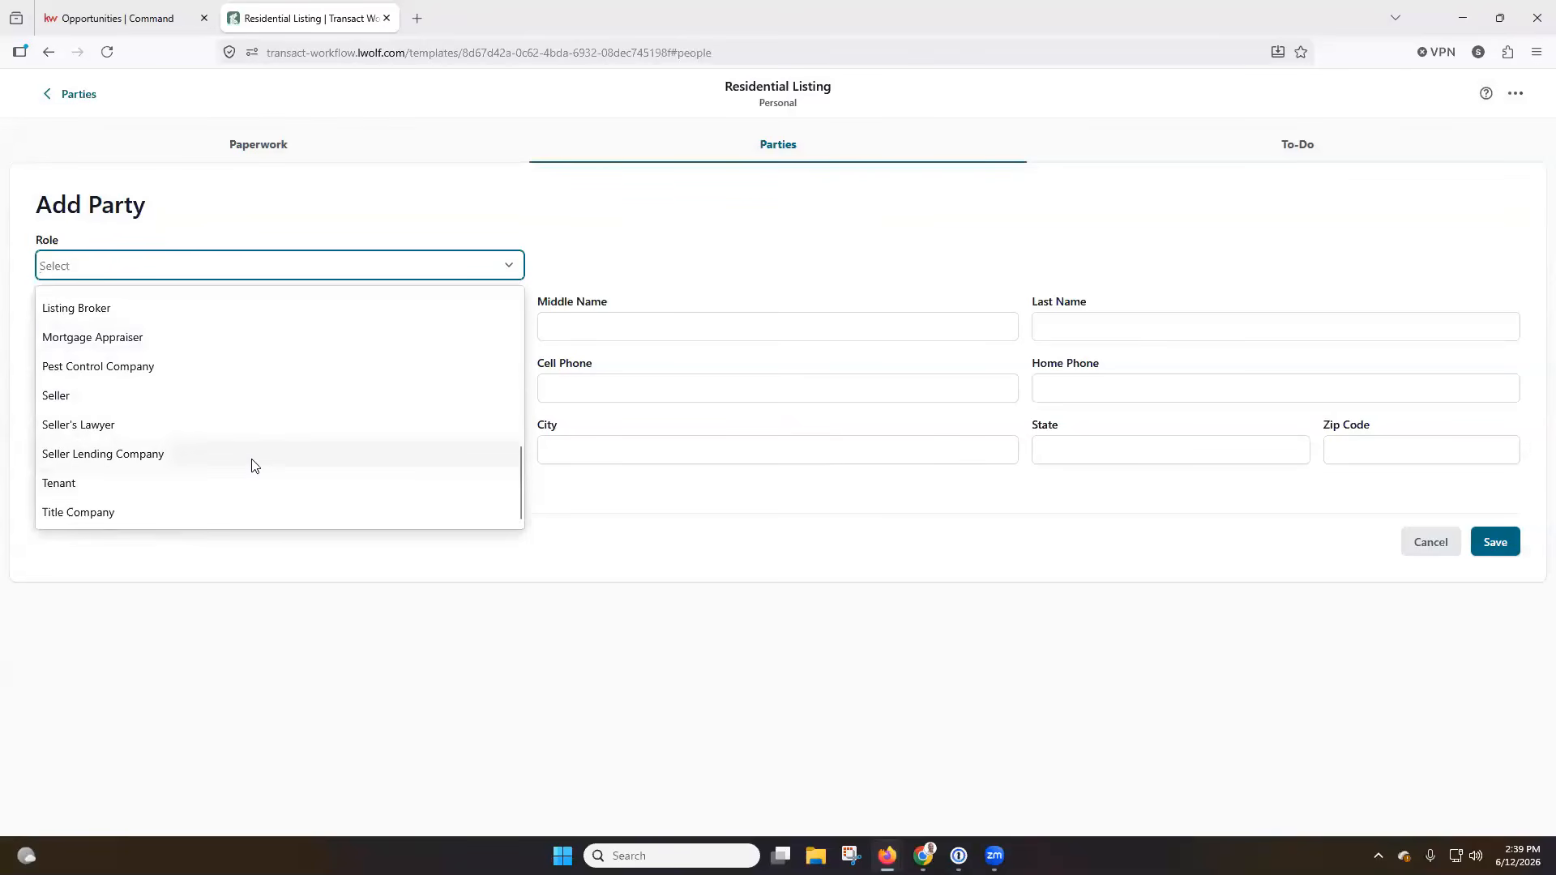
scroll(253, 465, "up", 2)
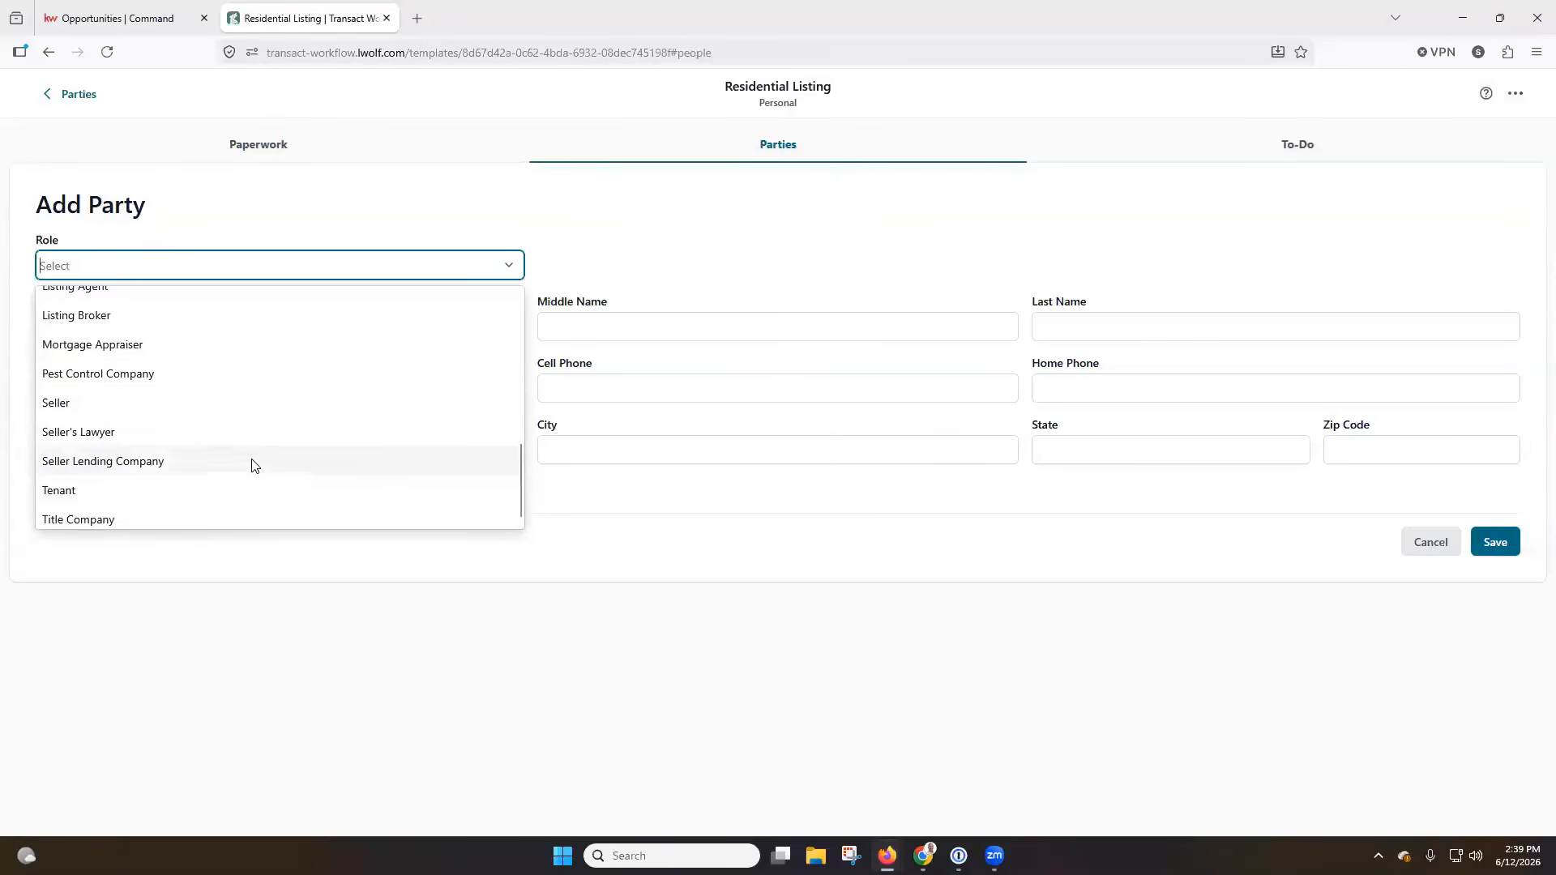
scroll(252, 464, "up", 5)
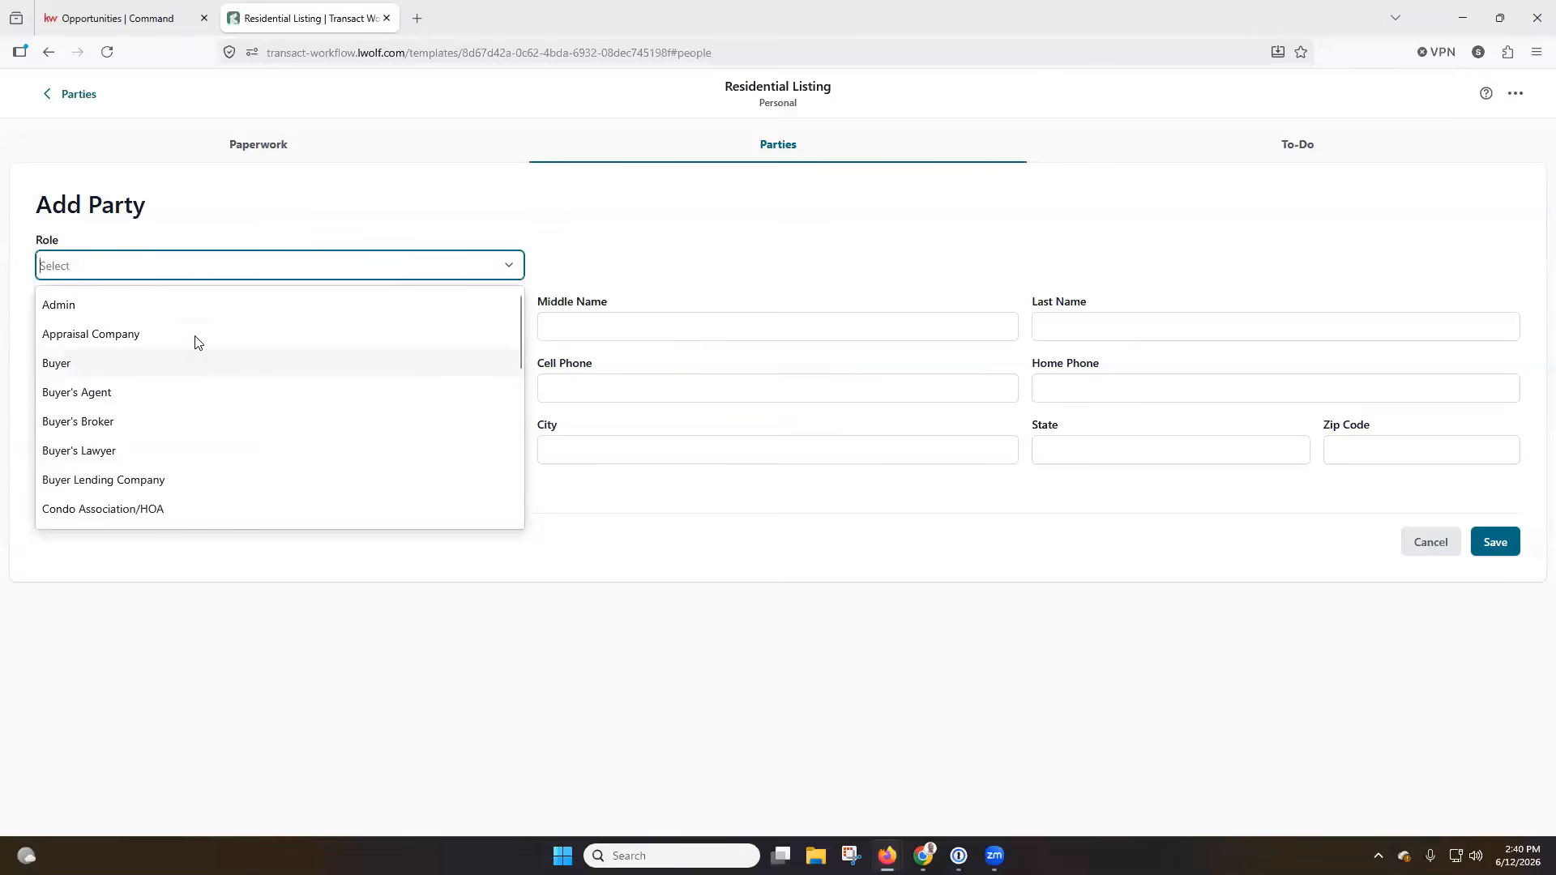
left_click(189, 317)
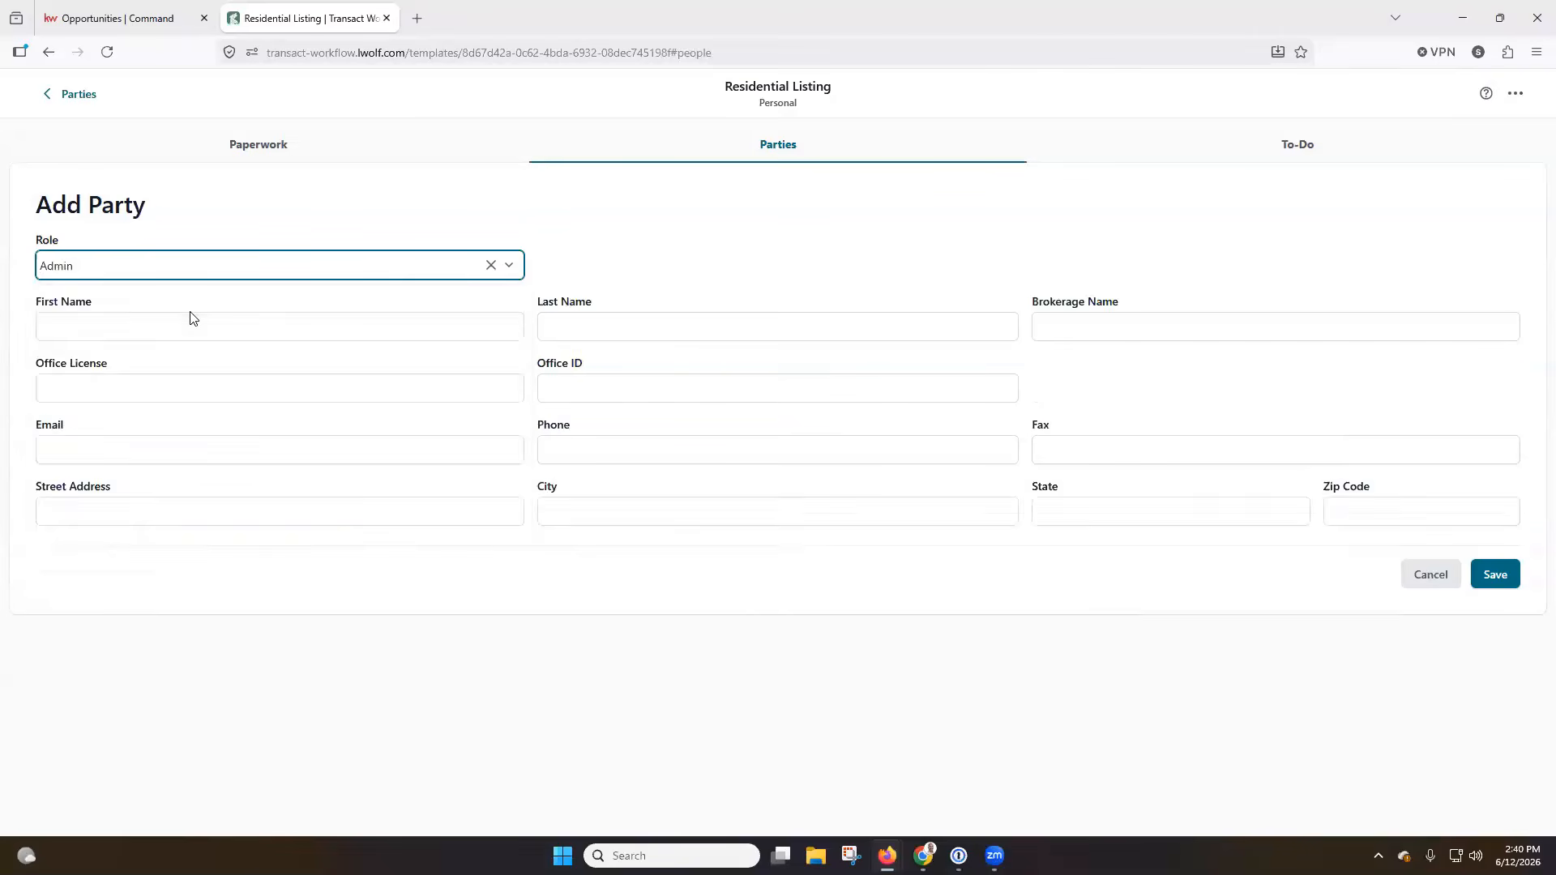
Enter the Admin party's first and last name.
left_click(150, 333)
type("Scott")
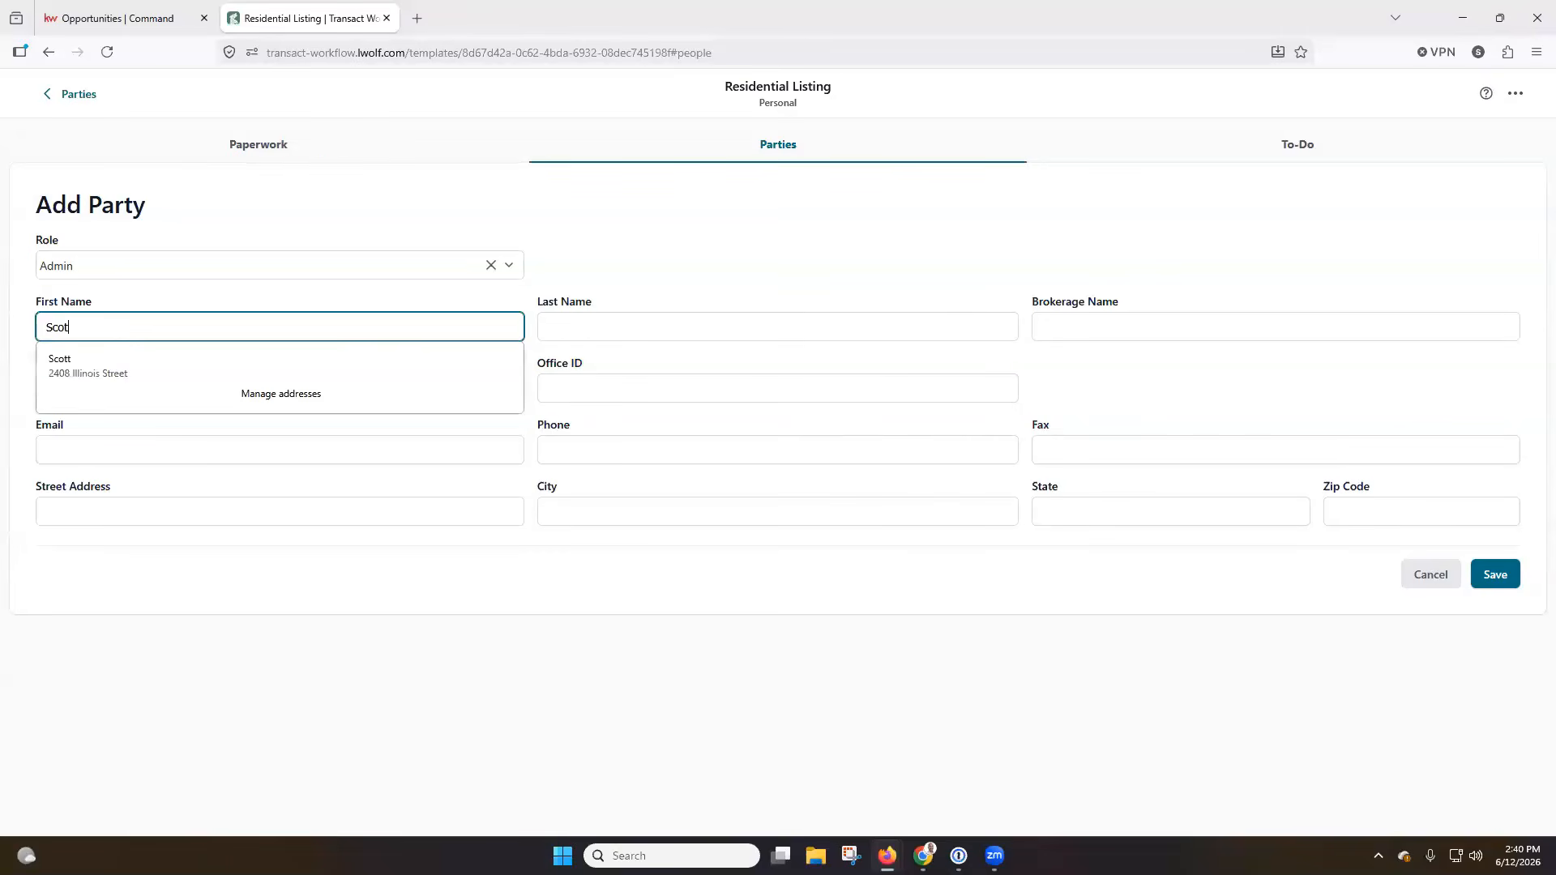
key("Tab")
type("Le Roy")
key("Tab")
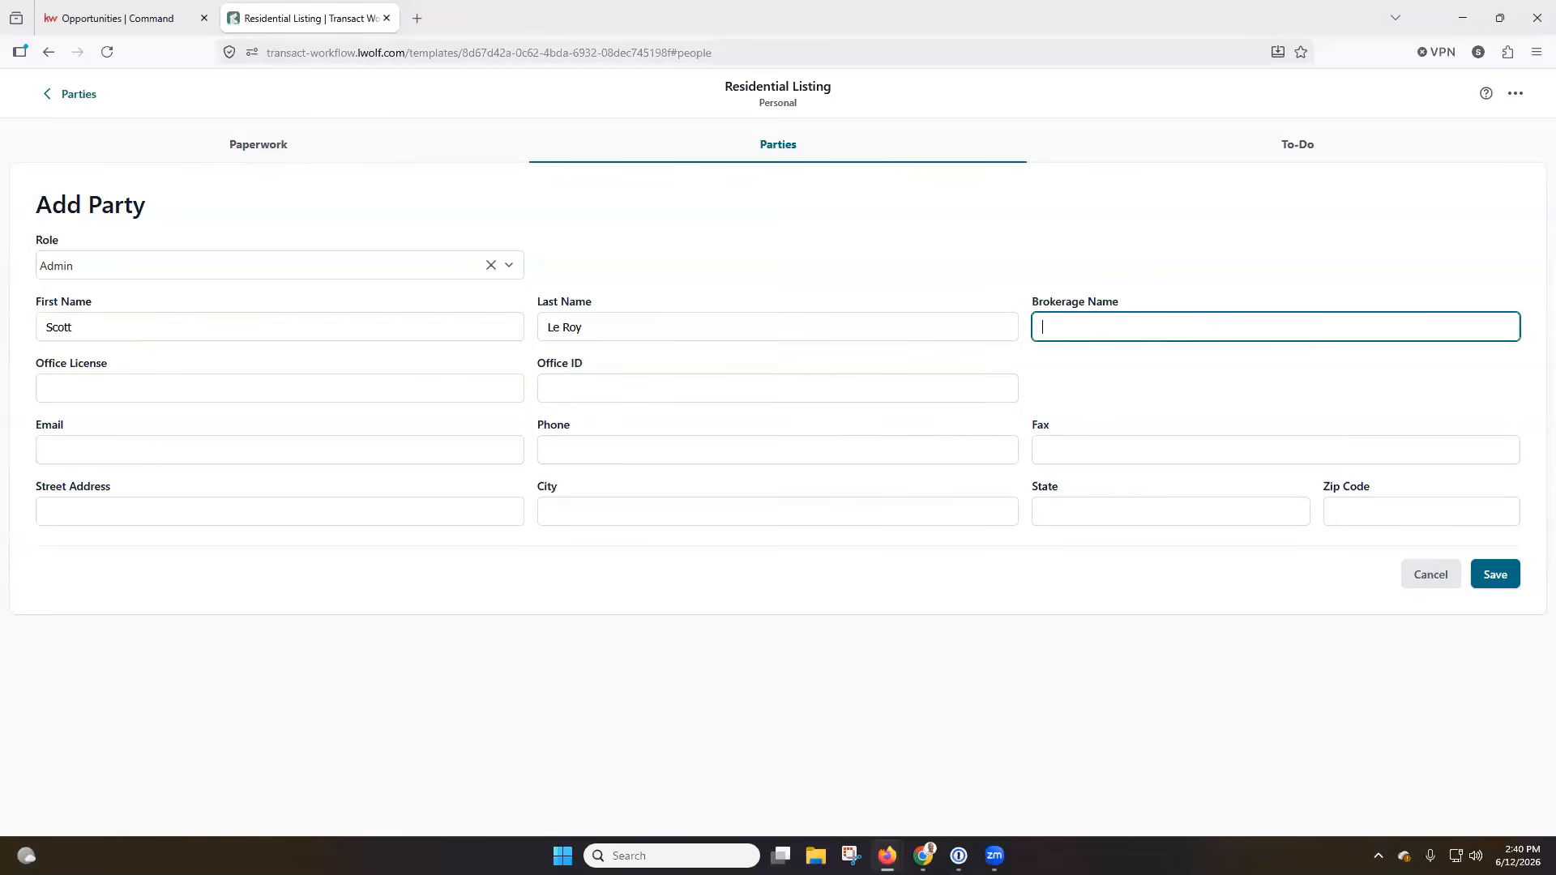
key("Tab")
Fill in the party's e-mail address and the brokerage name SLM, and save the party.
left_click(180, 462)
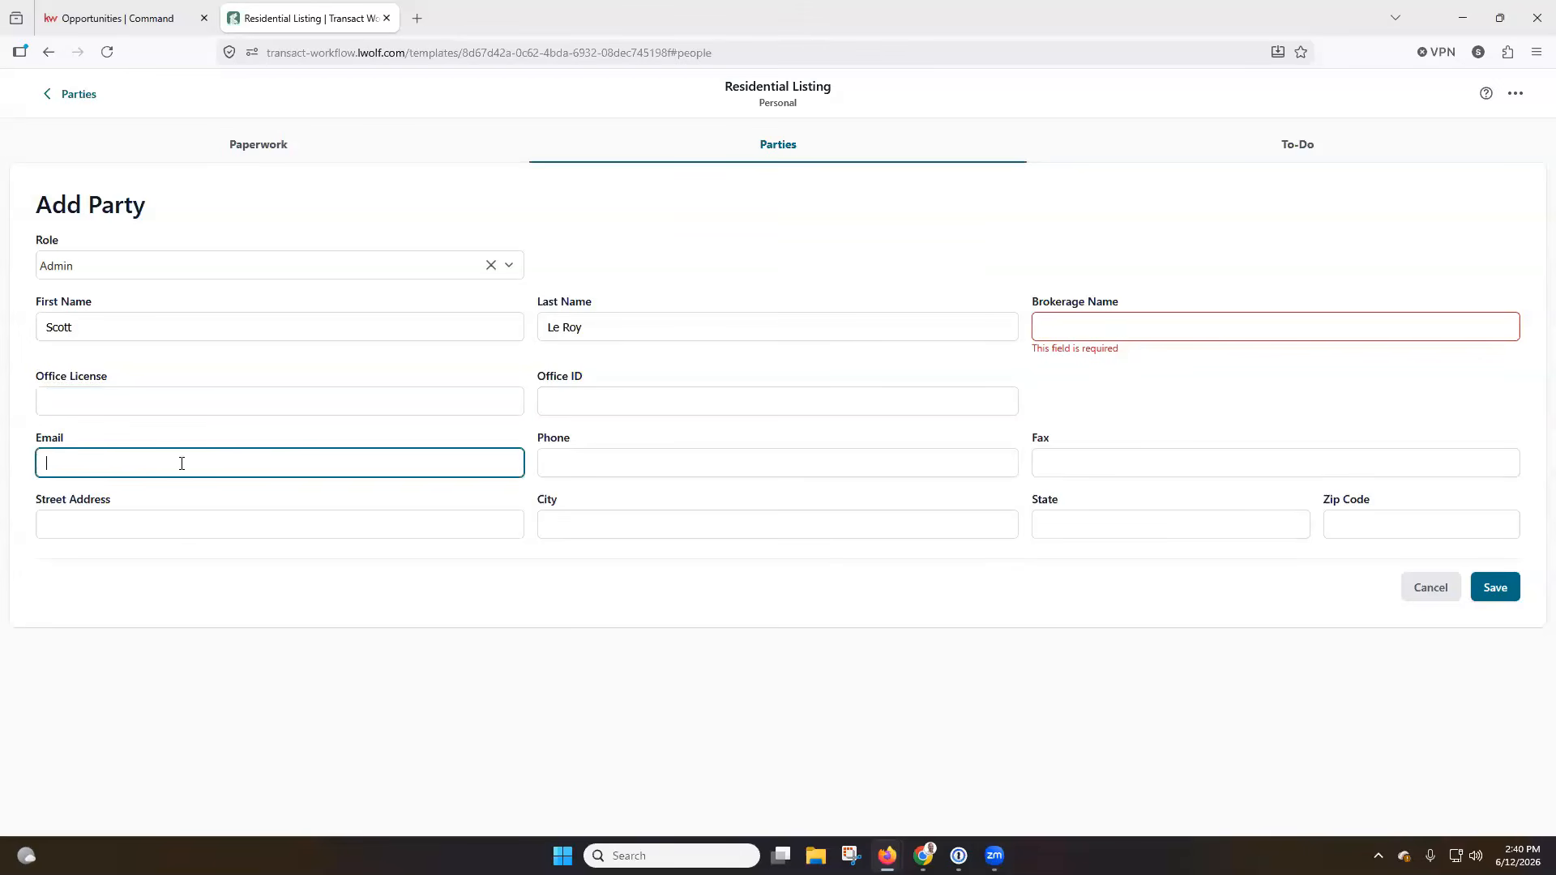
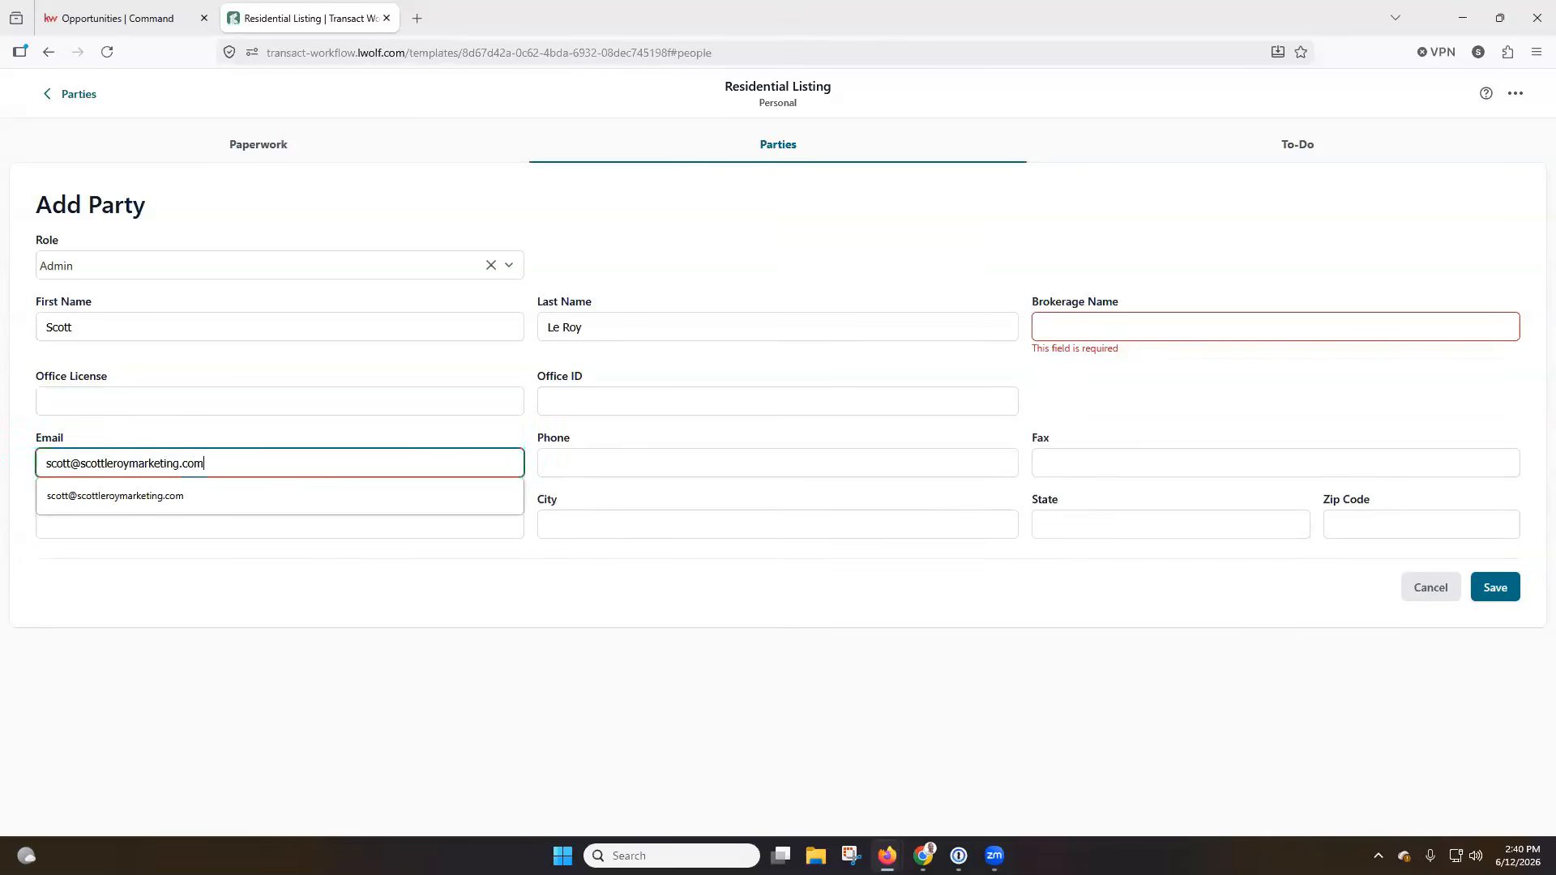
left_click(719, 462)
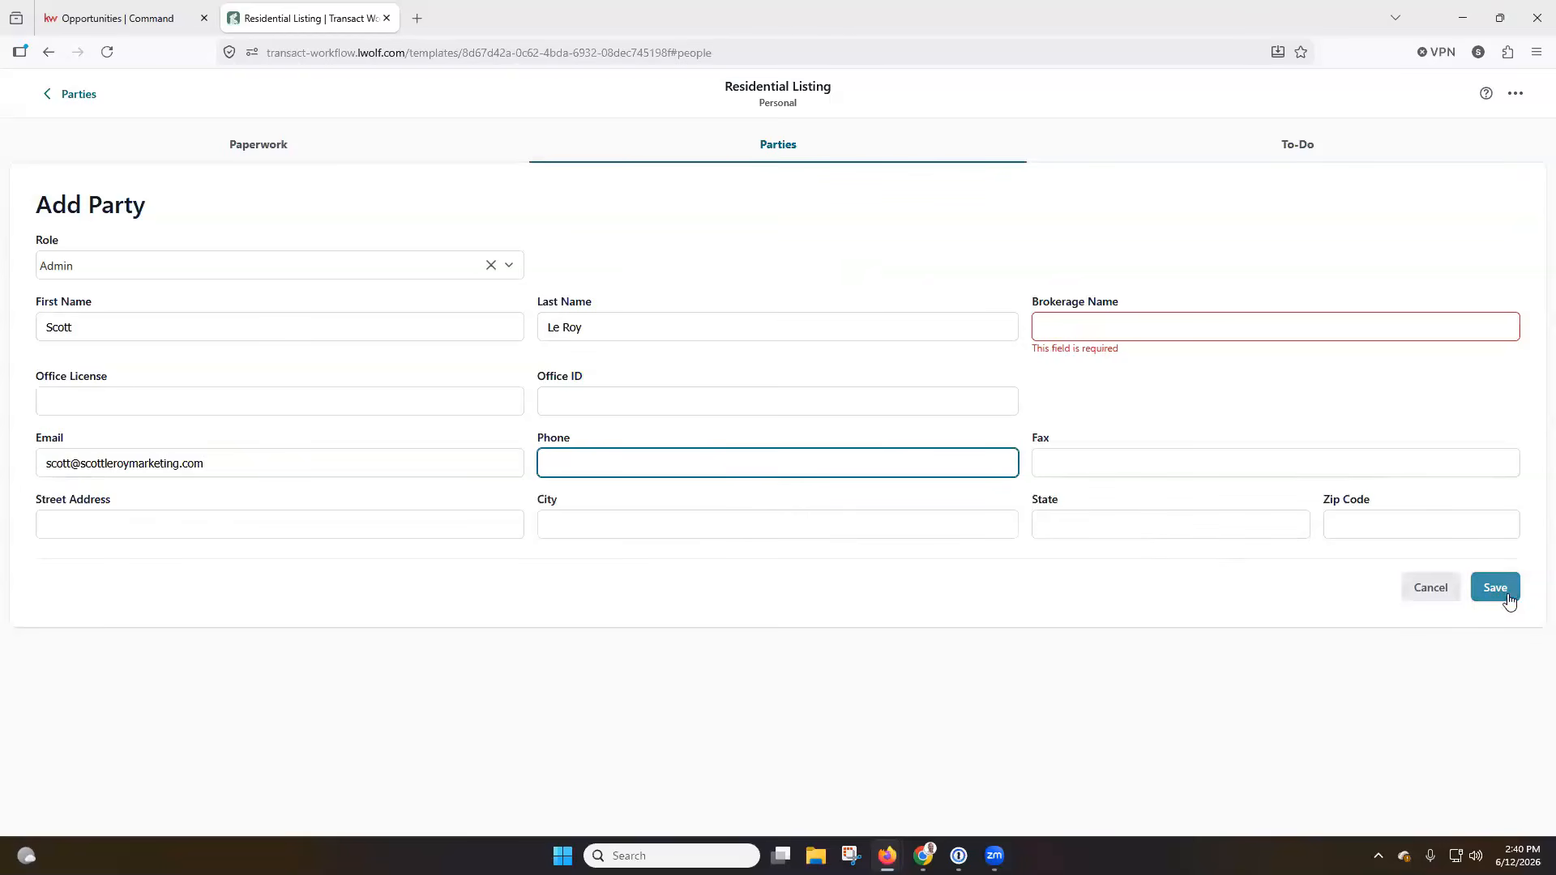
left_click(1137, 332)
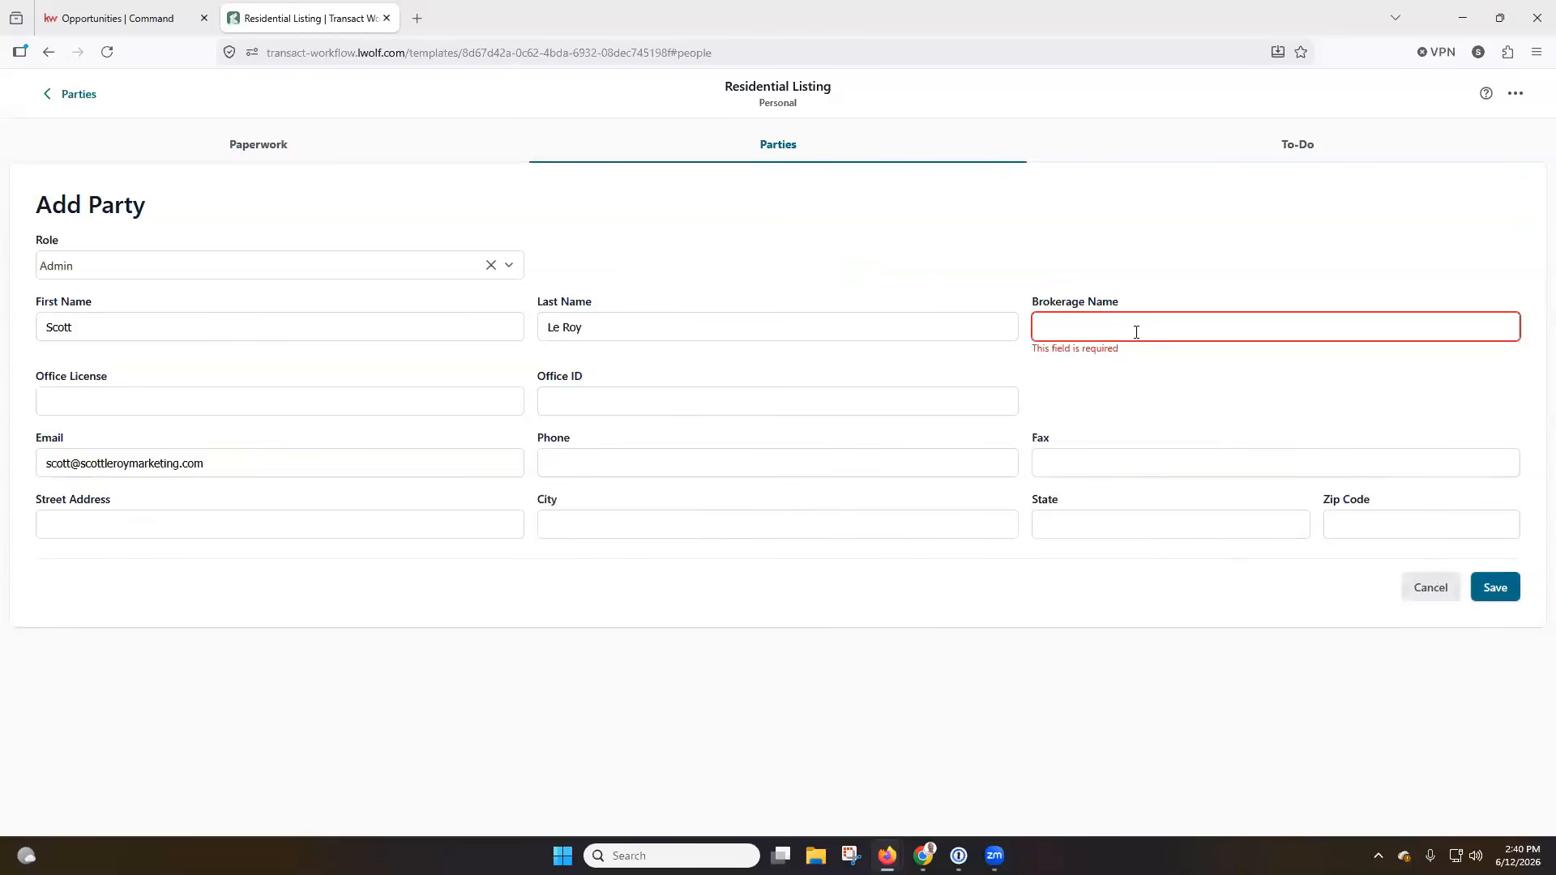
type("SLM")
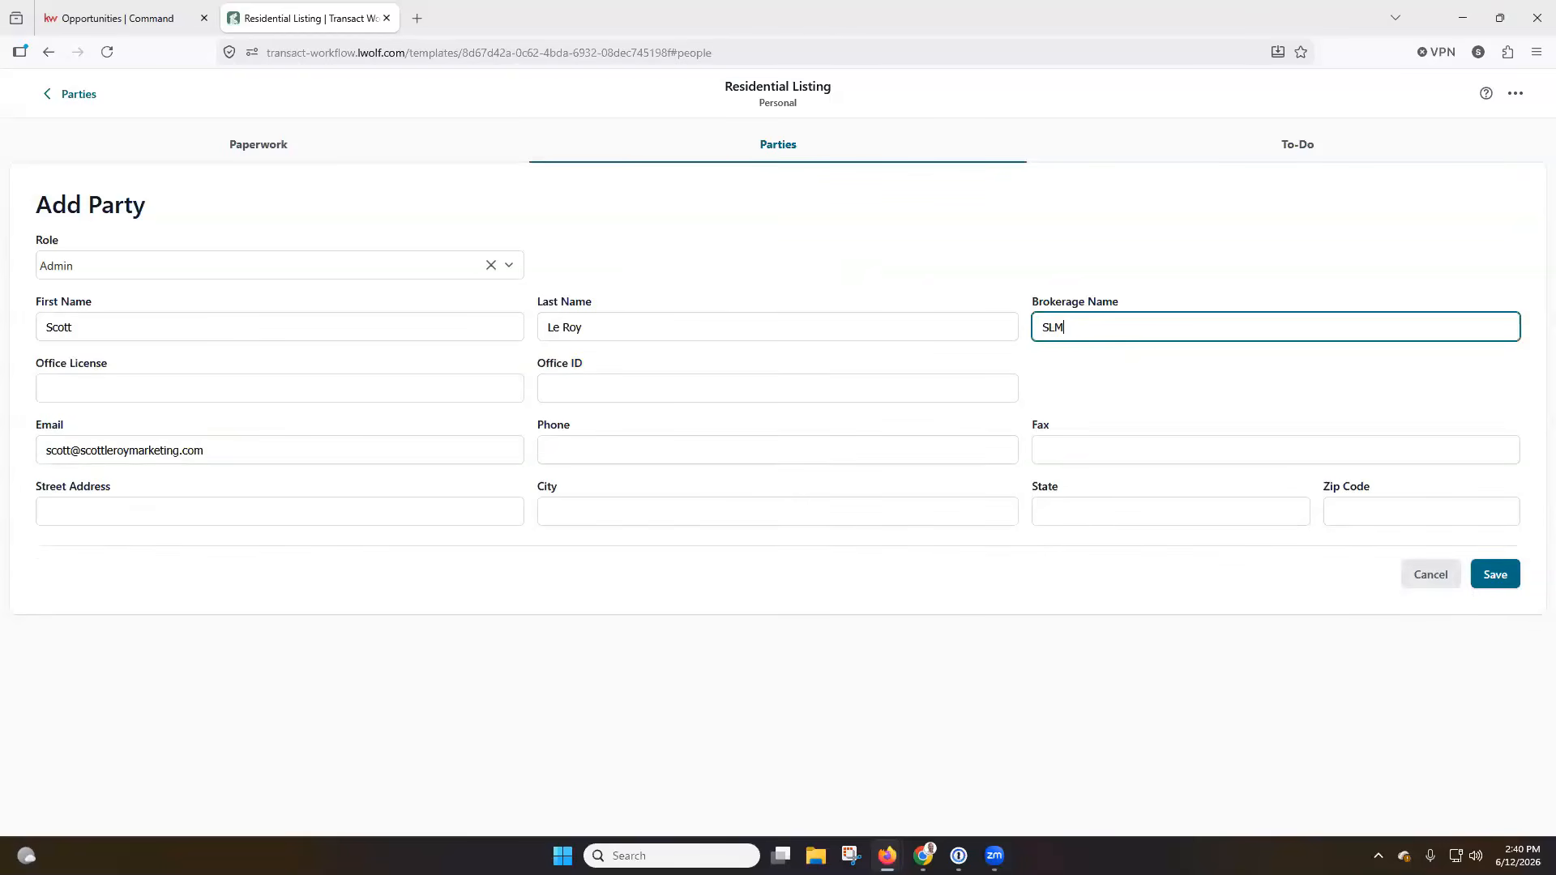
left_click(1509, 578)
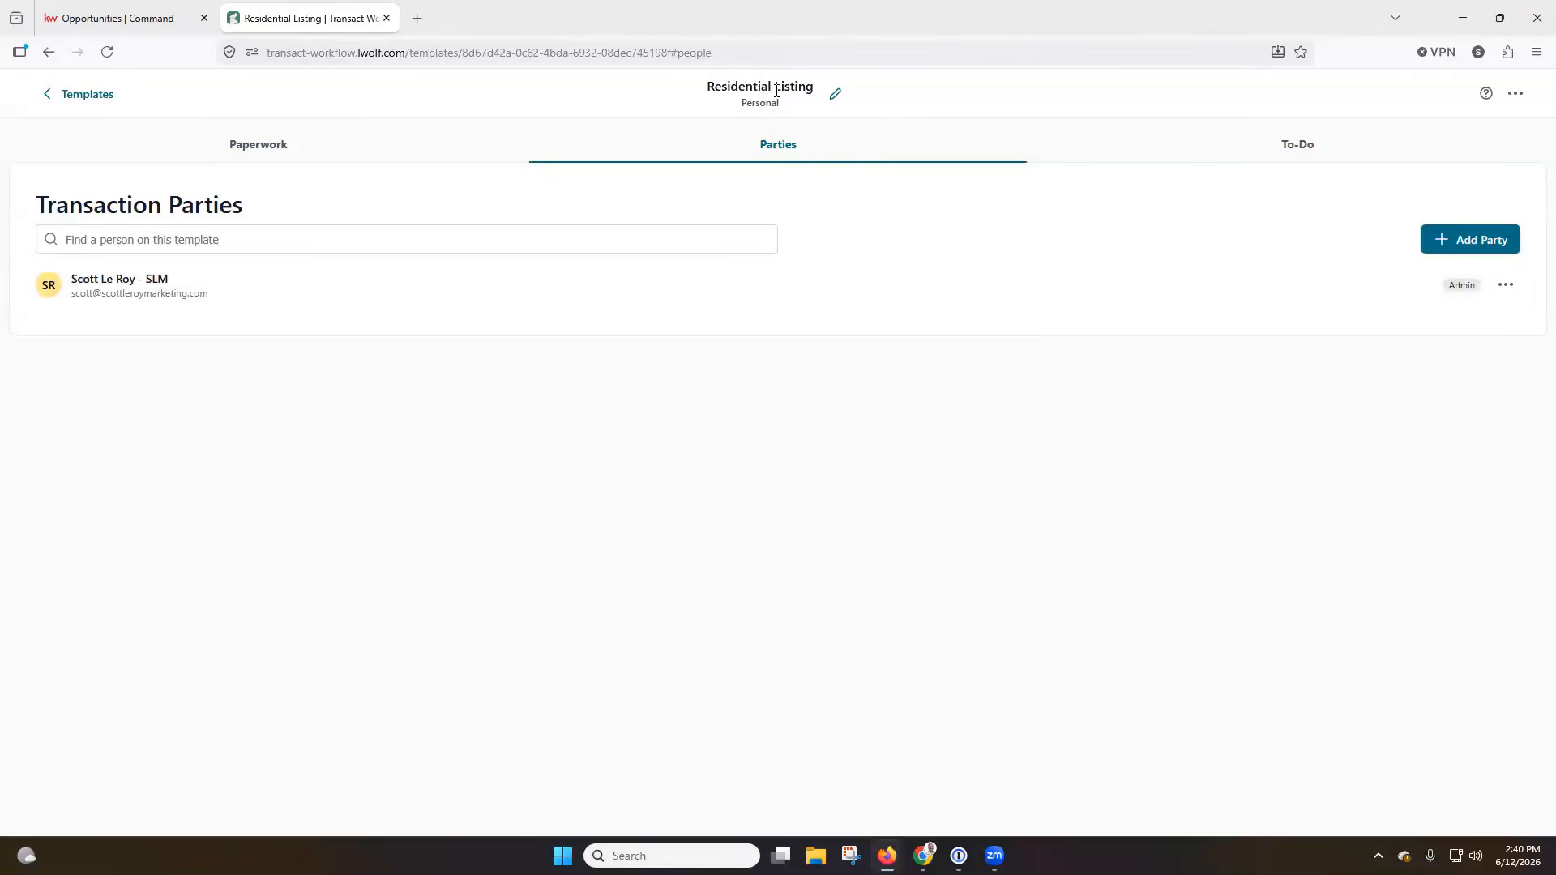
Create a to-do list named "Seller To Do List" in the template.
left_click(1286, 142)
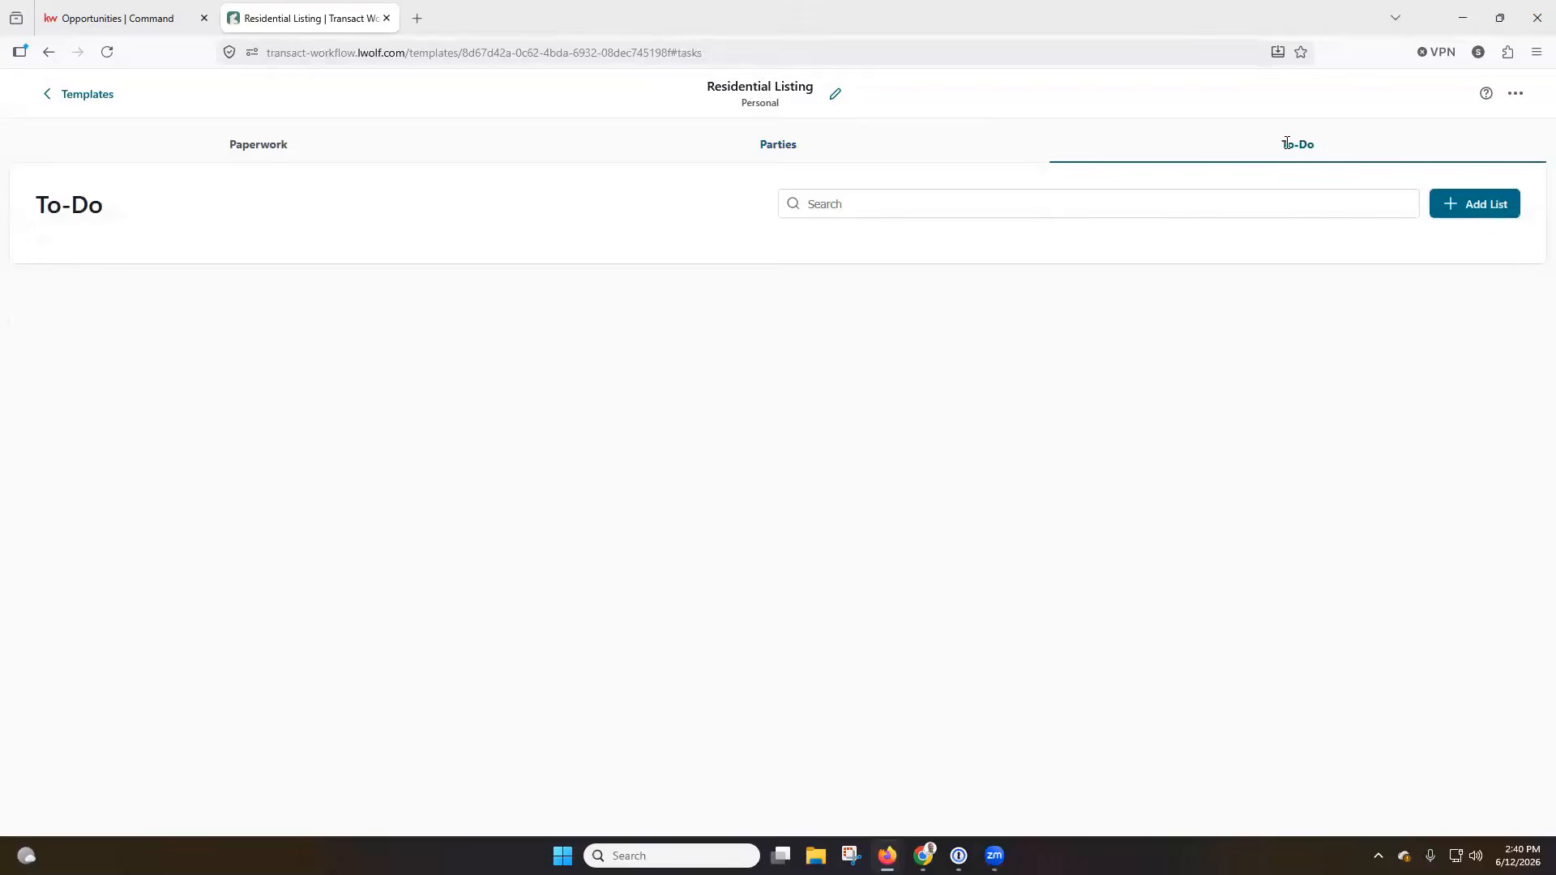
left_click(1460, 206)
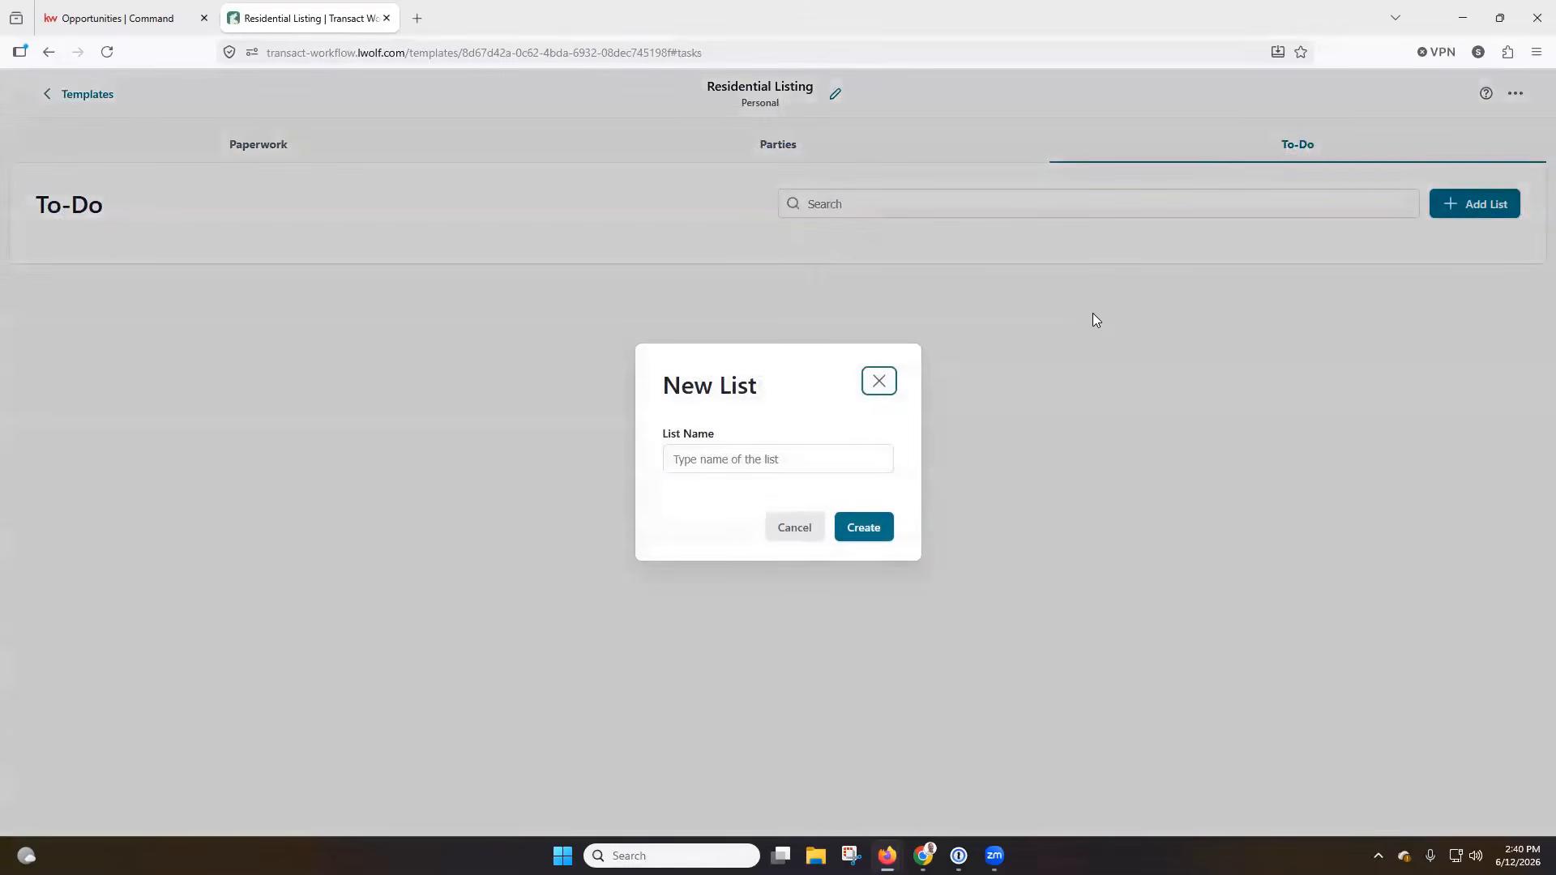
type("Seller To Do List")
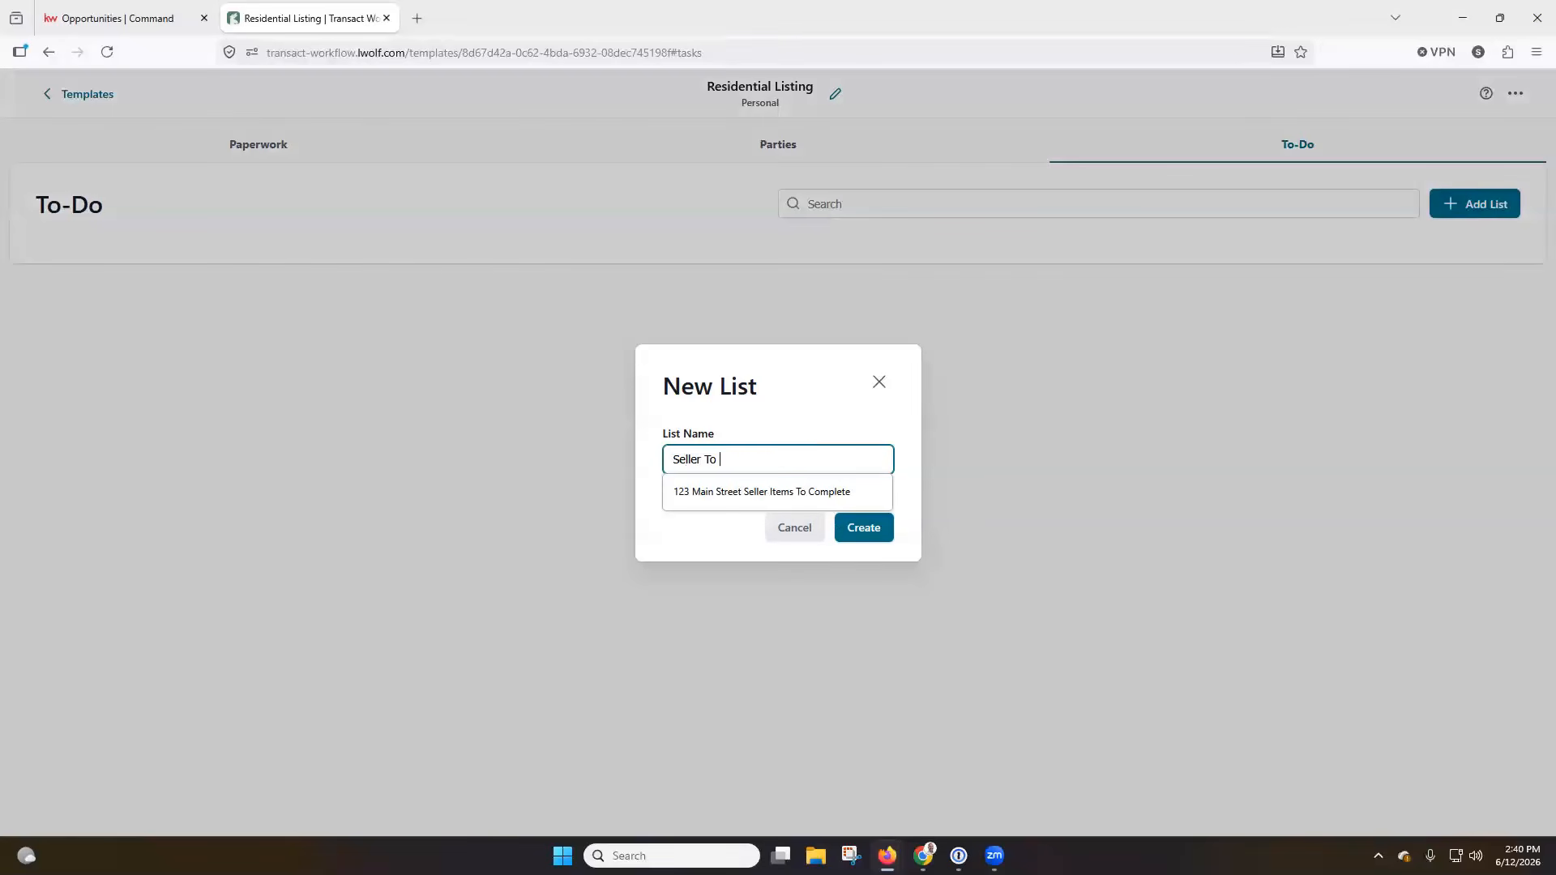
left_click(854, 523)
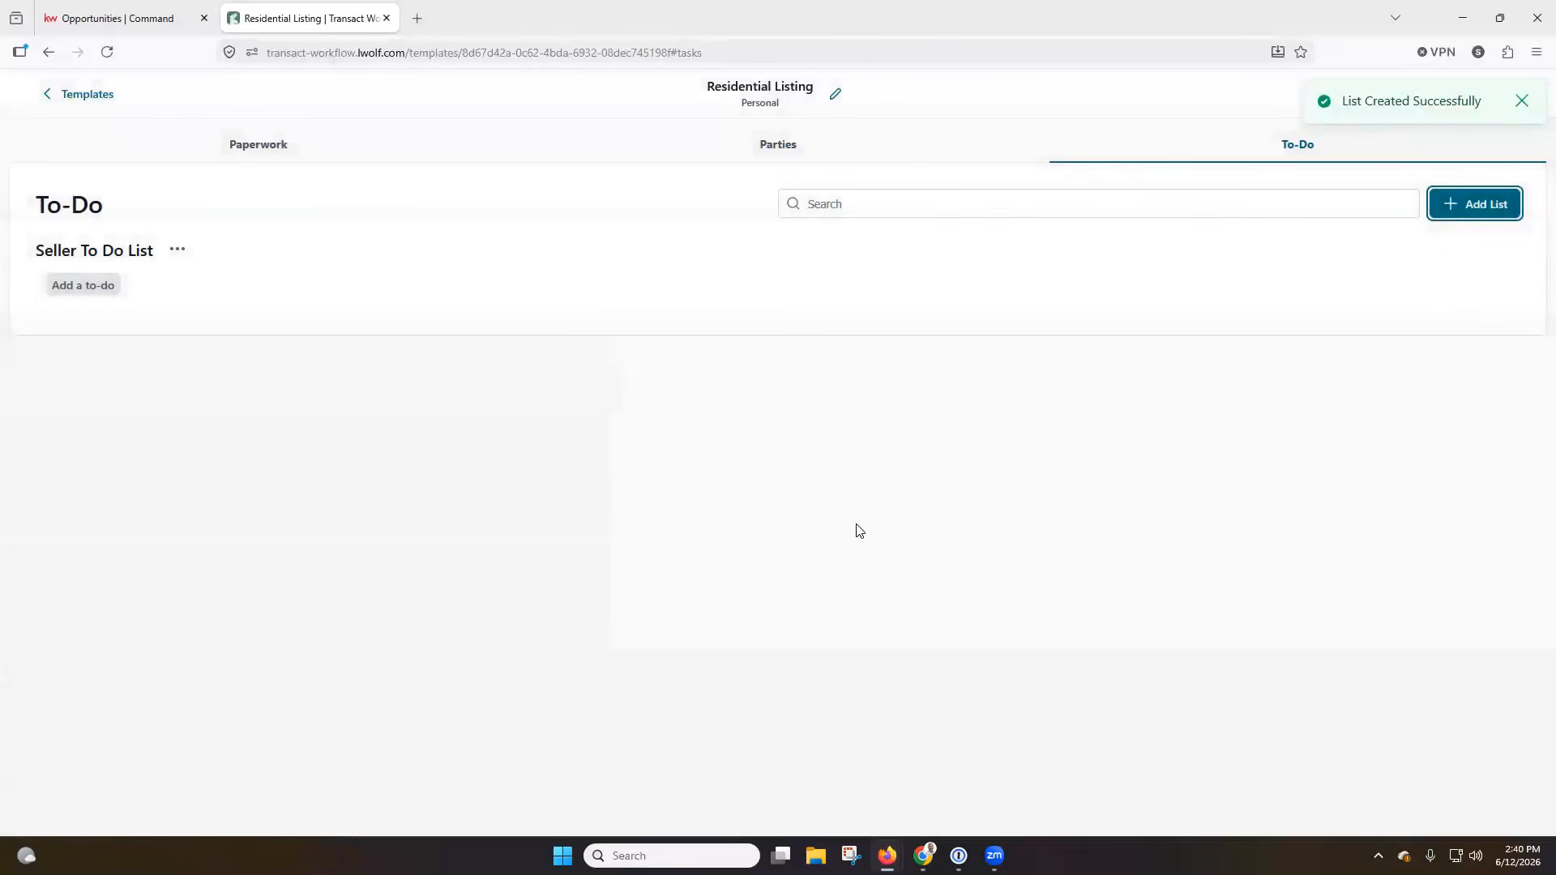
Start a to-do titled "Send Closing Gift" in the Seller To Do List.
left_click(99, 288)
left_click(490, 238)
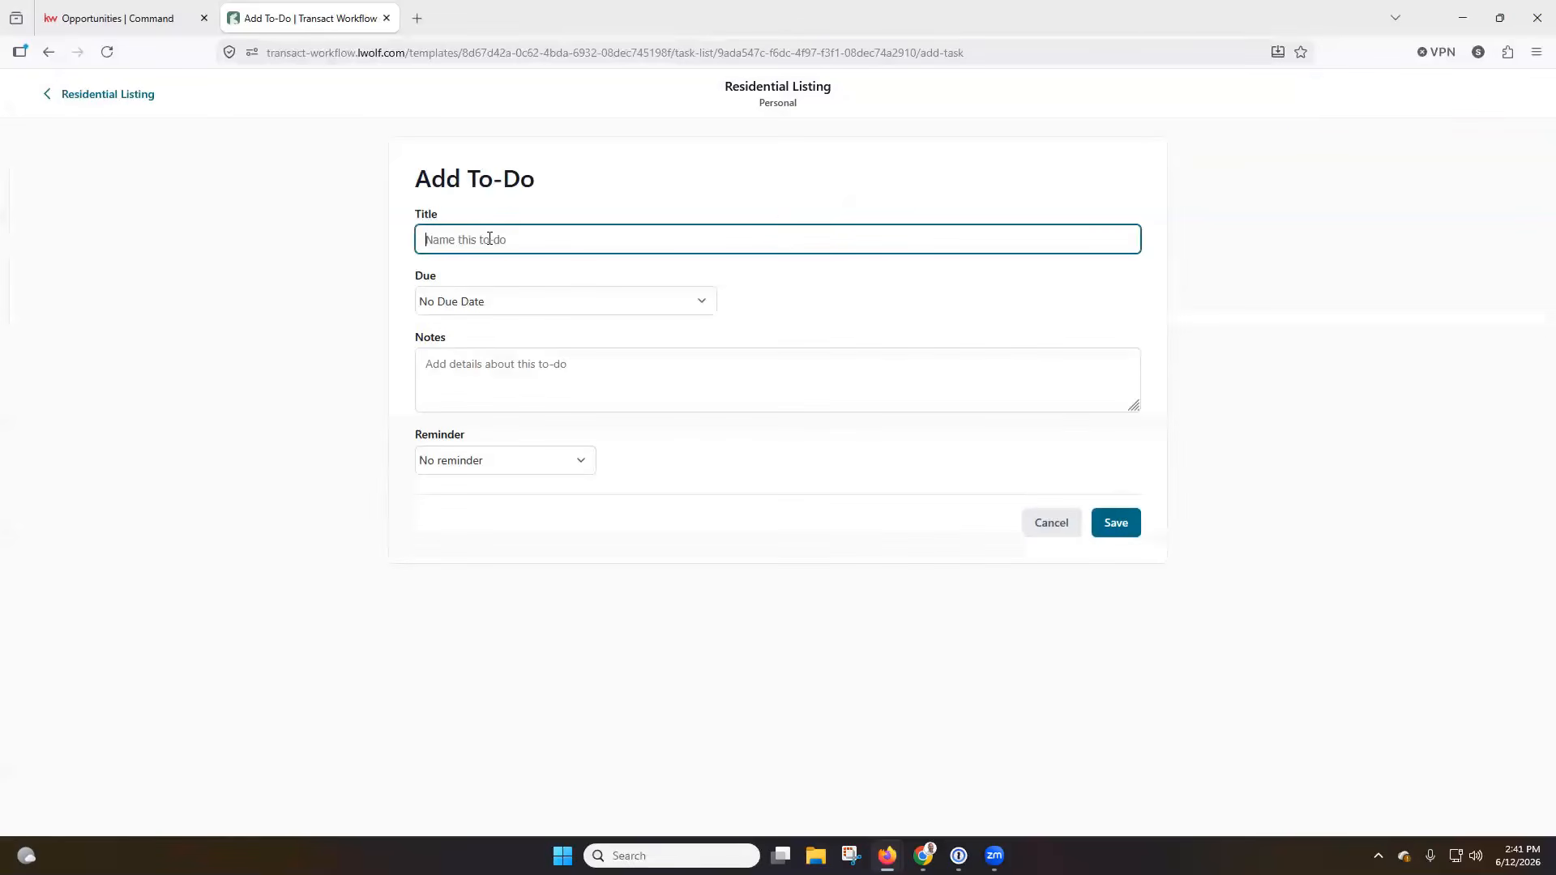
type("Host")
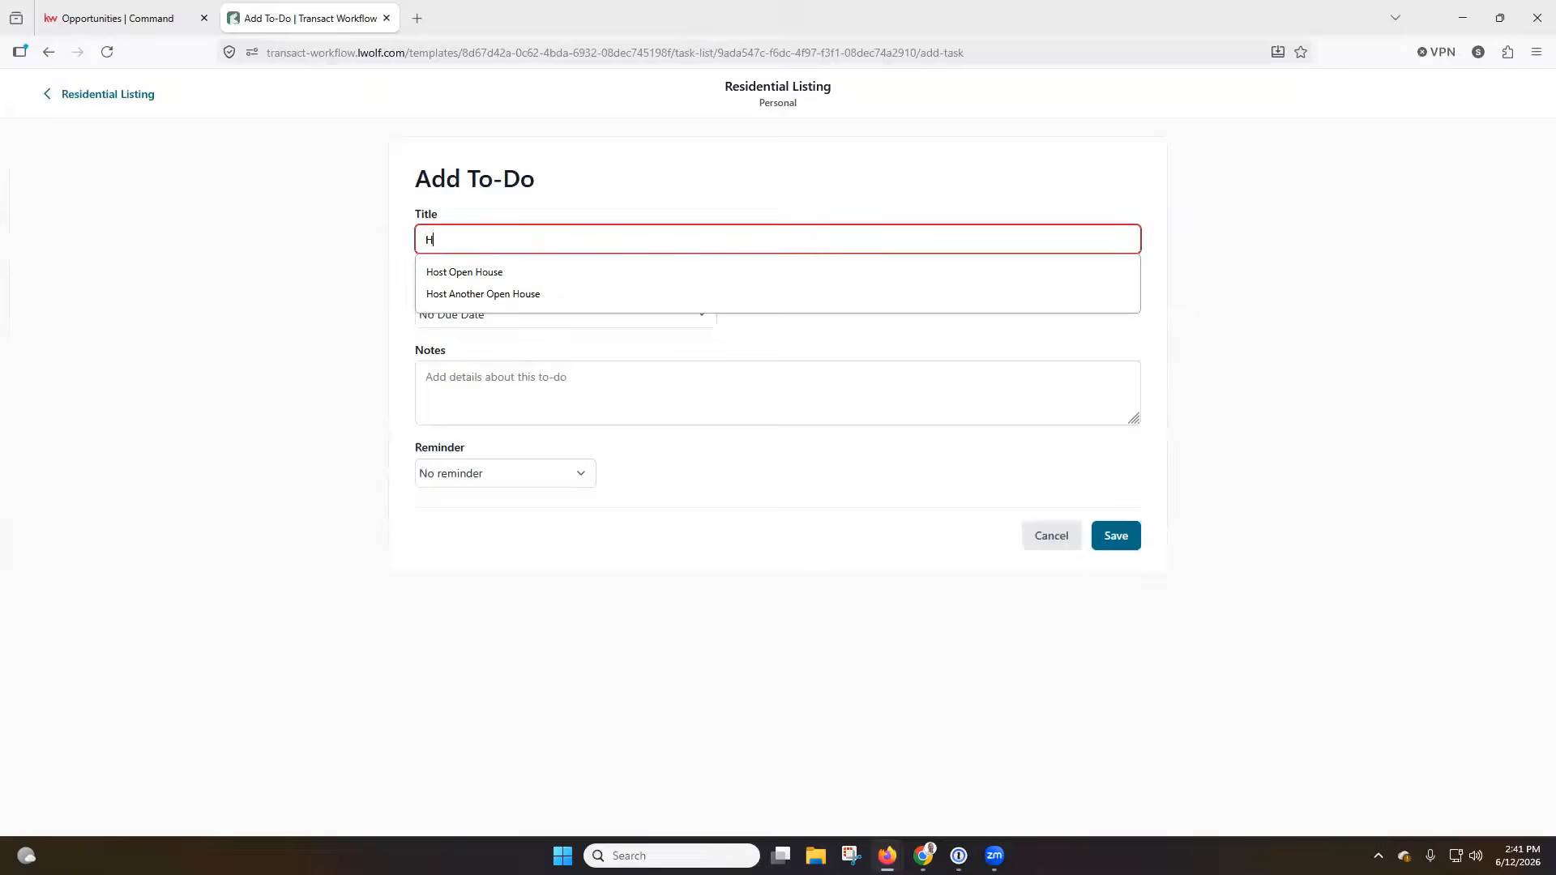
key("BackSpace")
key("BackSpace")
key("BackSpace")
key("BackSpace")
key("BackSpace")
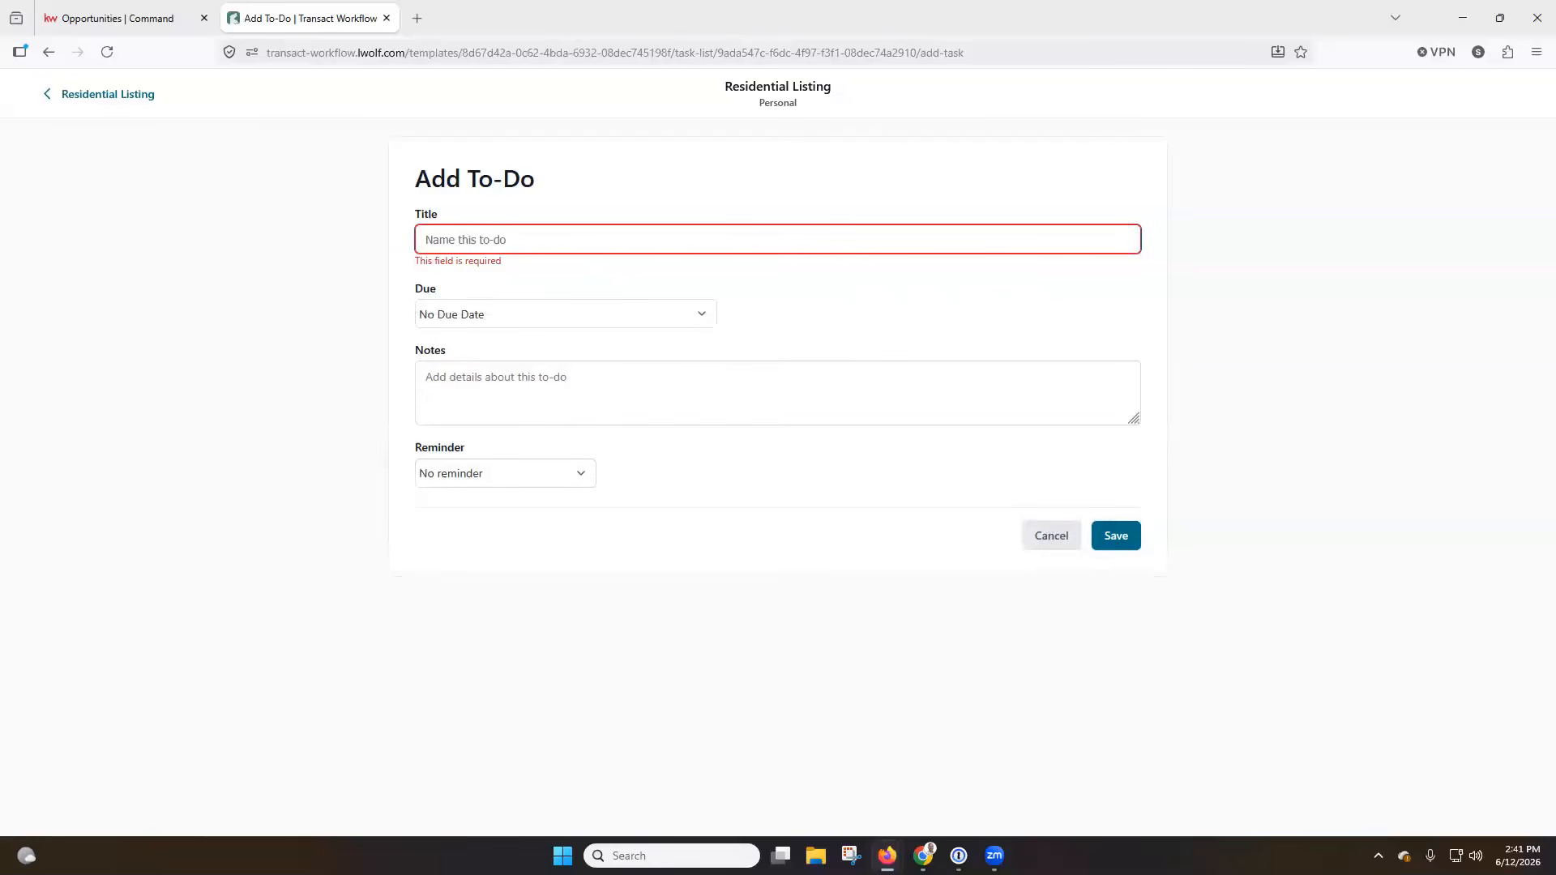
type("Send Closing Gift")
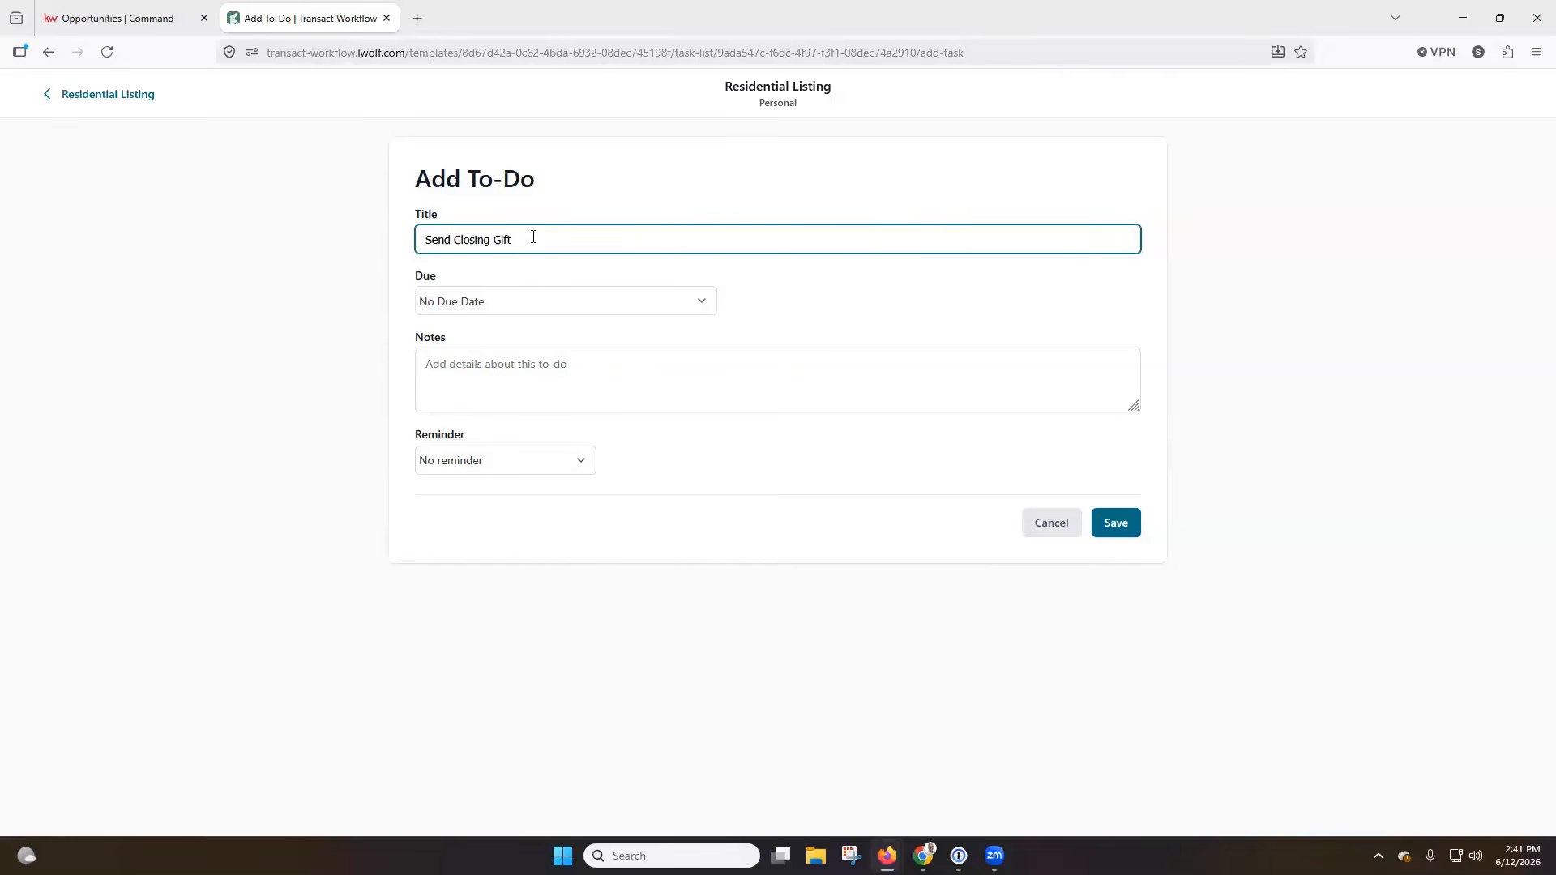
Make the to-do due relative to the transaction date, on the Closing Date, and save it.
left_click(521, 307)
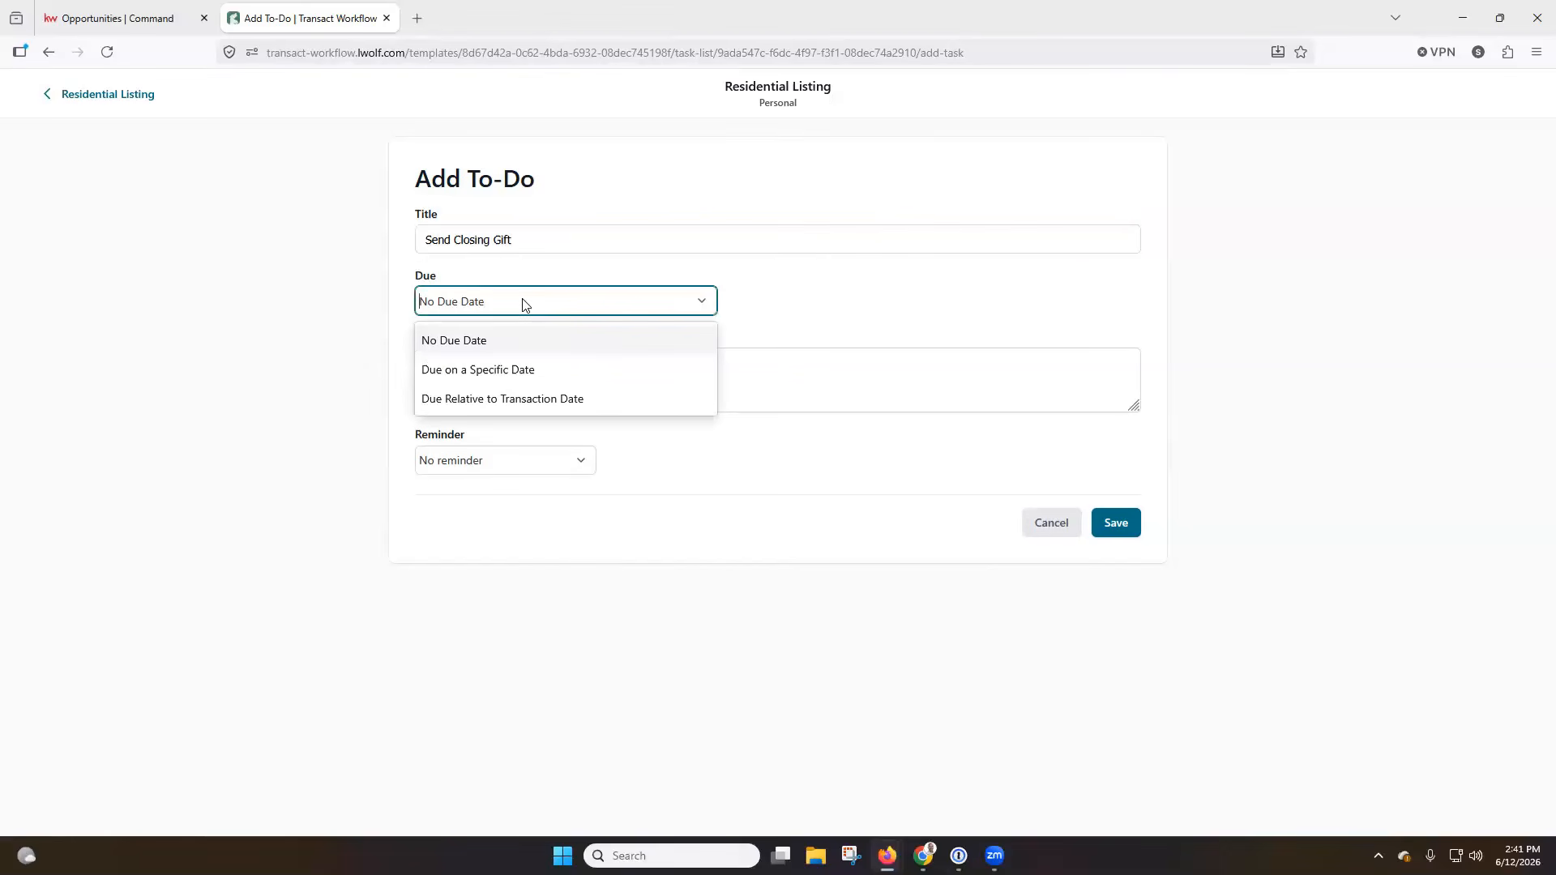
left_click(483, 401)
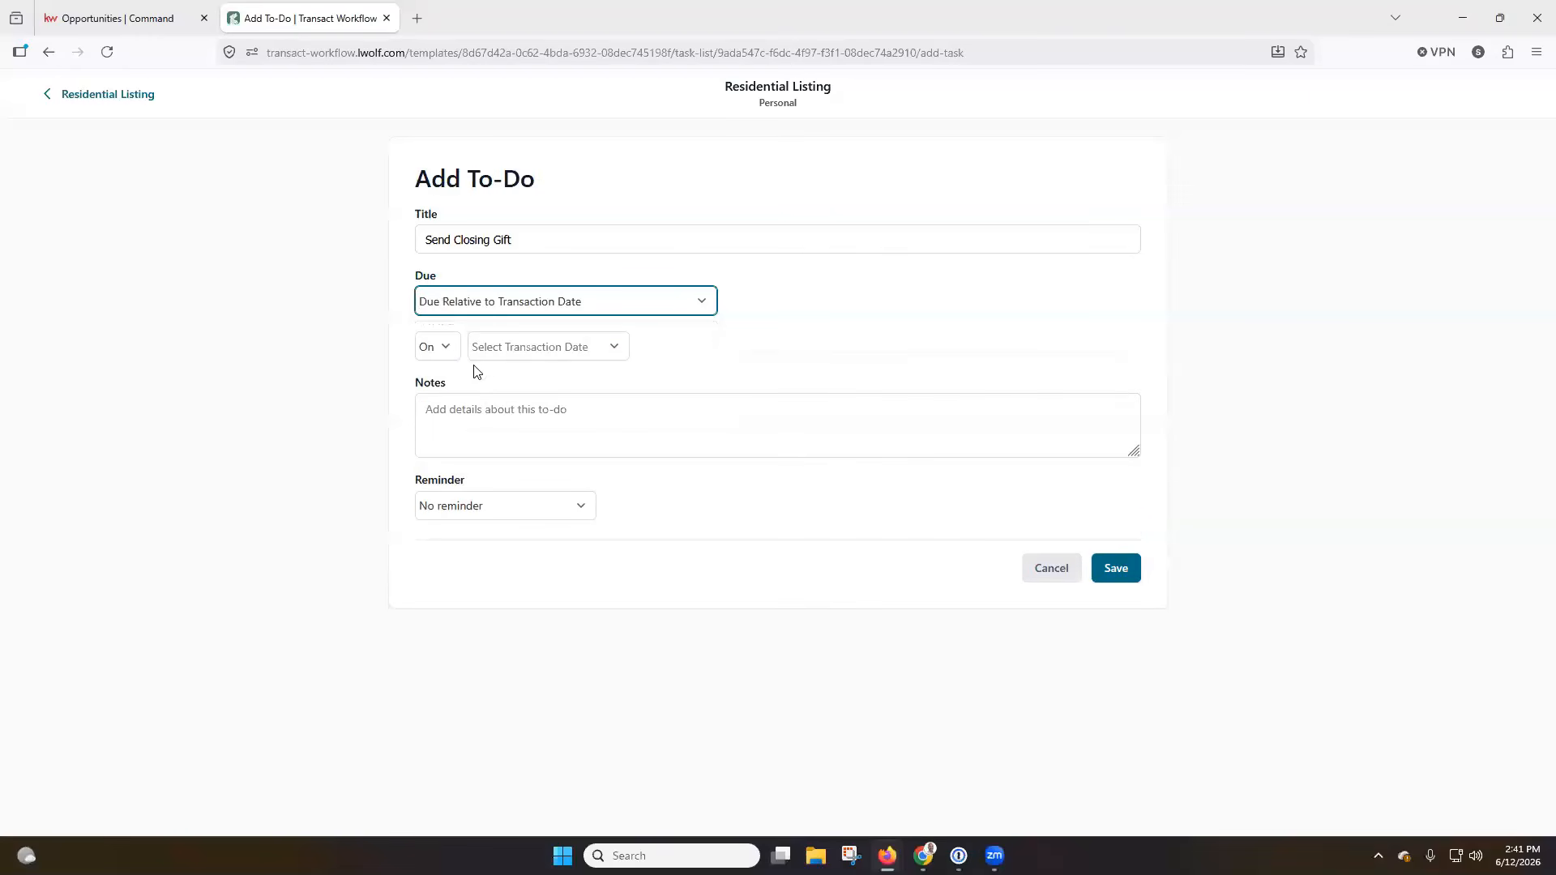
left_click(531, 355)
left_click(528, 389)
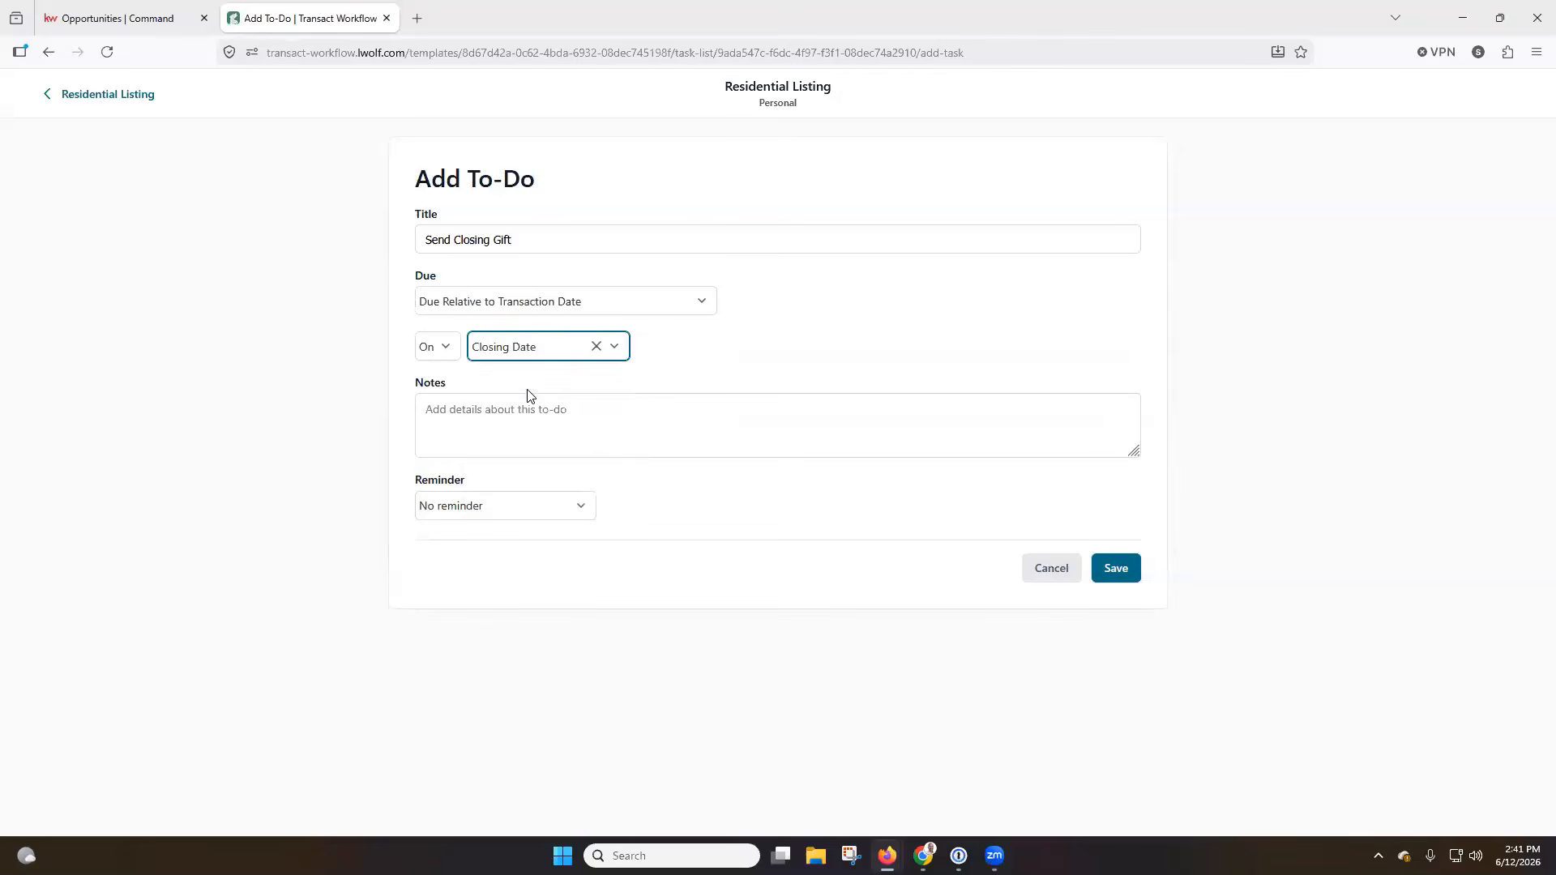
left_click(1109, 570)
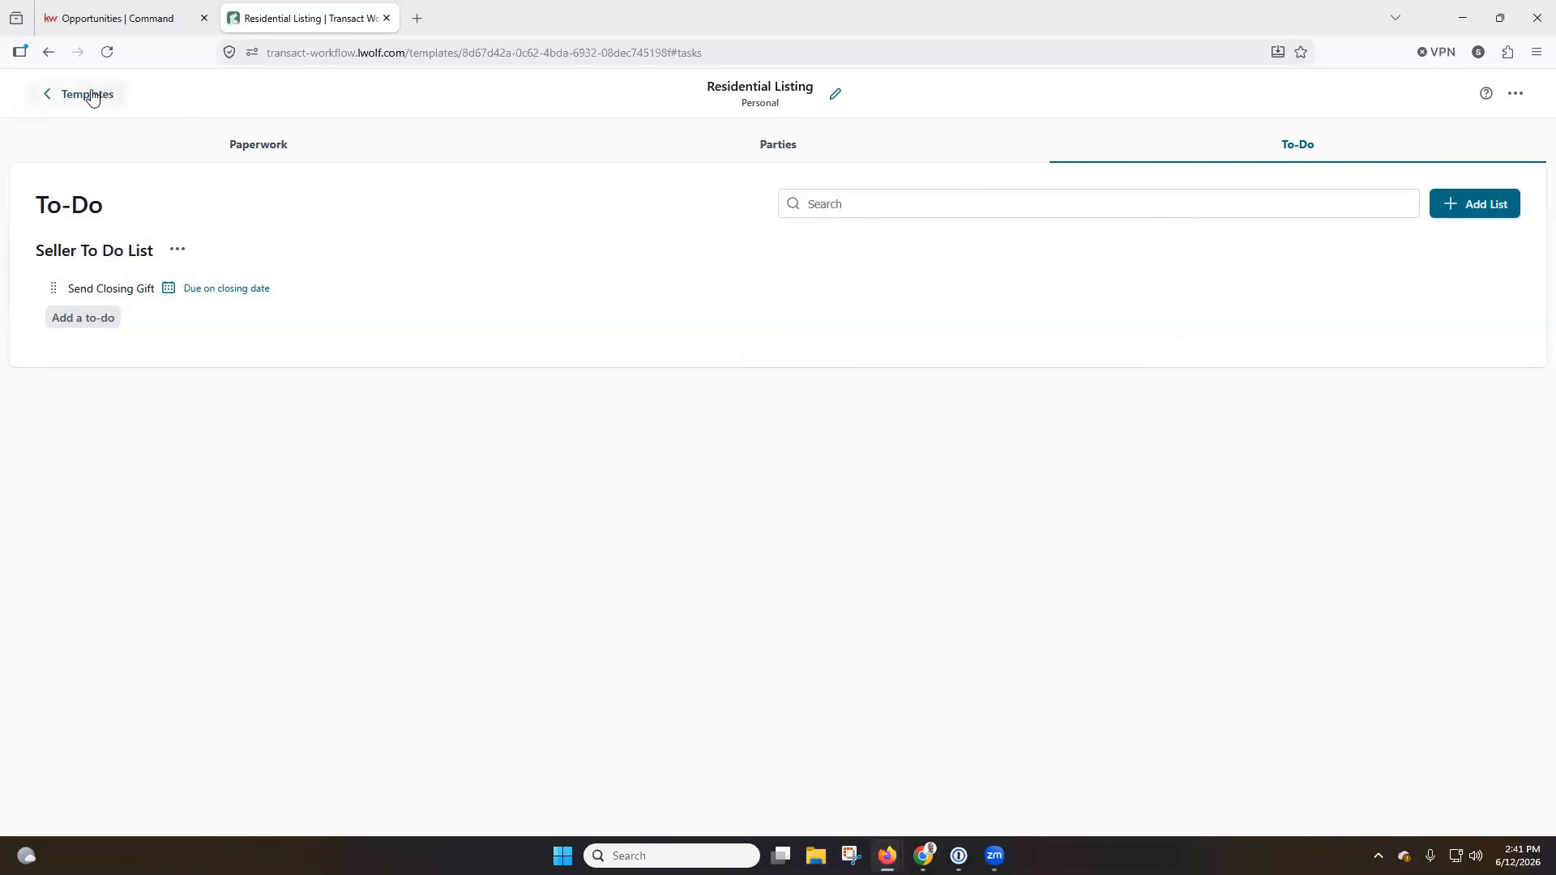
Leave the Residential Listing template and open the listing transaction that is in Preparing status.
left_click(1517, 94)
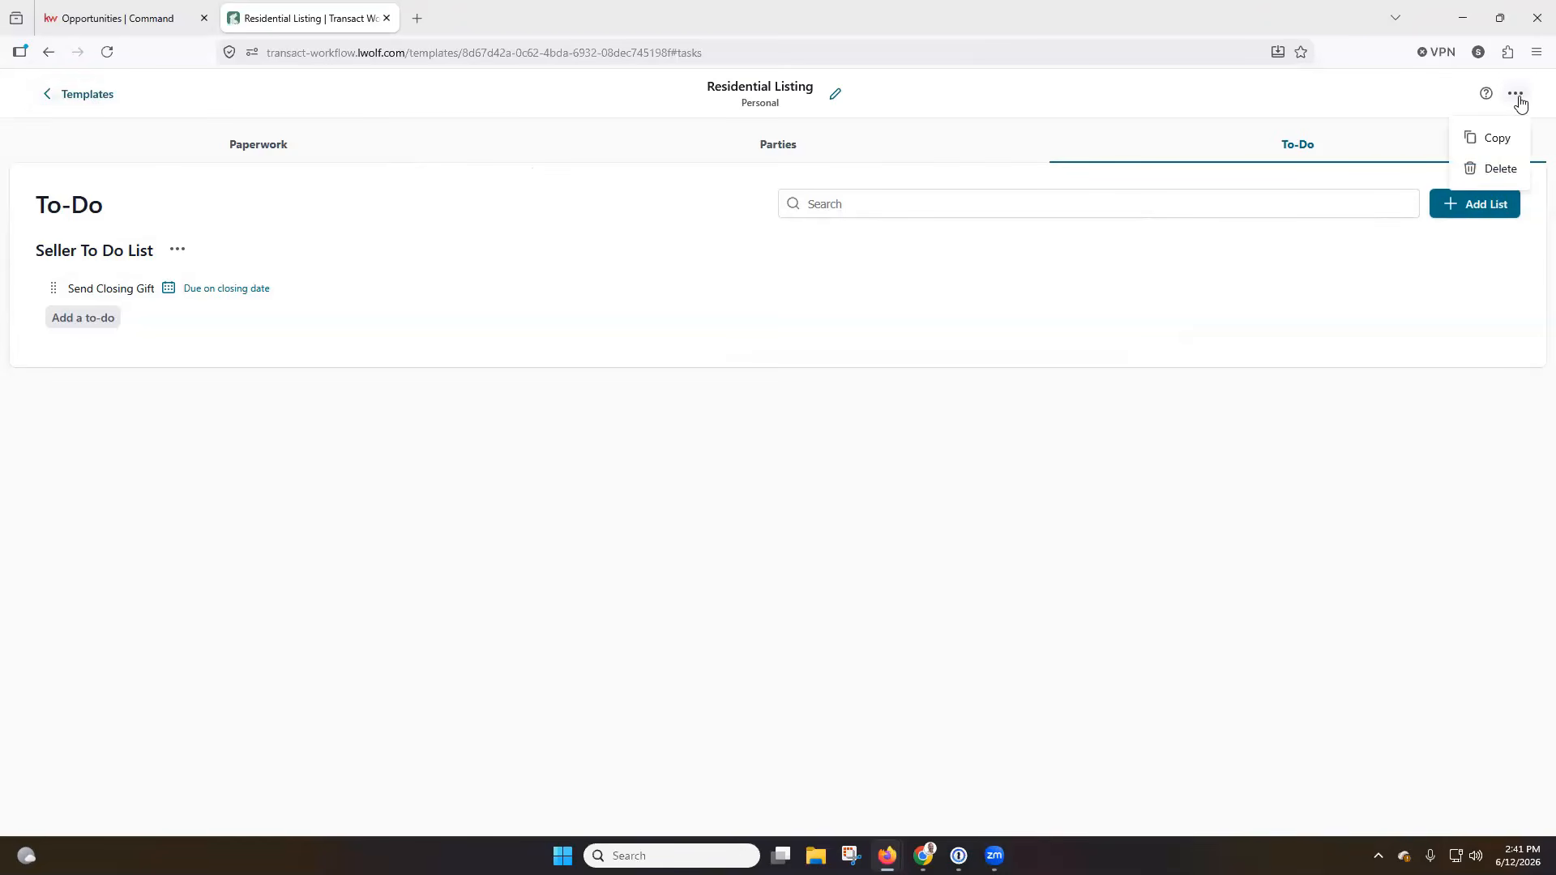
left_click(87, 94)
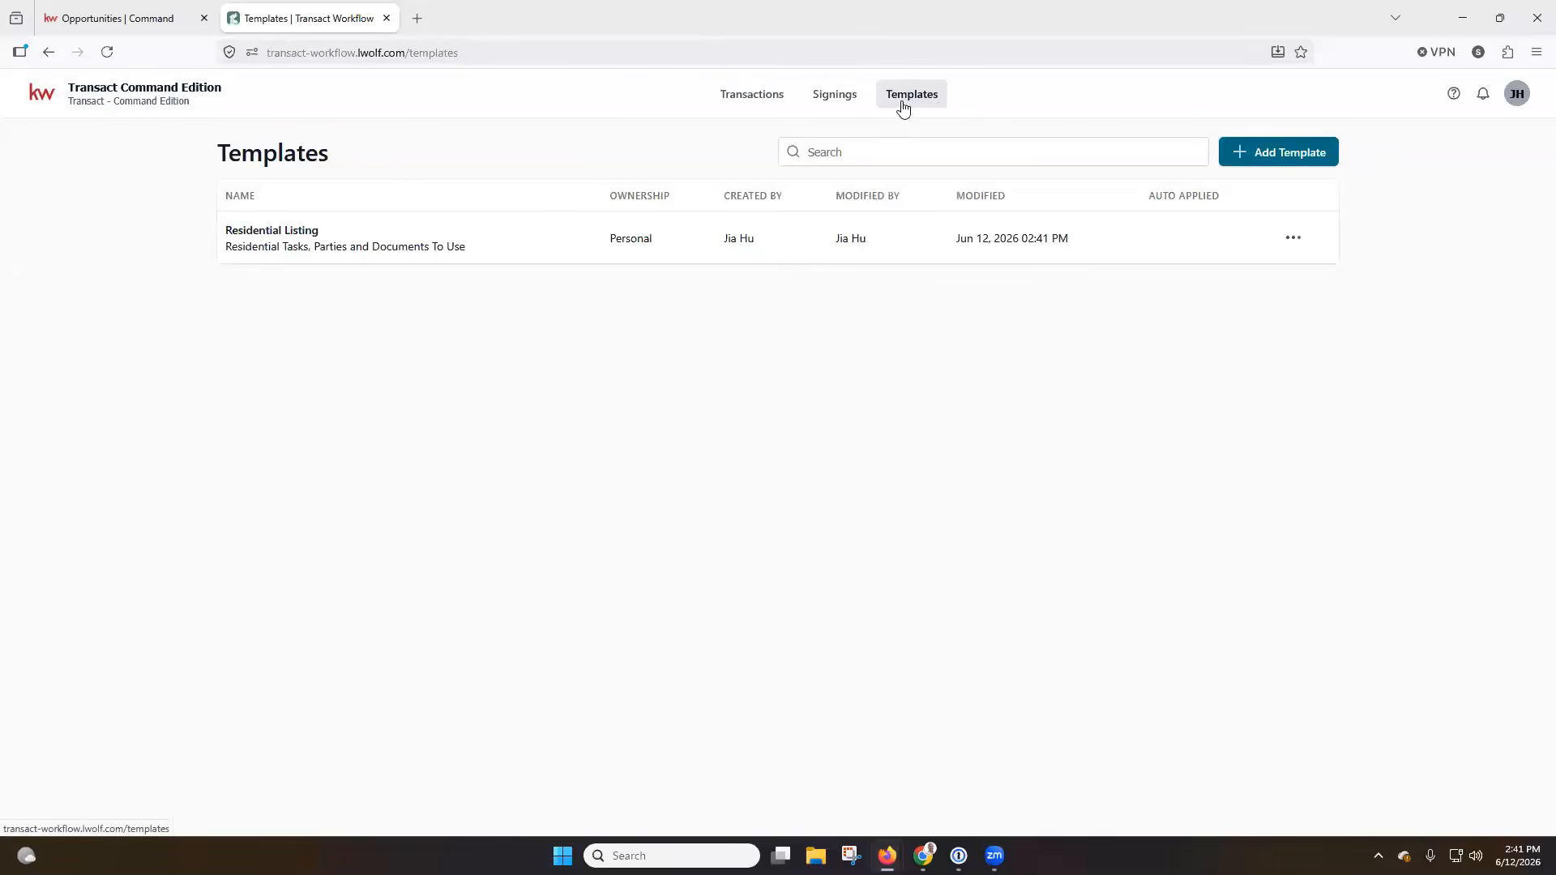
left_click(763, 98)
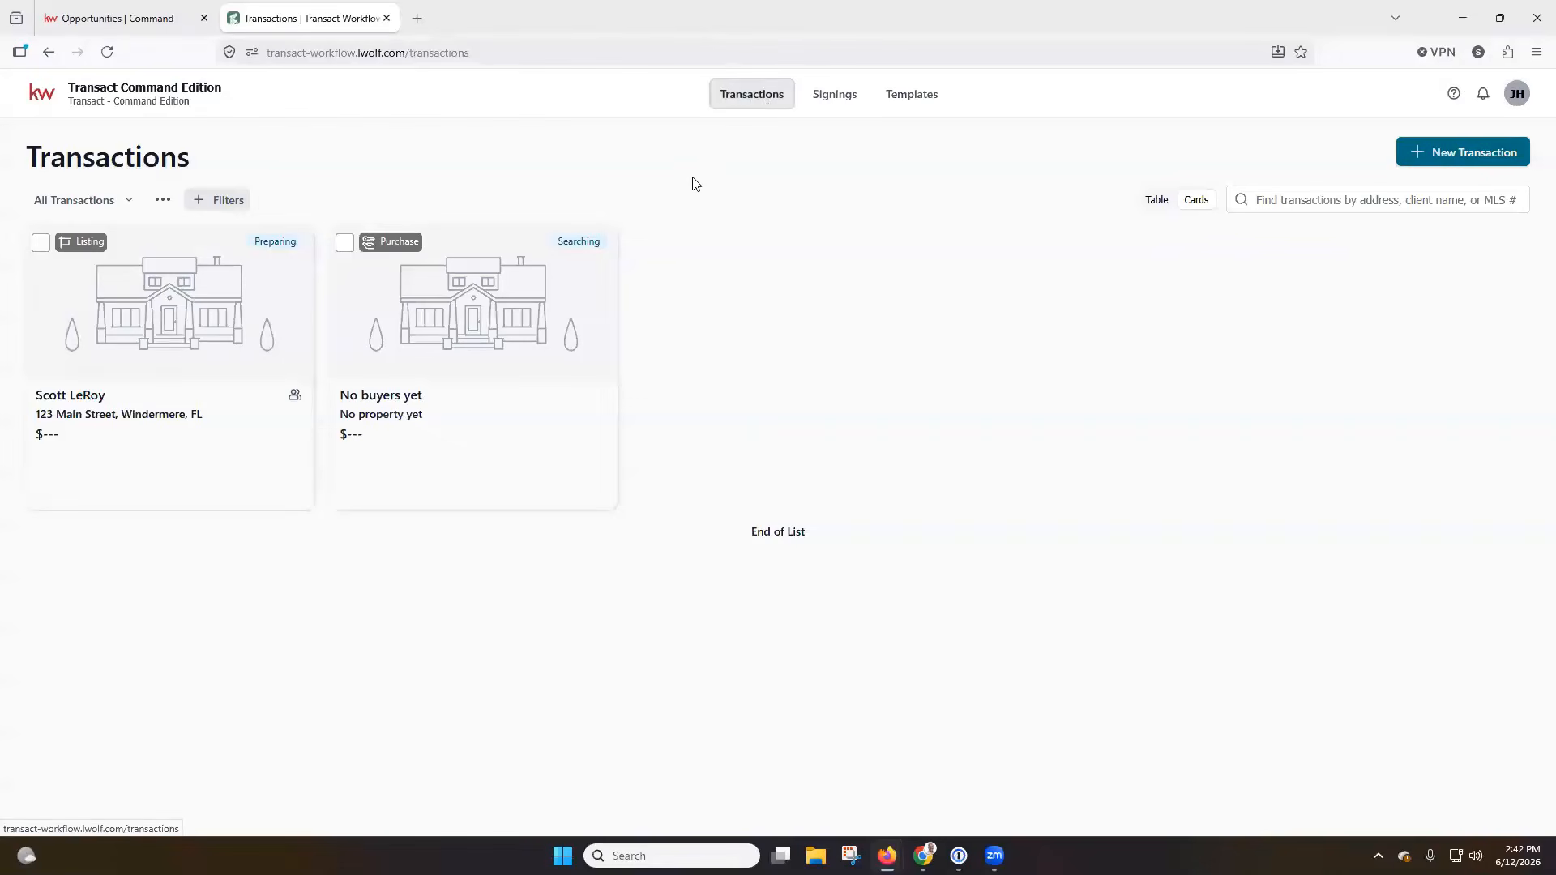
left_click(222, 282)
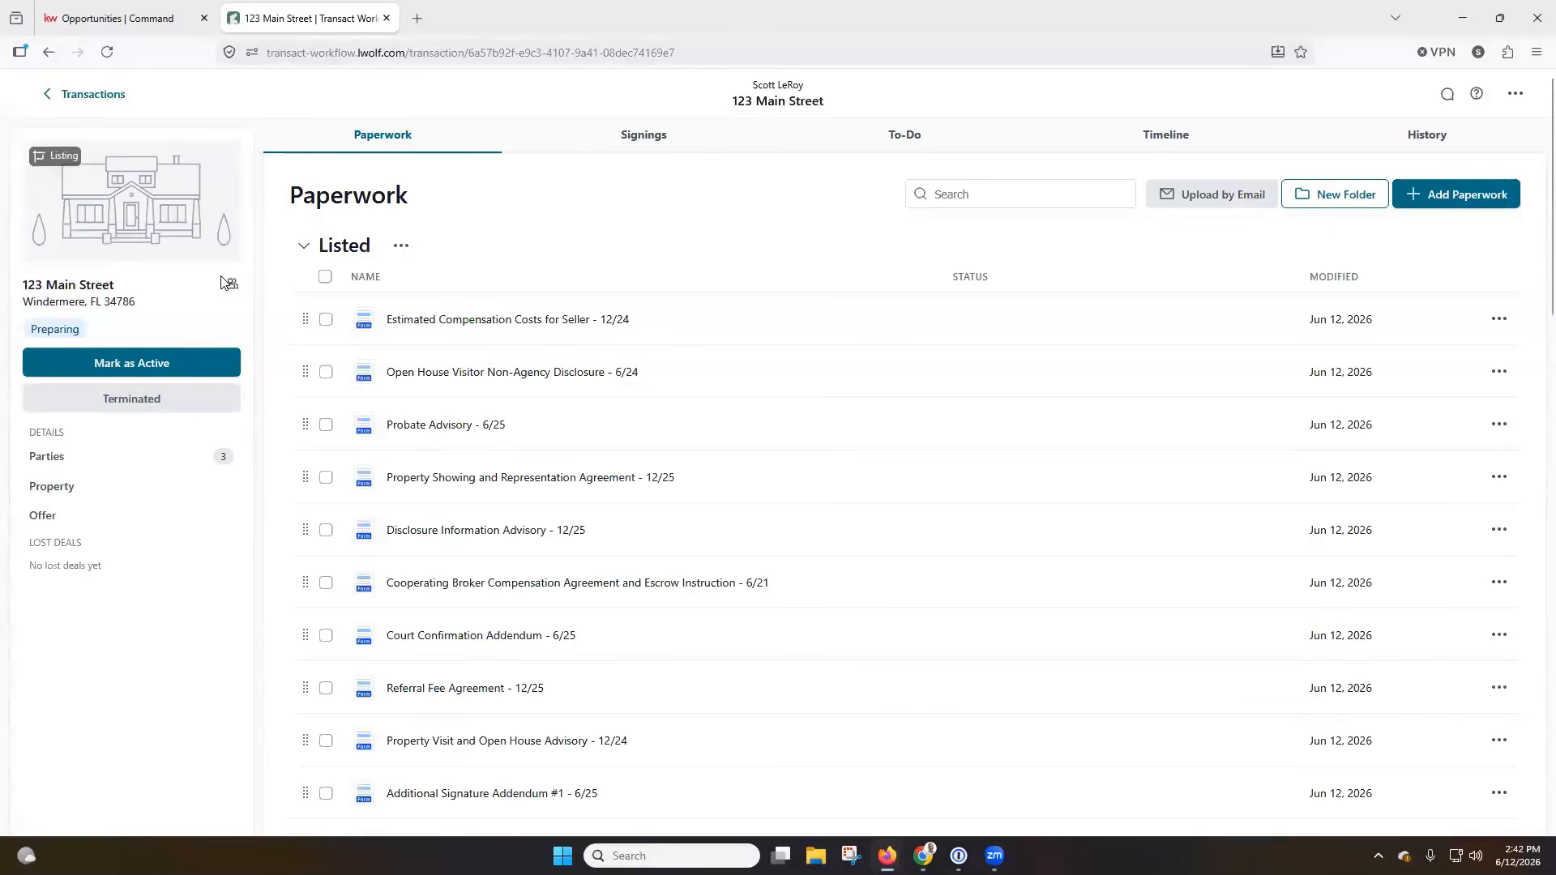
Start applying a template to the transaction and choose Residential Listing.
left_click(1513, 98)
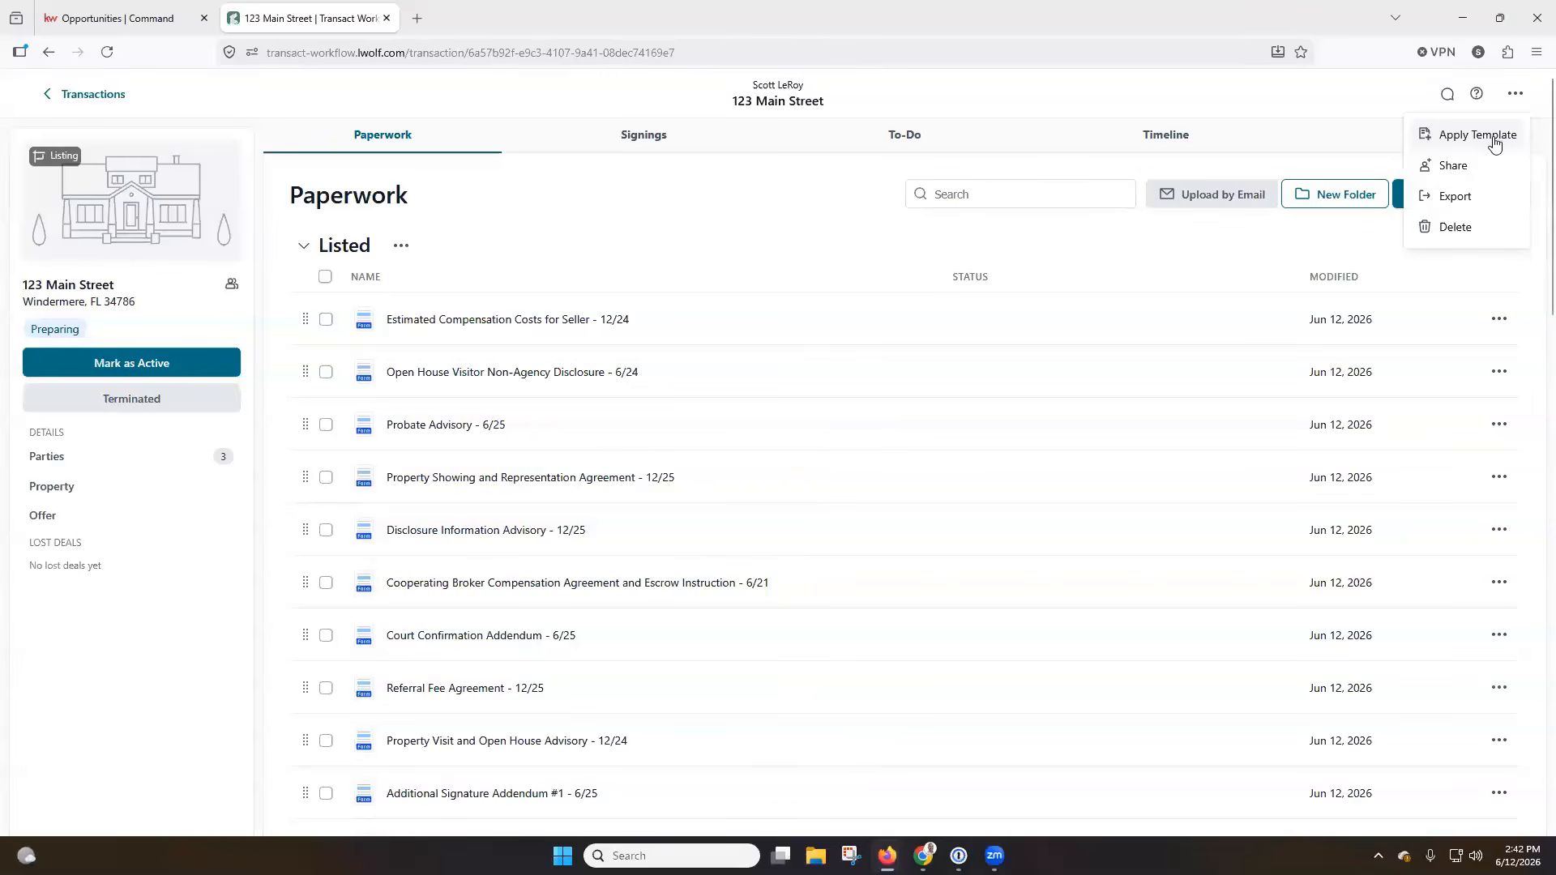
left_click(1495, 144)
left_click(846, 494)
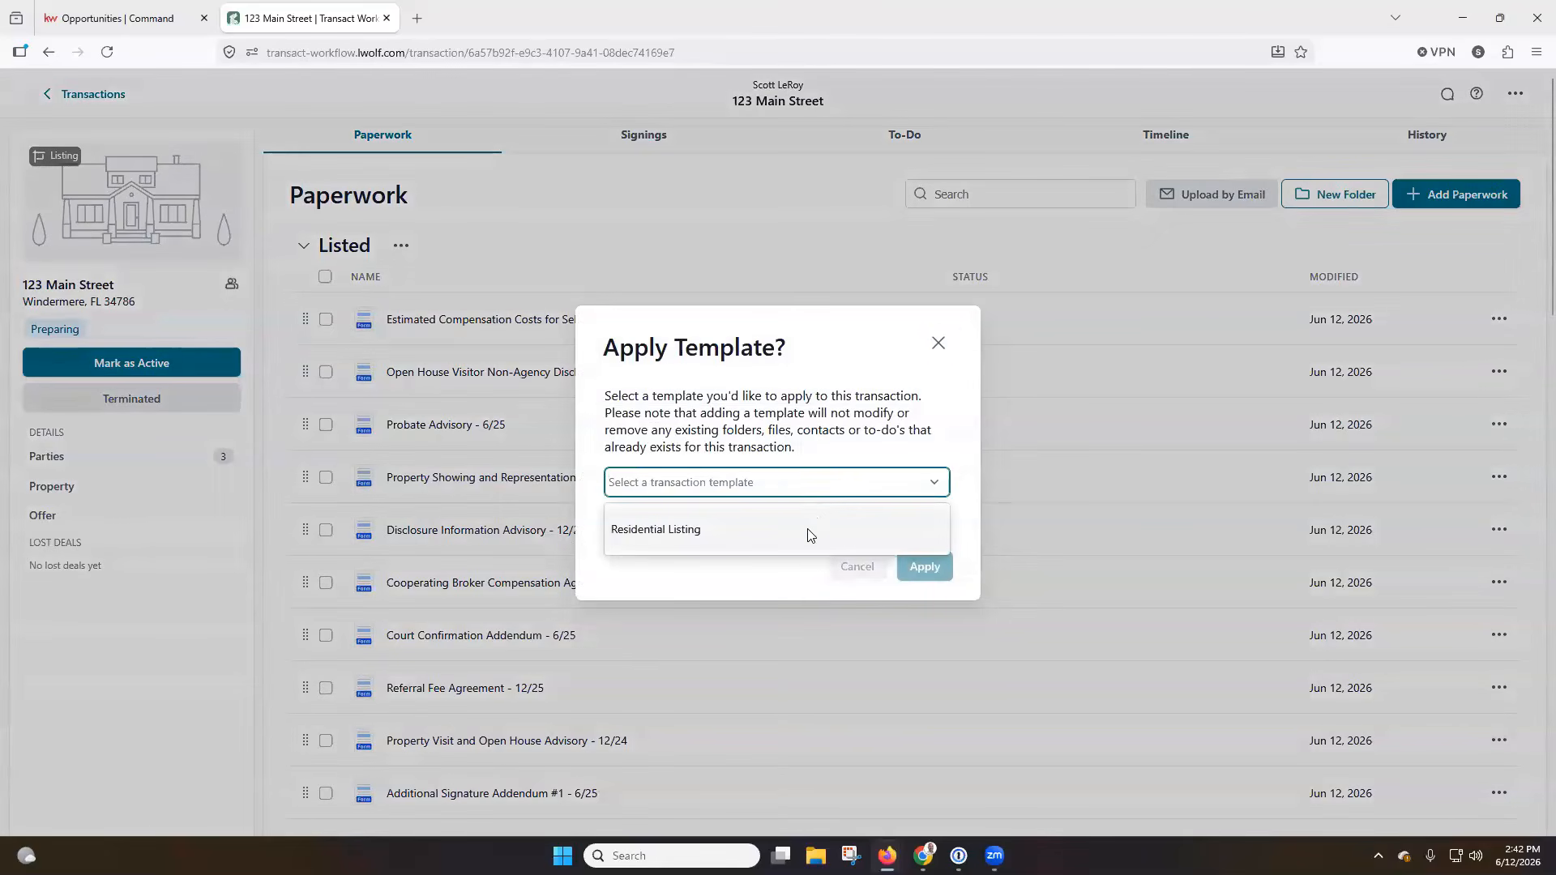
left_click(700, 531)
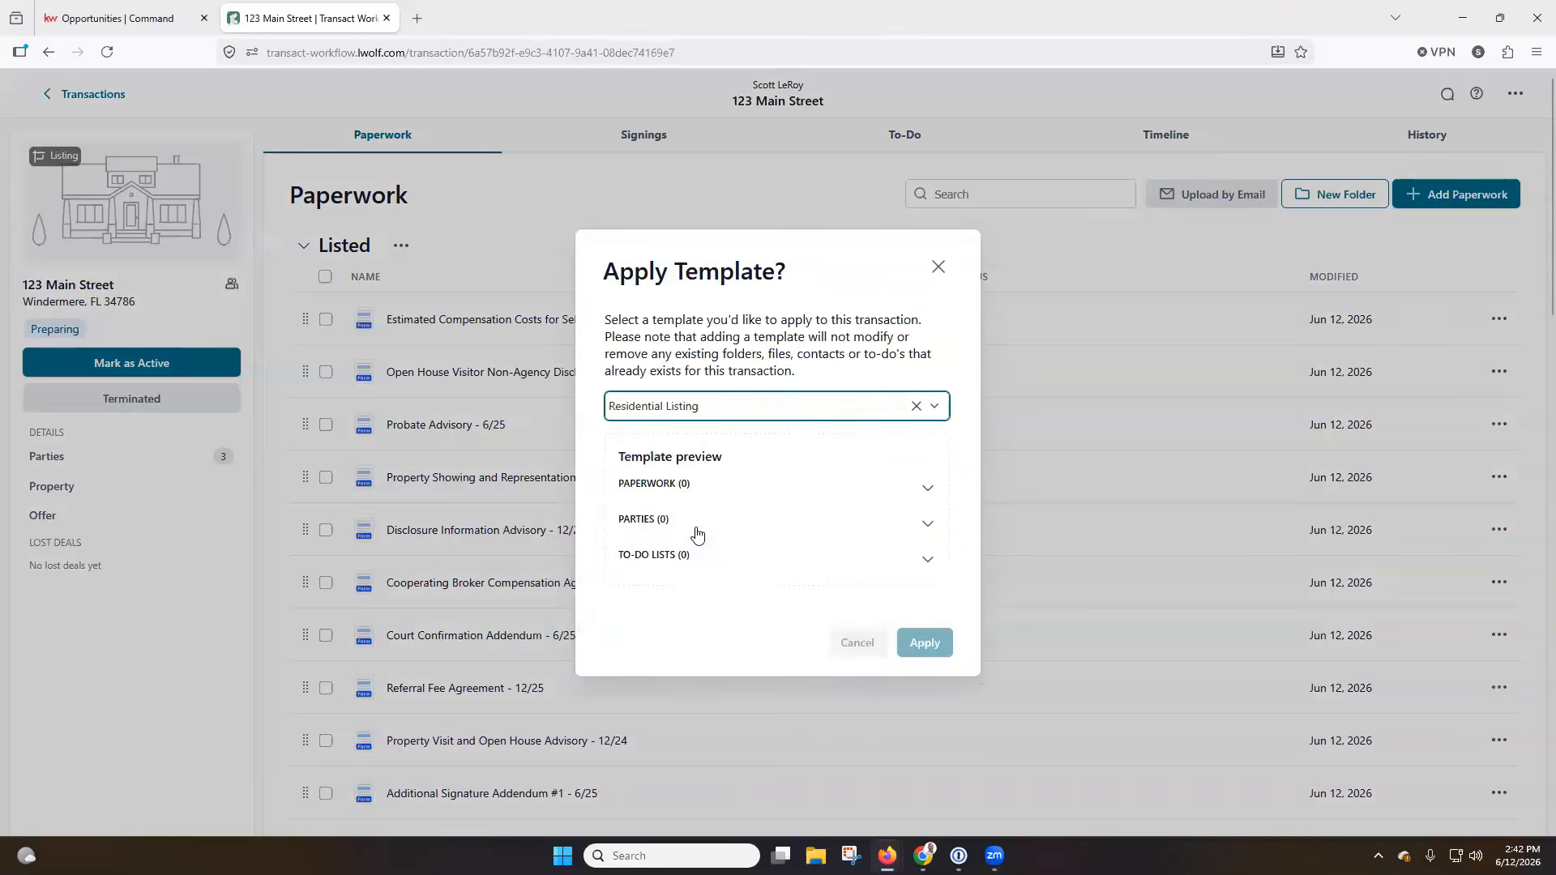
Exclude Addendum - Generic #1, #2 and #3, Addendum #2 and Addendum #1 from the template's paperwork, and apply the template.
scroll(694, 429, "down", 1)
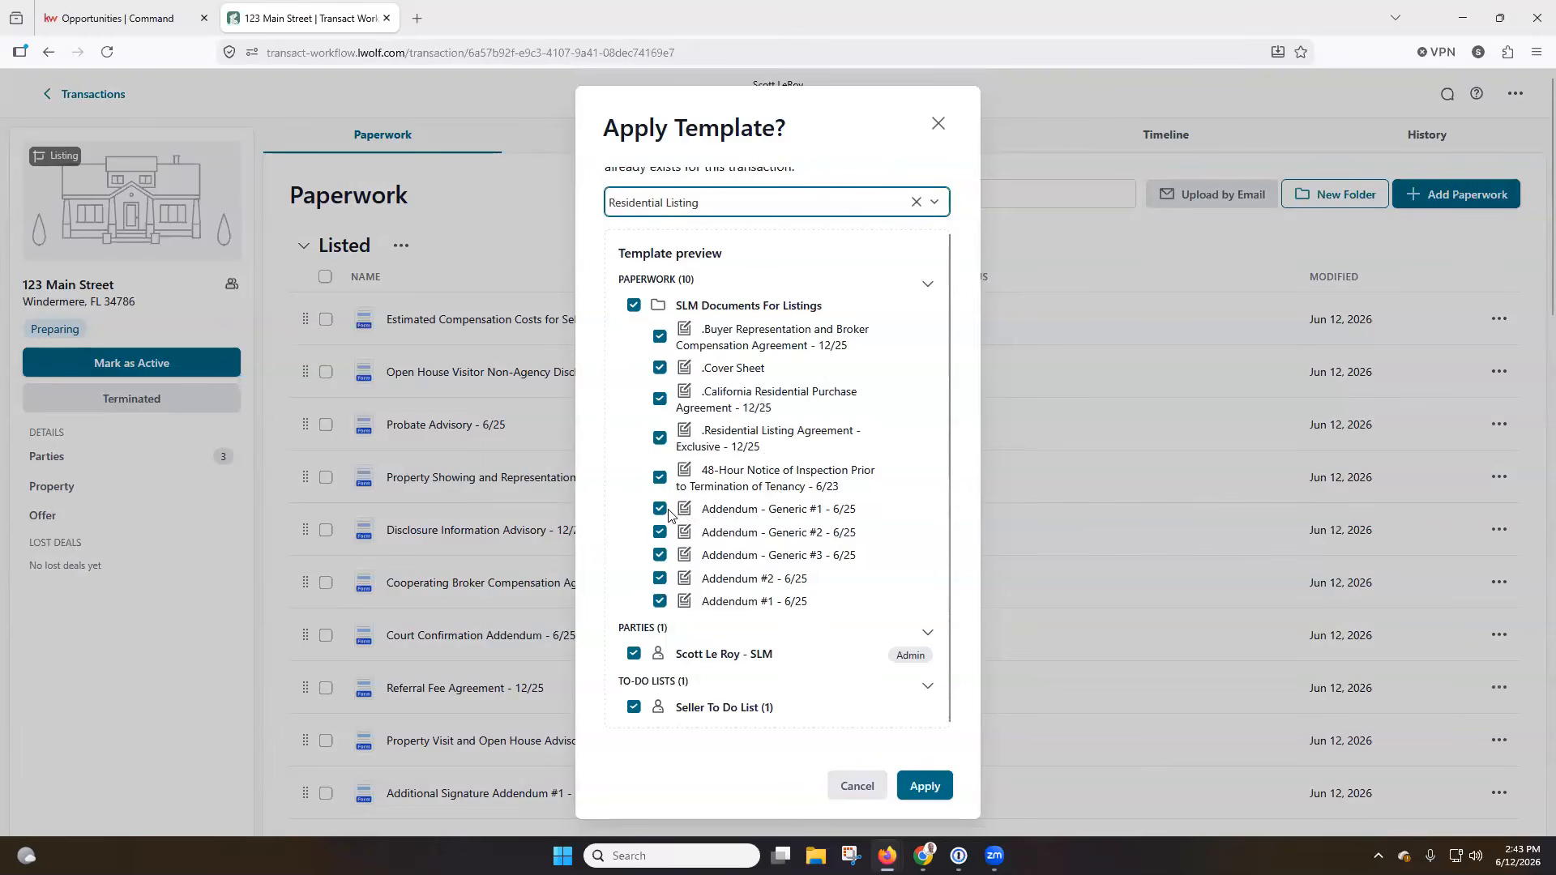
left_click(660, 509)
left_click(660, 532)
left_click(660, 555)
left_click(659, 578)
left_click(659, 601)
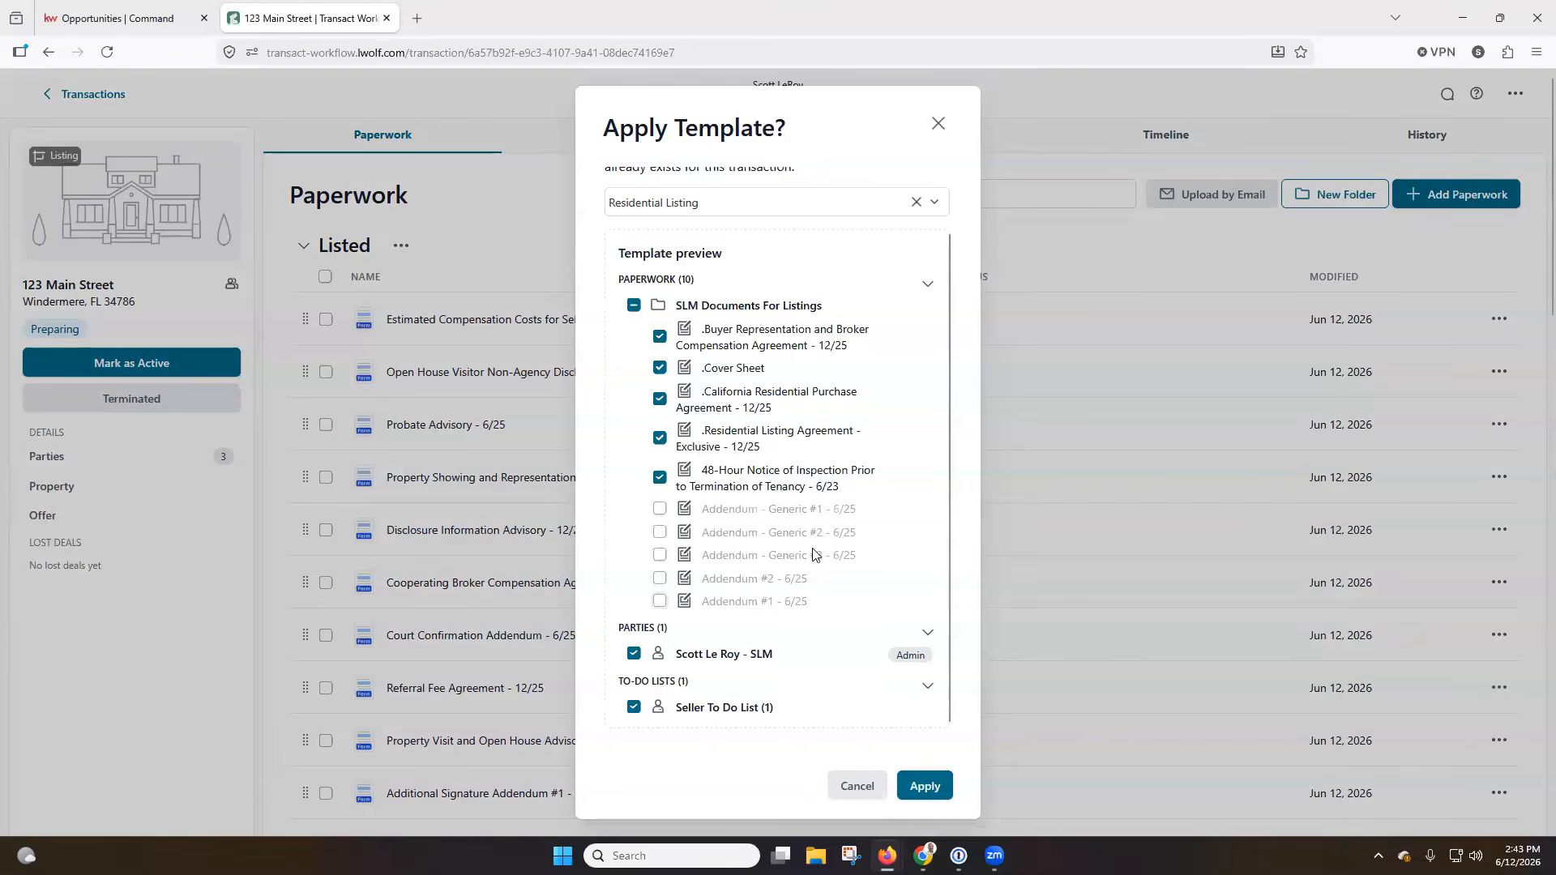
left_click(940, 787)
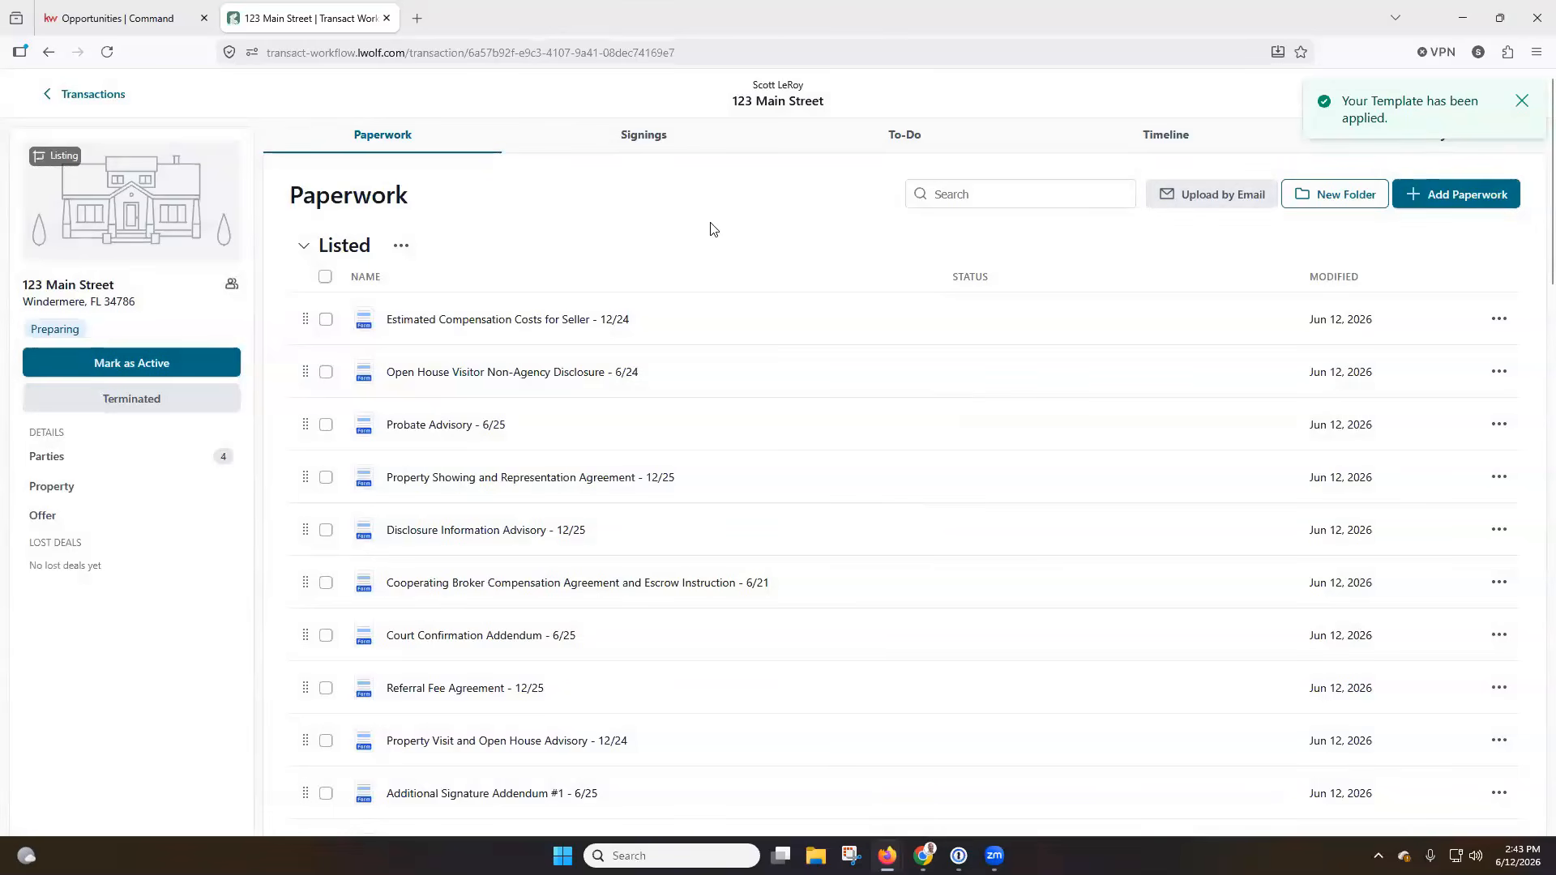
Check the transaction's paperwork folders and to-do lists for the items from the applied template.
scroll(732, 215, "down", 5)
scroll(732, 215, "down", 18)
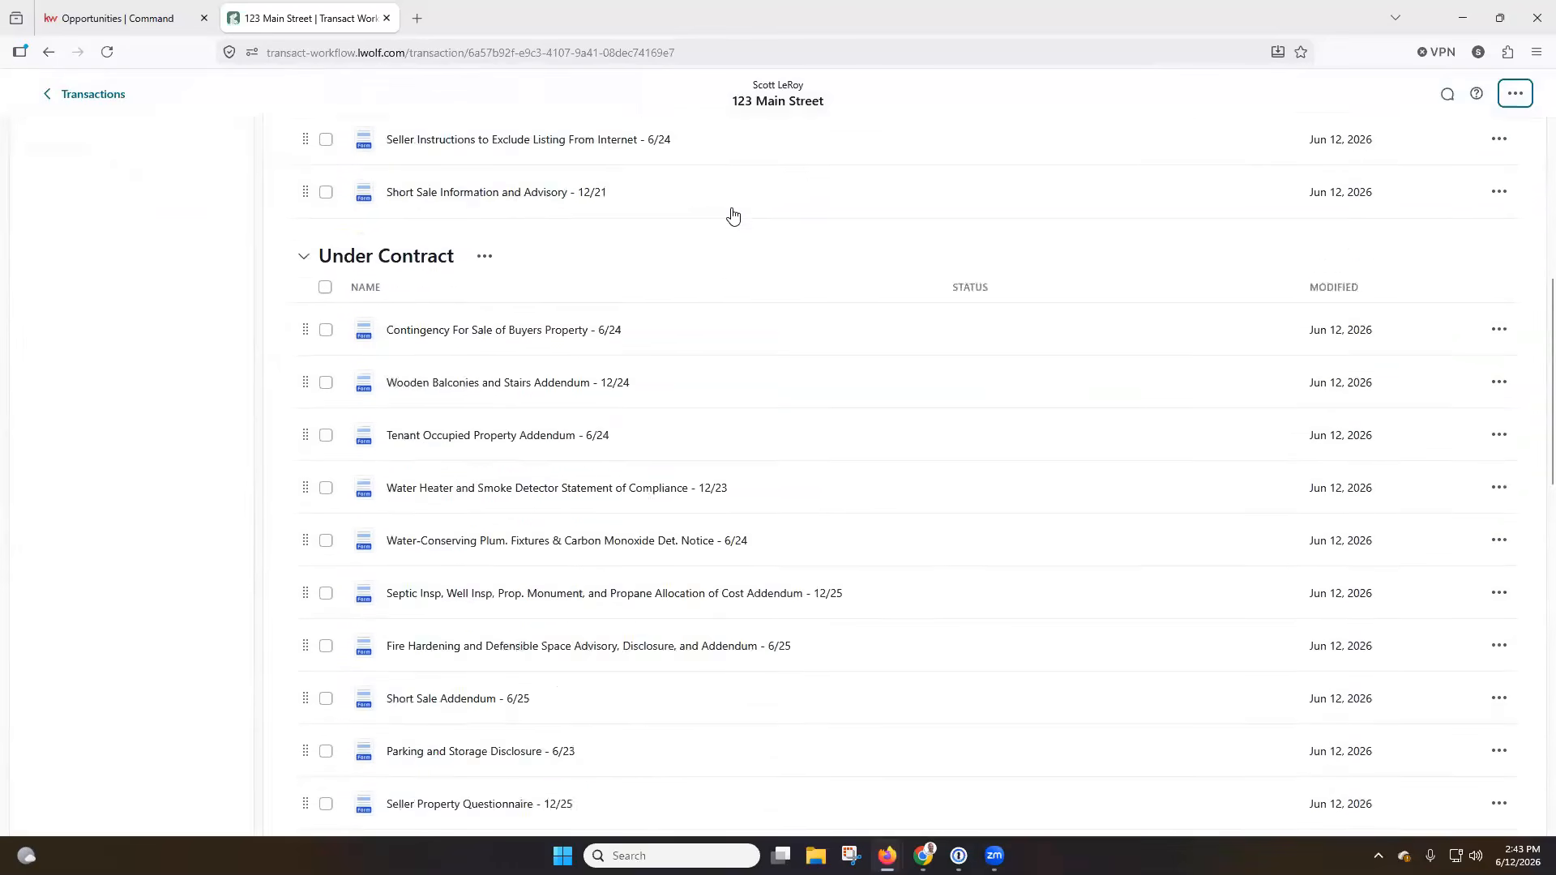
scroll(732, 215, "down", 1)
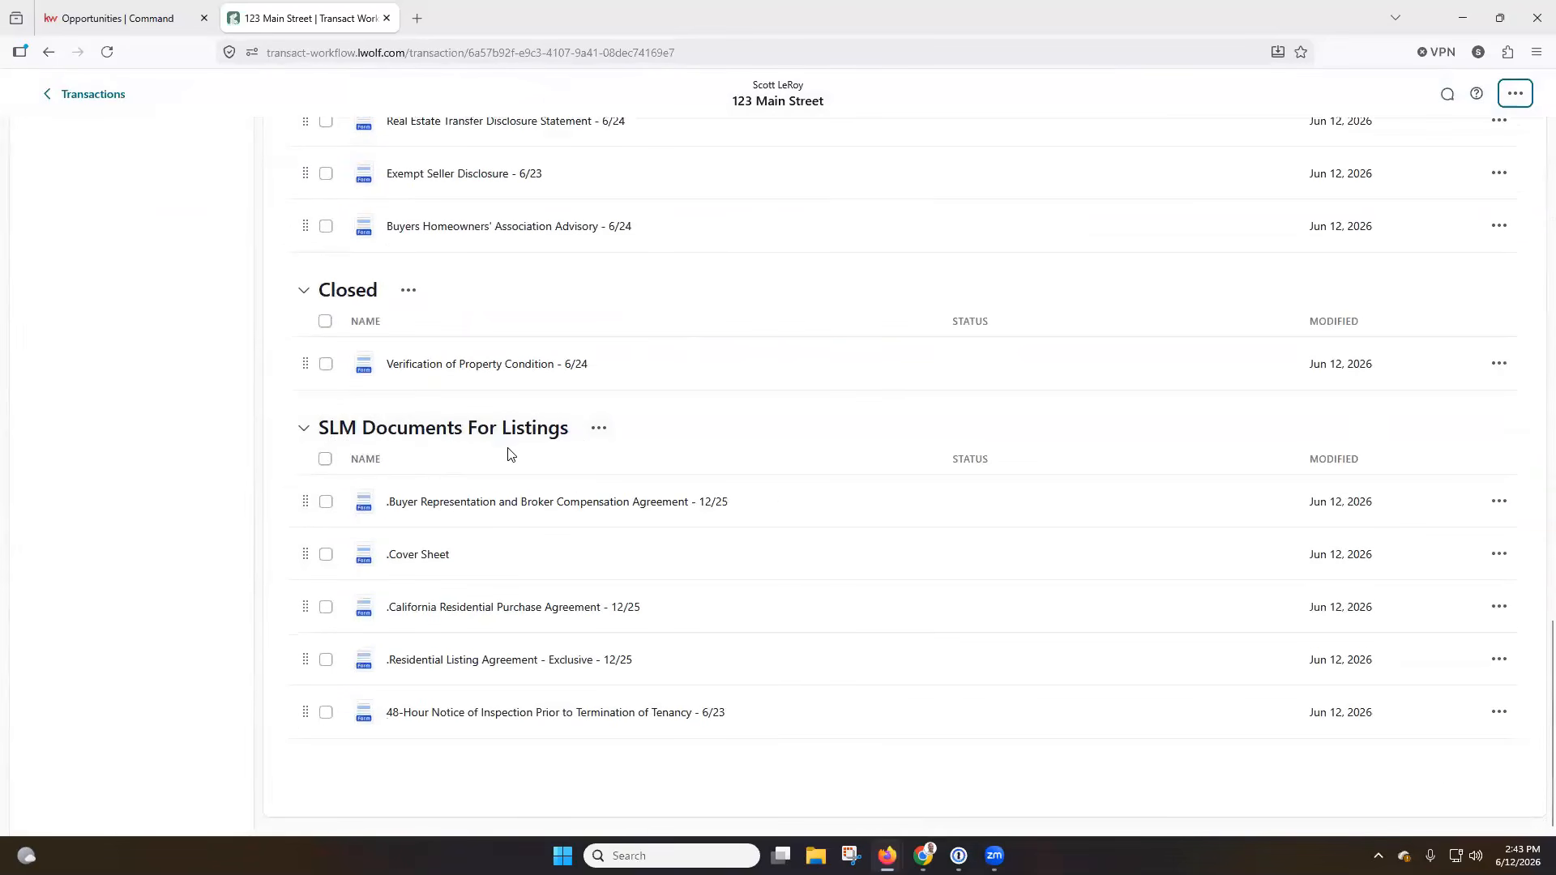
scroll(184, 484, "up", 20)
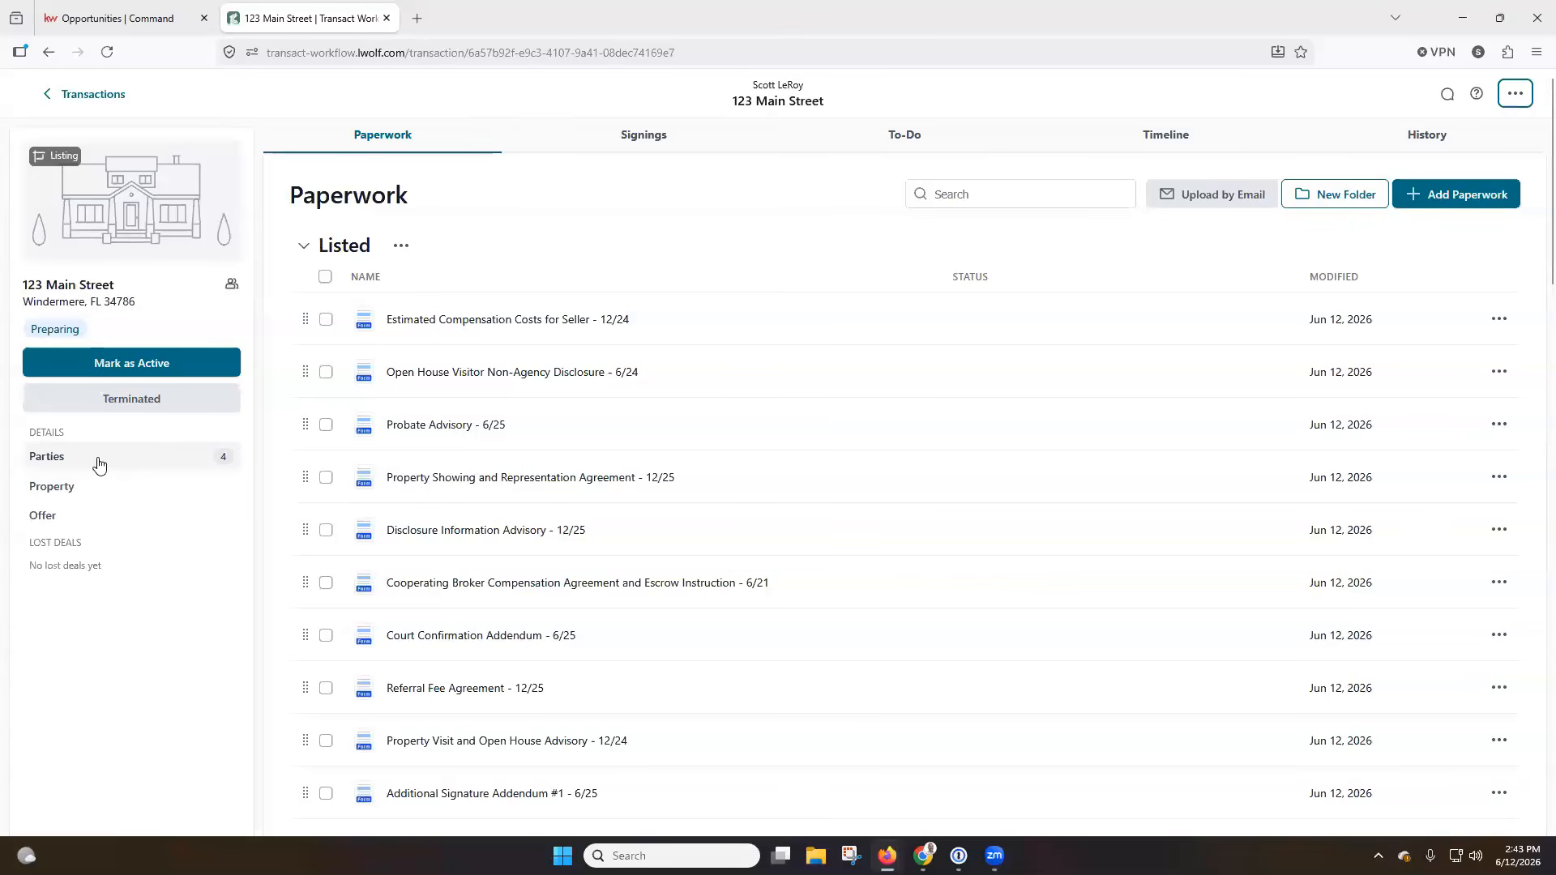
left_click(903, 144)
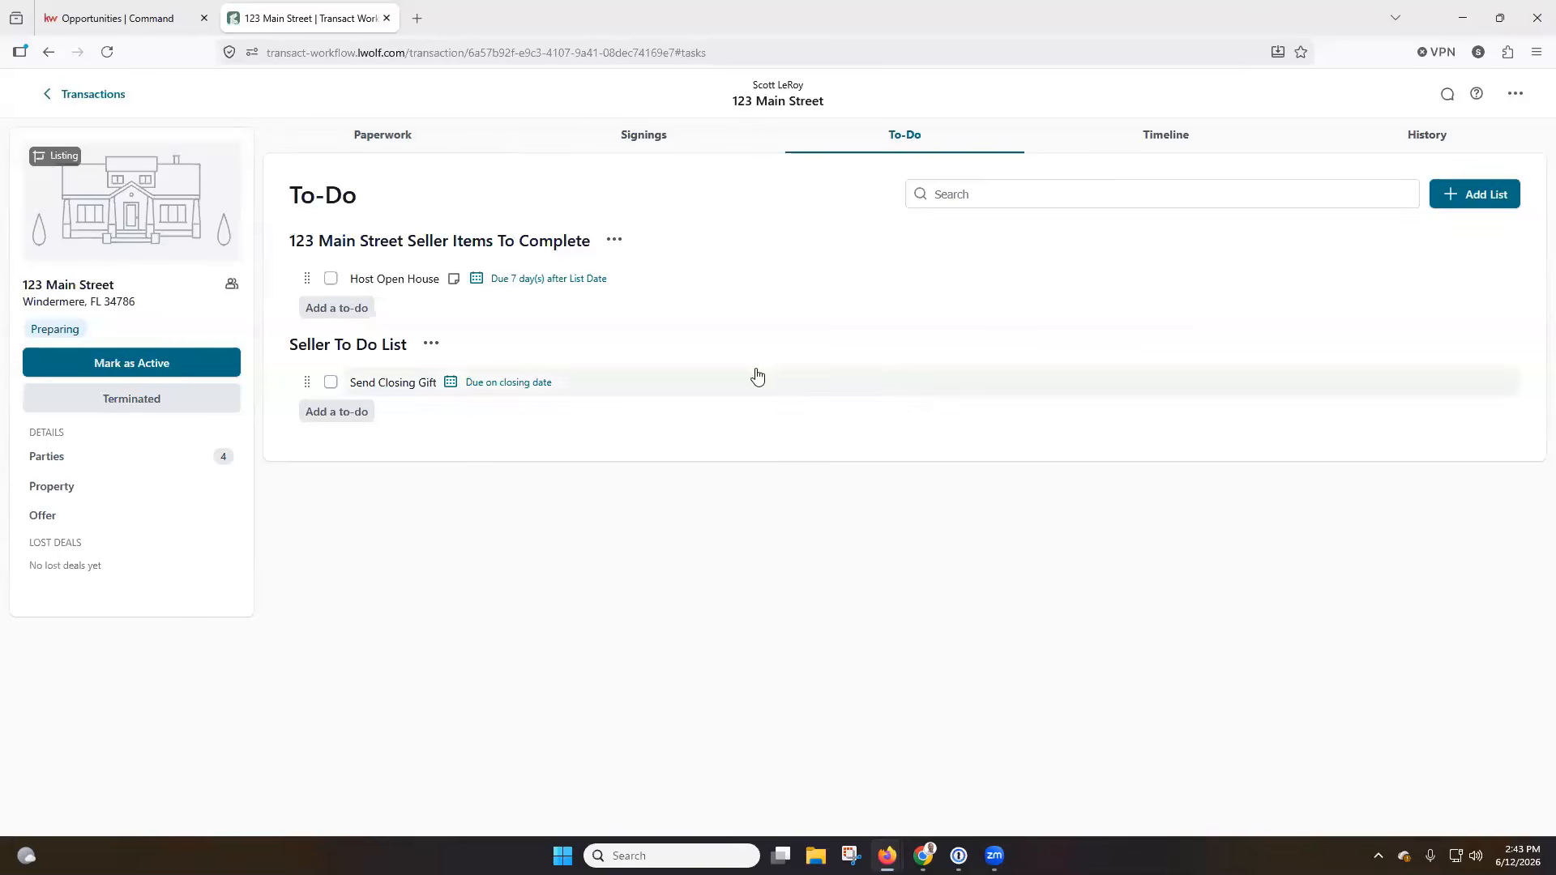
Reopen the listing transaction and open only its Property Showing and Representation Agreement - 12/25 in the forms editor, rating the experience Love.
left_click(81, 95)
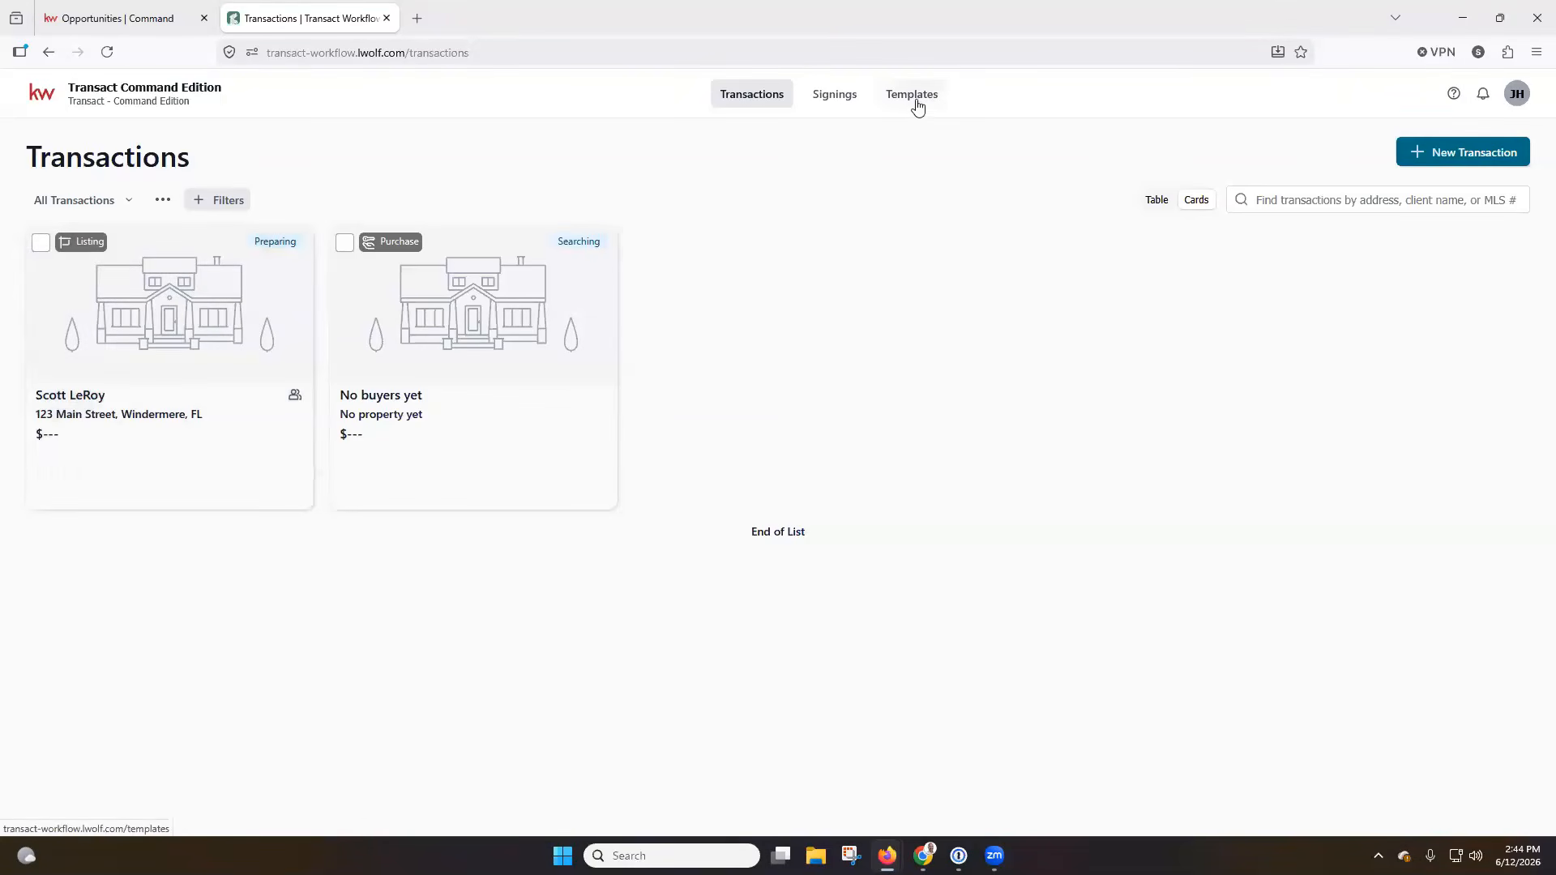
left_click(136, 334)
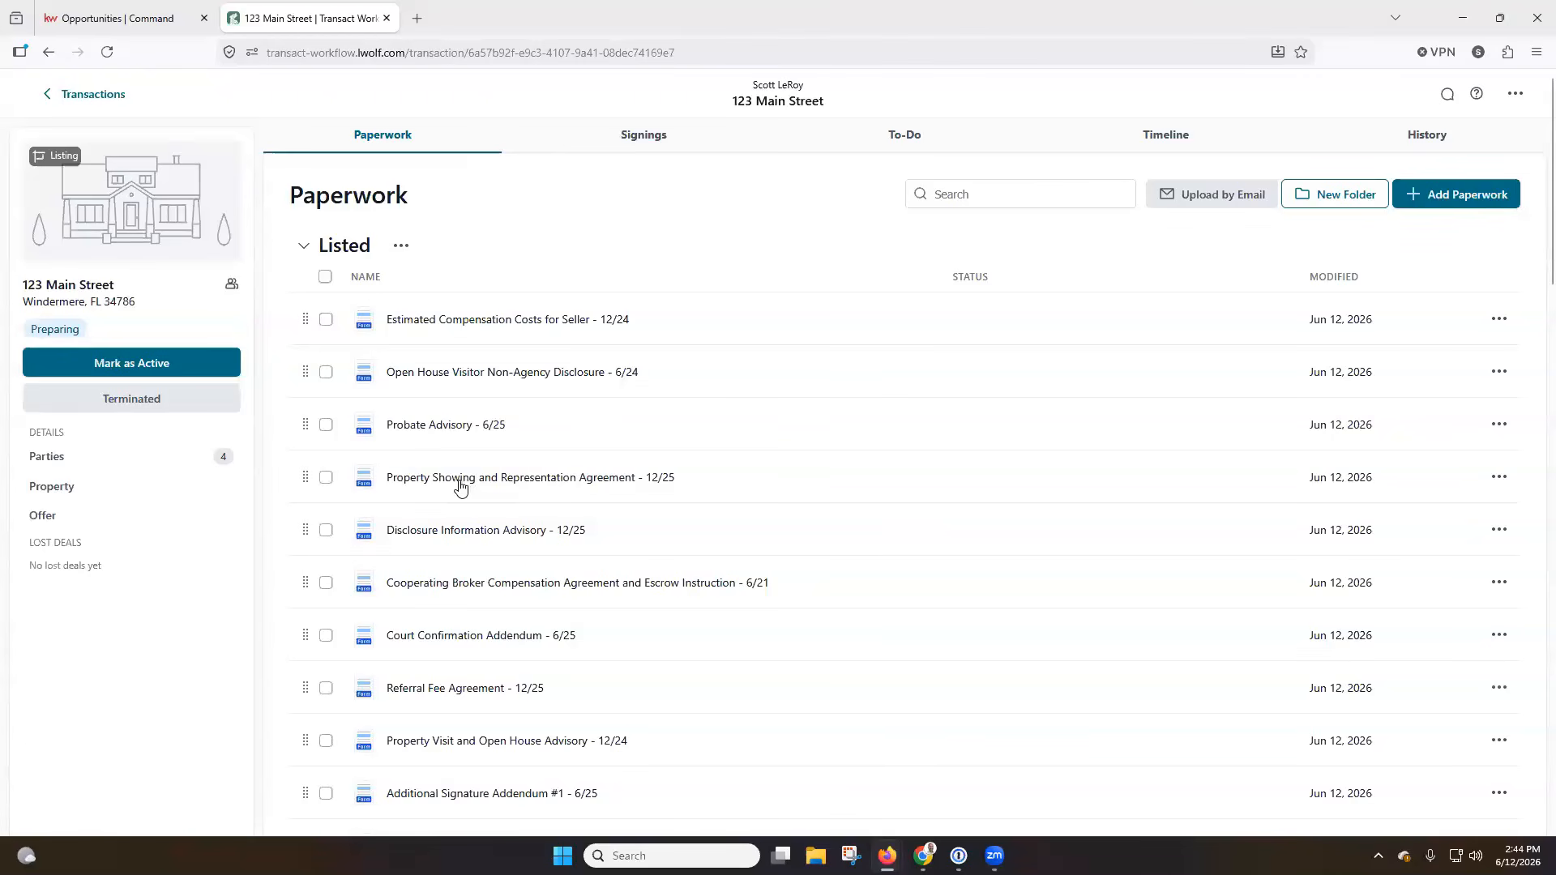
left_click(326, 480)
left_click(326, 531)
left_click(329, 588)
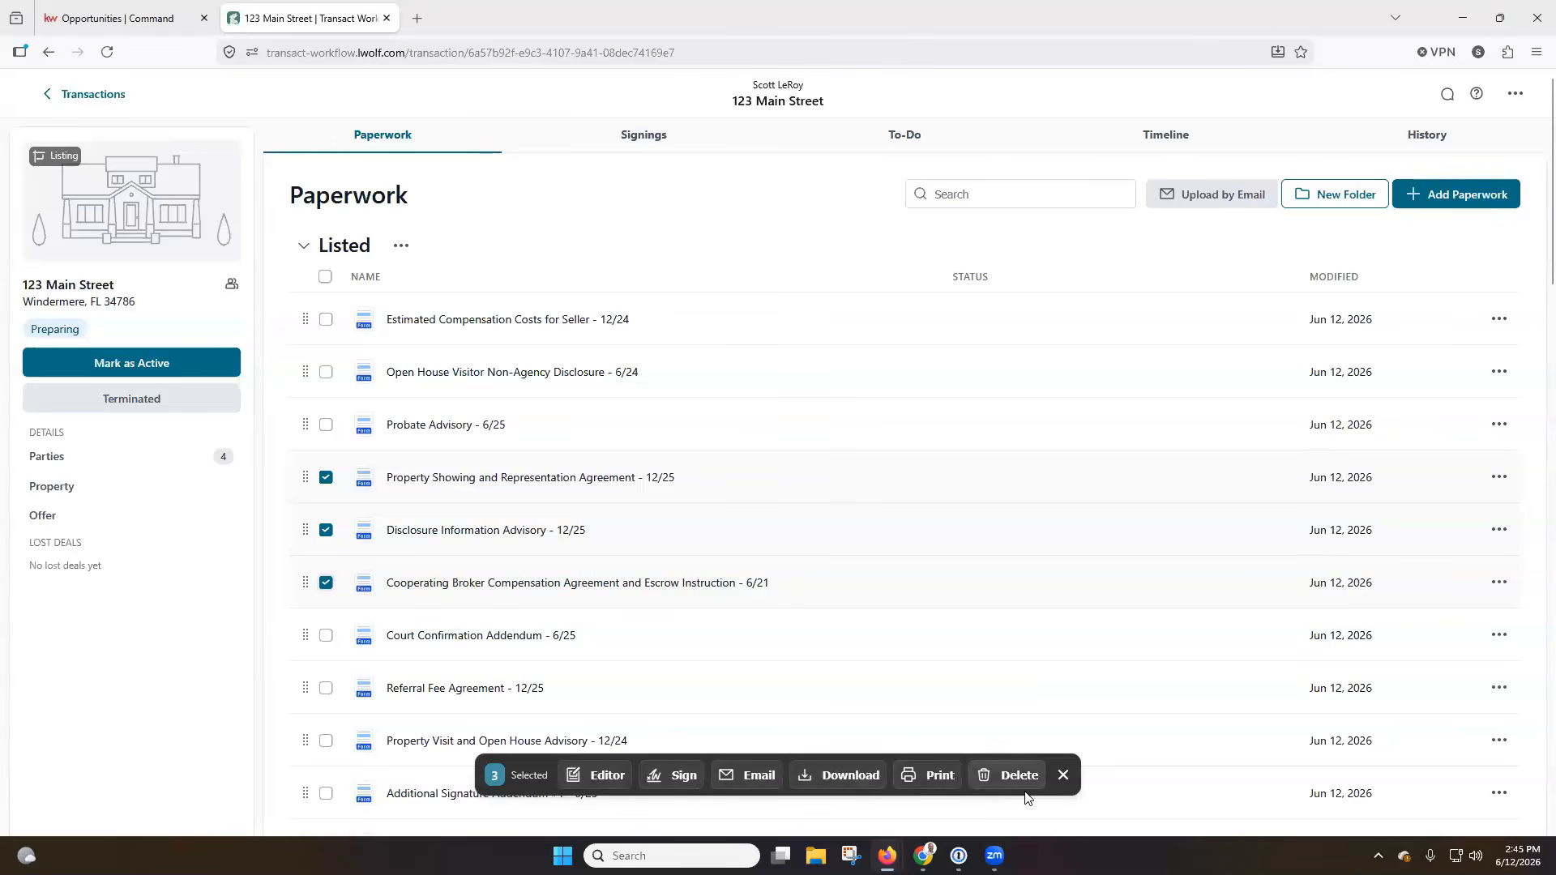
left_click(326, 531)
left_click(326, 583)
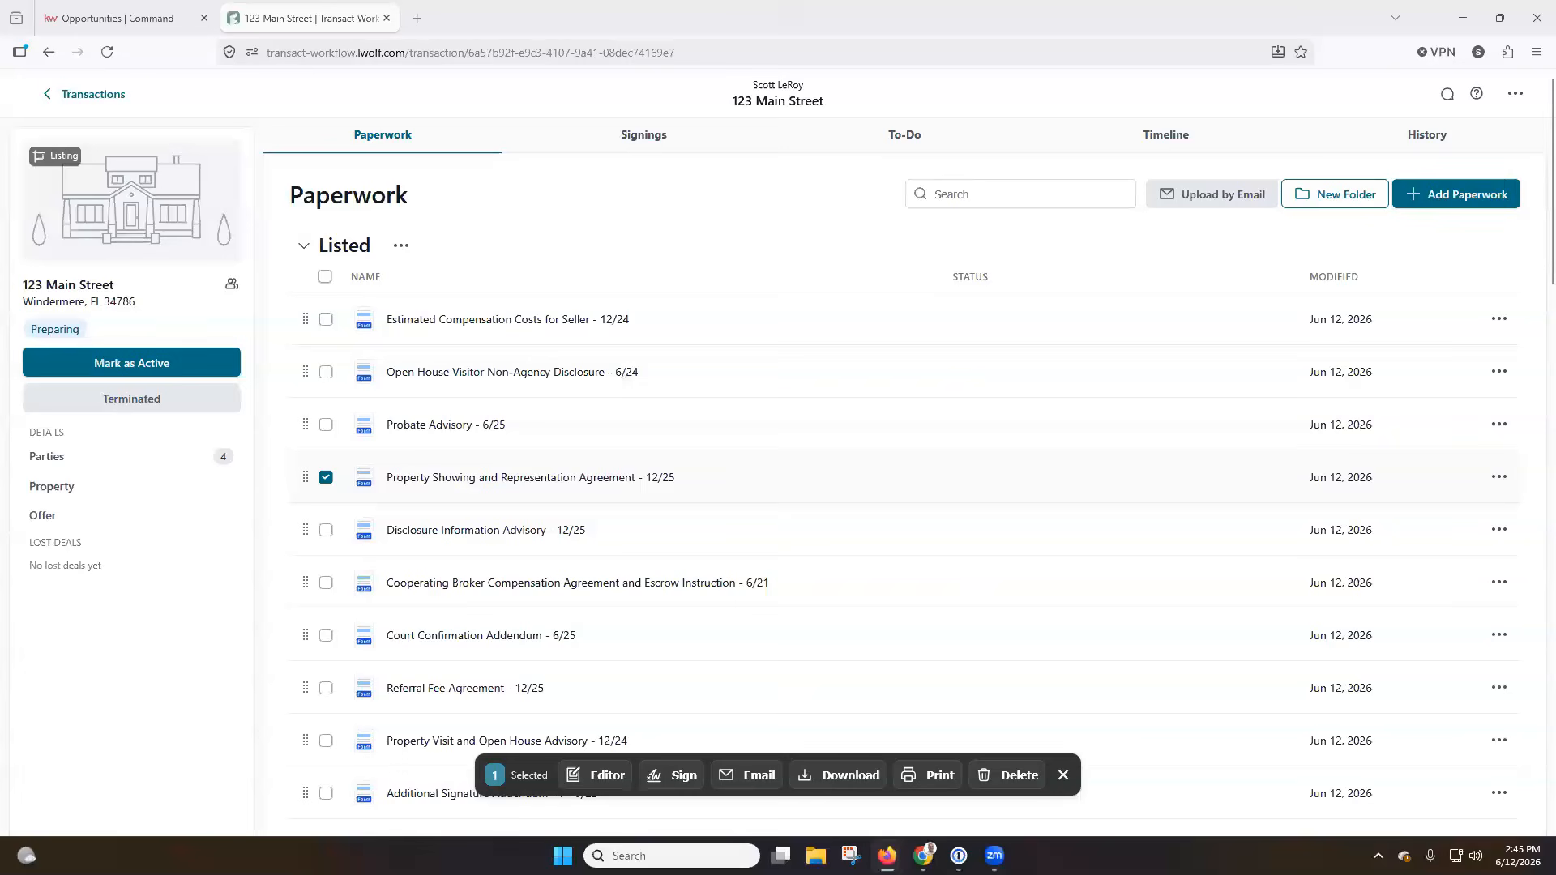
left_click(606, 778)
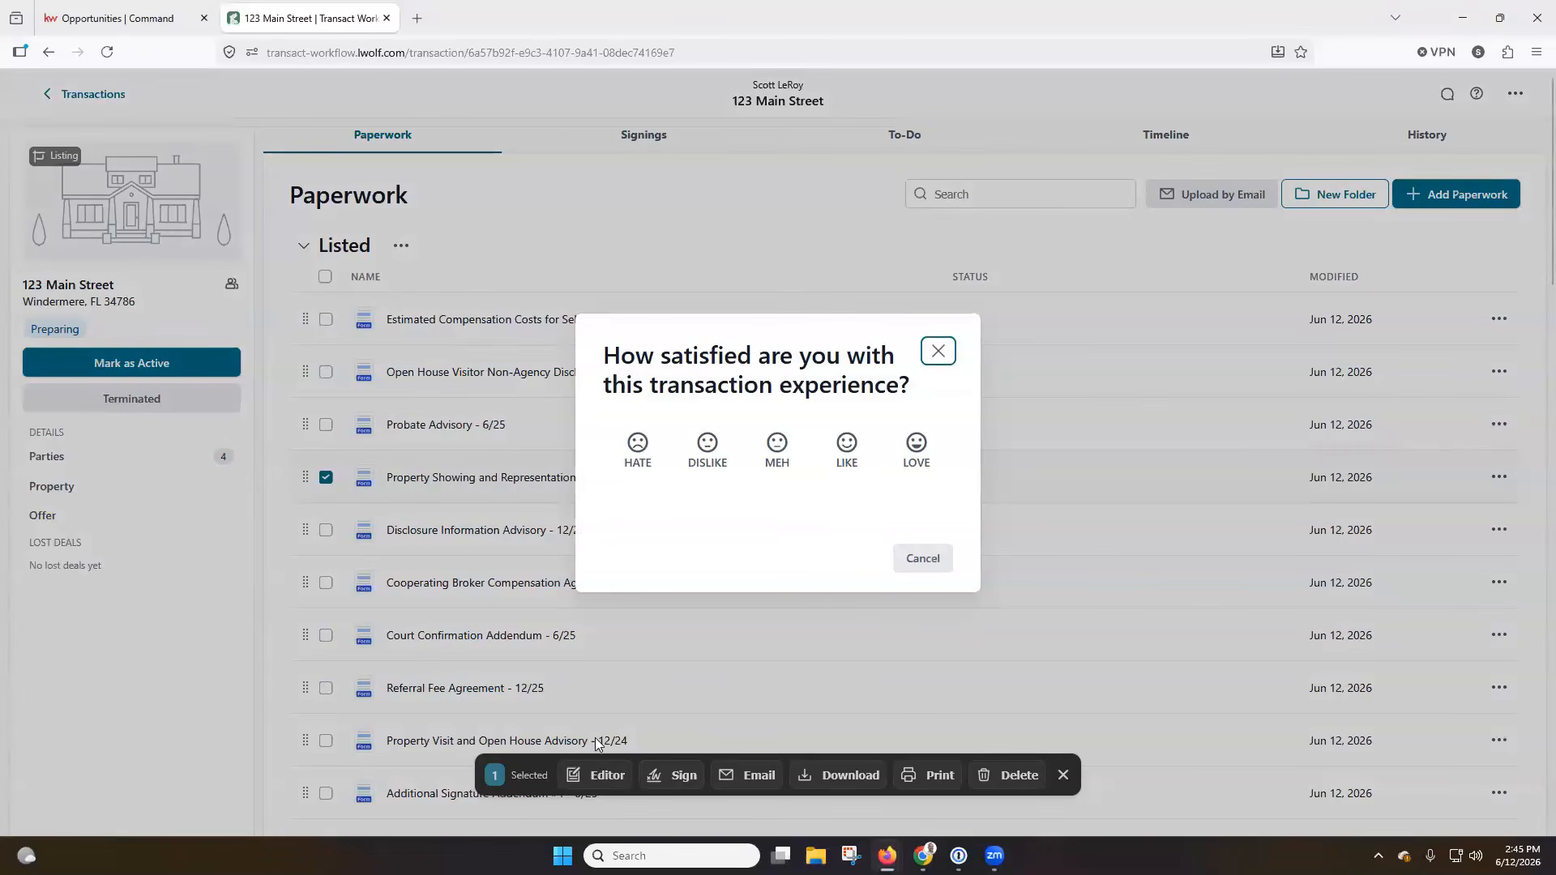
left_click(916, 442)
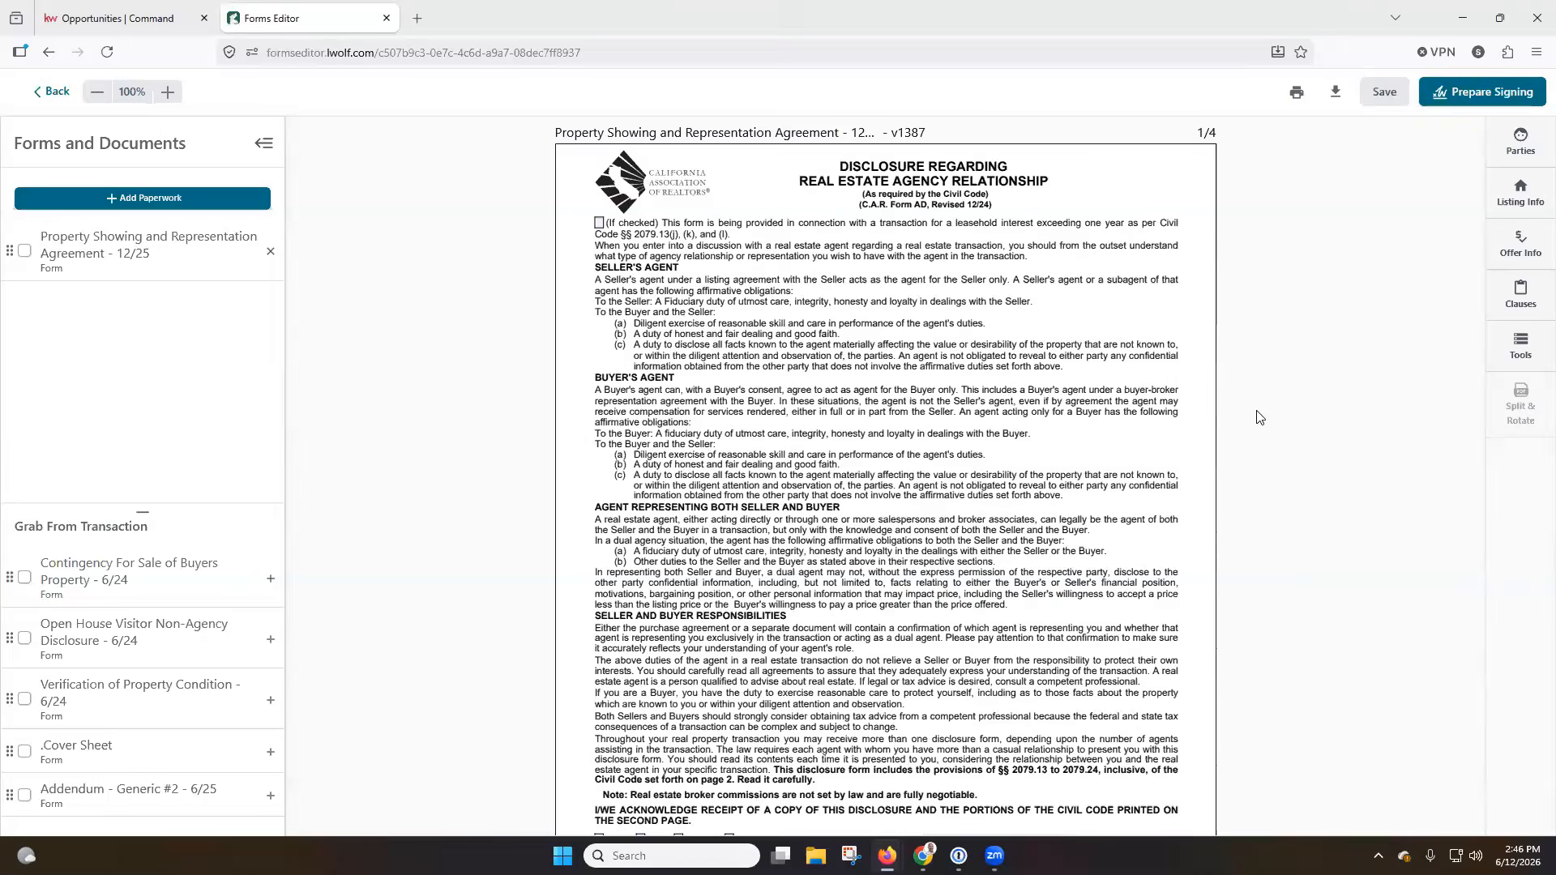
Look through the agreement's disclosure pages and the list of other transaction forms available to add.
scroll(1026, 398, "down", 3)
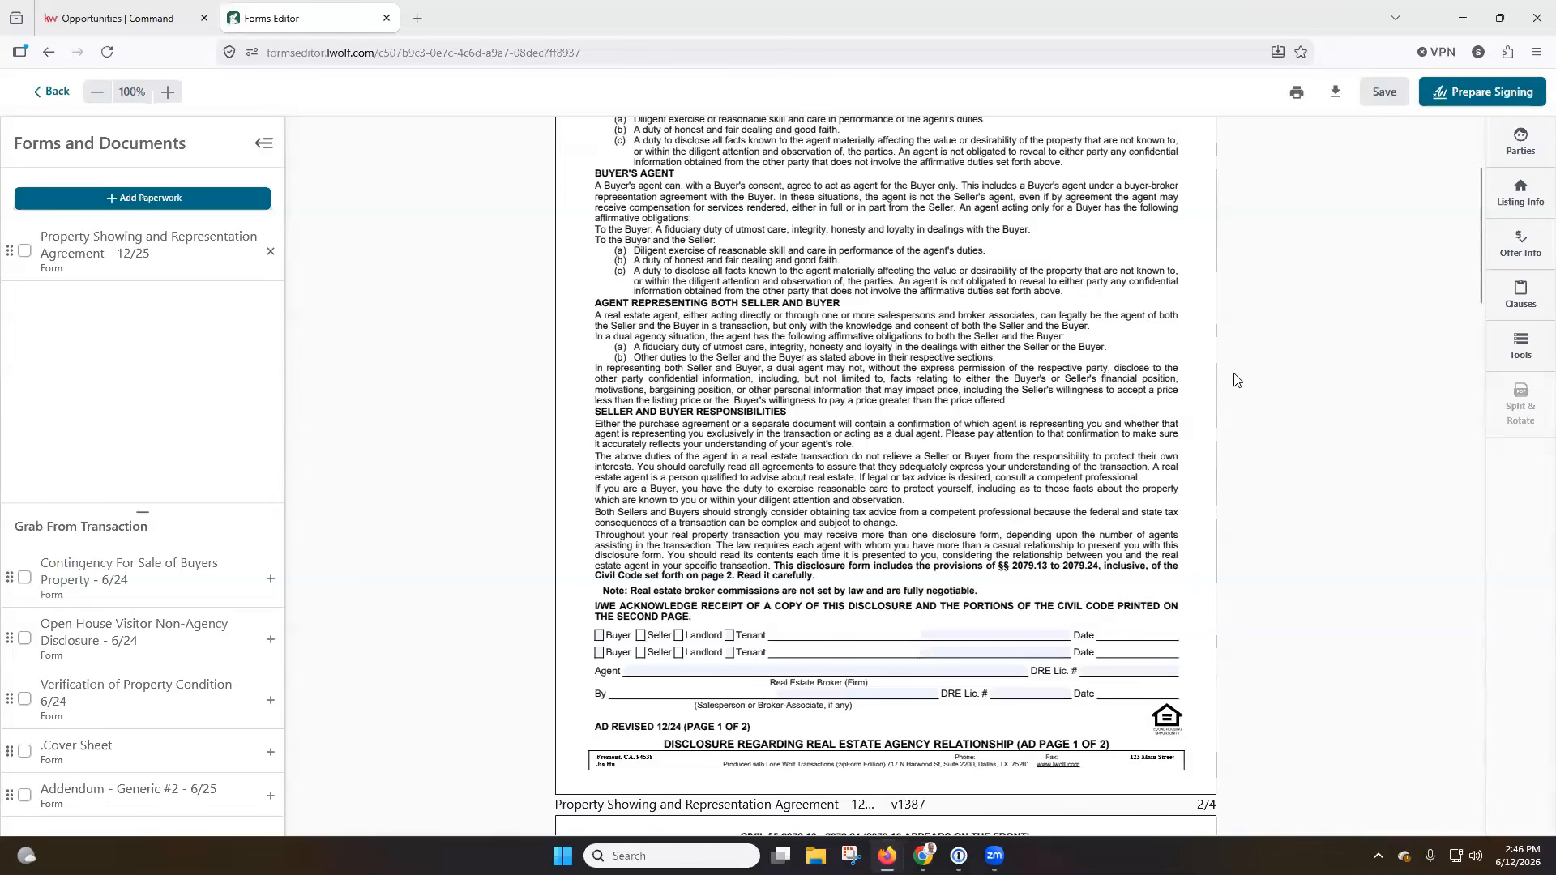
scroll(1234, 380, "down", 1)
scroll(1235, 377, "up", 3)
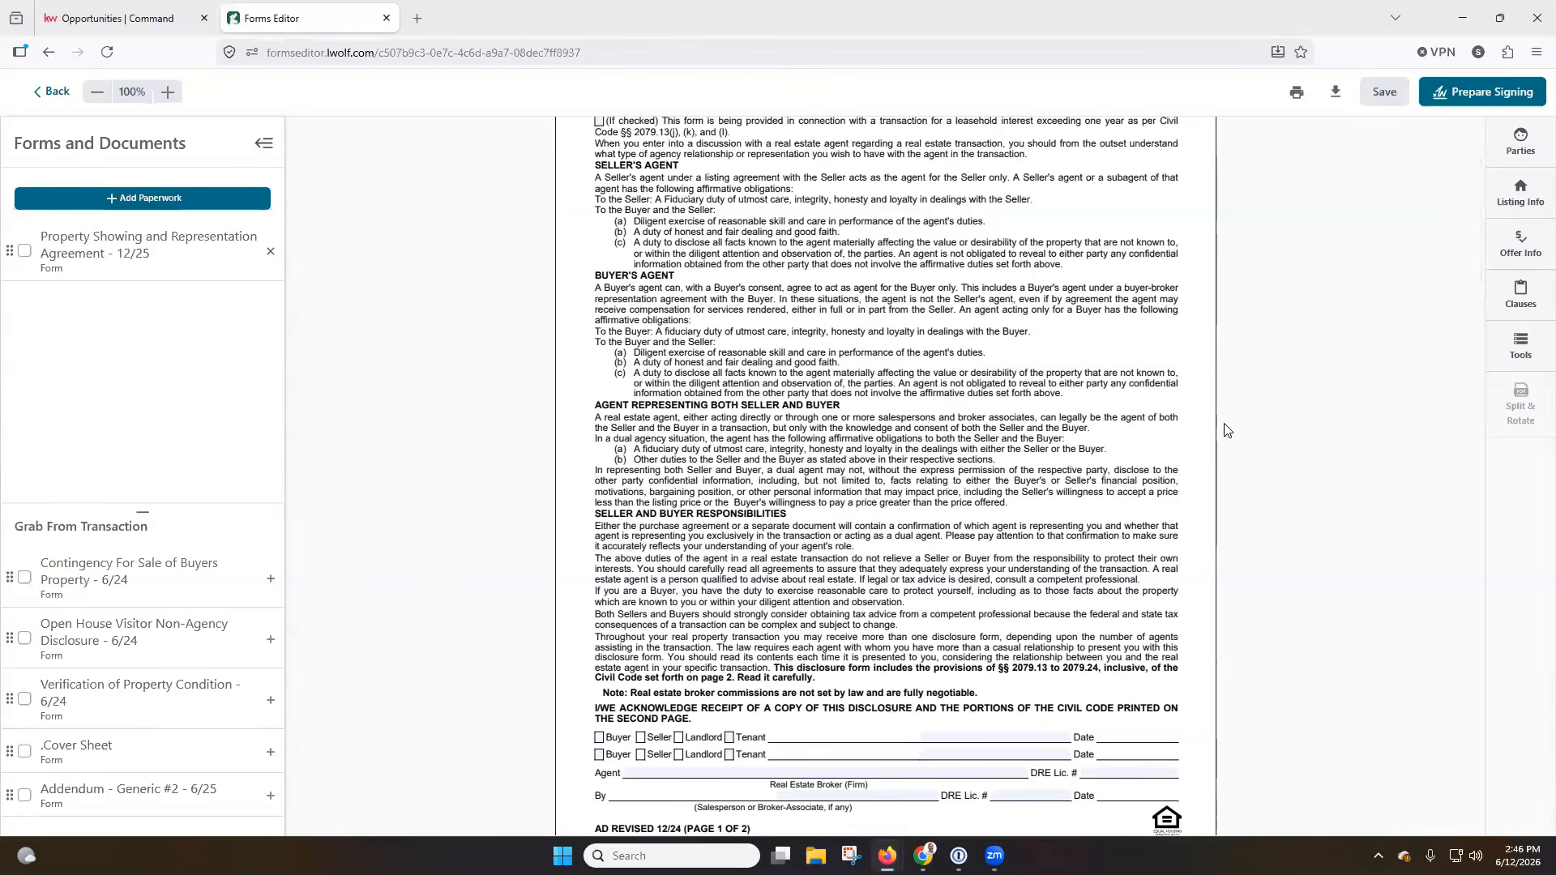
scroll(1226, 430, "up", 2)
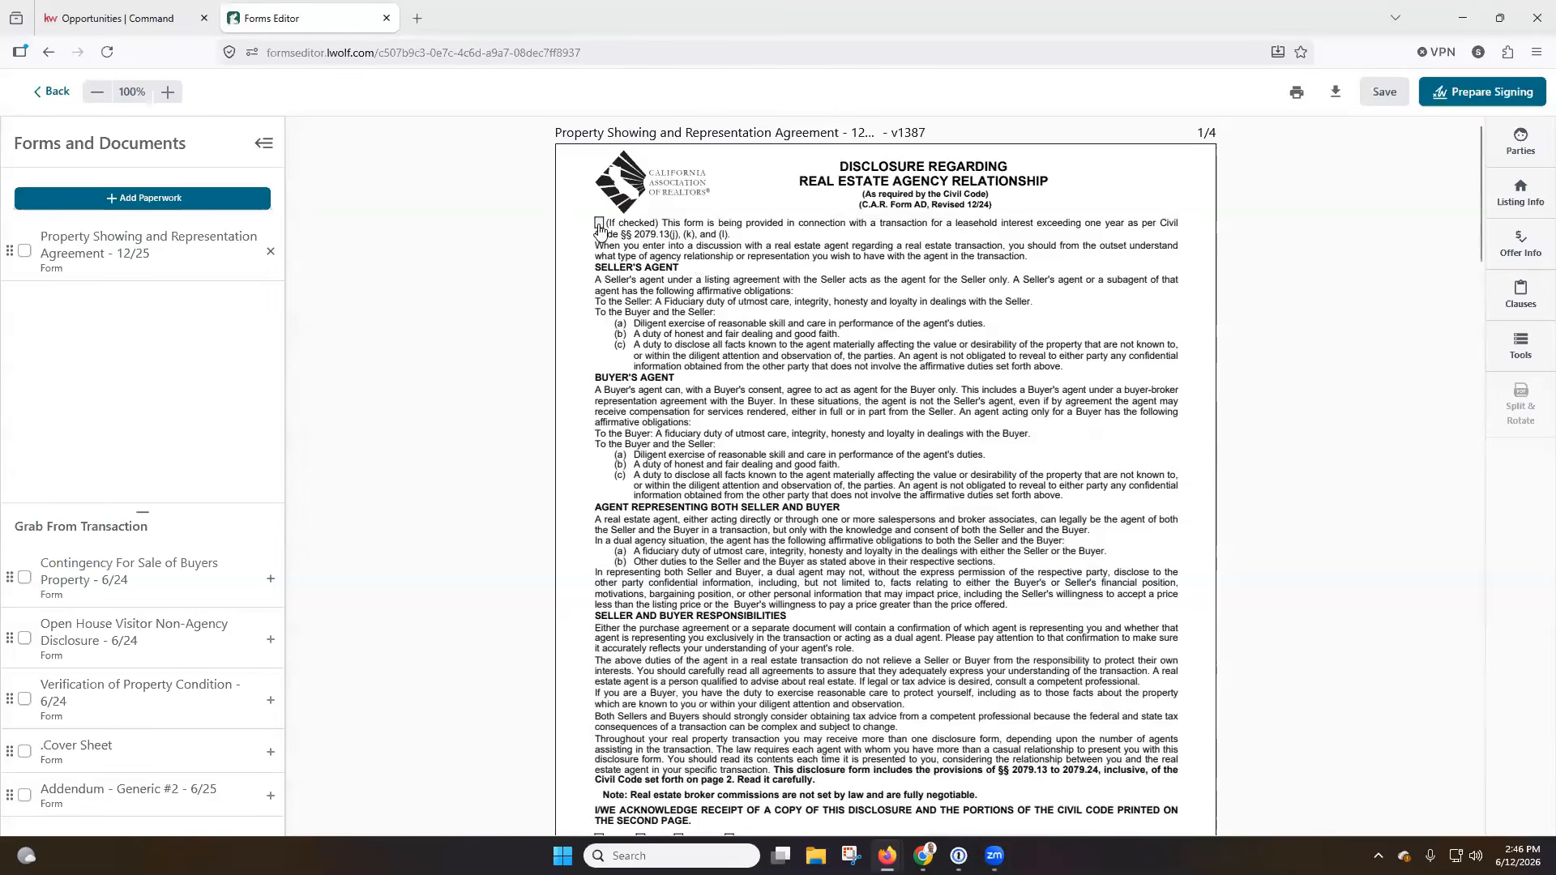
scroll(783, 286, "down", 2)
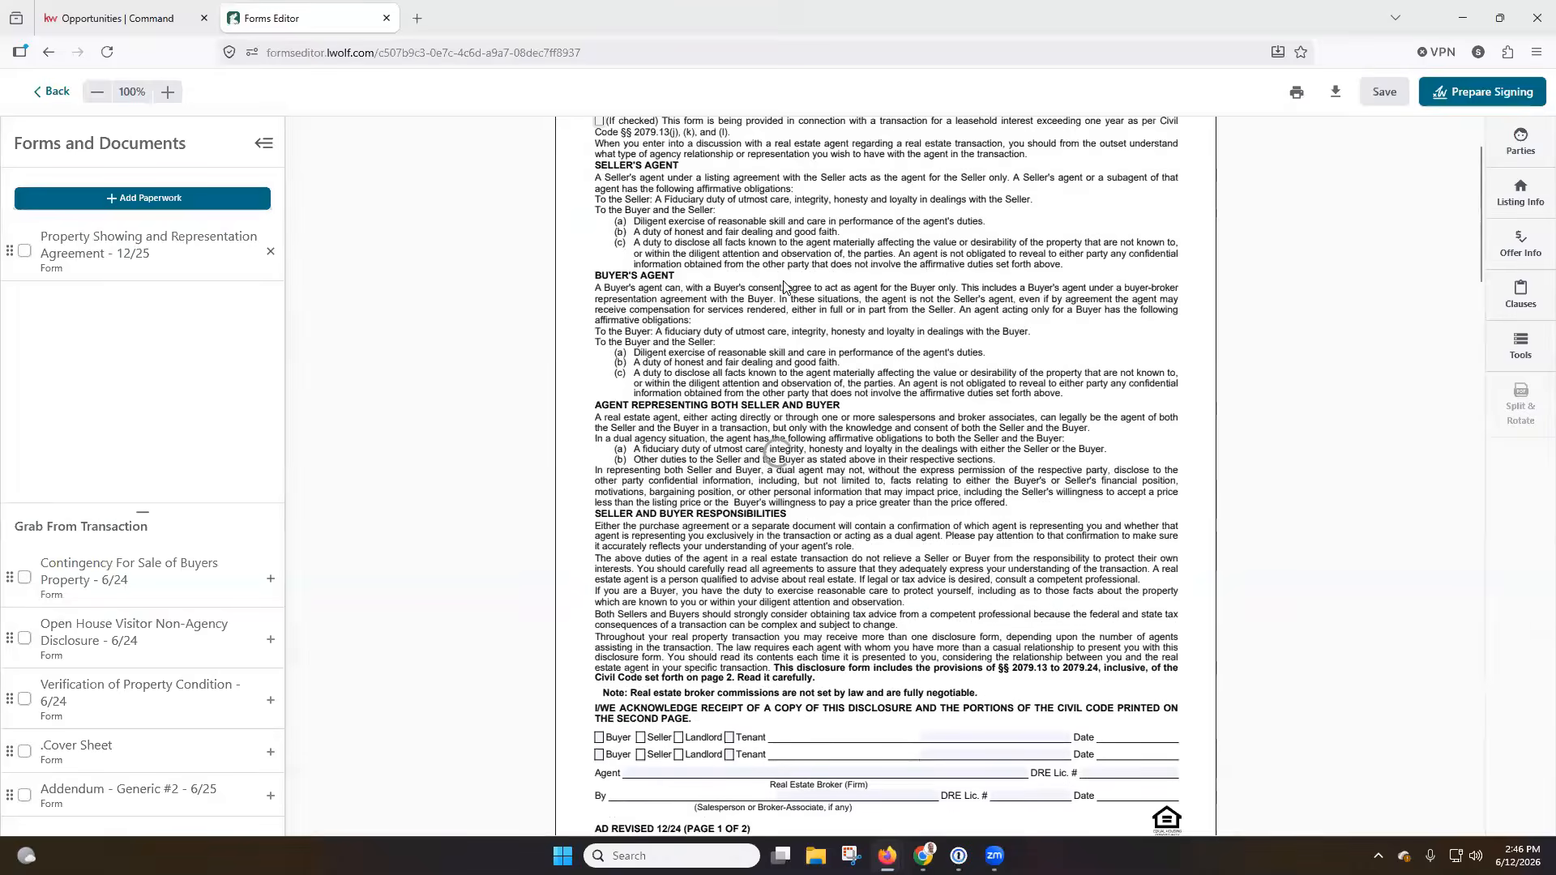
scroll(783, 287, "down", 4)
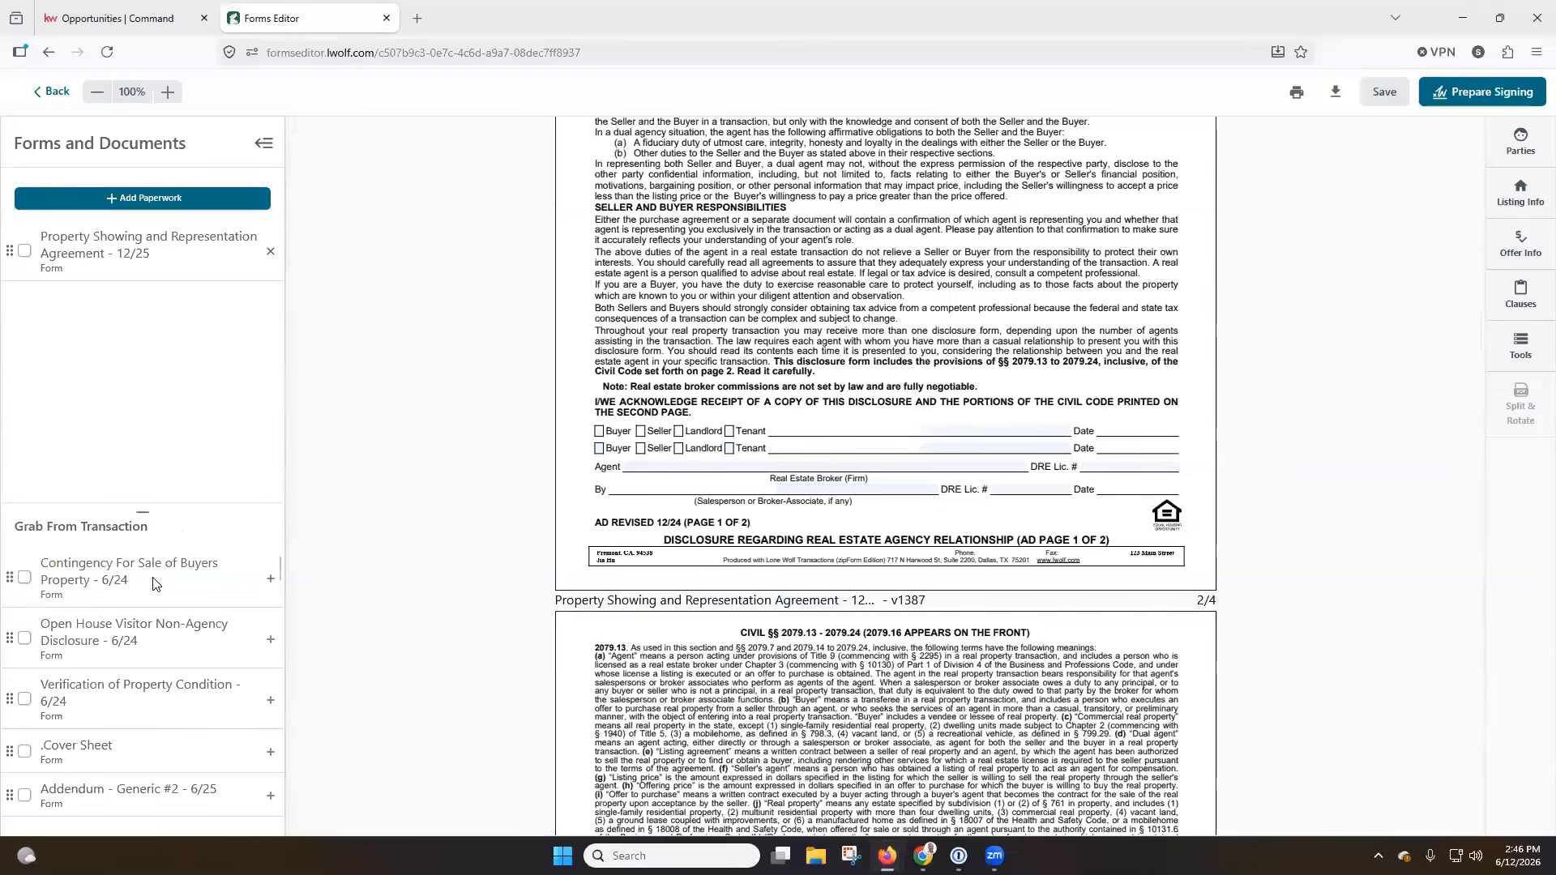
scroll(156, 656, "down", 3)
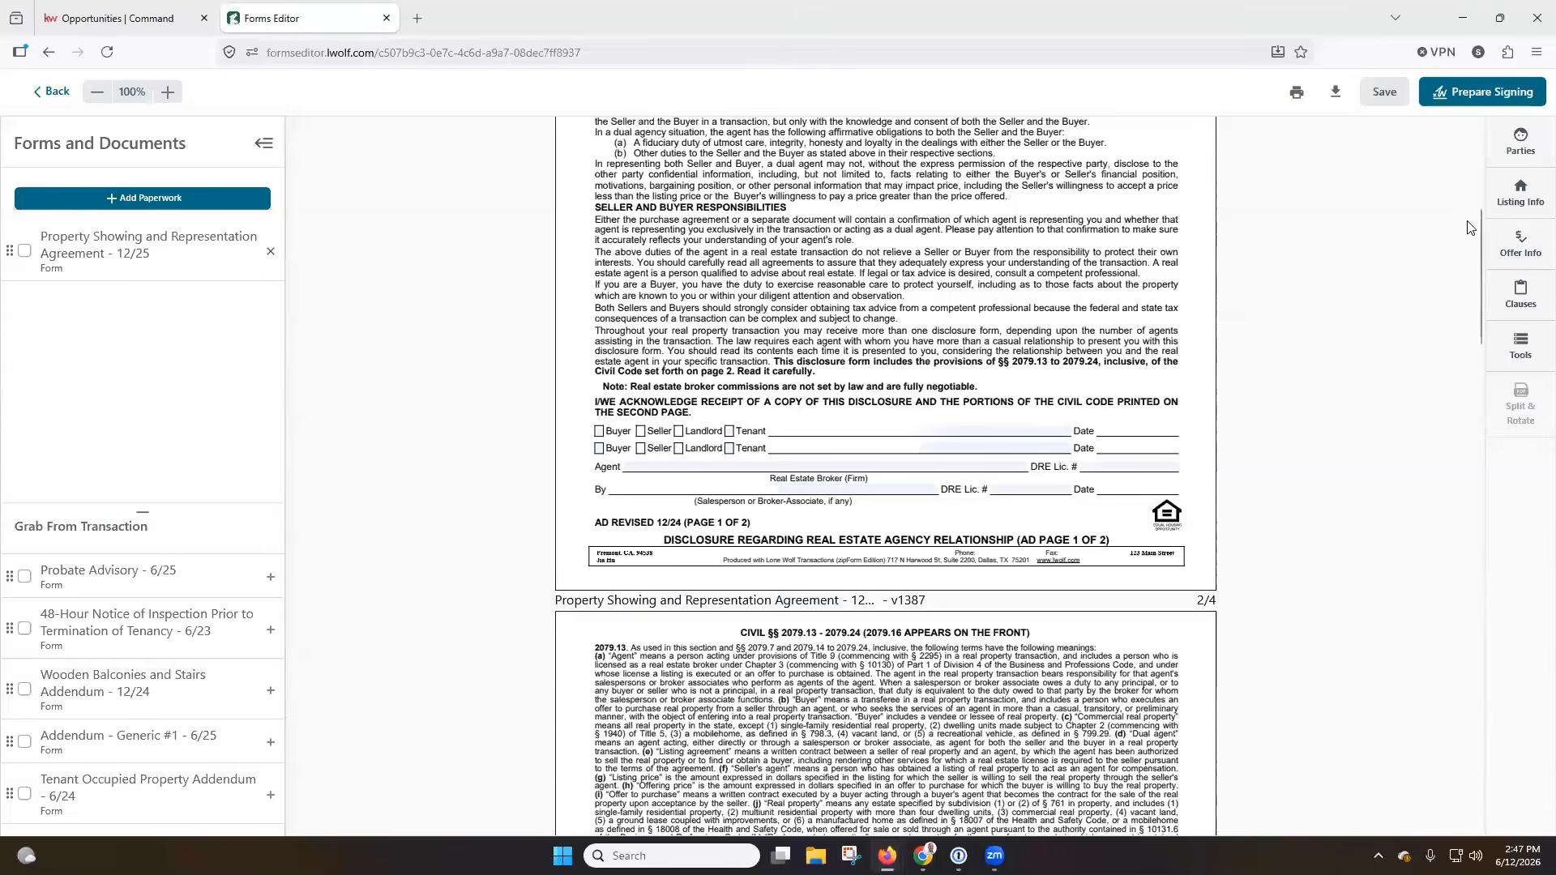
Review the transaction's parties, listing info and offer info alongside the agreement's property section on page 3.
left_click(1533, 149)
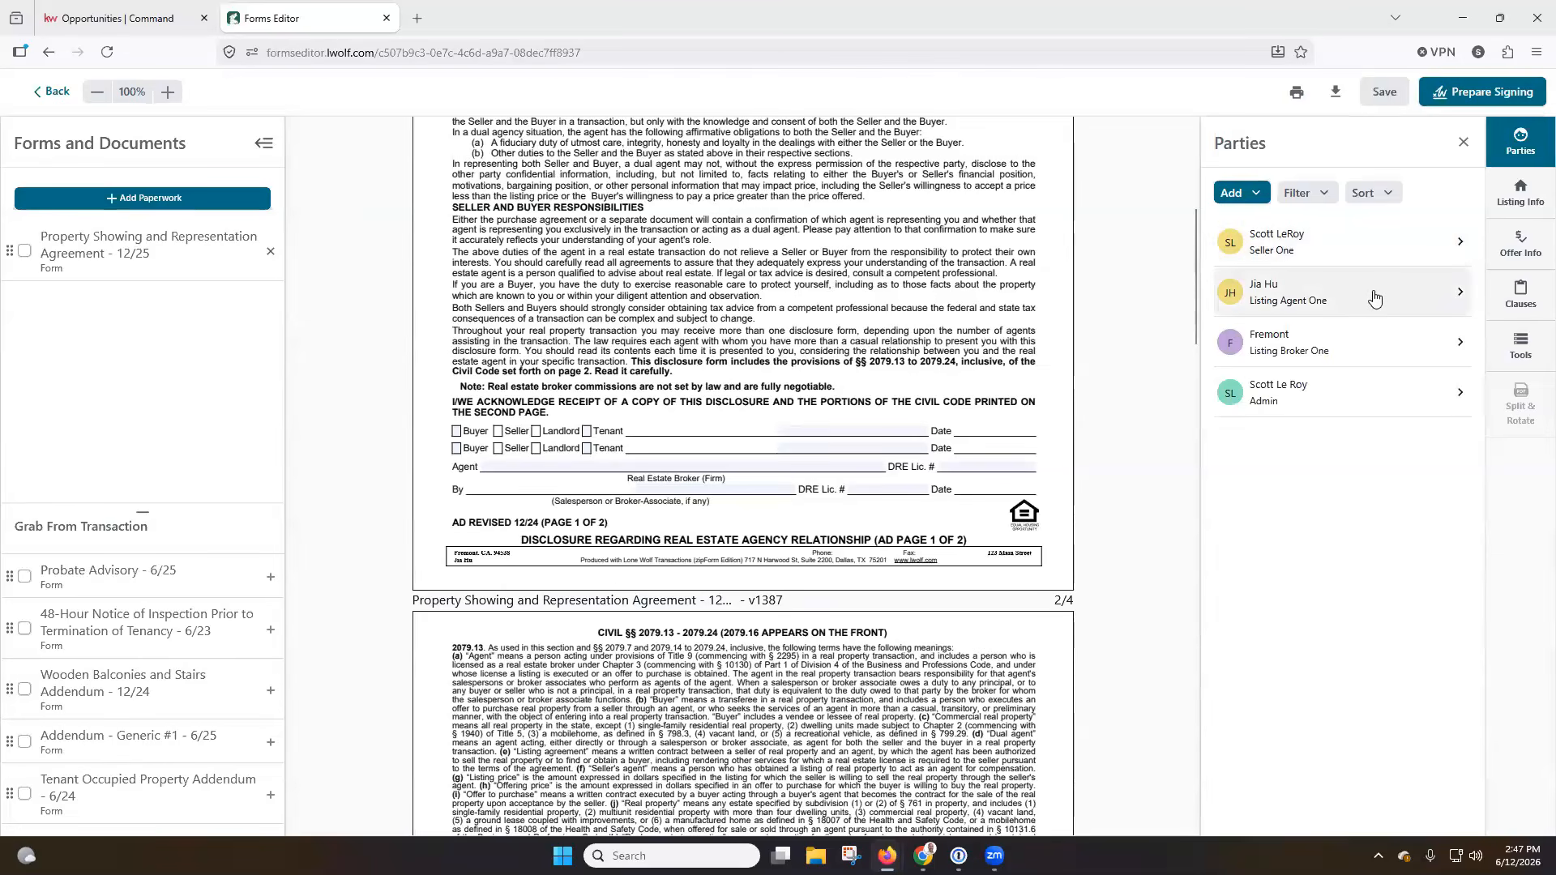
left_click(1527, 208)
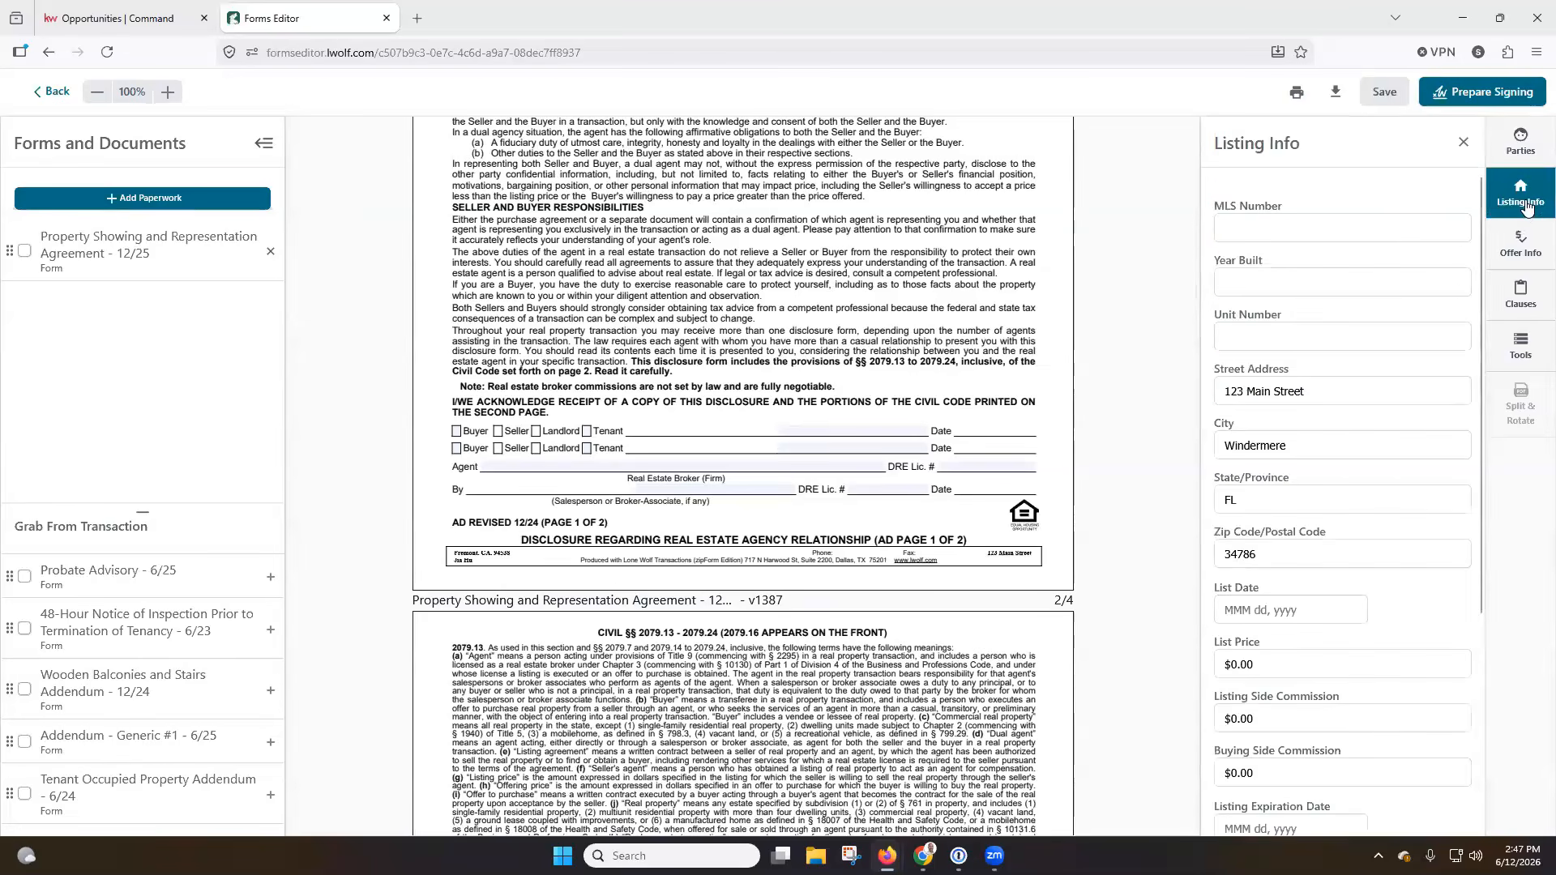
scroll(1007, 334, "down", 6)
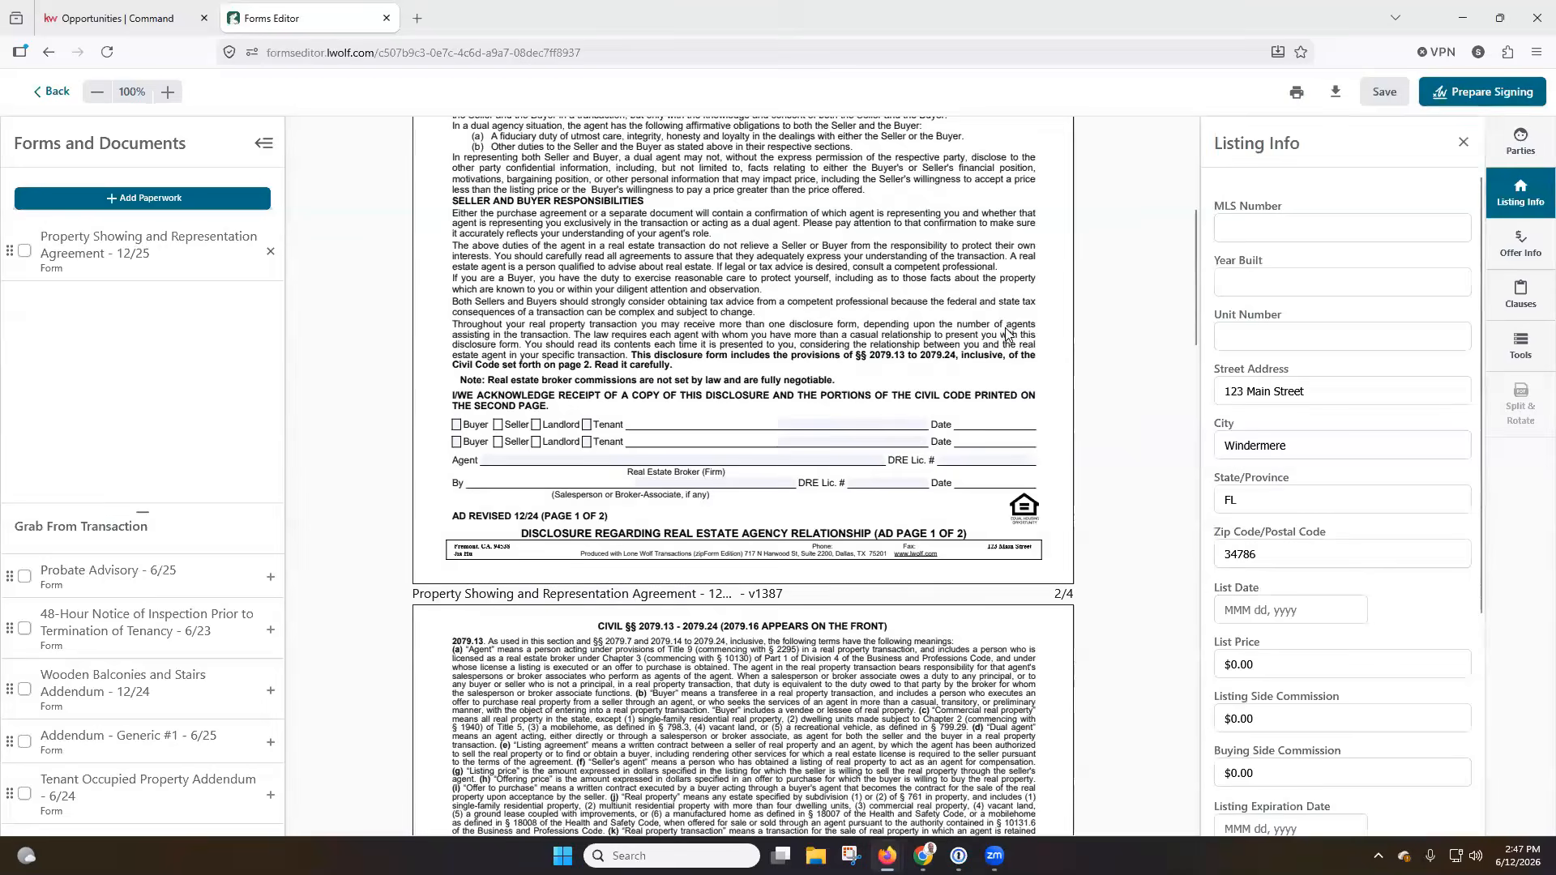
scroll(1007, 334, "down", 6)
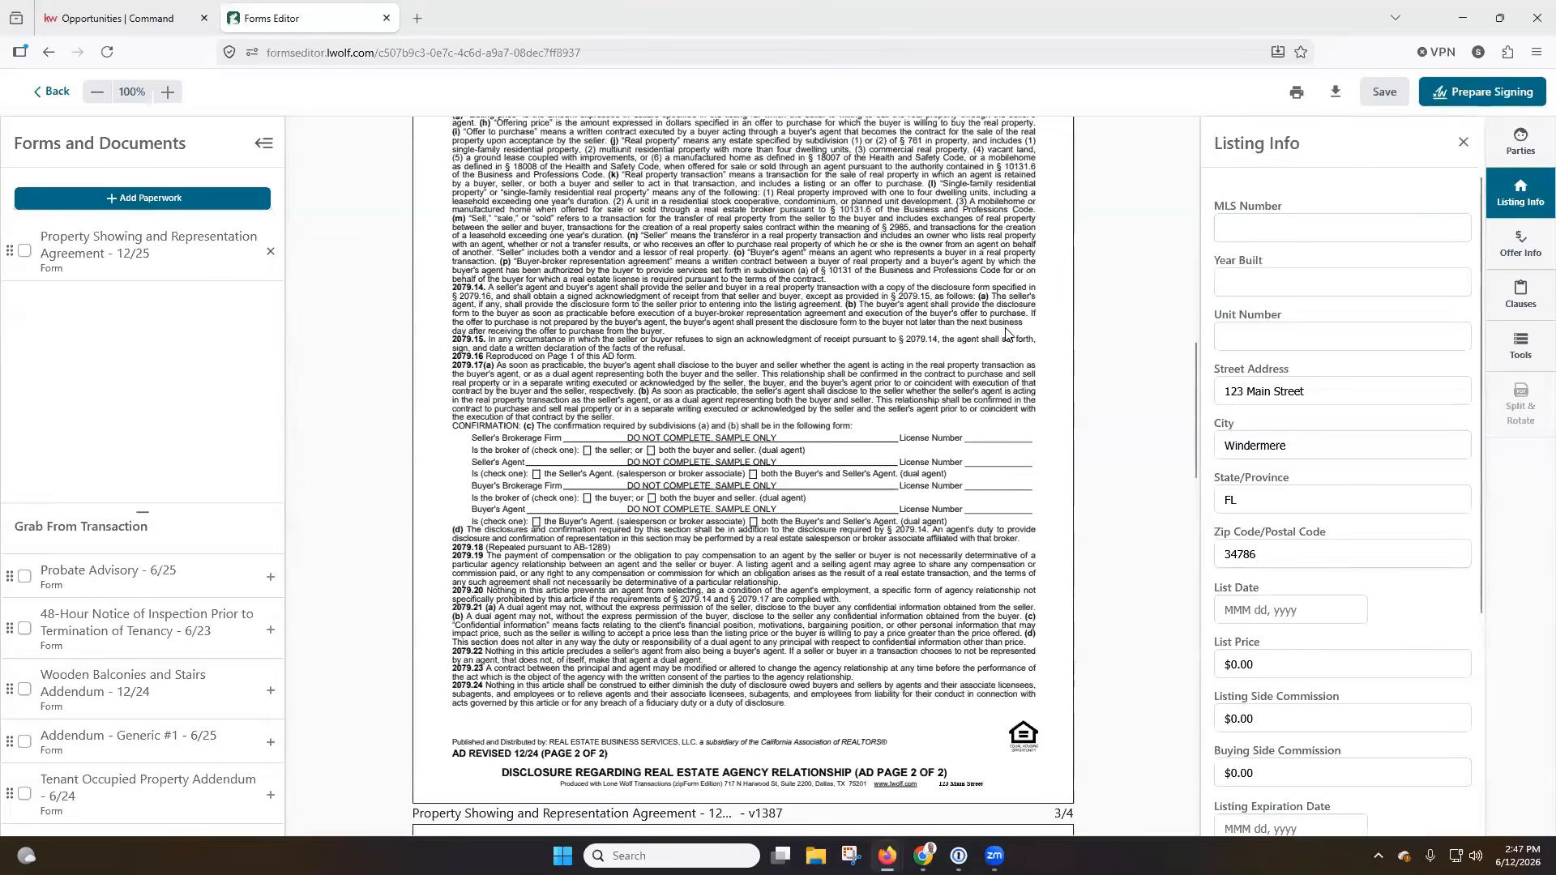
scroll(1007, 333, "down", 3)
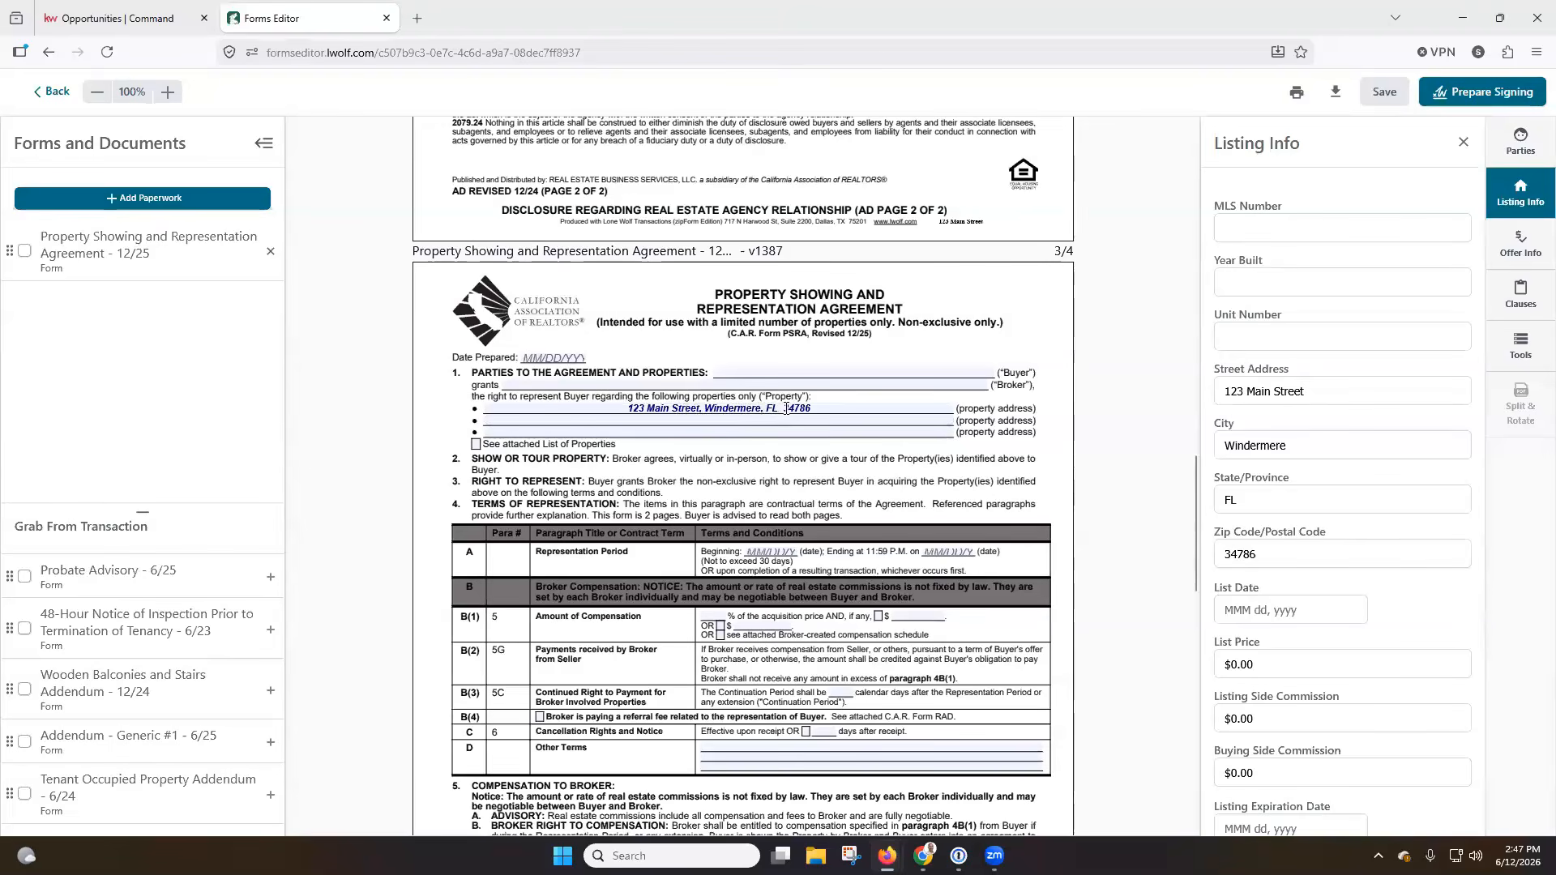
left_click(1520, 246)
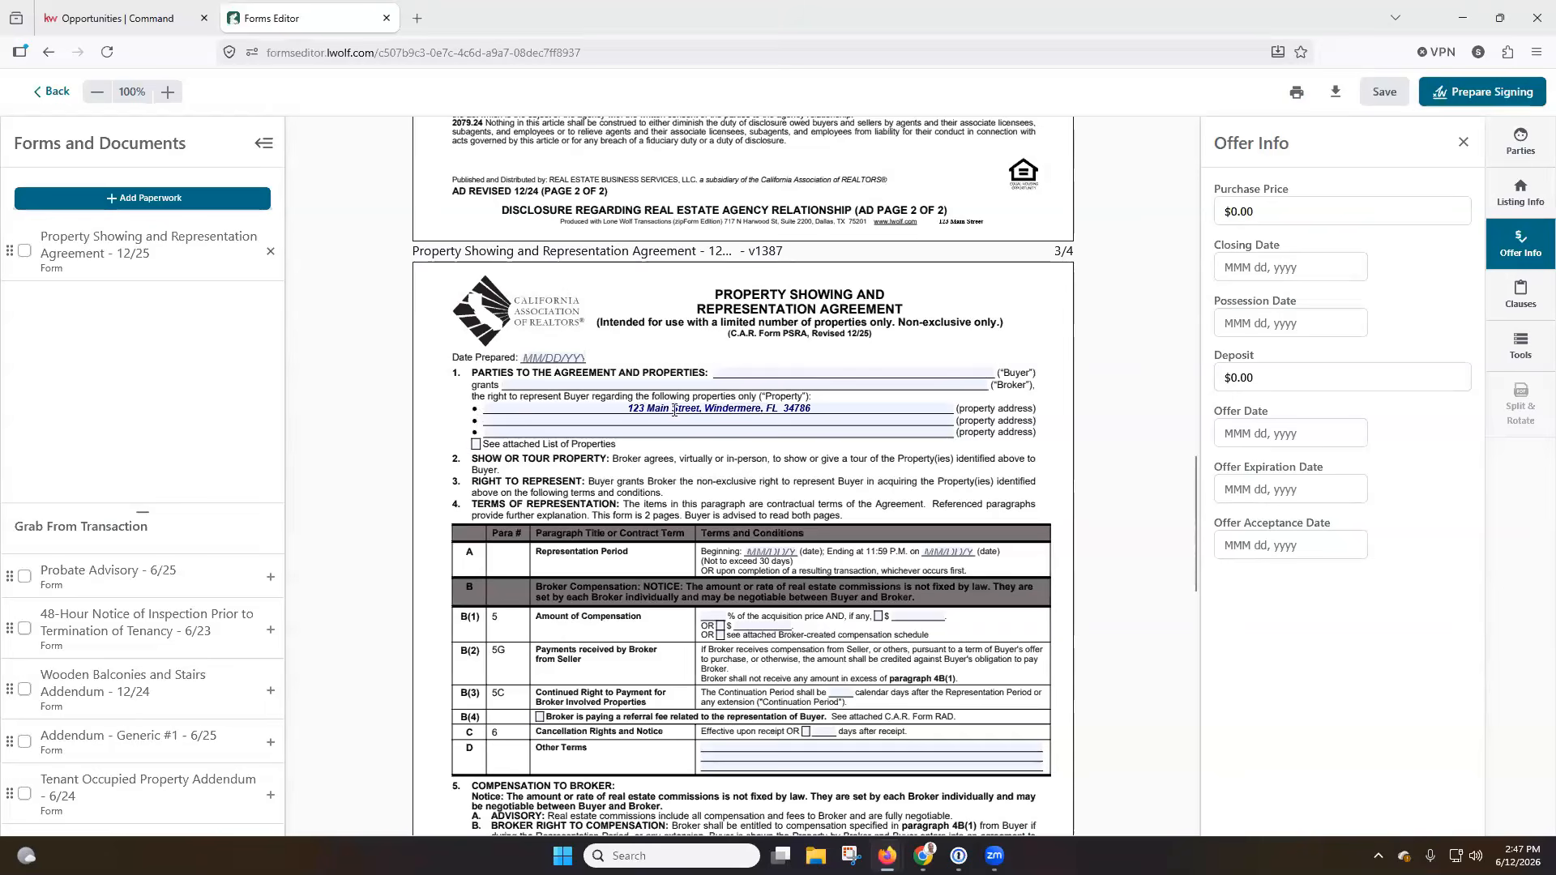
Review the clause manager's categories and blank new-clause form, and the editor's markup, watermark and field text color tools.
left_click(1514, 303)
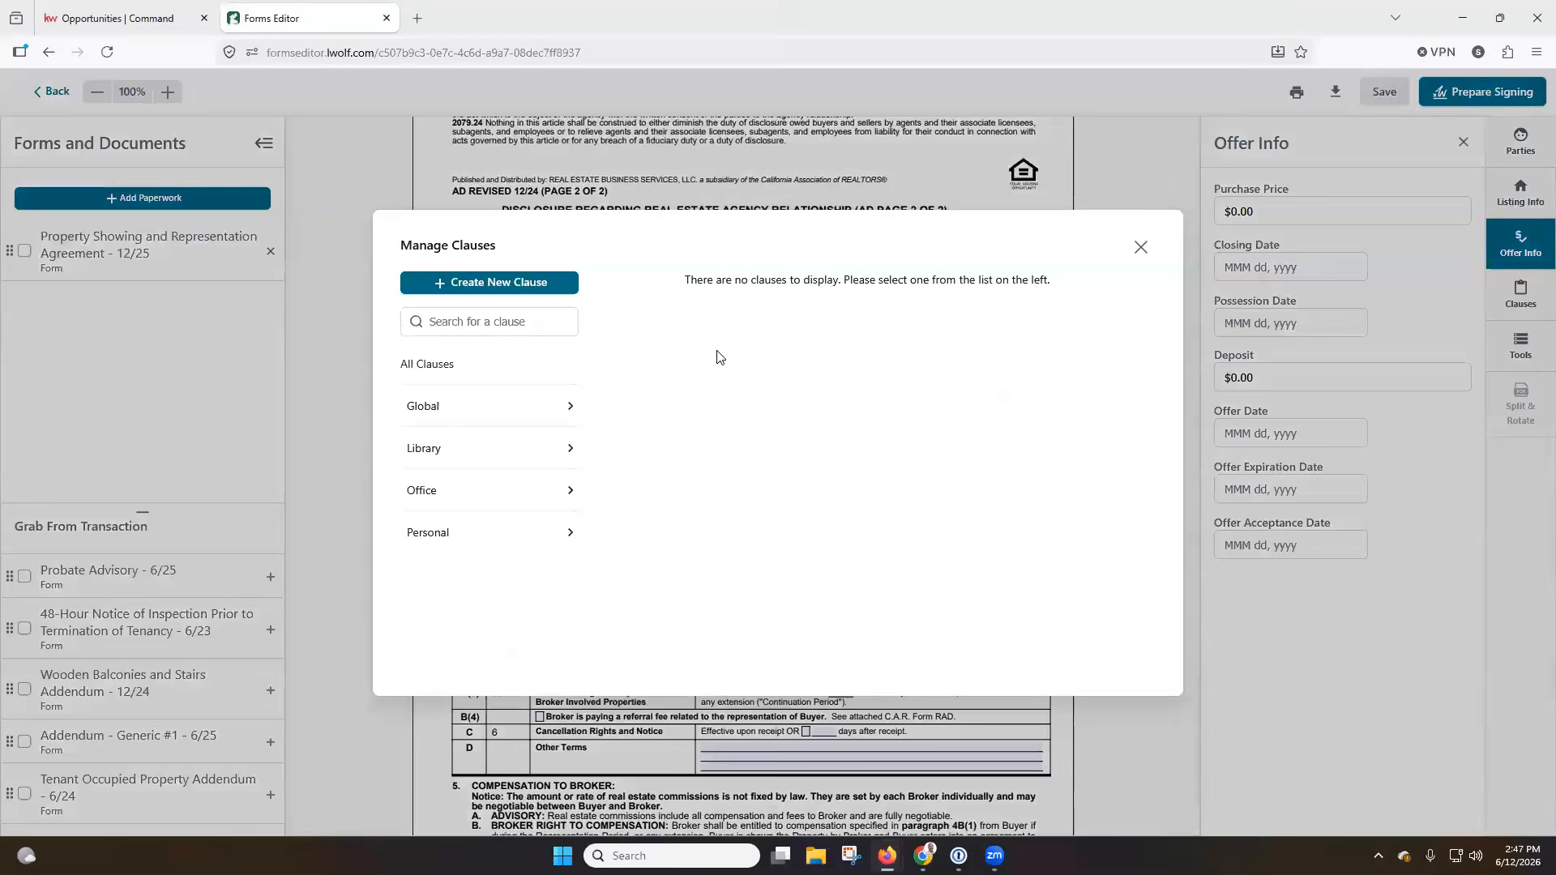
left_click(519, 406)
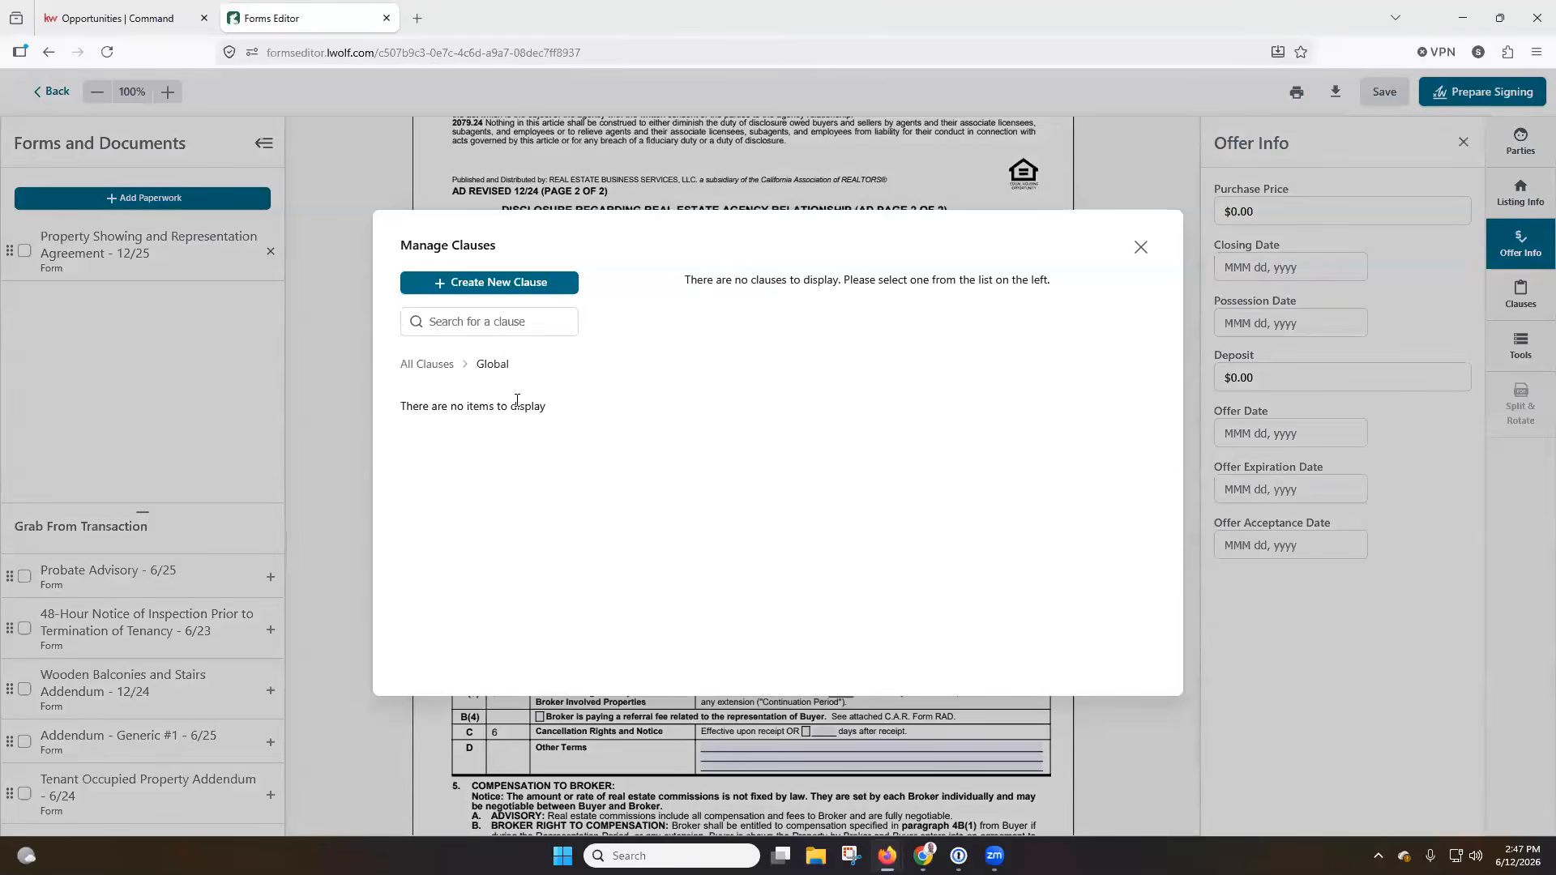
left_click(436, 364)
left_click(498, 284)
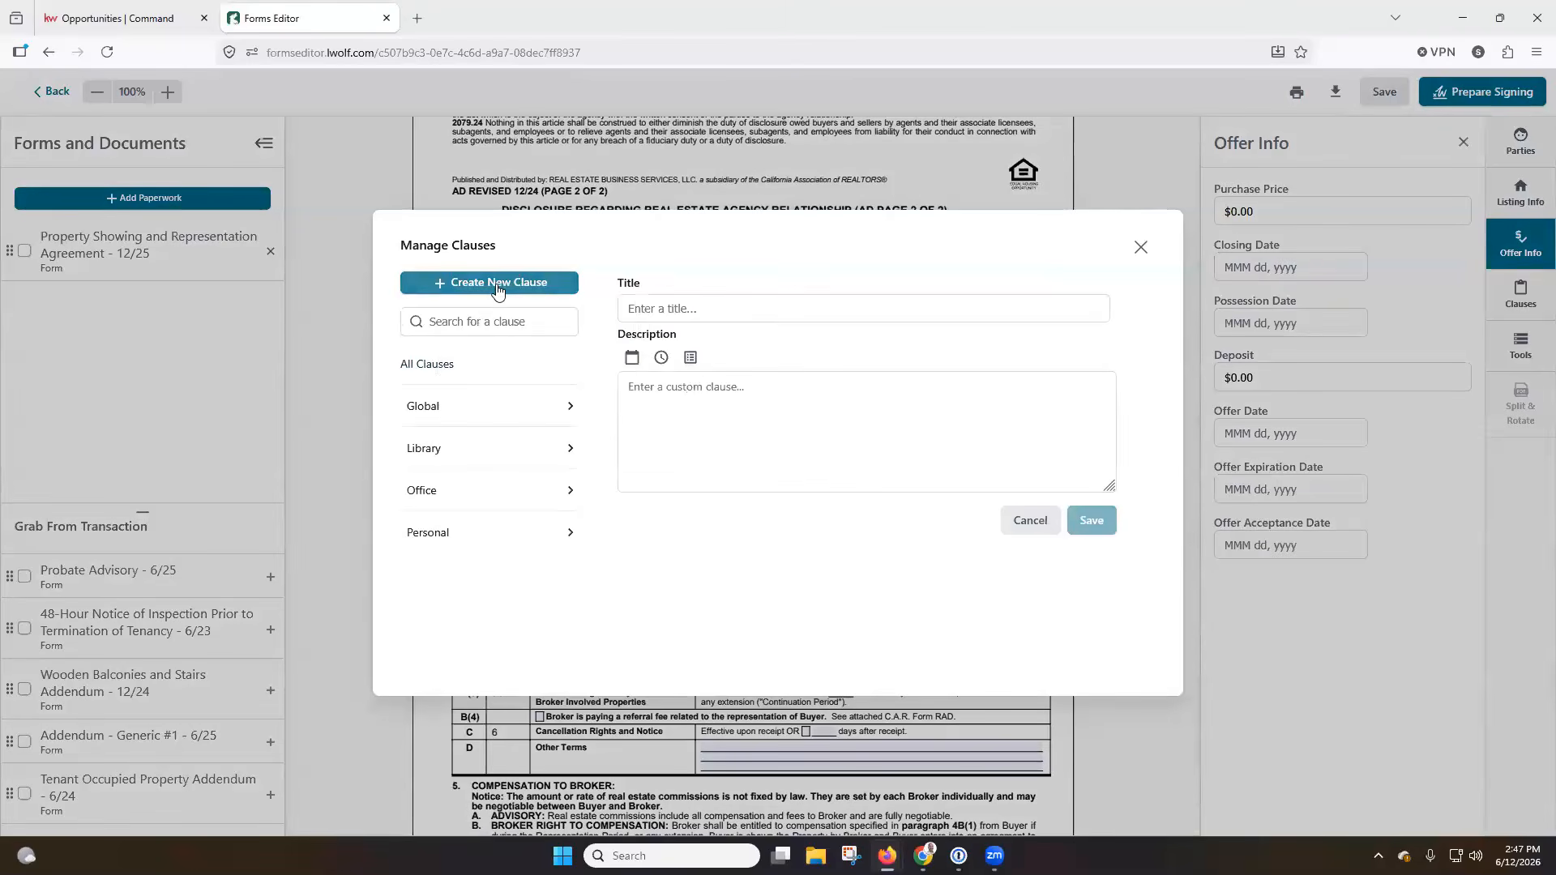
left_click(1141, 248)
left_click(1524, 357)
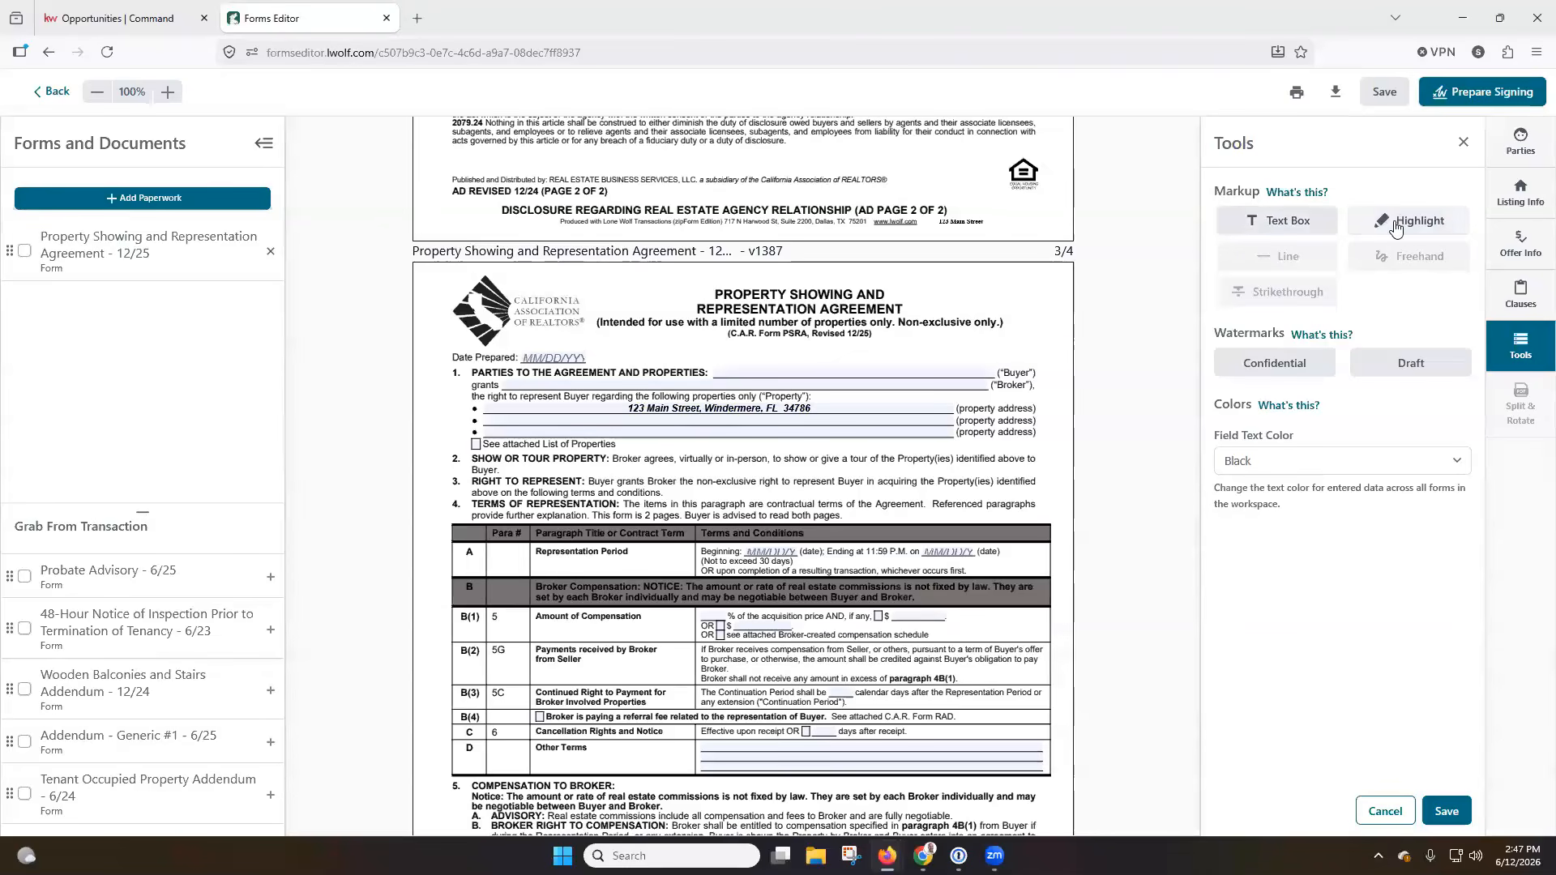
left_click(1268, 375)
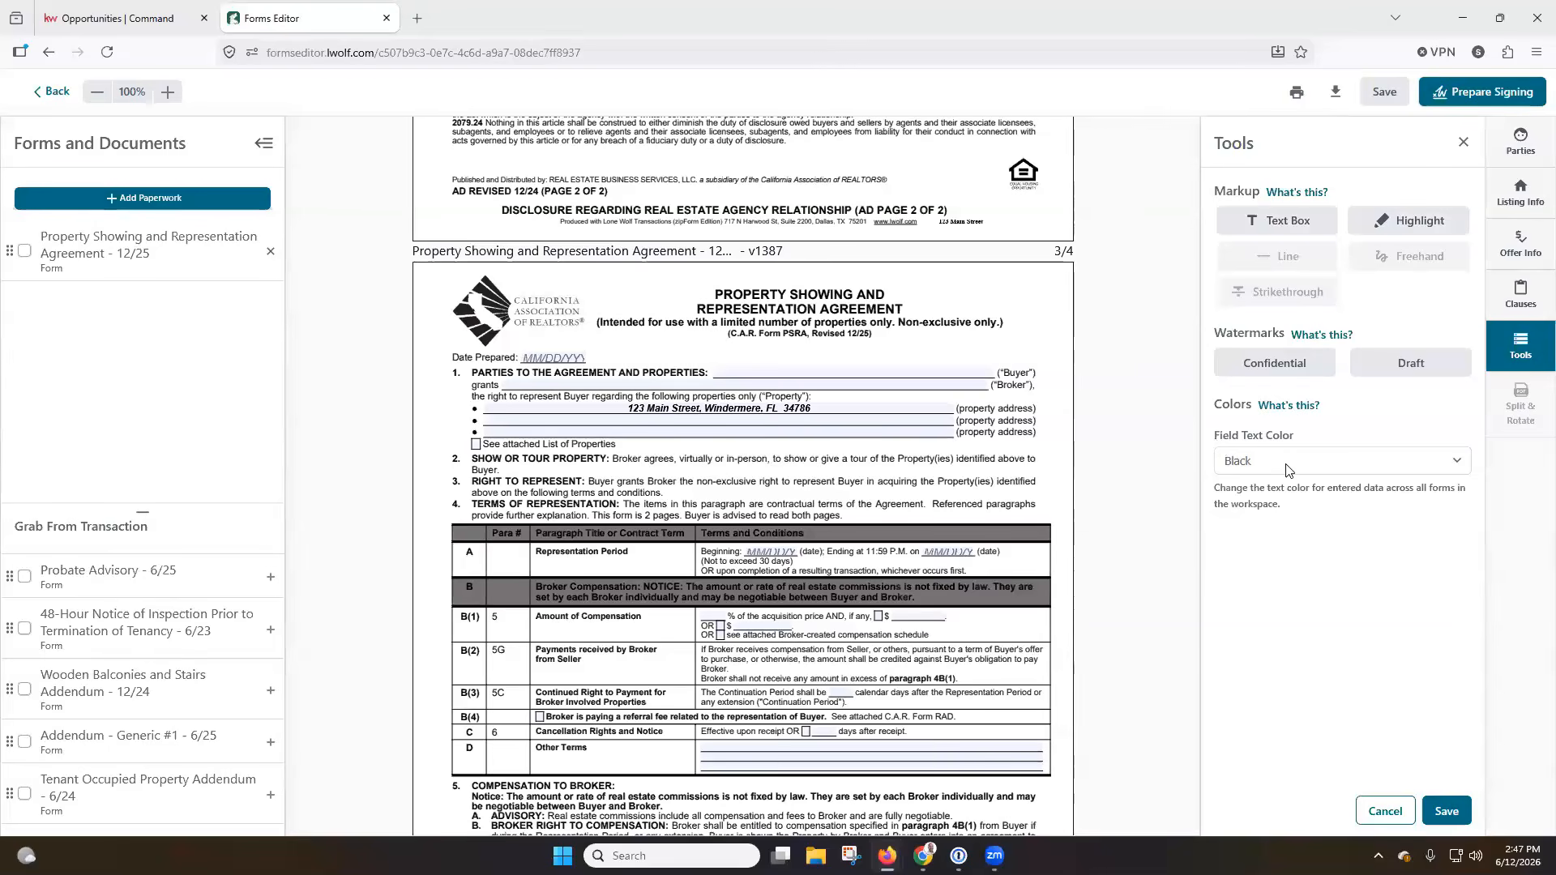
Enter the real estate broker's DRE license number in the Broker Signature(s) section on the agreement's last page.
scroll(940, 385, "down", 3)
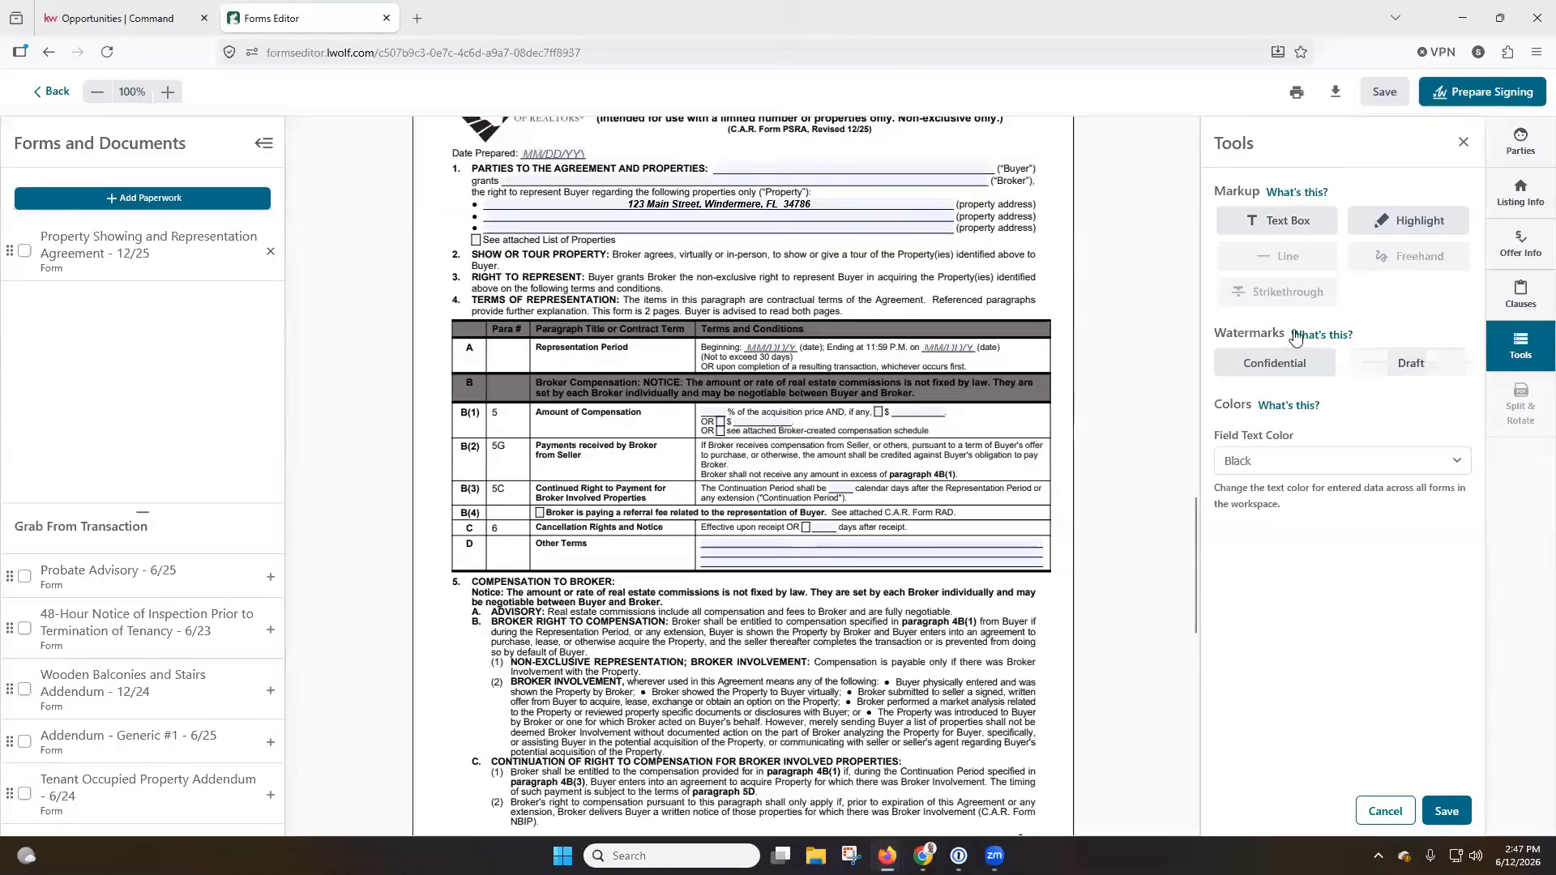
scroll(744, 477, "down", 3)
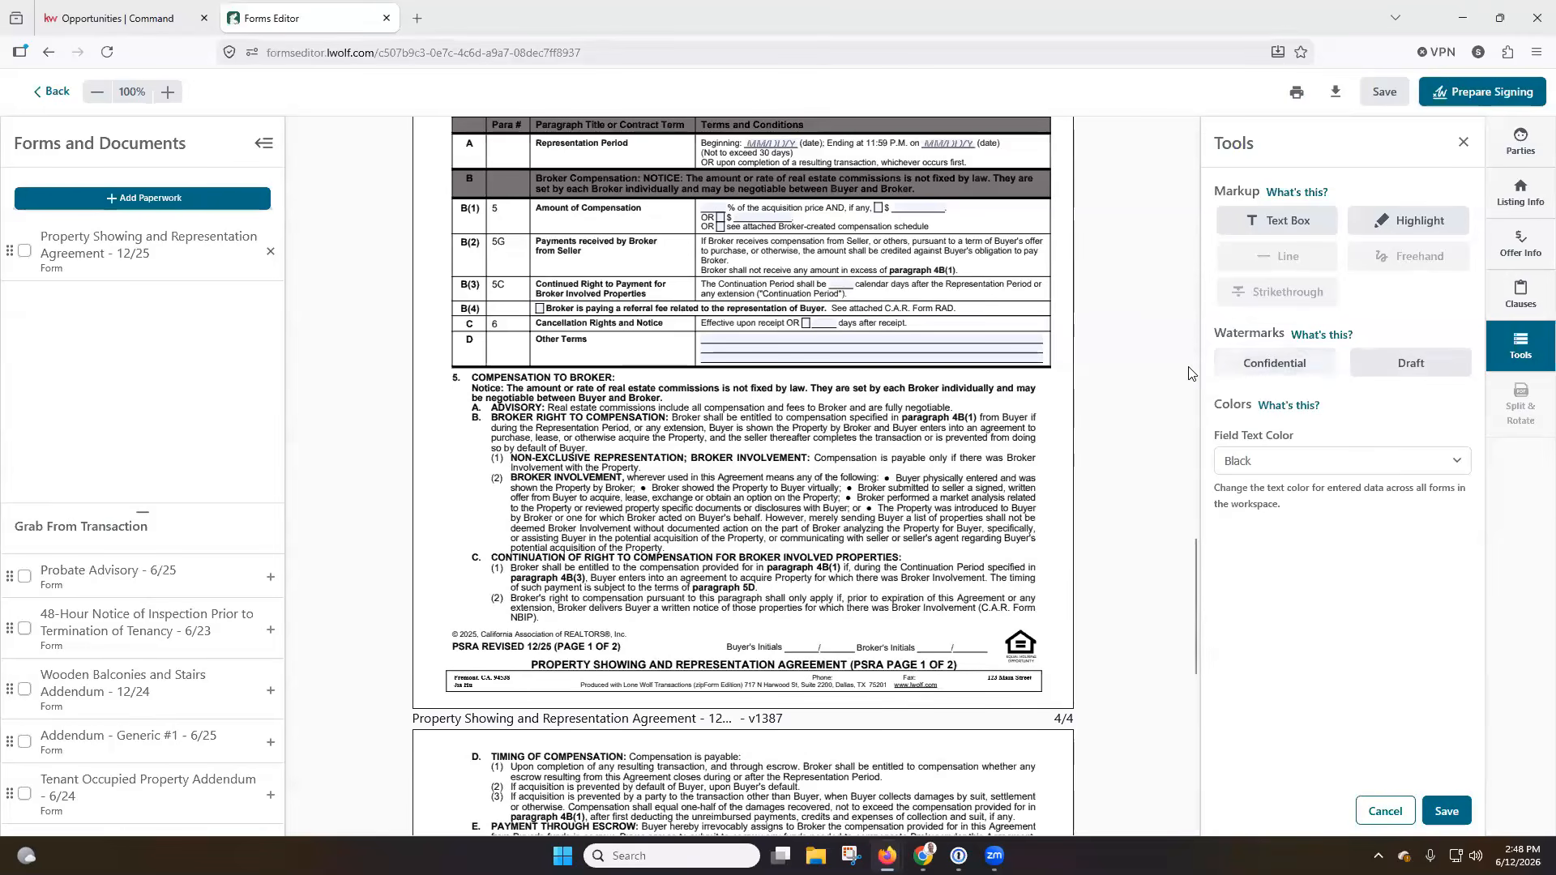
scroll(1125, 405, "down", 8)
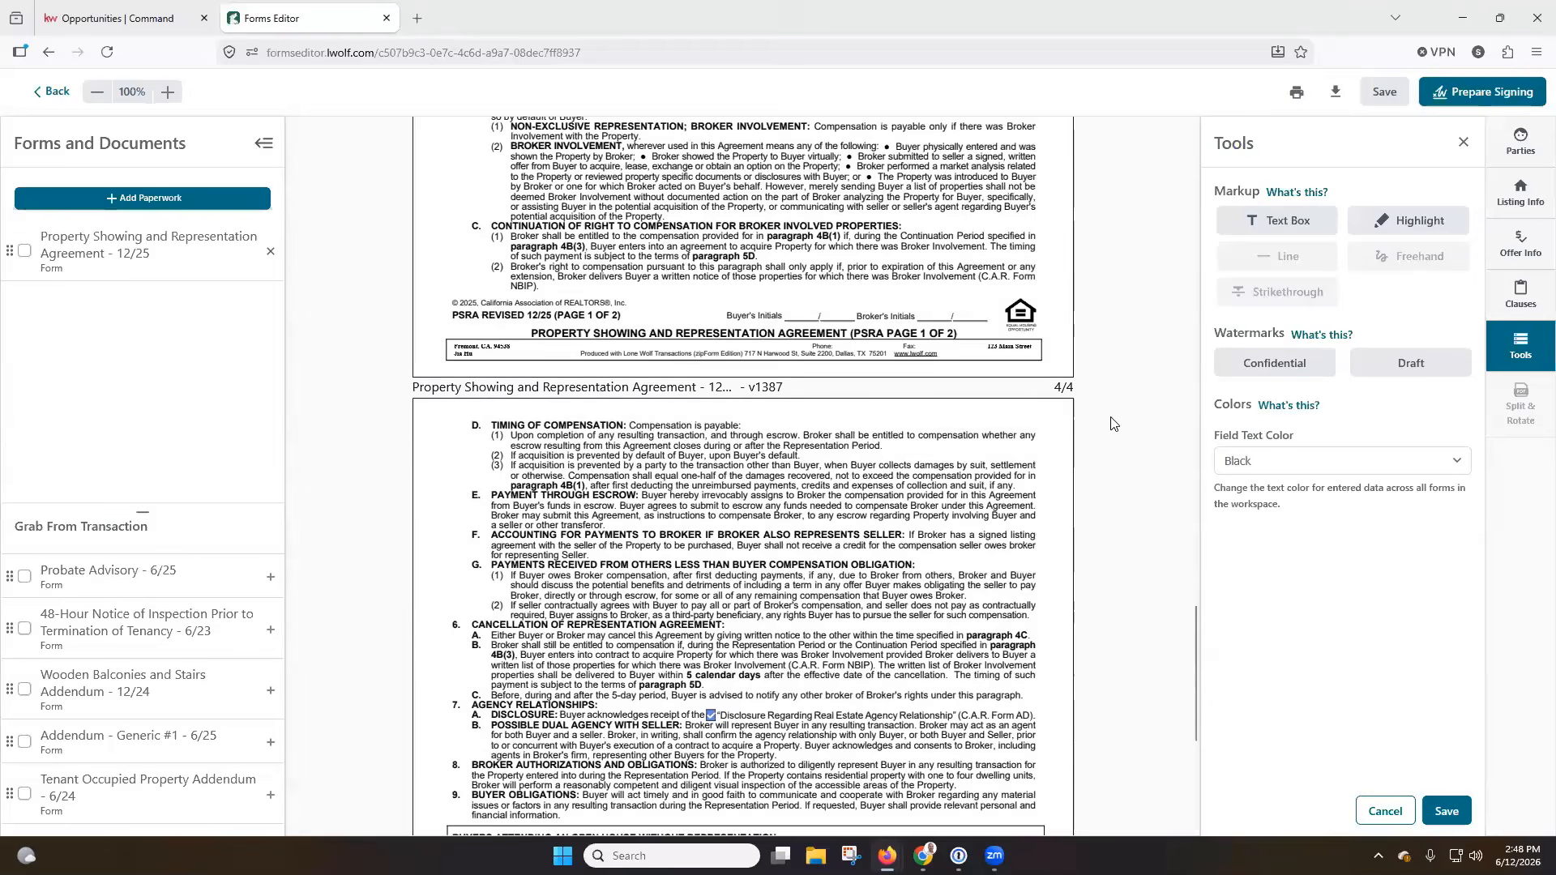
scroll(1111, 424, "down", 2)
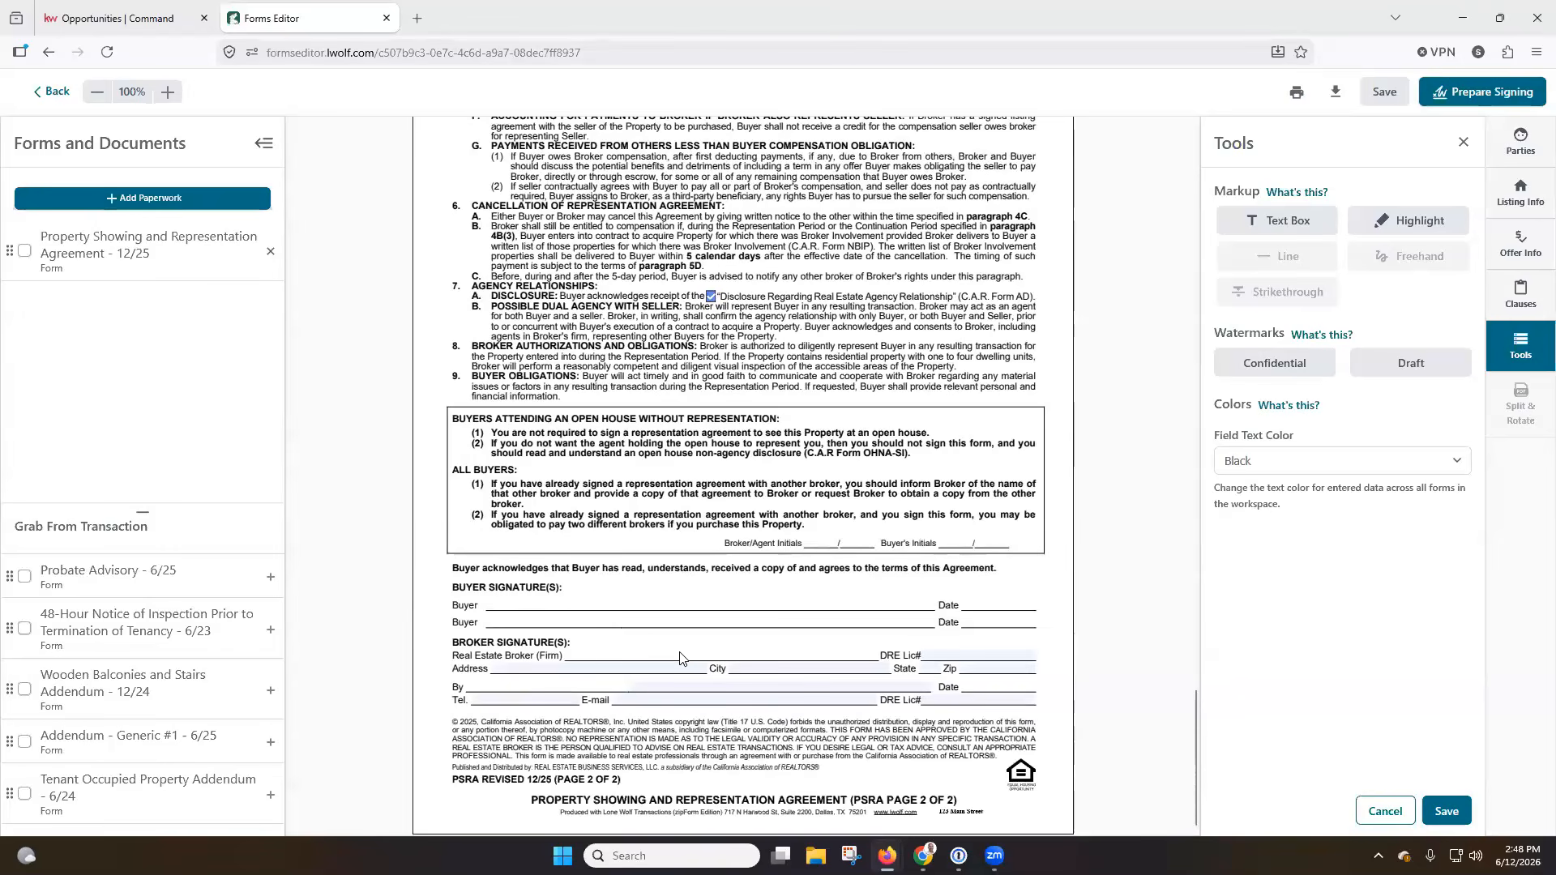
left_click(956, 656)
type("123")
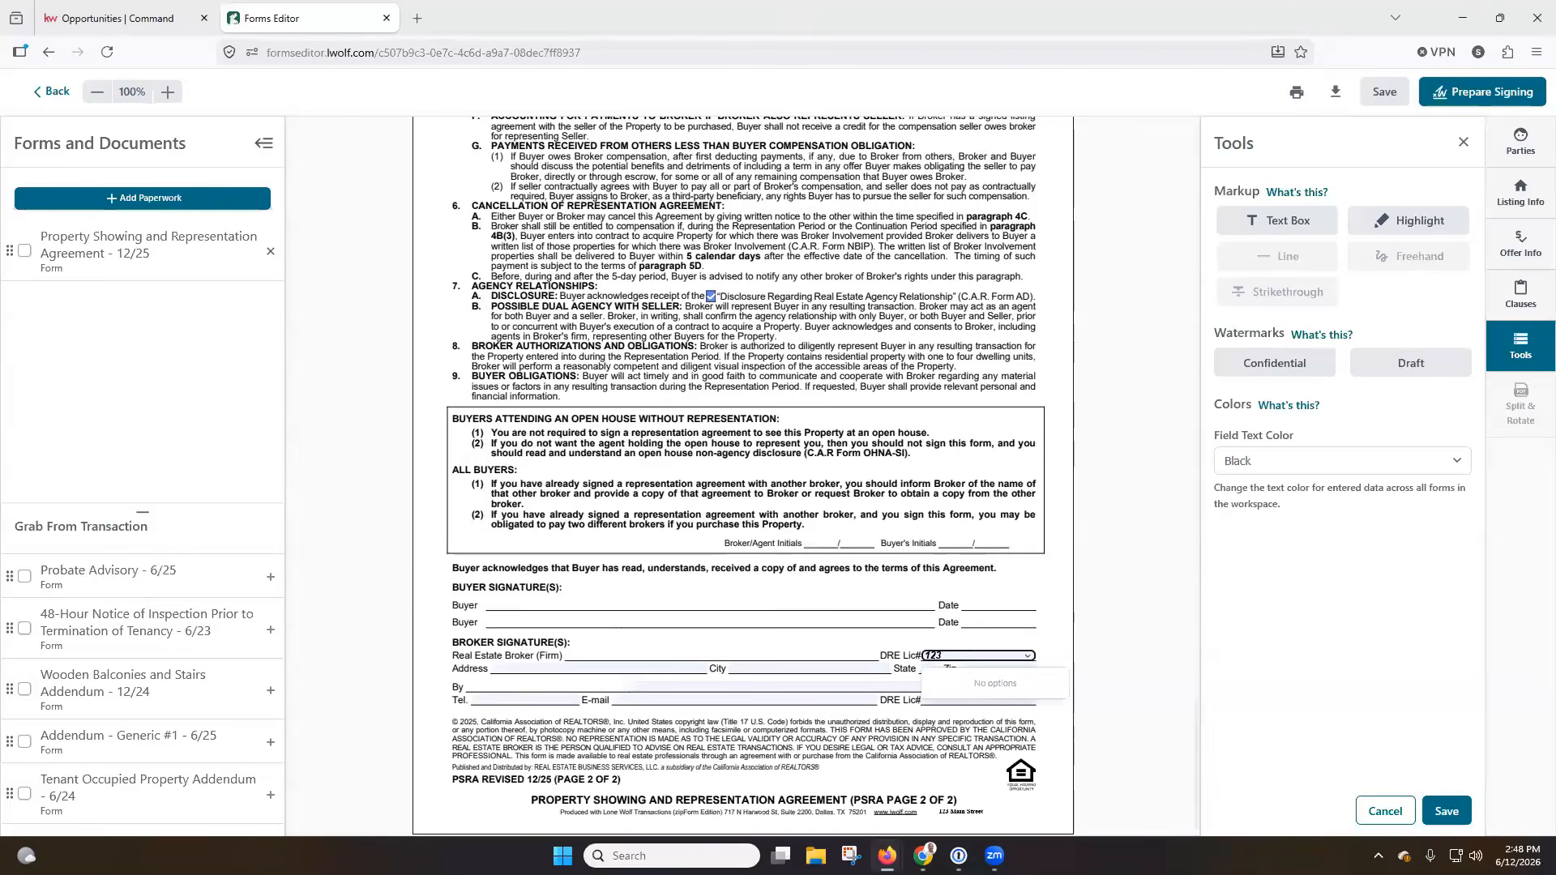
type("45")
left_click(1138, 588)
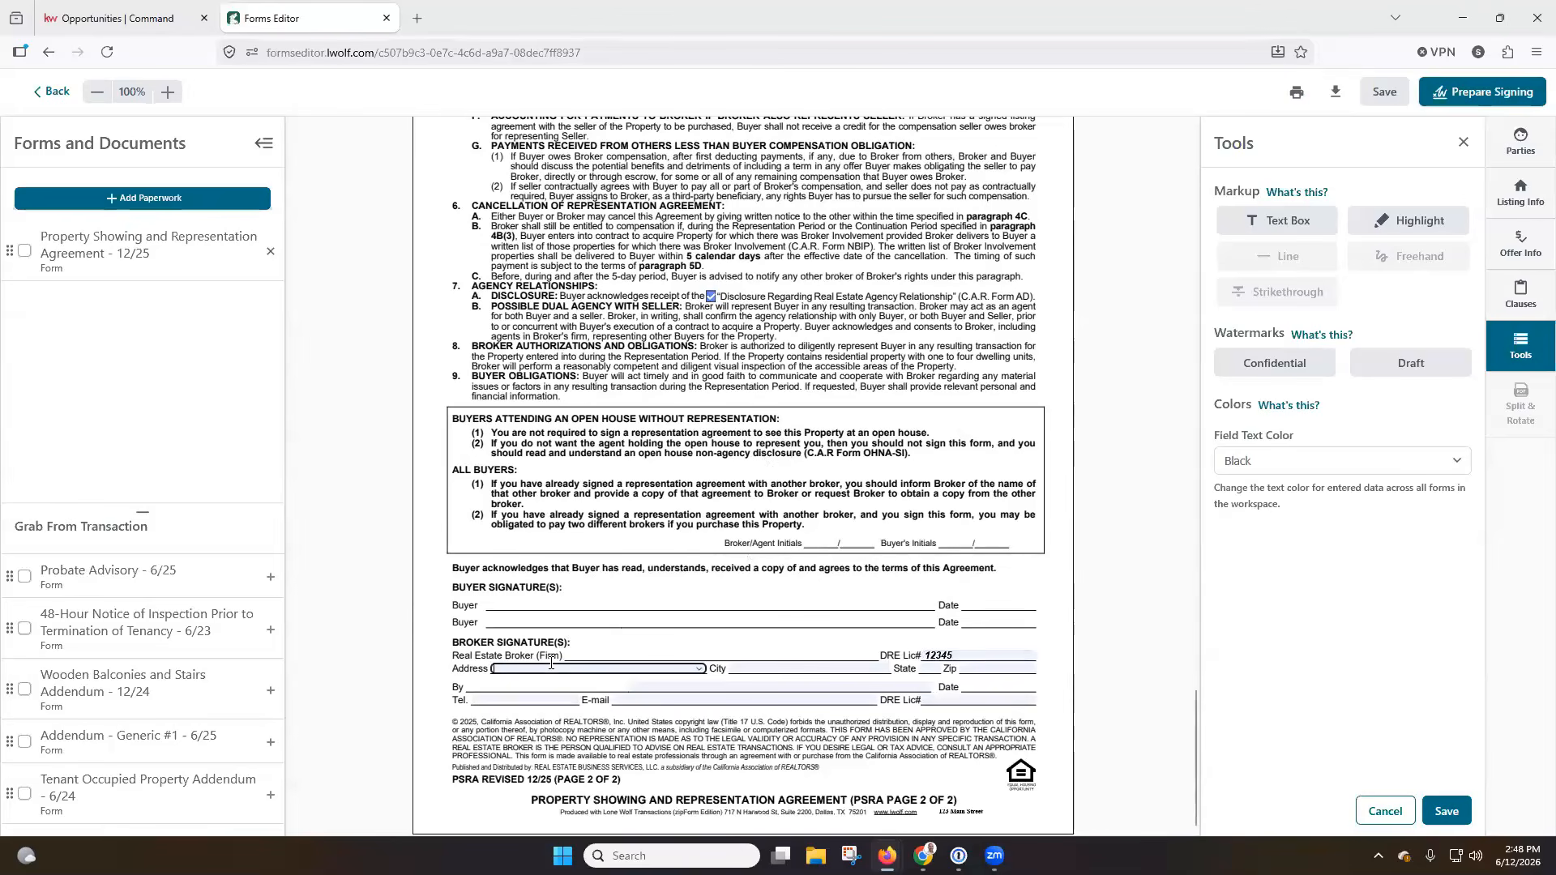
left_click(700, 670)
left_click(700, 671)
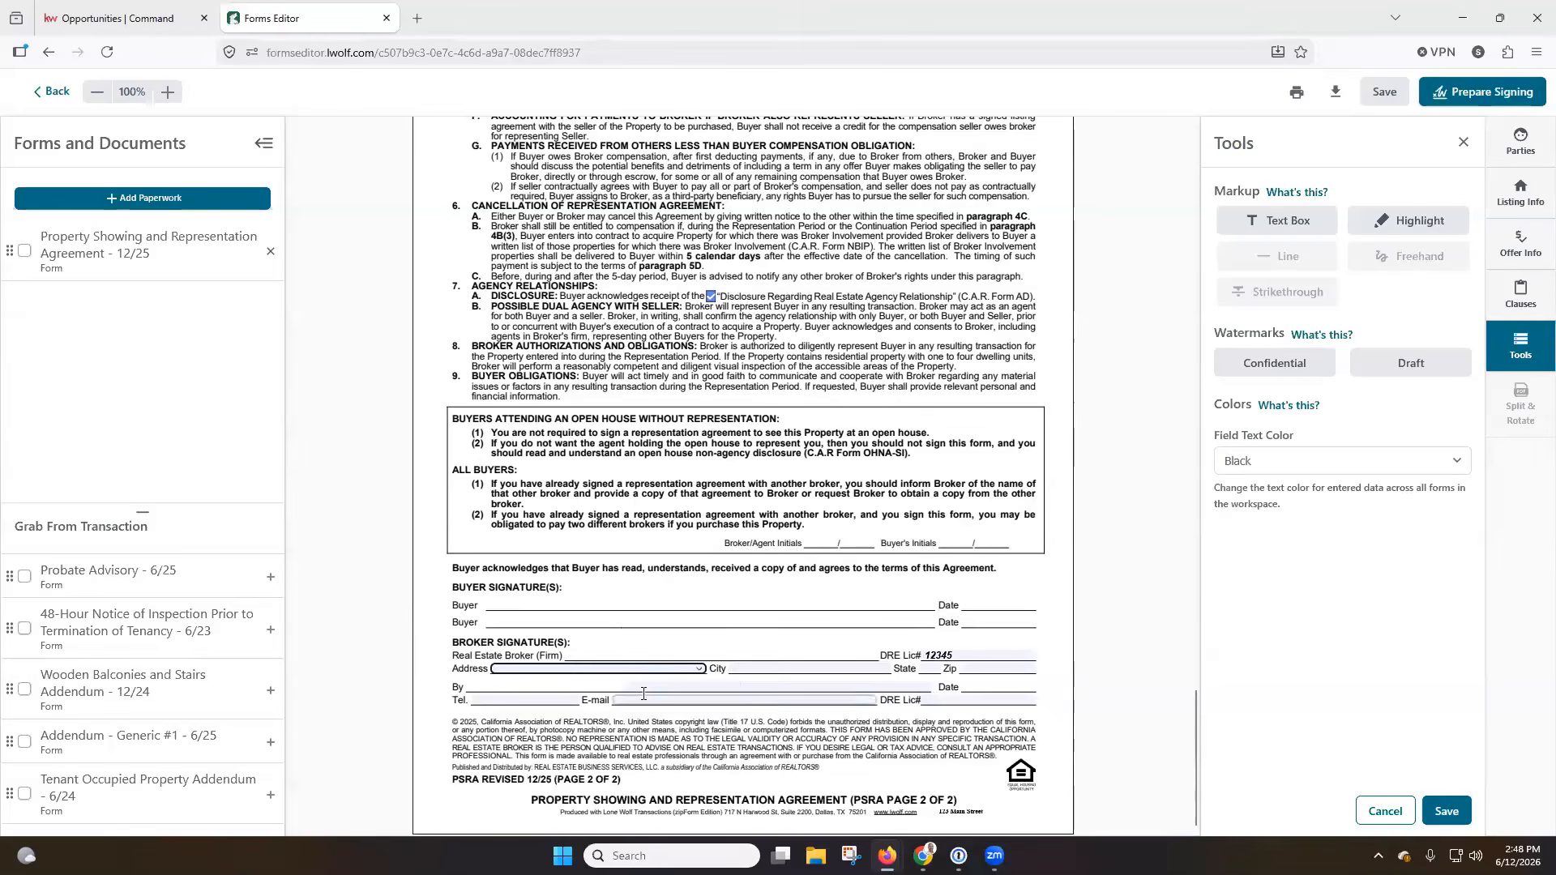
left_click(694, 687)
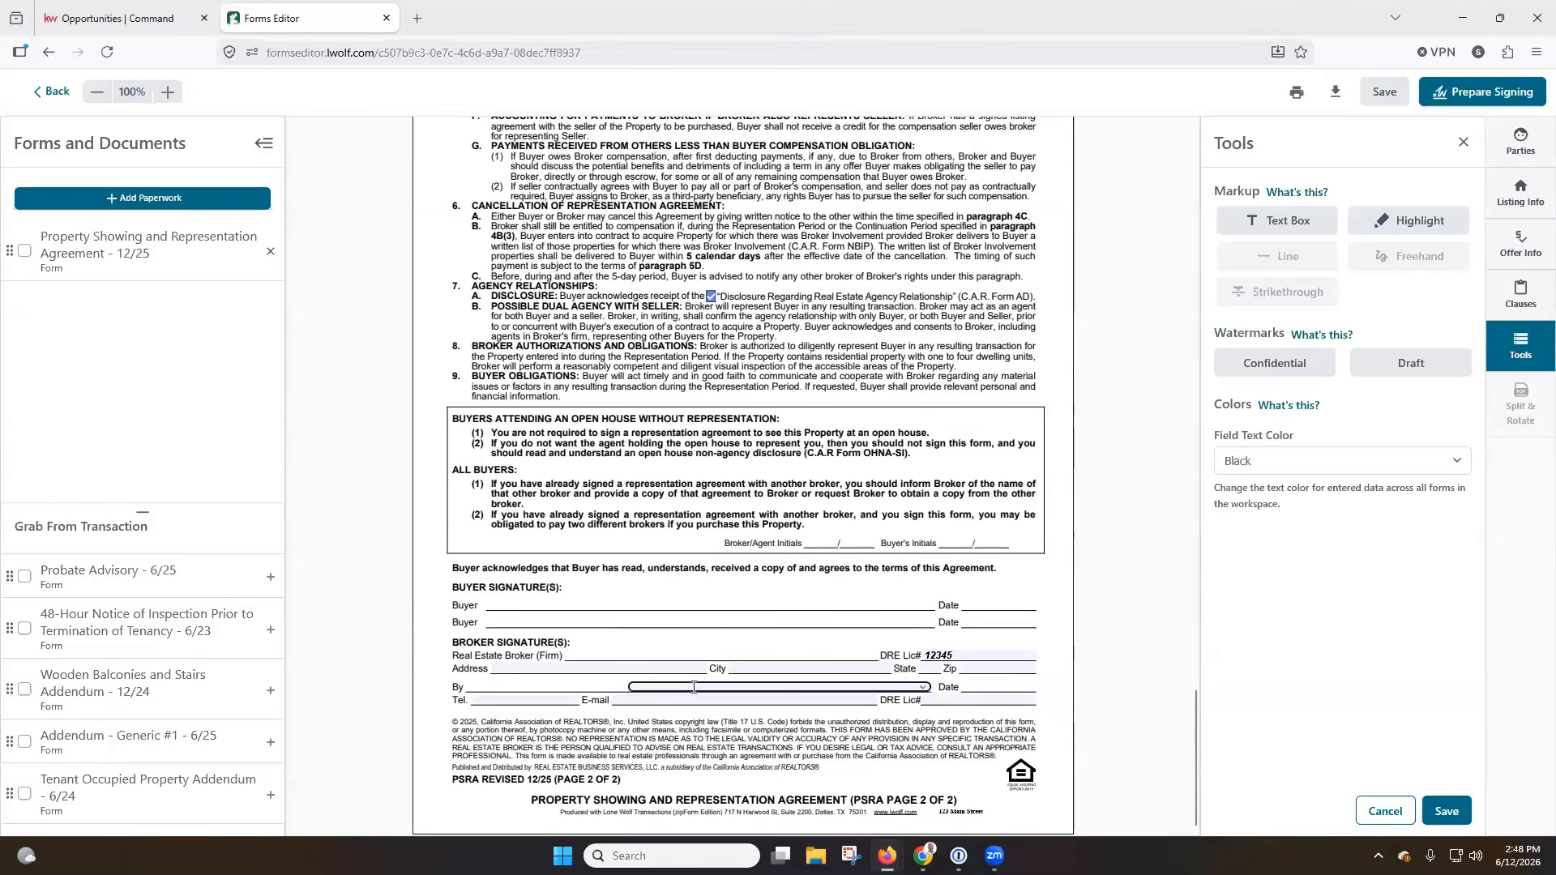
Set the agreement's Representation Period to begin 06/12/2026 and end 07/31/2026, and save the changes.
scroll(1103, 669, "up", 15)
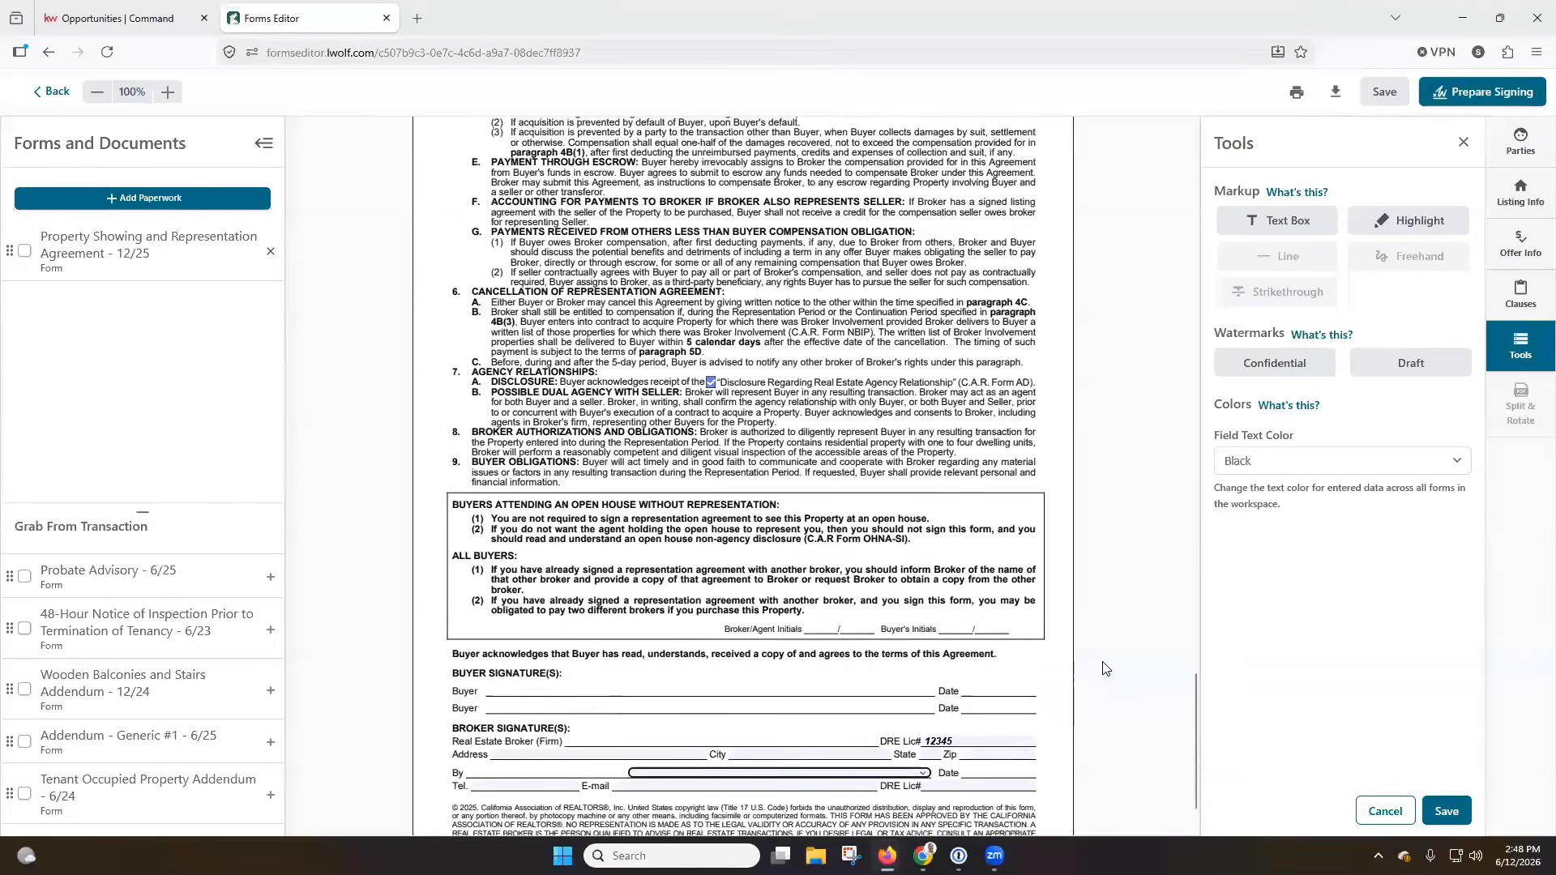
scroll(1102, 669, "up", 2)
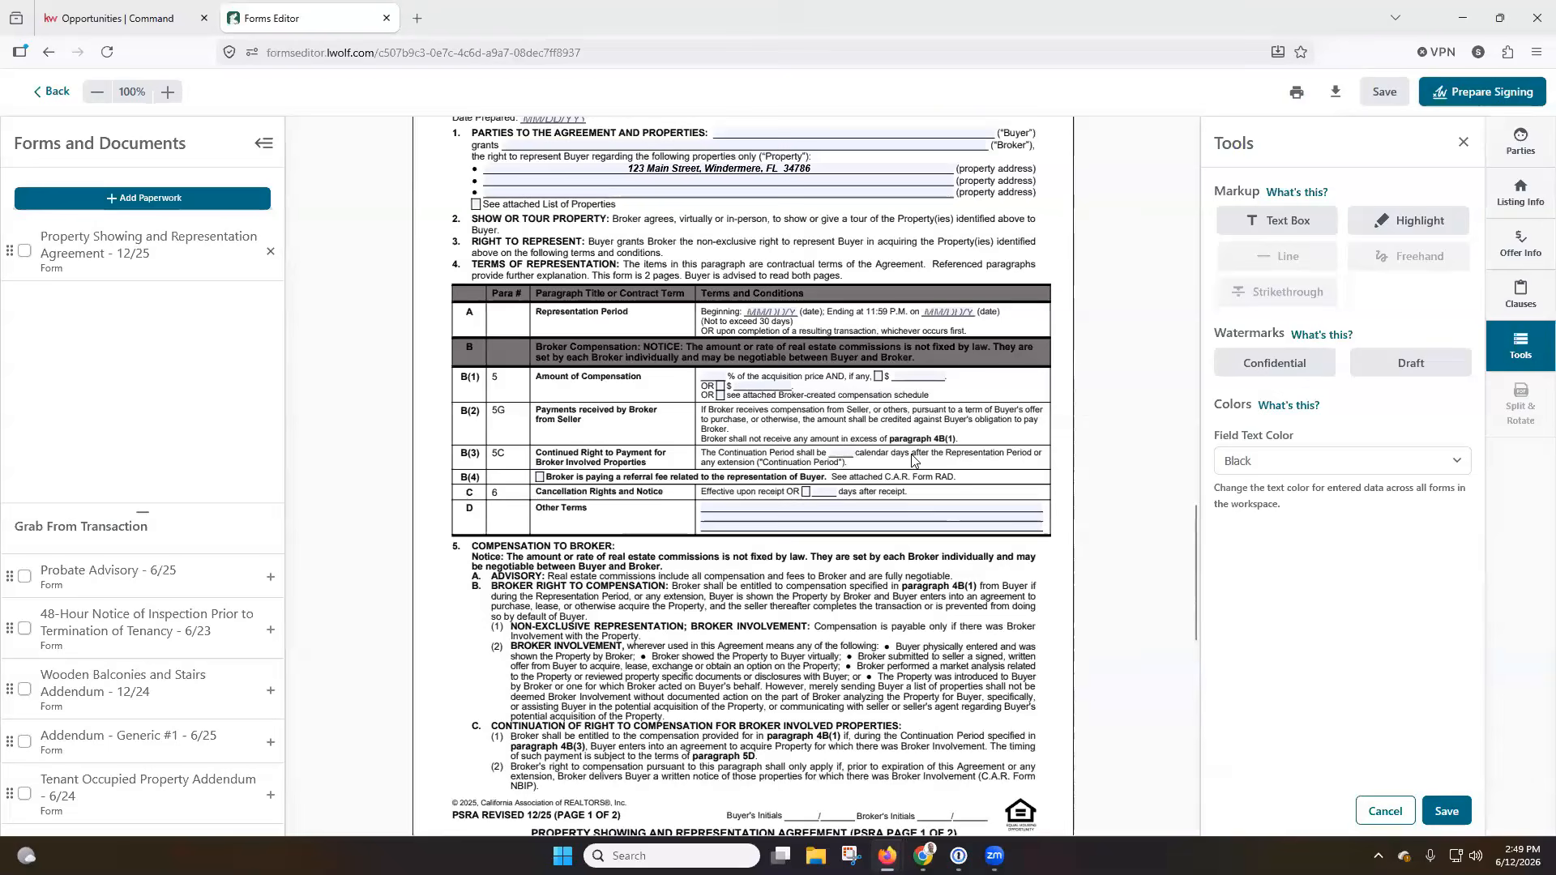
left_click(773, 311)
left_click(894, 418)
left_click(949, 312)
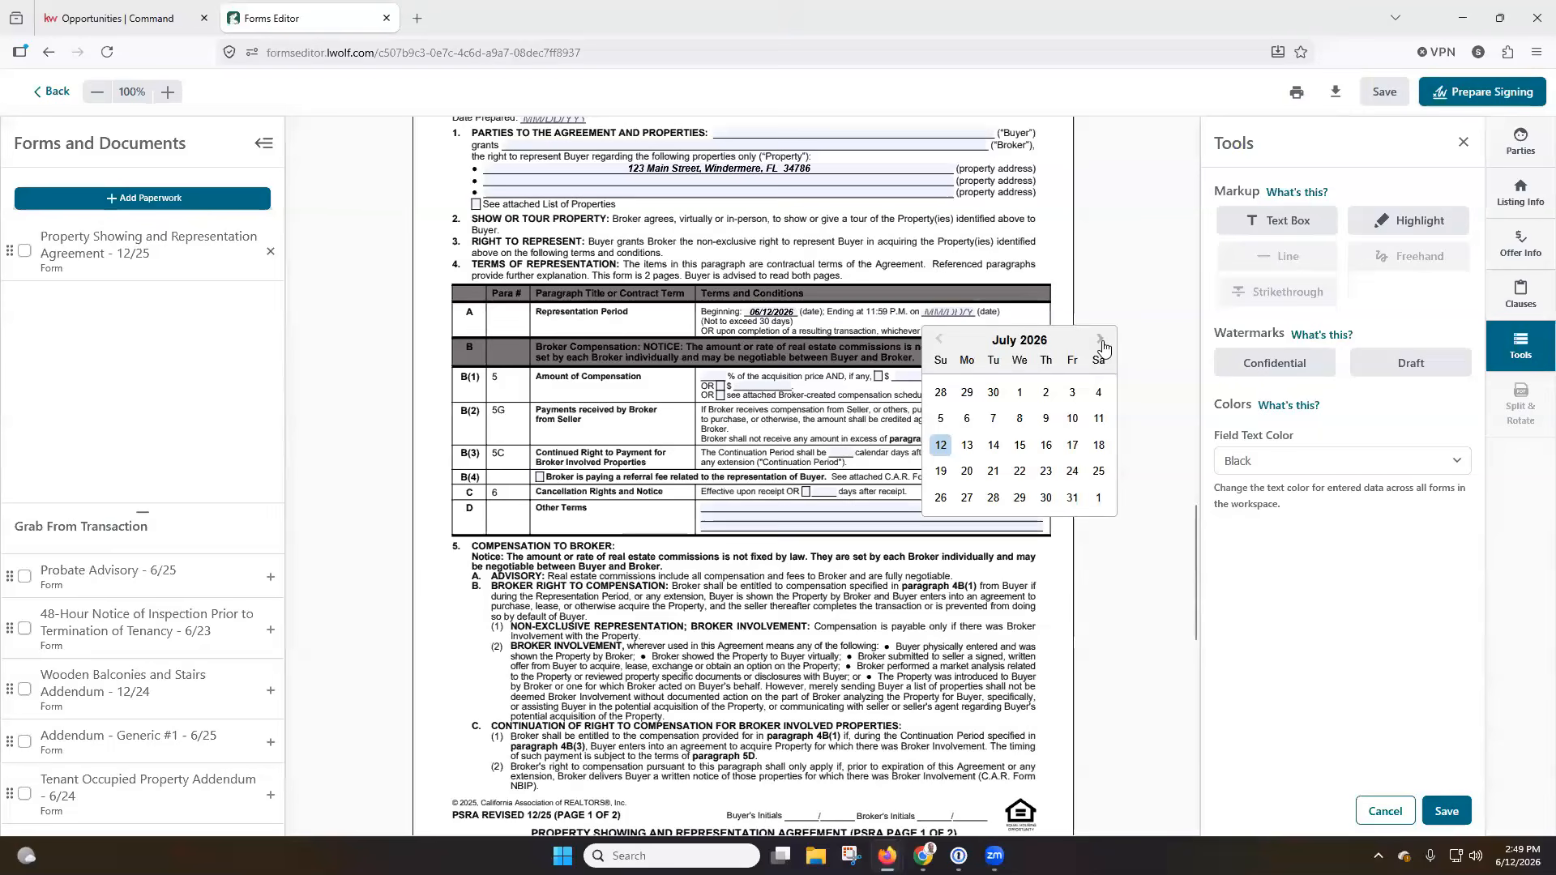
left_click(1073, 497)
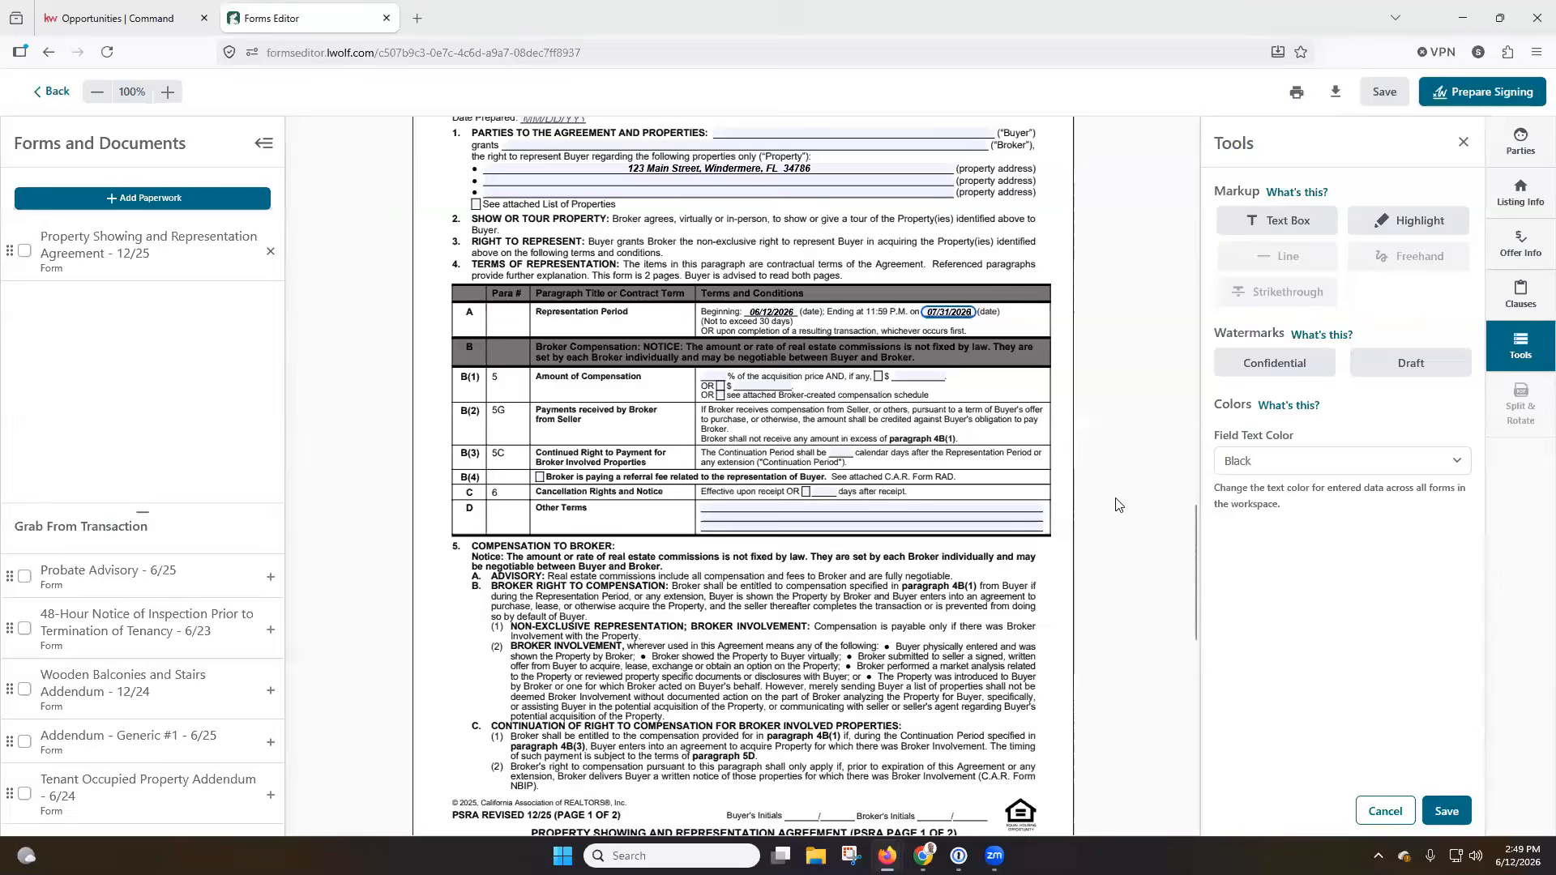
scroll(1107, 485, "up", 3)
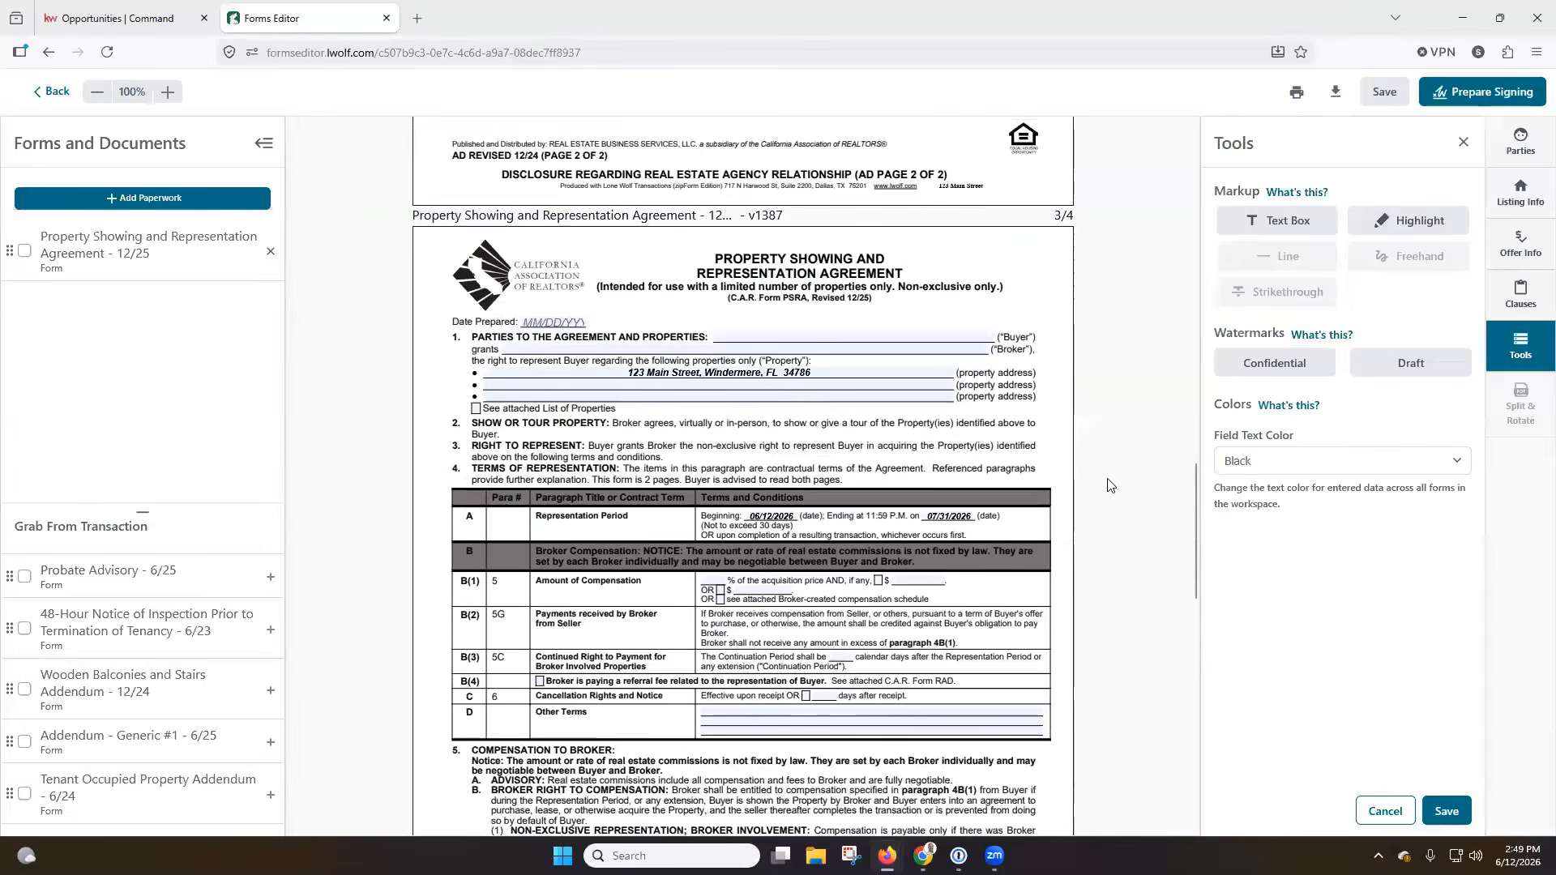
left_click(1445, 810)
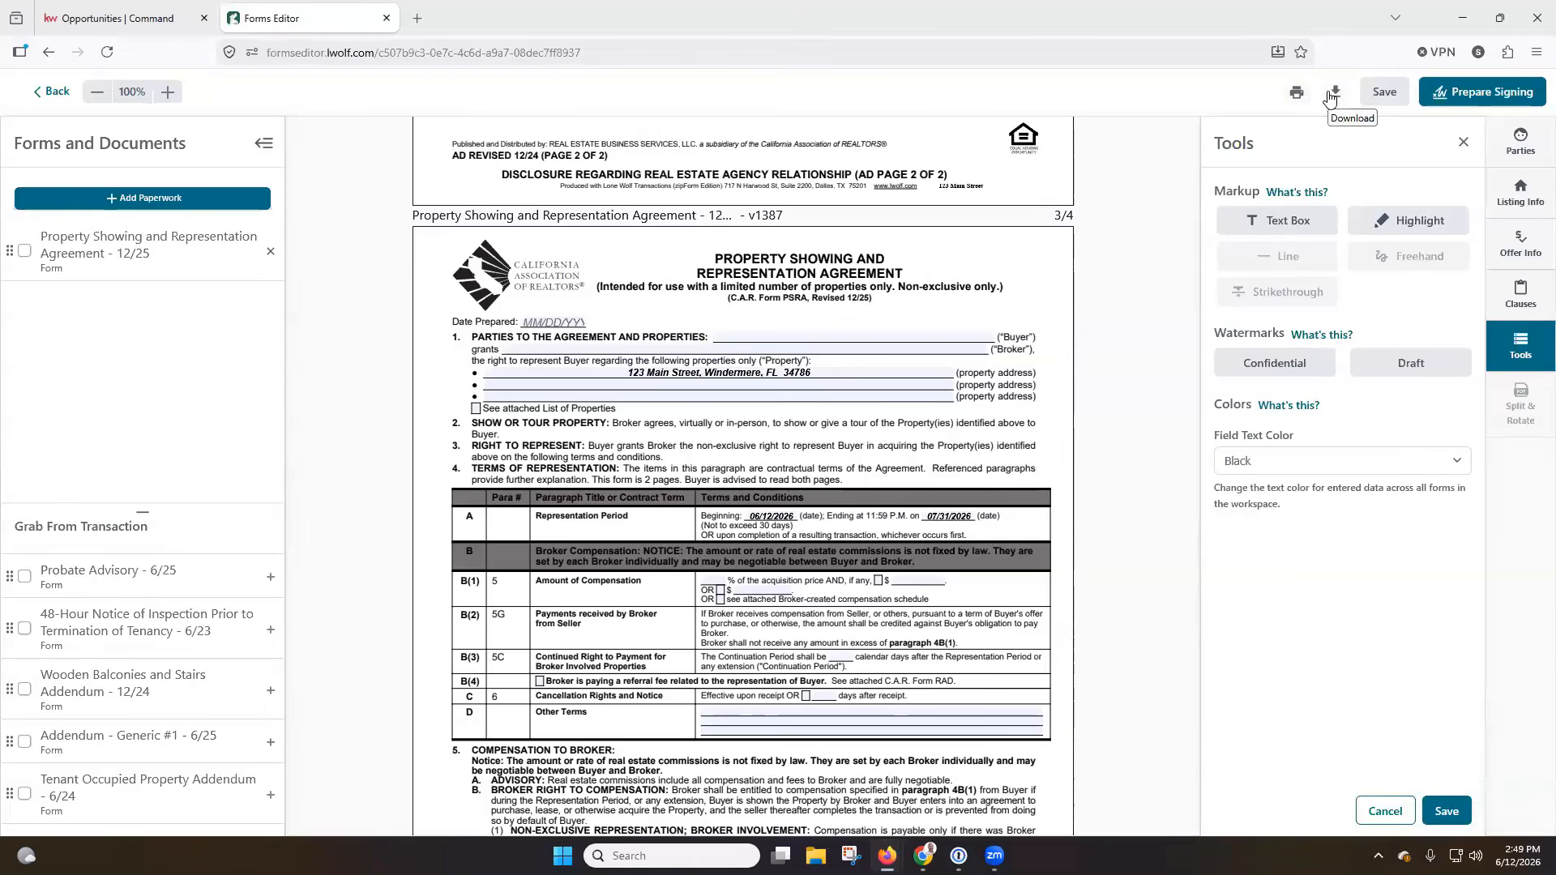
Create an Authentisign signing for the Property Showing and Representation Agreement - 12/25 with Listed as the return folder.
scroll(1069, 323, "up", 3)
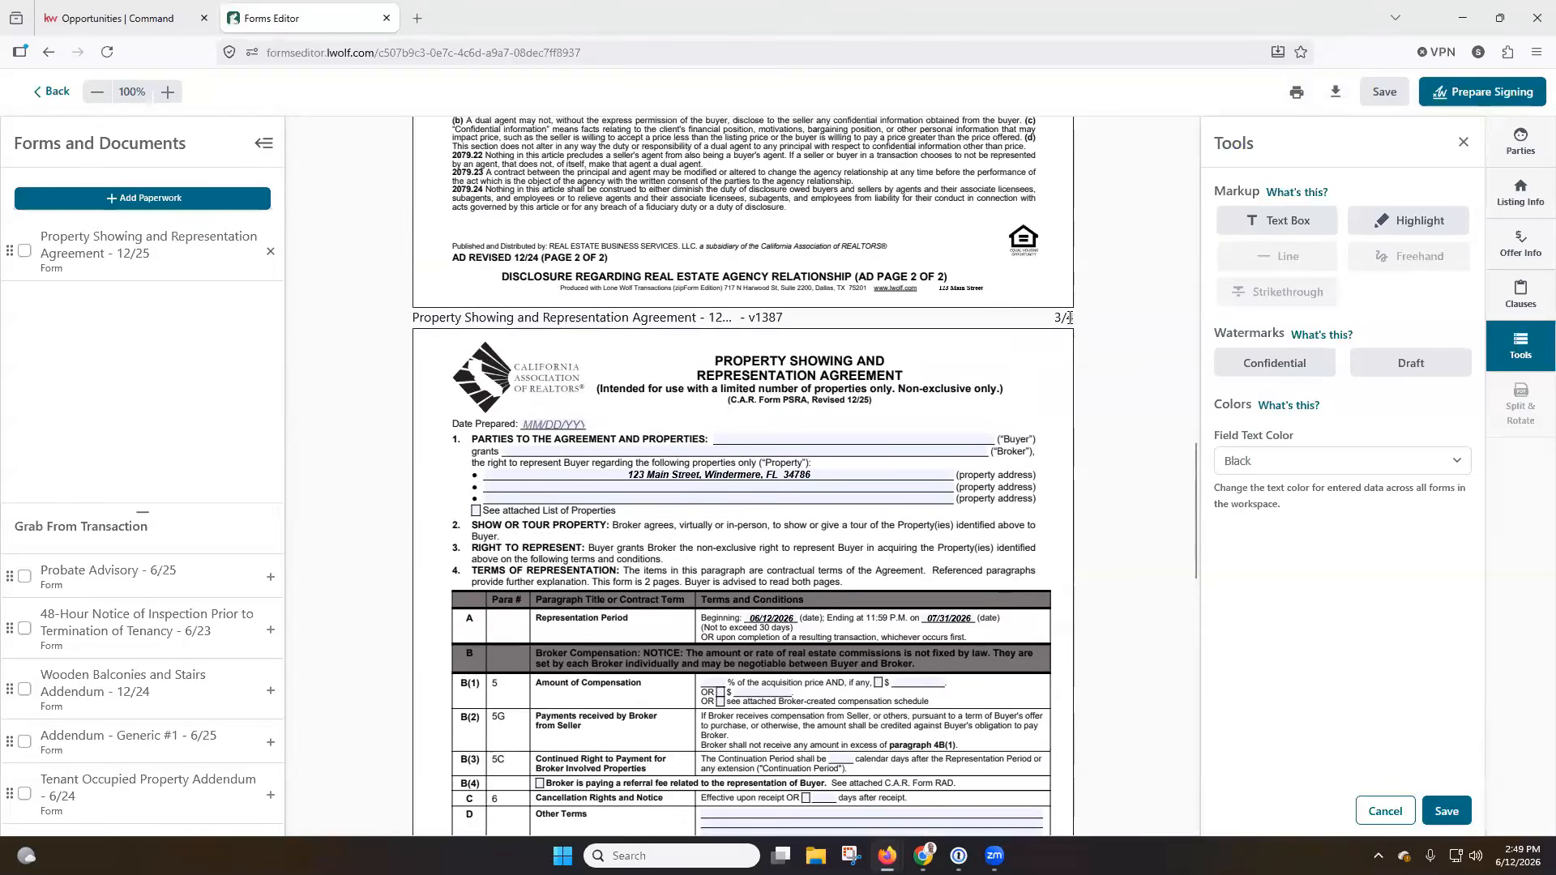
scroll(1070, 323, "up", 17)
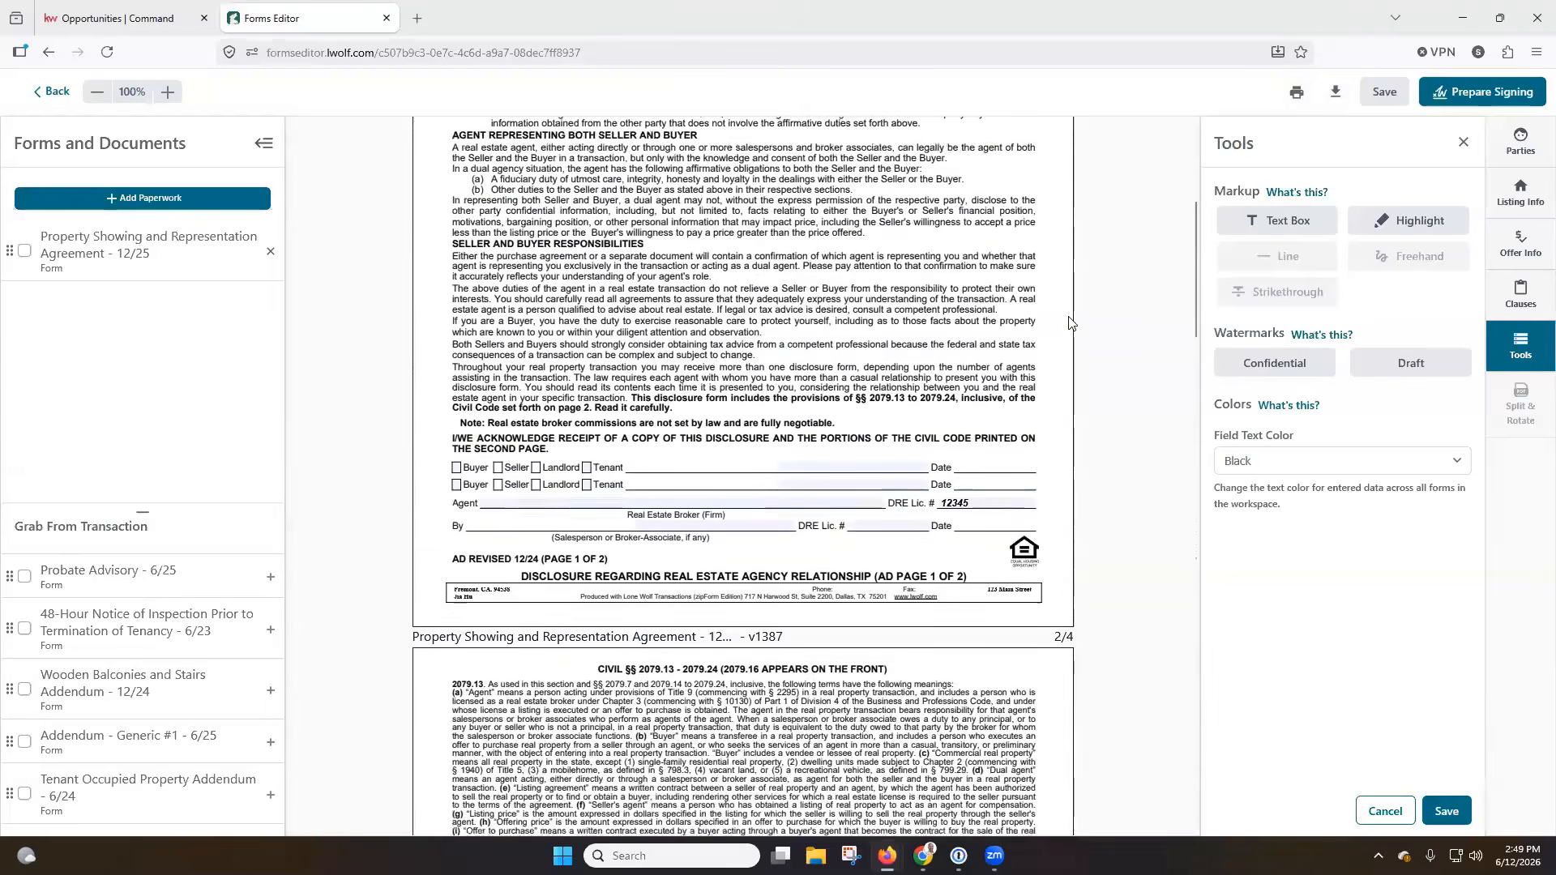
scroll(1070, 323, "up", 1)
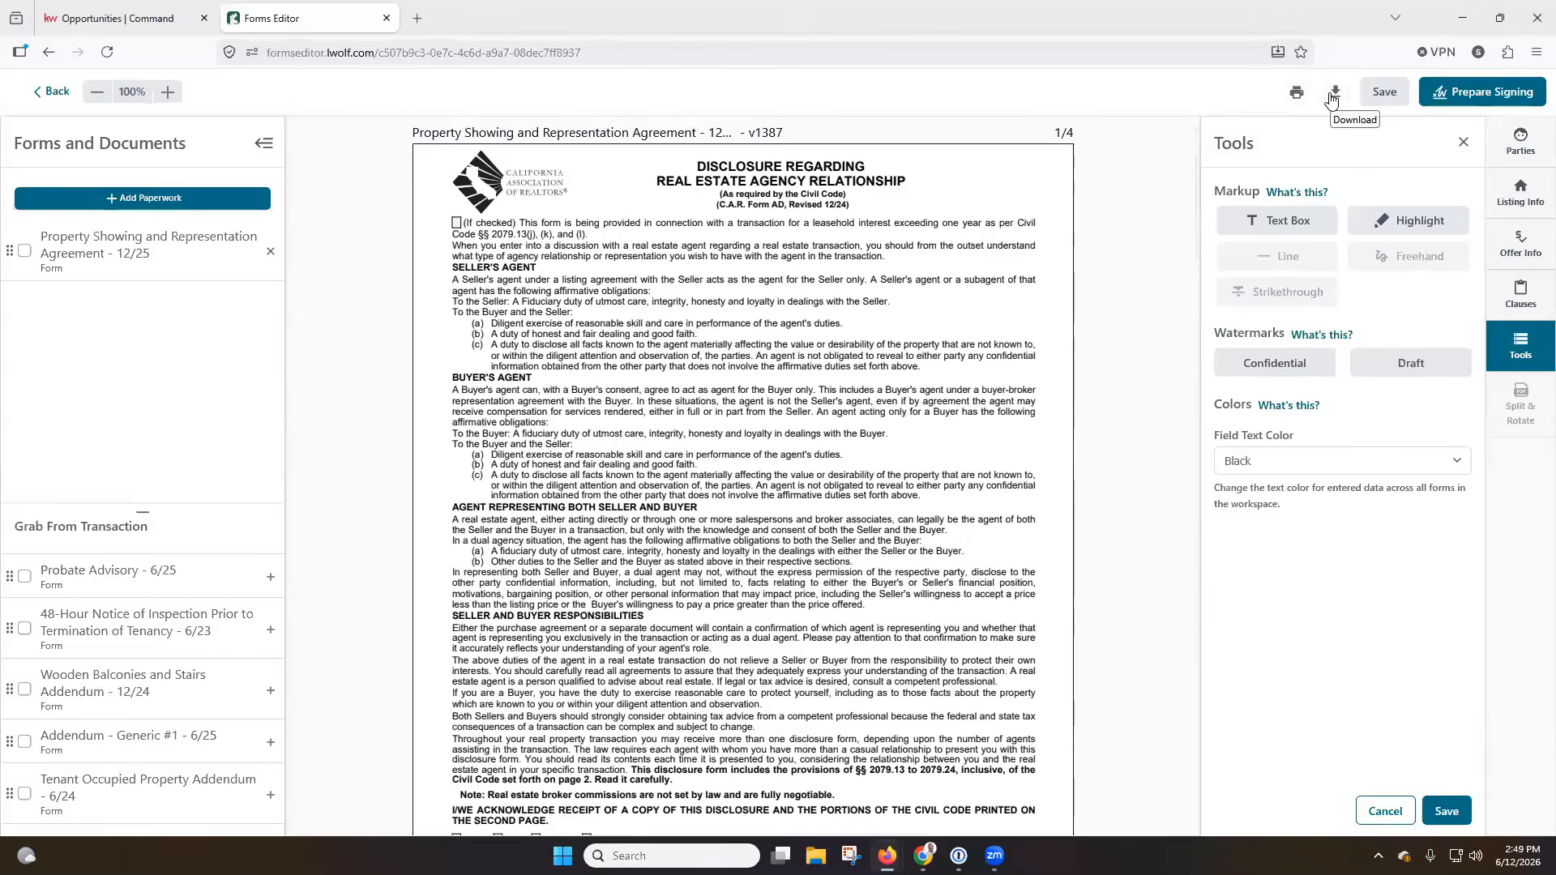
left_click(1472, 95)
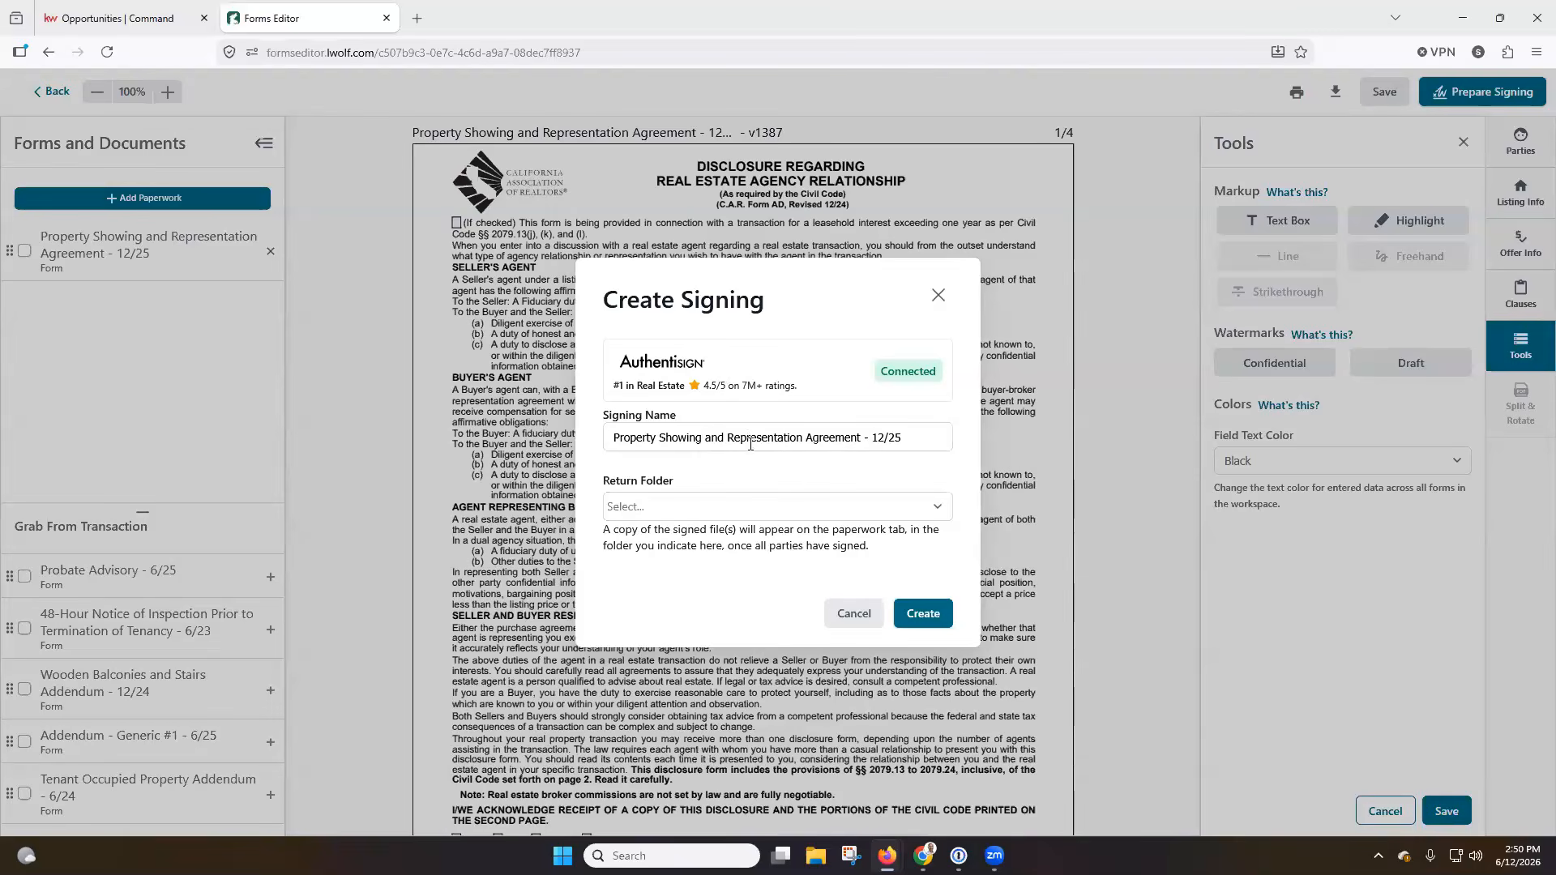
left_click(751, 514)
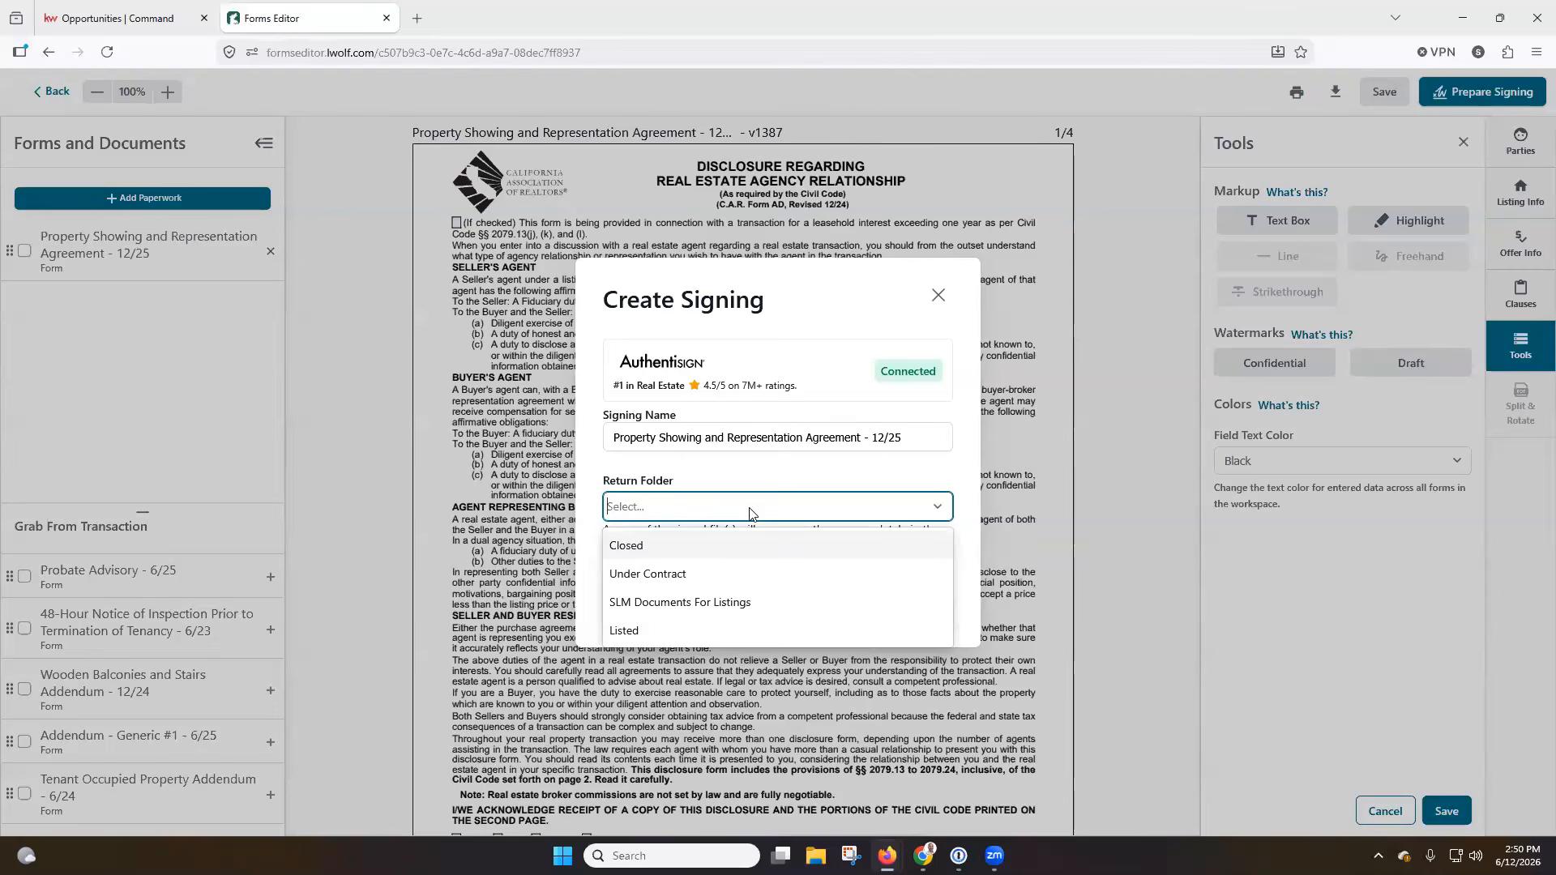
left_click(656, 631)
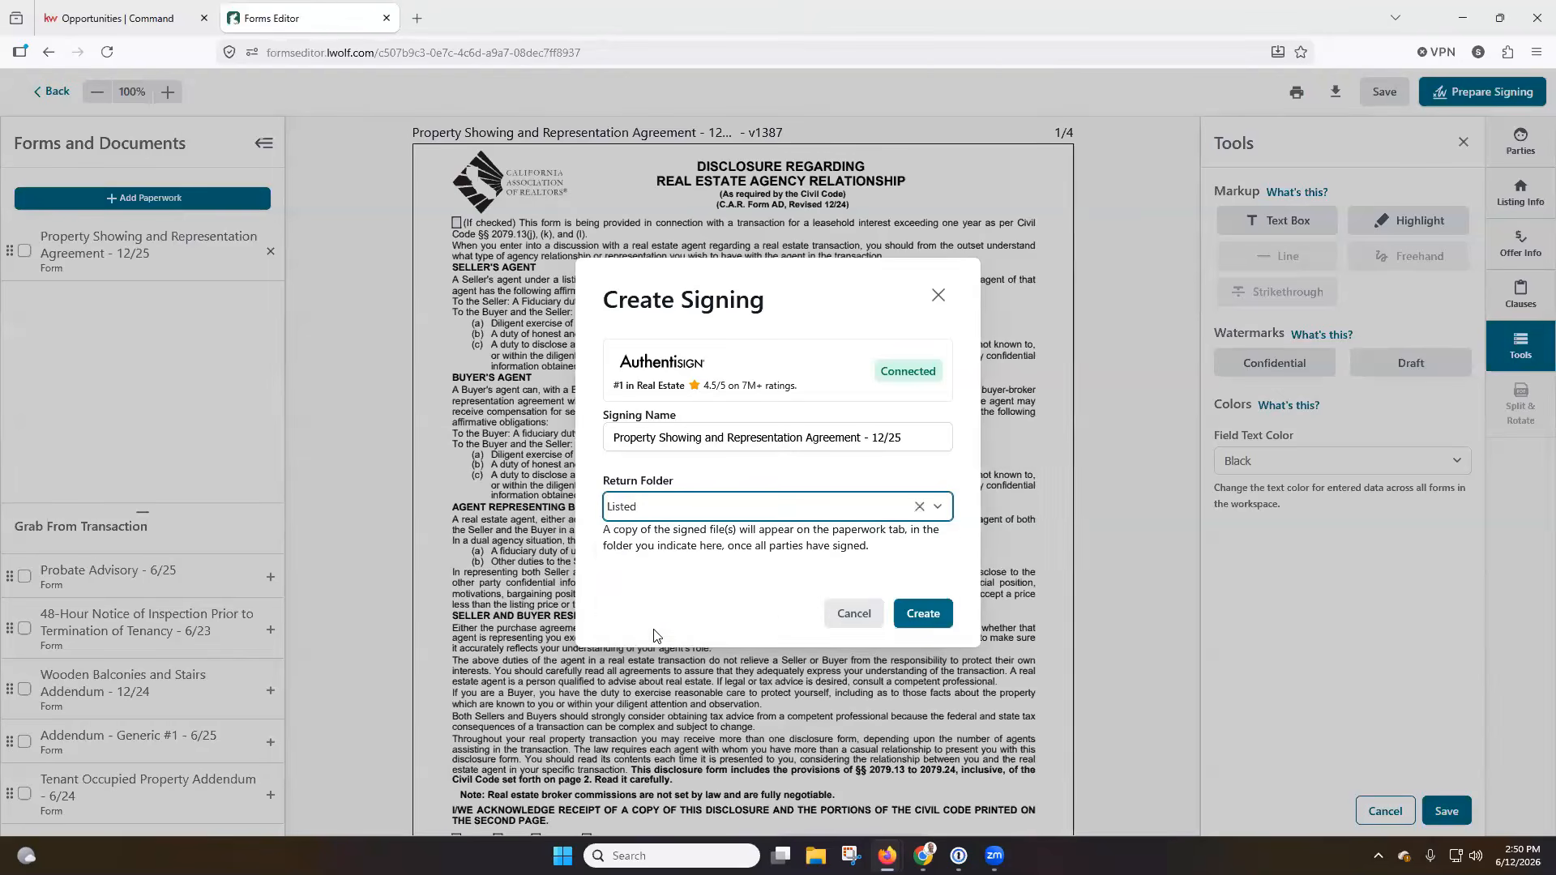
left_click(924, 615)
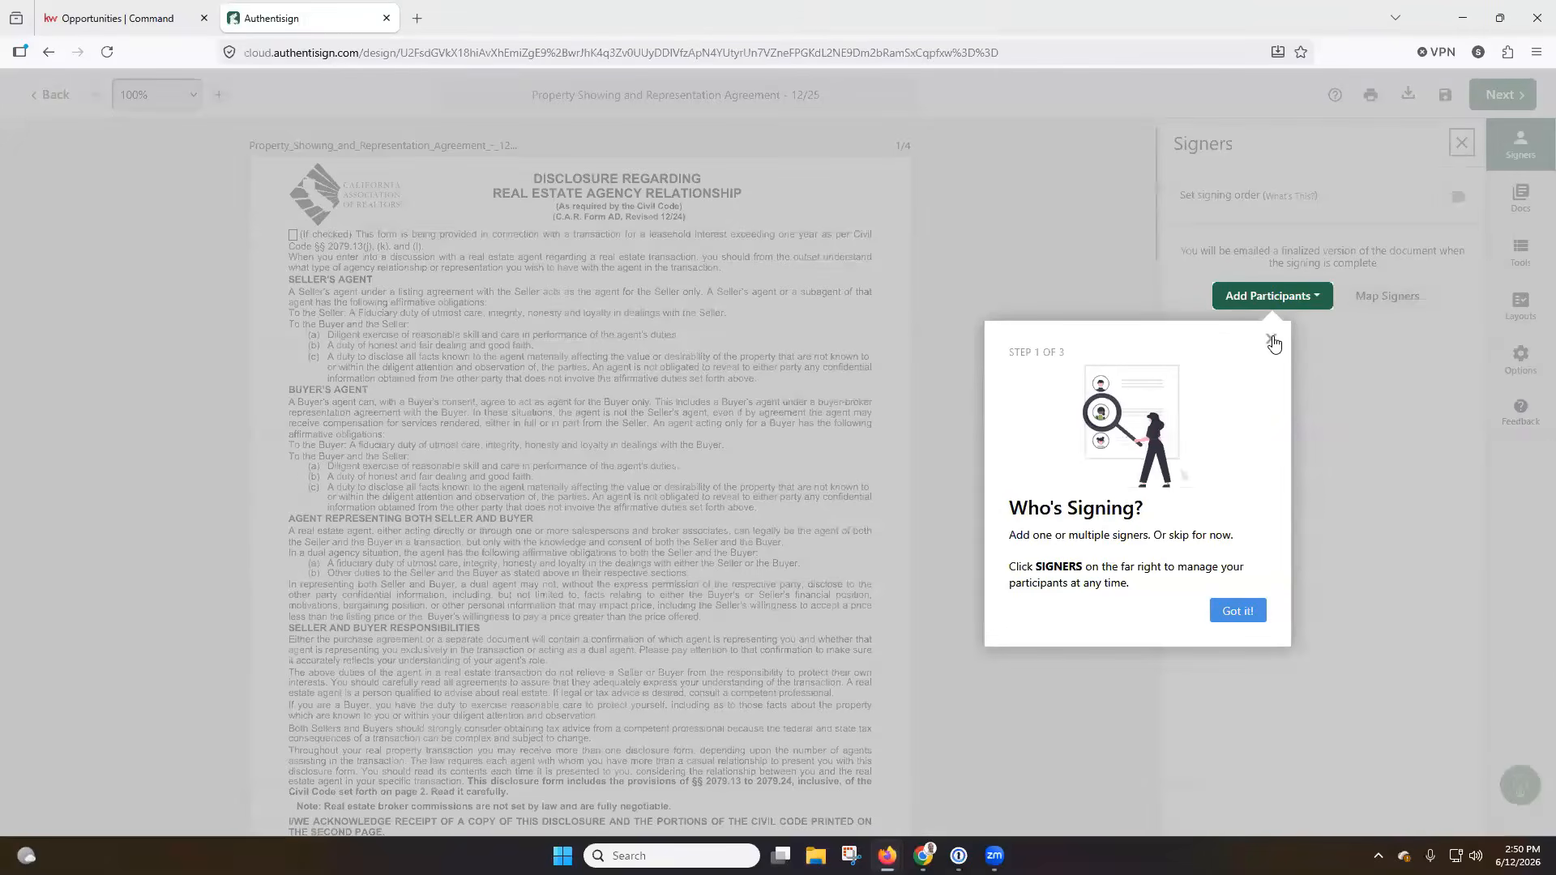
Look through the signing's documents, signing tools, layout choices and options, and the ways to add participants.
left_click(1271, 341)
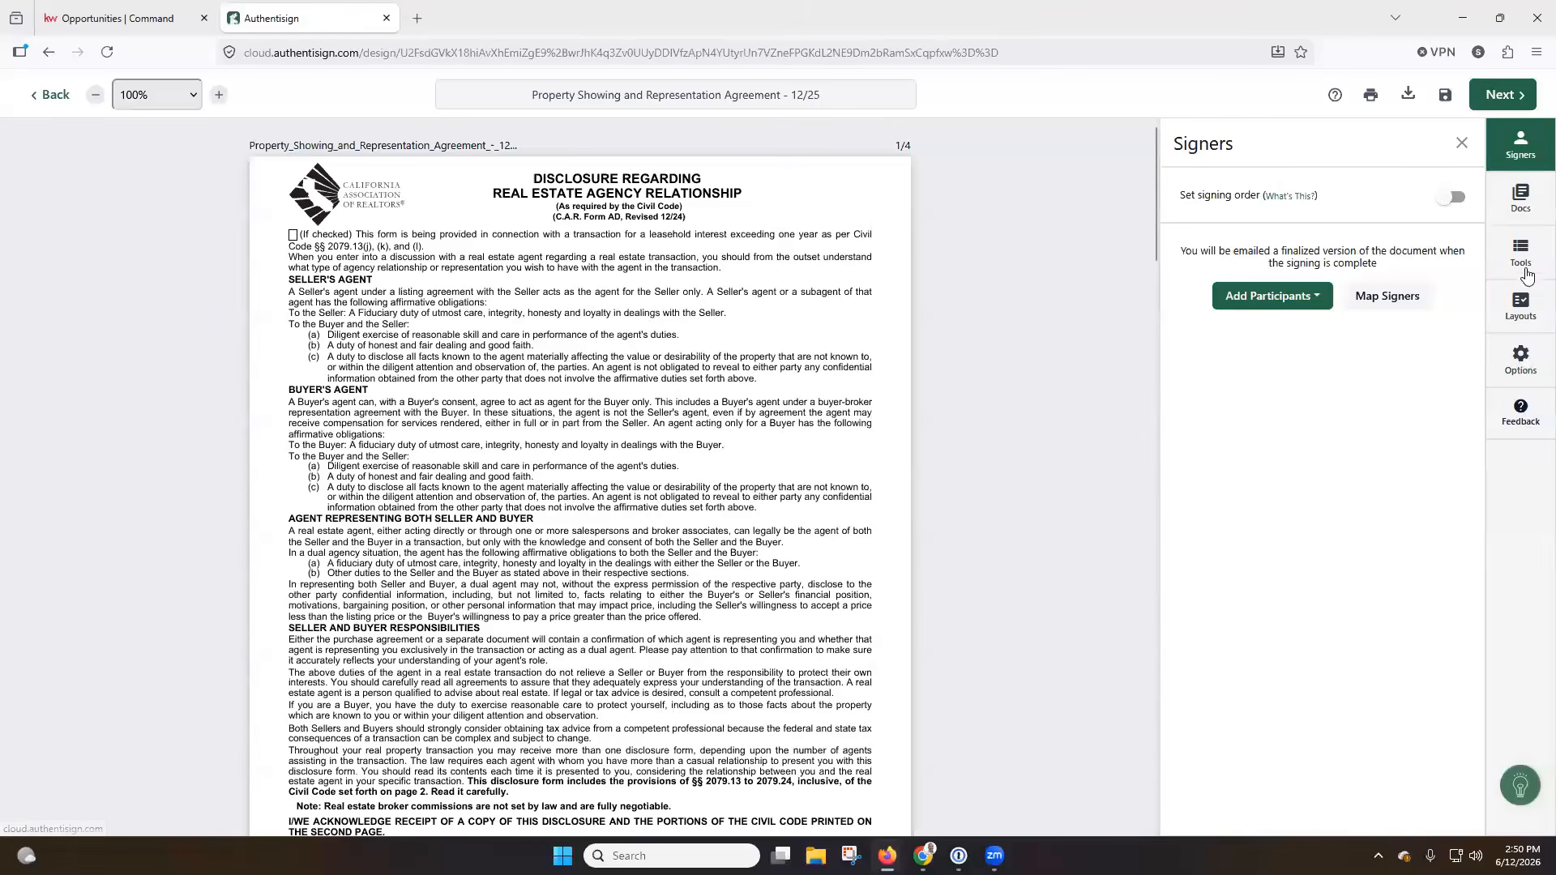
left_click(1521, 193)
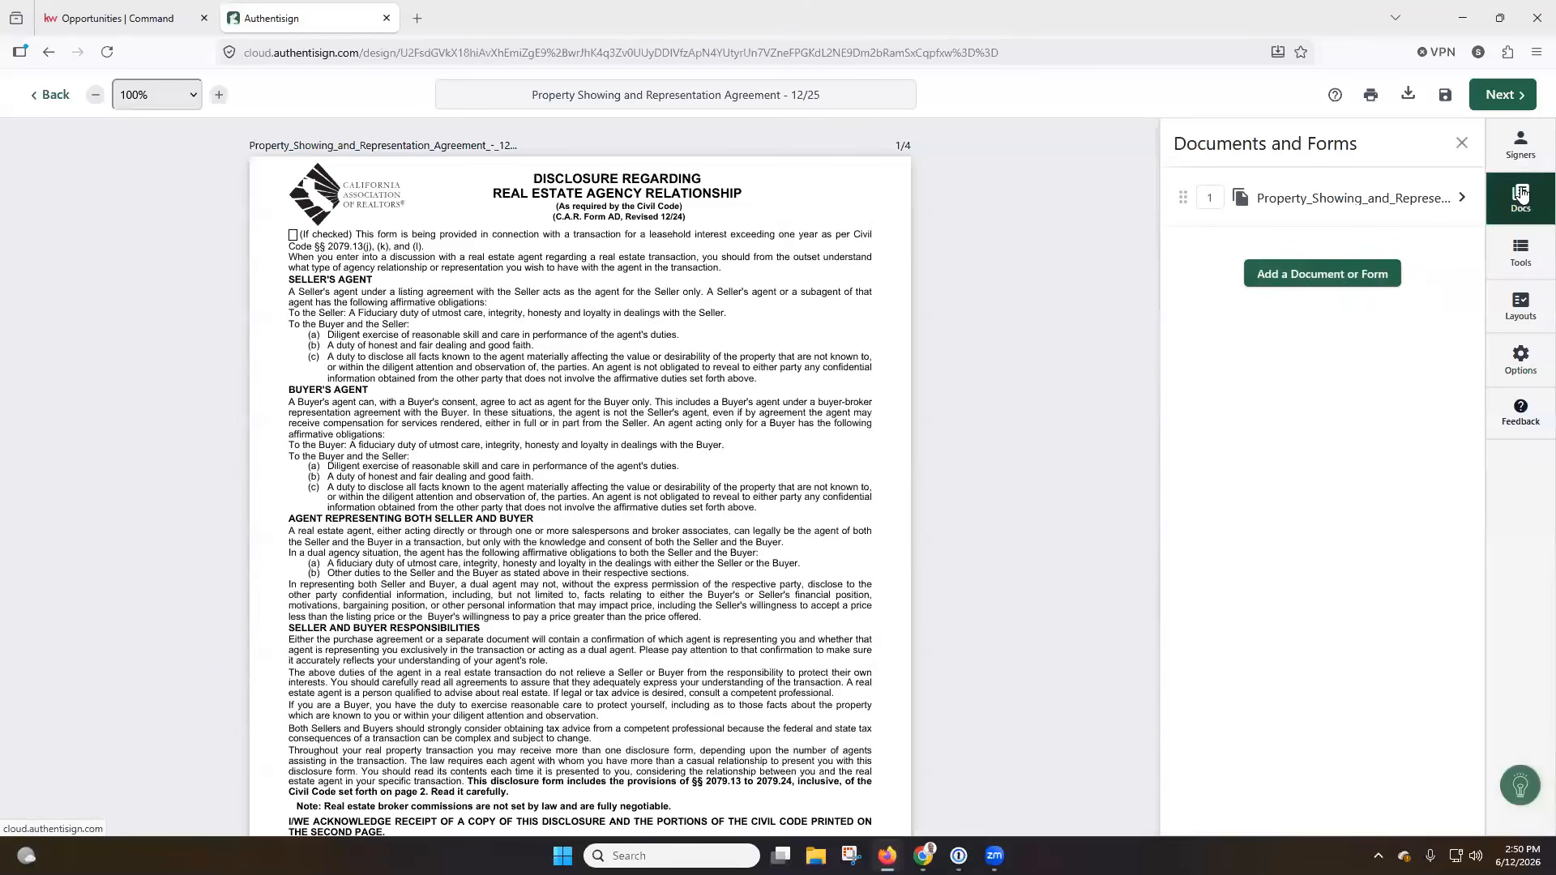
left_click(1521, 261)
left_click(1522, 311)
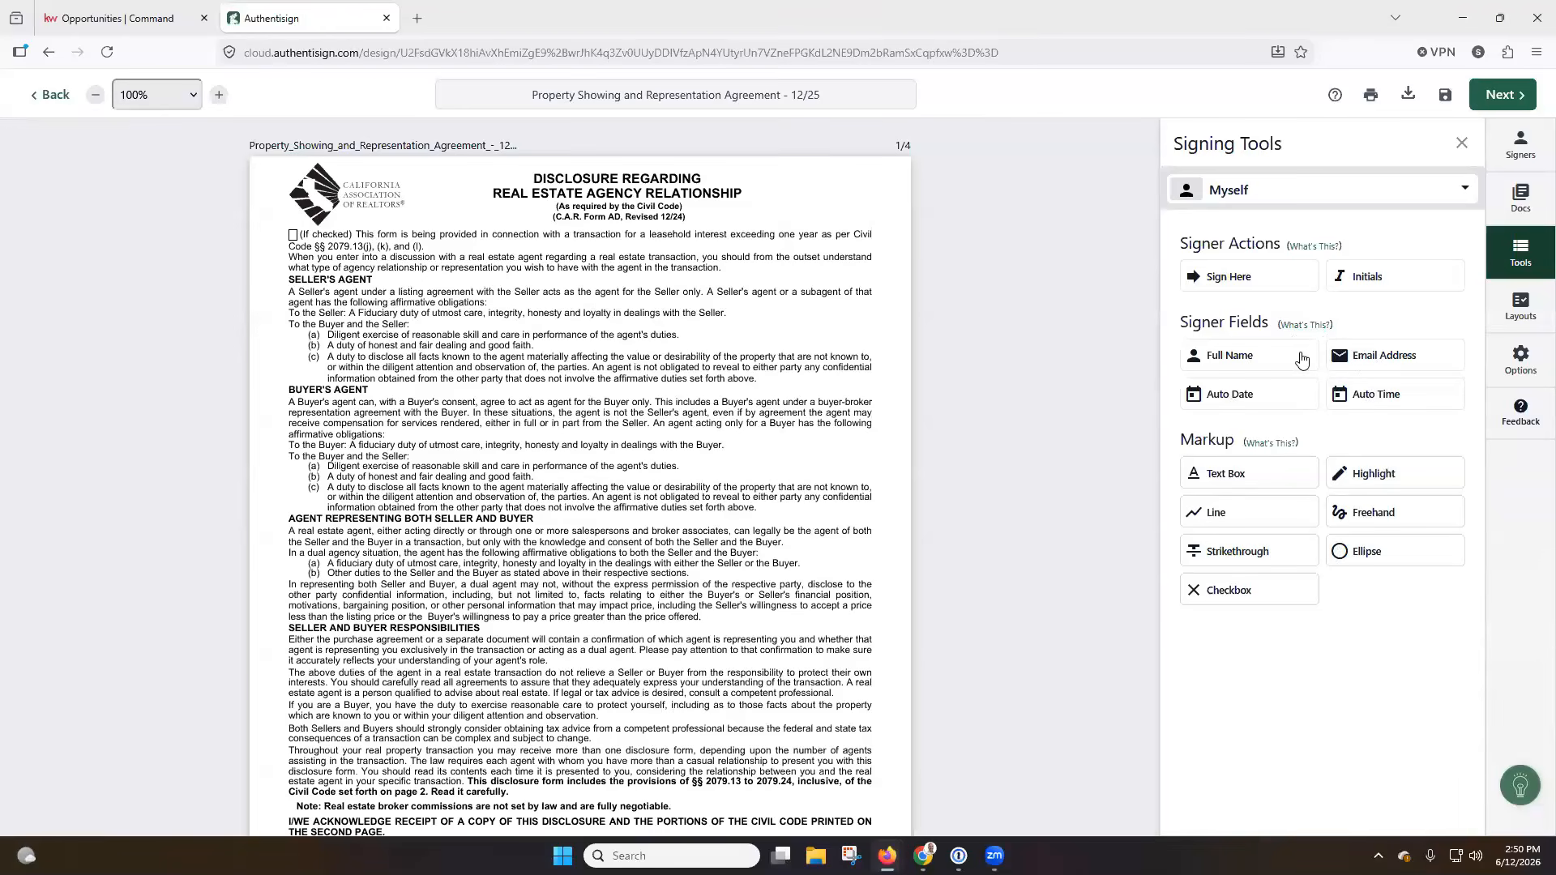
left_click(1519, 315)
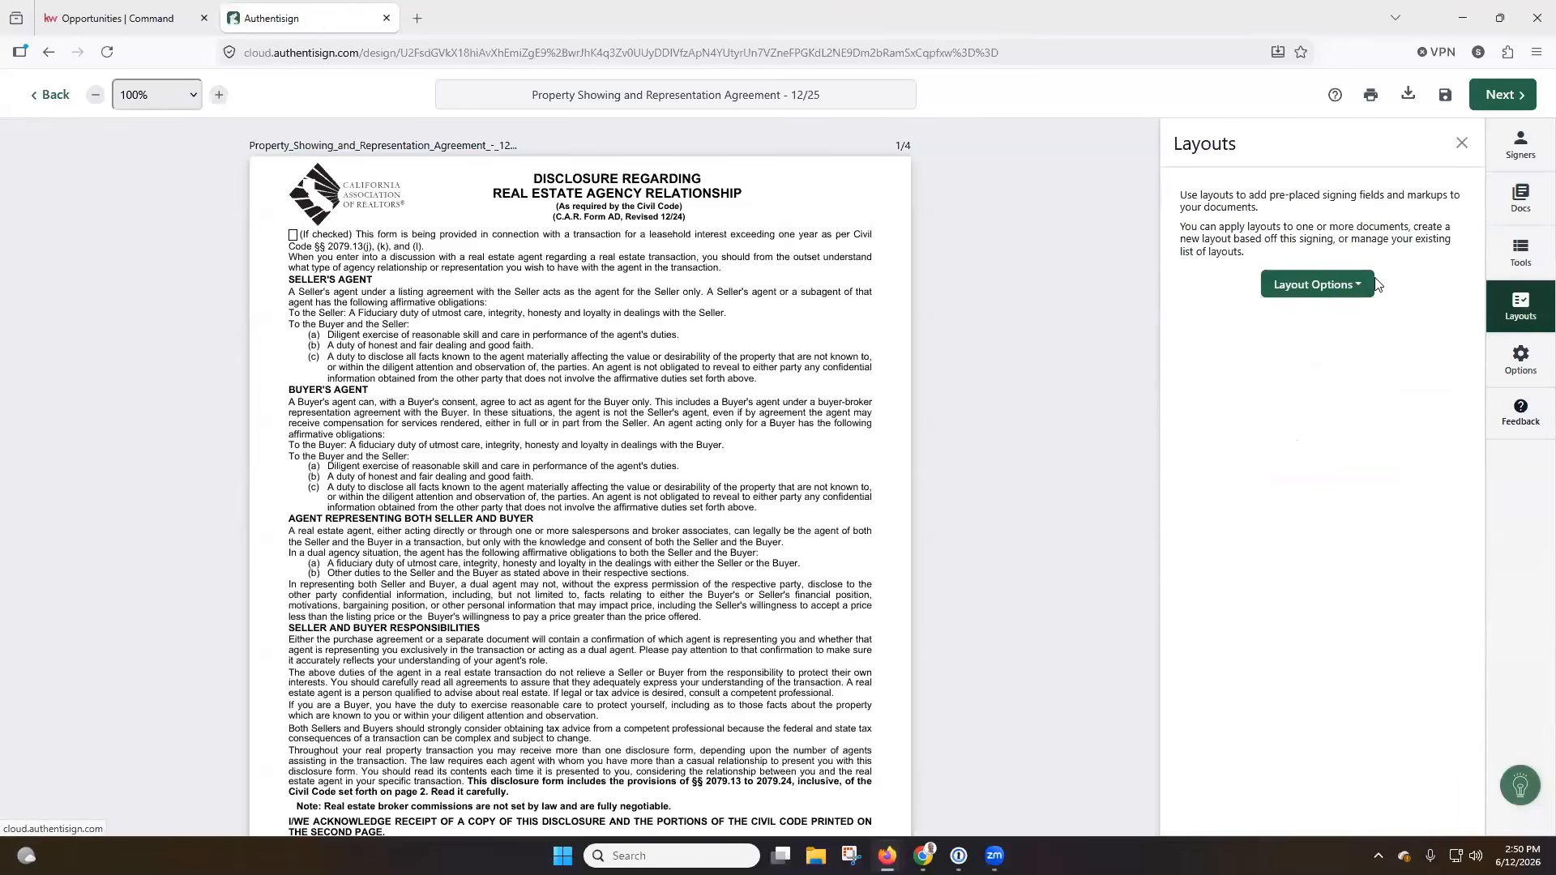
left_click(1355, 285)
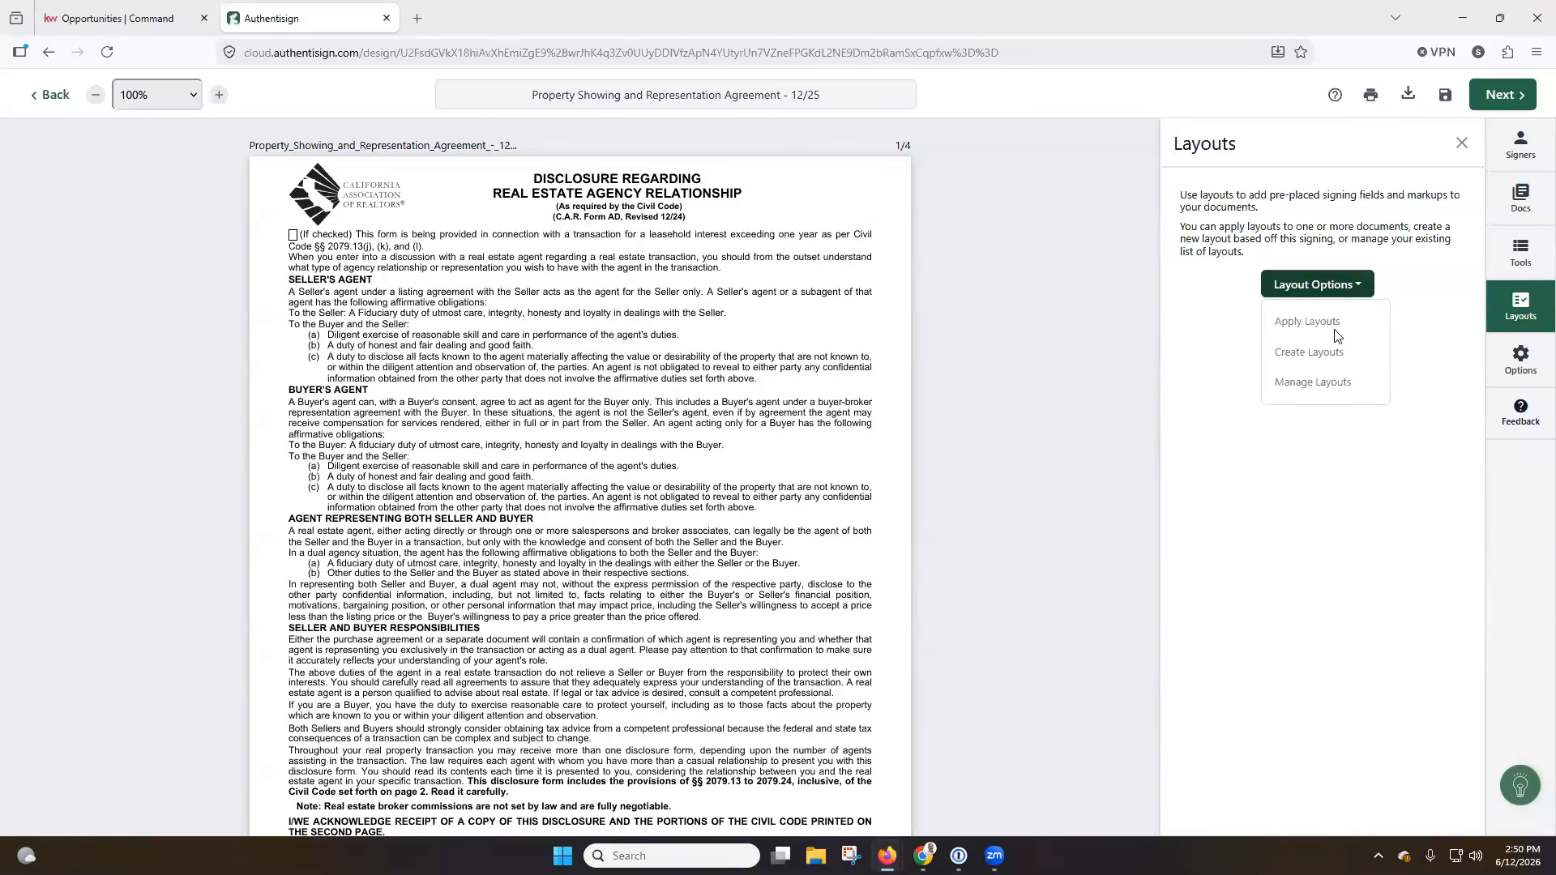
left_click(1432, 294)
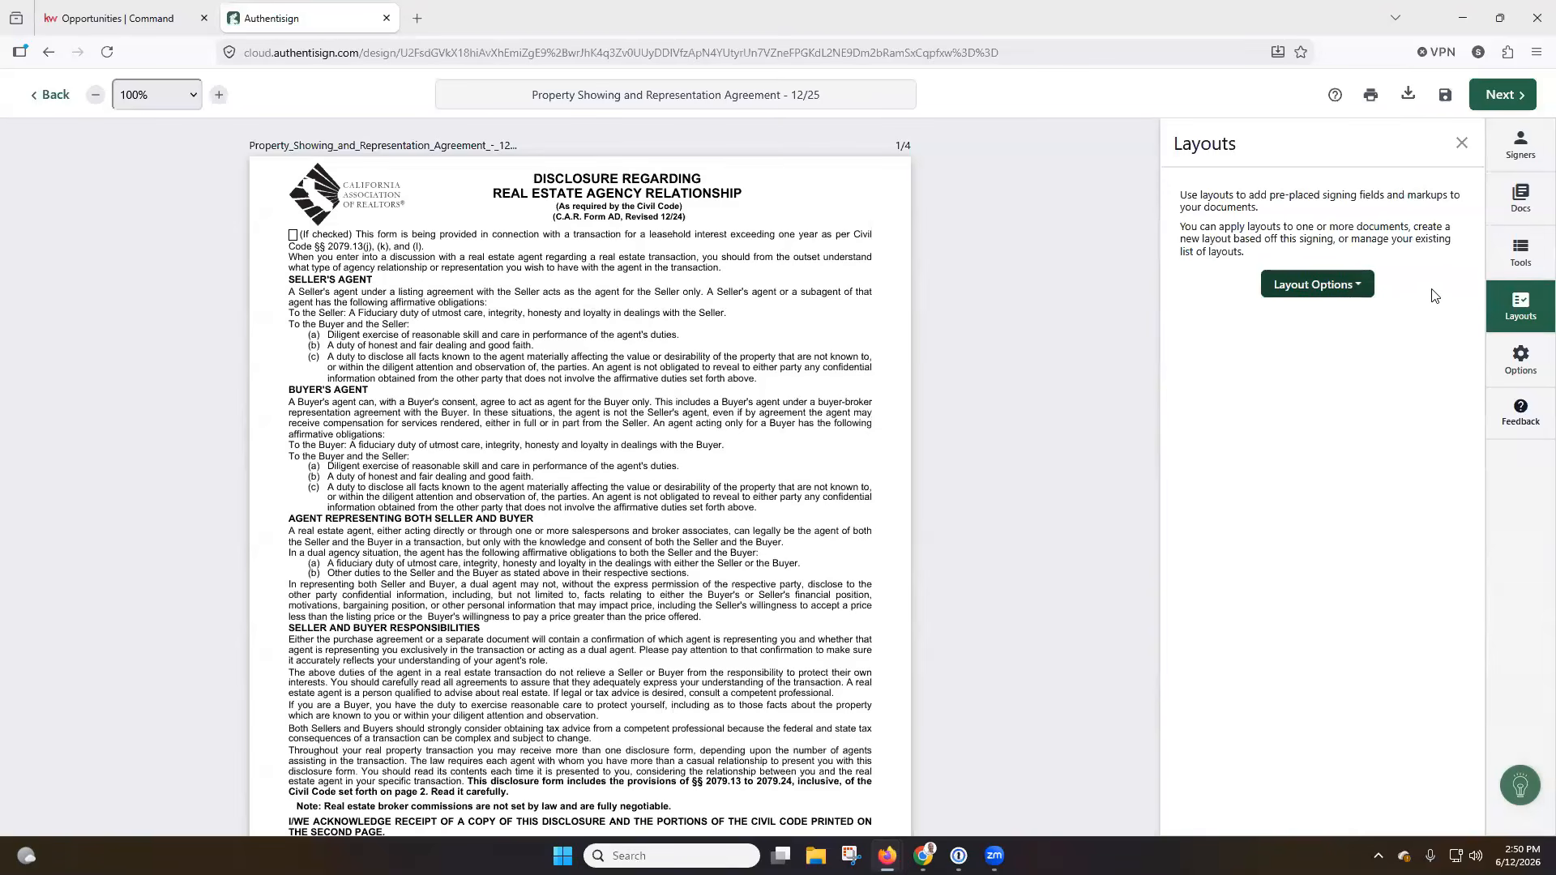
left_click(1522, 369)
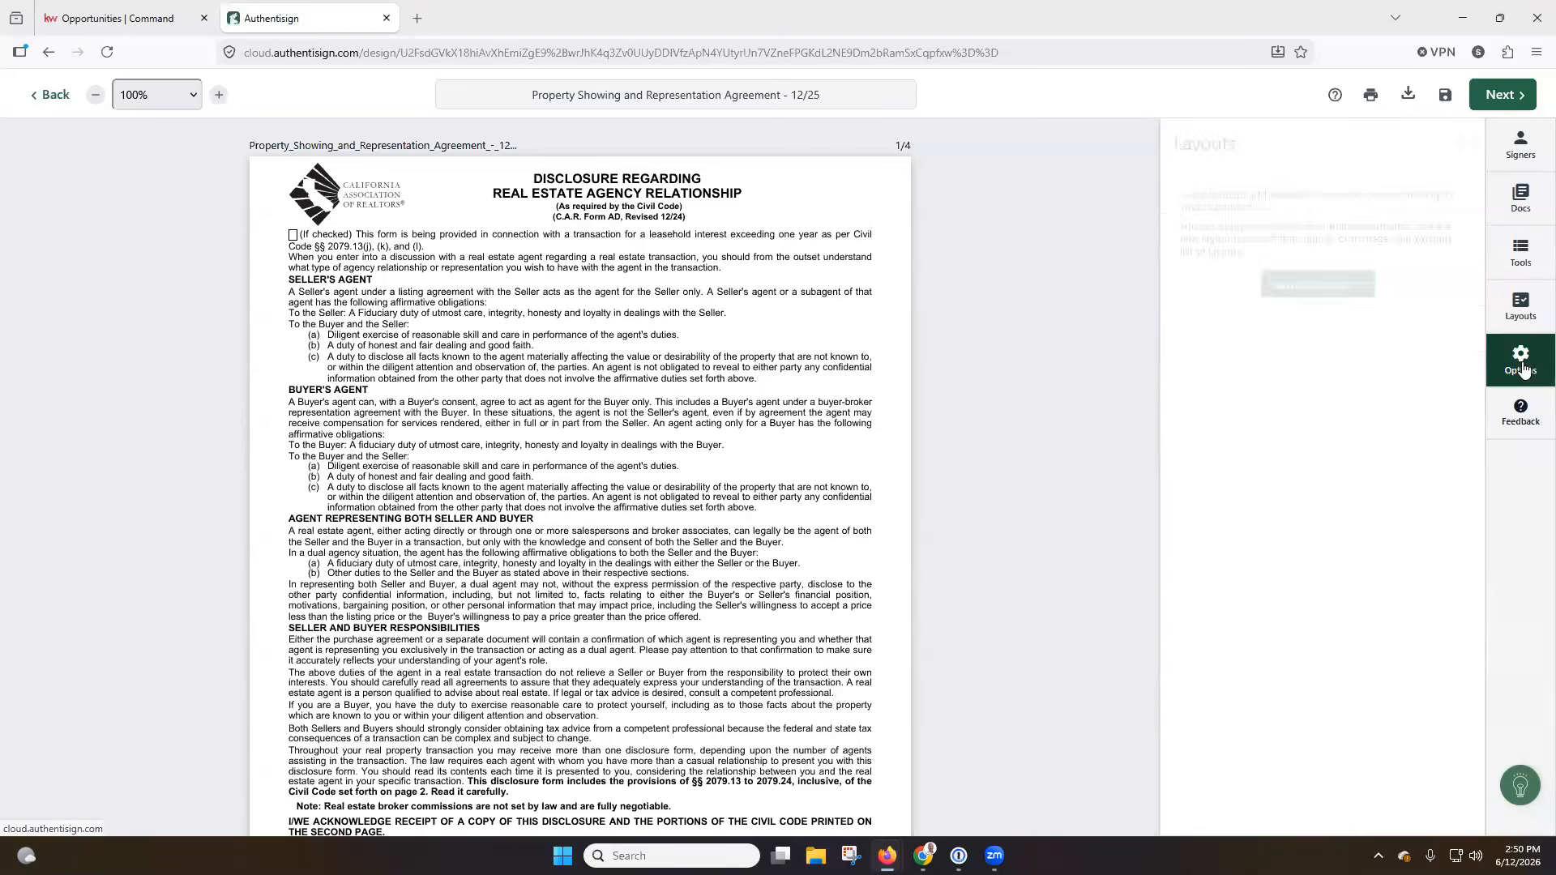
left_click(1513, 144)
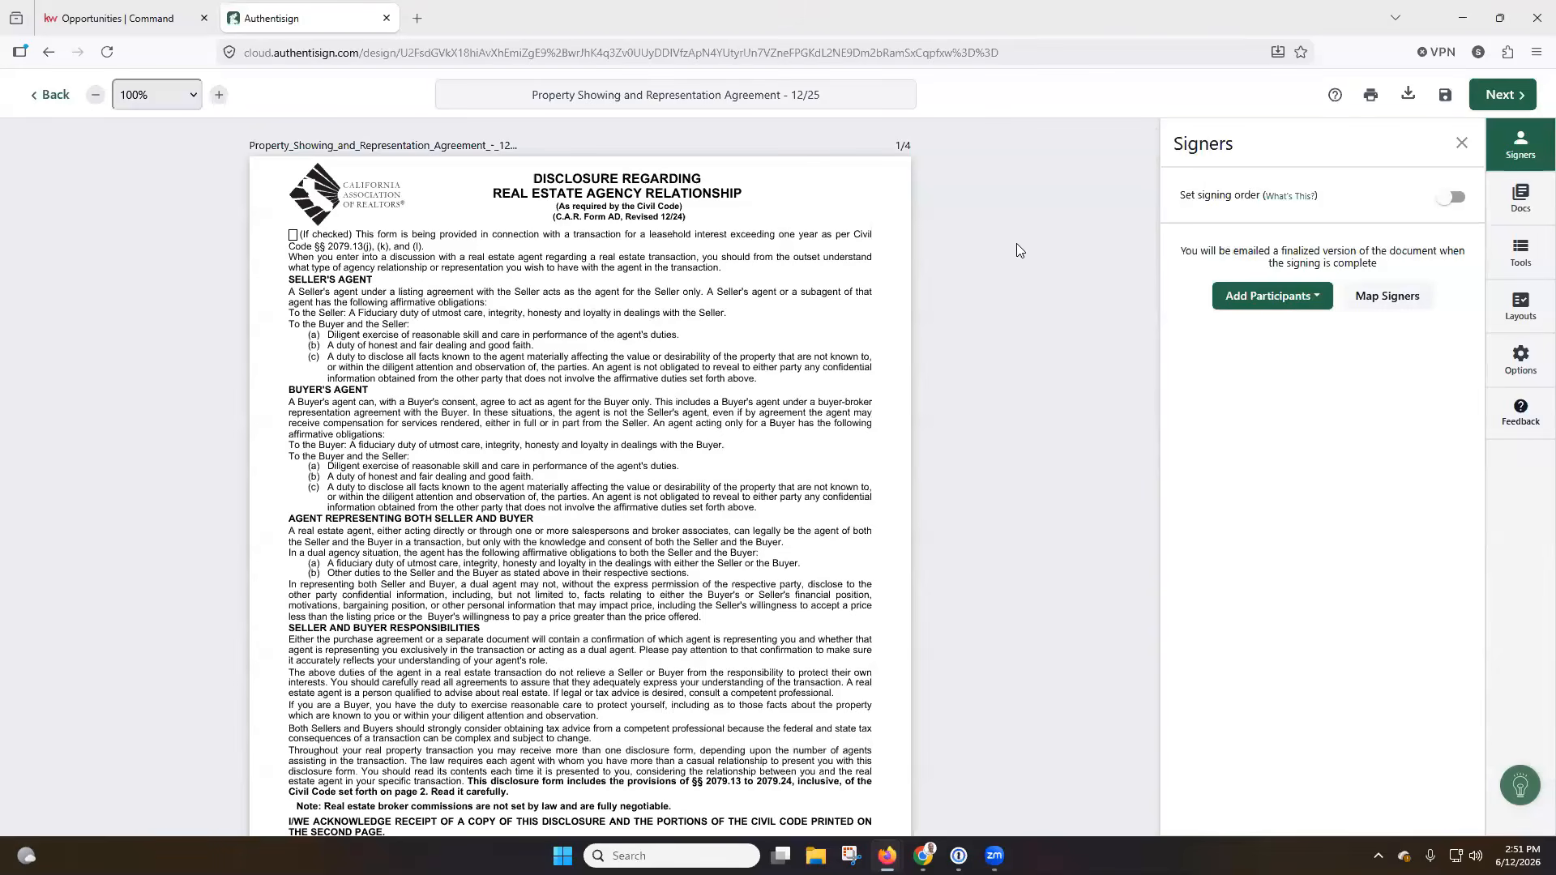
left_click(1316, 303)
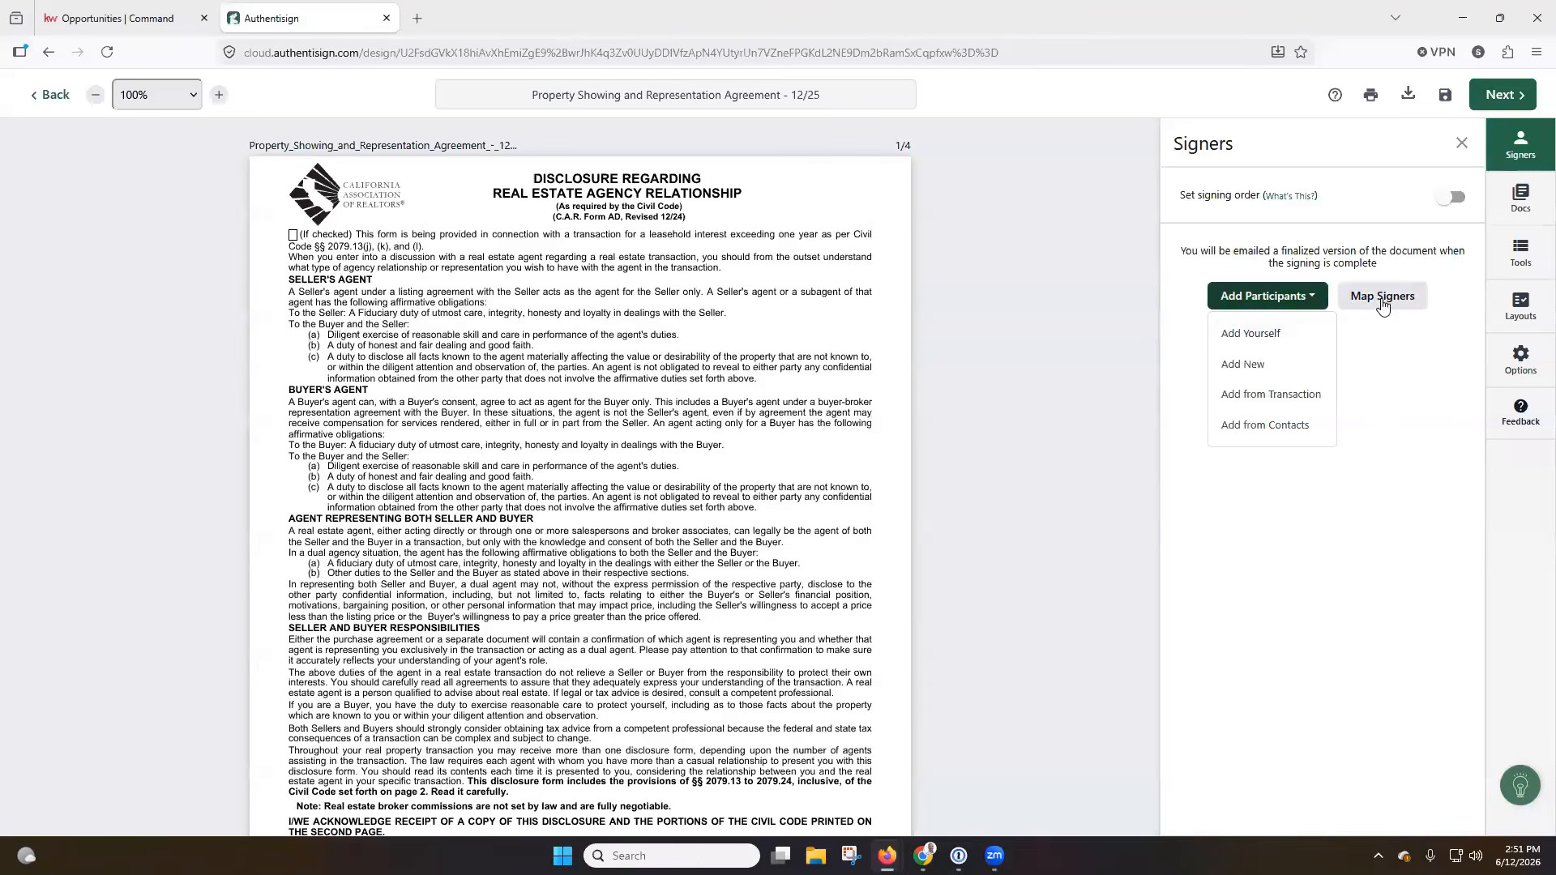
Add yourself to the signing as a Remote Signer and assign the signature blocks with every signer role set to Ignore.
left_click(1270, 332)
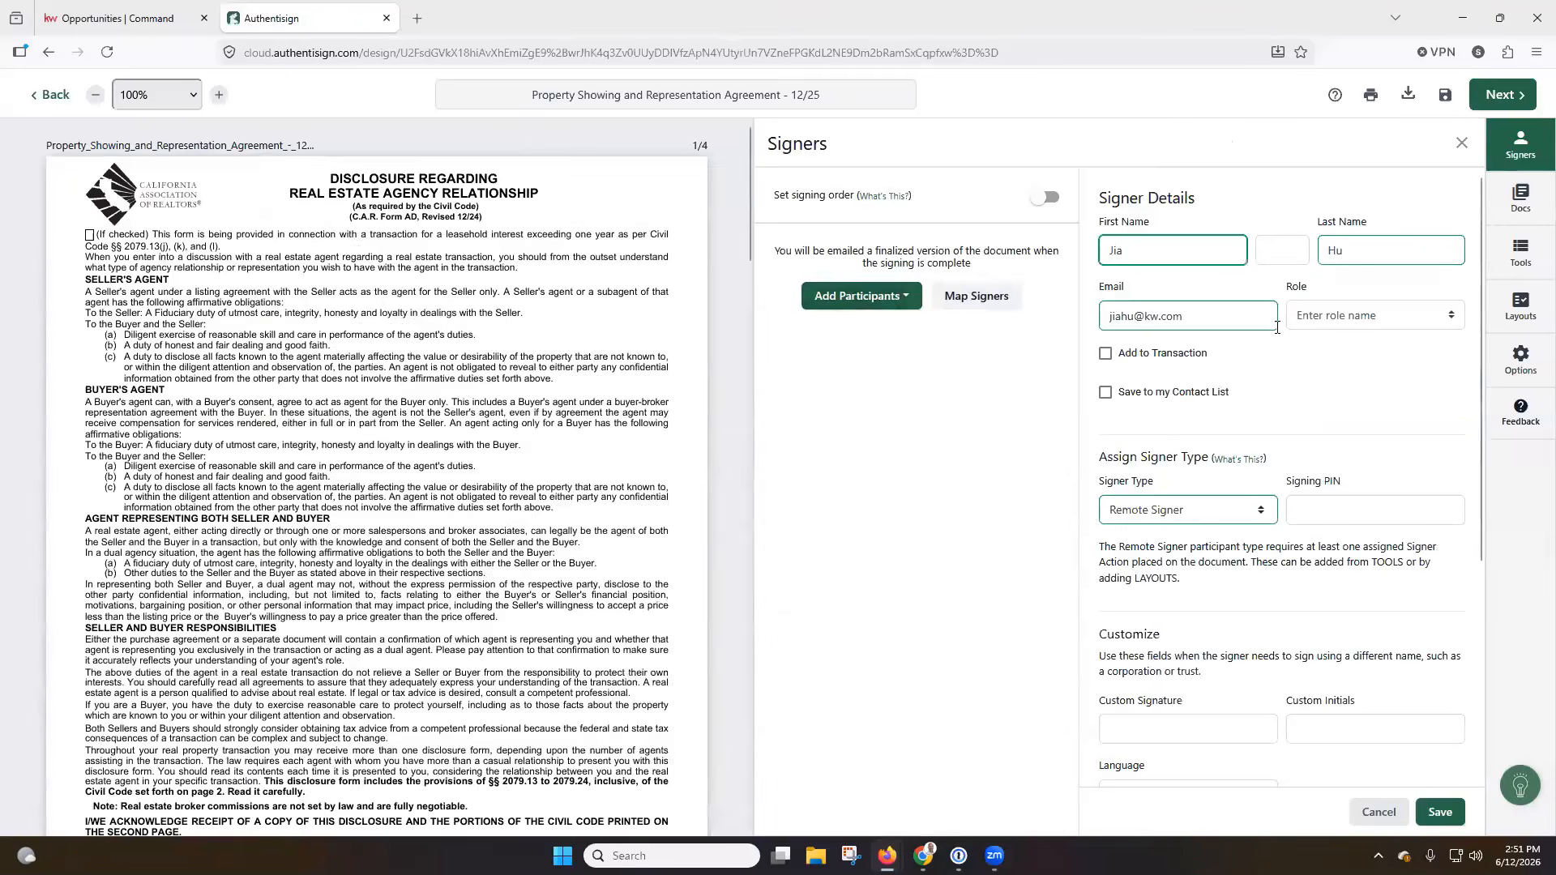
left_click(1440, 812)
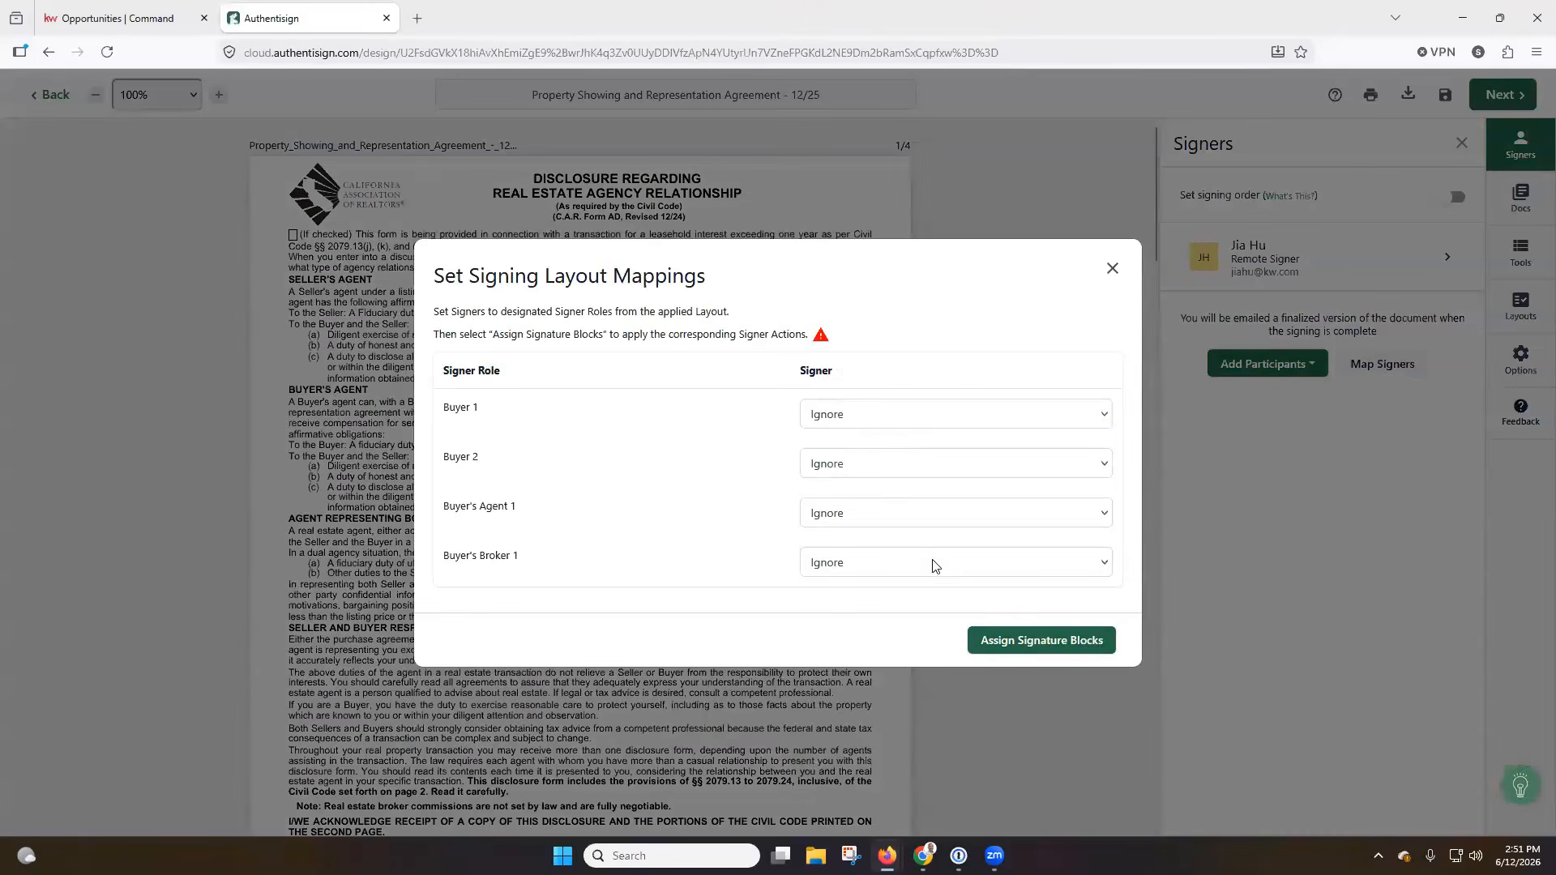
left_click(1014, 640)
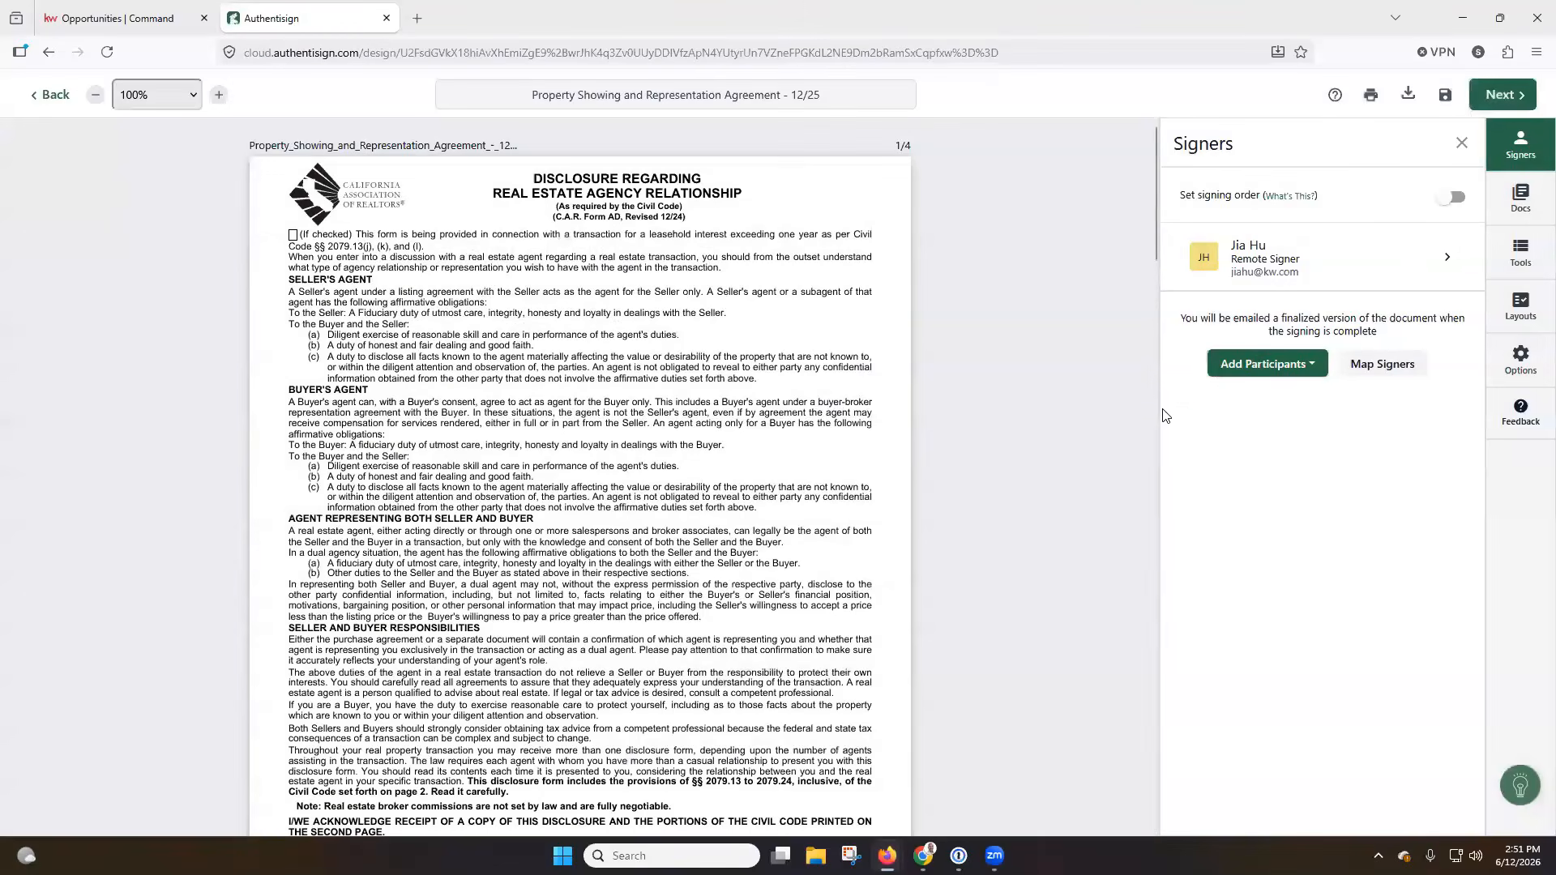
Enable the signing order and check the signer choices in the layout mappings without assigning any roles.
left_click(1451, 197)
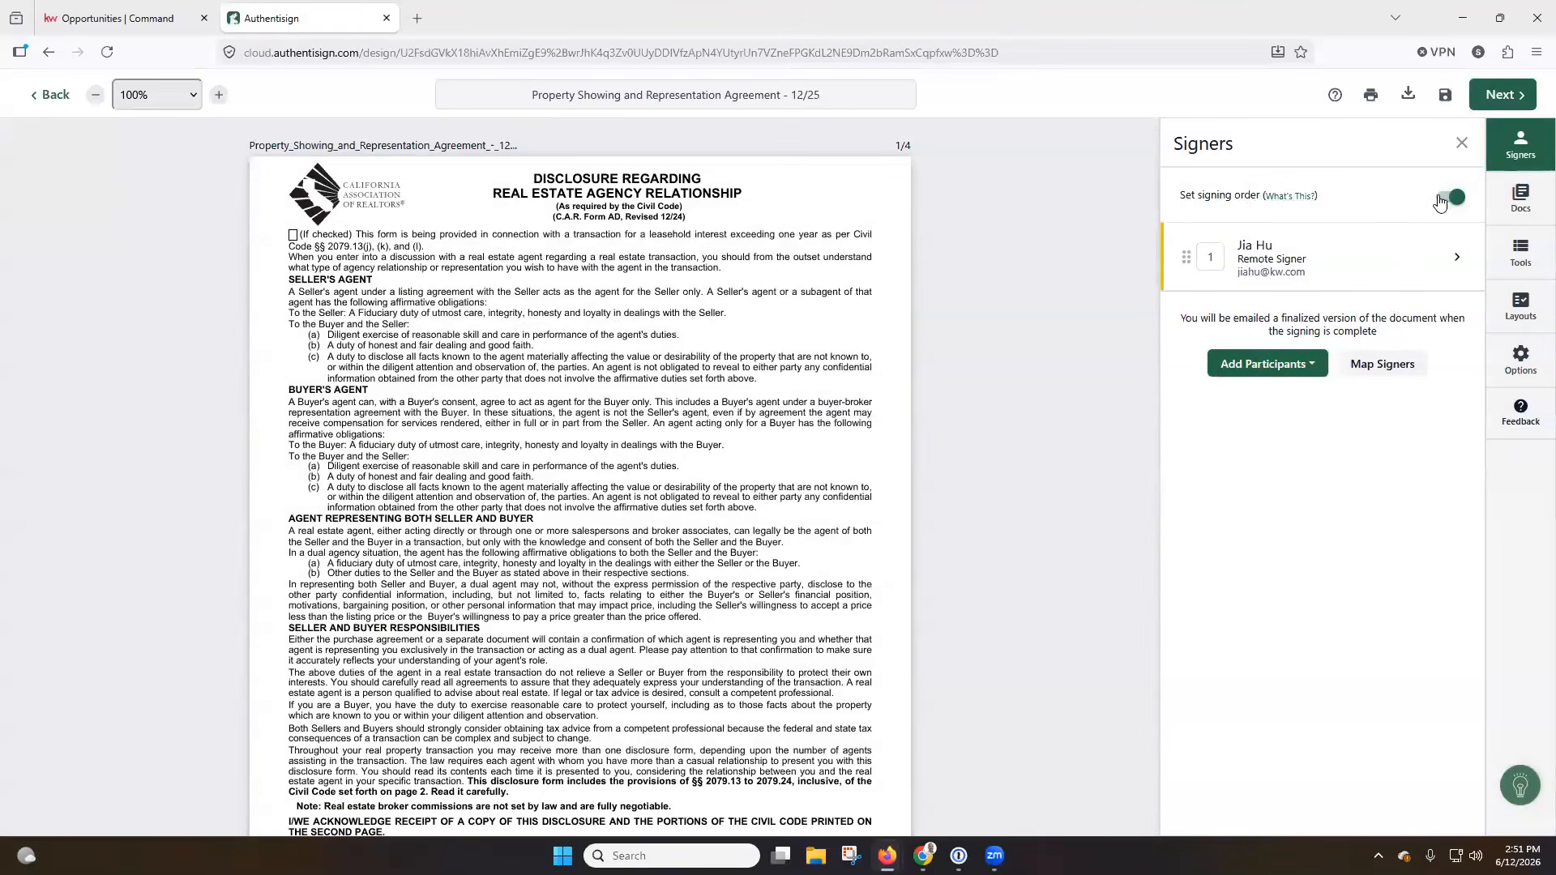
left_click(1362, 371)
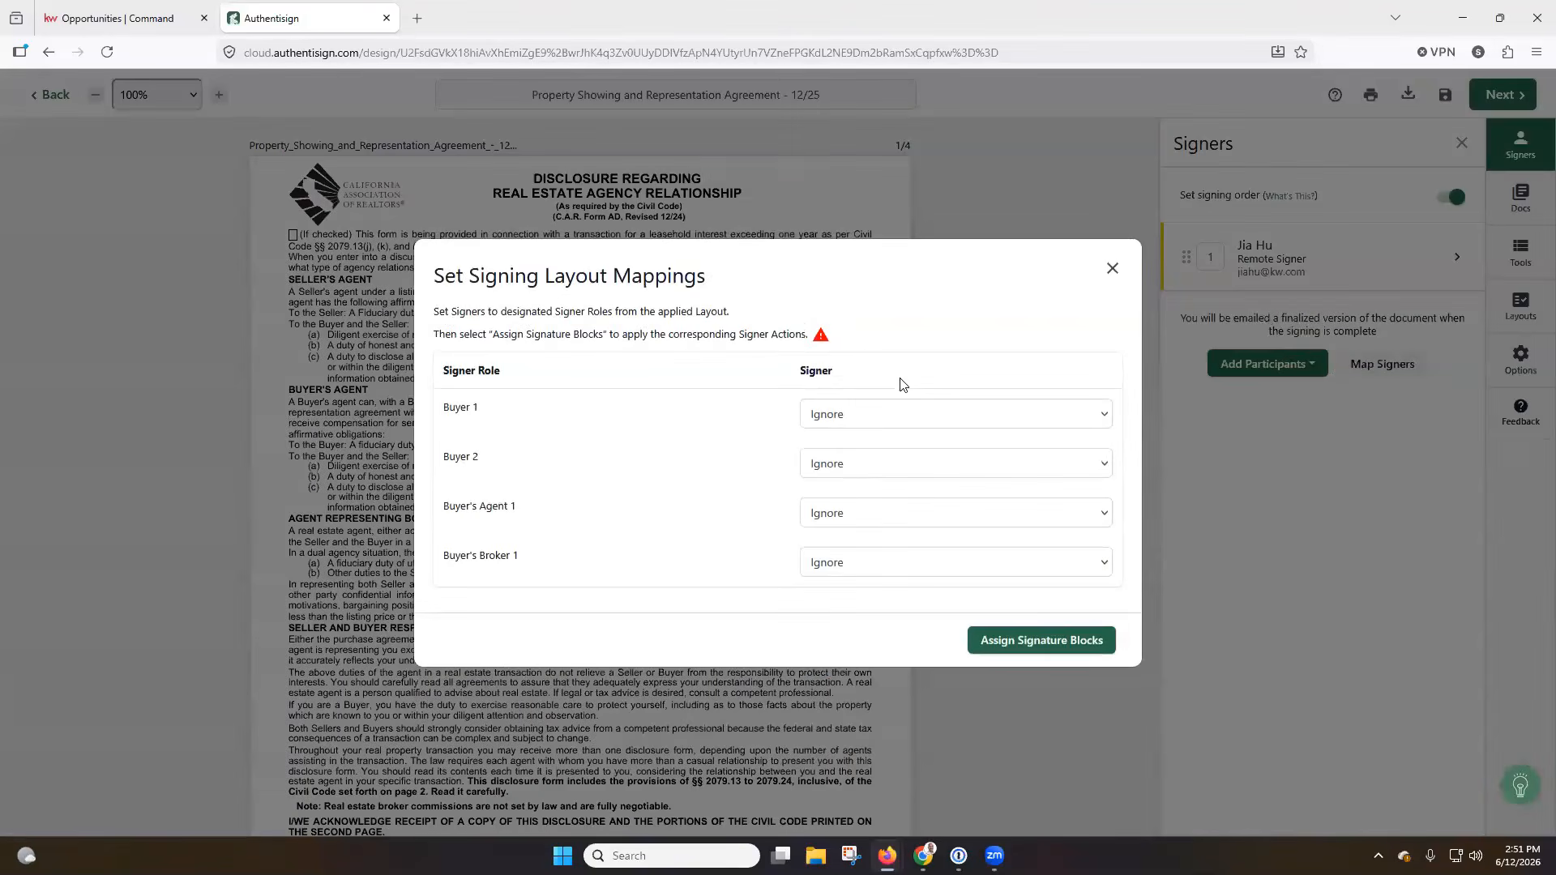
left_click(889, 426)
left_click(883, 445)
left_click(886, 523)
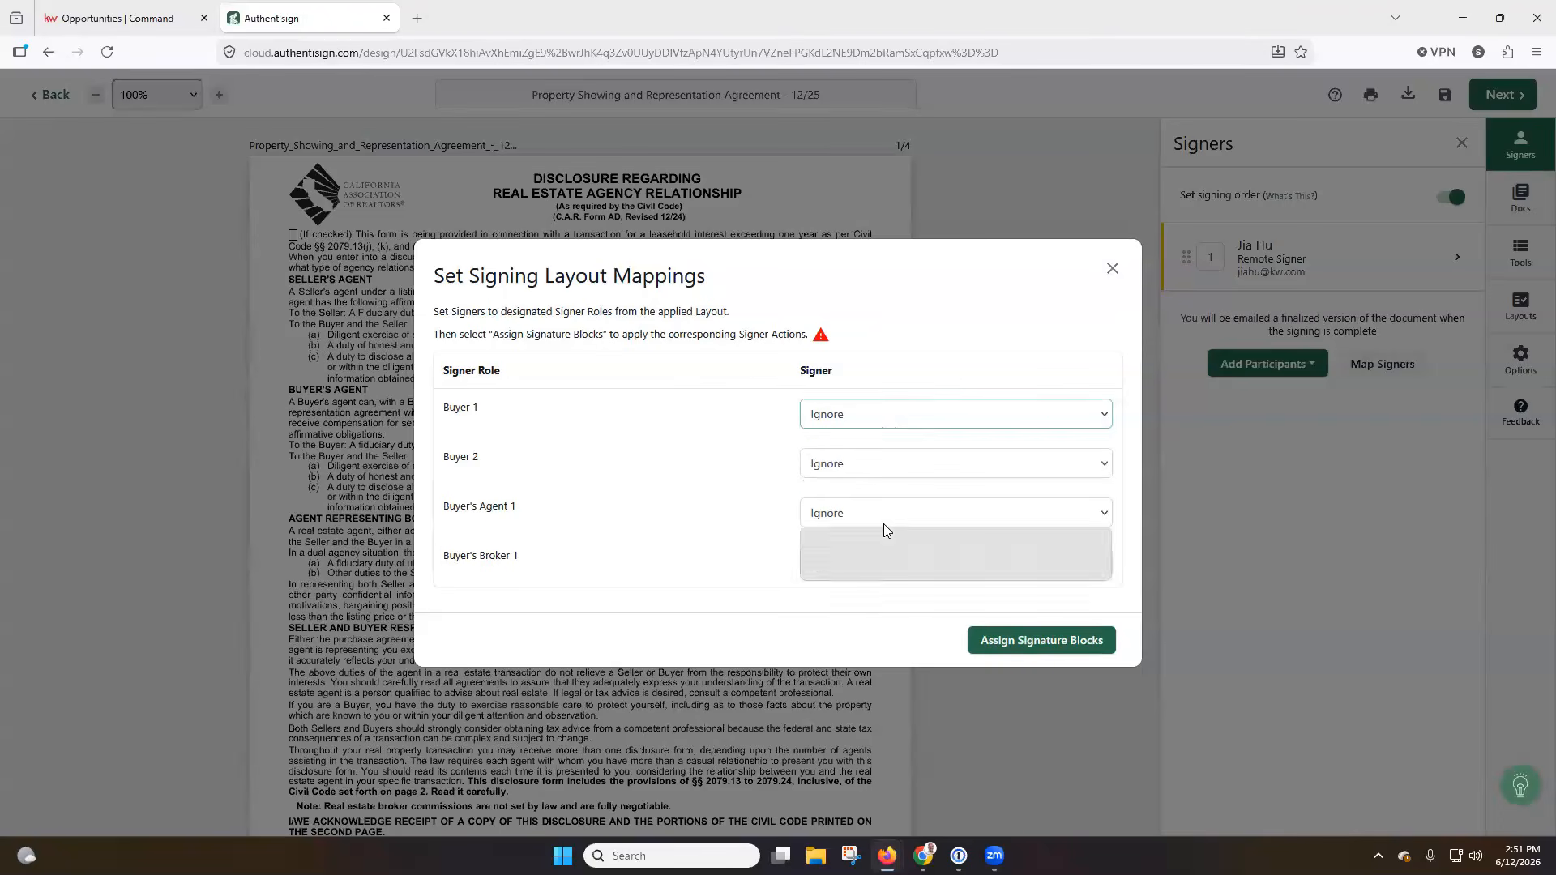
left_click(1123, 268)
Add the seller from the transaction to the signing as a Remote Signer.
left_click(1288, 366)
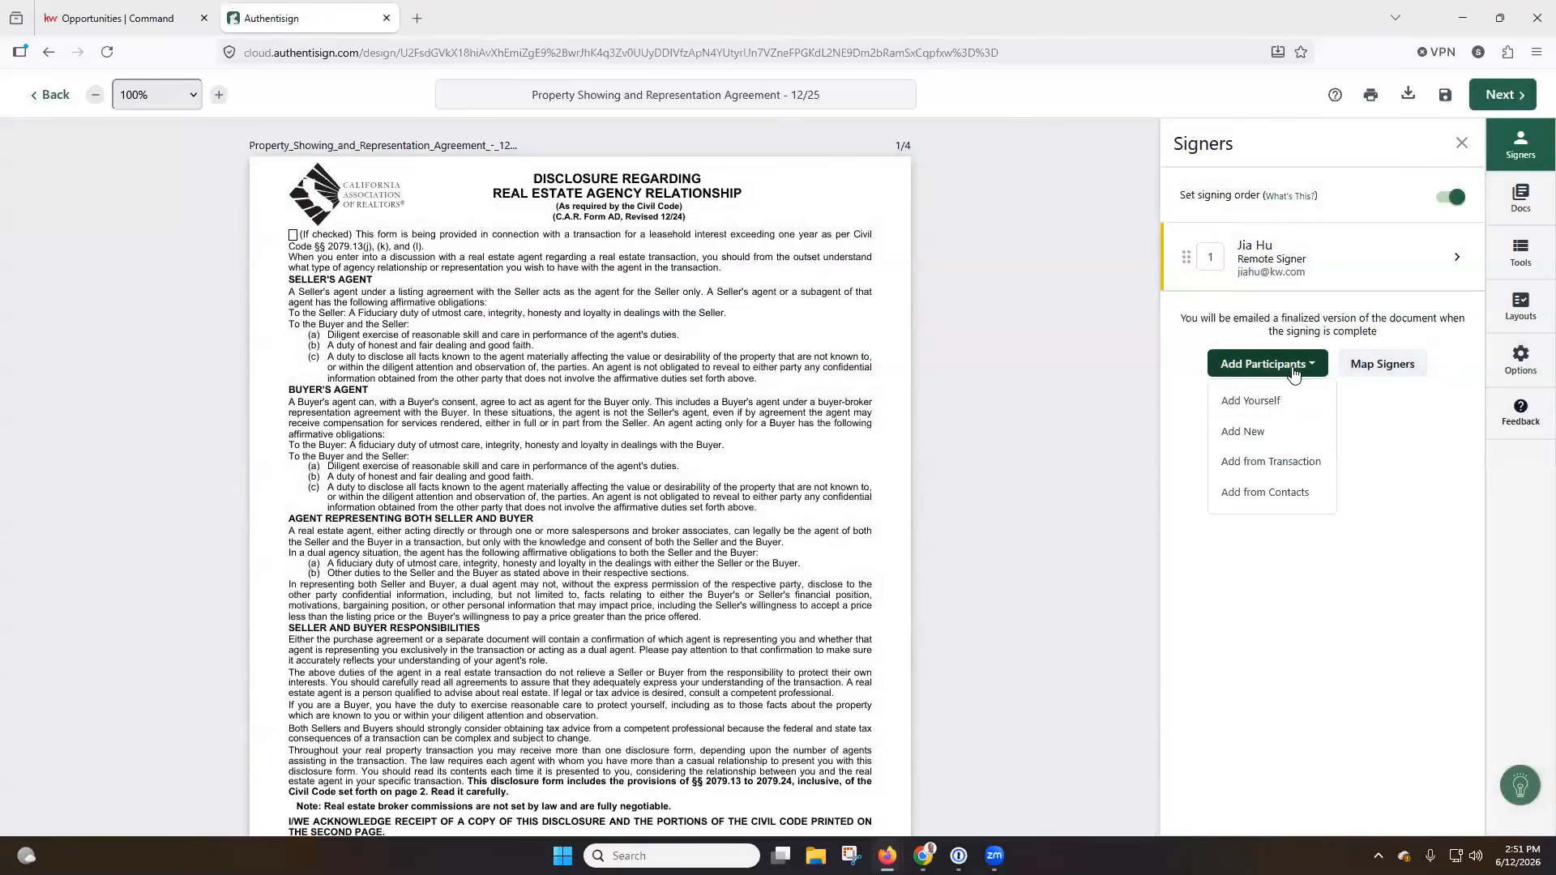
left_click(1271, 464)
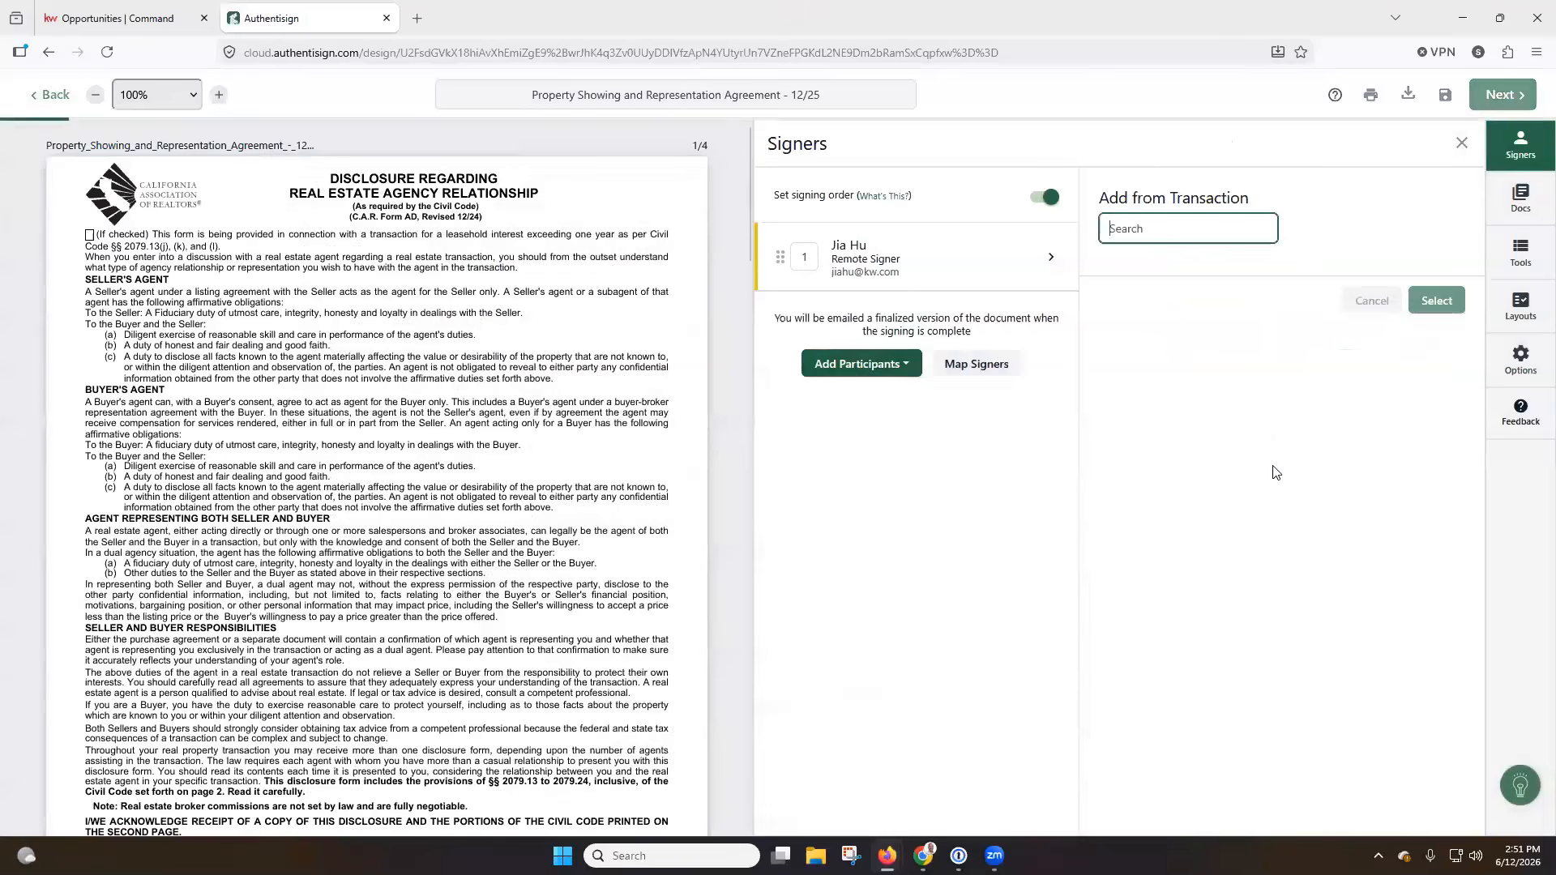
left_click(1122, 280)
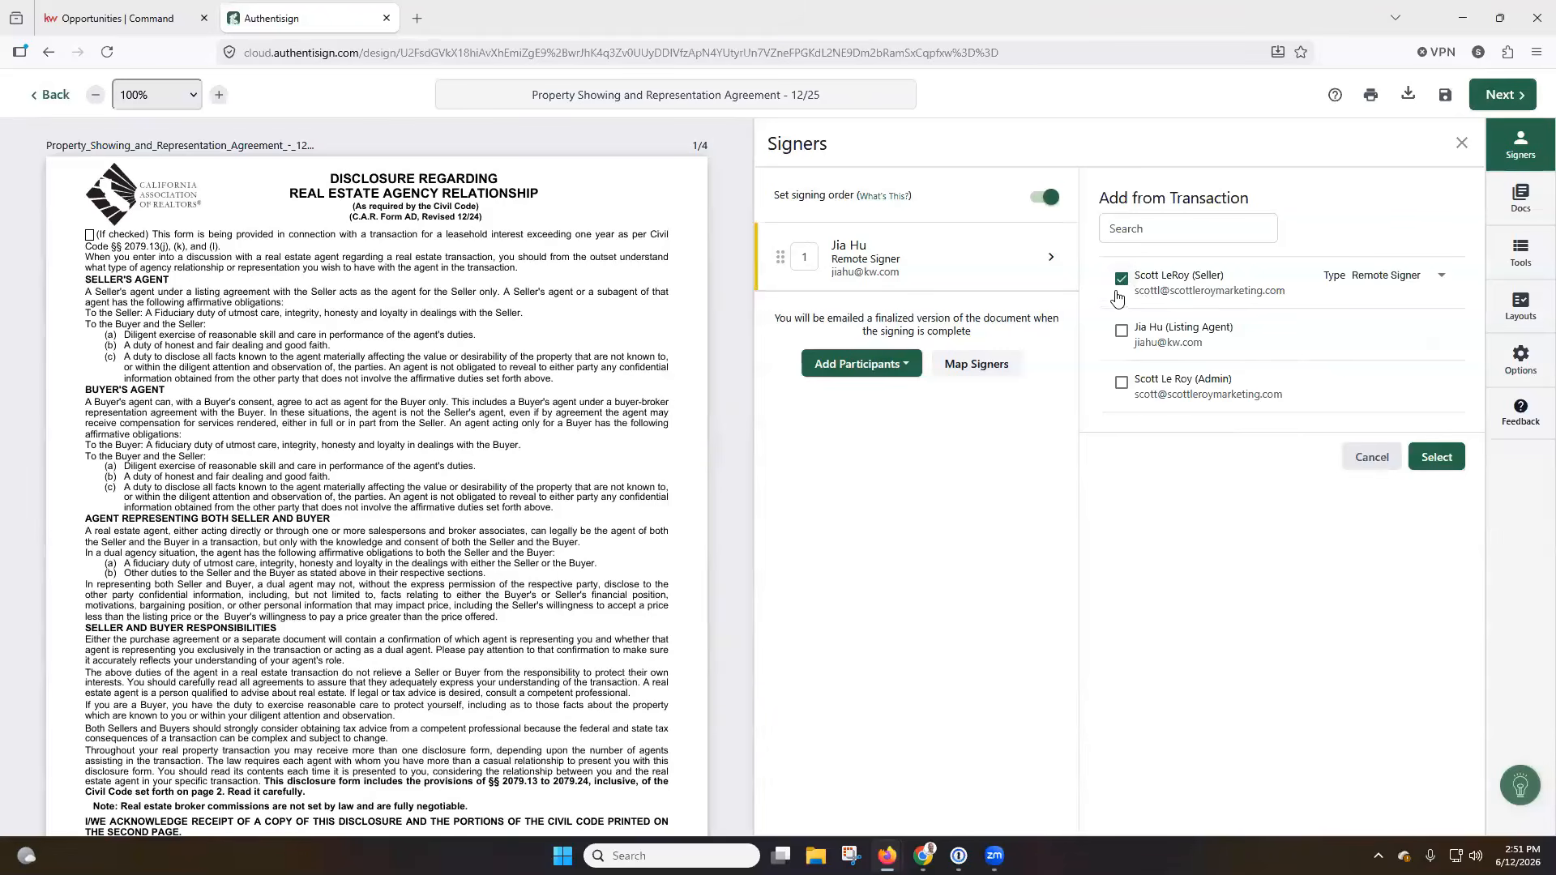
left_click(1431, 277)
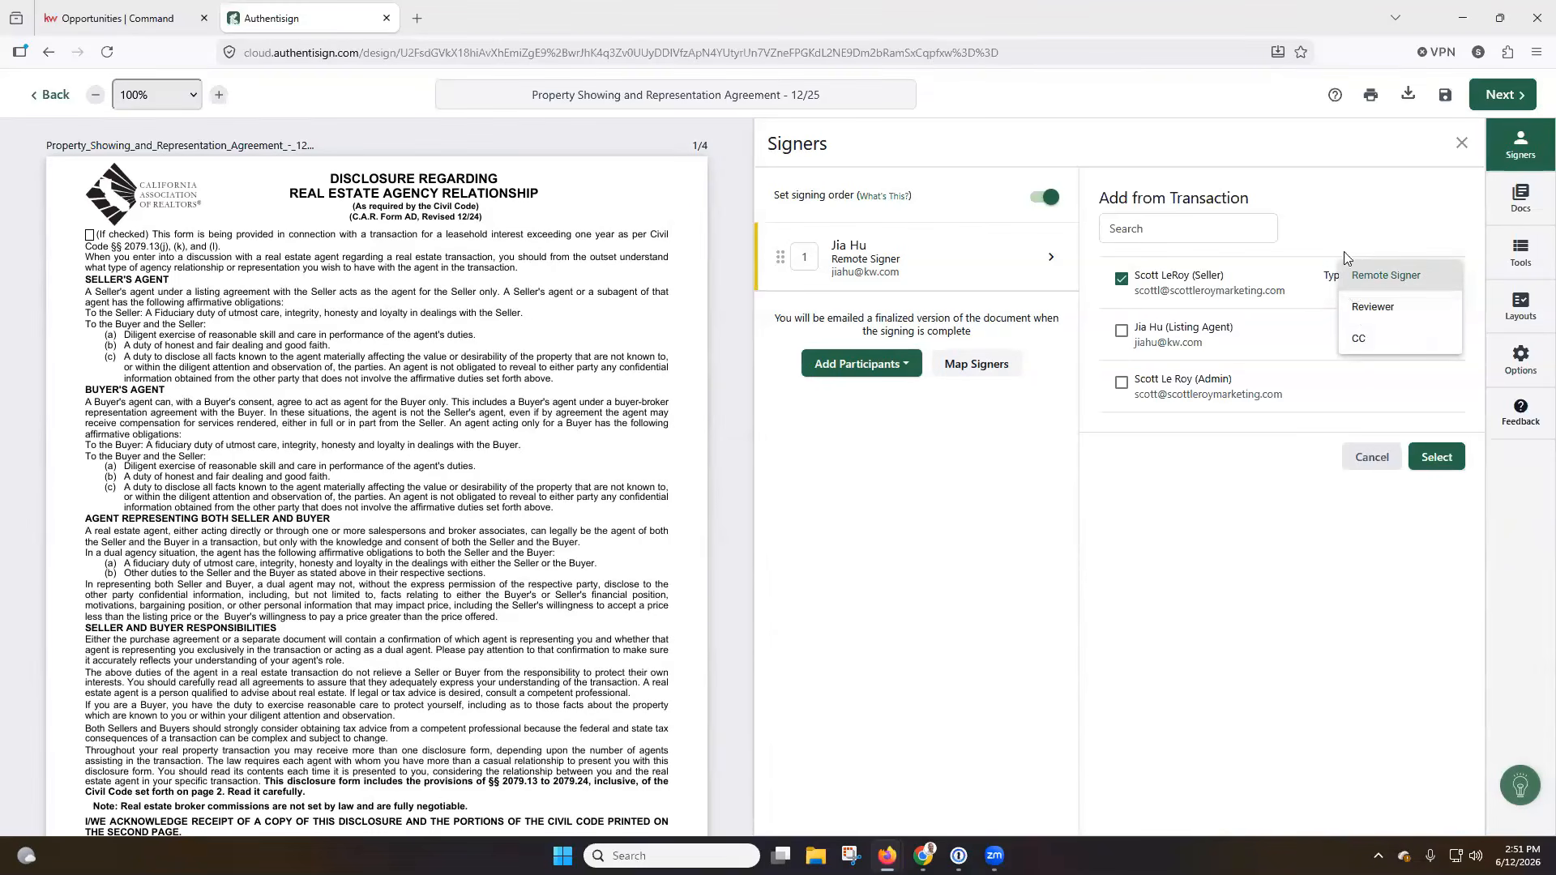
left_click(1334, 219)
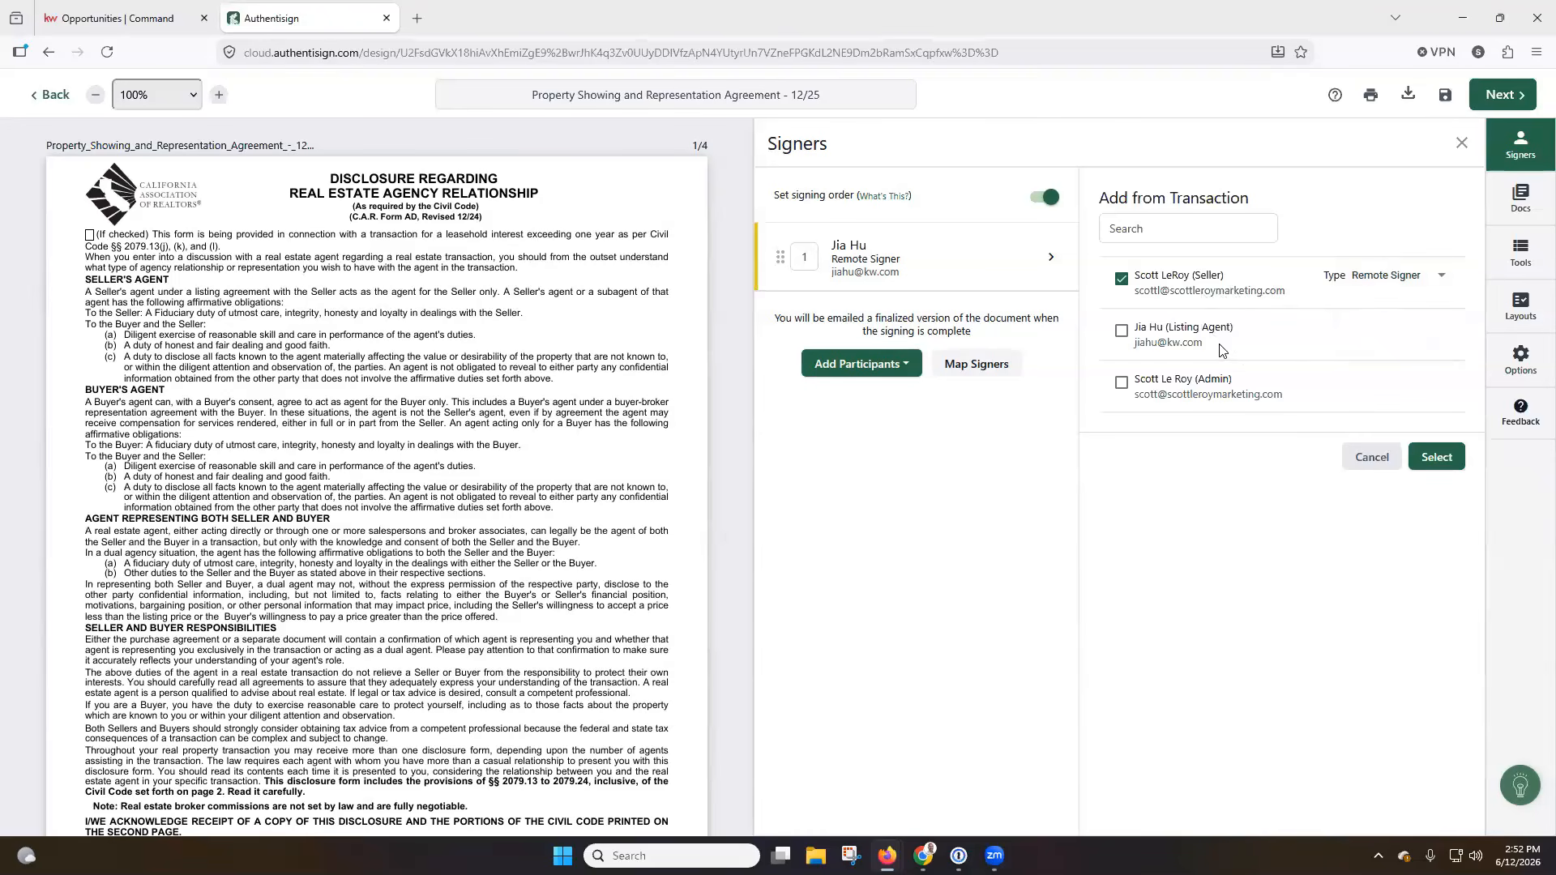
left_click(1437, 458)
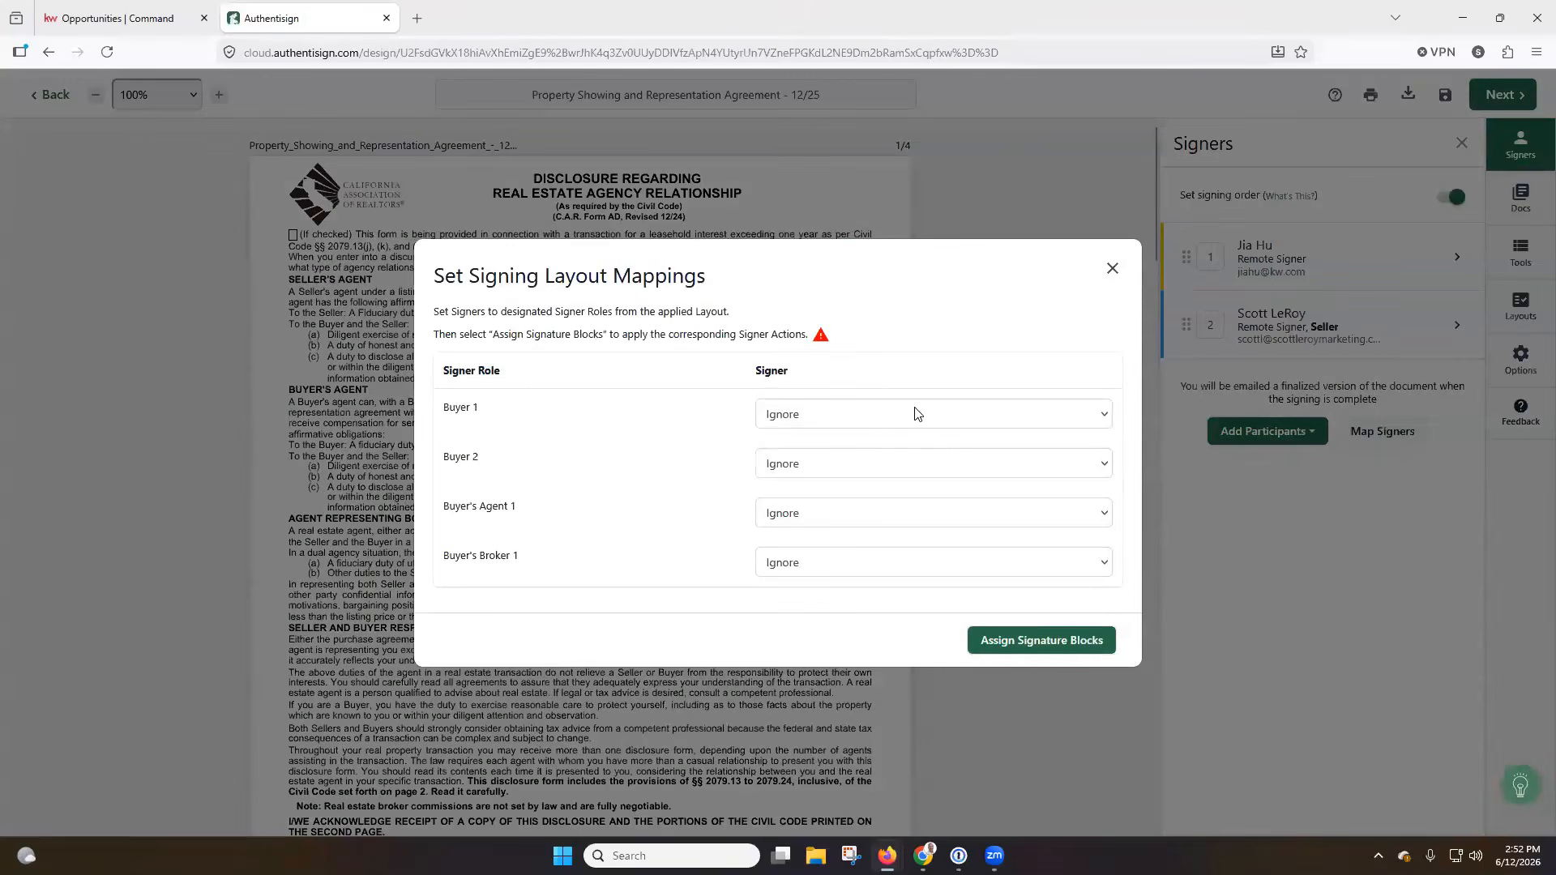
Map the added seller contact to the Buyer 1 role and assign the signature blocks.
left_click(916, 417)
left_click(877, 488)
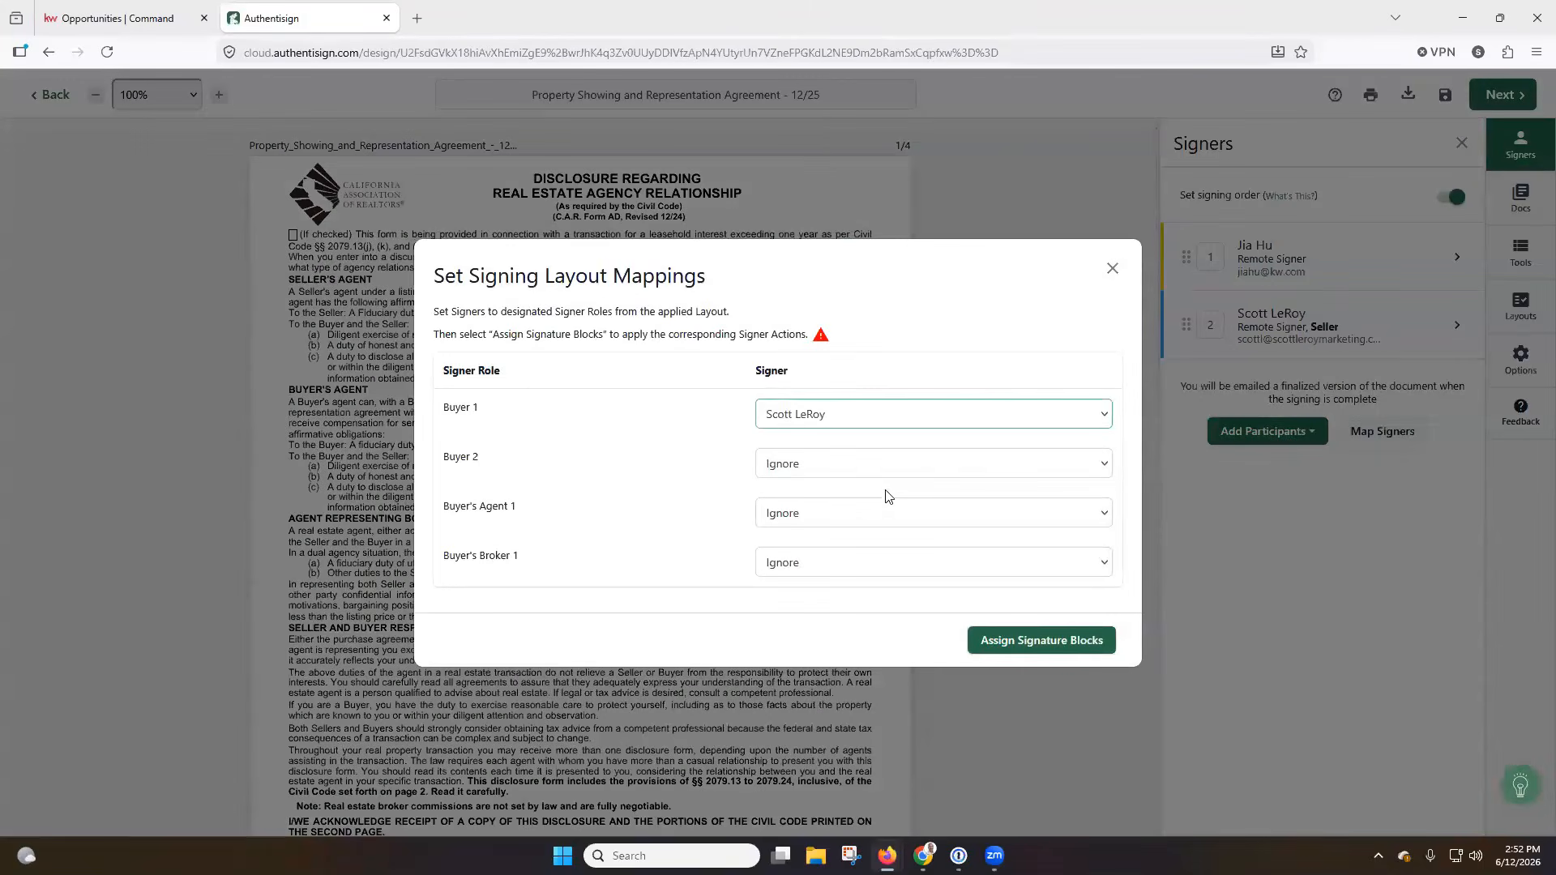
left_click(1076, 644)
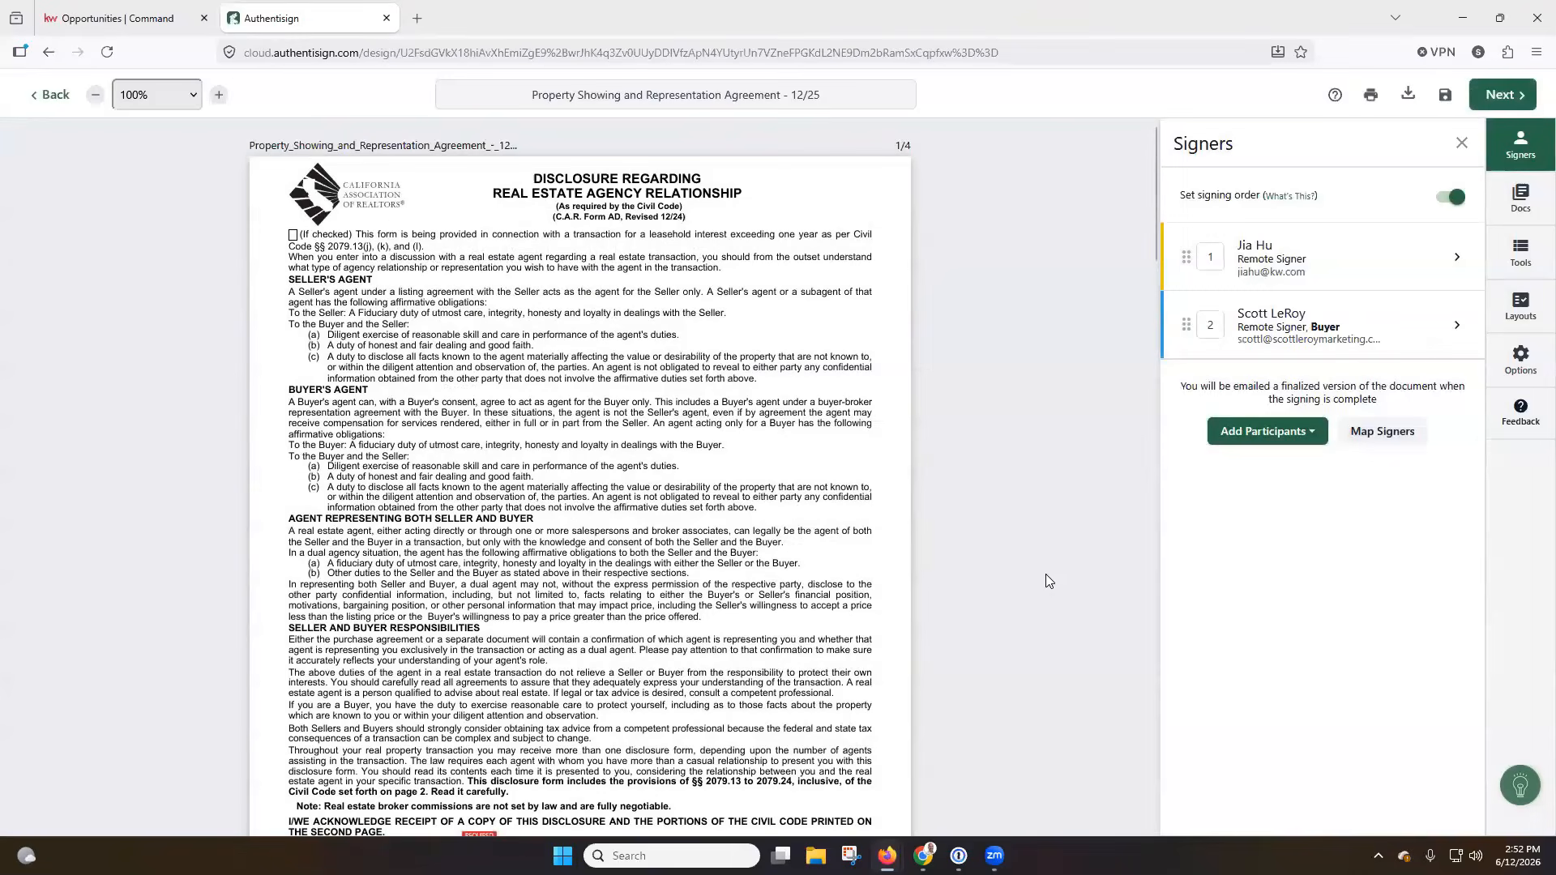
Review the signature, initials and date blocks placed for the buyer across the four pages of the agreement.
scroll(978, 588, "down", 3)
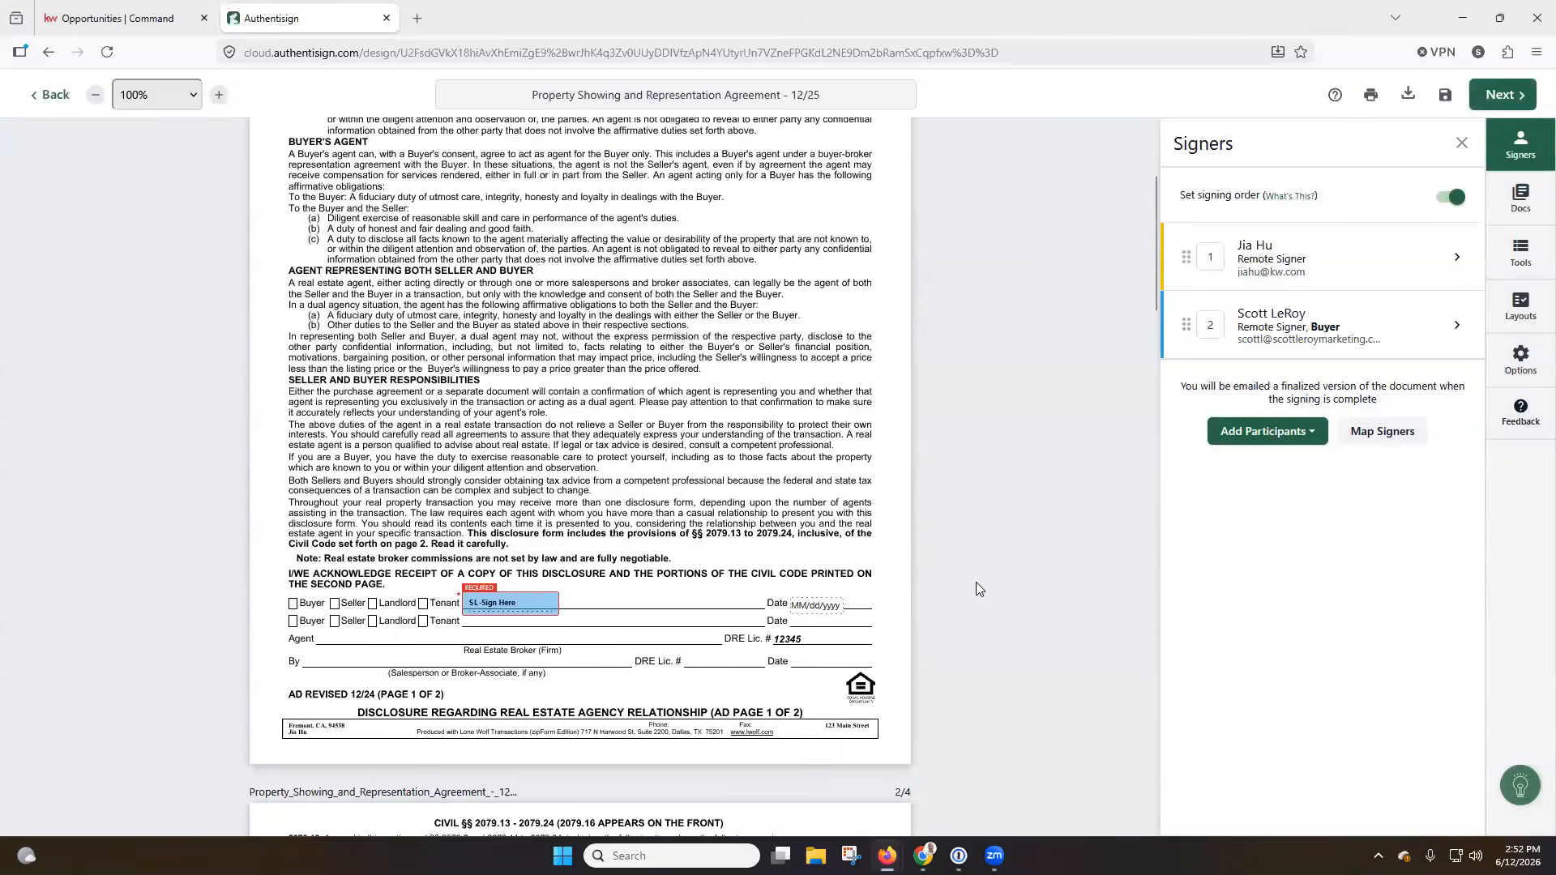
scroll(976, 584, "up", 2)
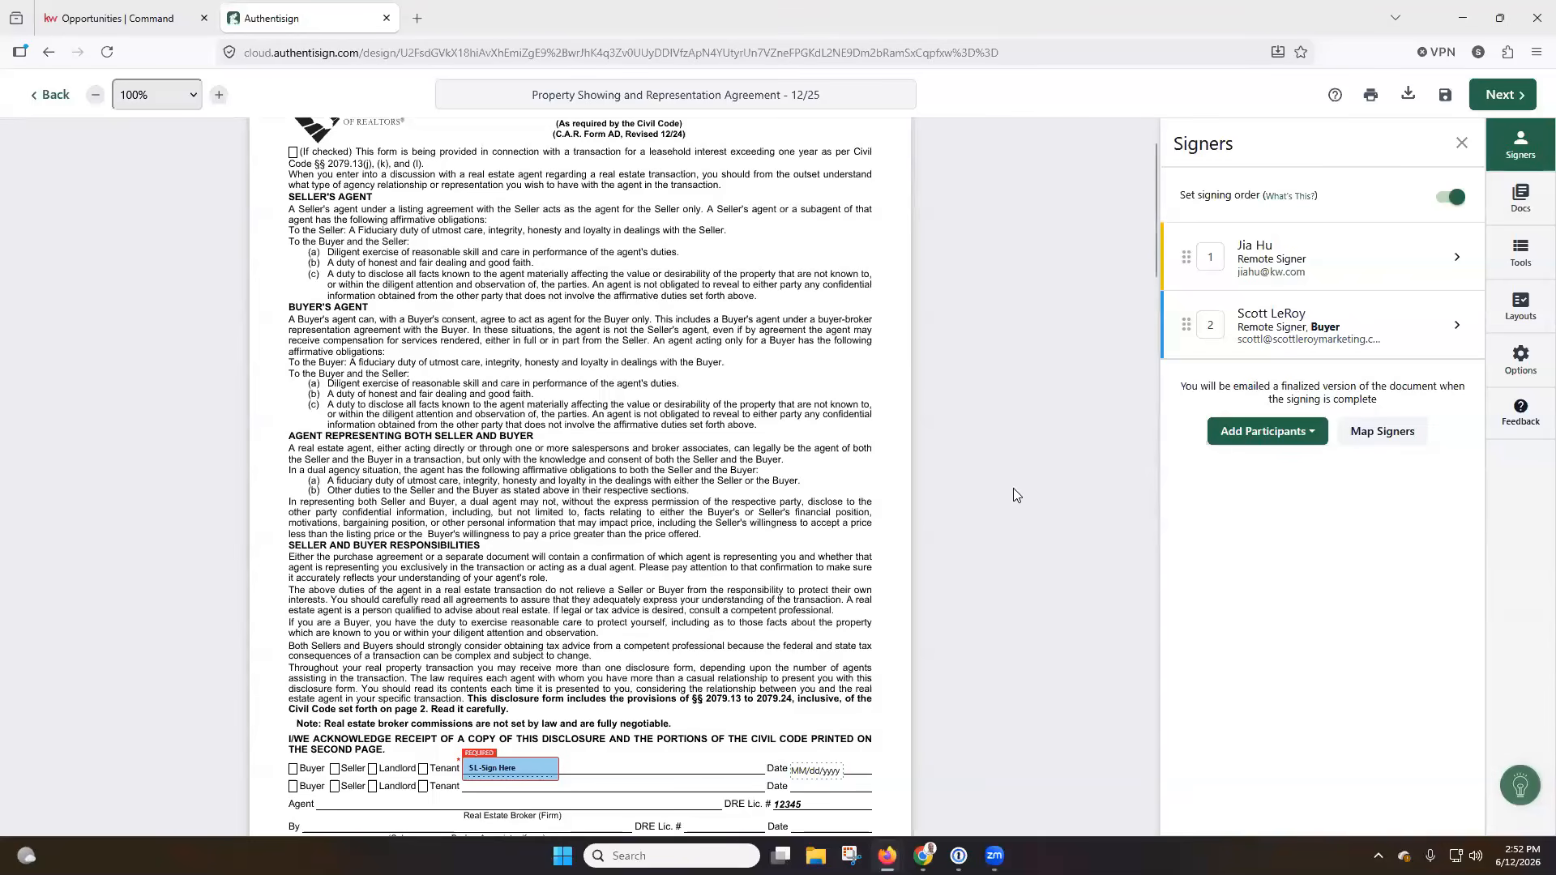
scroll(828, 510, "down", 3)
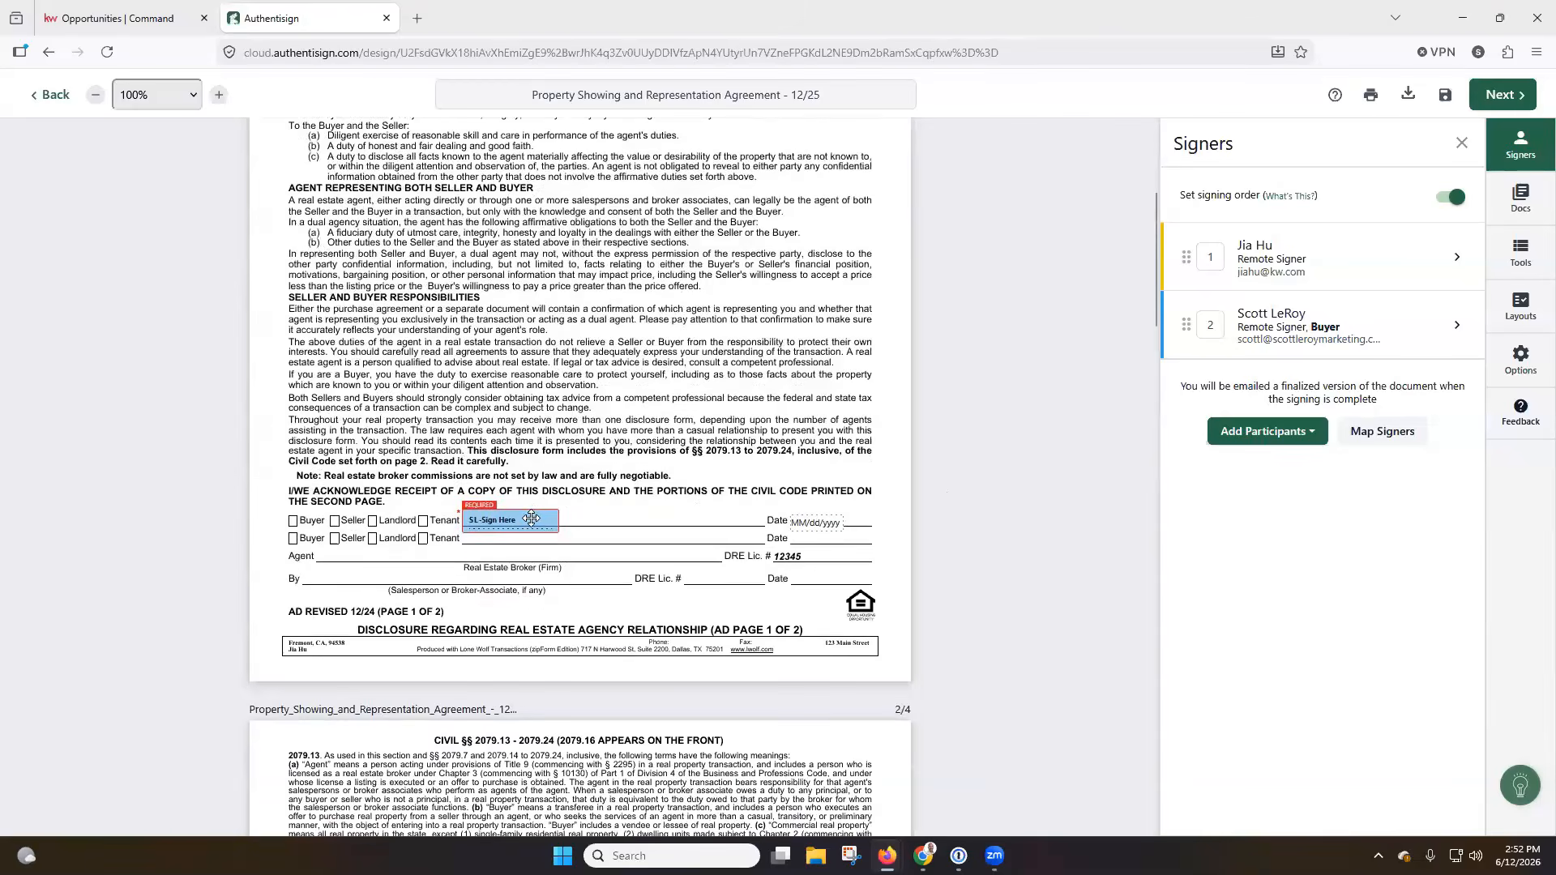
scroll(531, 519, "down", 10)
scroll(532, 525, "down", 12)
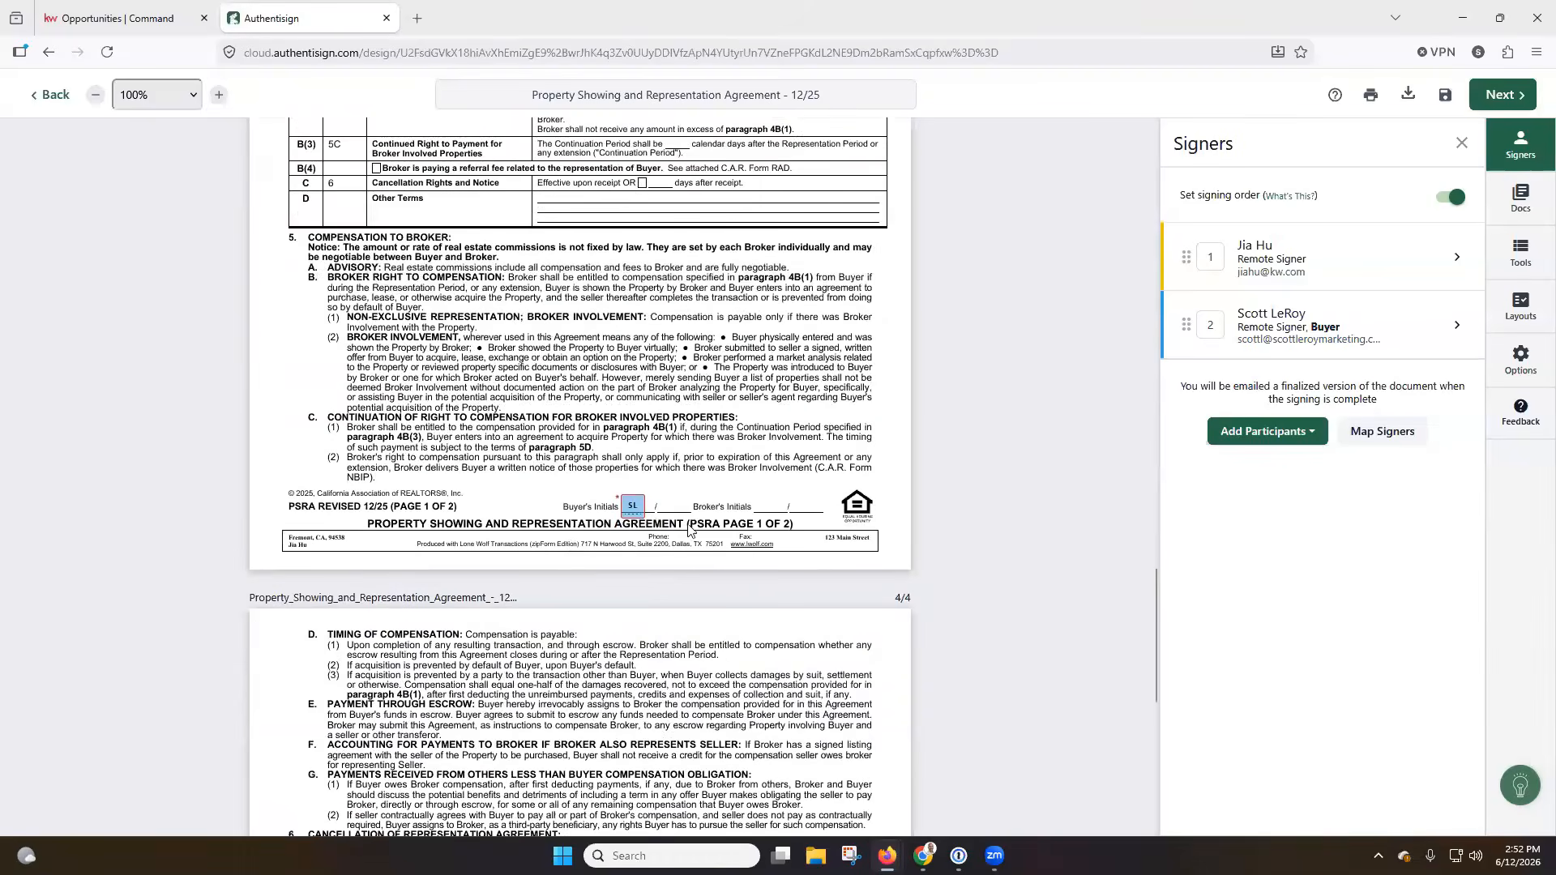
scroll(632, 515, "down", 7)
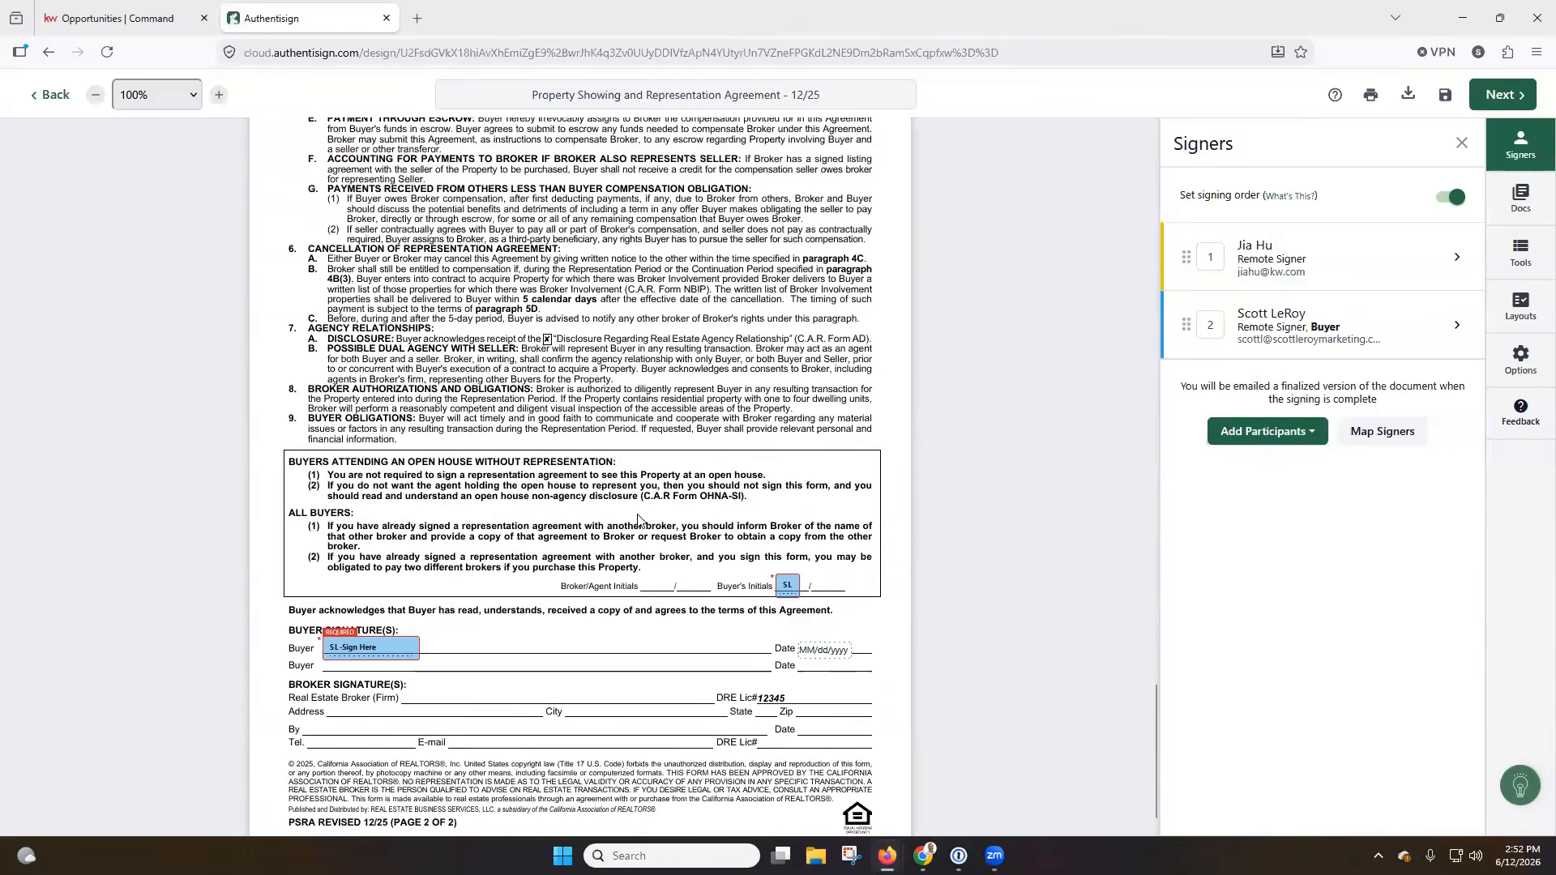
scroll(638, 520, "down", 1)
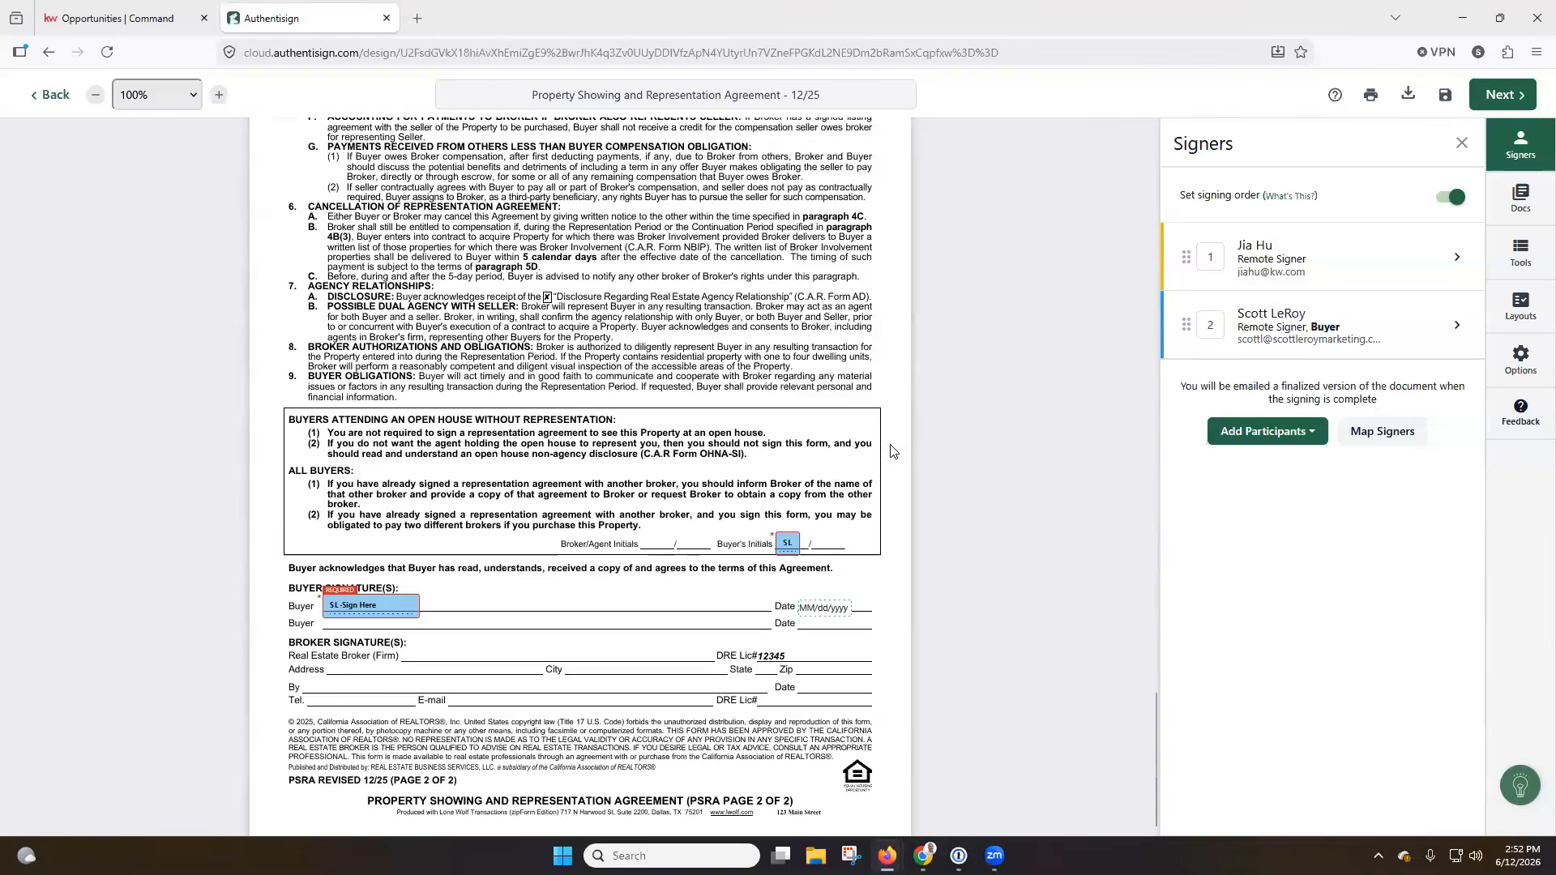
scroll(947, 427, "up", 20)
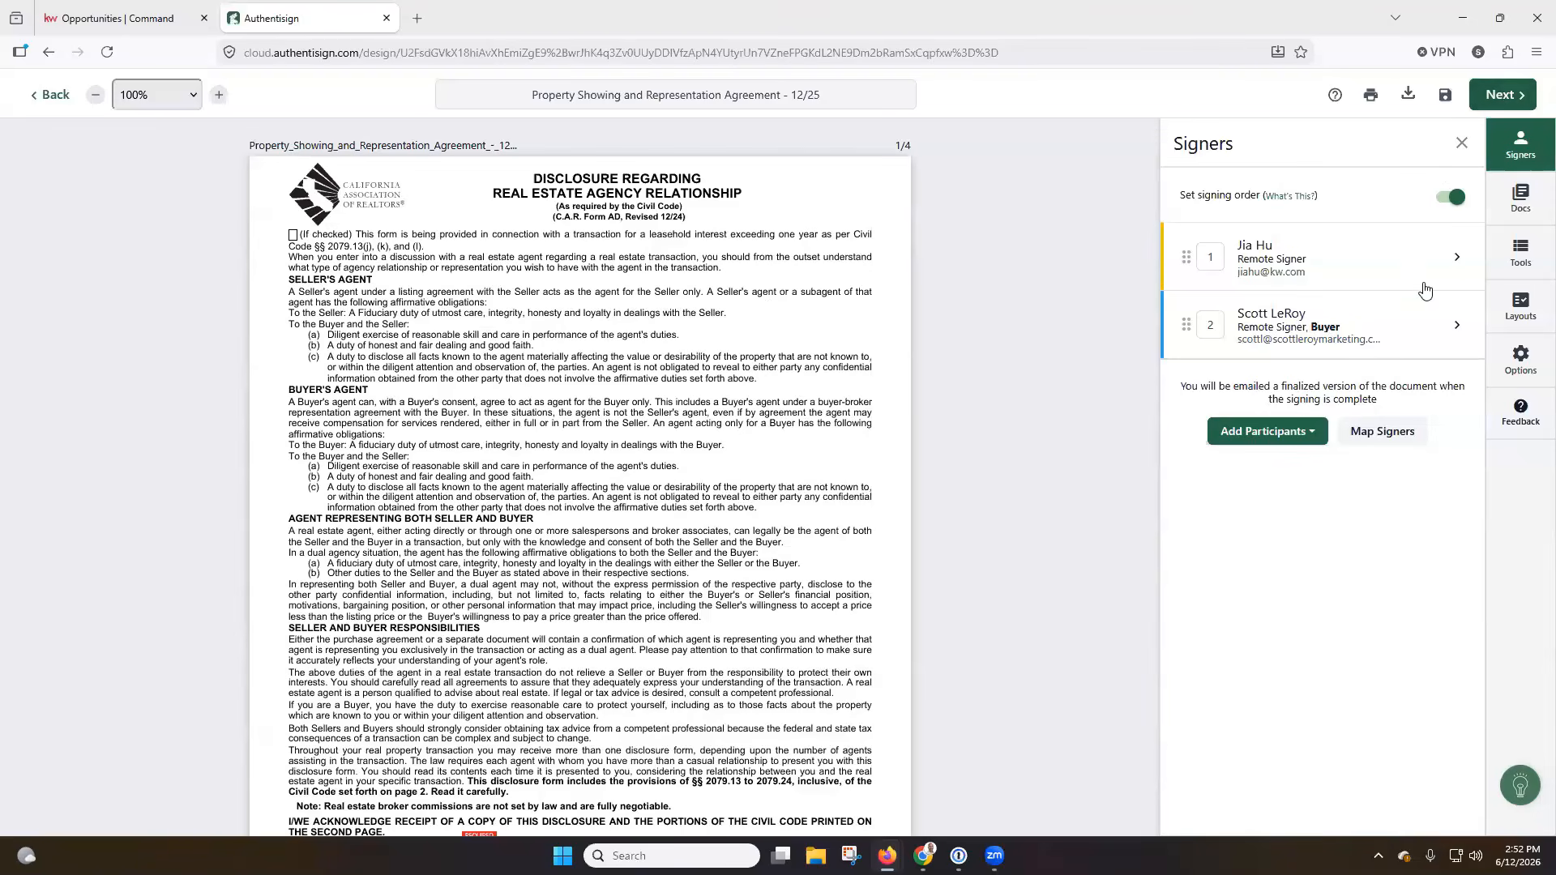
Remove yourself as a participant from the signing.
left_click(1457, 259)
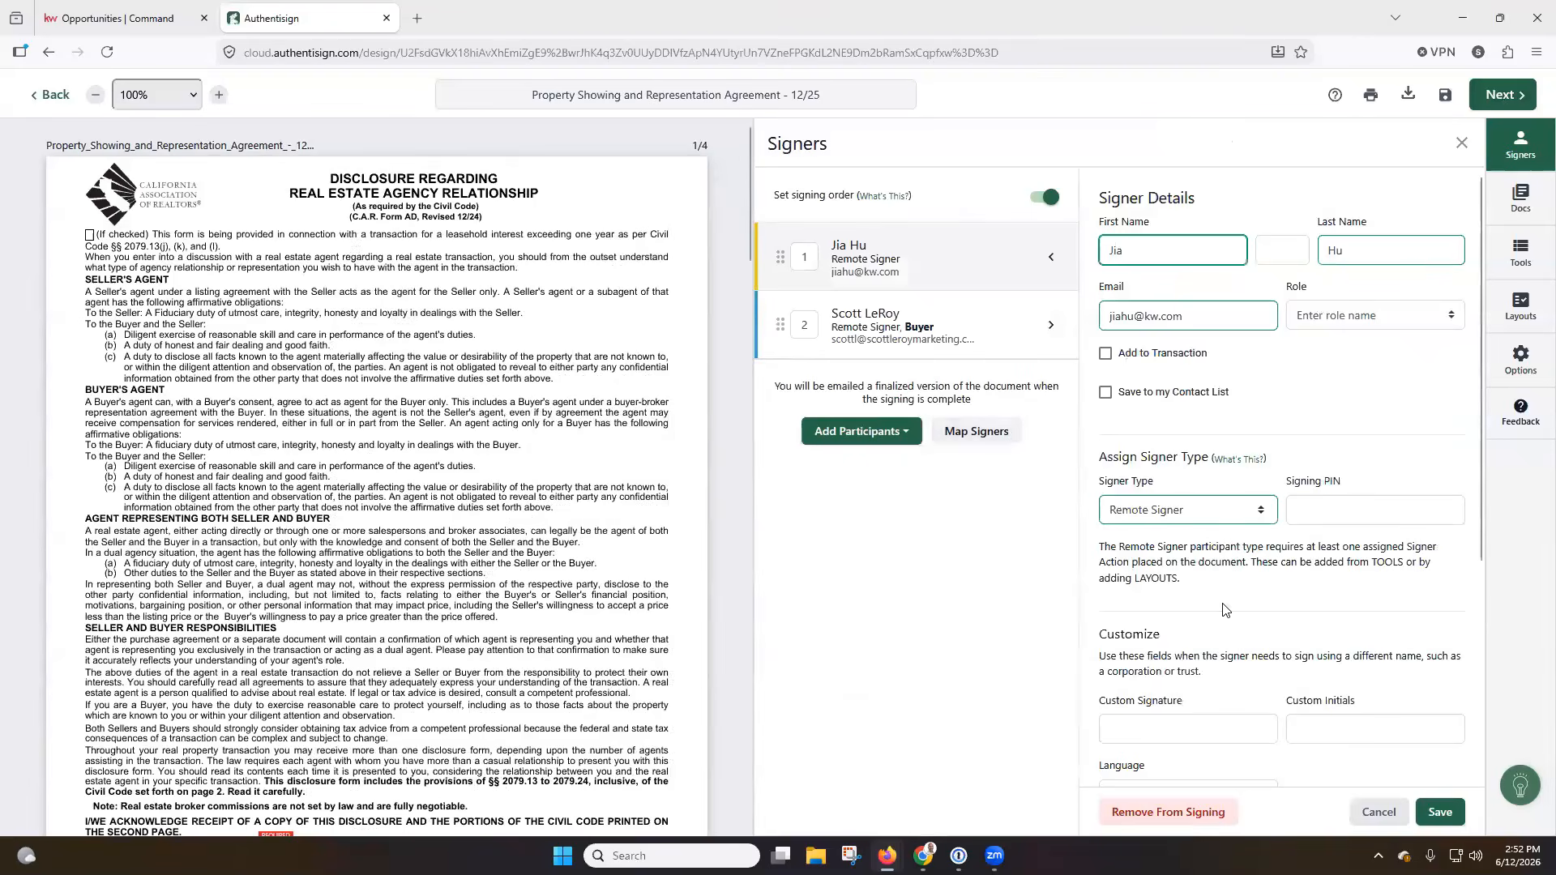
scroll(1224, 608, "down", 2)
left_click(1198, 814)
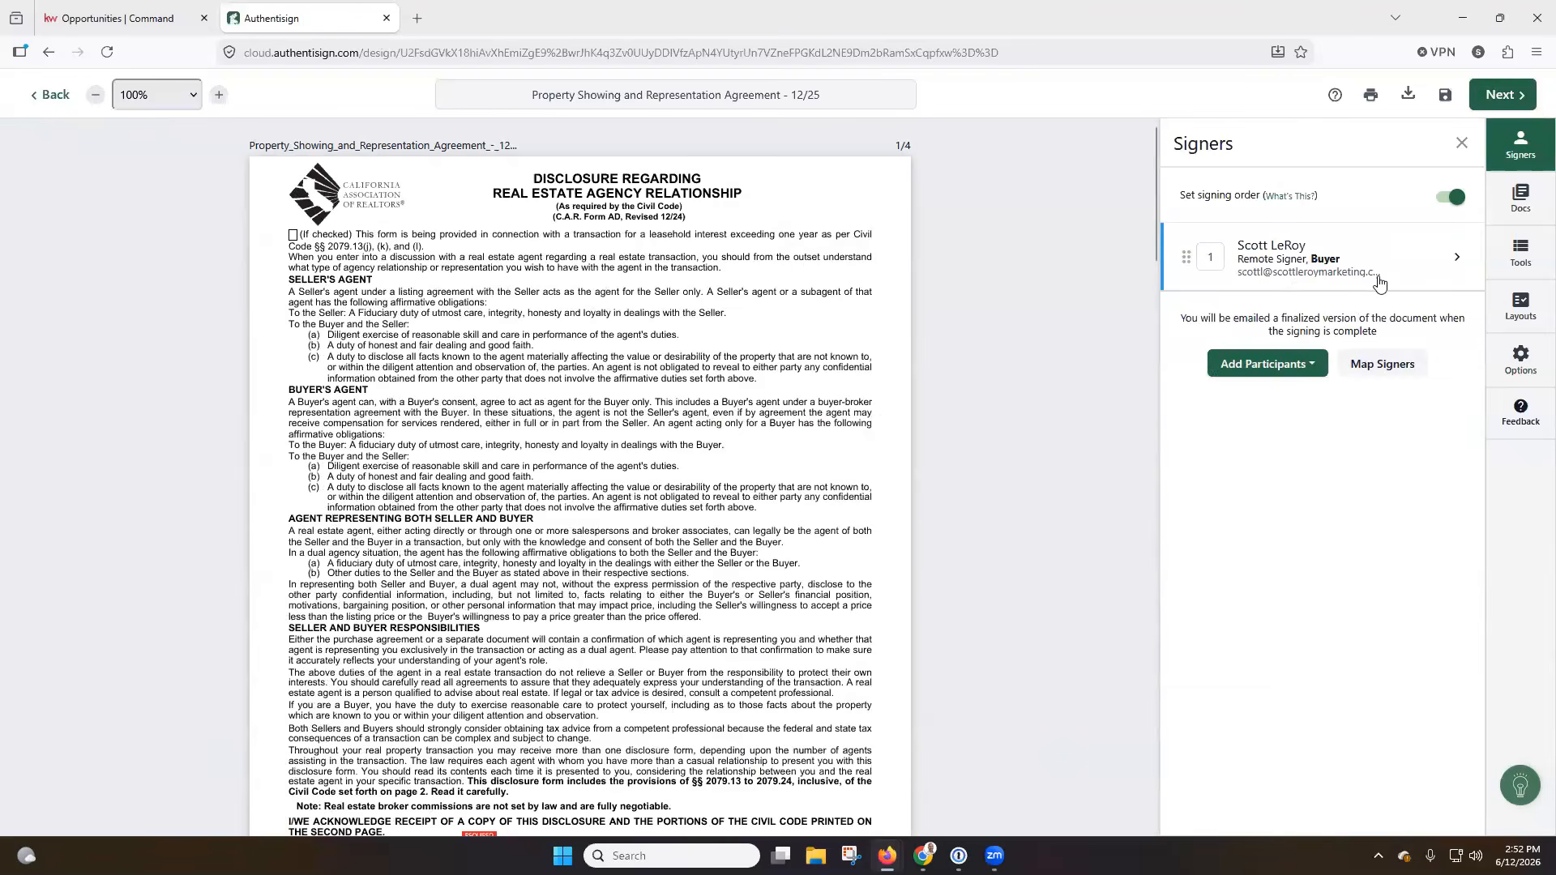
Save the invitation email with no custom subject or message, and send the signing with the 7/12/2026 expiration date.
left_click(1504, 96)
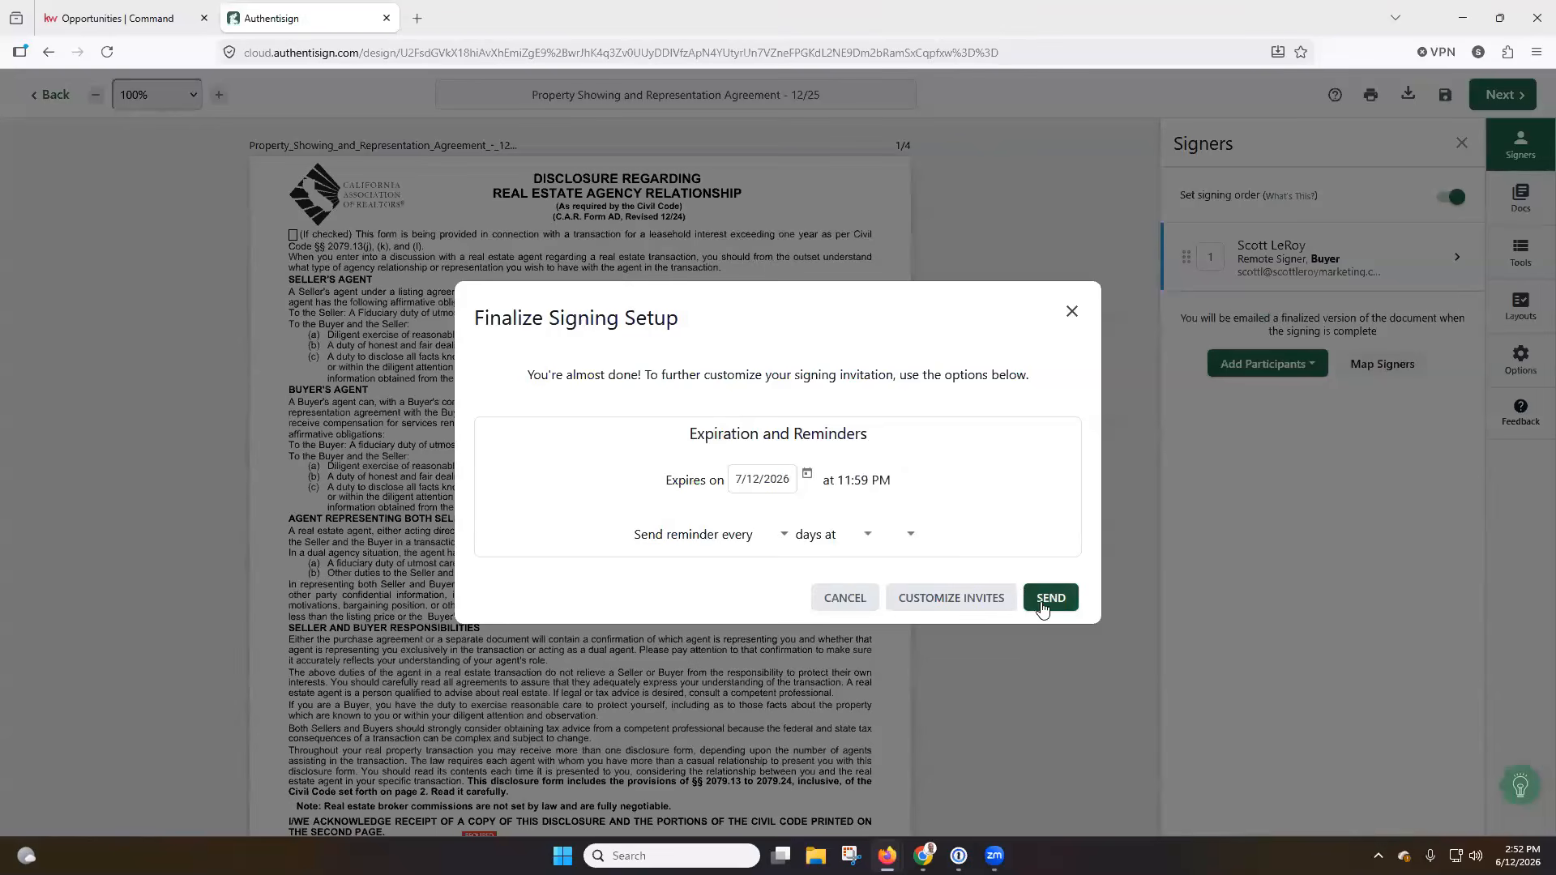
left_click(944, 609)
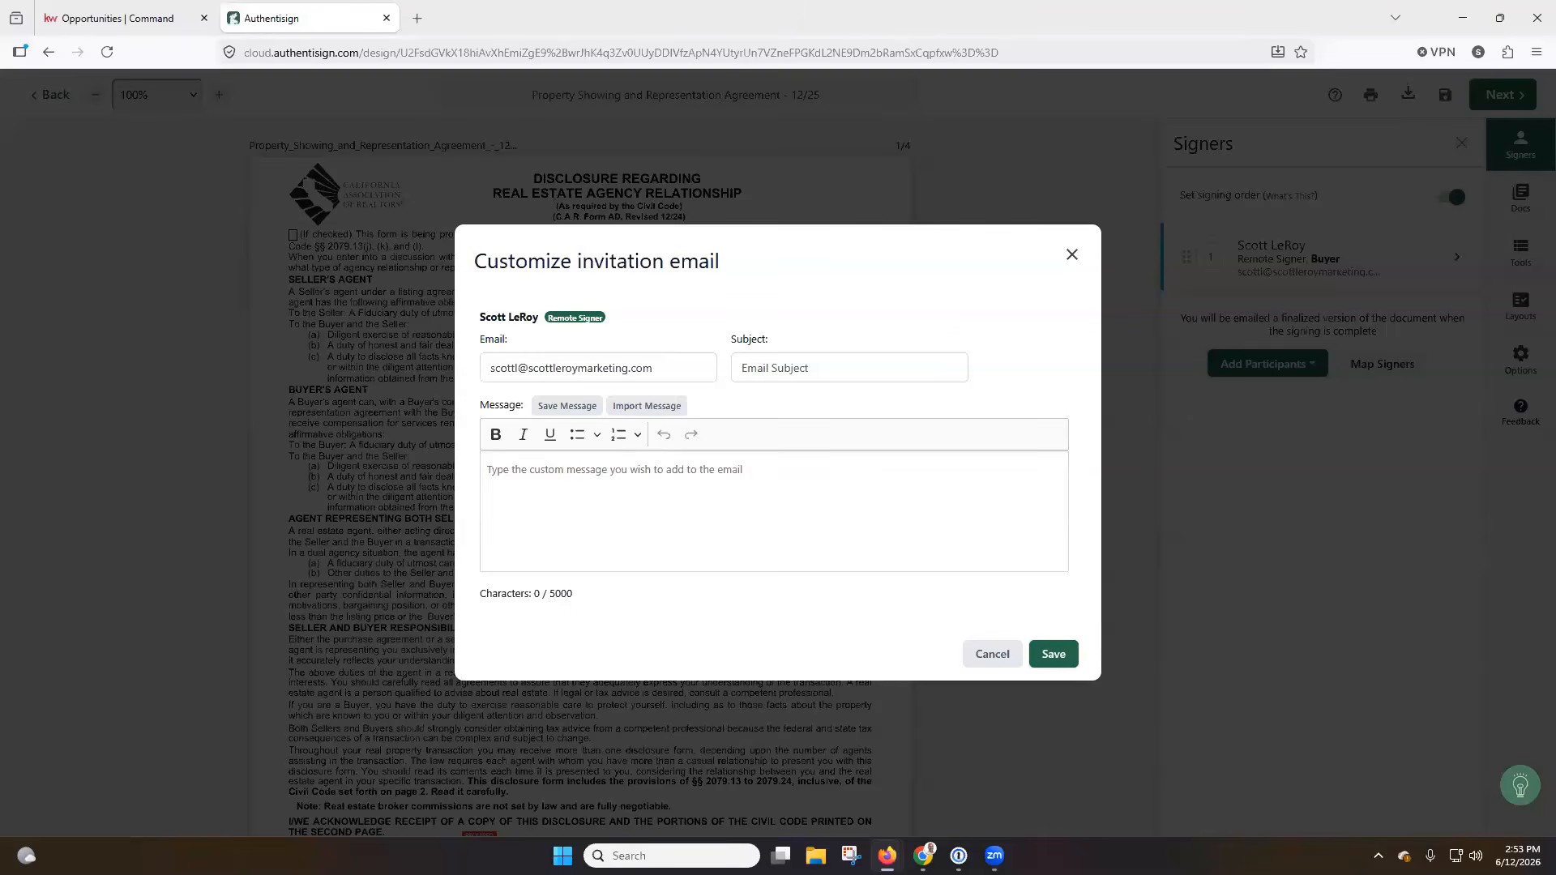
left_click(769, 369)
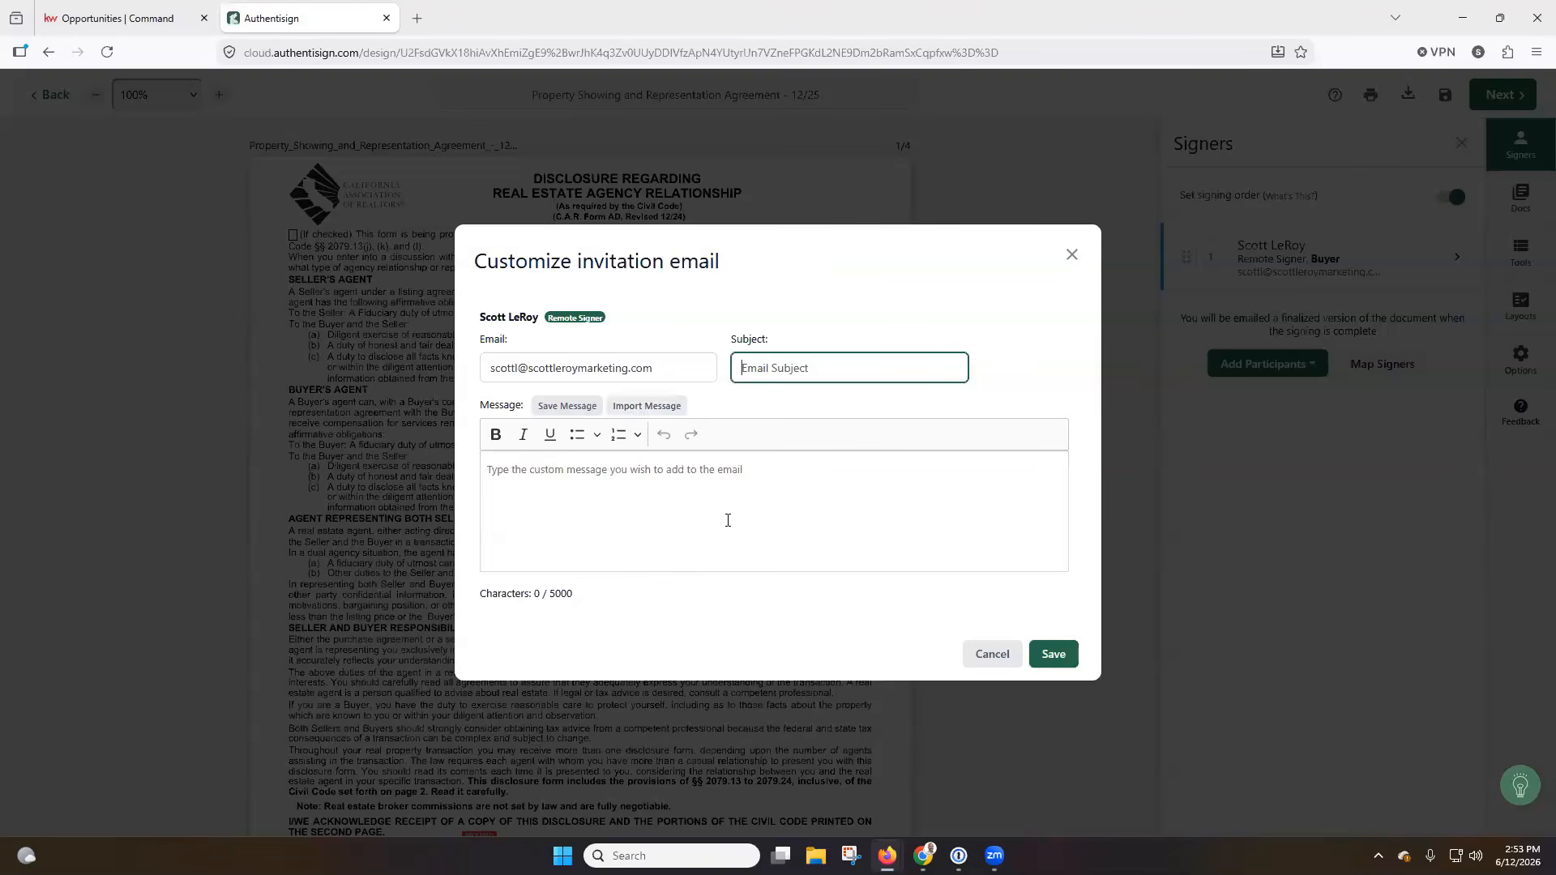
left_click(689, 494)
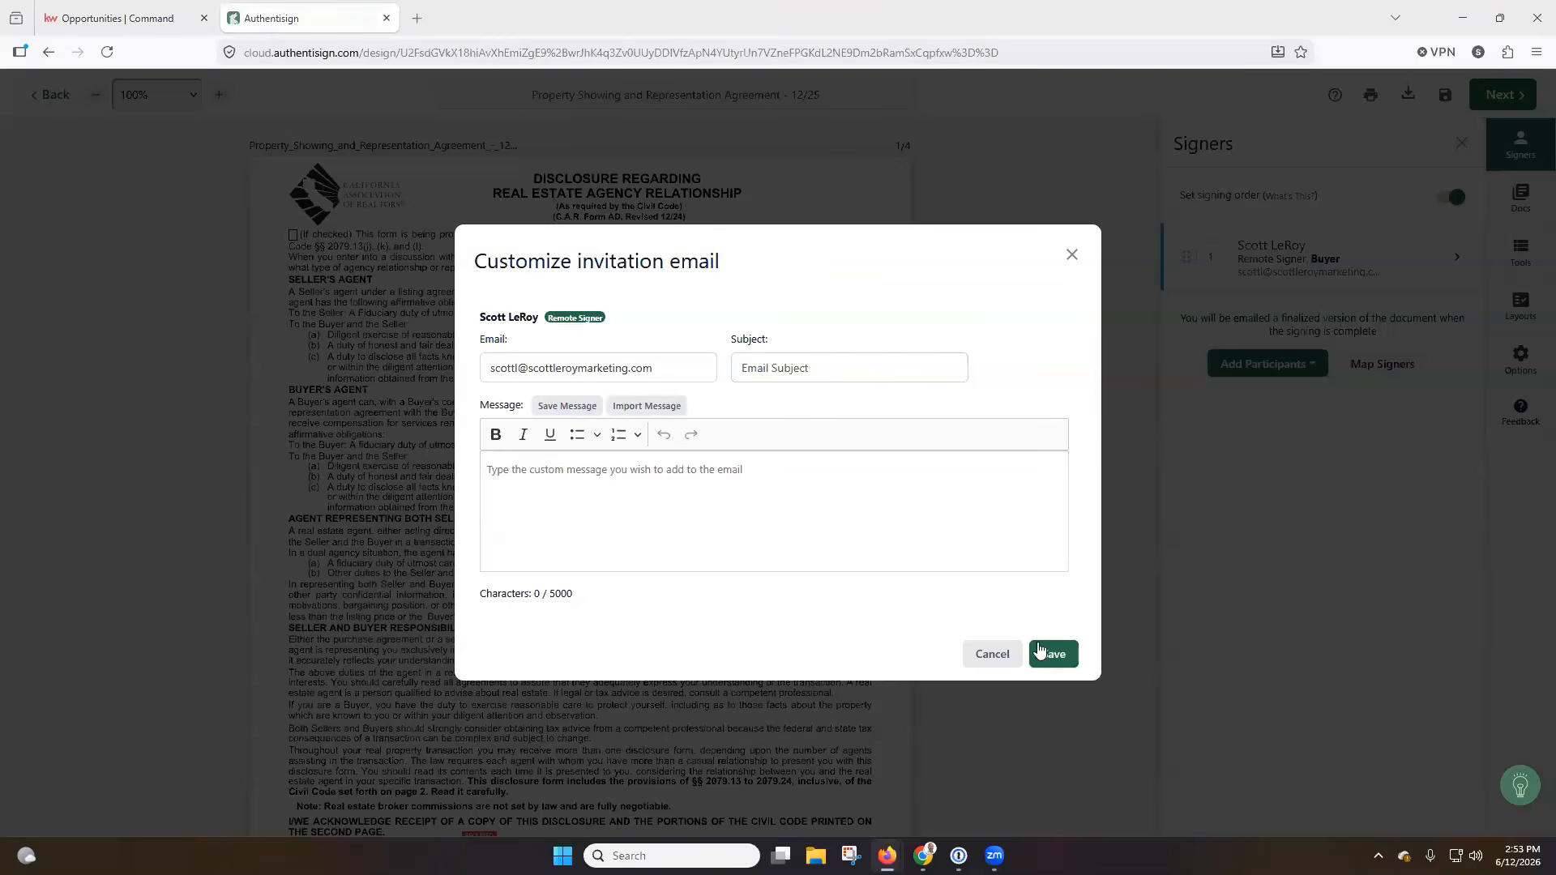
left_click(1046, 658)
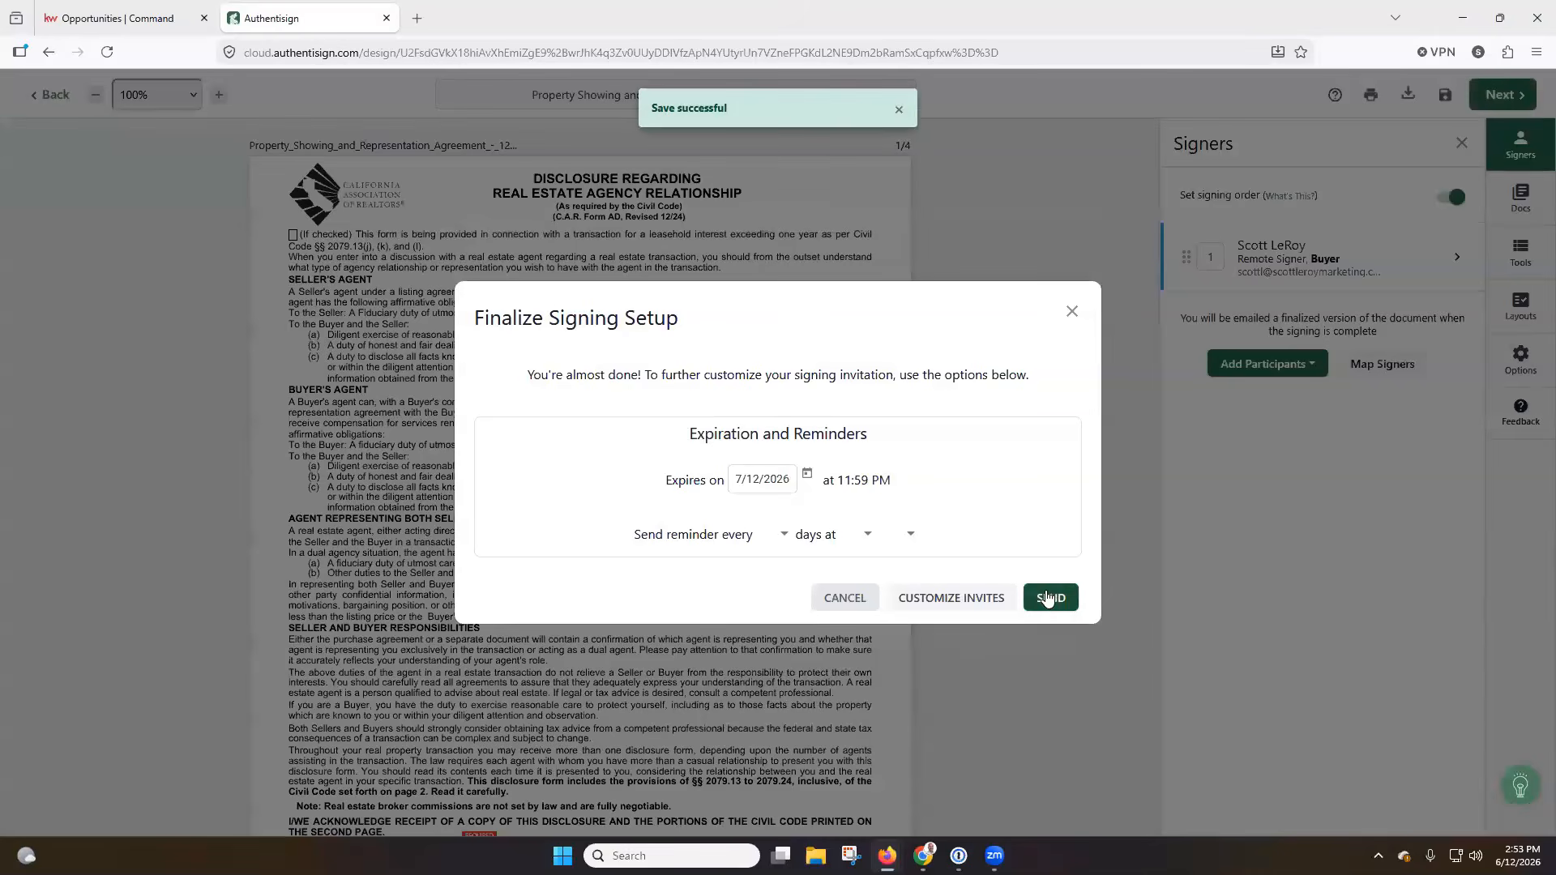
left_click(1047, 597)
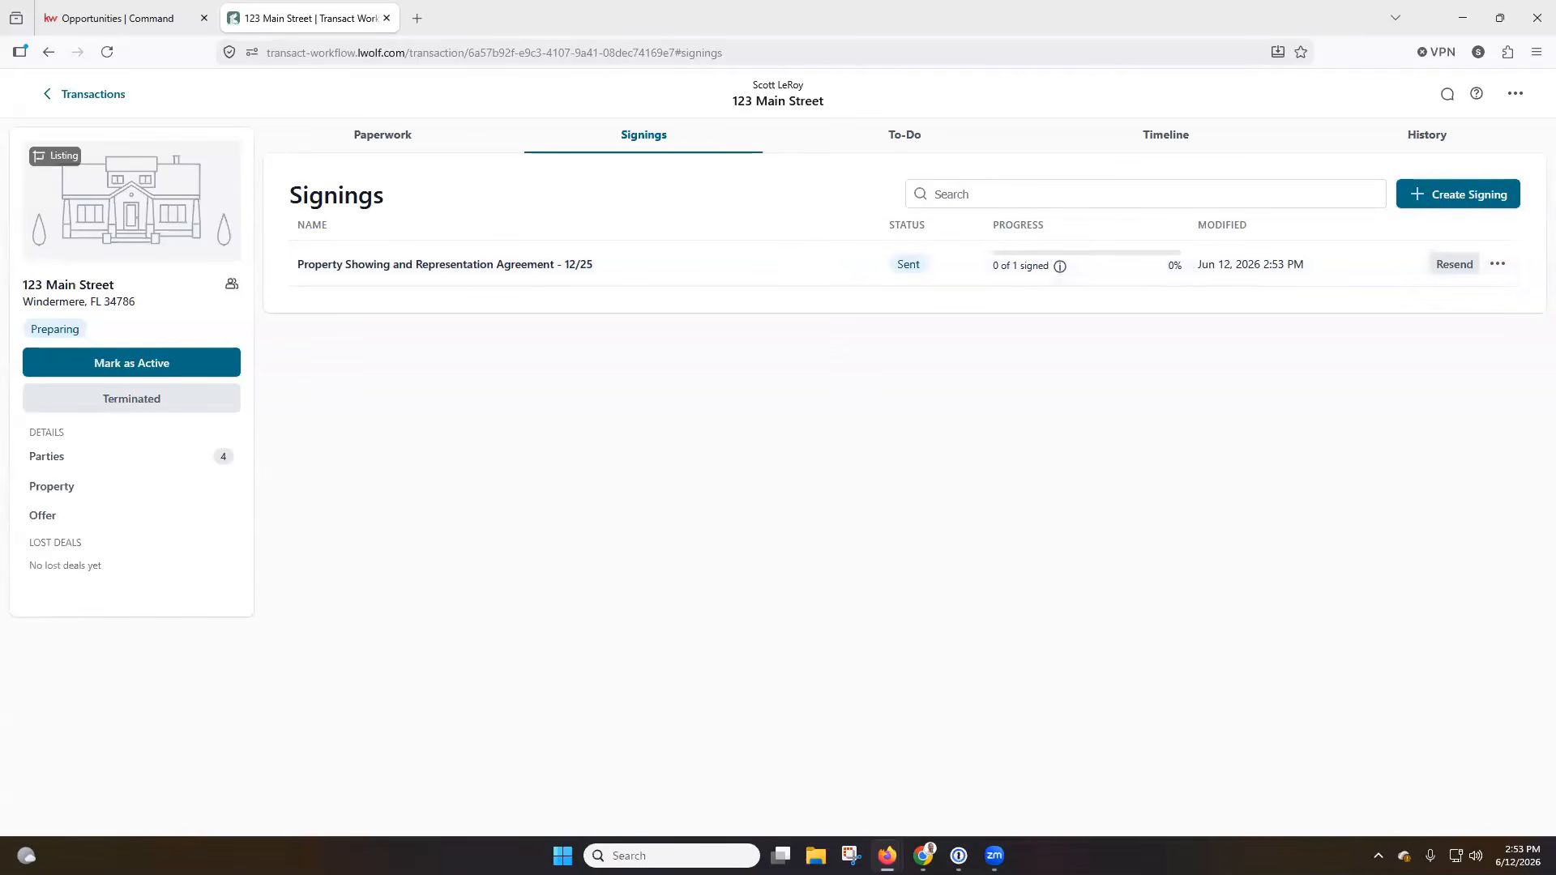
left_click(1497, 265)
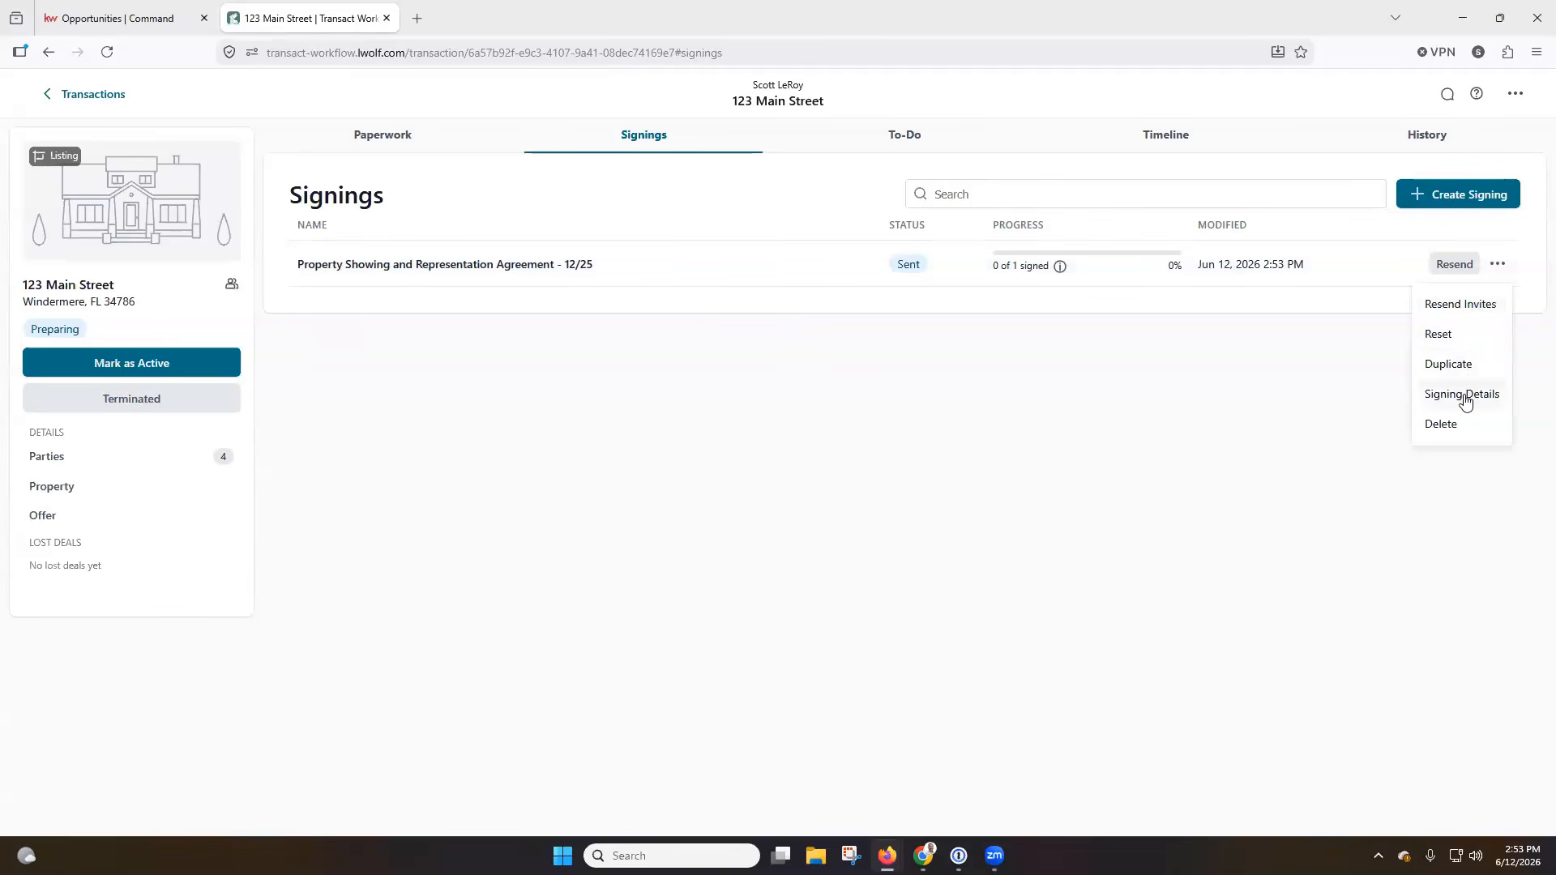
key("Escape")
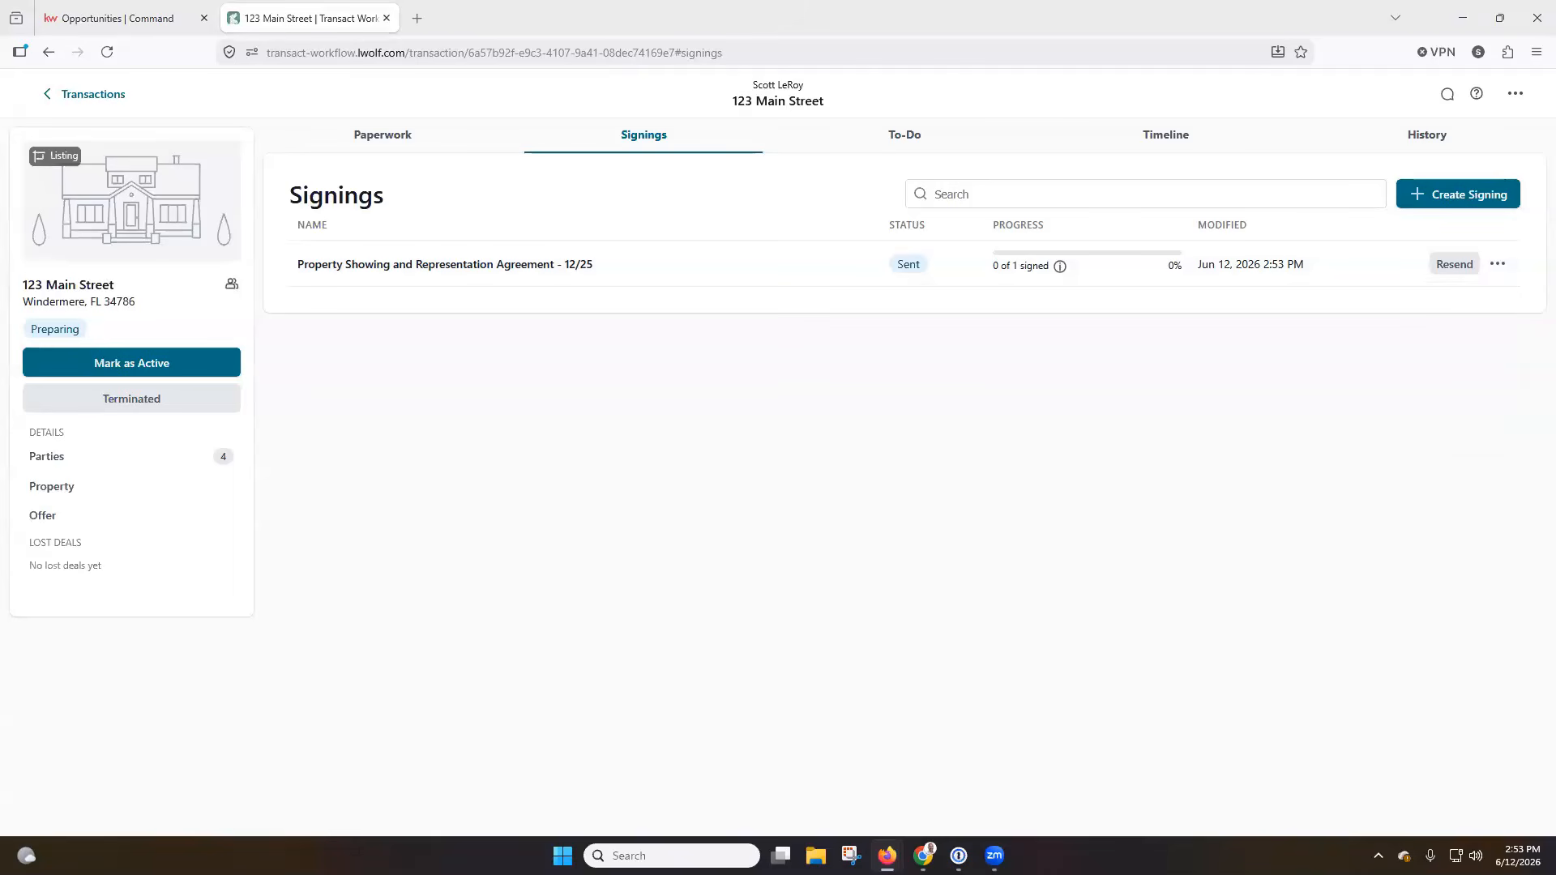
Start the buyer's signing from the Authentisign invitation email and accept the Participant Acknowledgement.
left_click(597, 123)
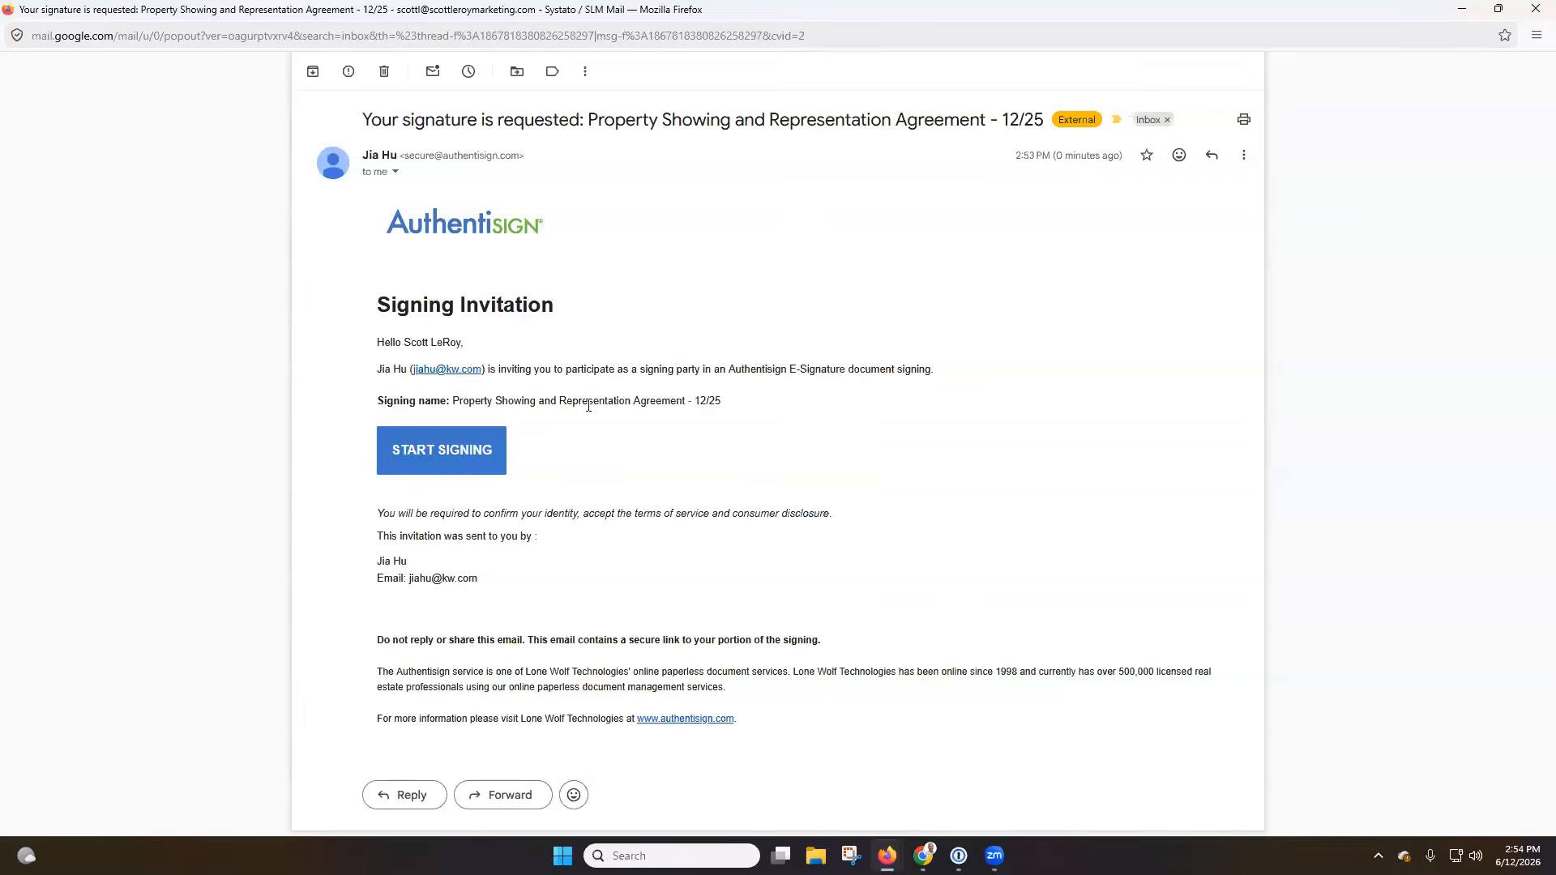
left_click(468, 458)
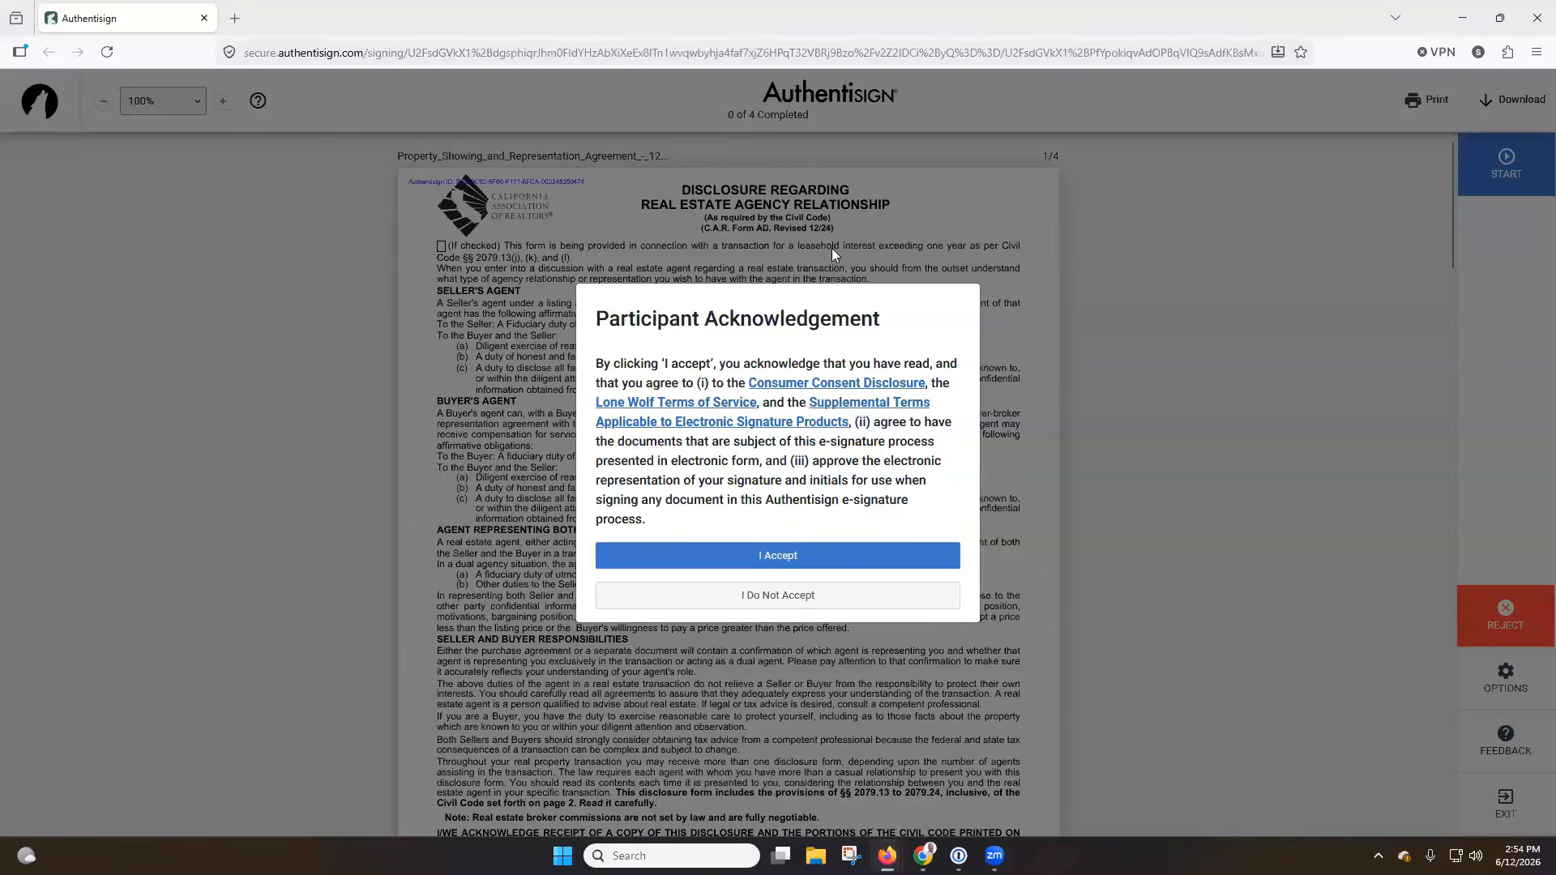
left_click(791, 562)
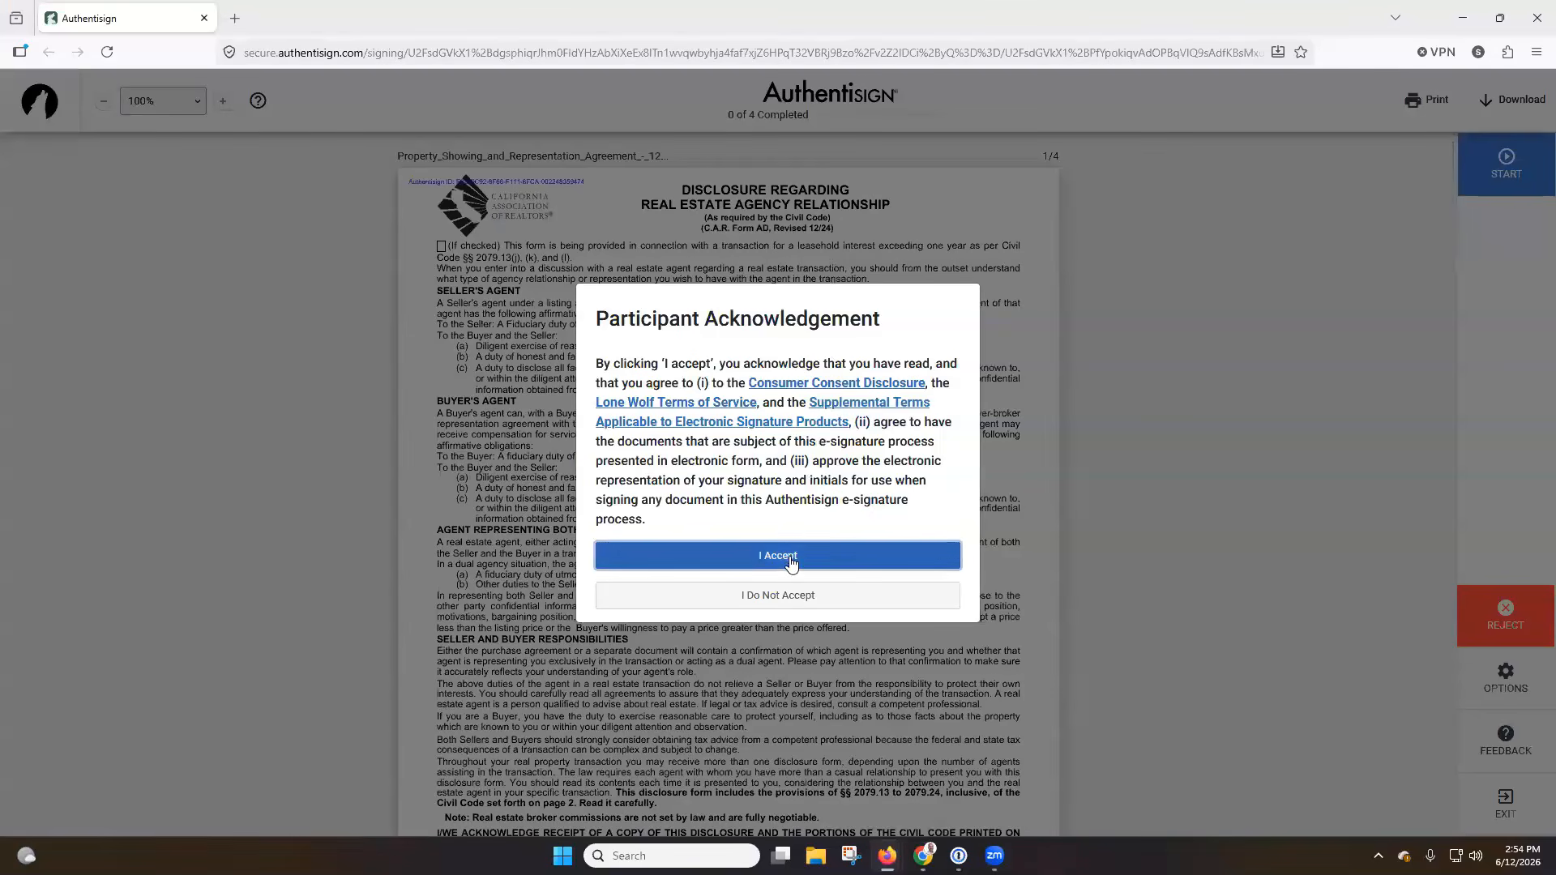
scroll(820, 311, "down", 3)
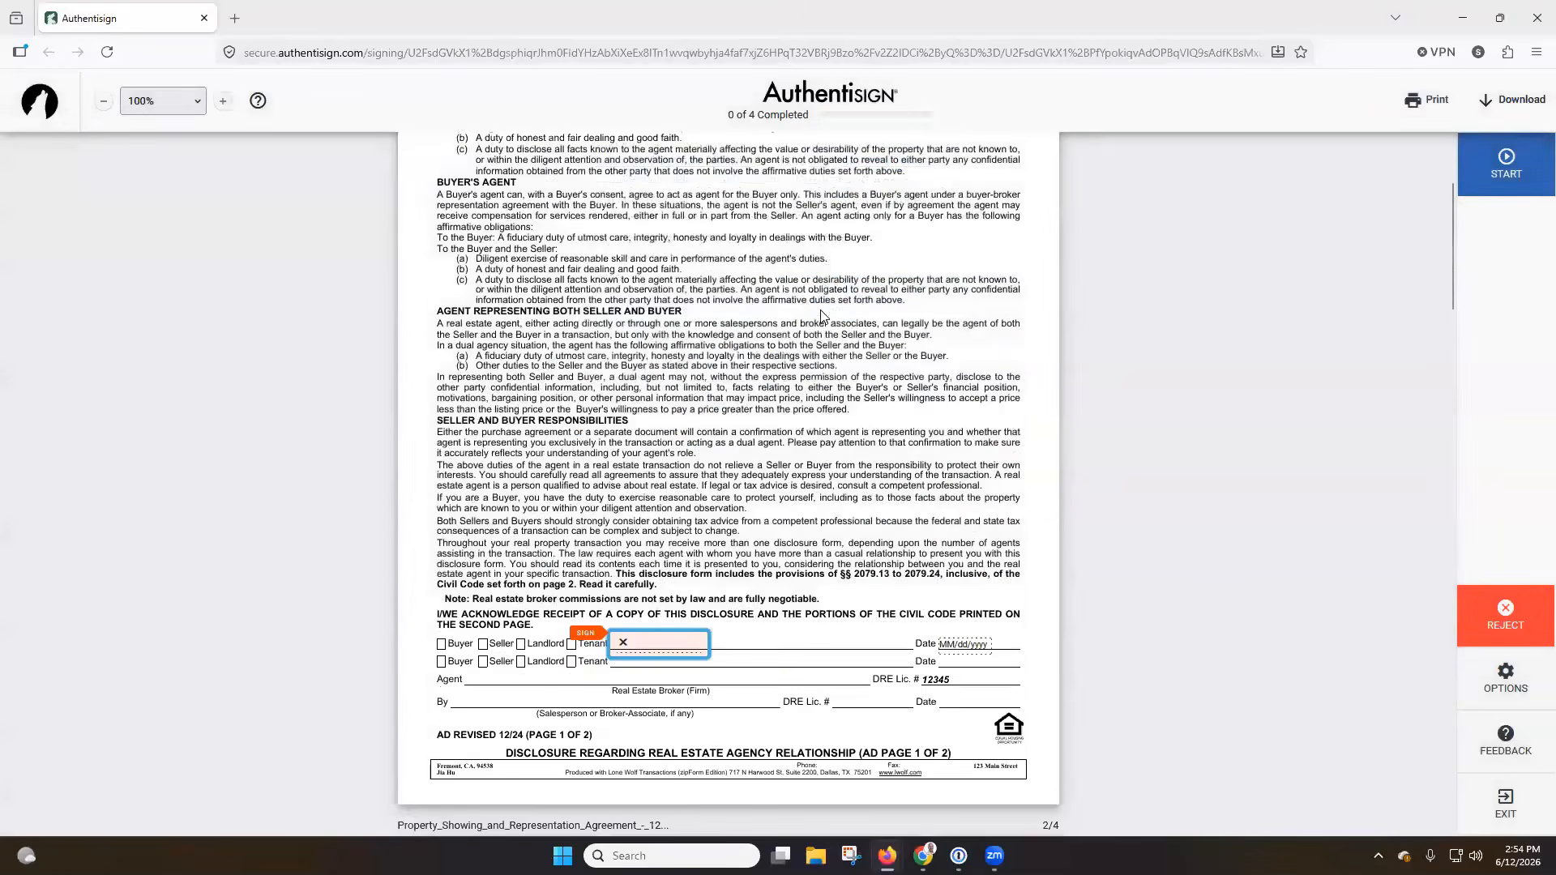
Create the buyer's signature and initials in the Rage Italic font and apply the signature to the agency disclosure page.
scroll(827, 298, "down", 2)
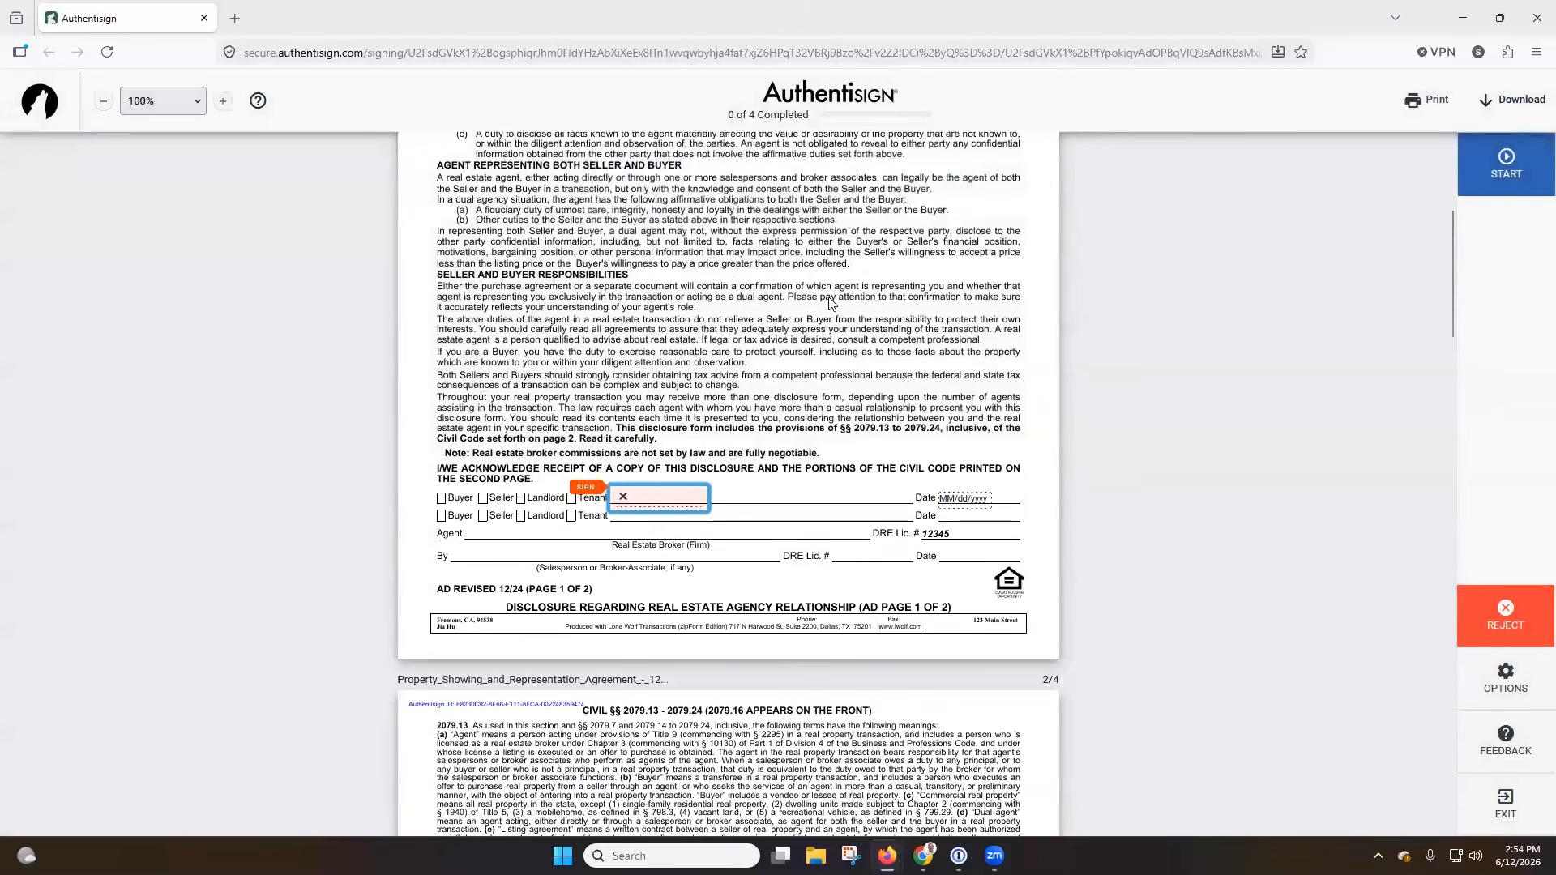
left_click(664, 504)
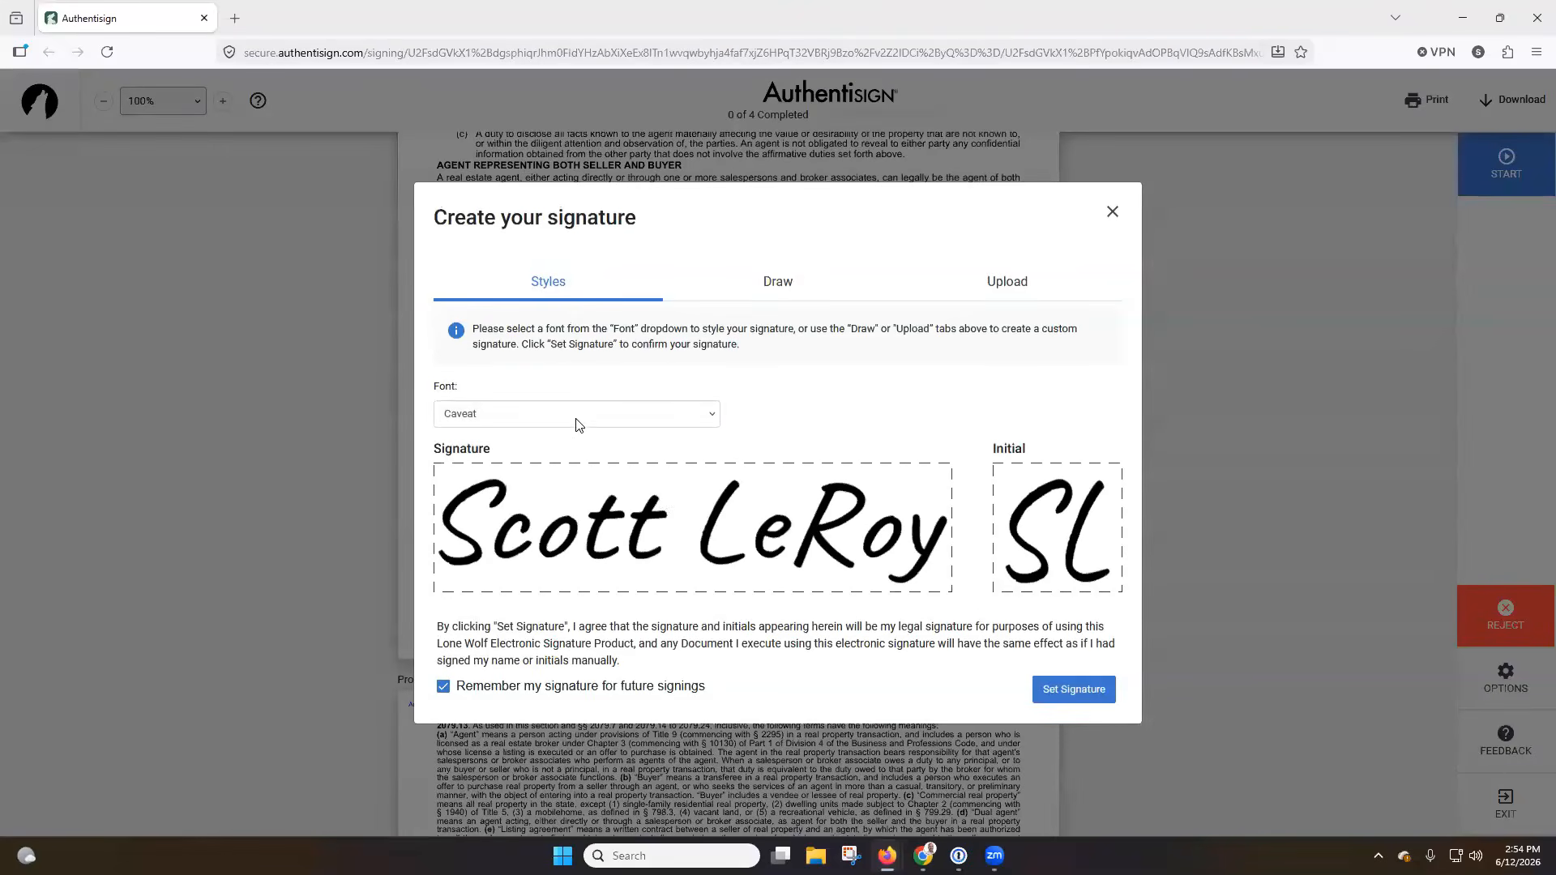
left_click(659, 414)
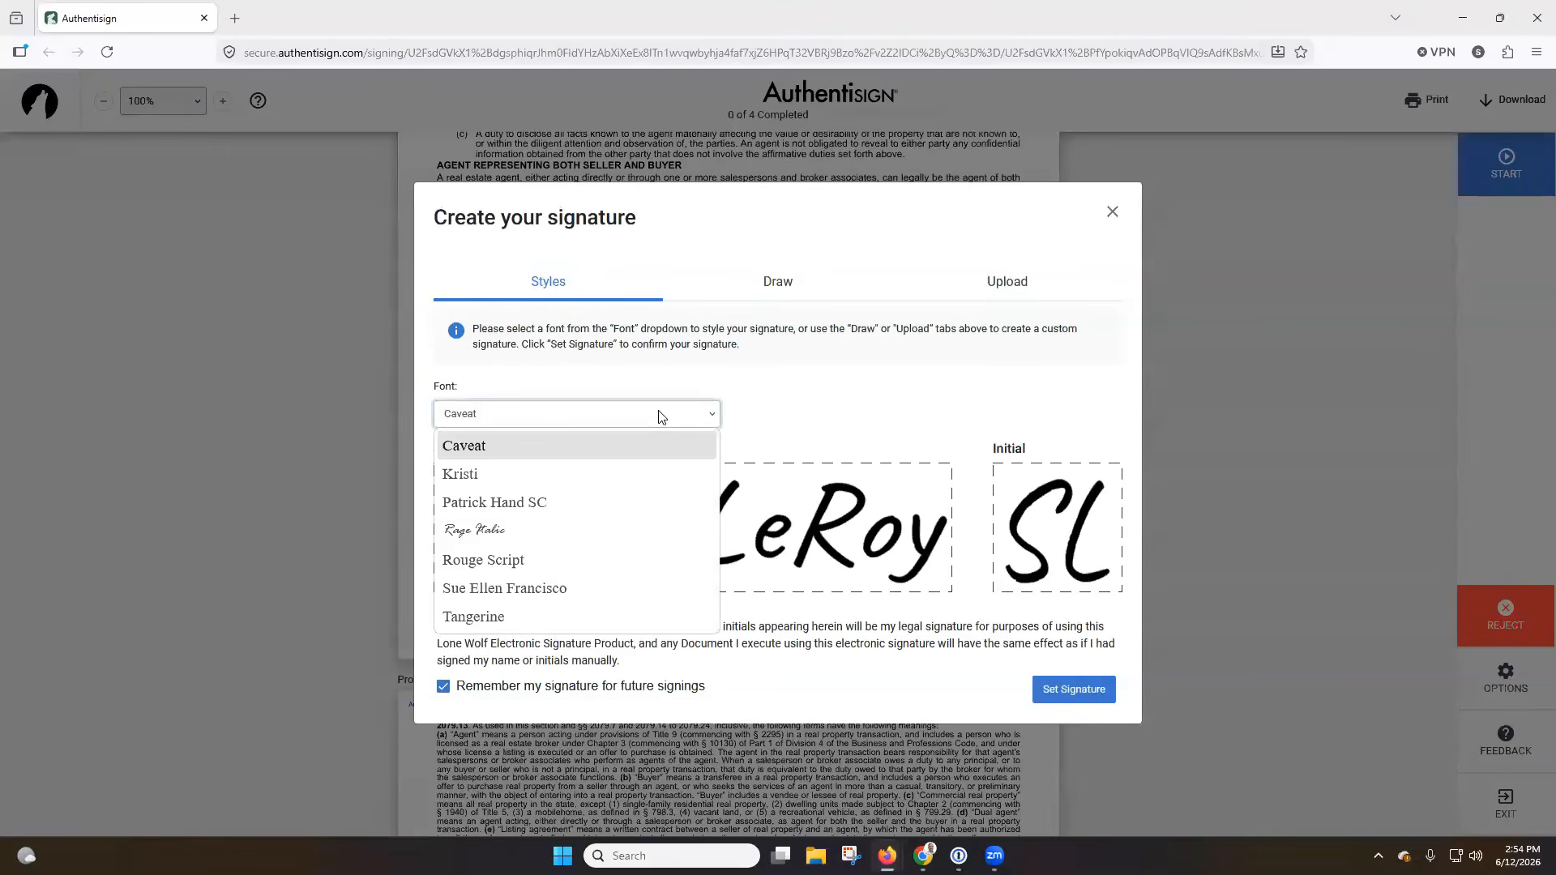
left_click(619, 529)
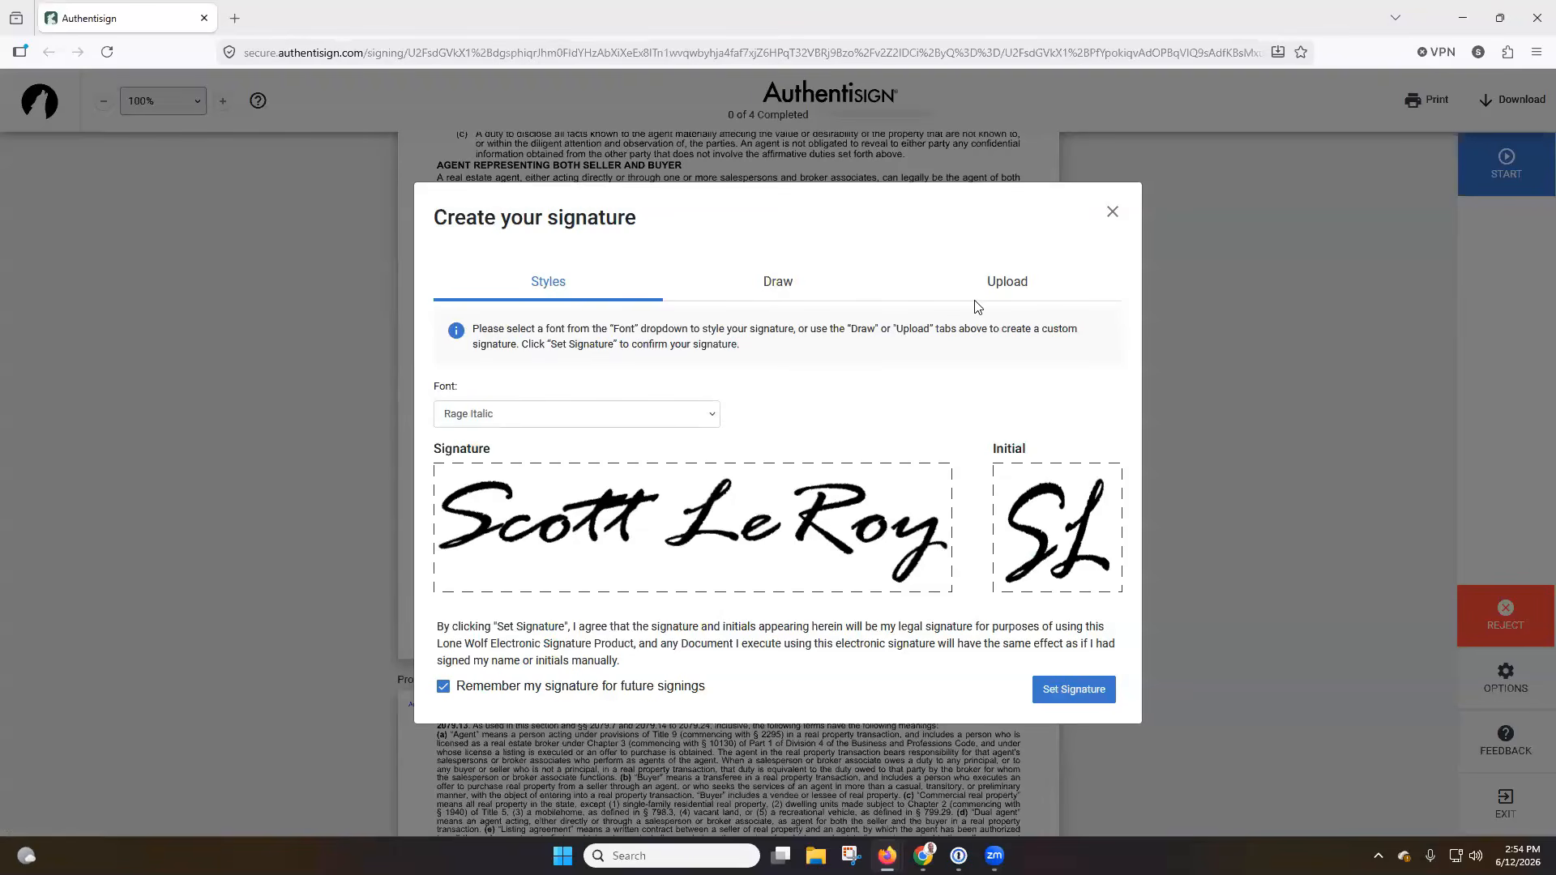
left_click(1055, 691)
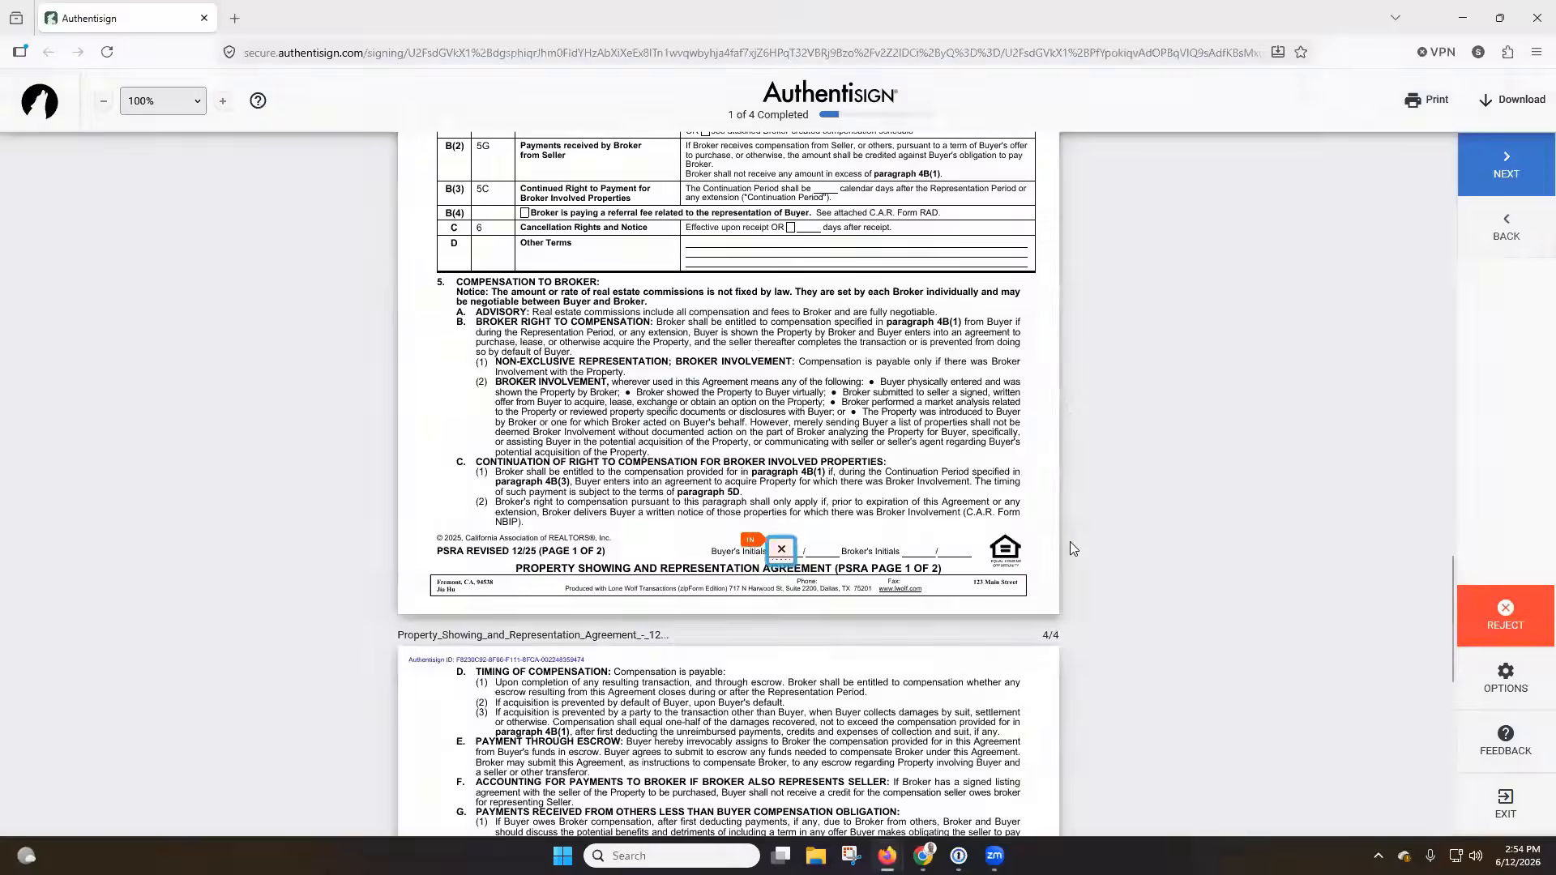
Fill the remaining buyer's initials and signature blocks on the Property Showing and Representation Agreement and complete the signing.
left_click(787, 440)
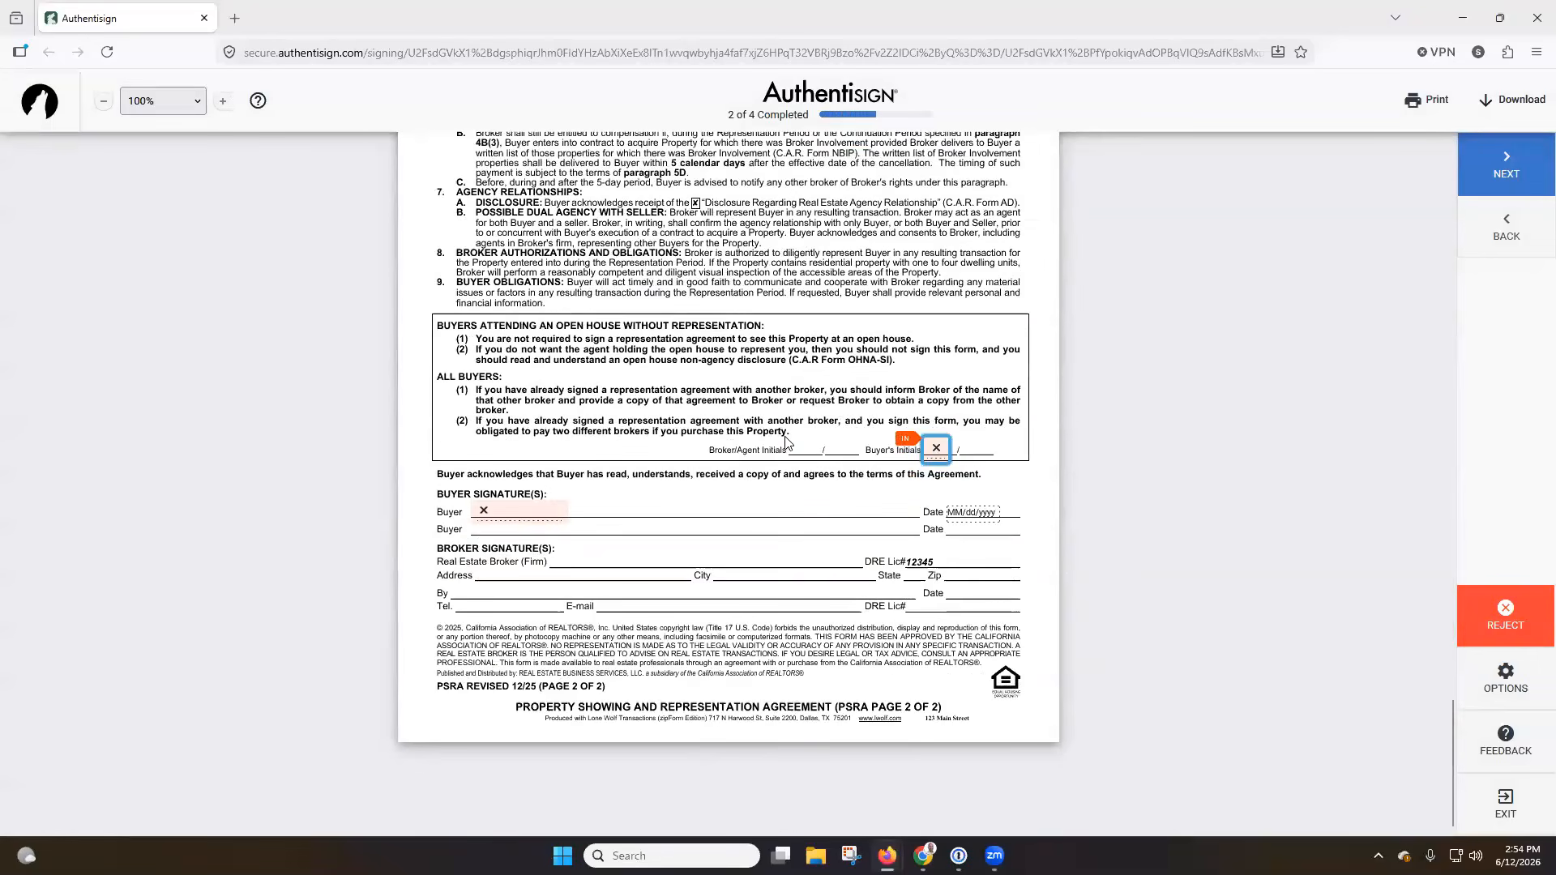
left_click(930, 447)
left_click(540, 510)
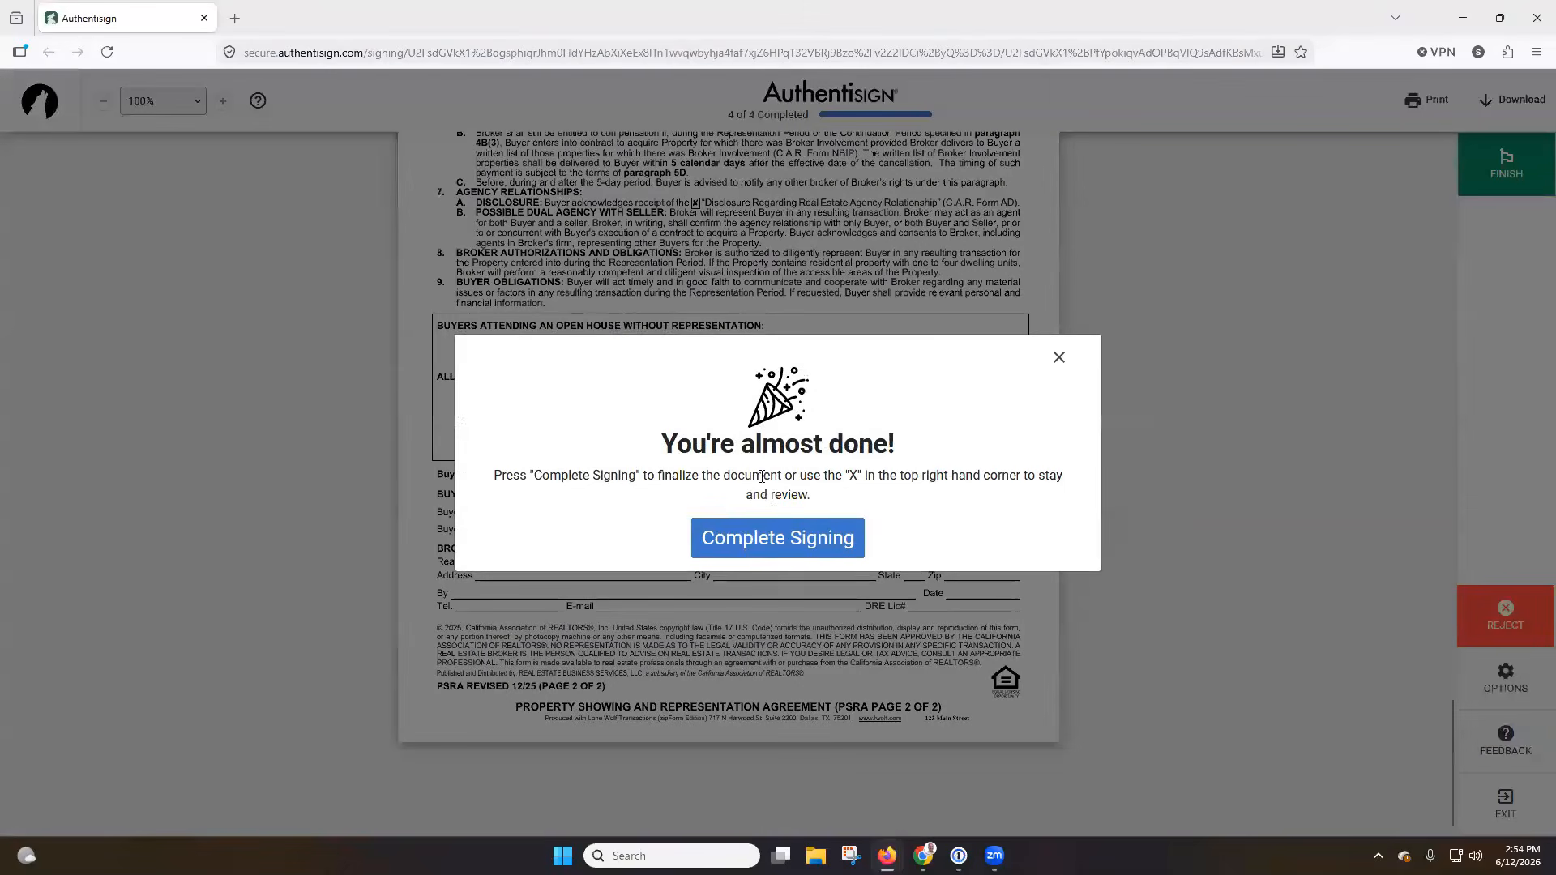
left_click(774, 545)
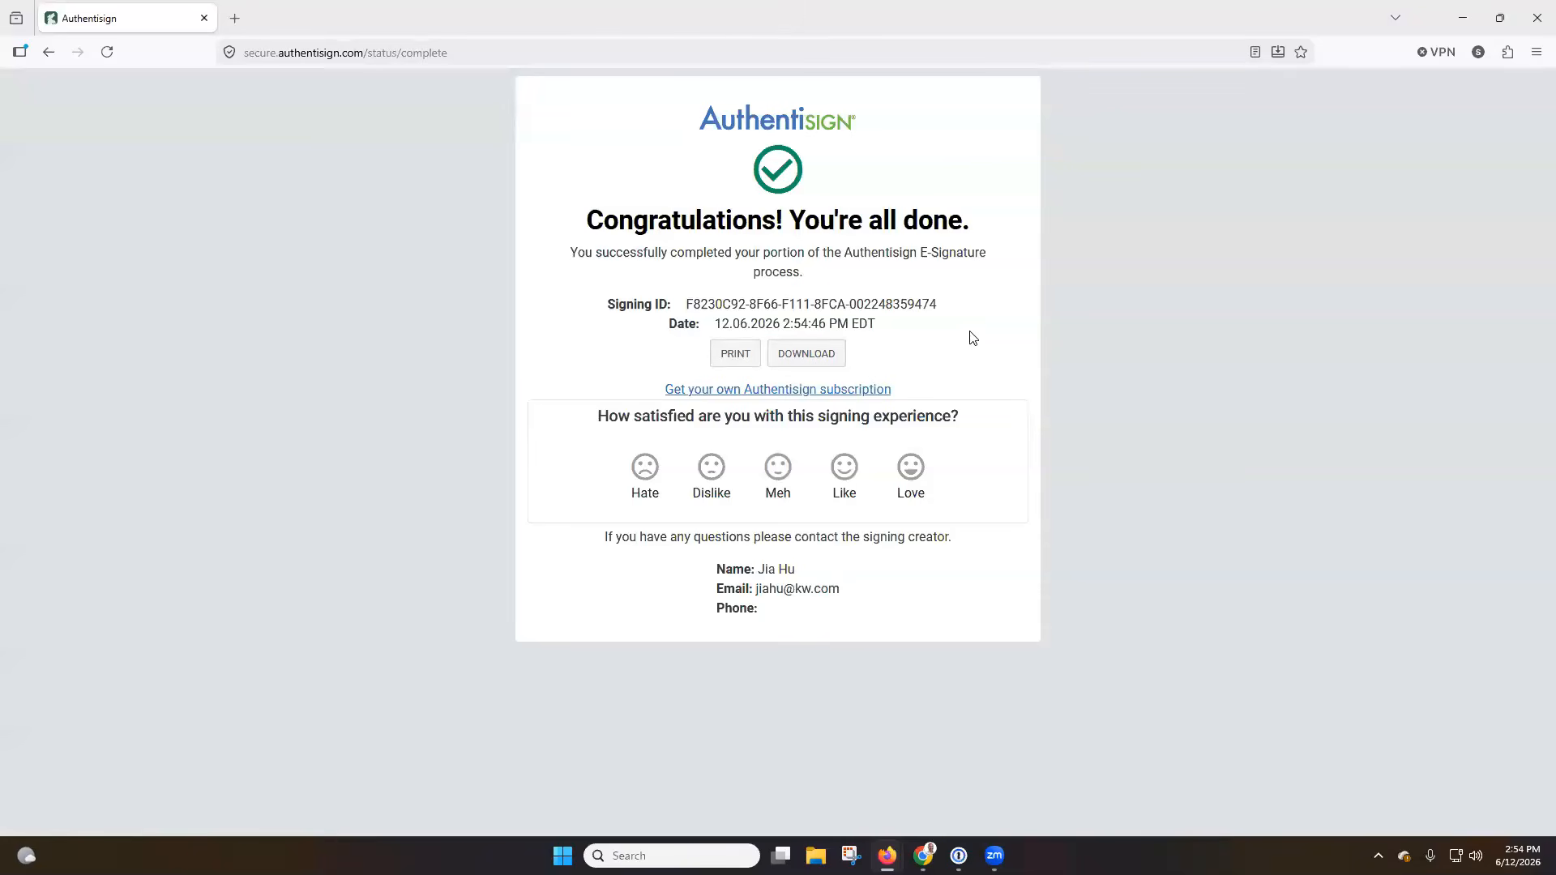
Close the completed signing and invitation email windows, and refresh the 123 Main Street signings list in Transact.
left_click(1534, 22)
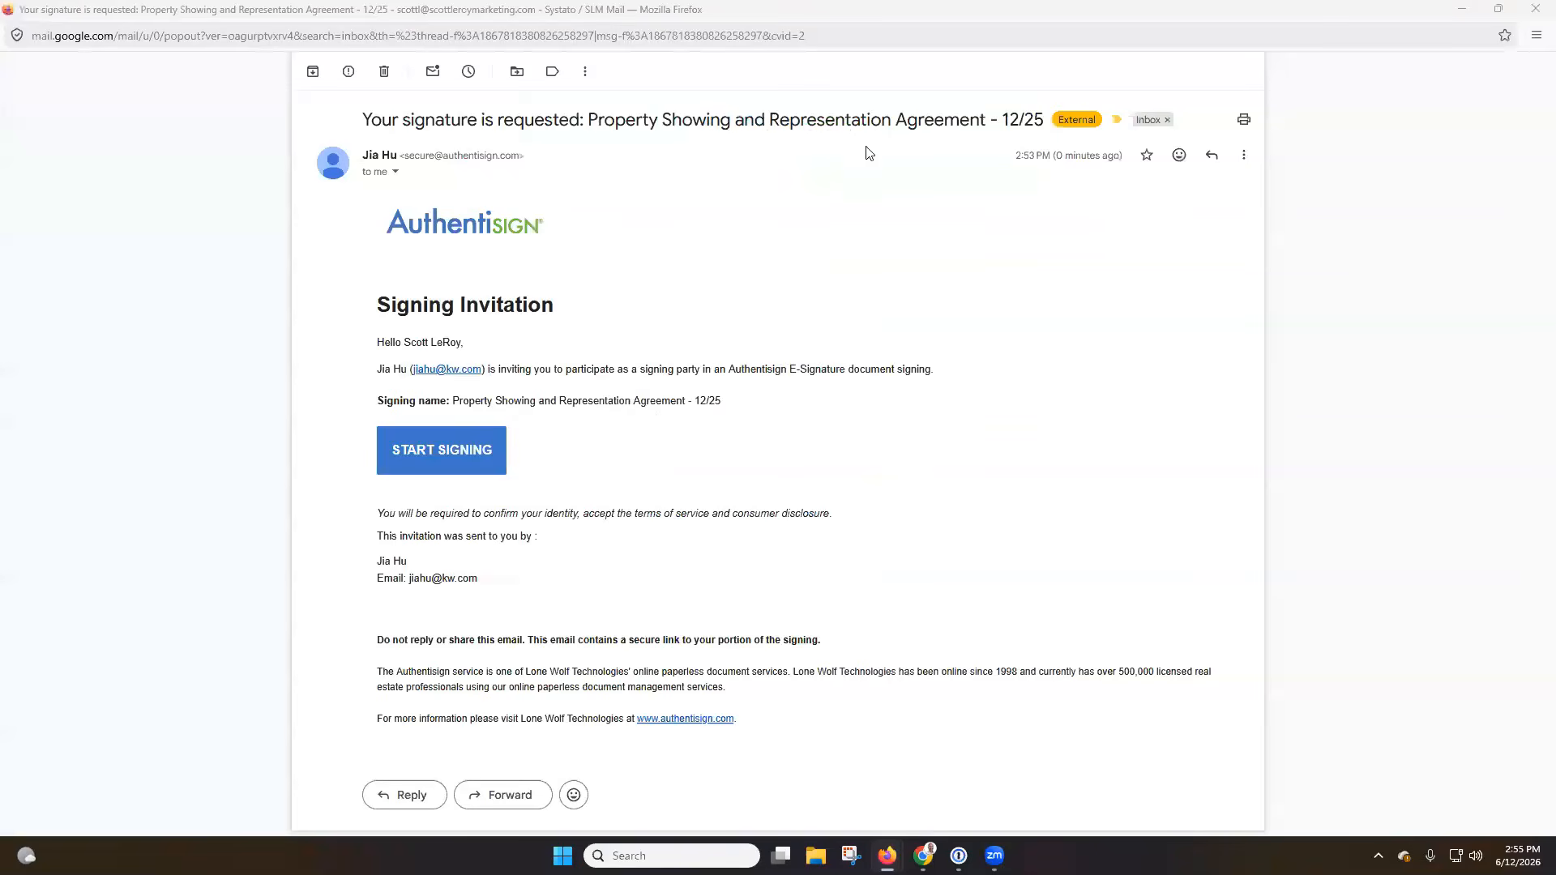
left_click(1534, 22)
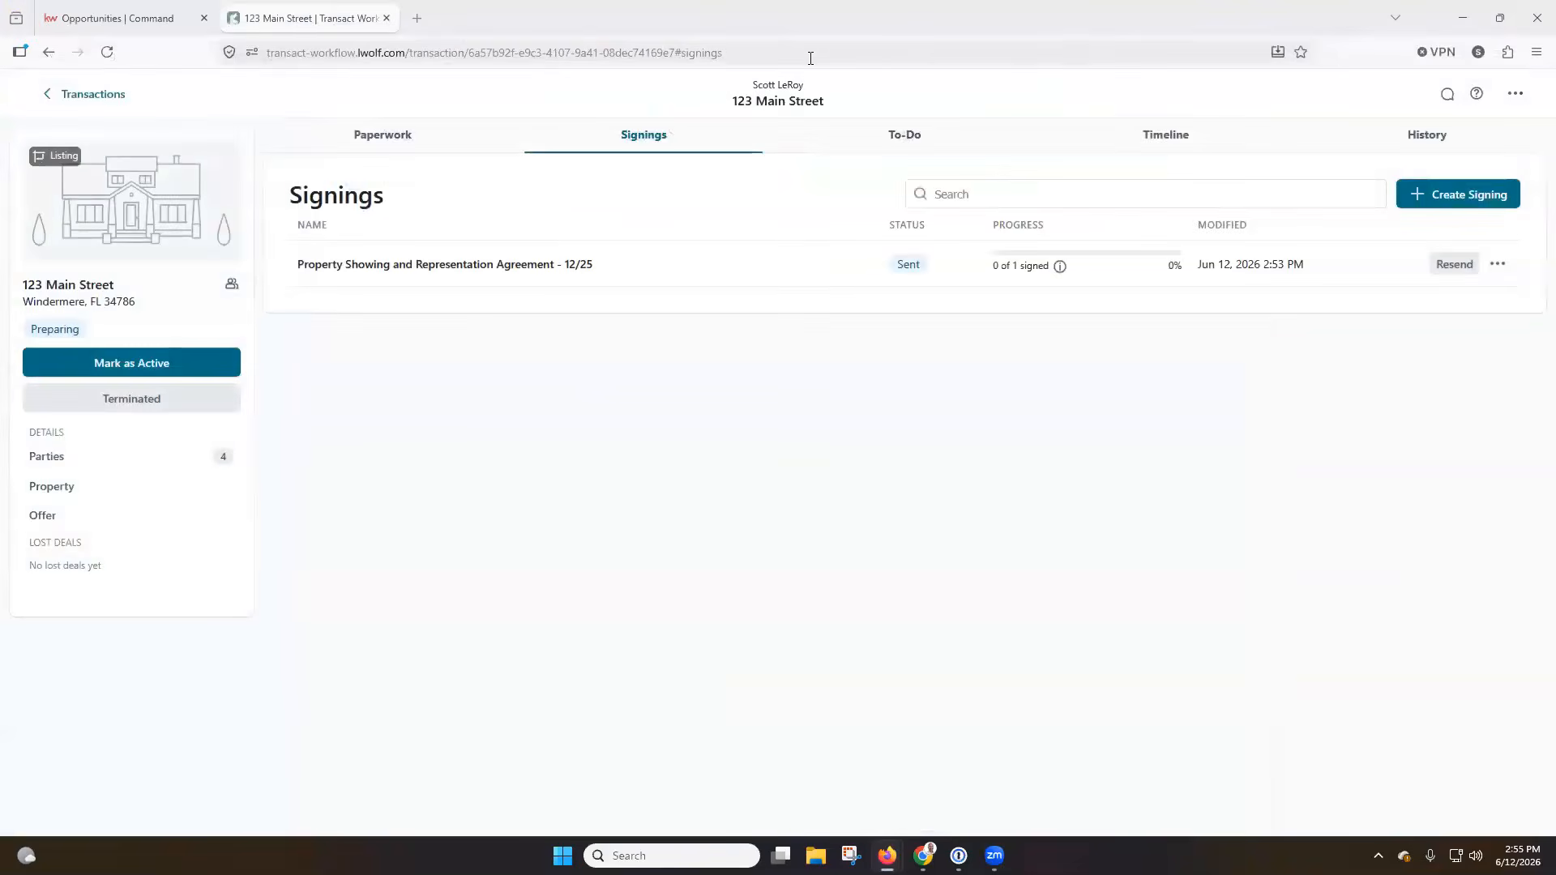
left_click(108, 55)
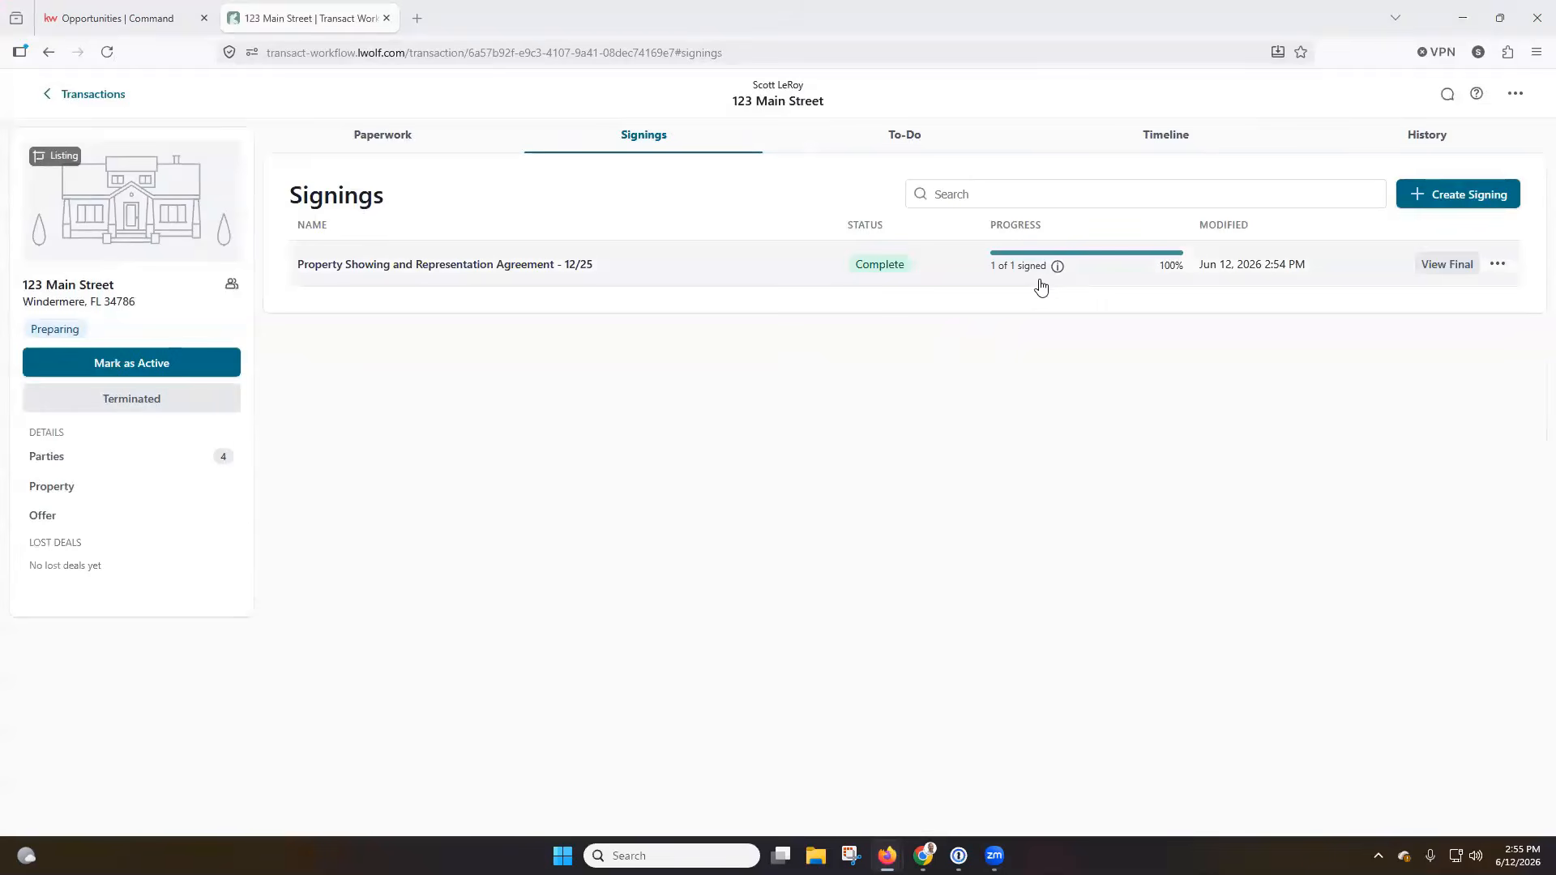
Delete the completed Property Showing and Representation Agreement - 12/25 signing from the transaction.
left_click(1497, 265)
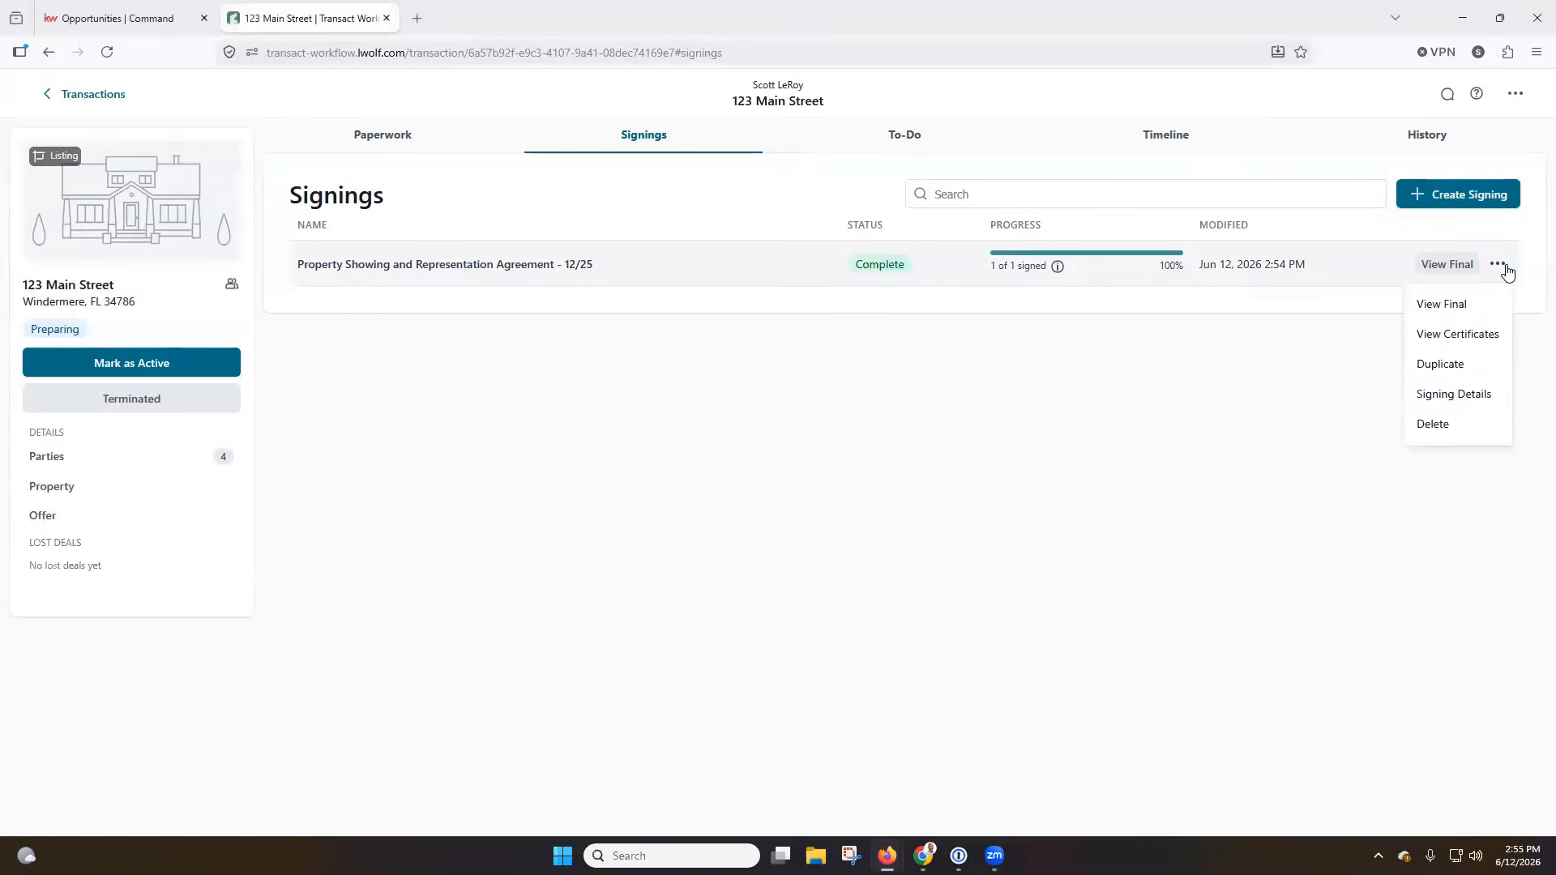
left_click(1451, 424)
left_click(901, 509)
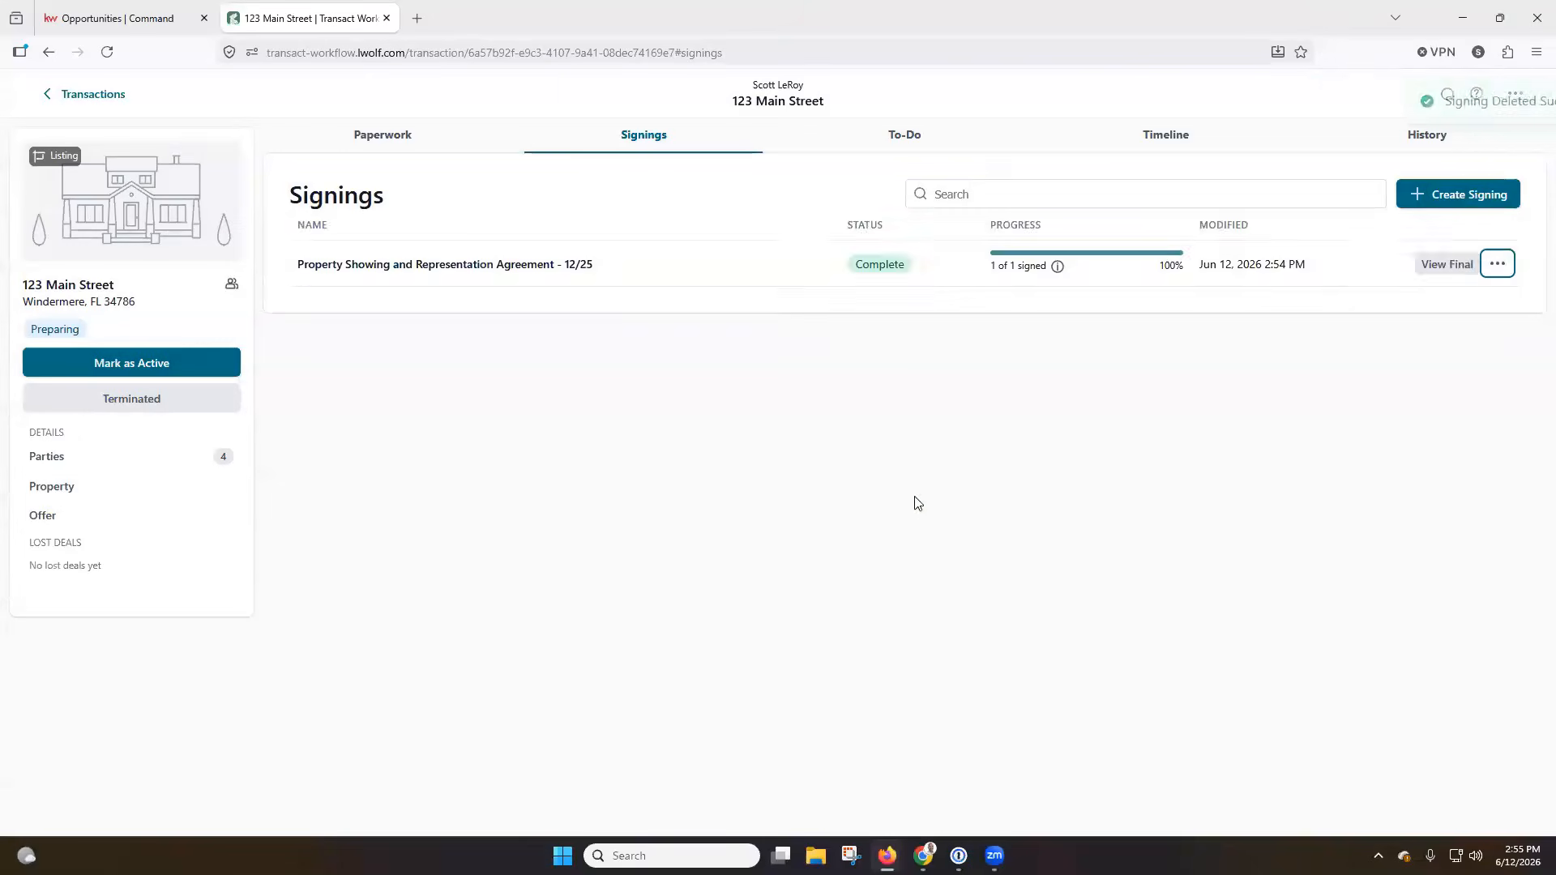
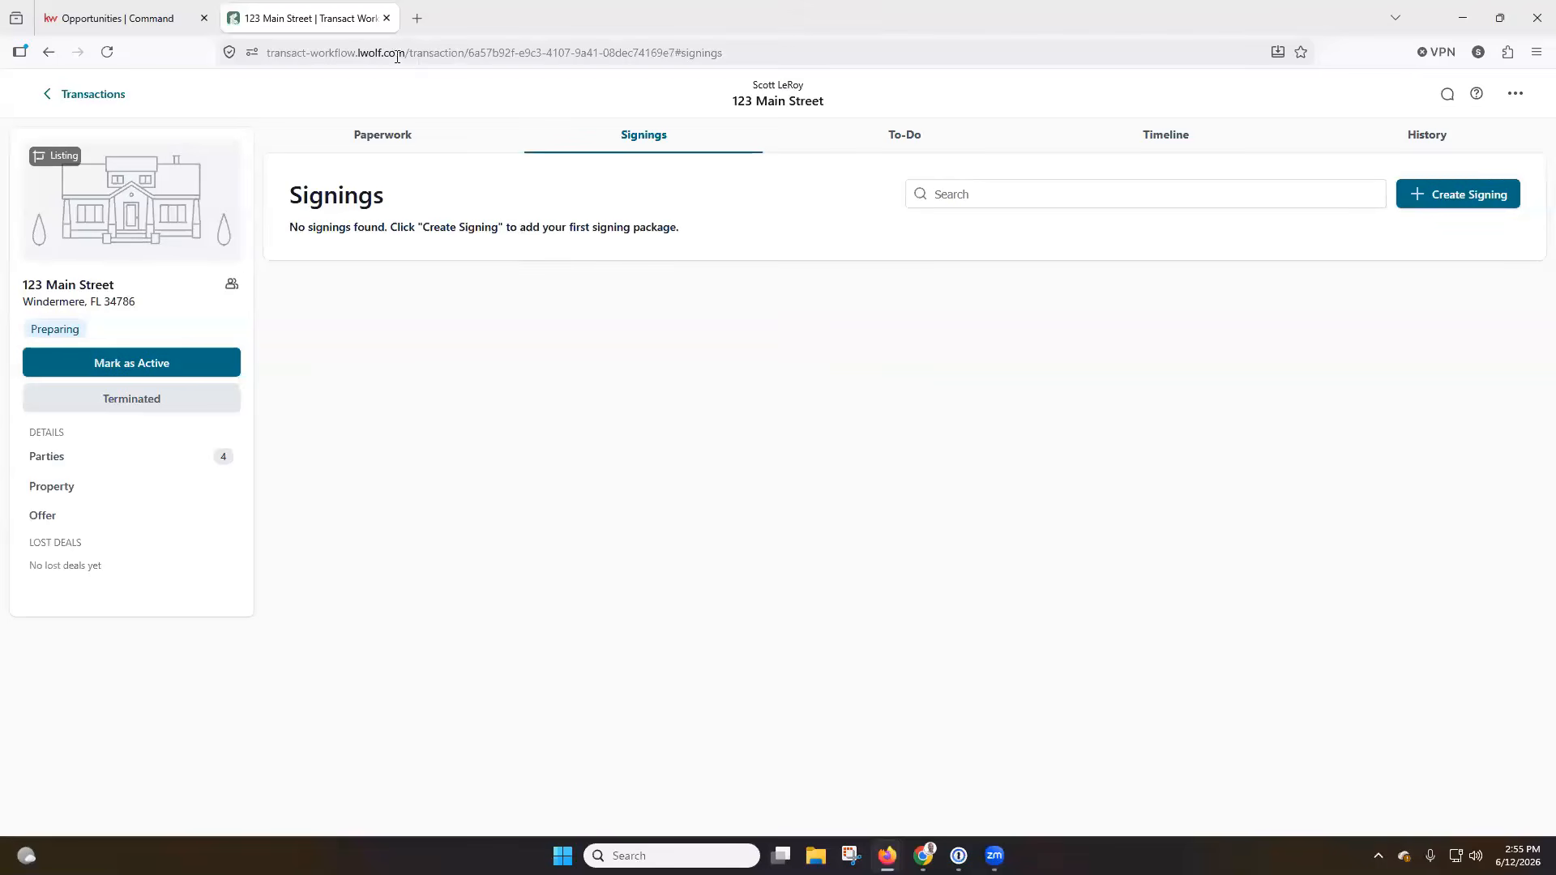
Switch to KW Command, refresh the listing's documents, and attach Property_Showing_and_Representation_Agreement_-_1225.pdf to Cancellation of List.
left_click(101, 12)
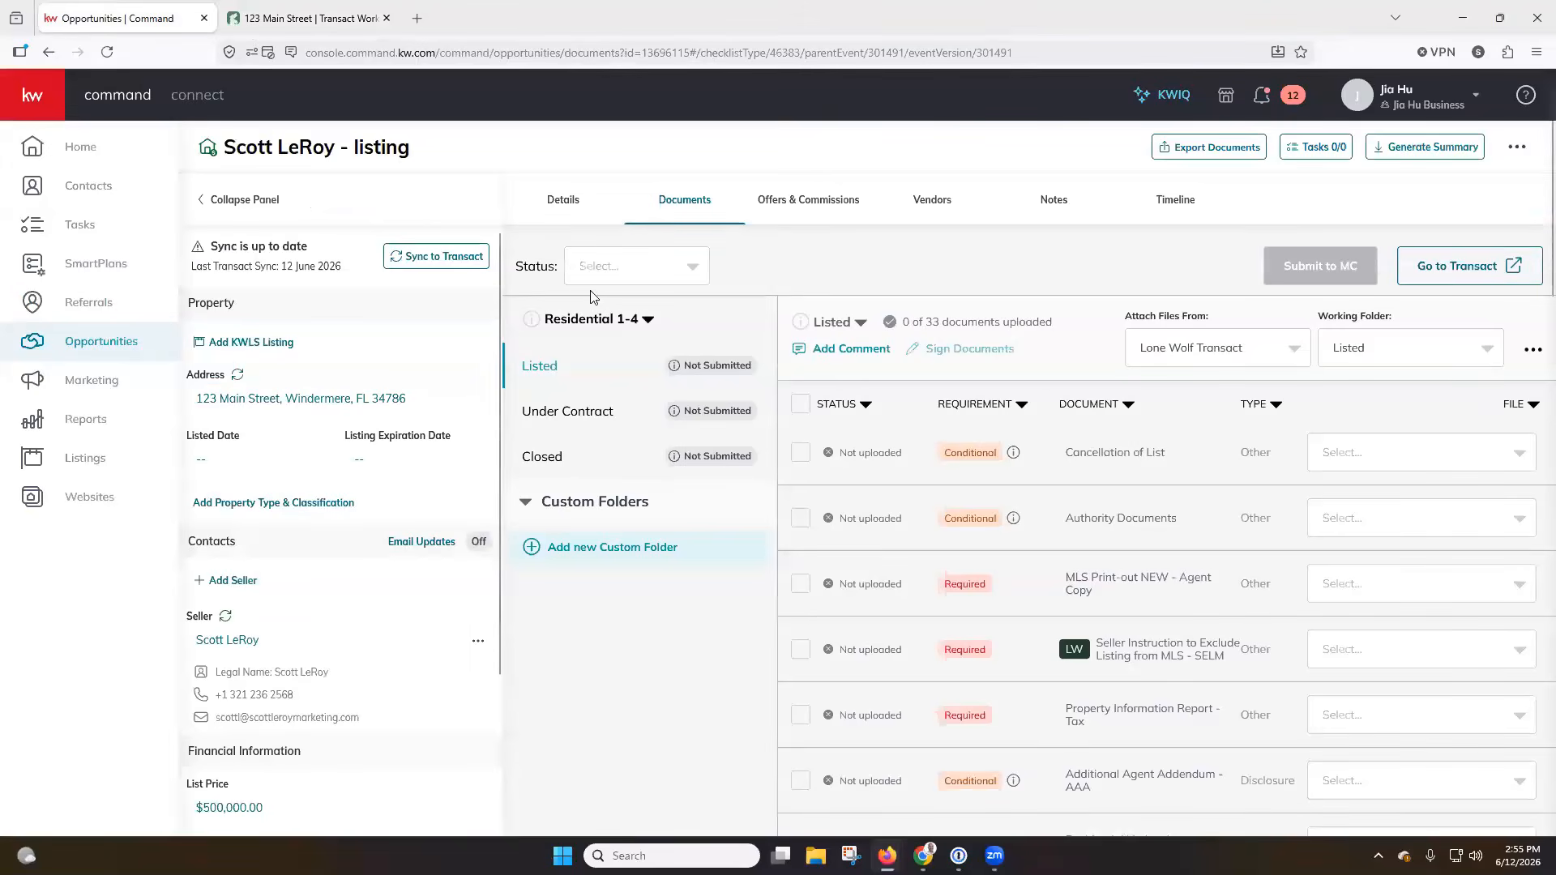
left_click(105, 52)
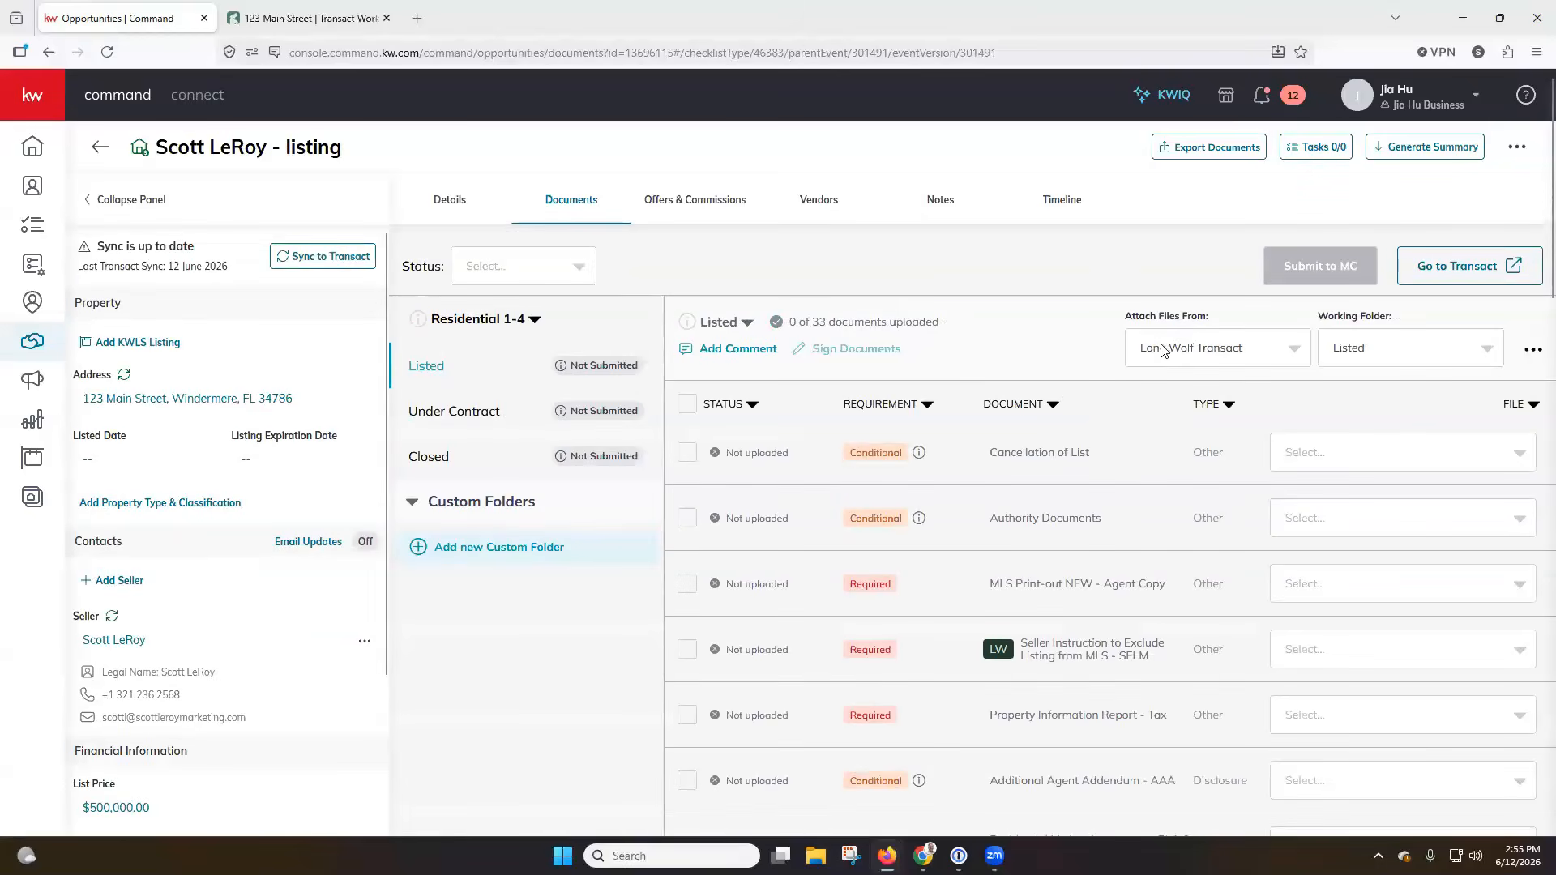
left_click(1510, 469)
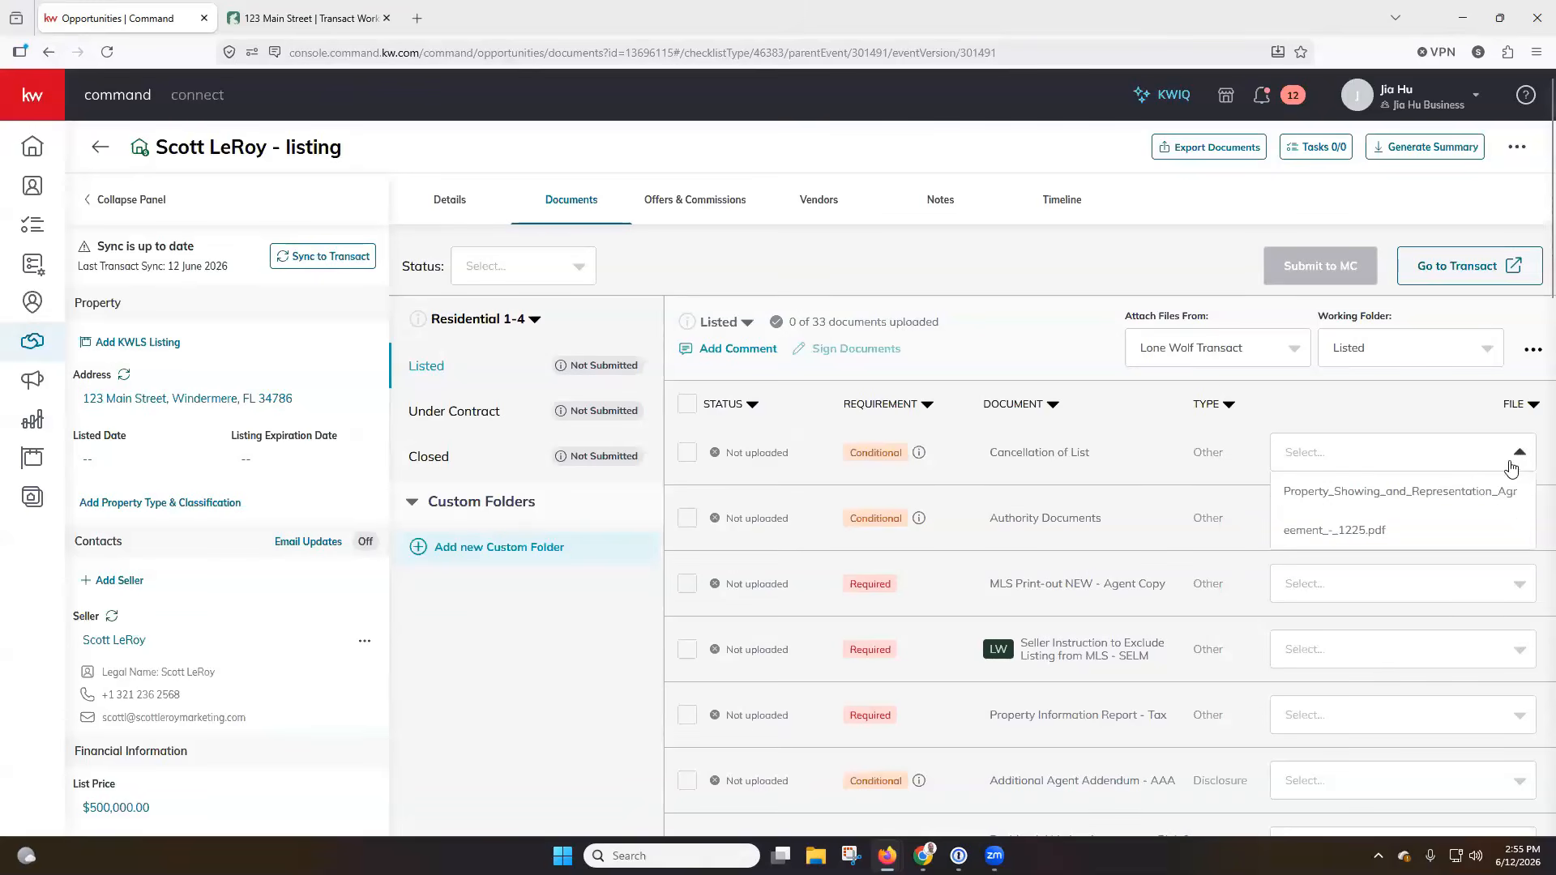
left_click(1352, 496)
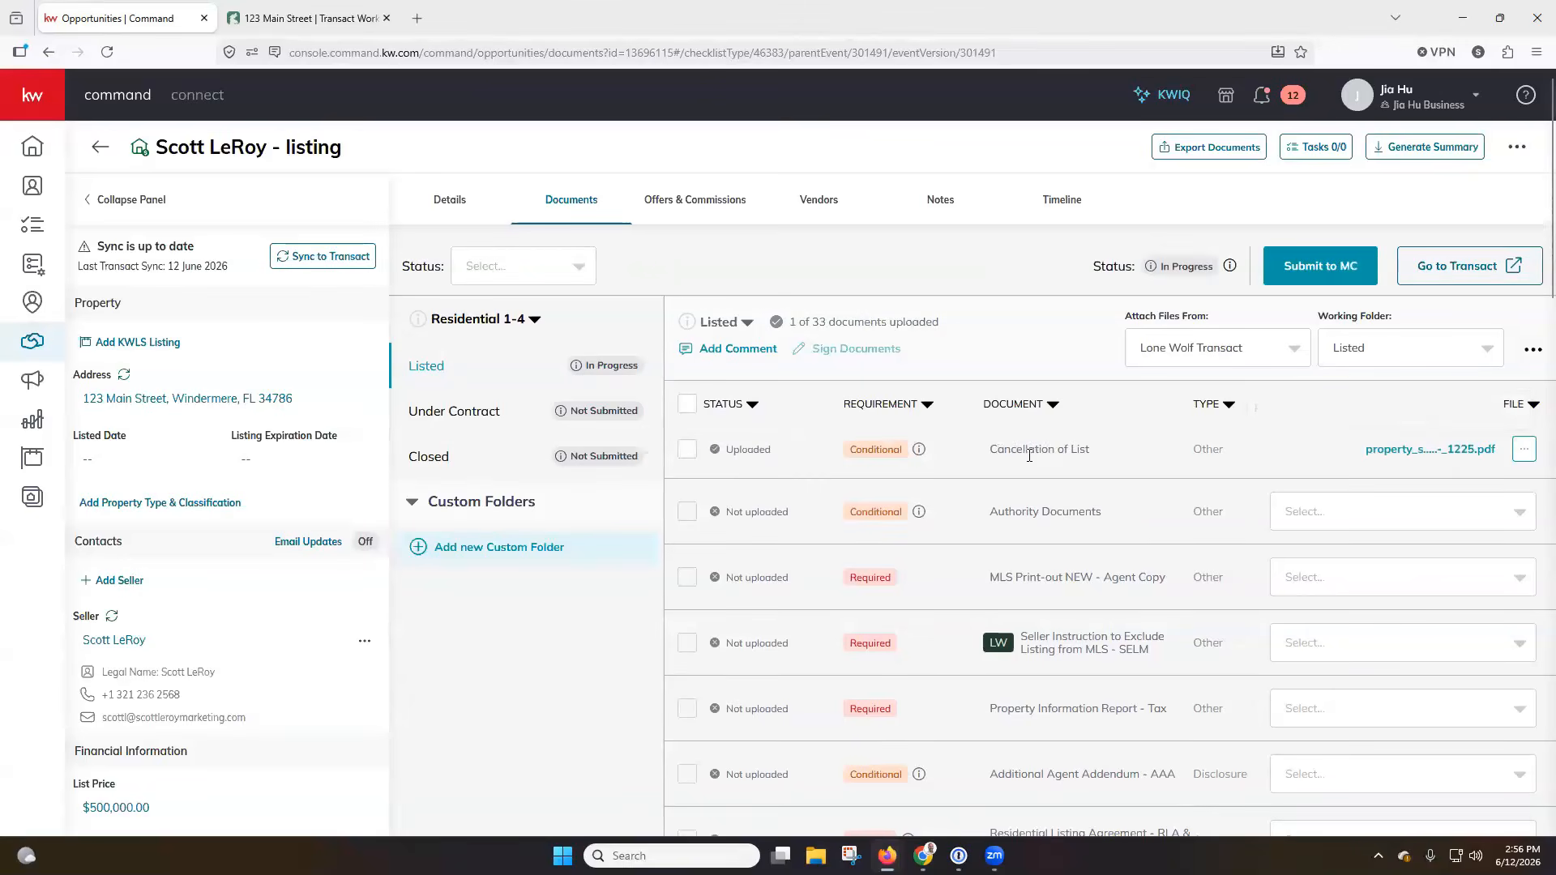
Include Transact forms in the files available from the Listed working folder, and review the file choices for Authority Documents.
left_click(1509, 513)
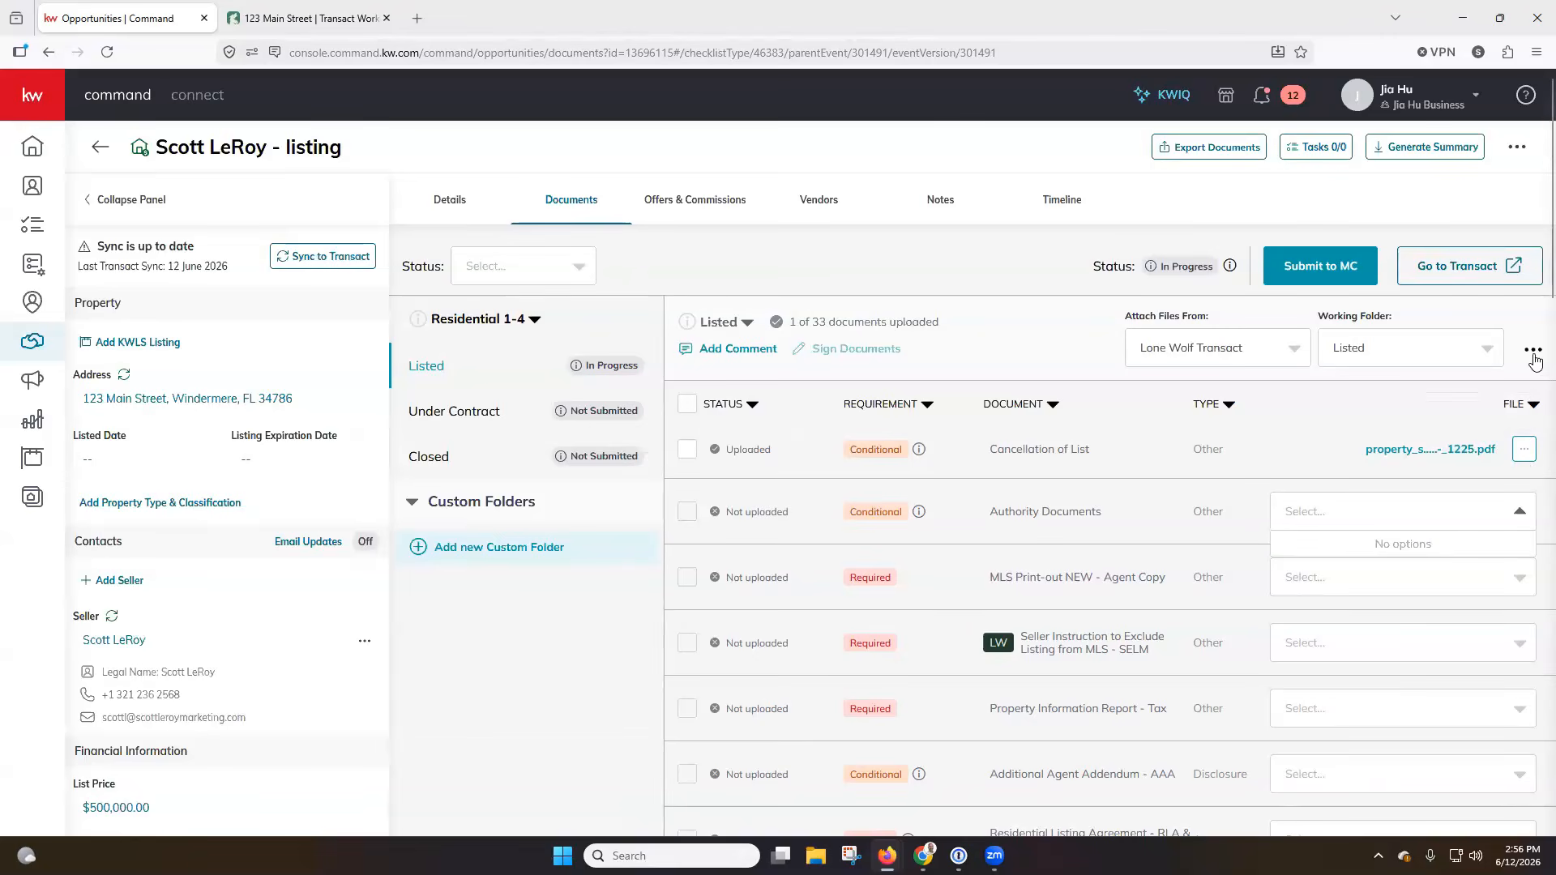
left_click(1473, 350)
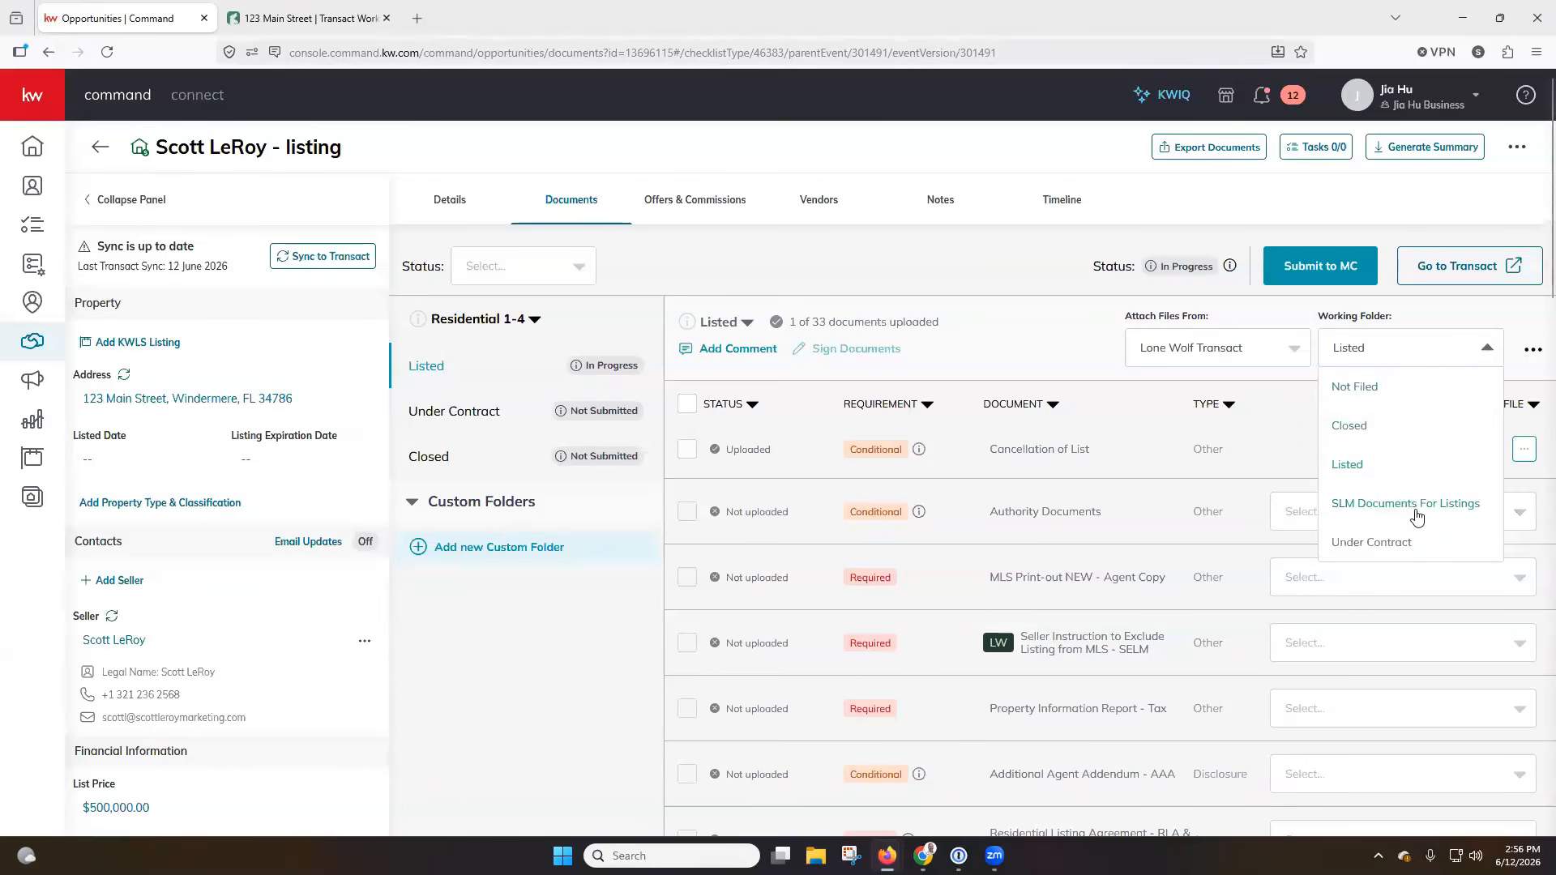
left_click(1533, 350)
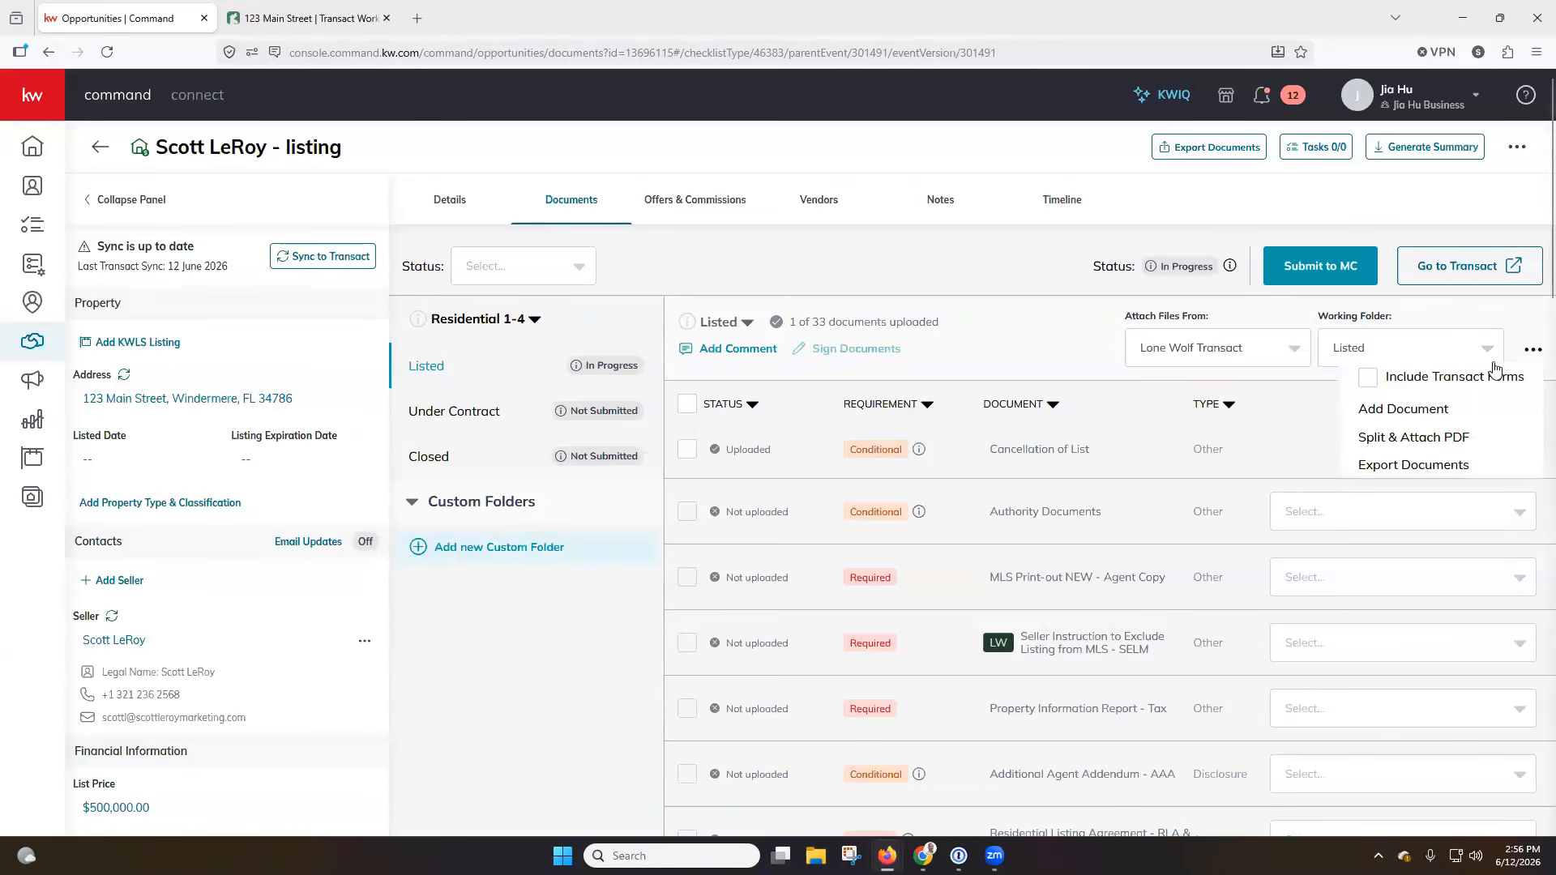
left_click(1369, 381)
left_click(1454, 519)
scroll(1437, 583, "down", 7)
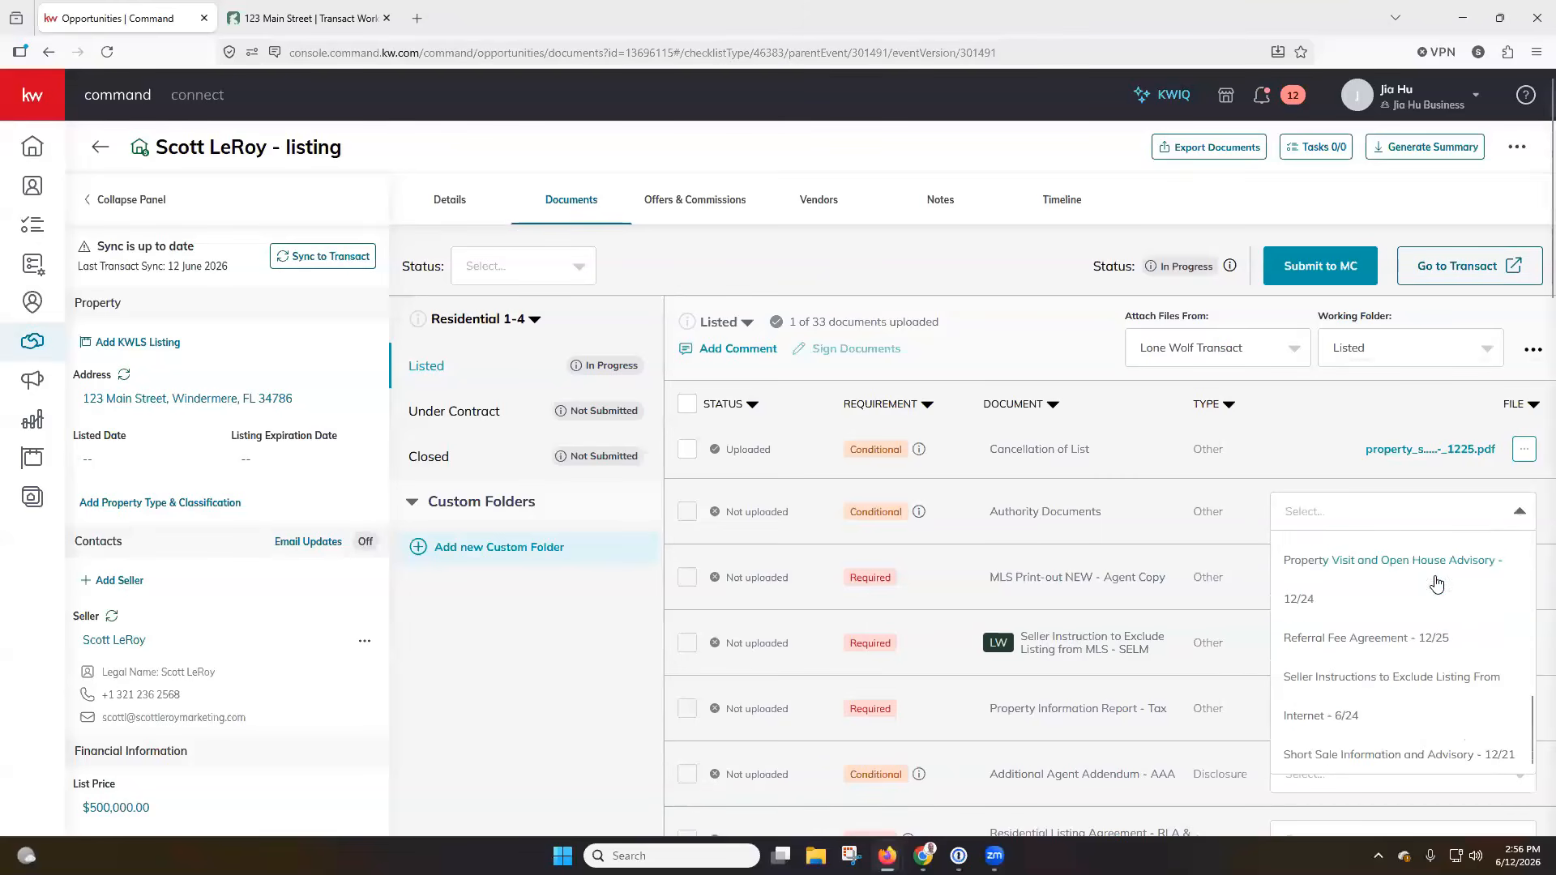
scroll(1406, 679, "up", 3)
scroll(1406, 679, "up", 4)
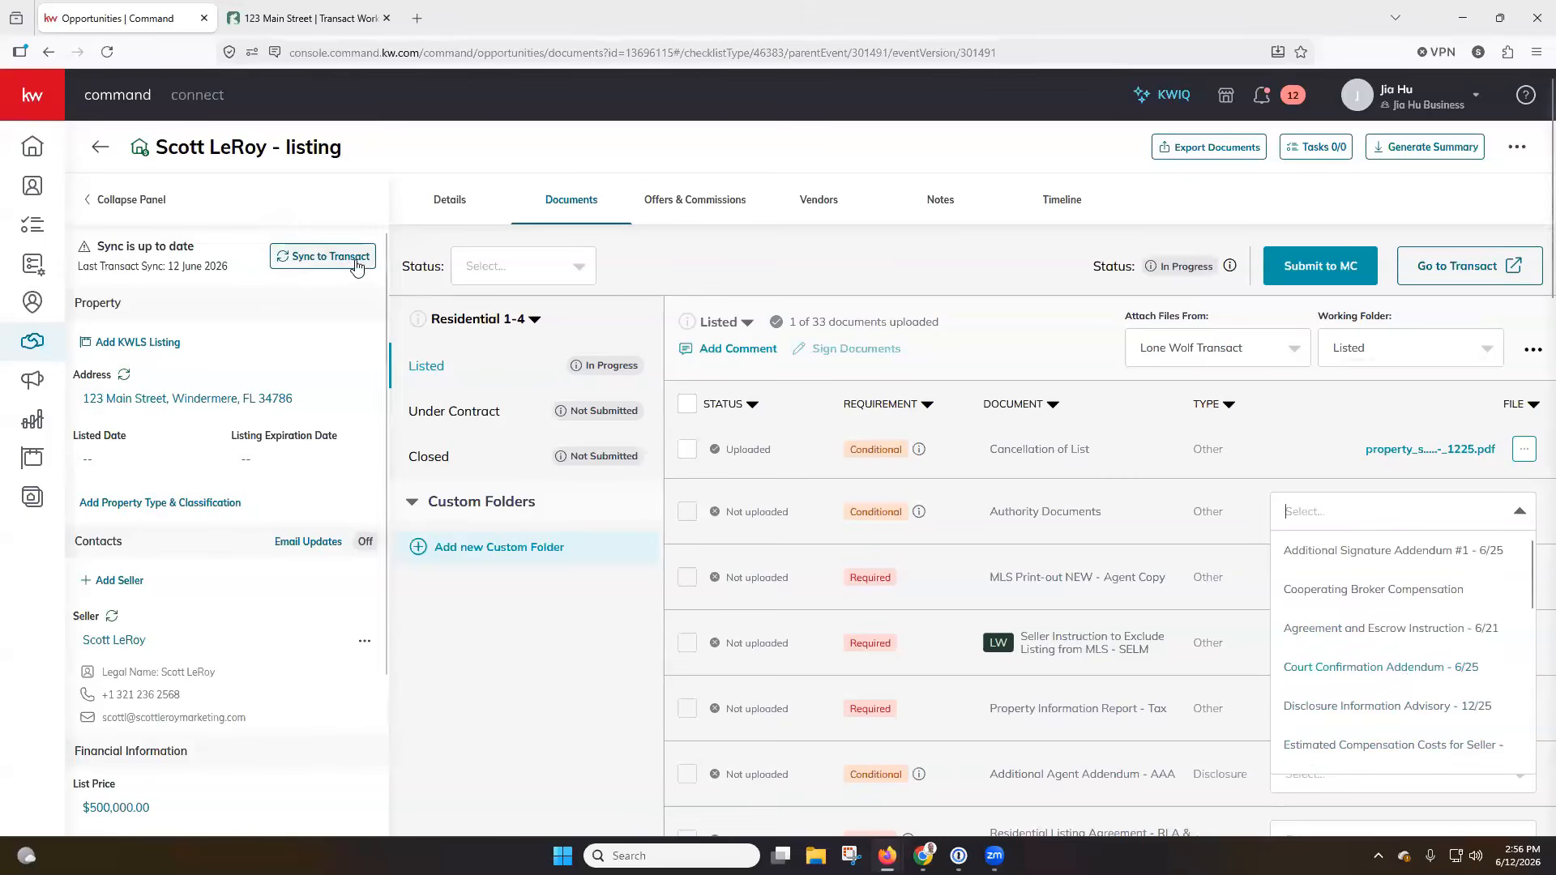
key("Escape")
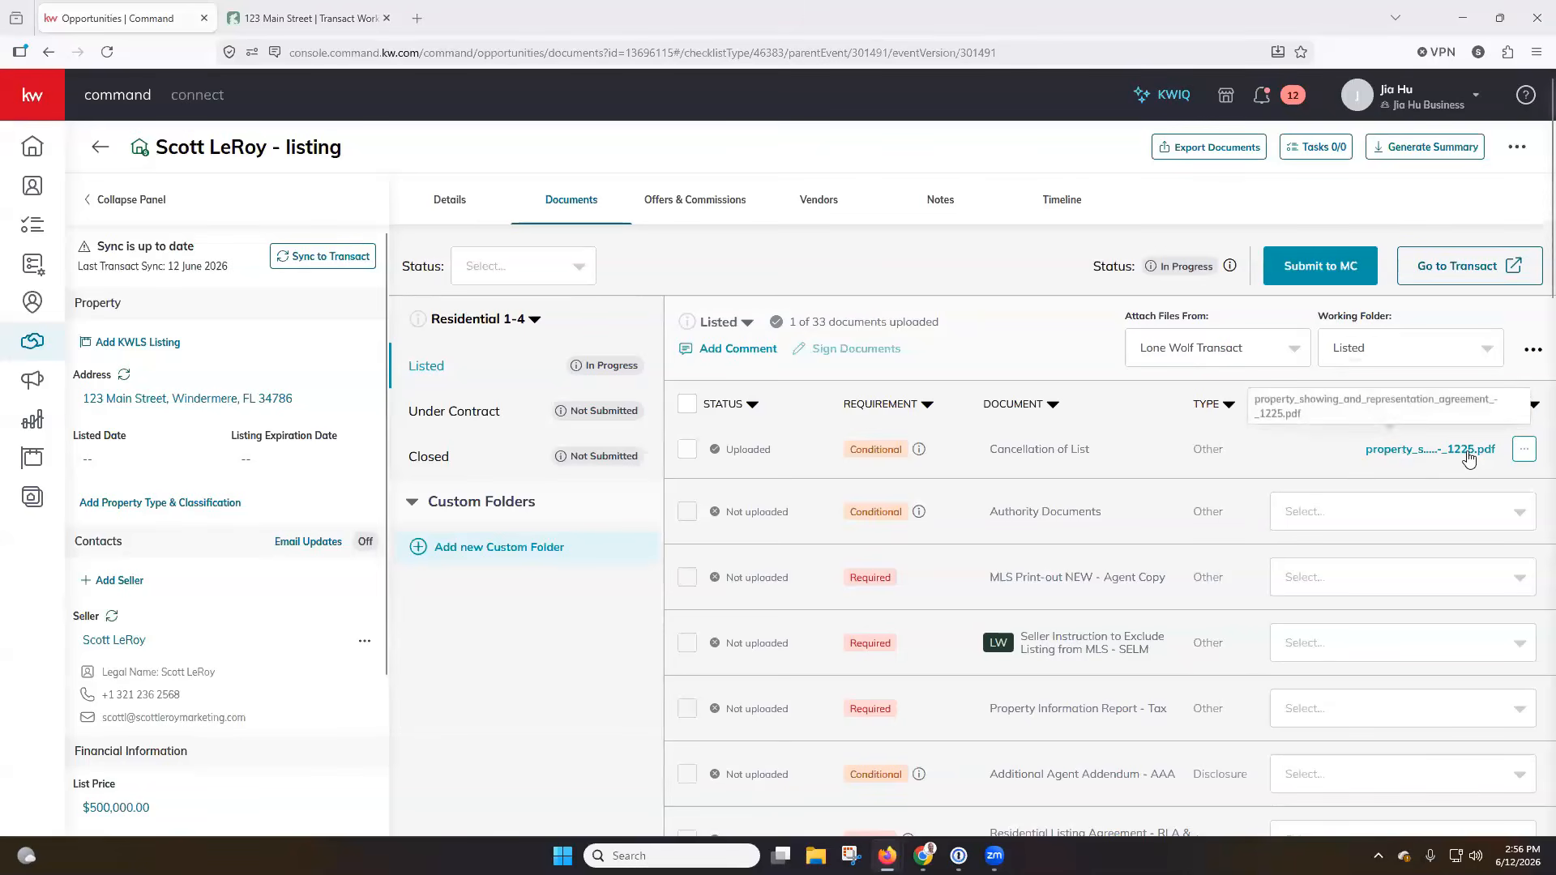
Return to the Transact signings, check the download link expiration in the Authentisign Signing Complete email, and close the email window.
left_click(369, 7)
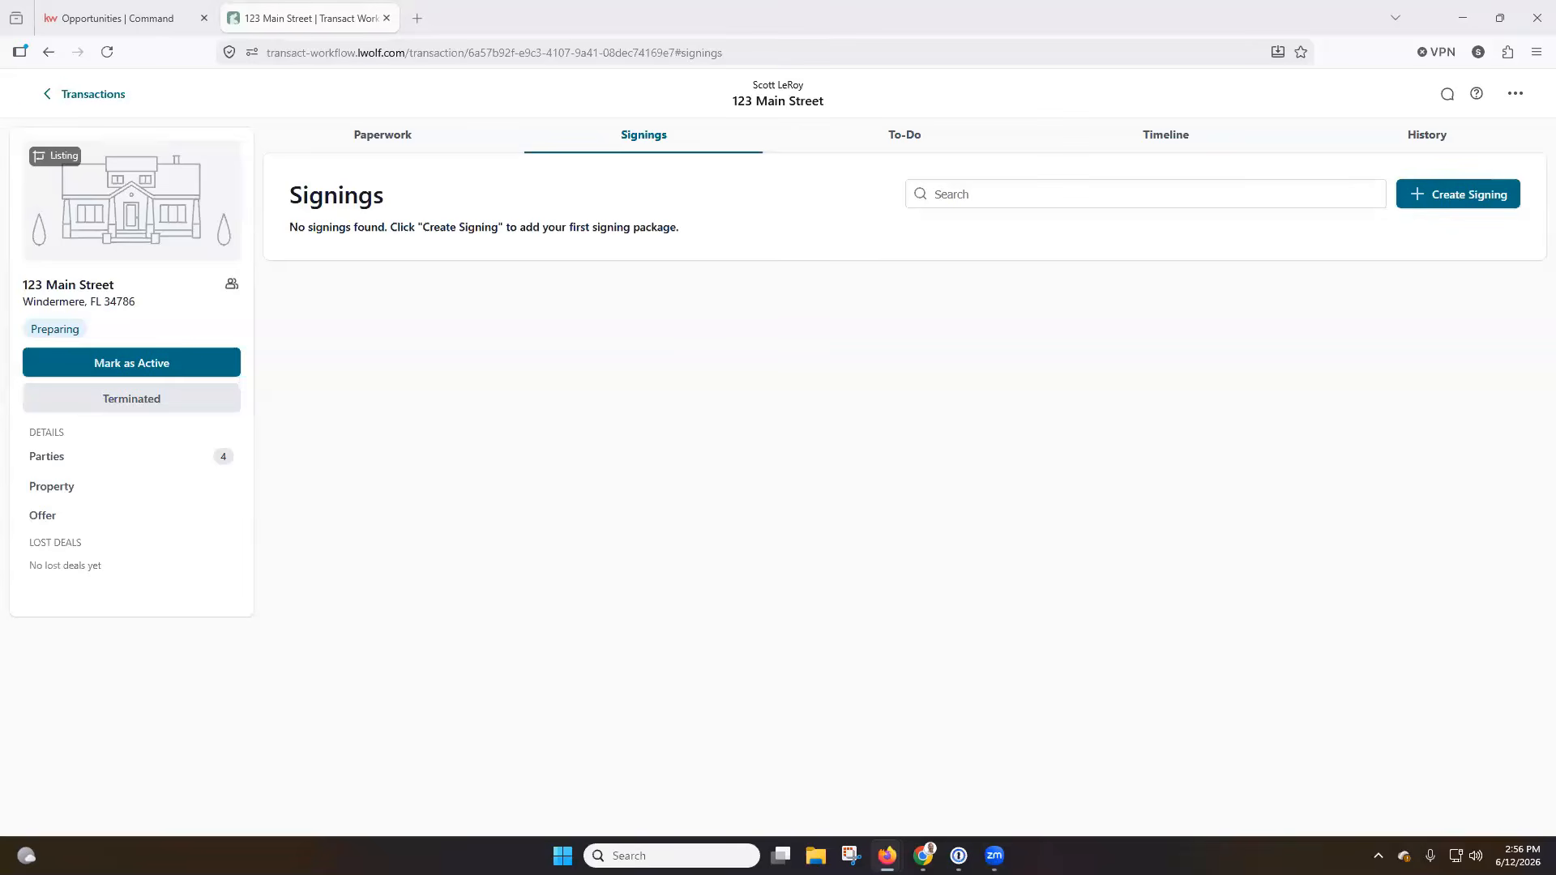
left_click(597, 124)
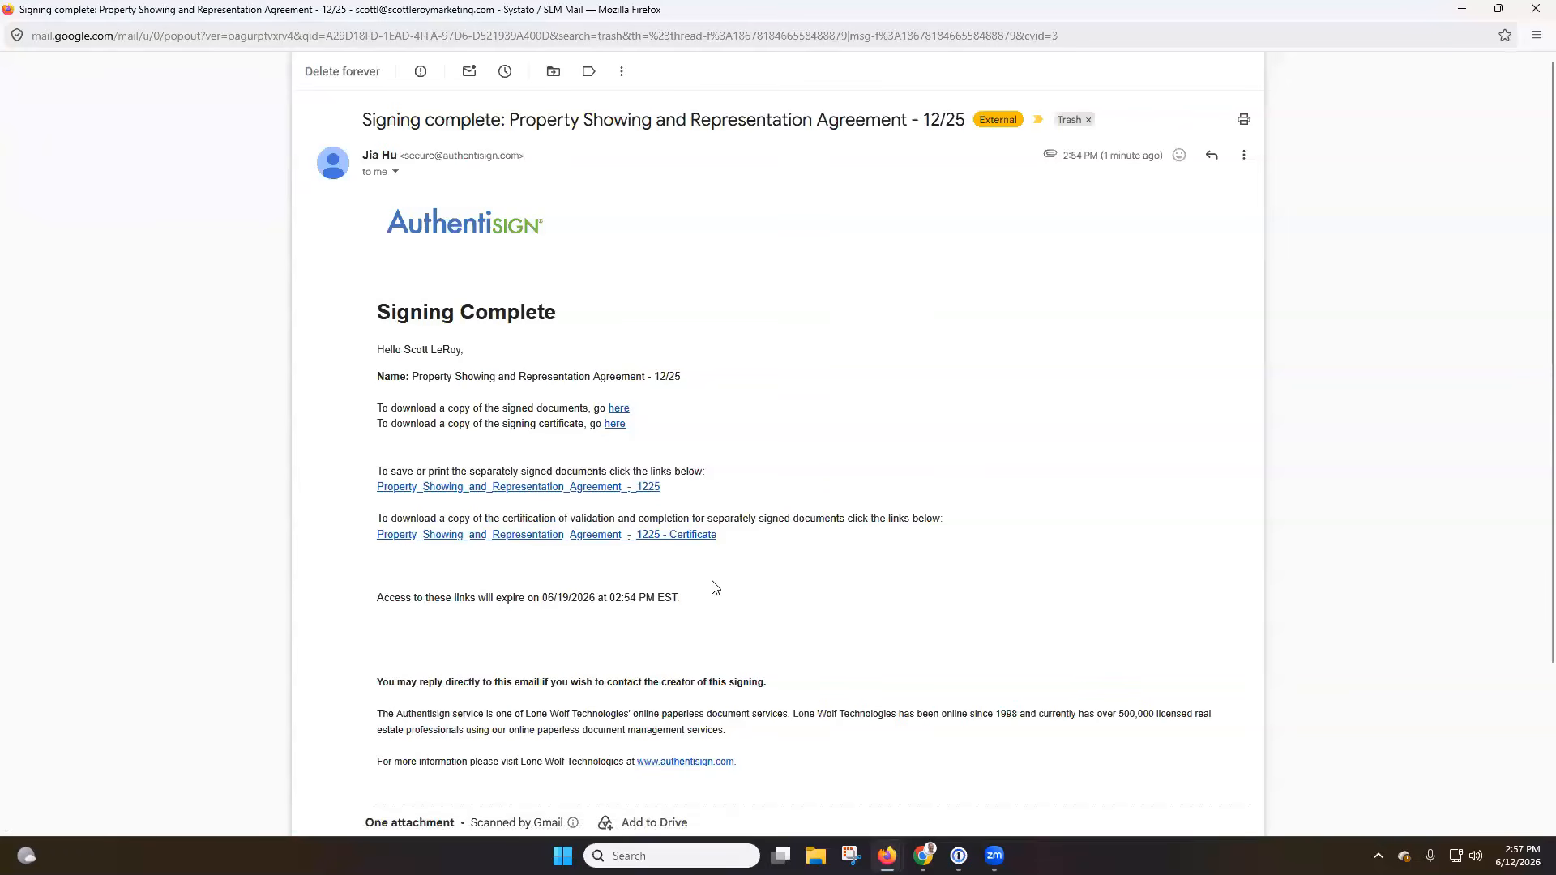
left_click_drag(694, 601, 543, 601)
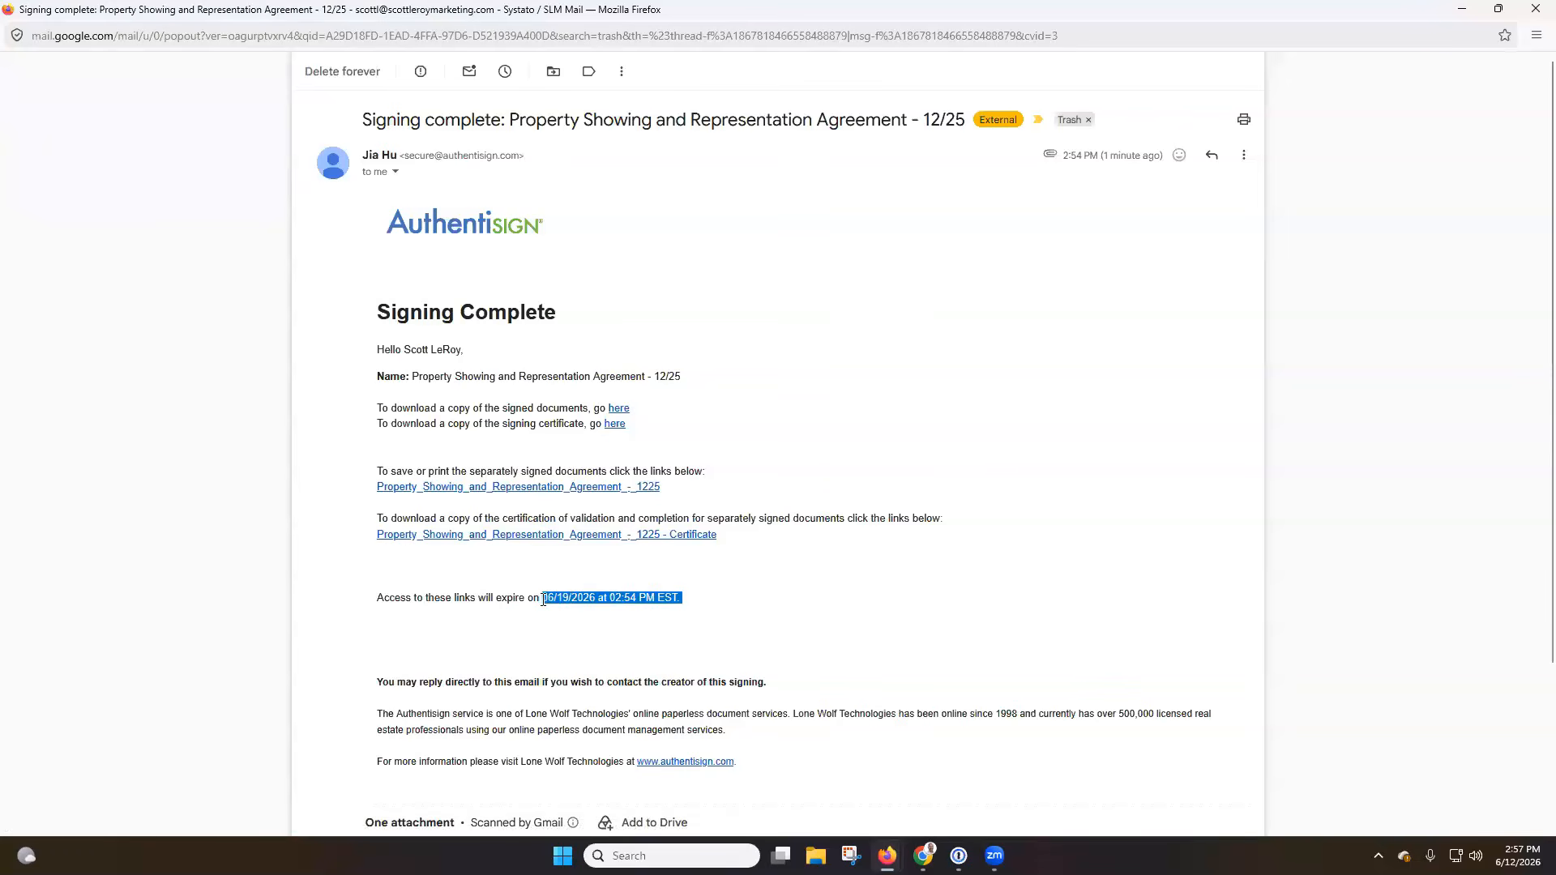
left_click(594, 619)
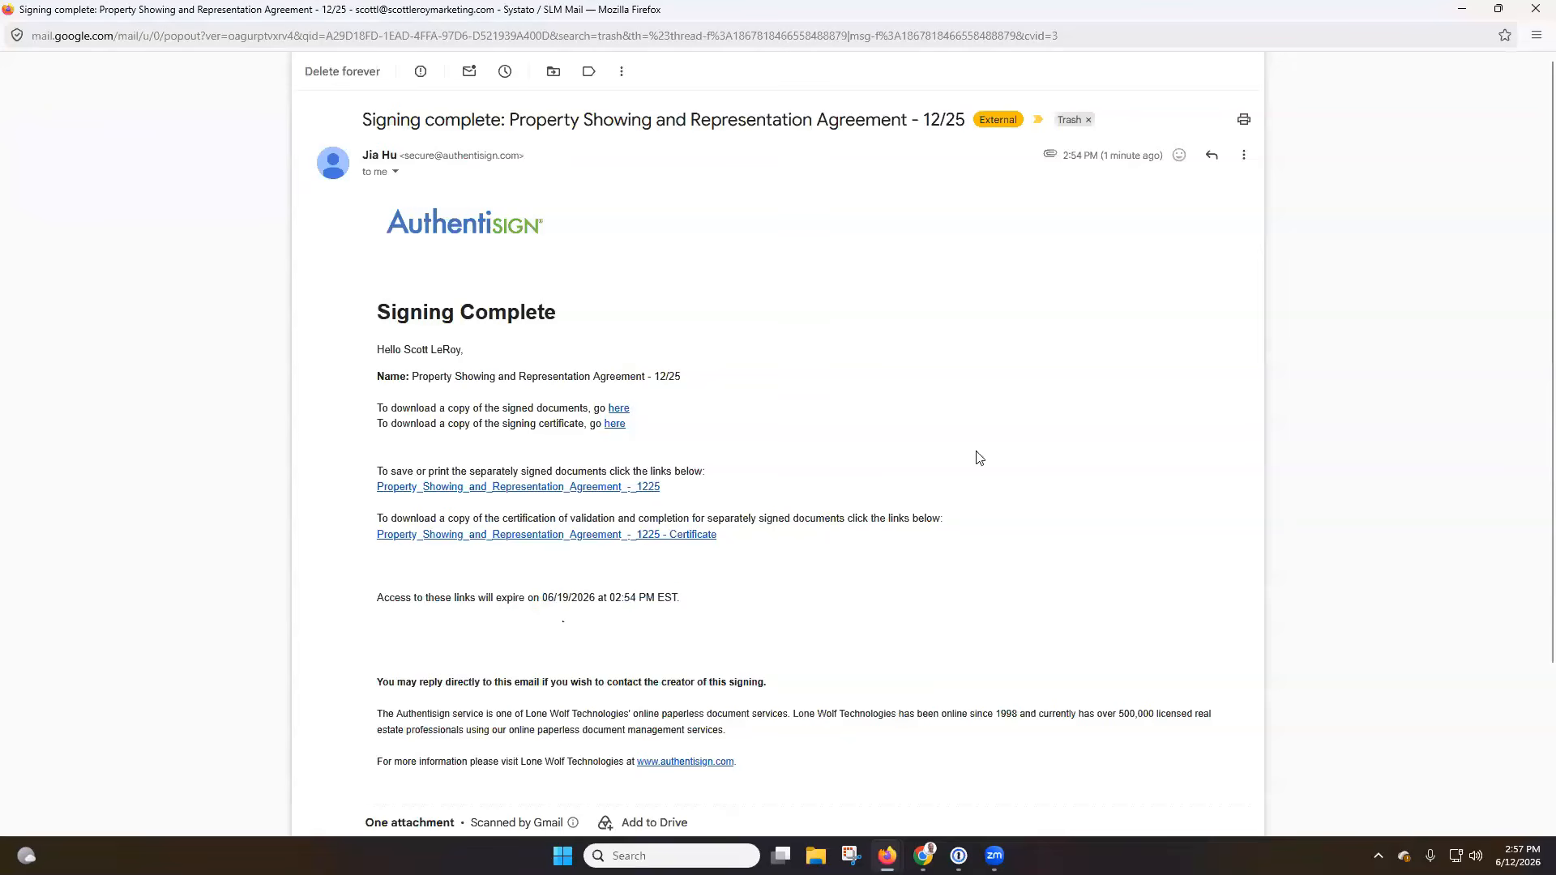
left_click(1535, 9)
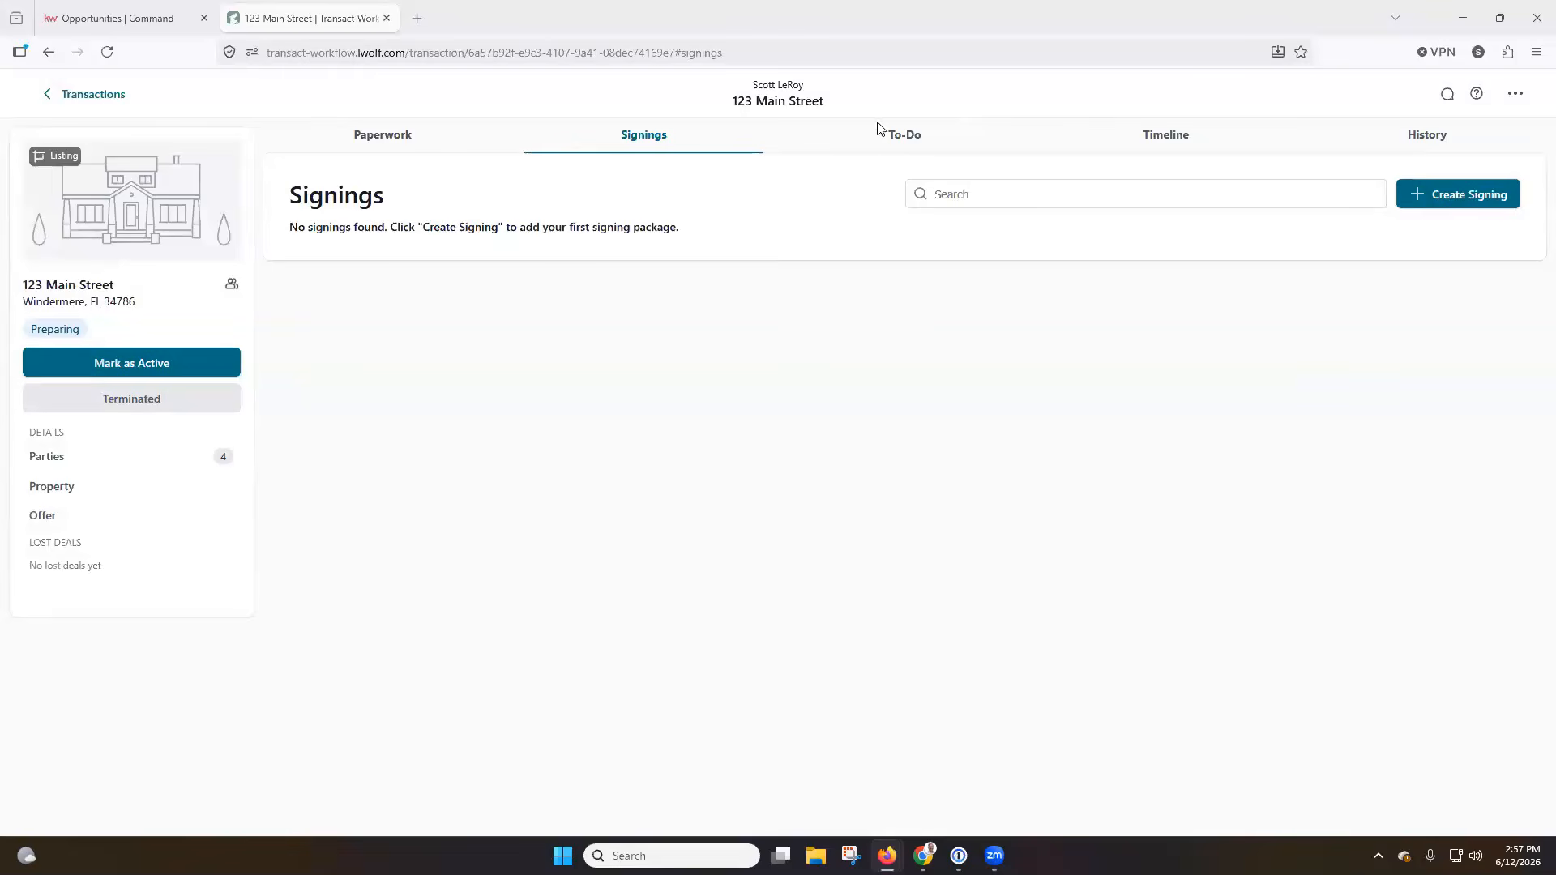
Try to open Lone Wolf account management from the Transactions list, and close the identity verification page.
left_click(76, 99)
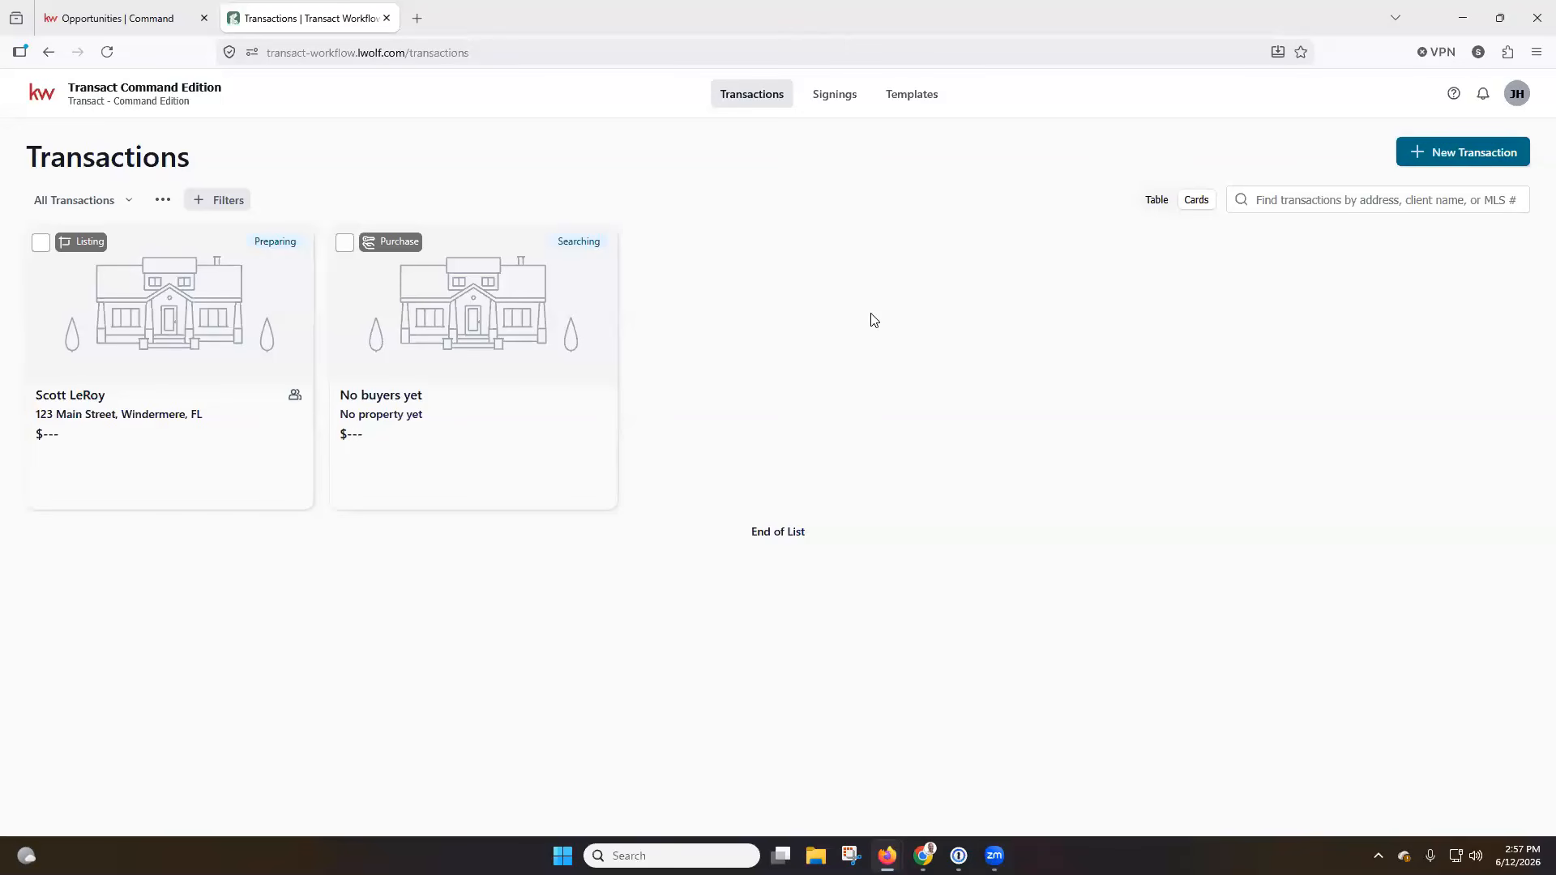
left_click(1517, 96)
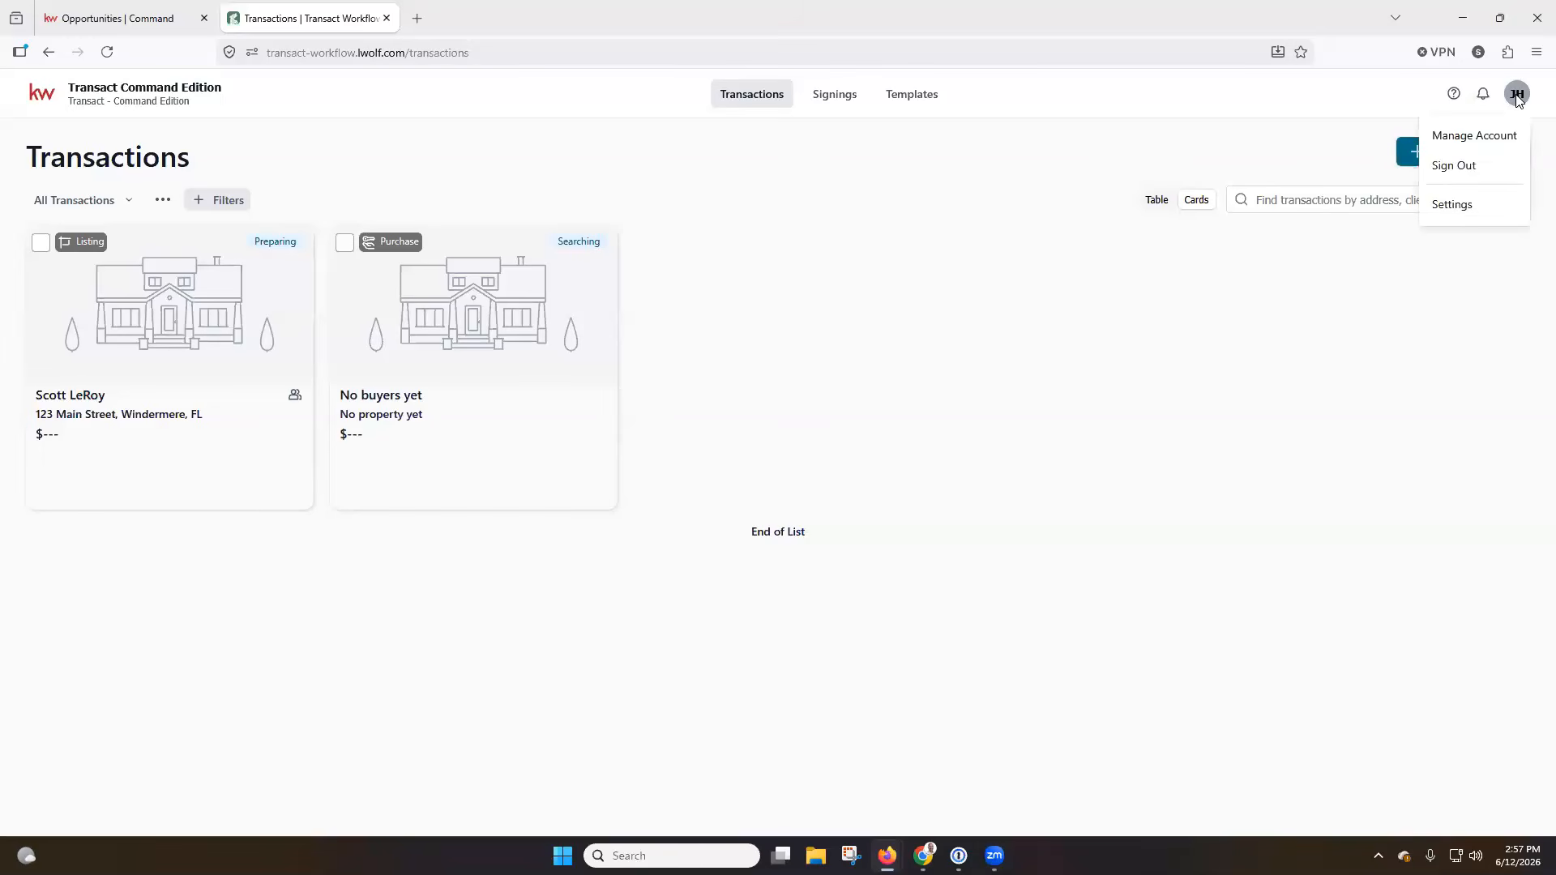
left_click(1503, 144)
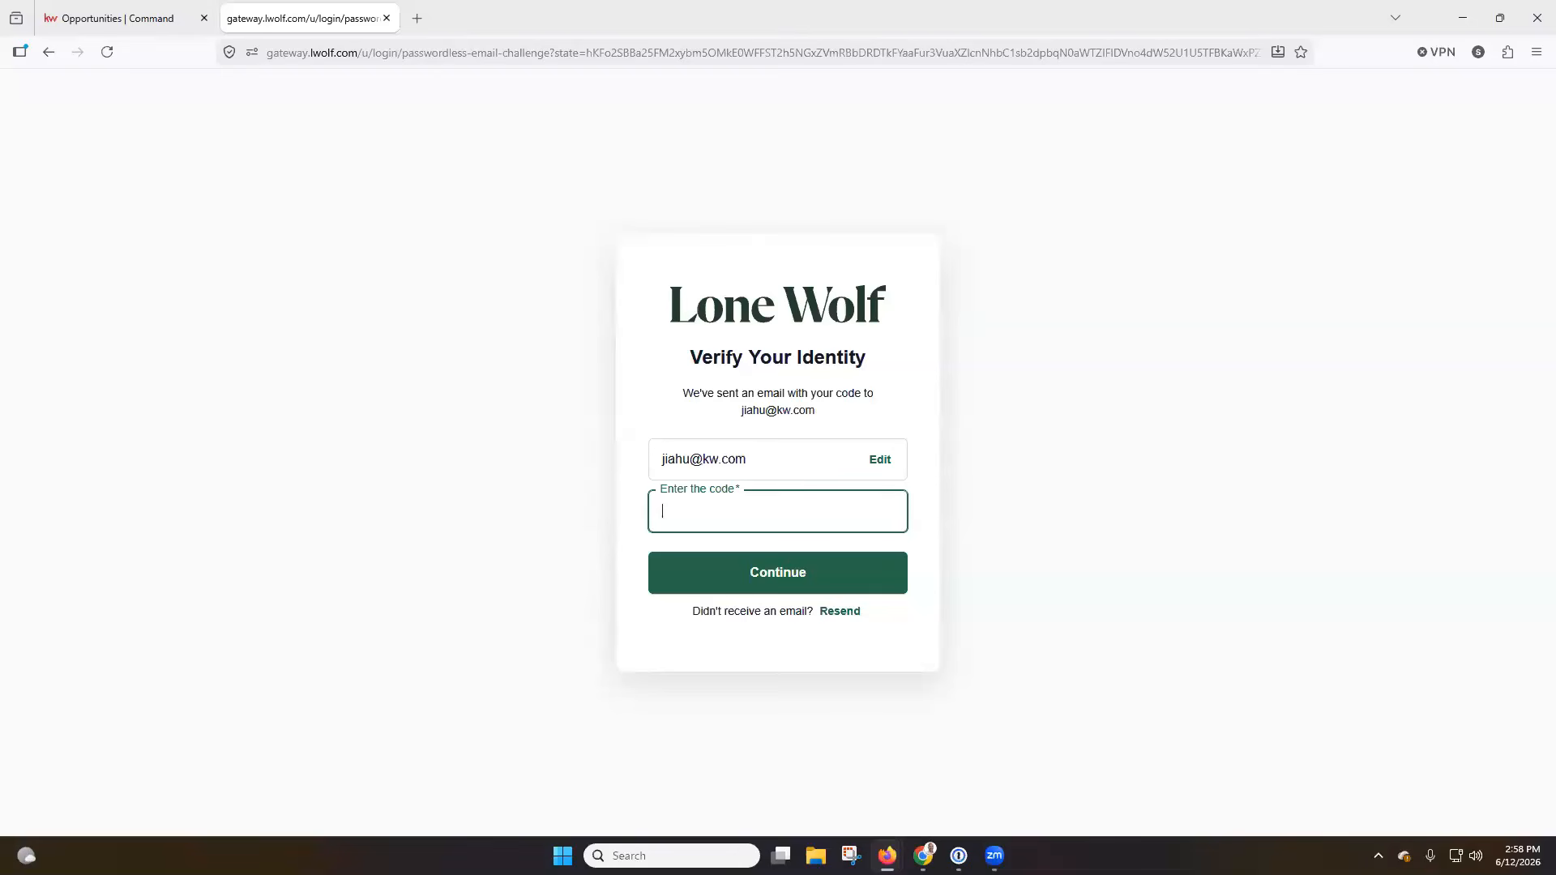
left_click(386, 17)
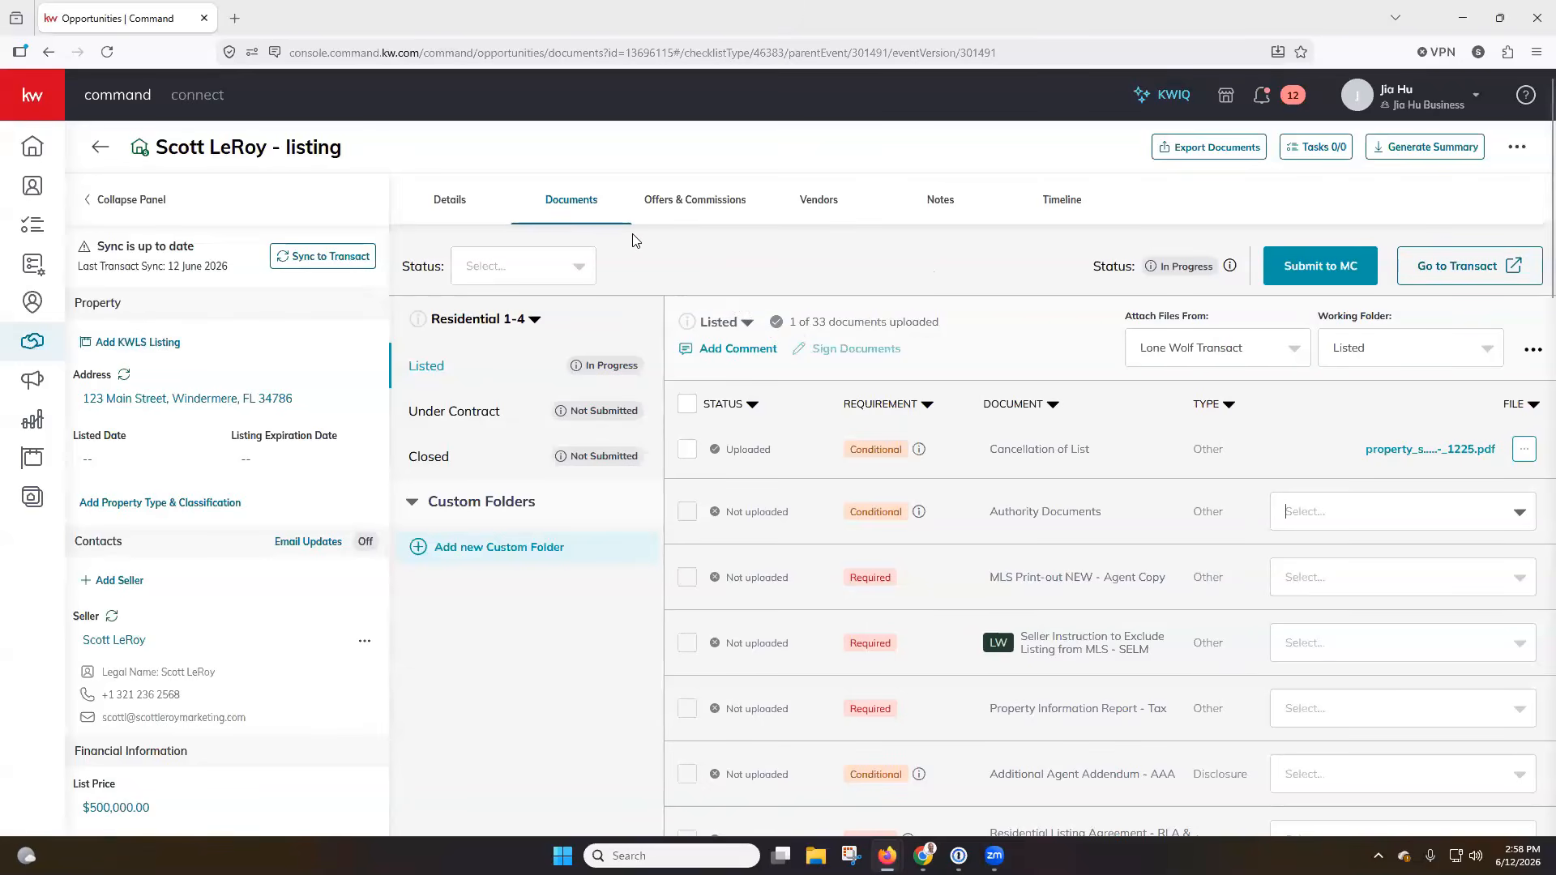
Leave the listing opportunity in Command and check the connected applications in the account settings.
left_click(103, 146)
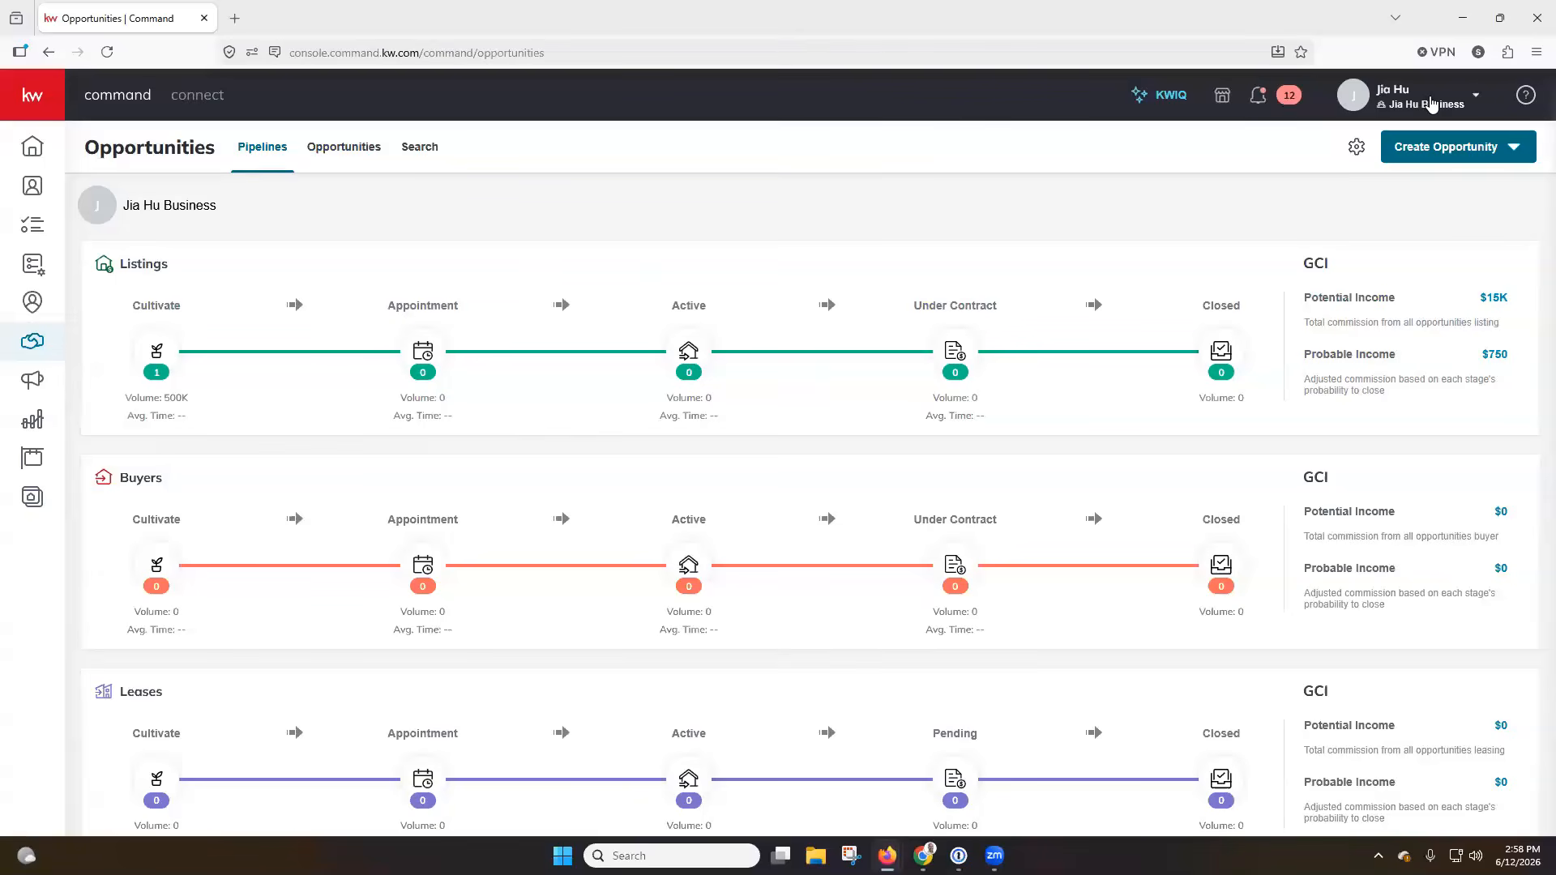
left_click(1431, 103)
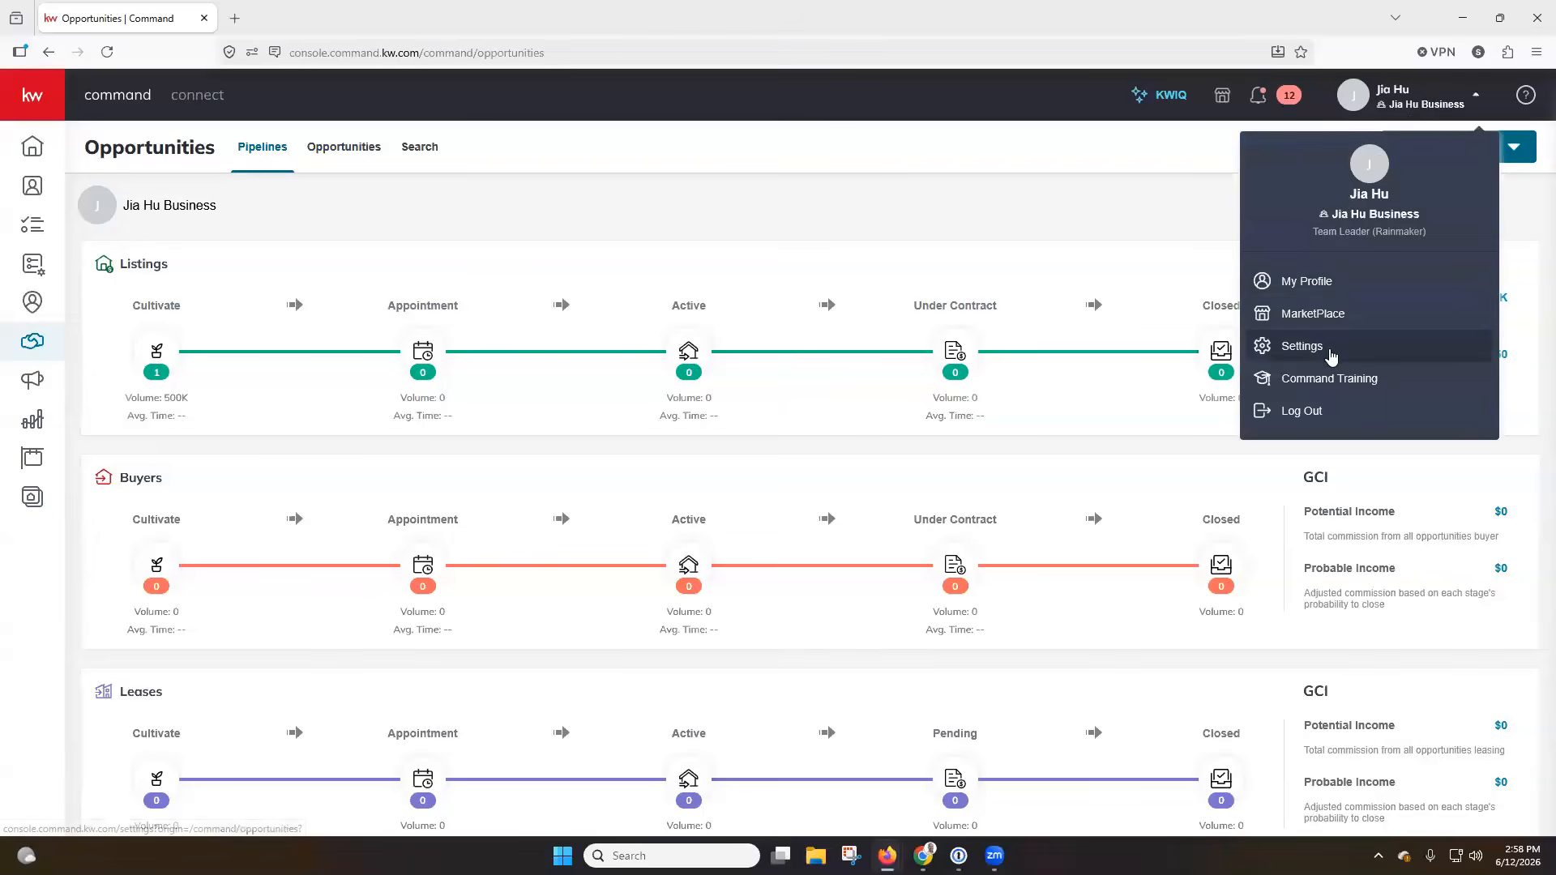
left_click(1330, 354)
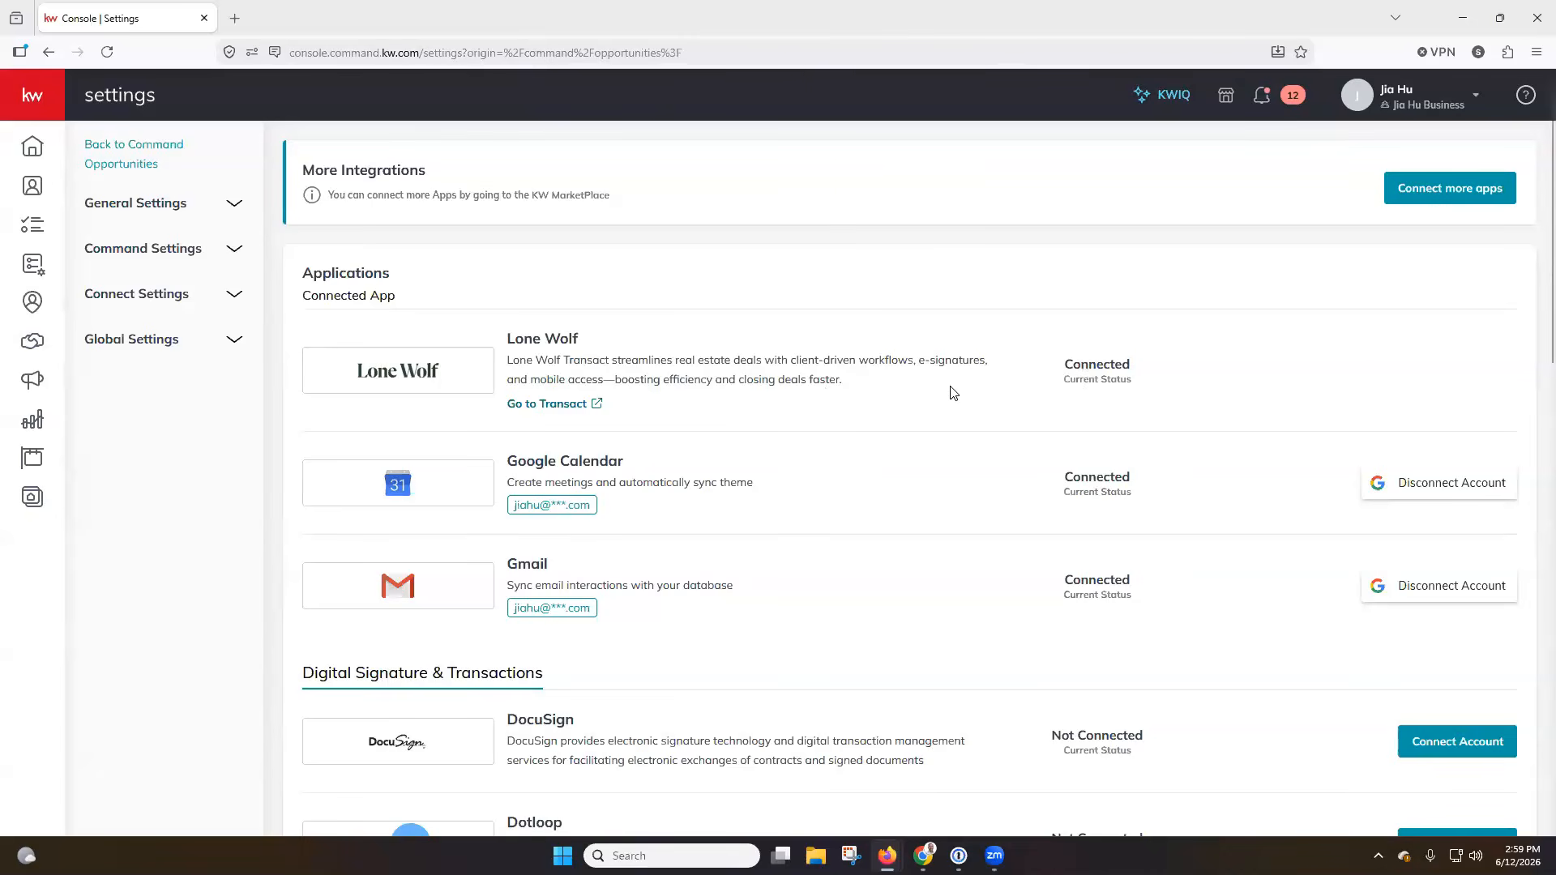
Reopen the listing opportunity from the Cultivate phase of the Listings pipeline and launch its transaction in Transact from its documents.
left_click(32, 346)
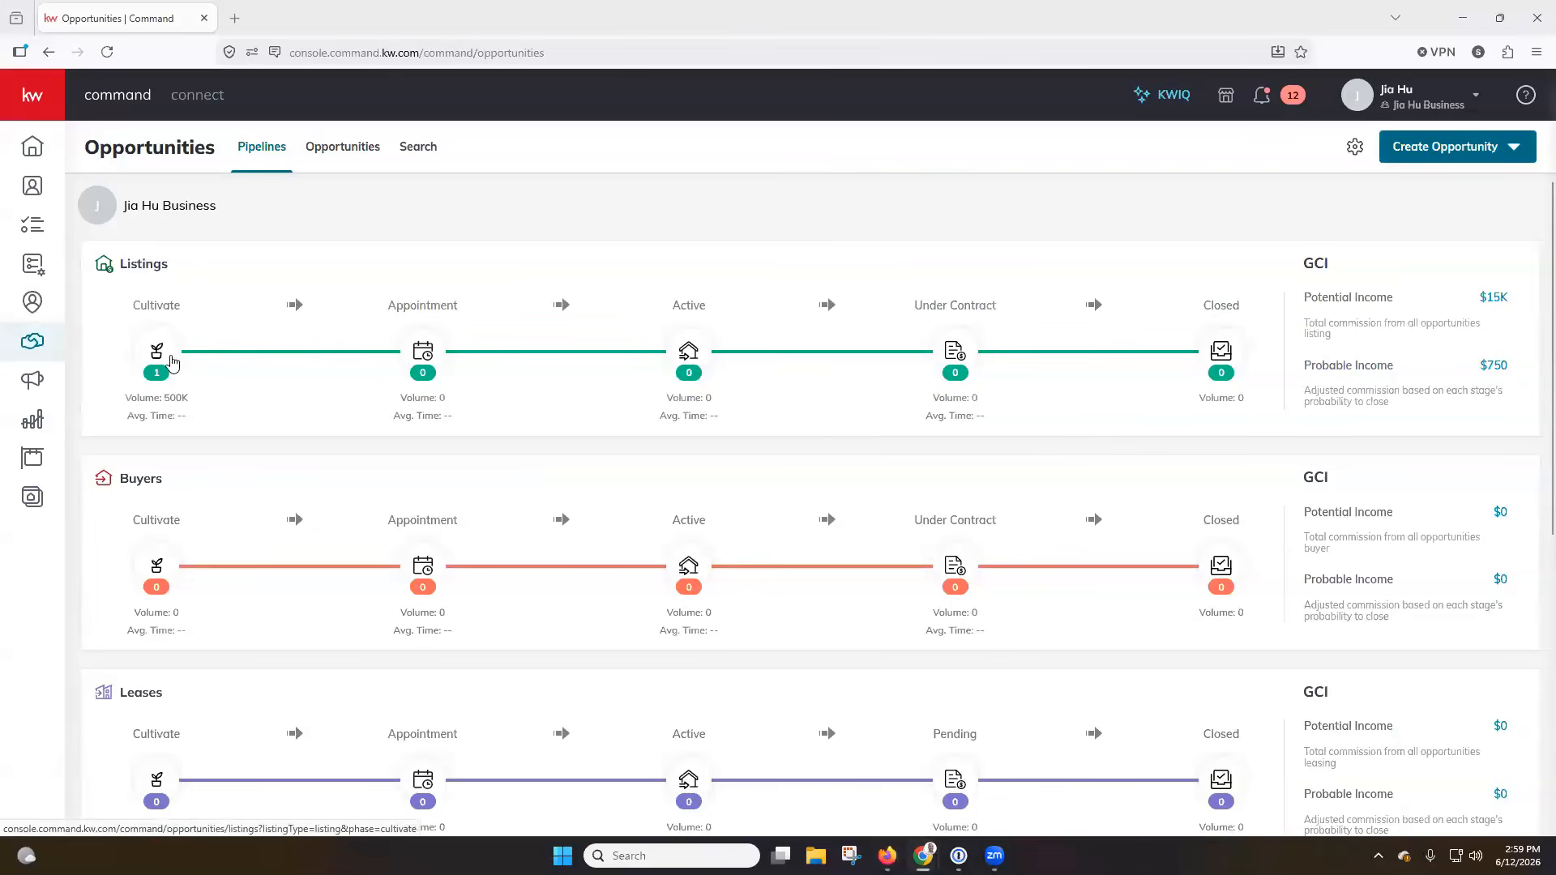
left_click(171, 362)
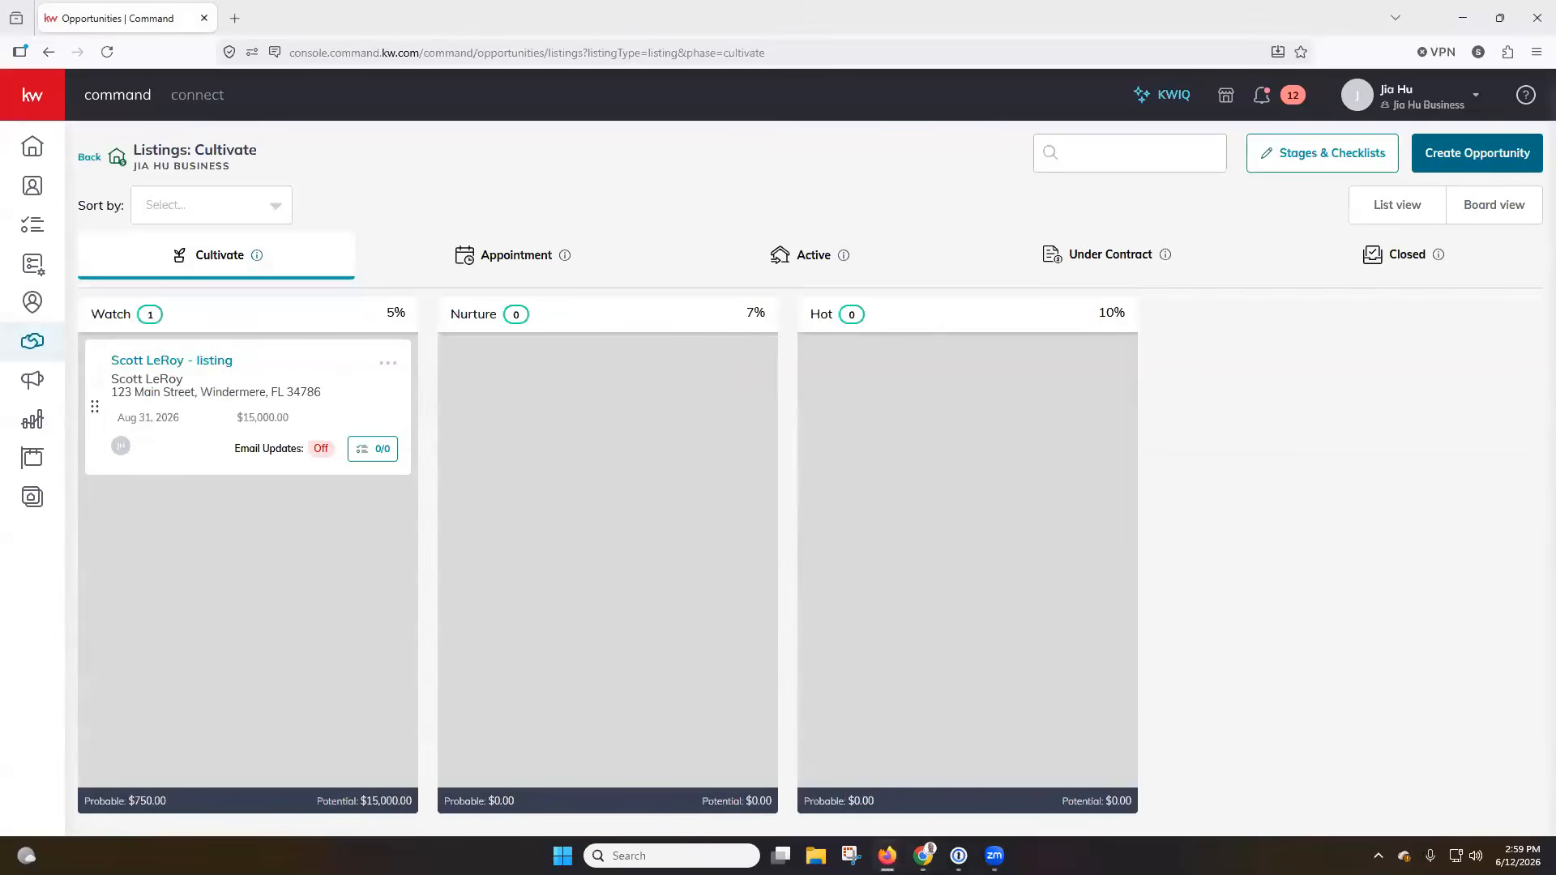
left_click(186, 362)
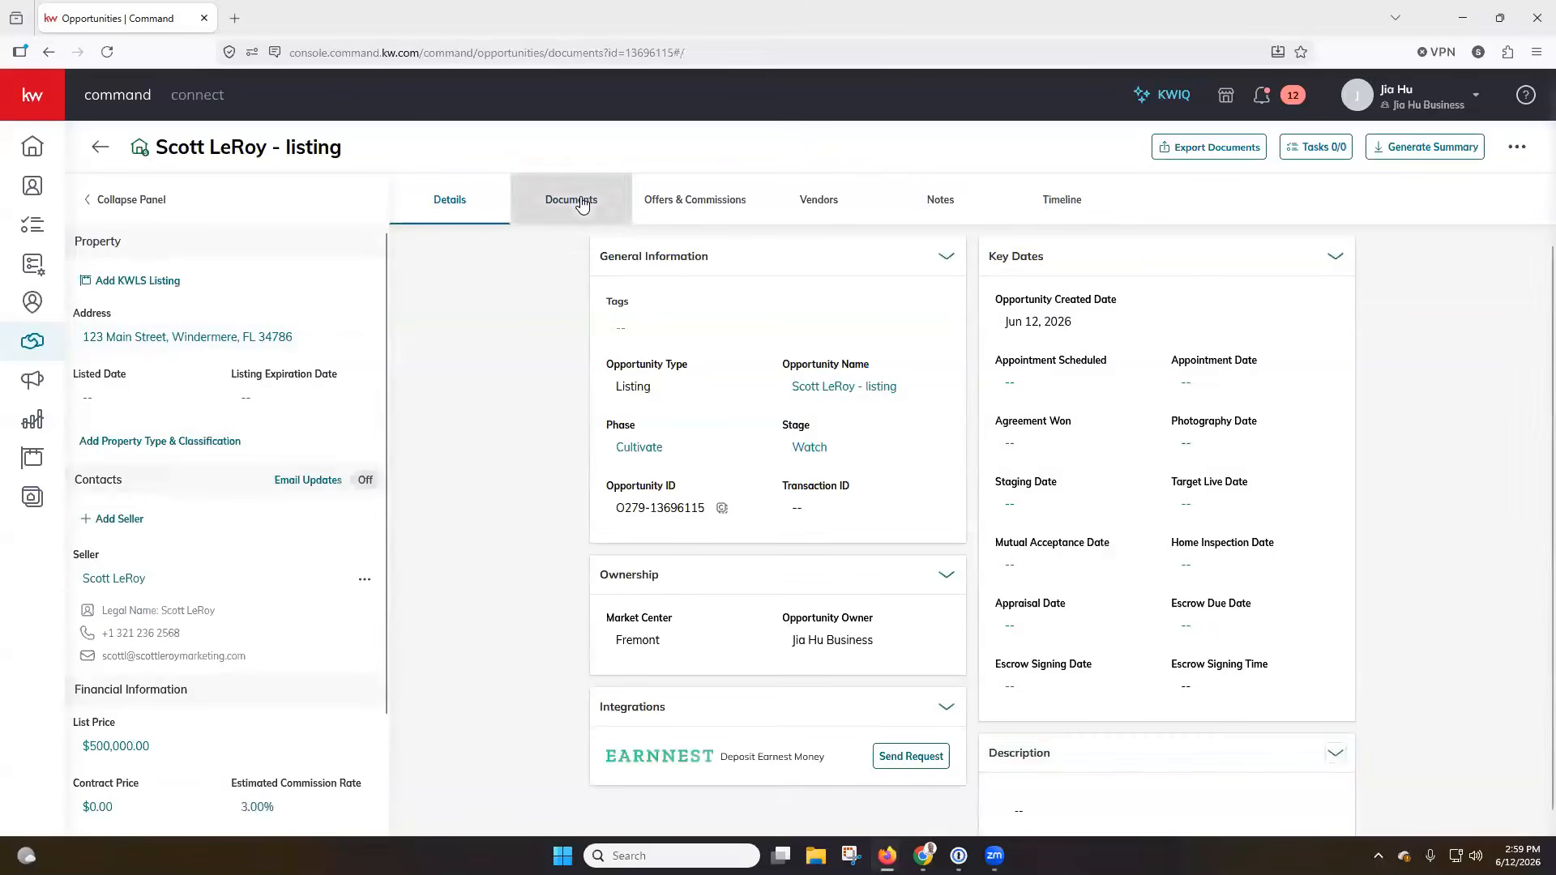
left_click(582, 205)
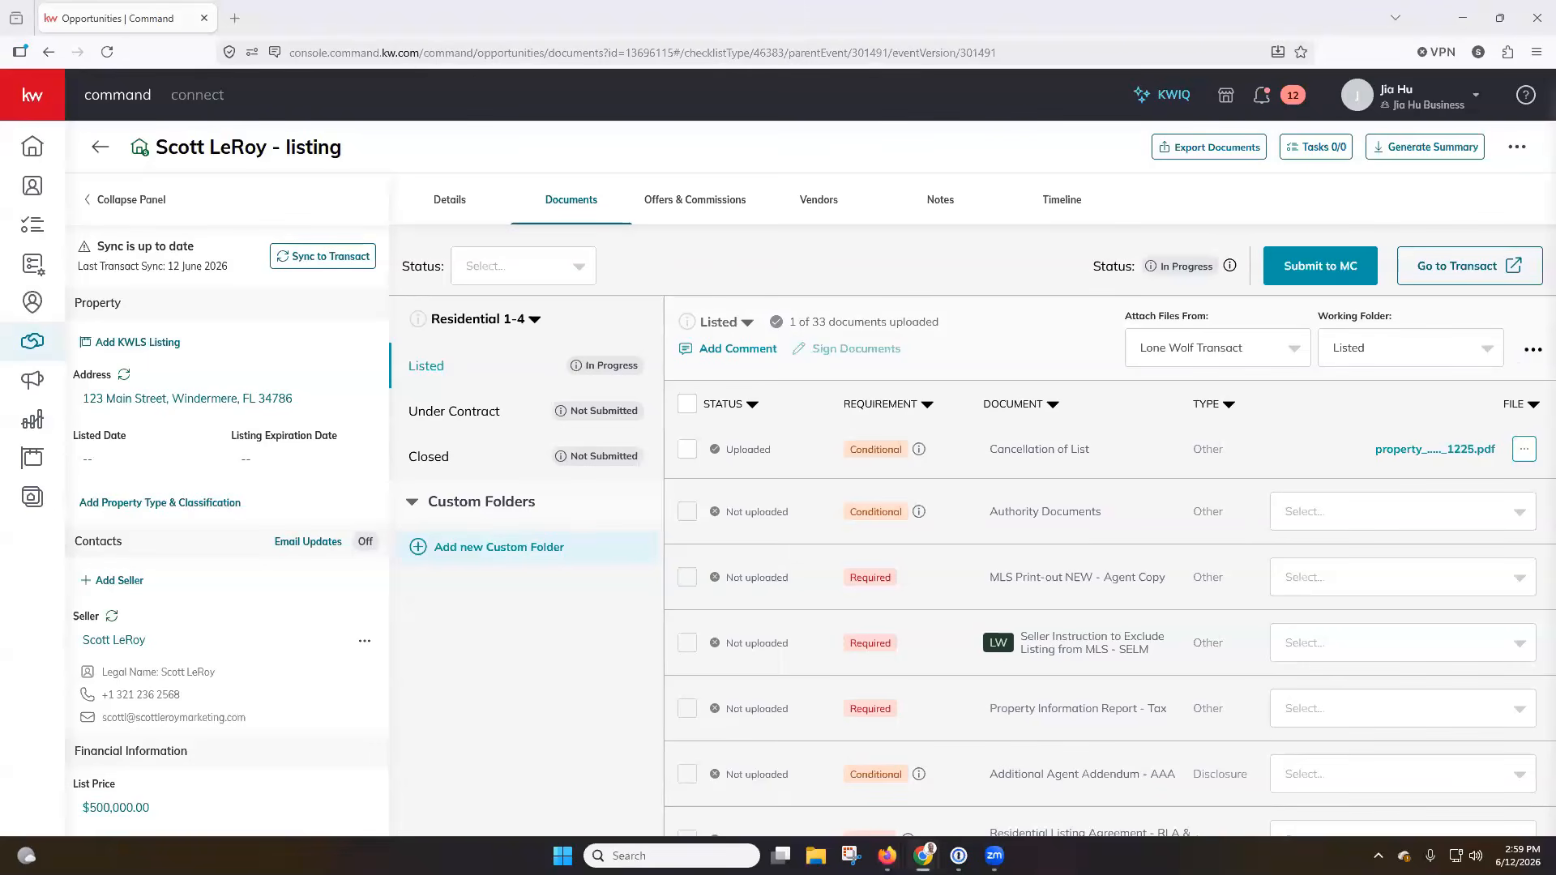
left_click(1424, 278)
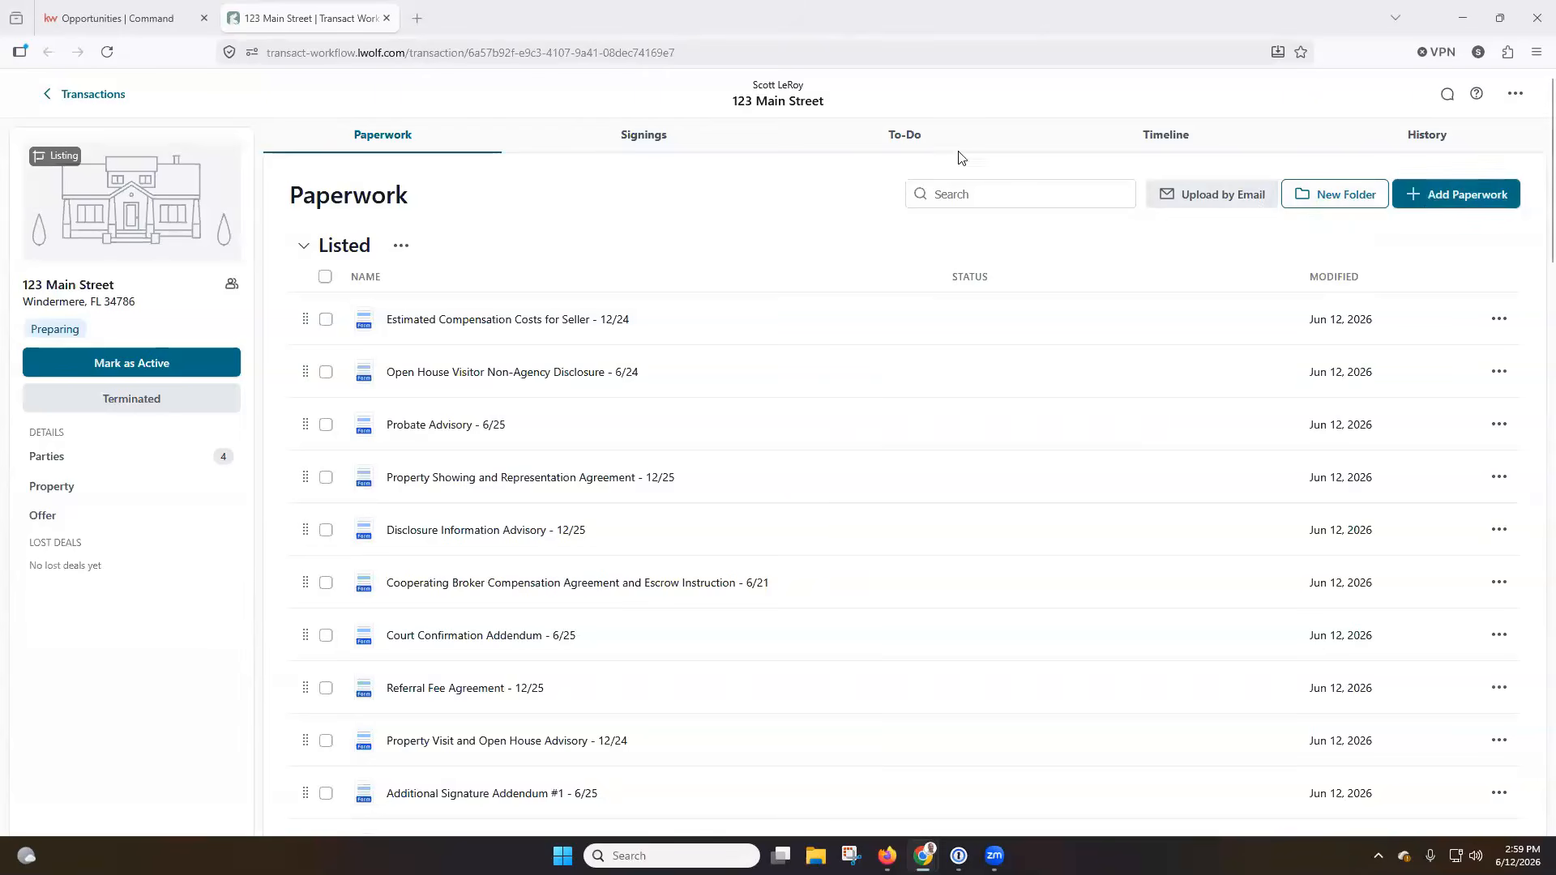
Review the listing transaction's signings, to-do lists, timeline and activity history.
left_click(644, 134)
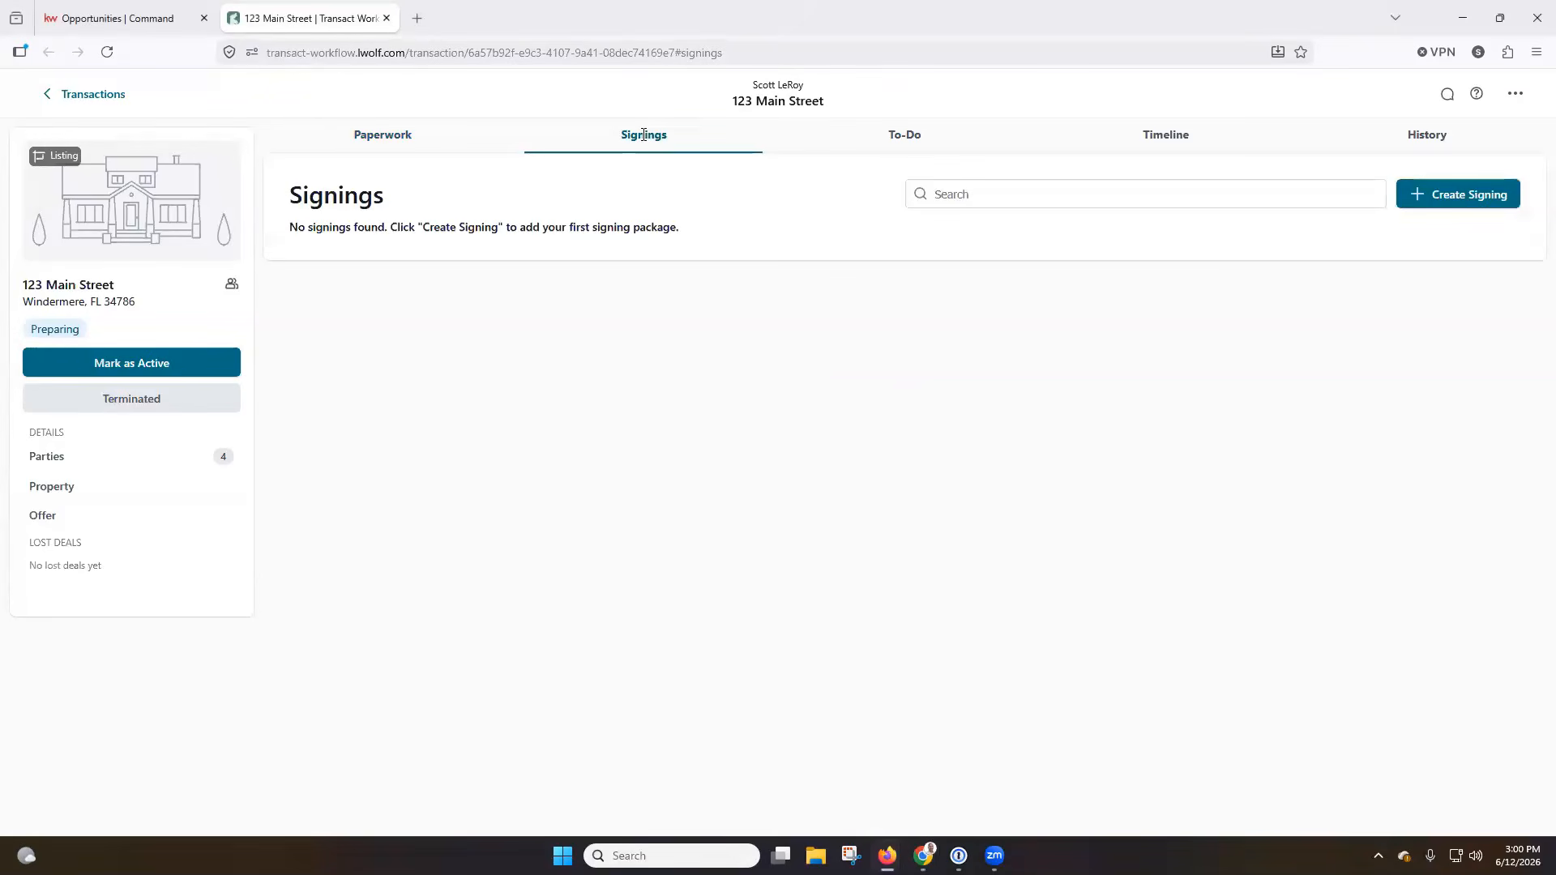
left_click(897, 135)
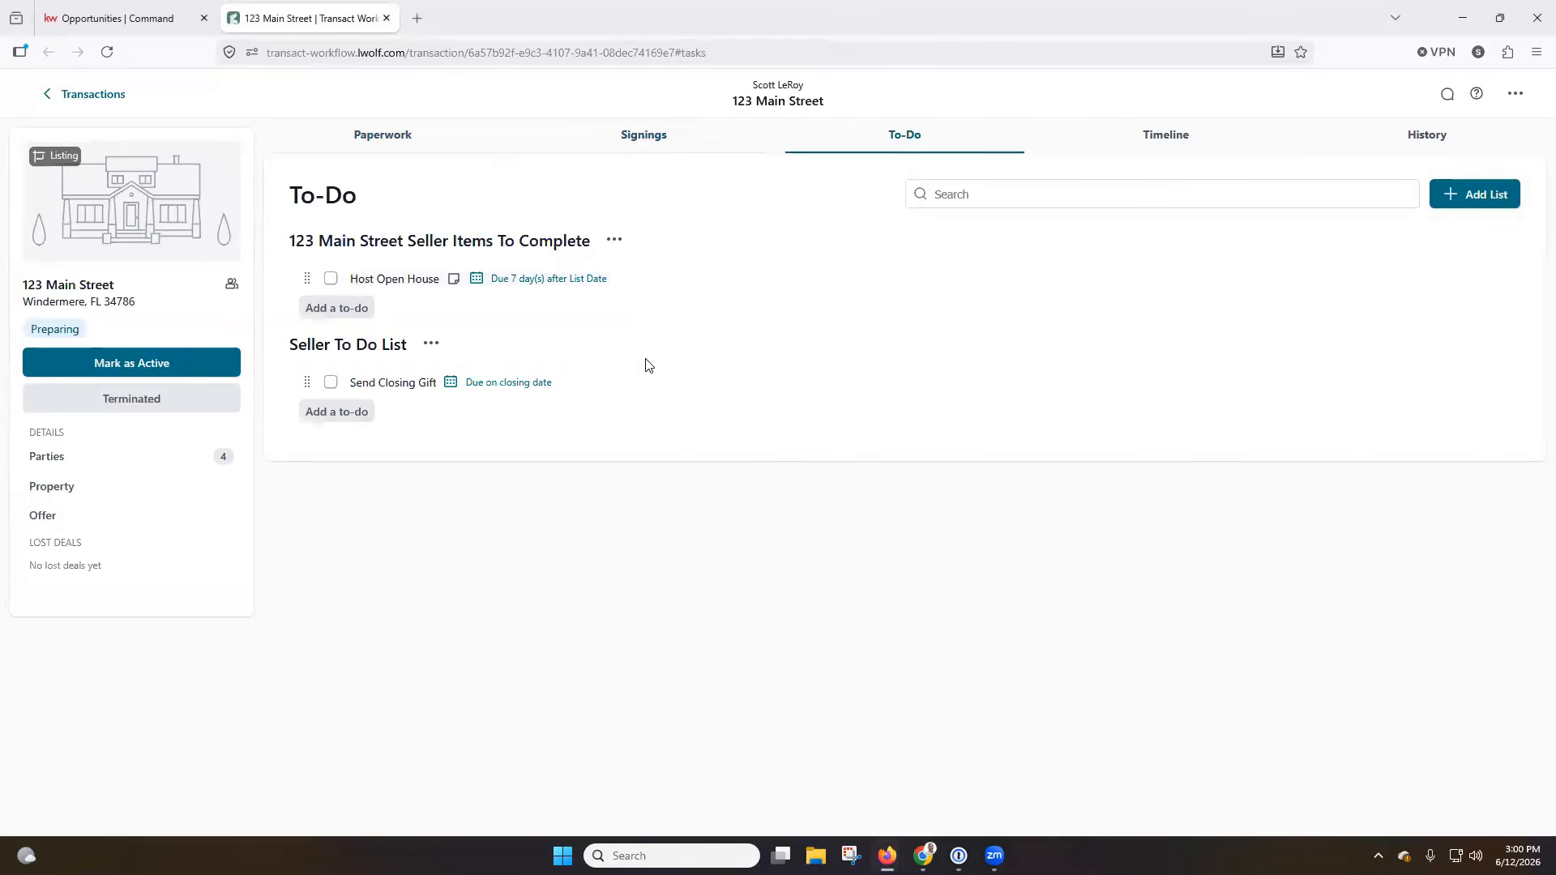
left_click(1184, 144)
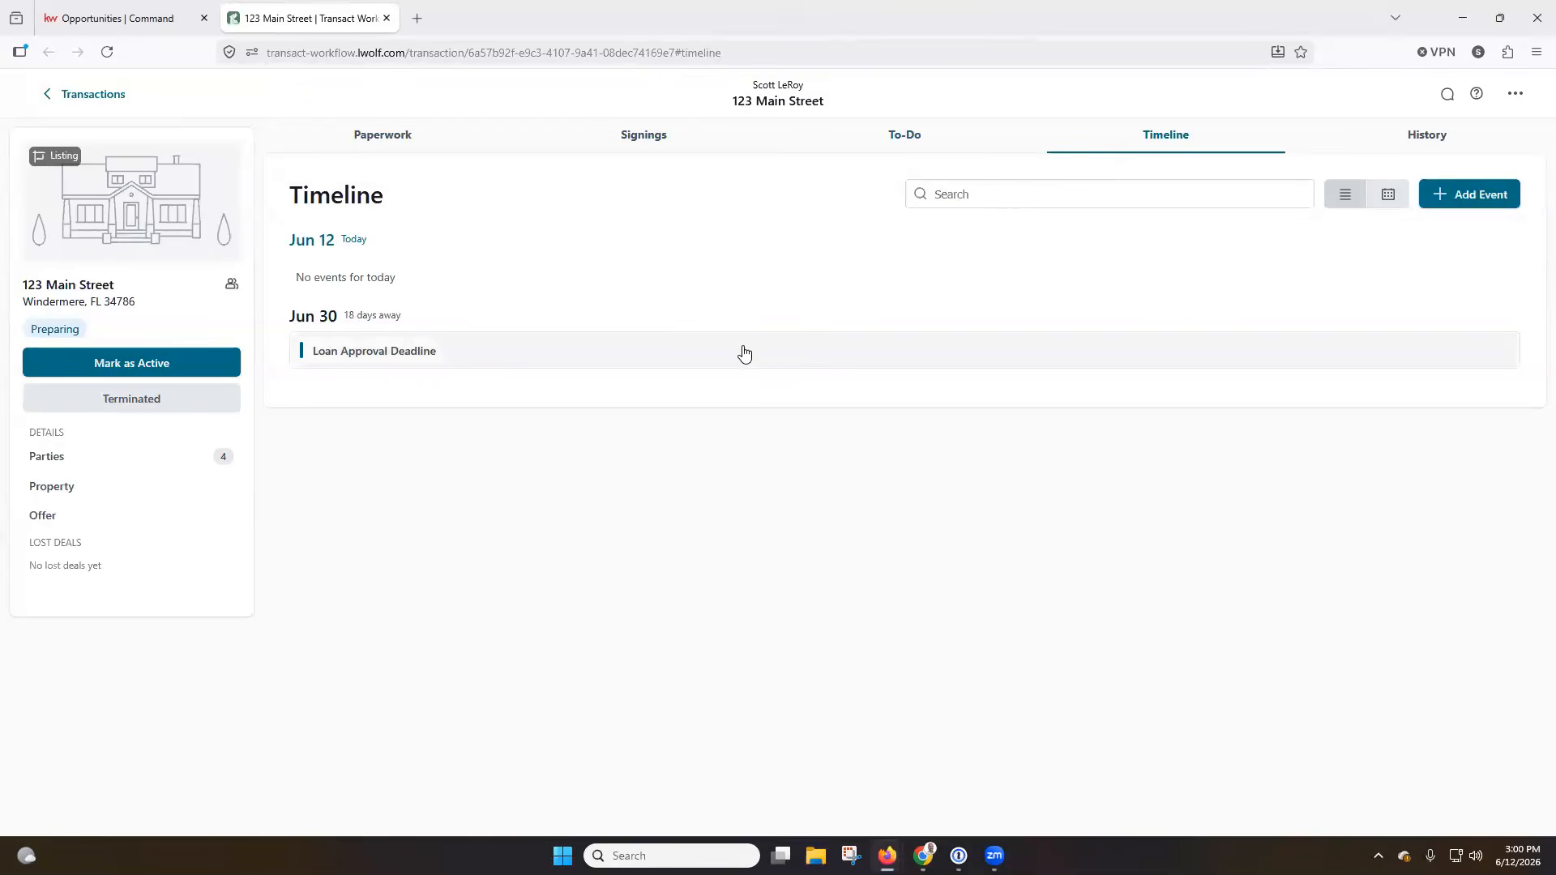
left_click(1434, 153)
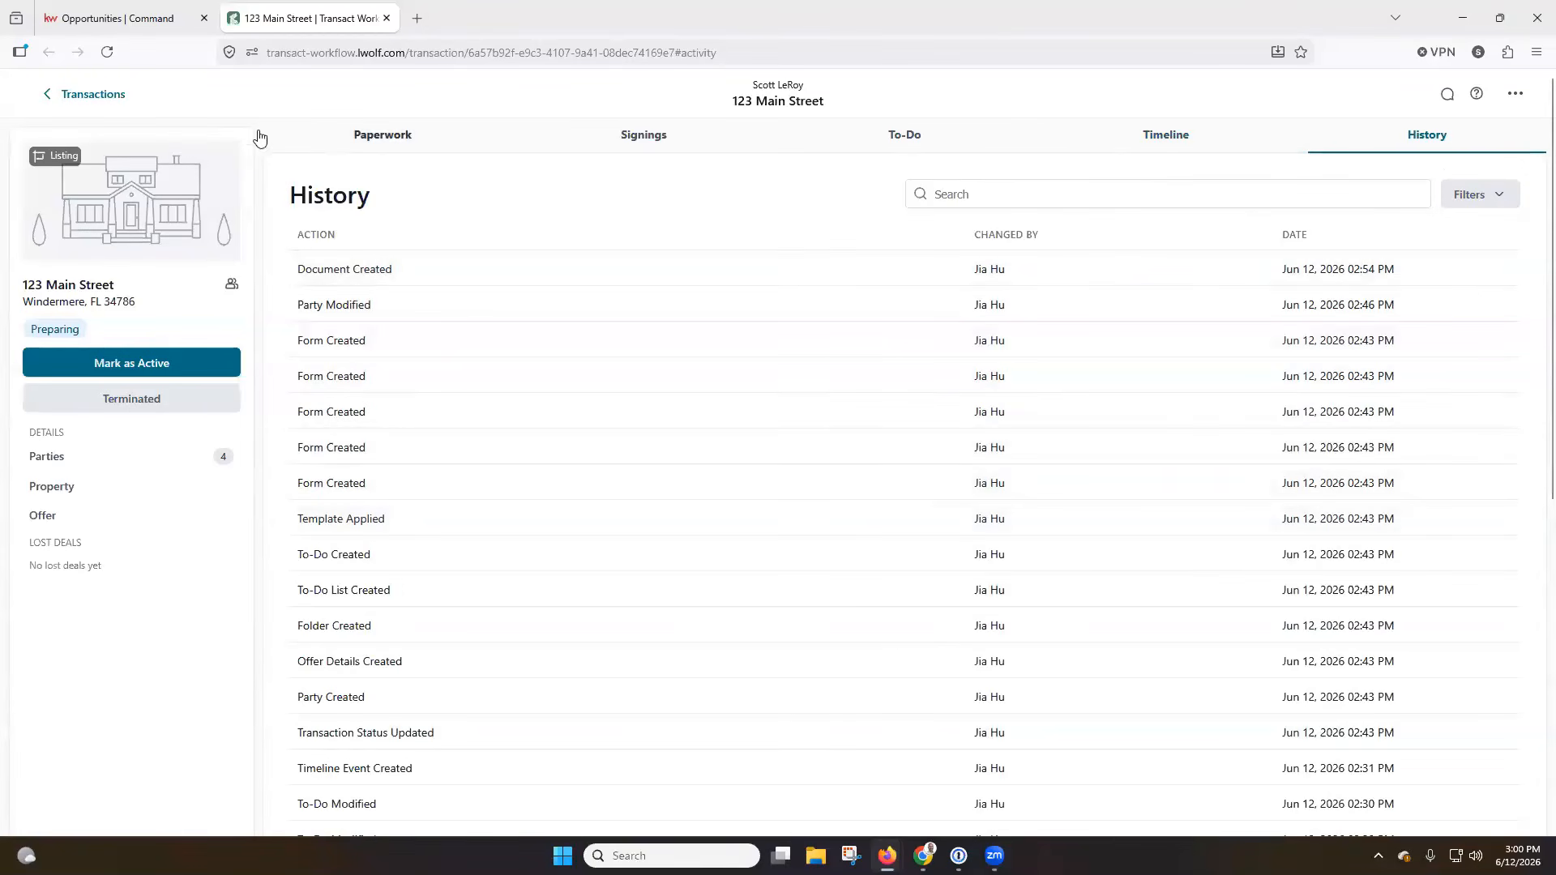
Return to the Transactions list, review the account-wide Signings and Templates pages, and display the available Lone Wolf products and accounts.
left_click(89, 99)
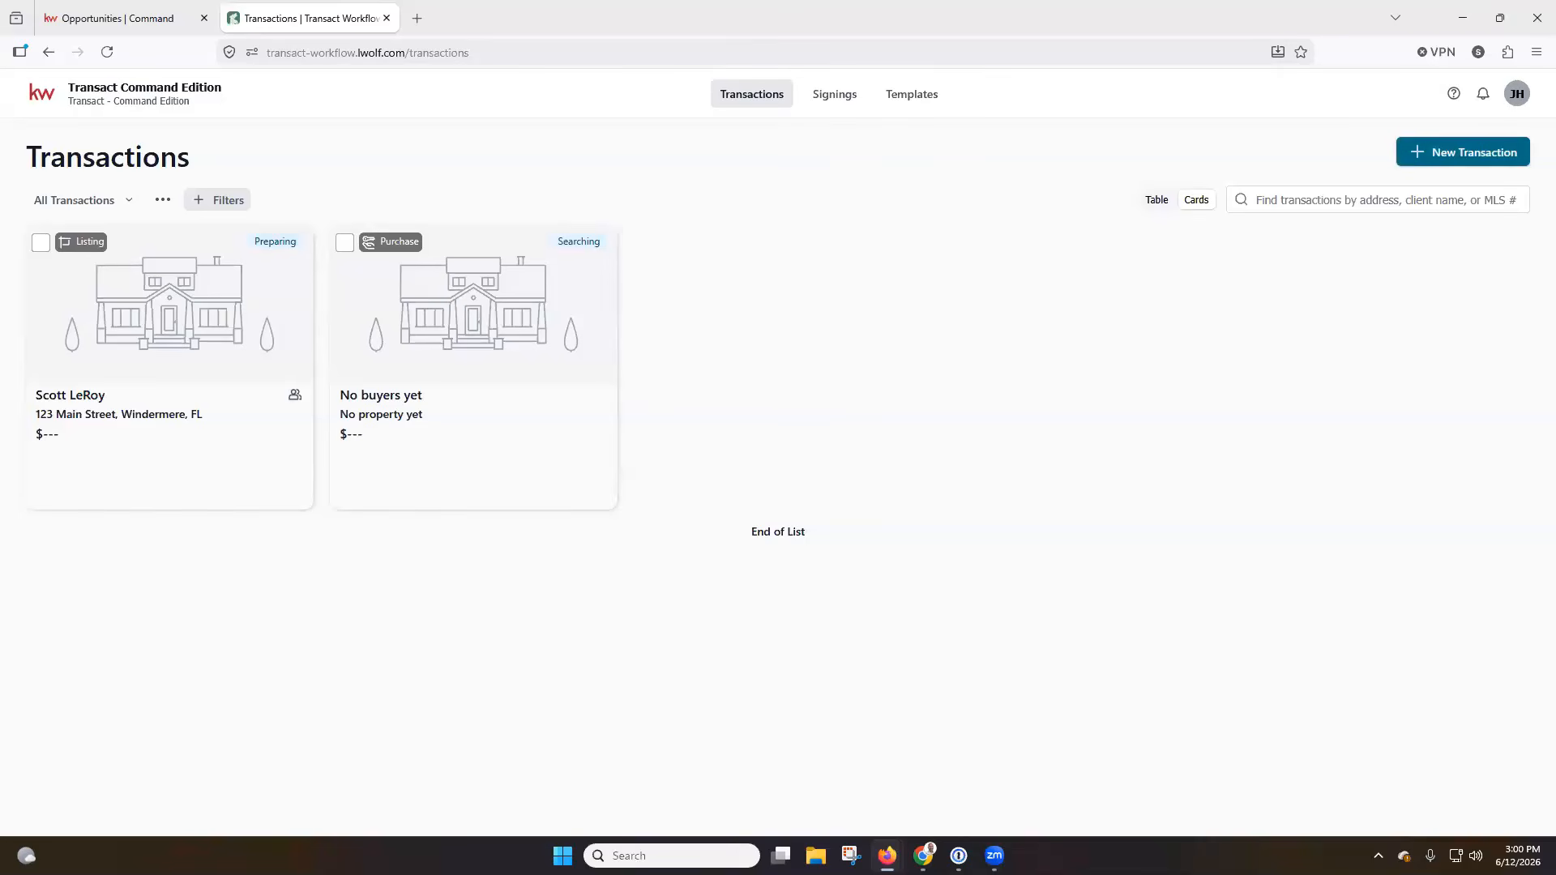
left_click(840, 102)
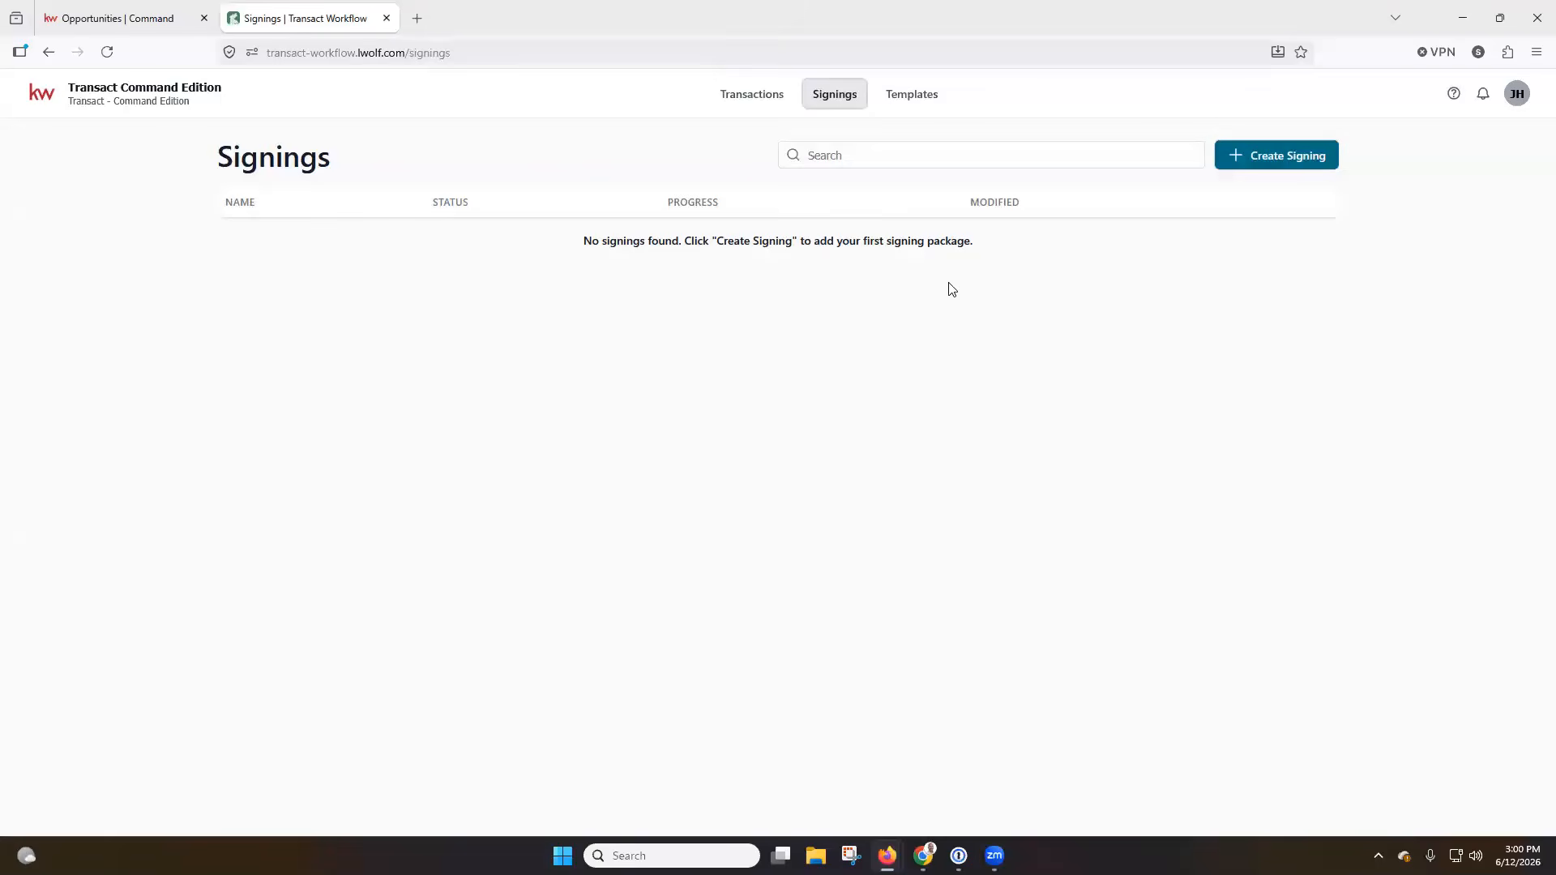
left_click(919, 99)
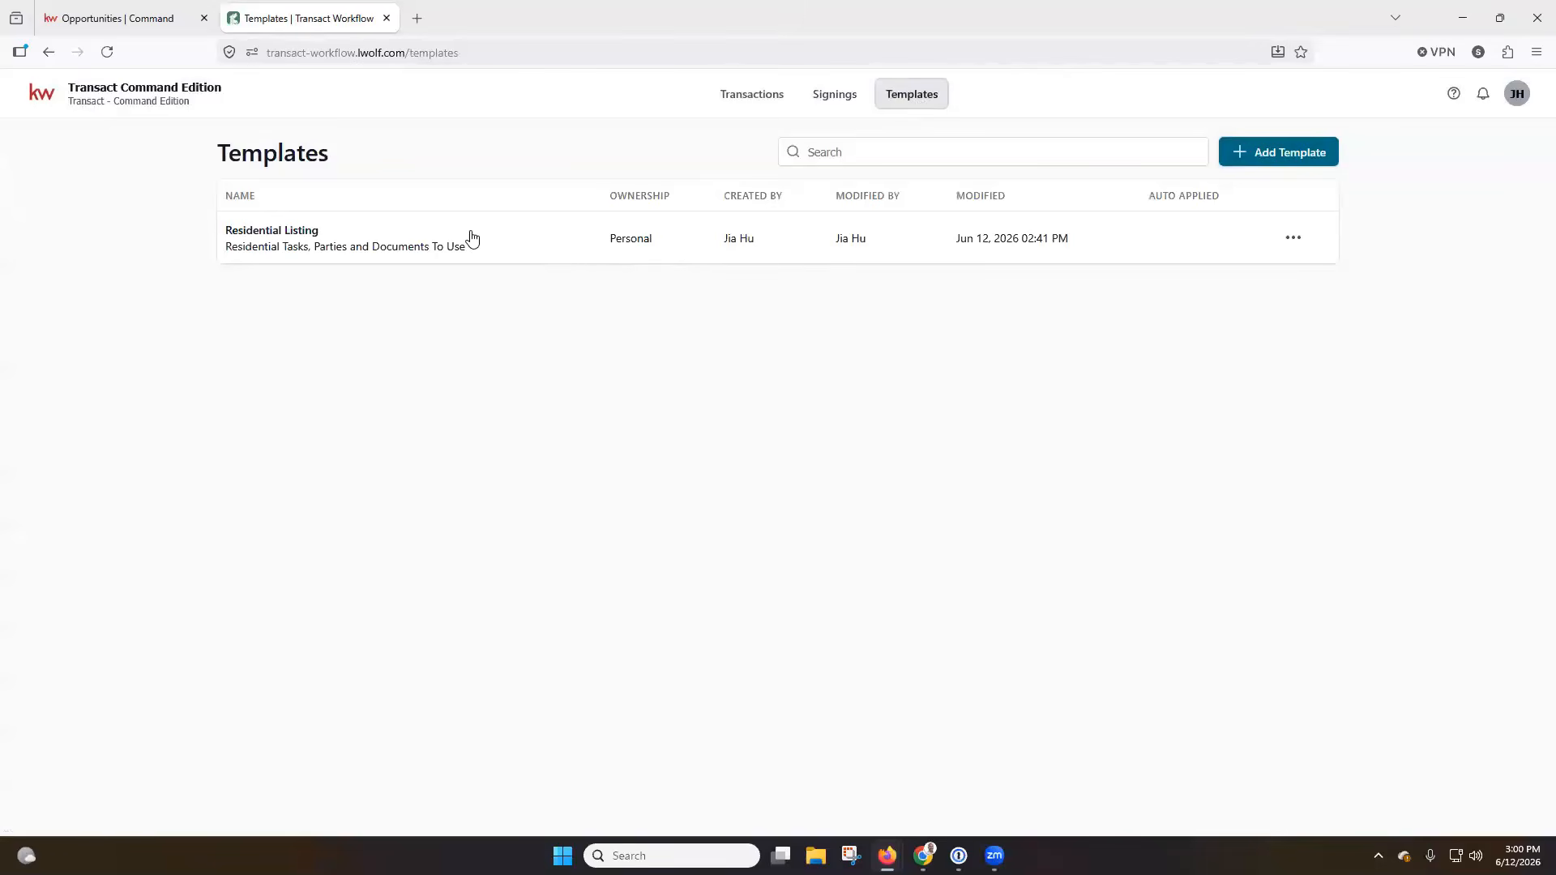
left_click(53, 95)
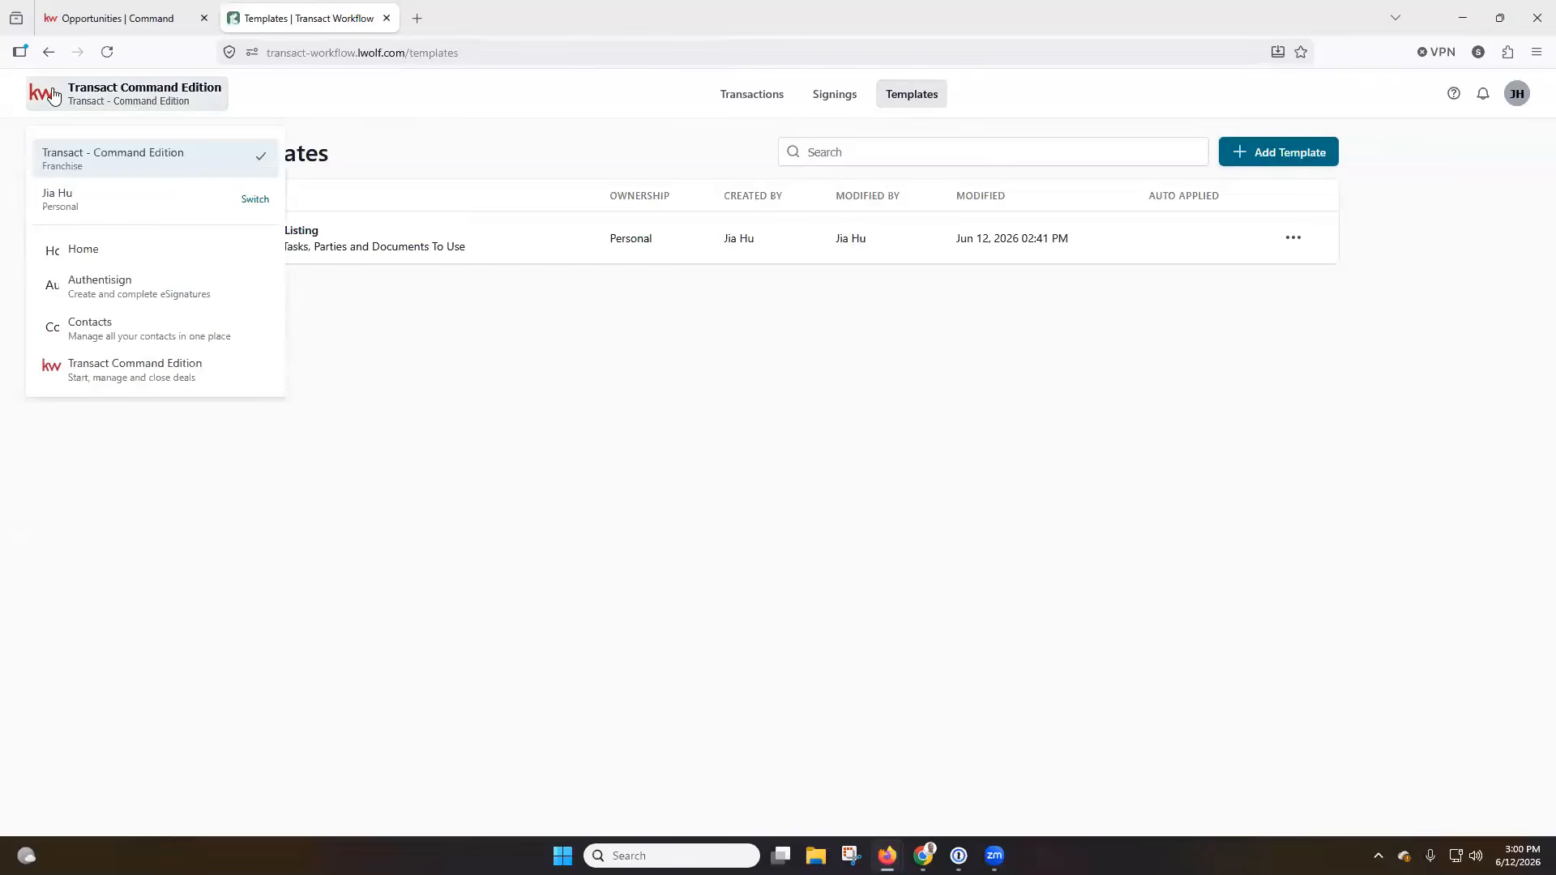
Reopen the listing transaction from the Transactions list and select the Estimated Compensation Costs for Seller form to display its available actions.
left_click(368, 112)
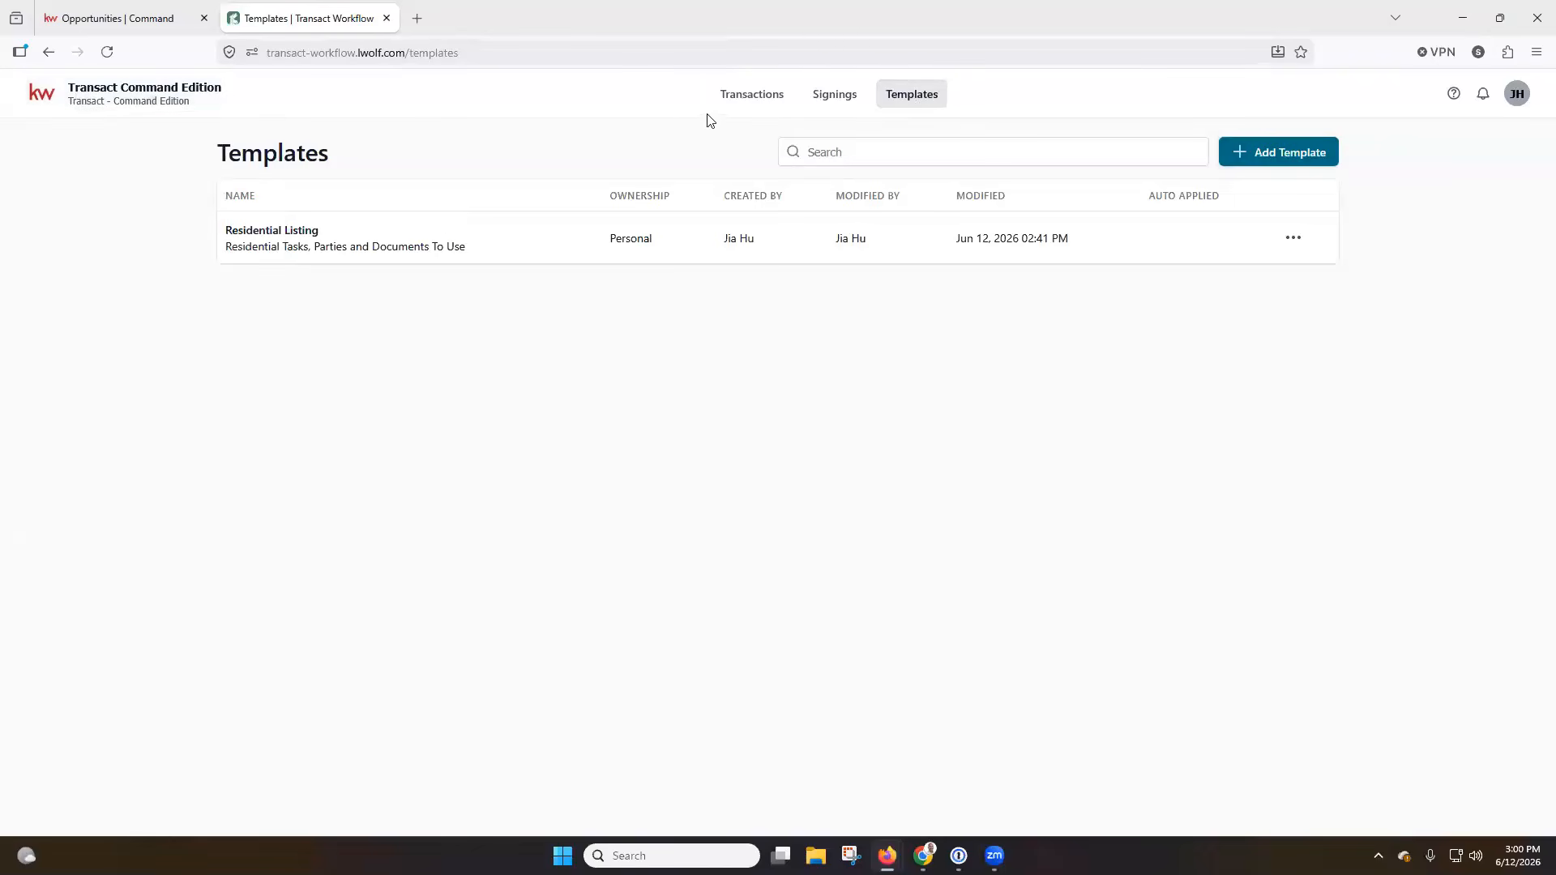
left_click(749, 95)
left_click(221, 338)
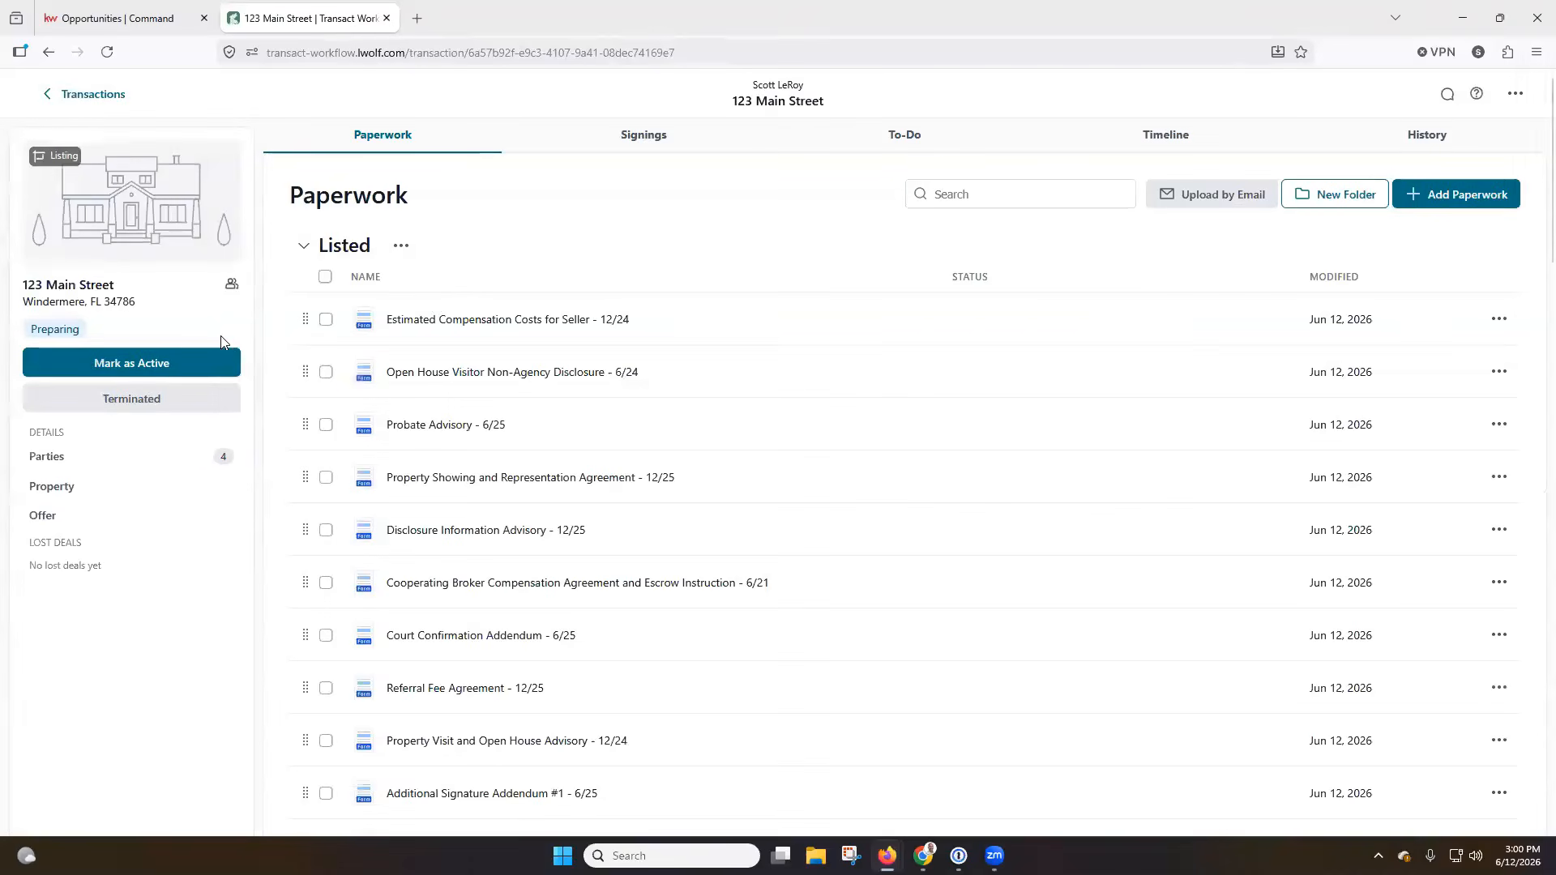
left_click(327, 321)
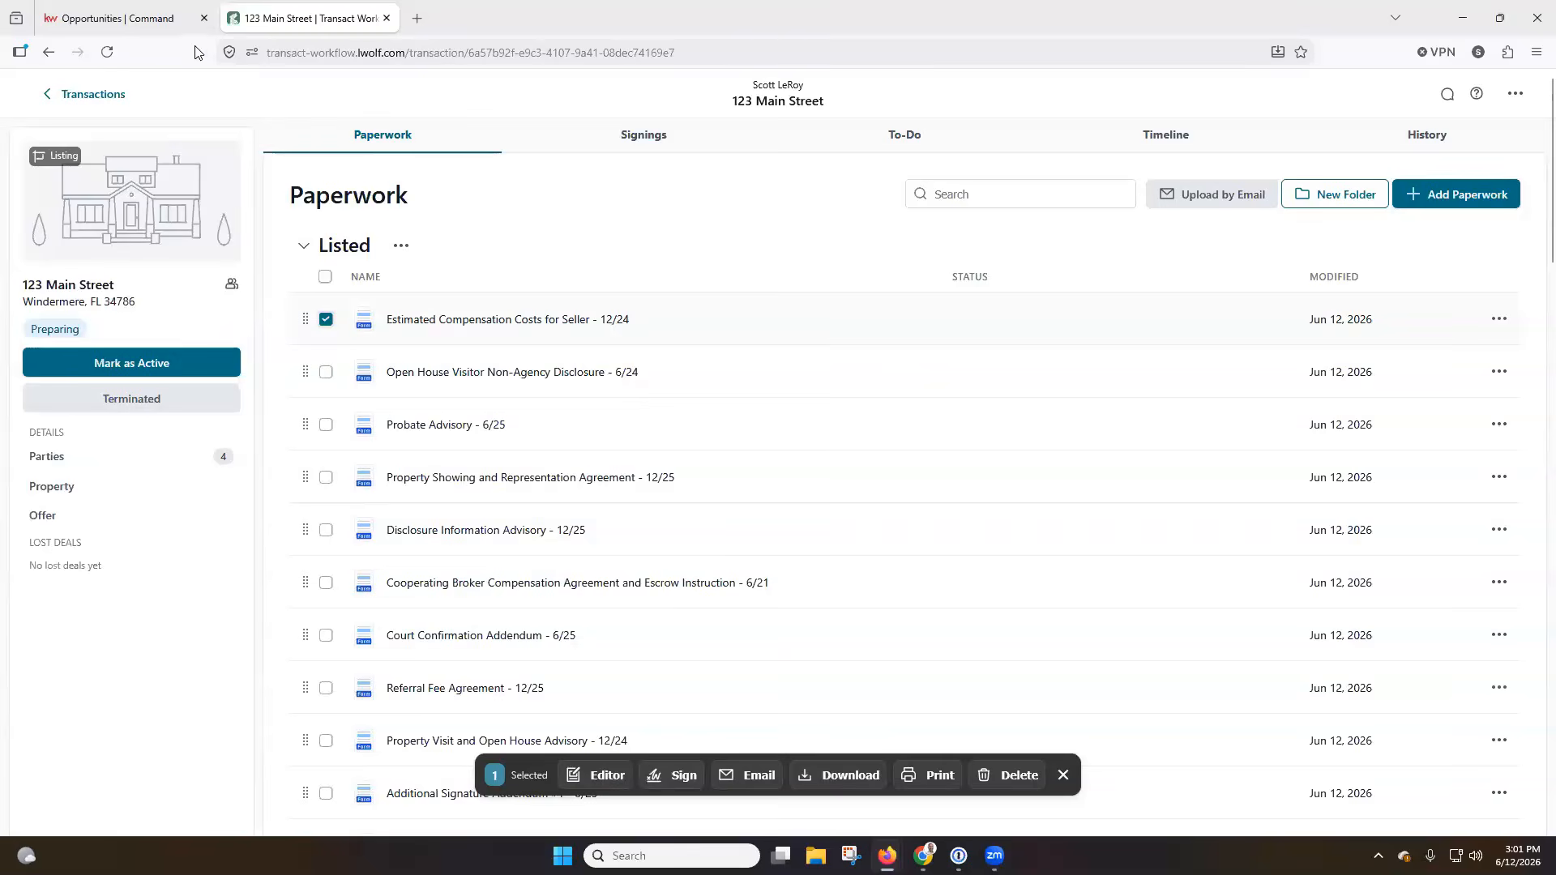
Switch to Command, display the Lone Wolf Transact files attachable to Authority Documents, and close the Transact page.
left_click(130, 18)
left_click(1333, 510)
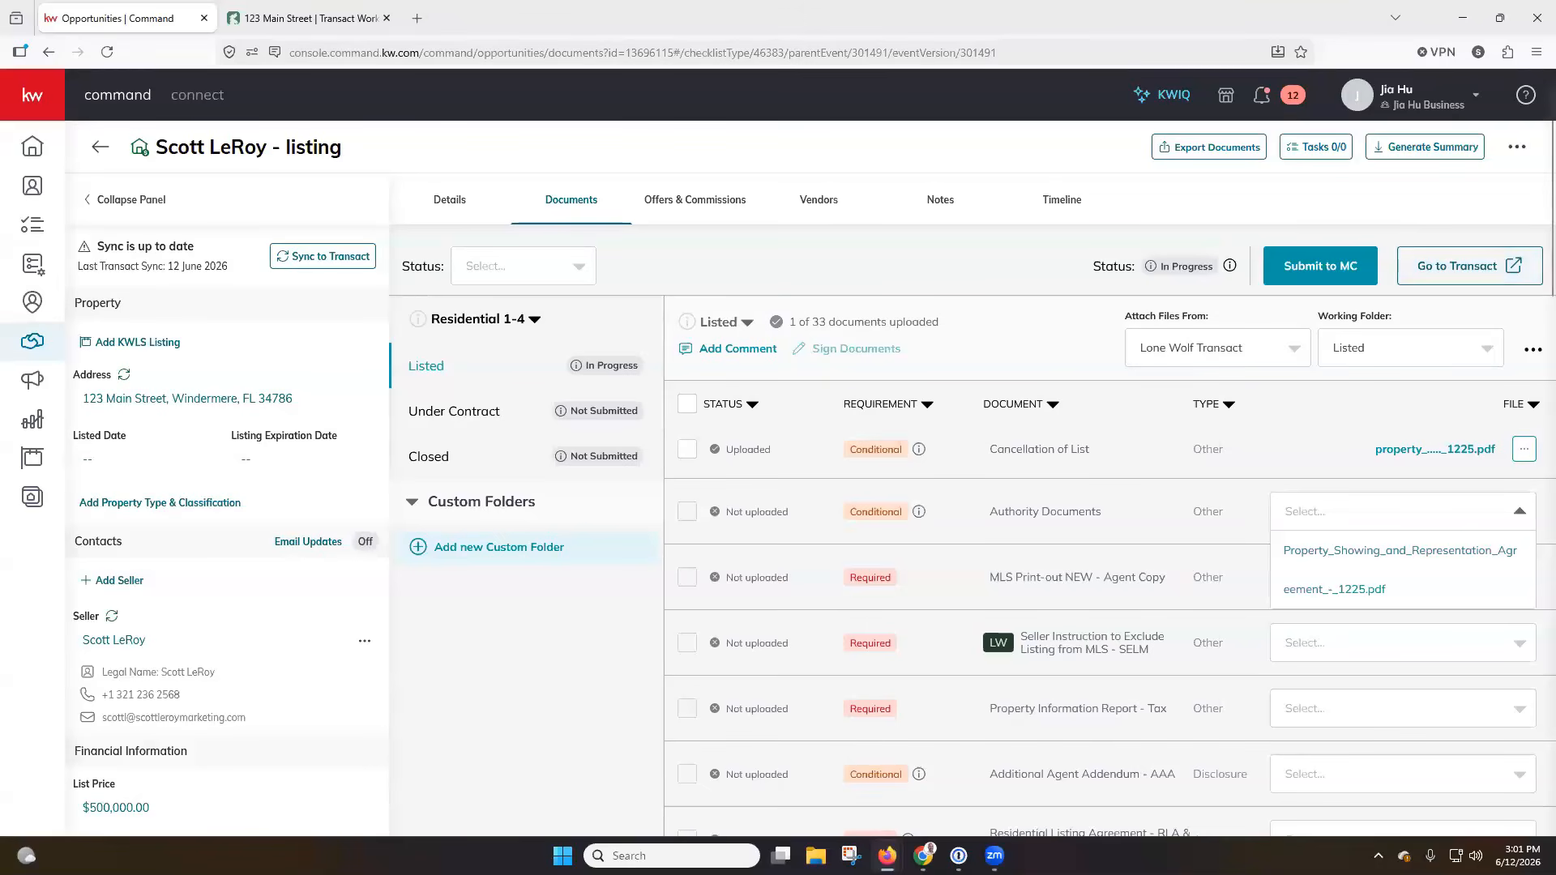
left_click(386, 18)
Go to scottleroymarketing.com and open the login page for SLM KW Resources.
left_click(415, 44)
type("scottler")
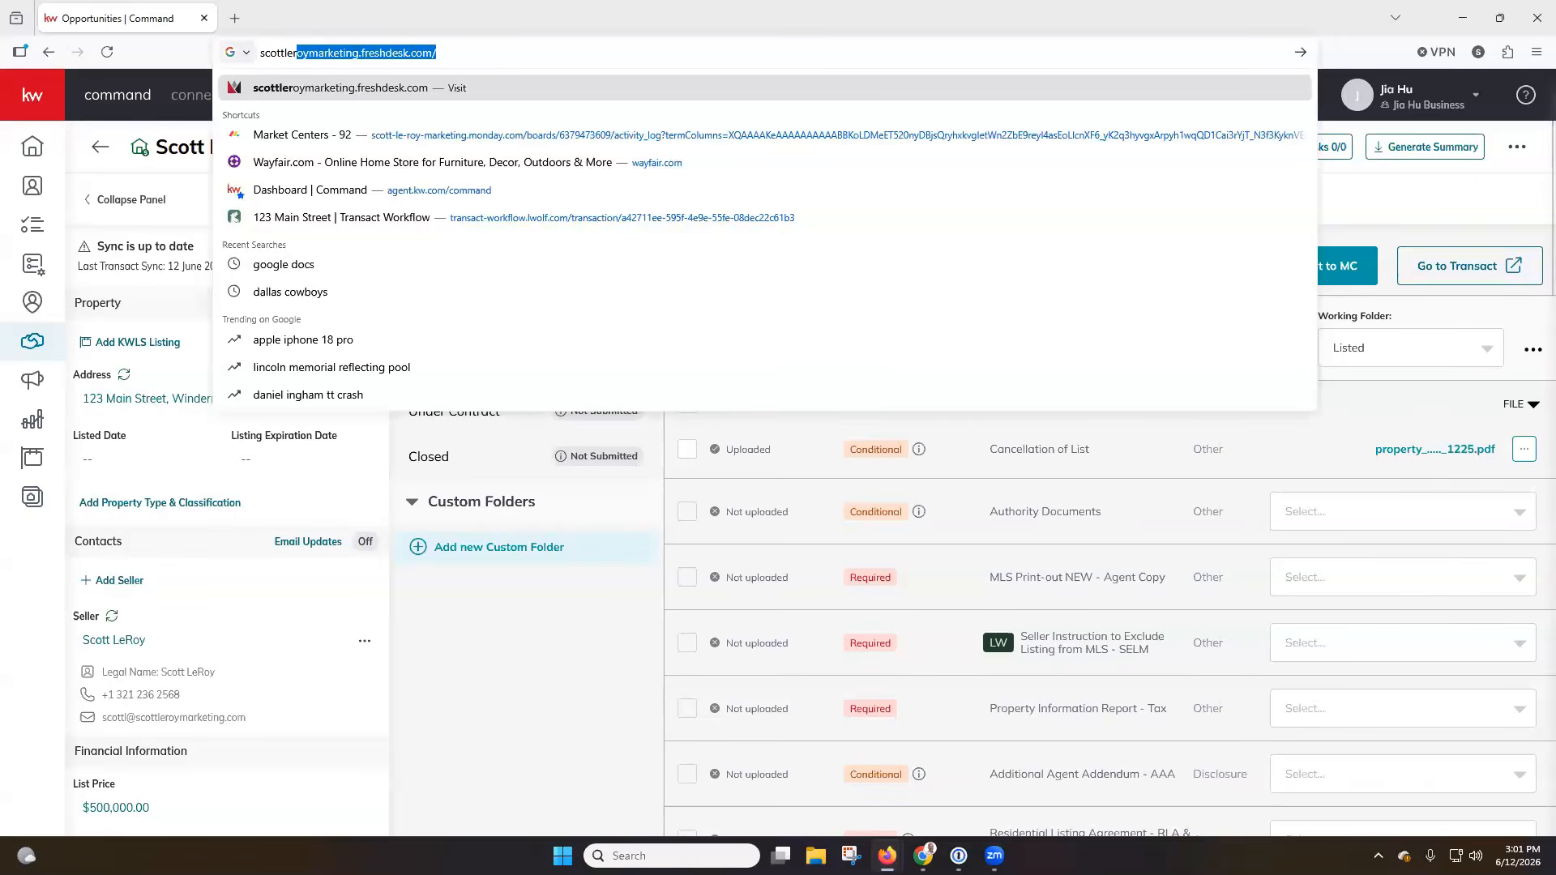
type("oymarketing.com")
key("Return")
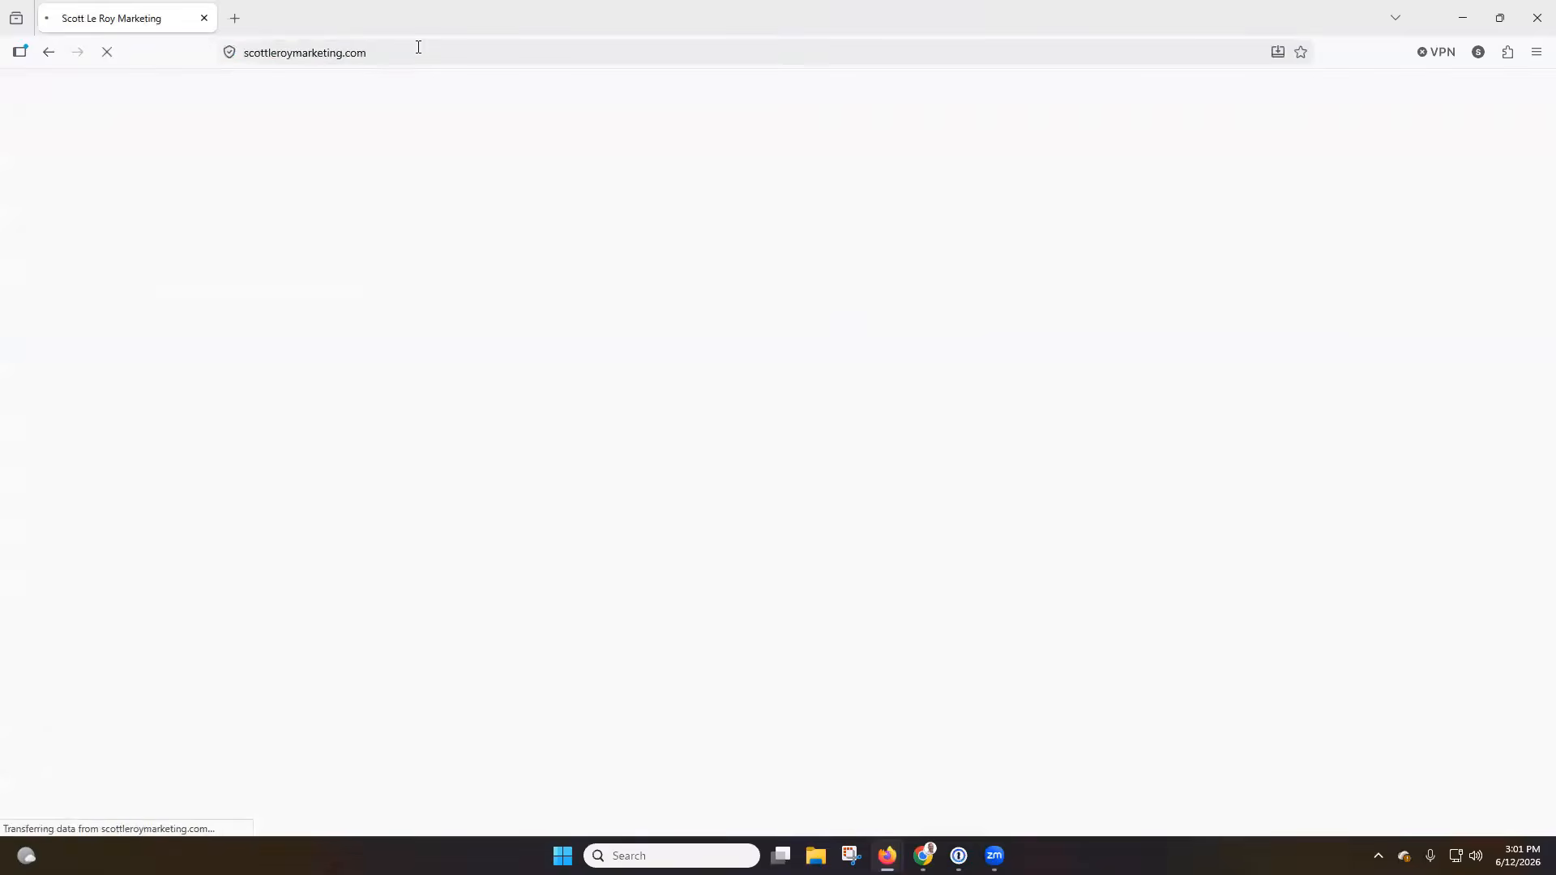
scroll(844, 368, "down", 3)
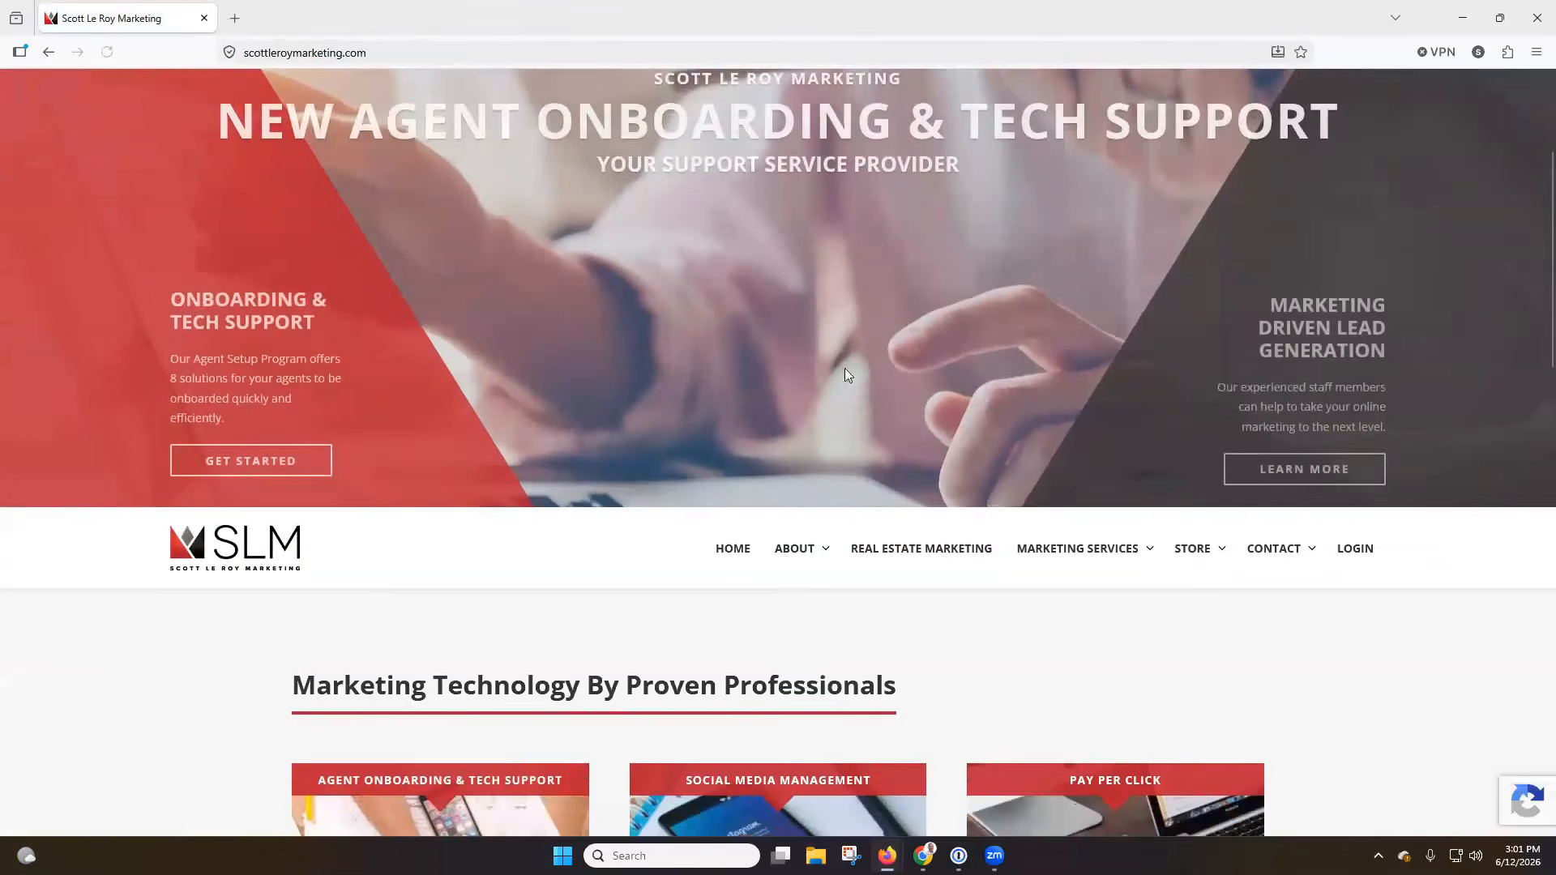
left_click(1348, 550)
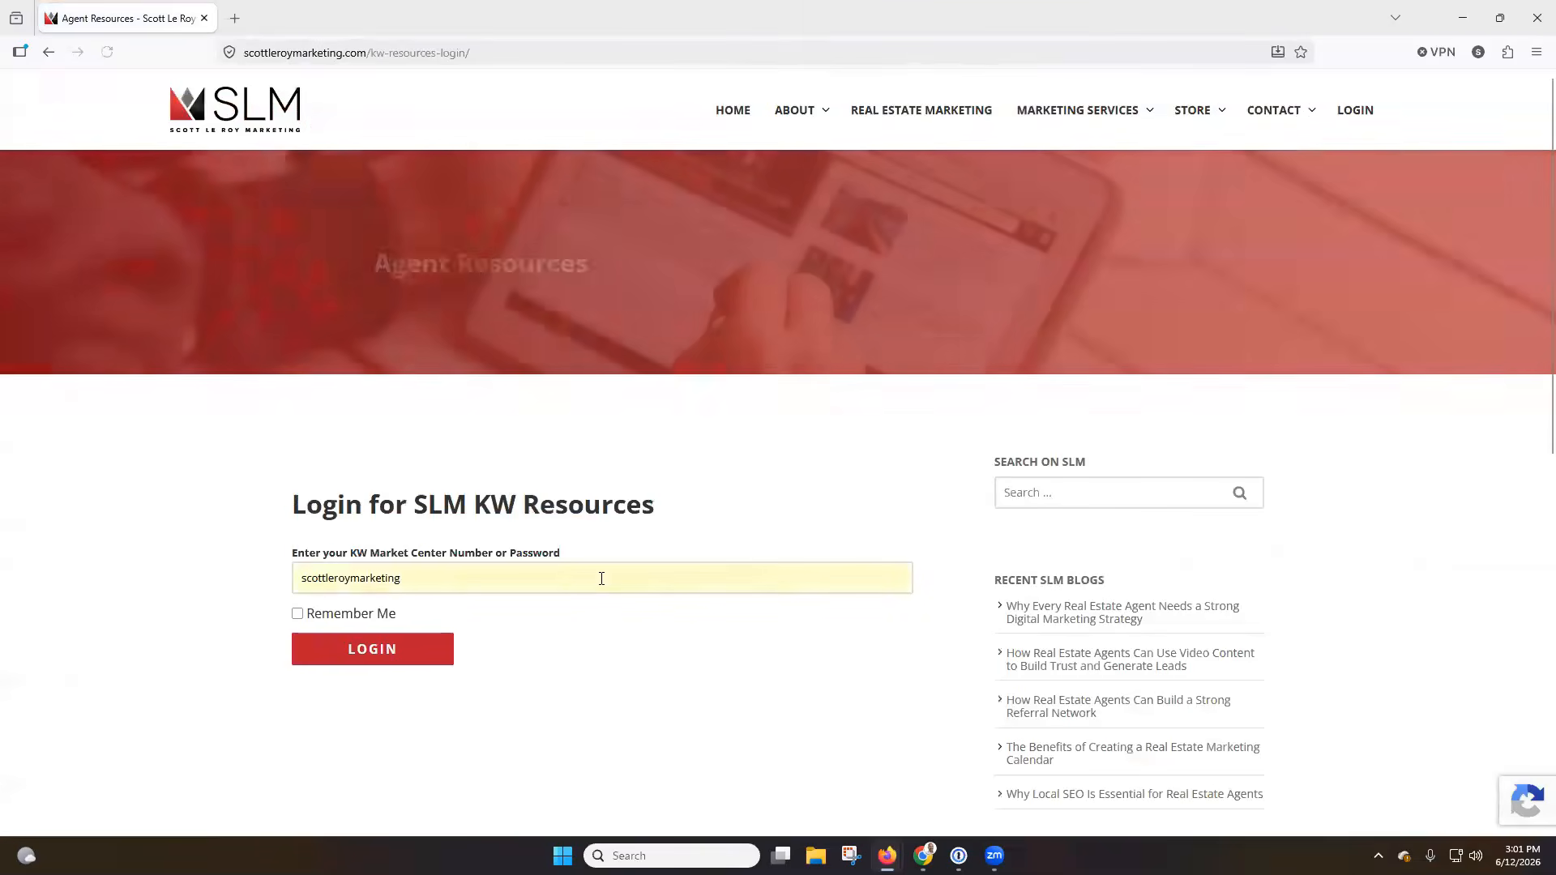
Log in to SLM KW Resources with the KW Market Center number or password, and decline saving the credentials in the browser.
left_click_drag(602, 576, 101, 576)
key("Return")
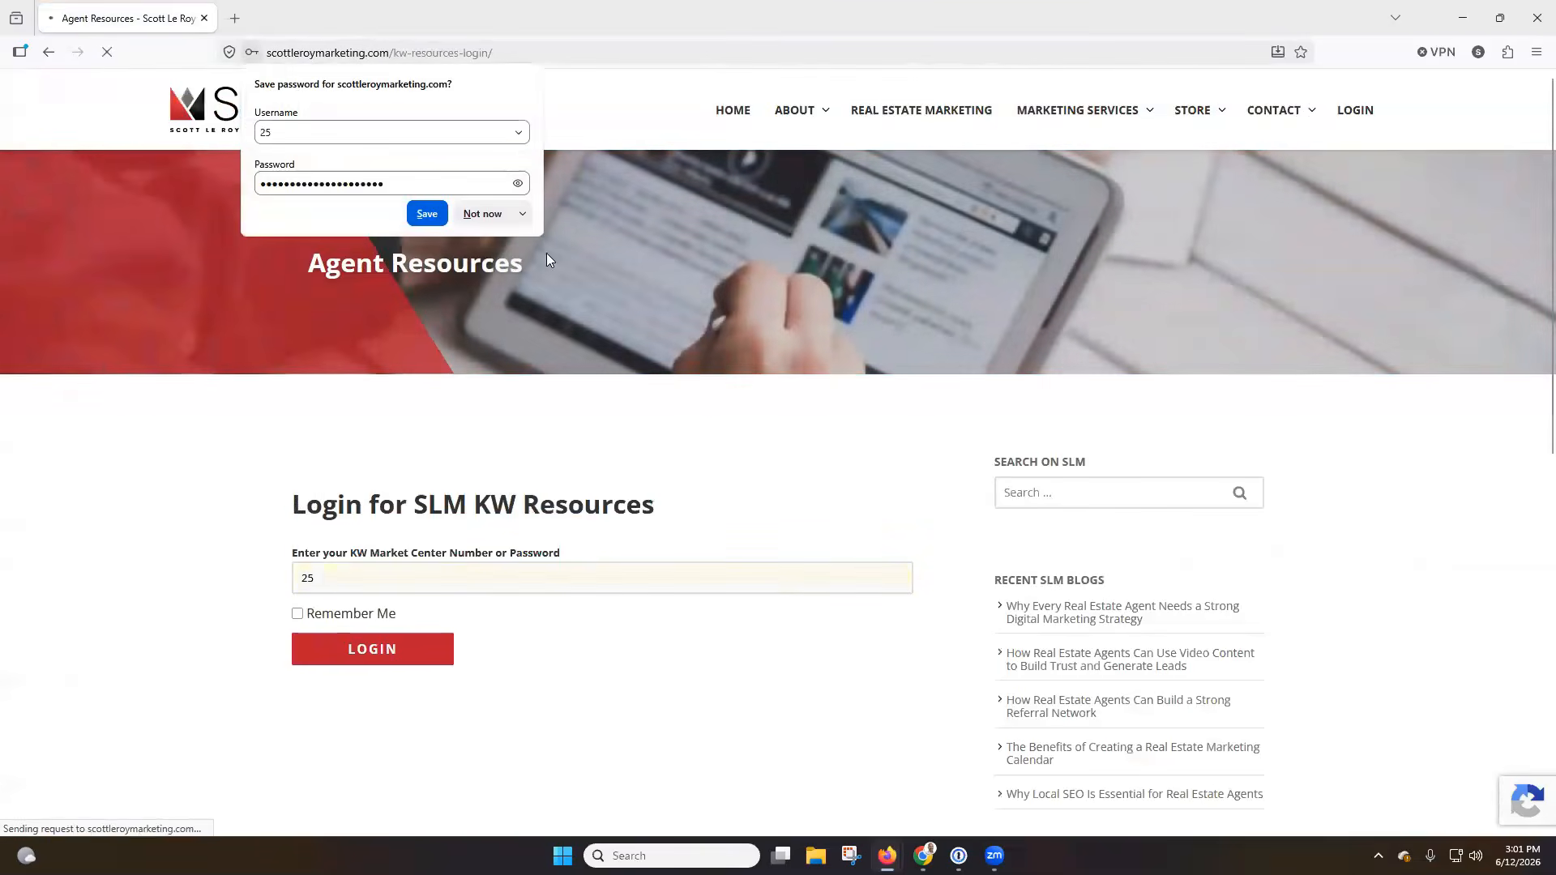
left_click(484, 213)
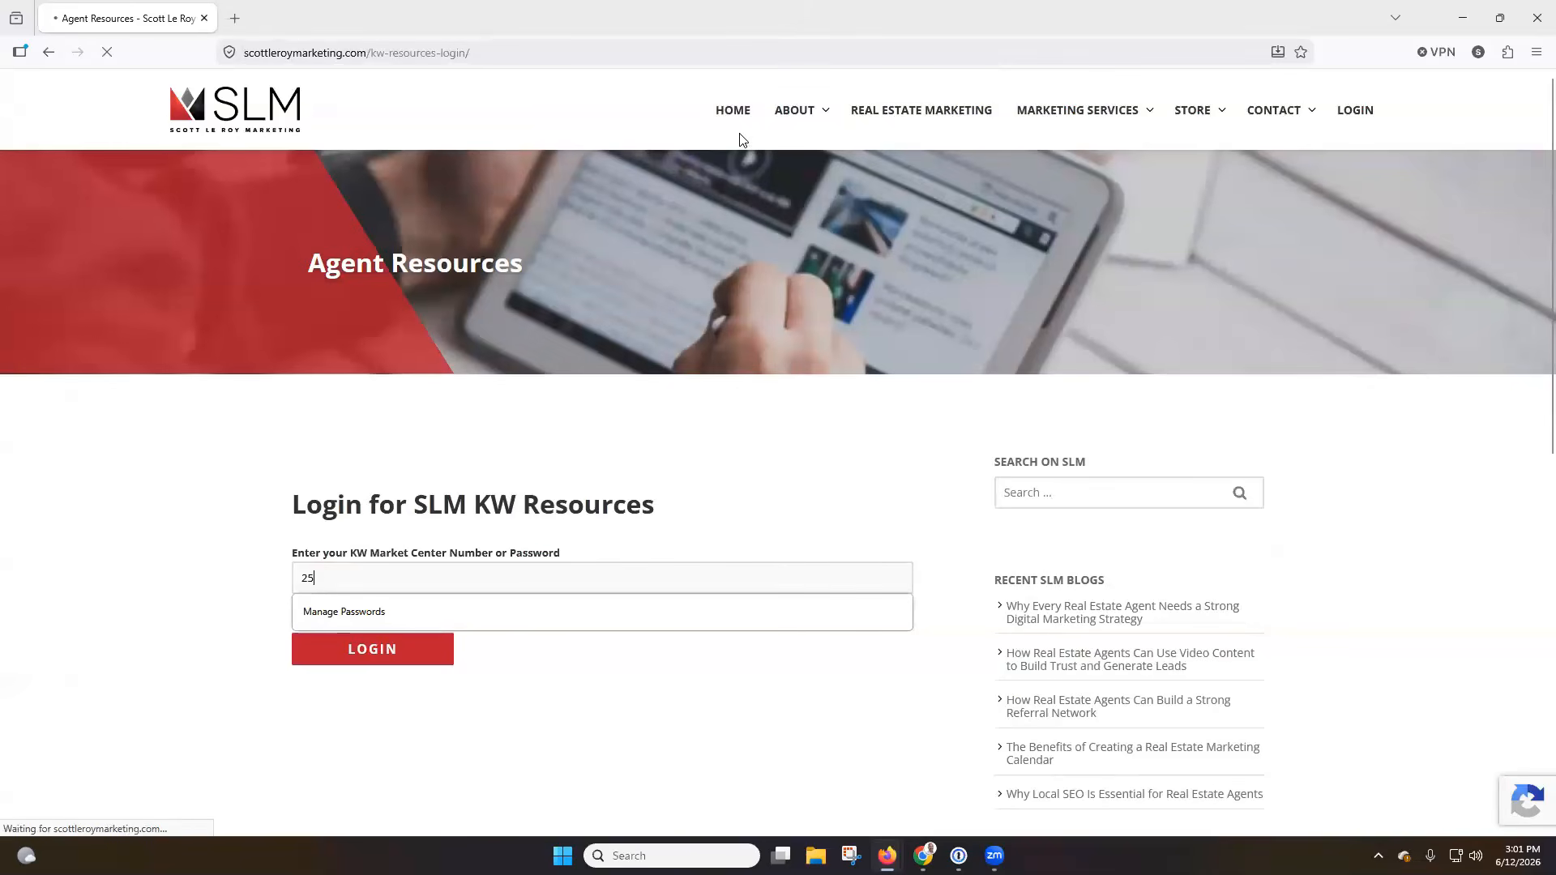
Review the Recorded Training Classes offered under Agent Resources and return to the SLM home page.
mouse_move(640, 109)
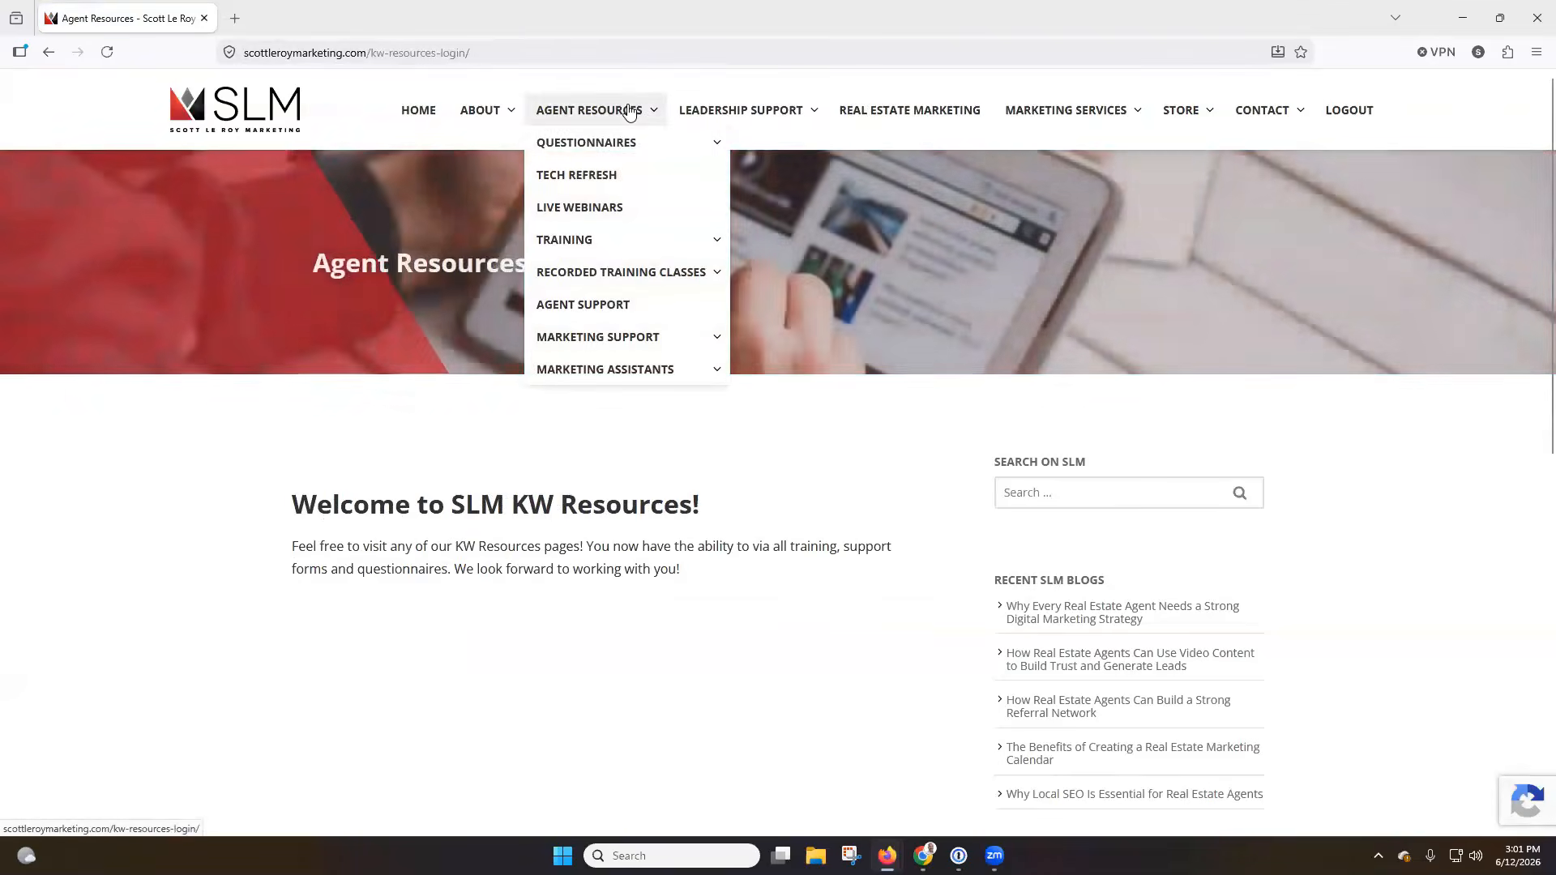
mouse_move(632, 279)
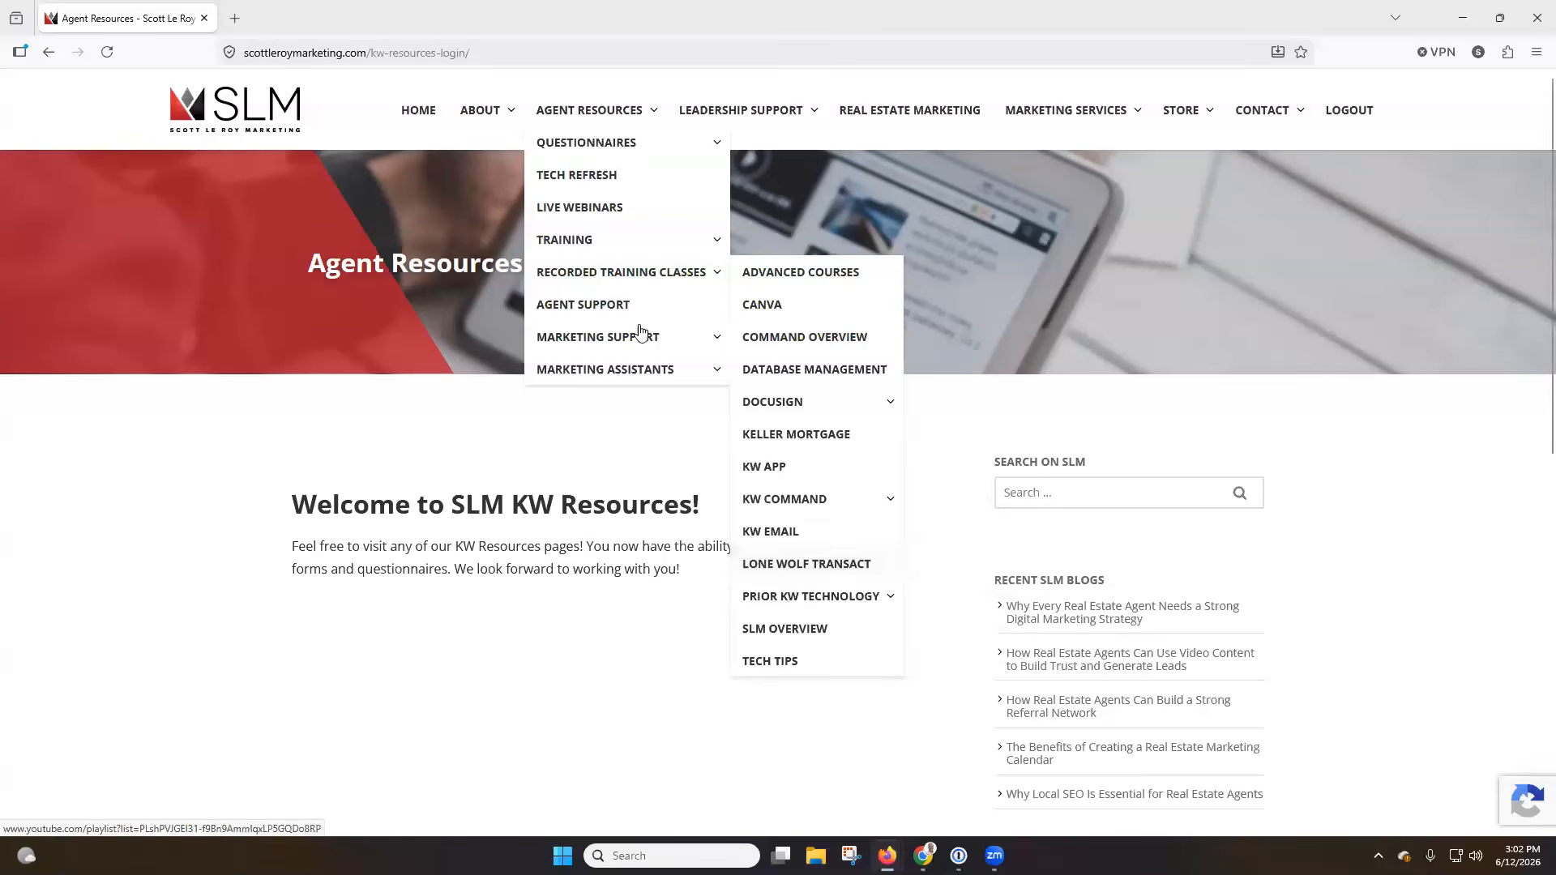
left_click(249, 113)
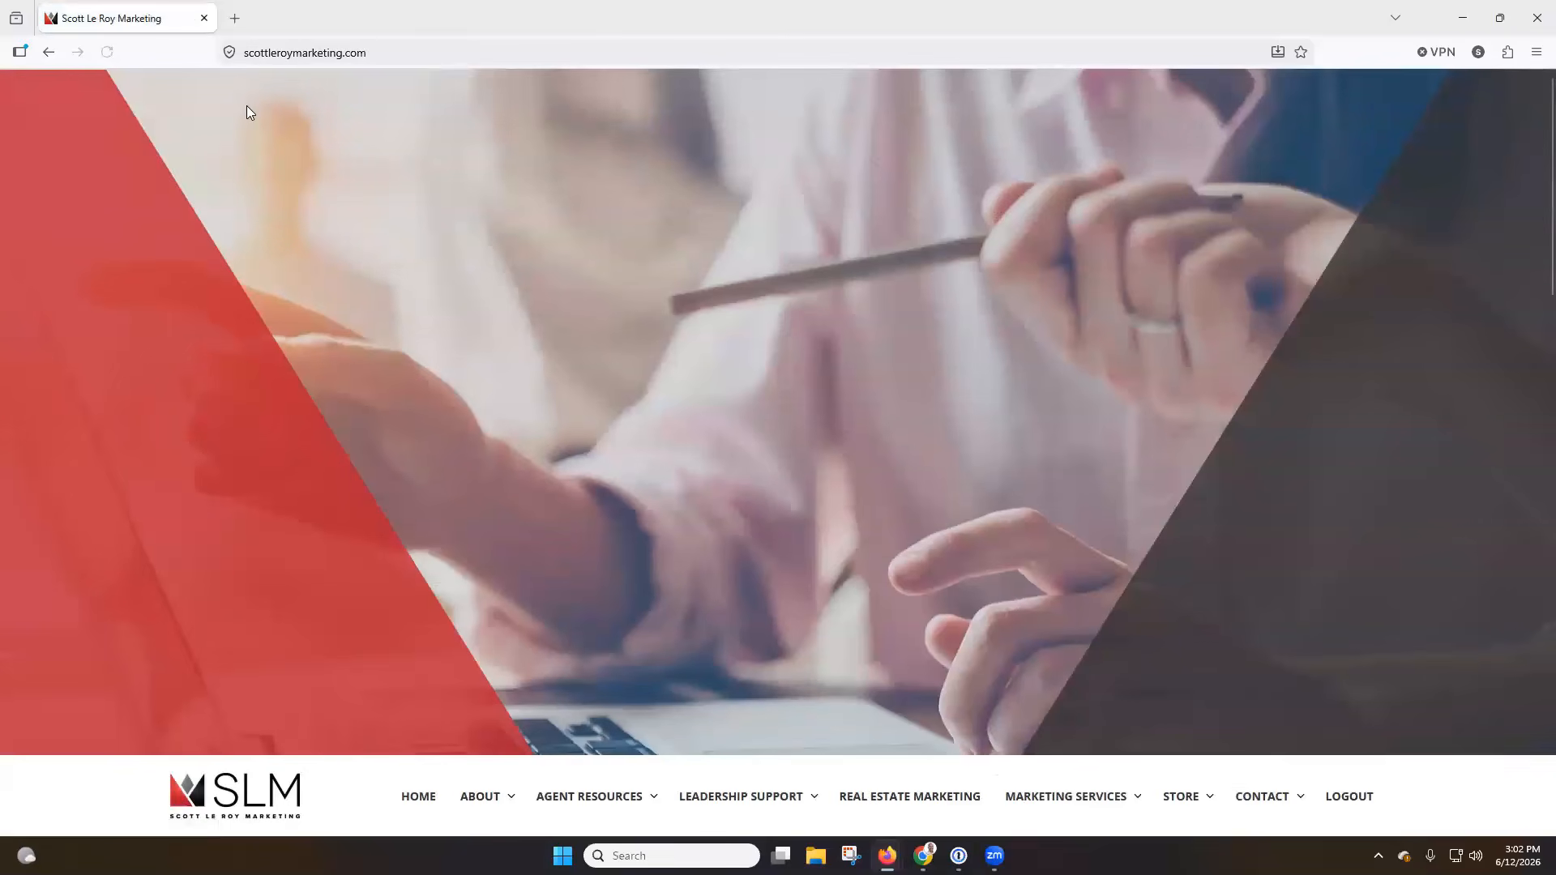
scroll(212, 198, "down", 2)
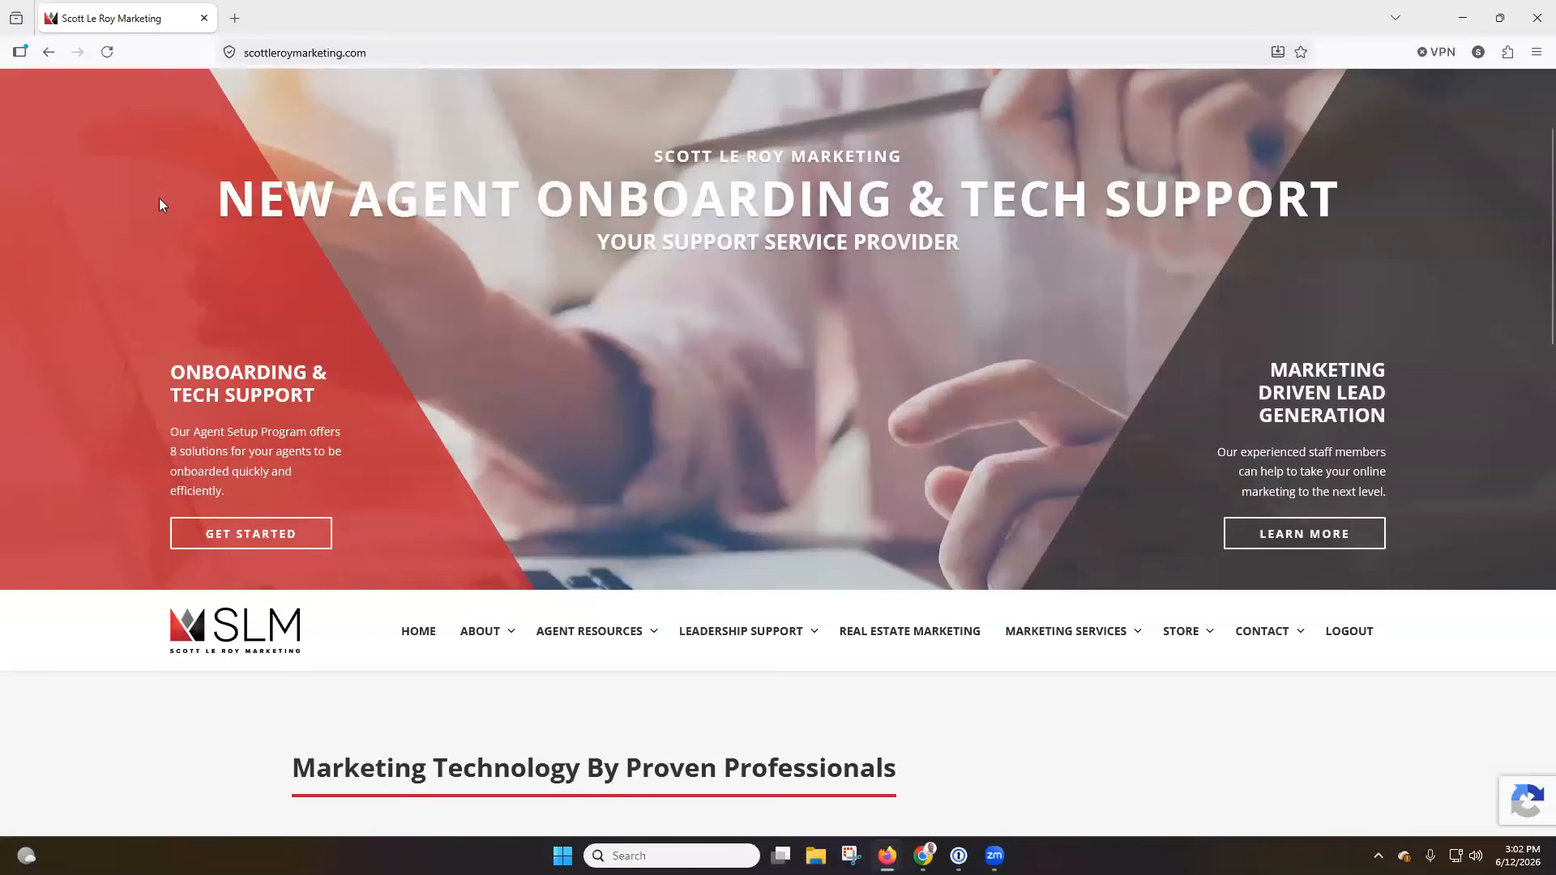